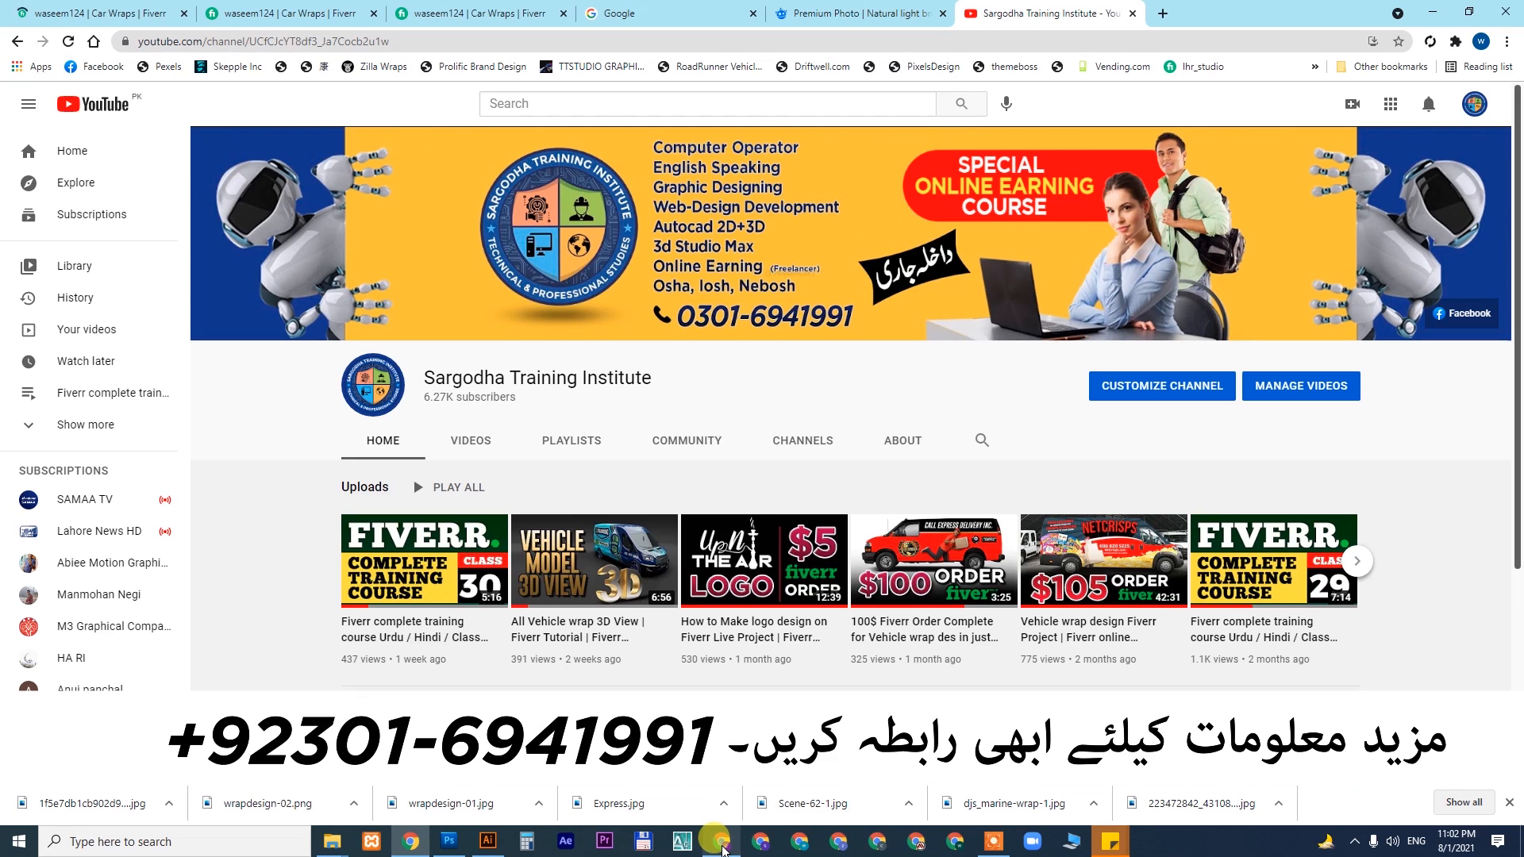
- Switch to the Fiverr order page and read the buyer's requirements for the 1997 Ford F450 EMS vehicle wrap and Flame Master logo
left_click(721, 843)
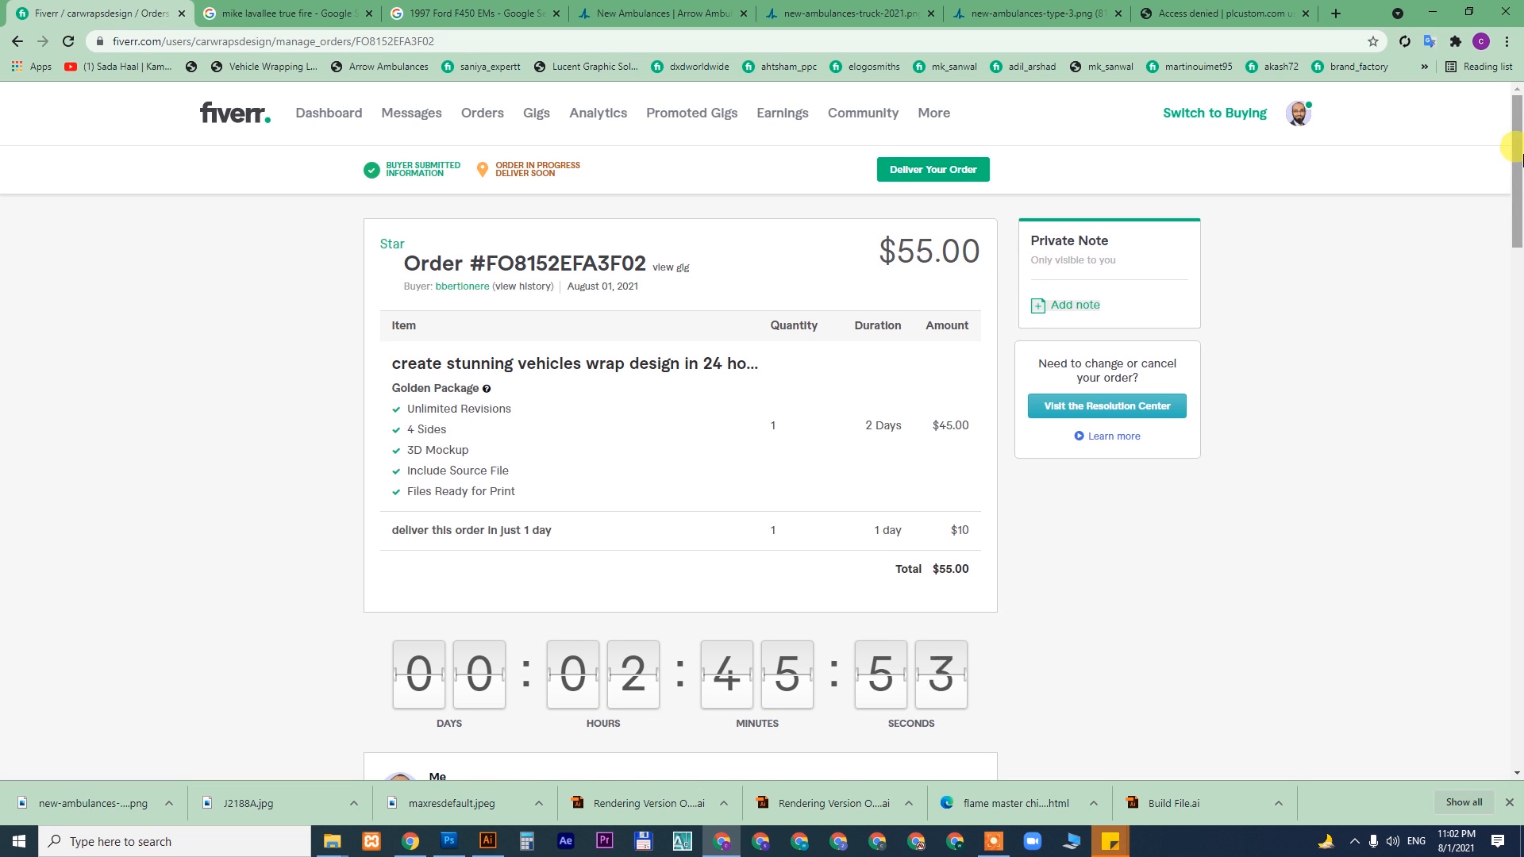
scroll(1517, 238, "down", 5)
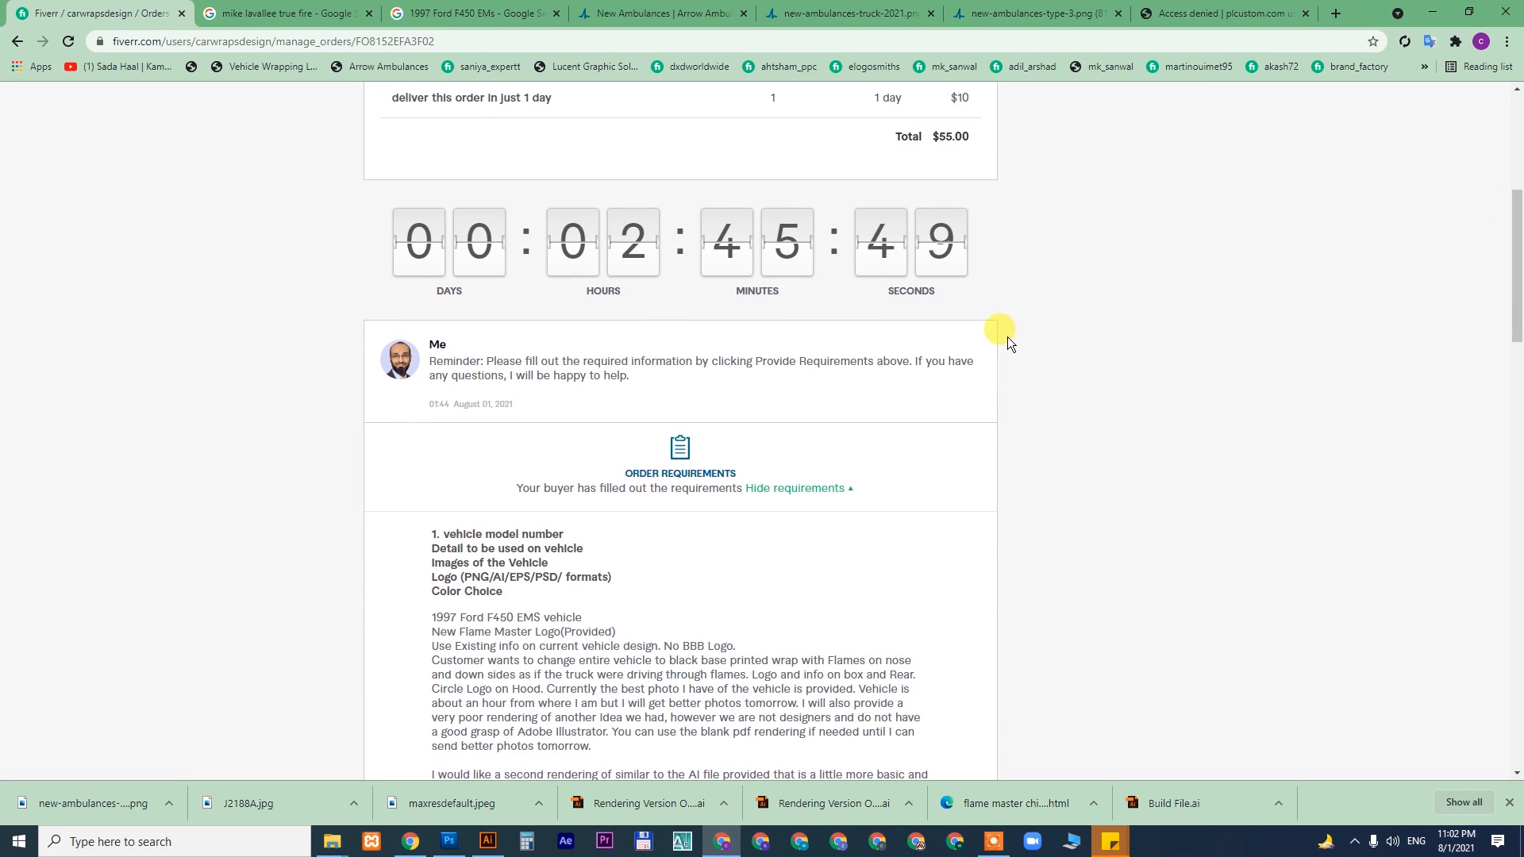
left_click_drag(1516, 221, 1517, 300)
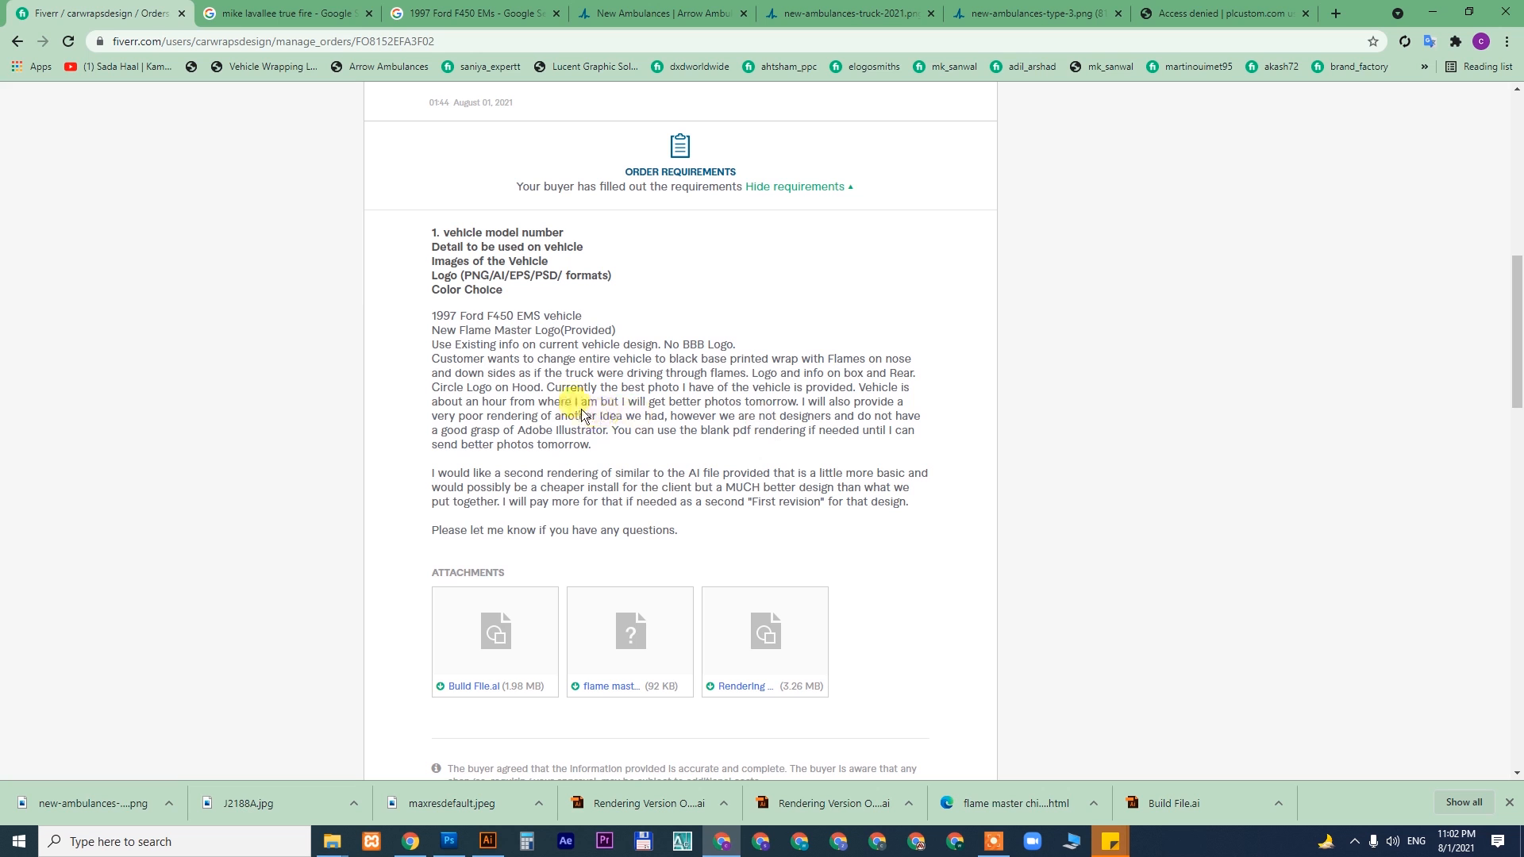
scroll(581, 413, "up", 3, "ctrl")
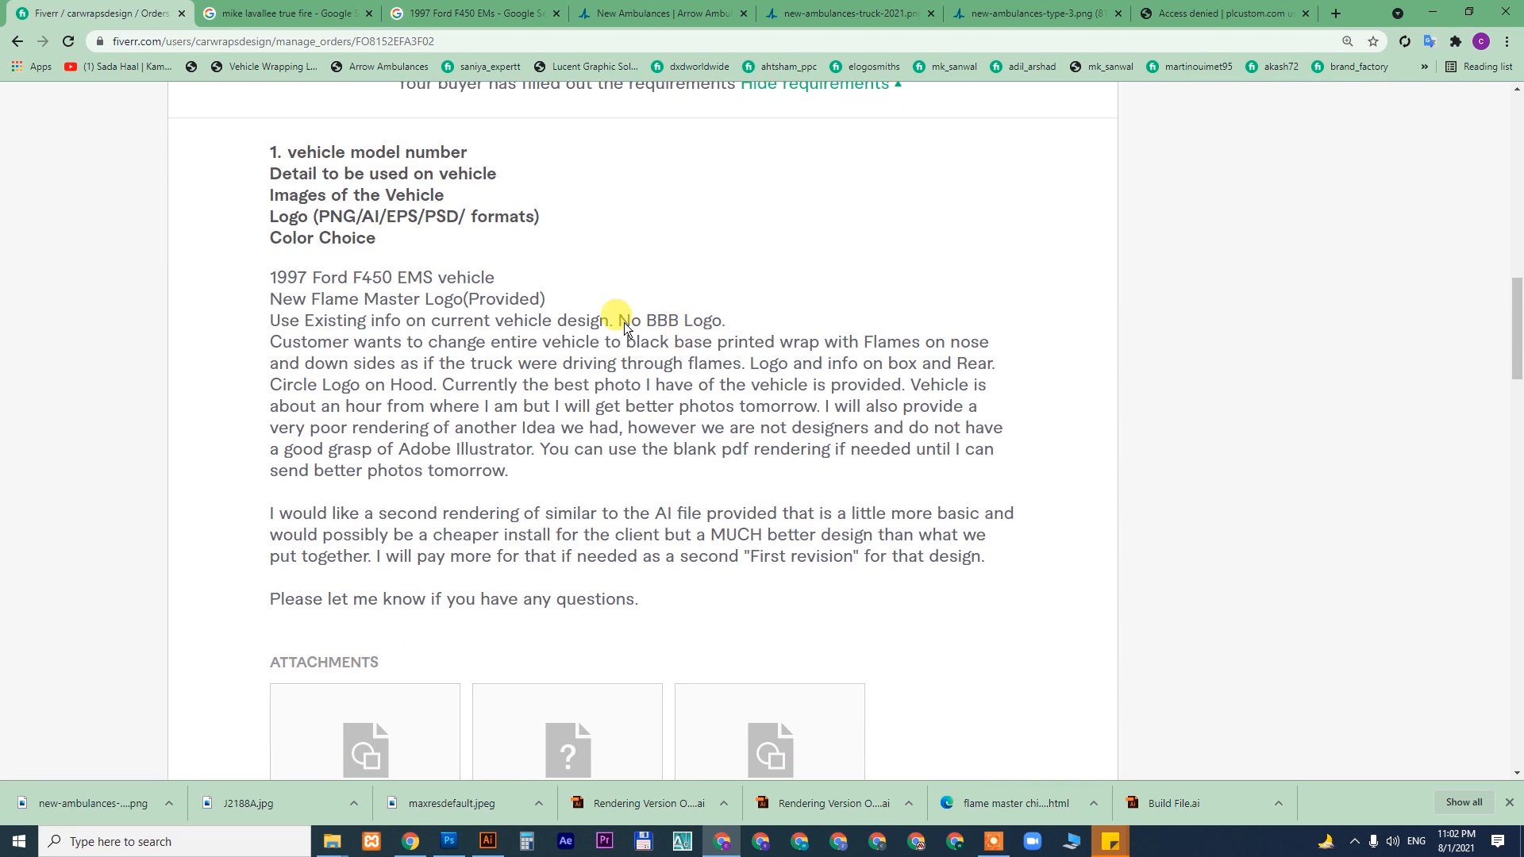
left_click_drag(267, 277, 536, 283)
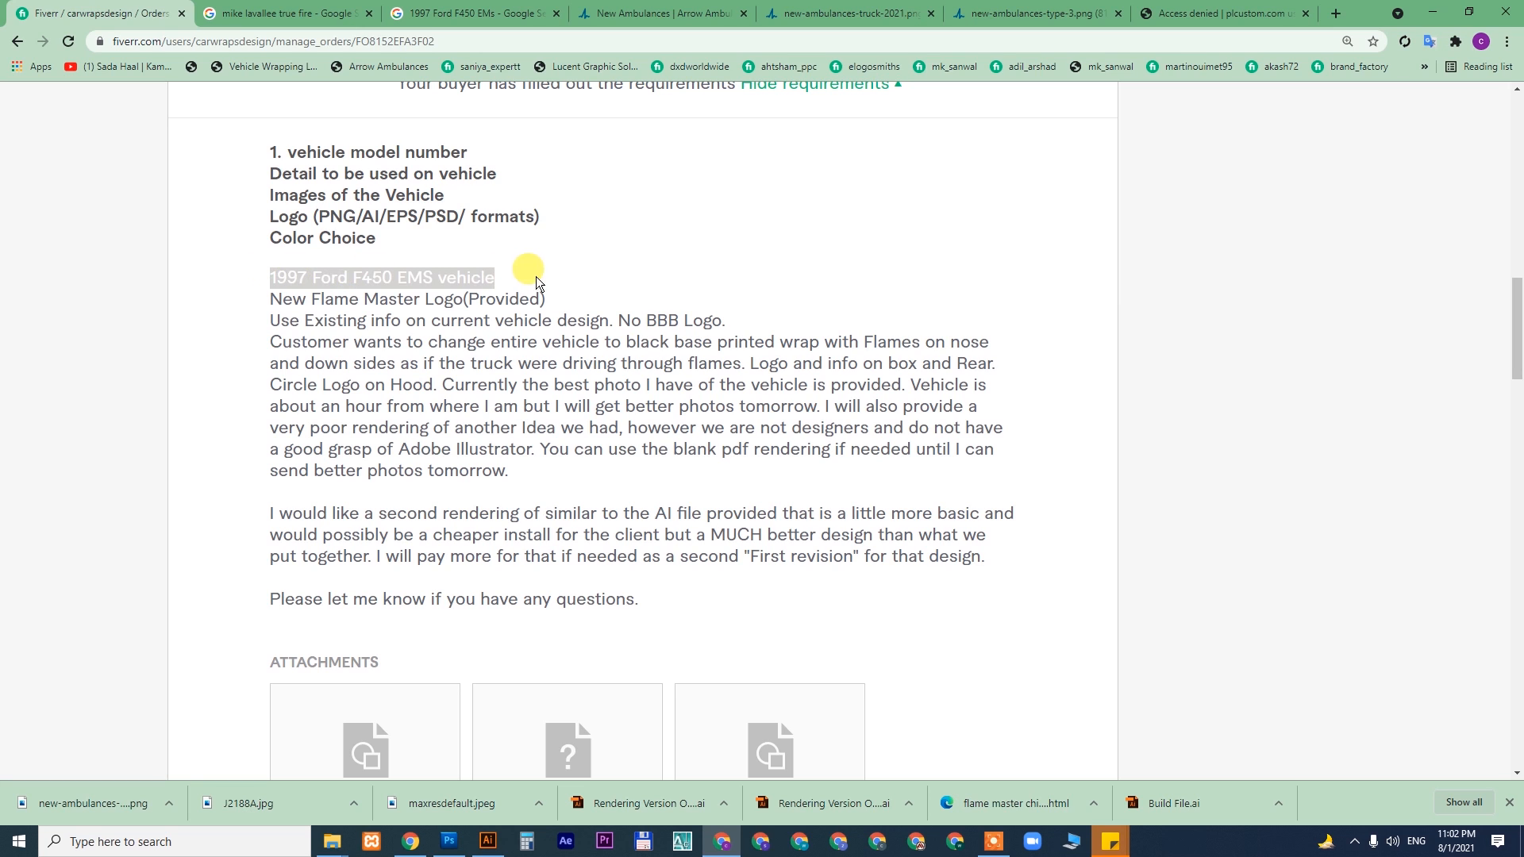
left_click(554, 271)
left_click_drag(272, 299, 460, 300)
left_click(594, 303)
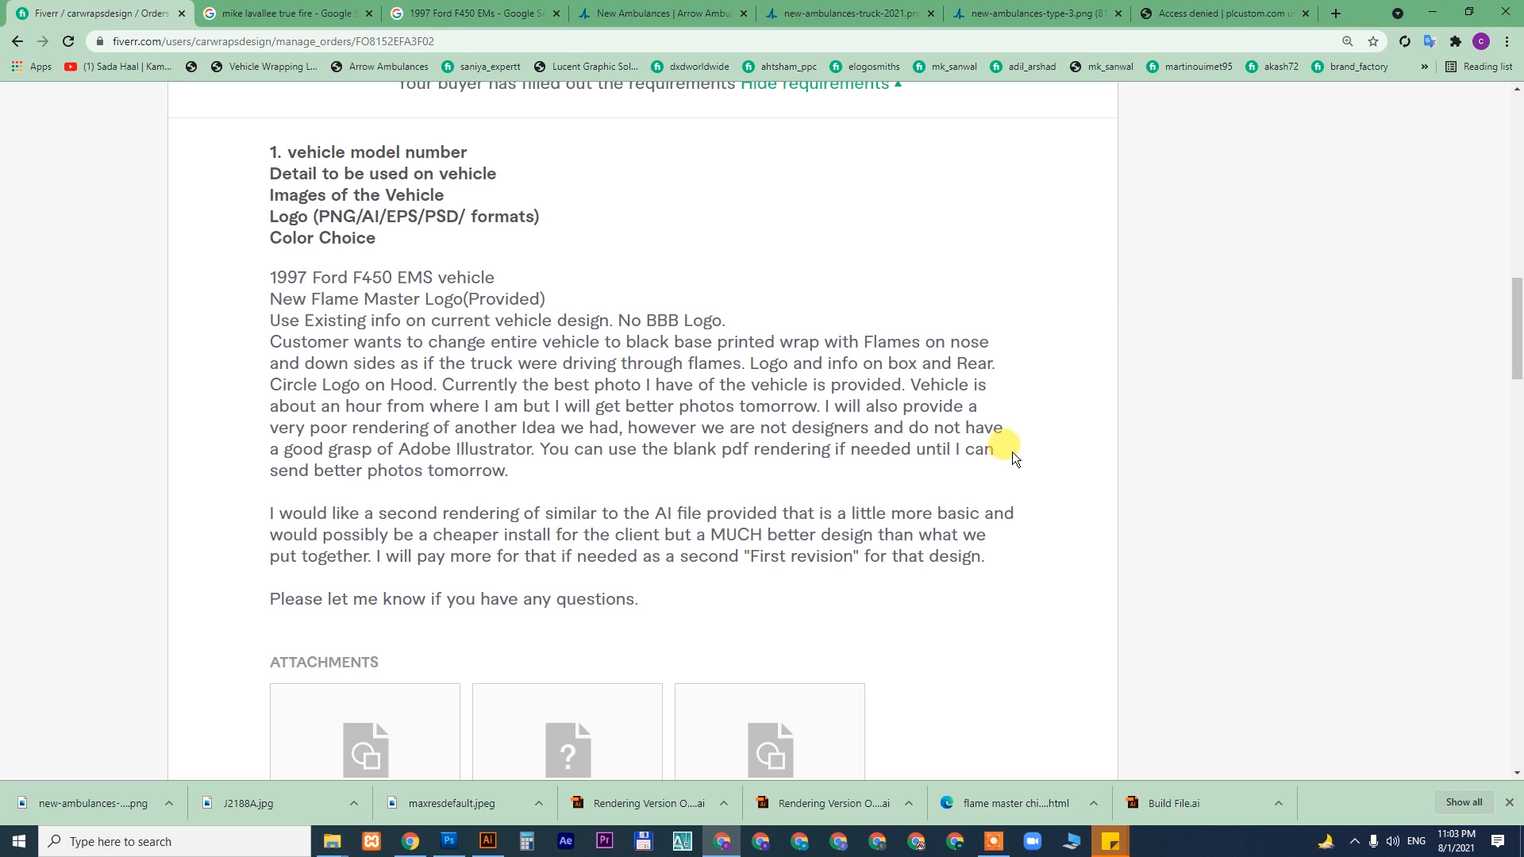
- Review the order's attachments and open the buyer's flame style reference link in a new browser tab
scroll(1108, 499, "down", 4)
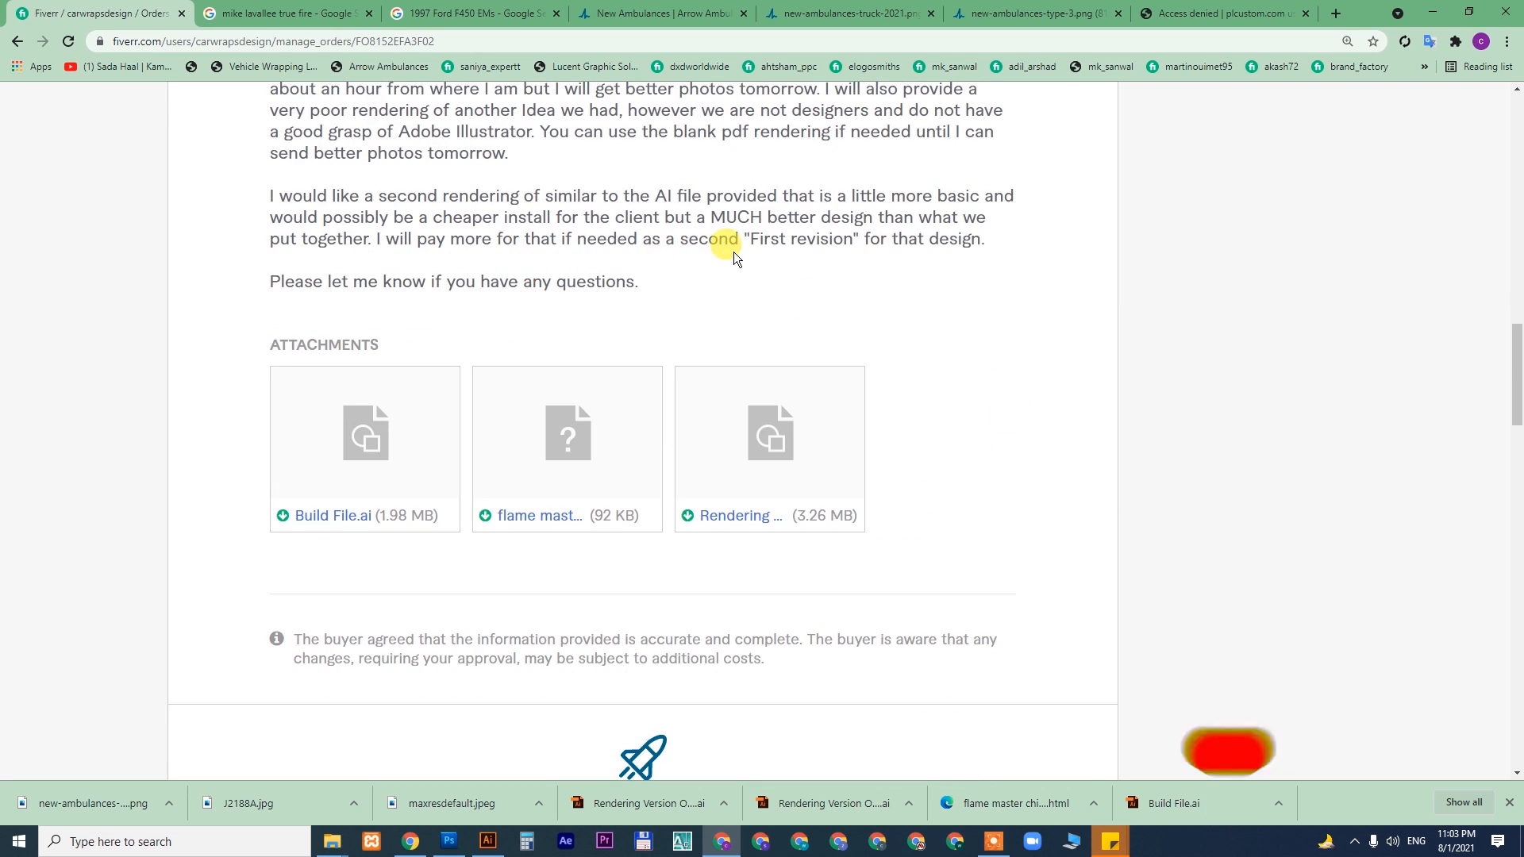
scroll(1041, 326, "down", 3)
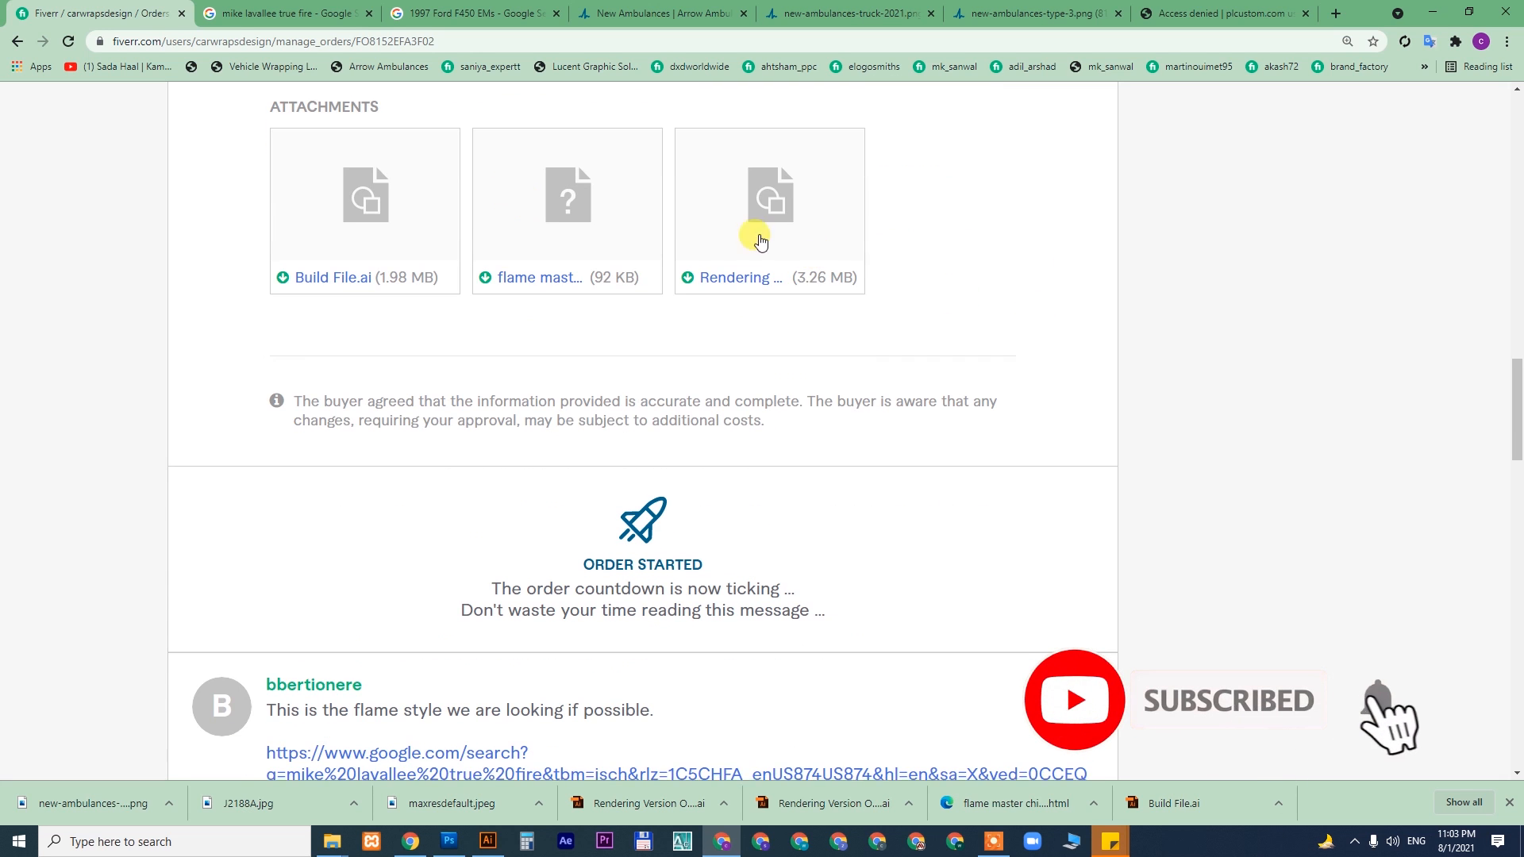
scroll(1087, 282, "down", 6)
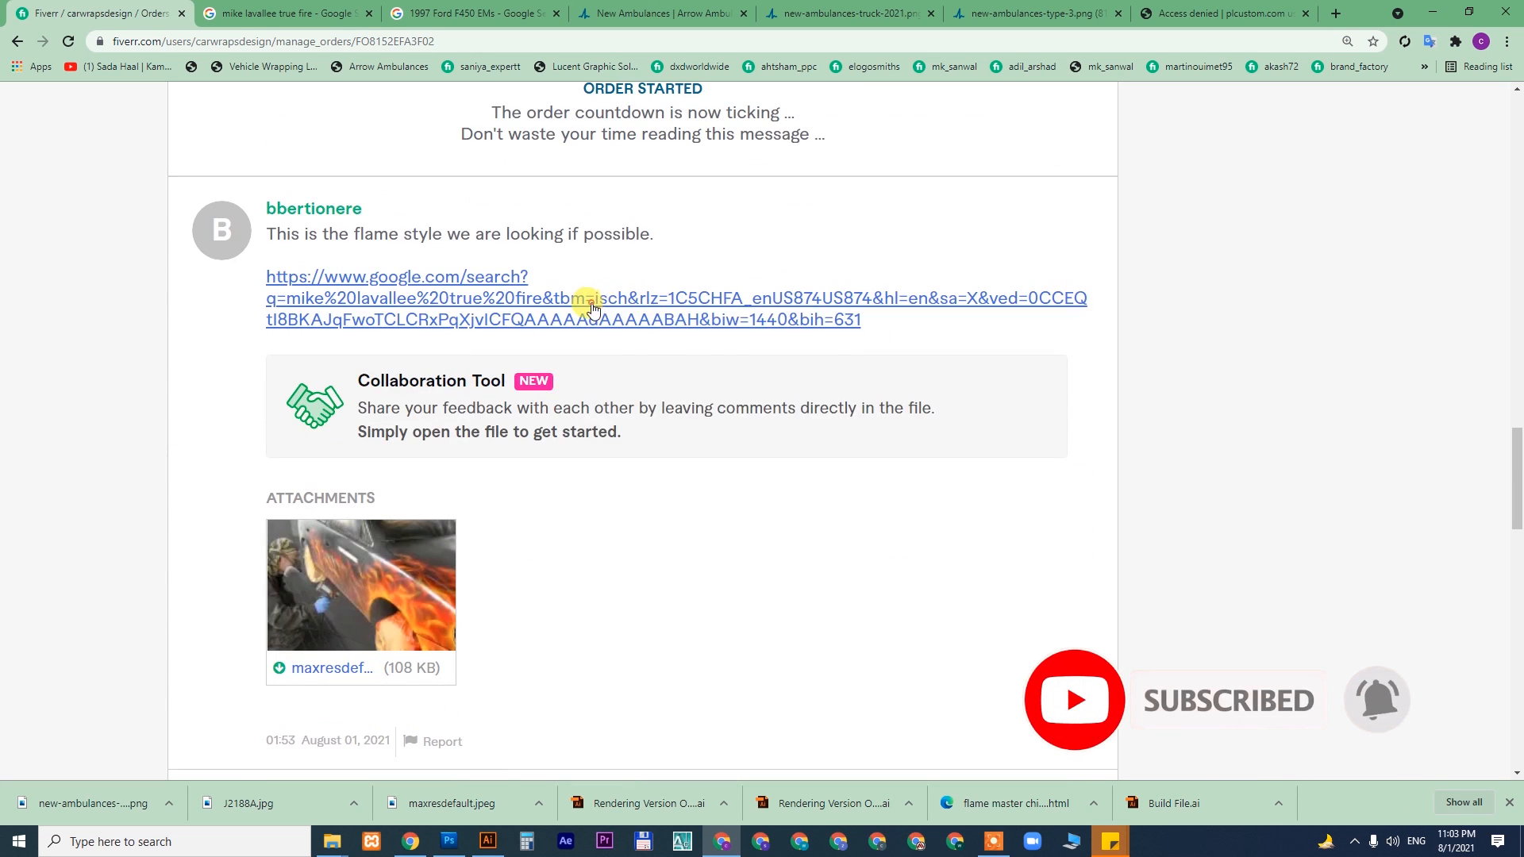
right_click(619, 303)
left_click(639, 313)
left_click(302, 22)
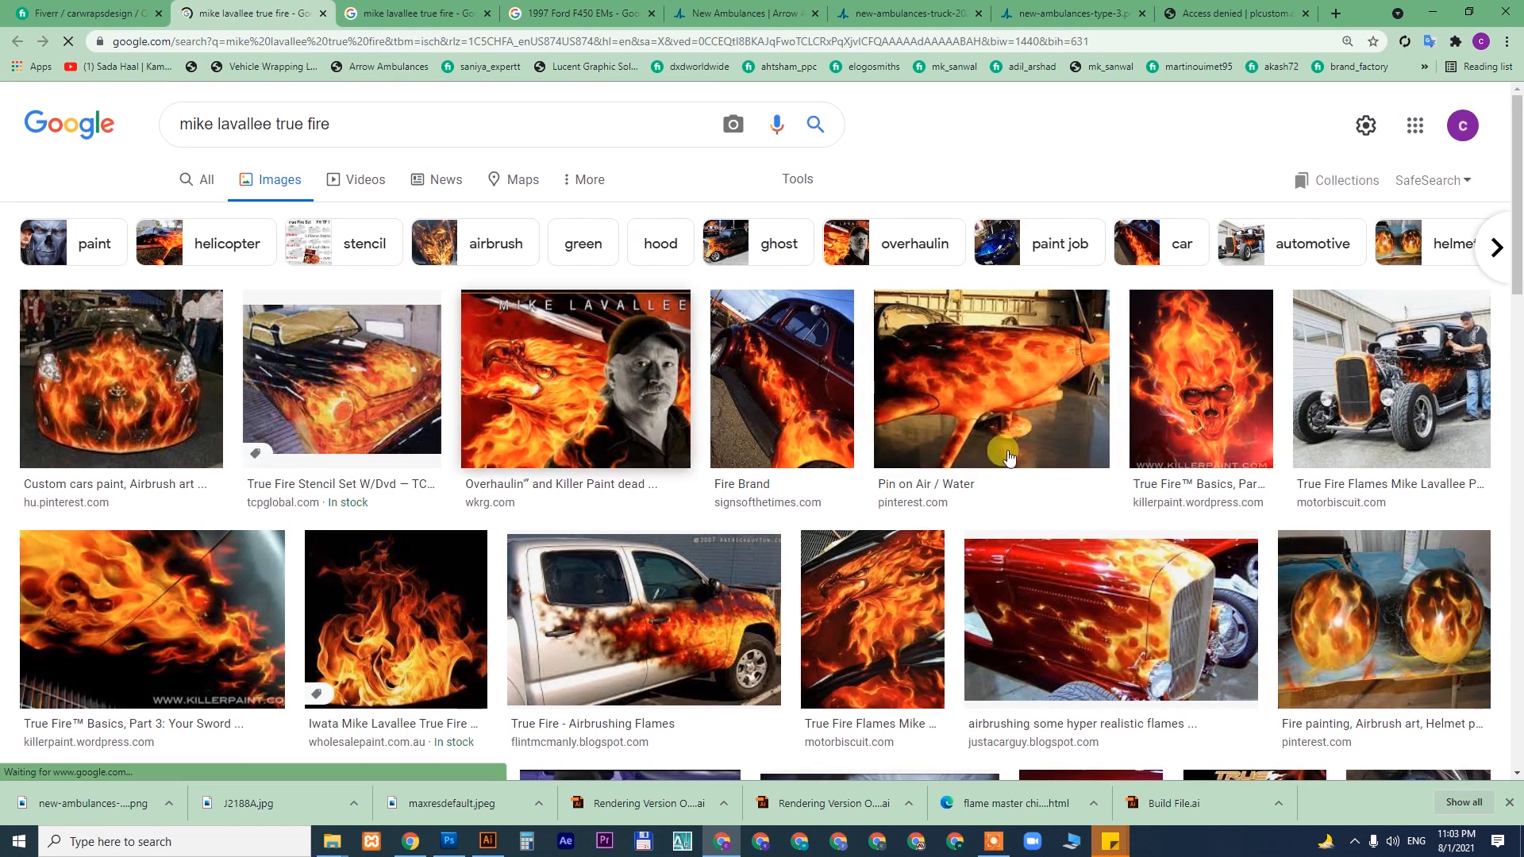
- Browse the "mike lavallee true fire" image results and preview the SignCraft Magazine flame-painted car
scroll(1063, 448, "down", 3)
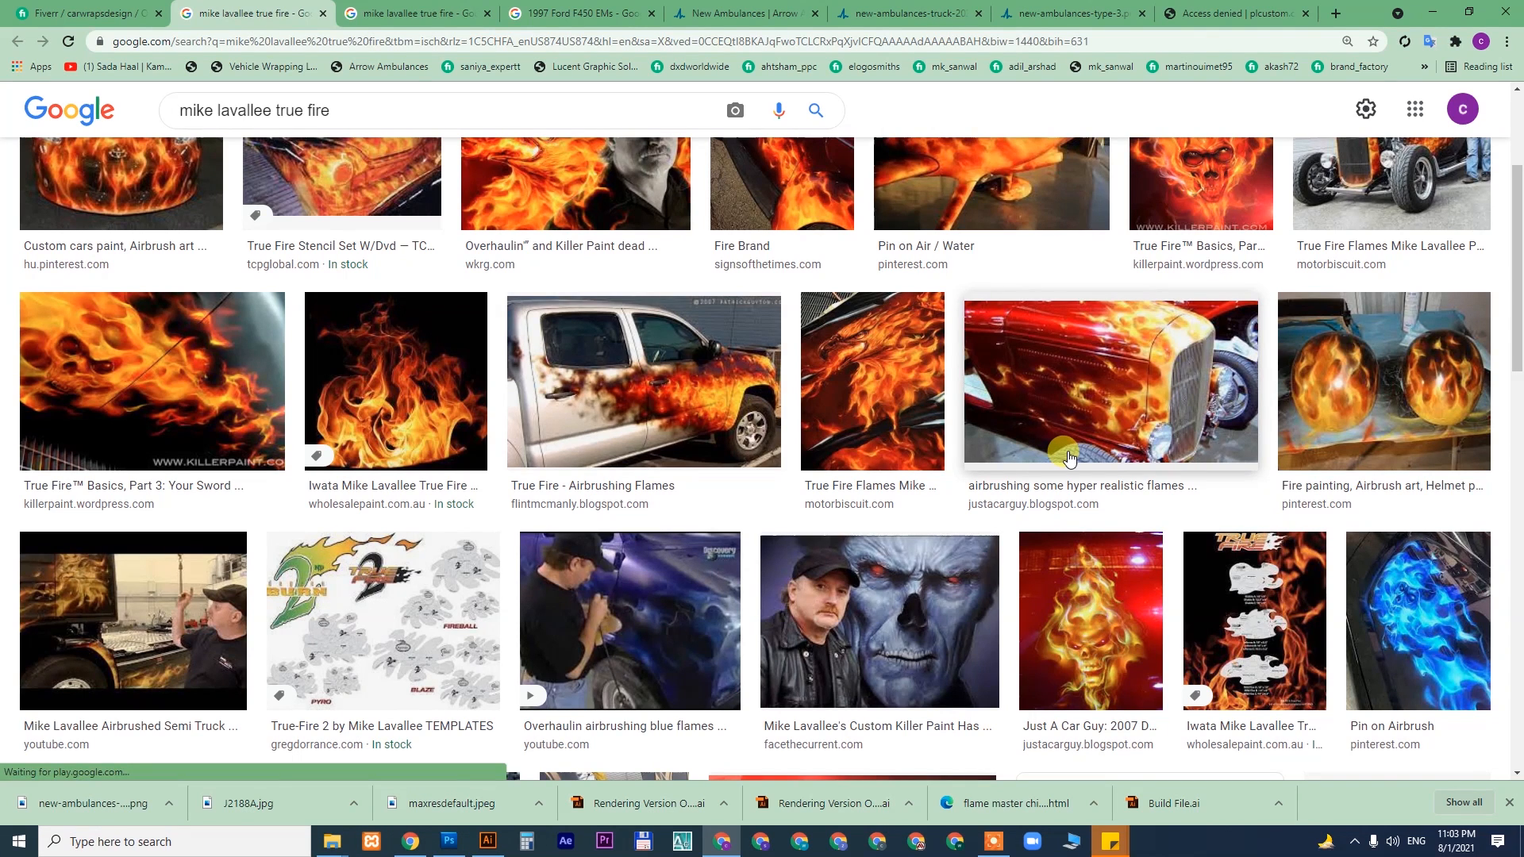
scroll(1067, 459, "down", 3)
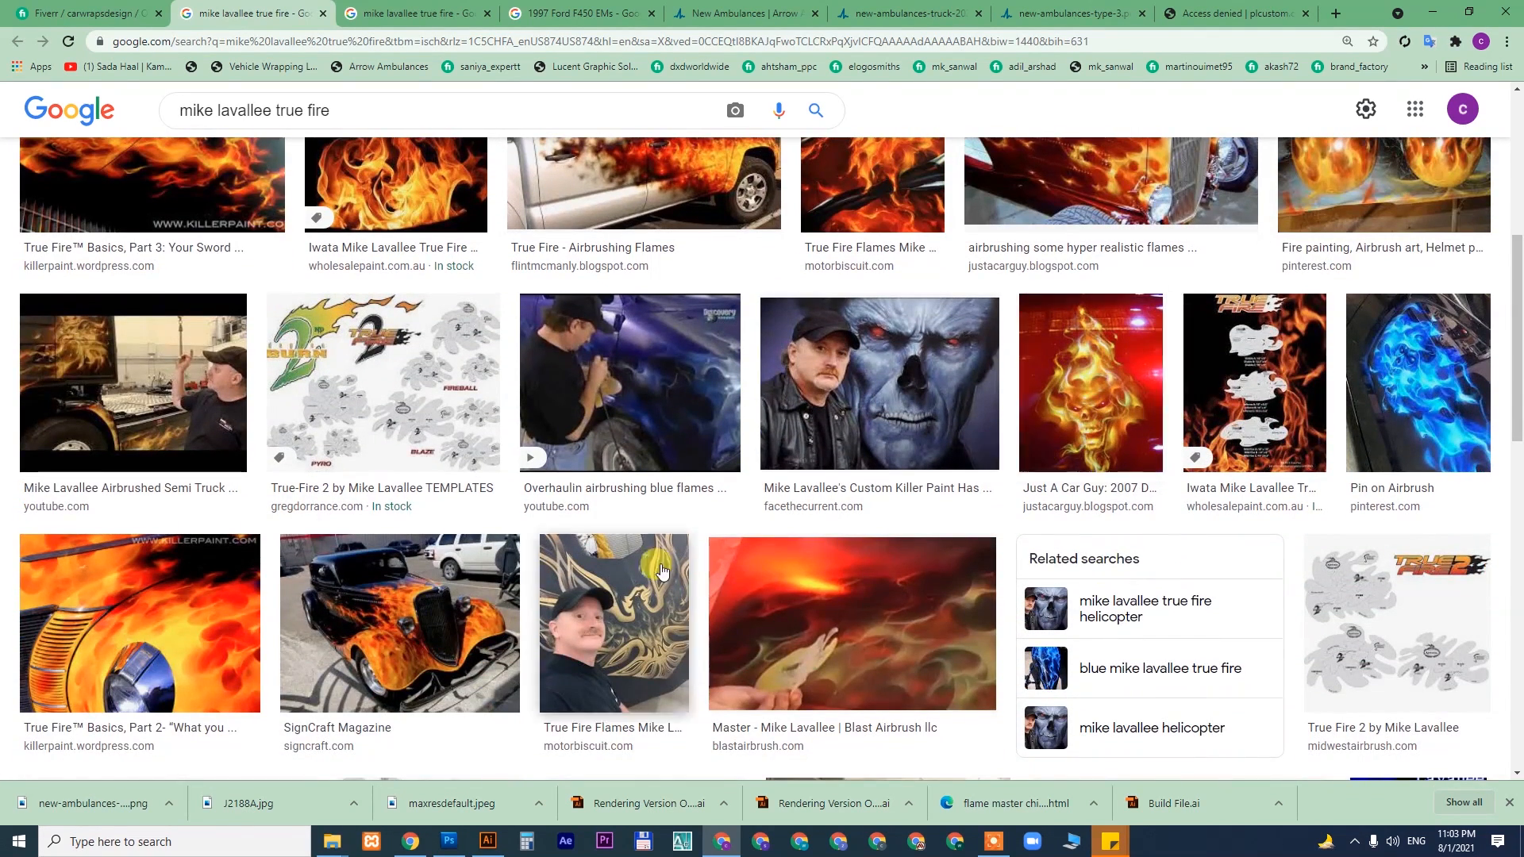
left_click(417, 599)
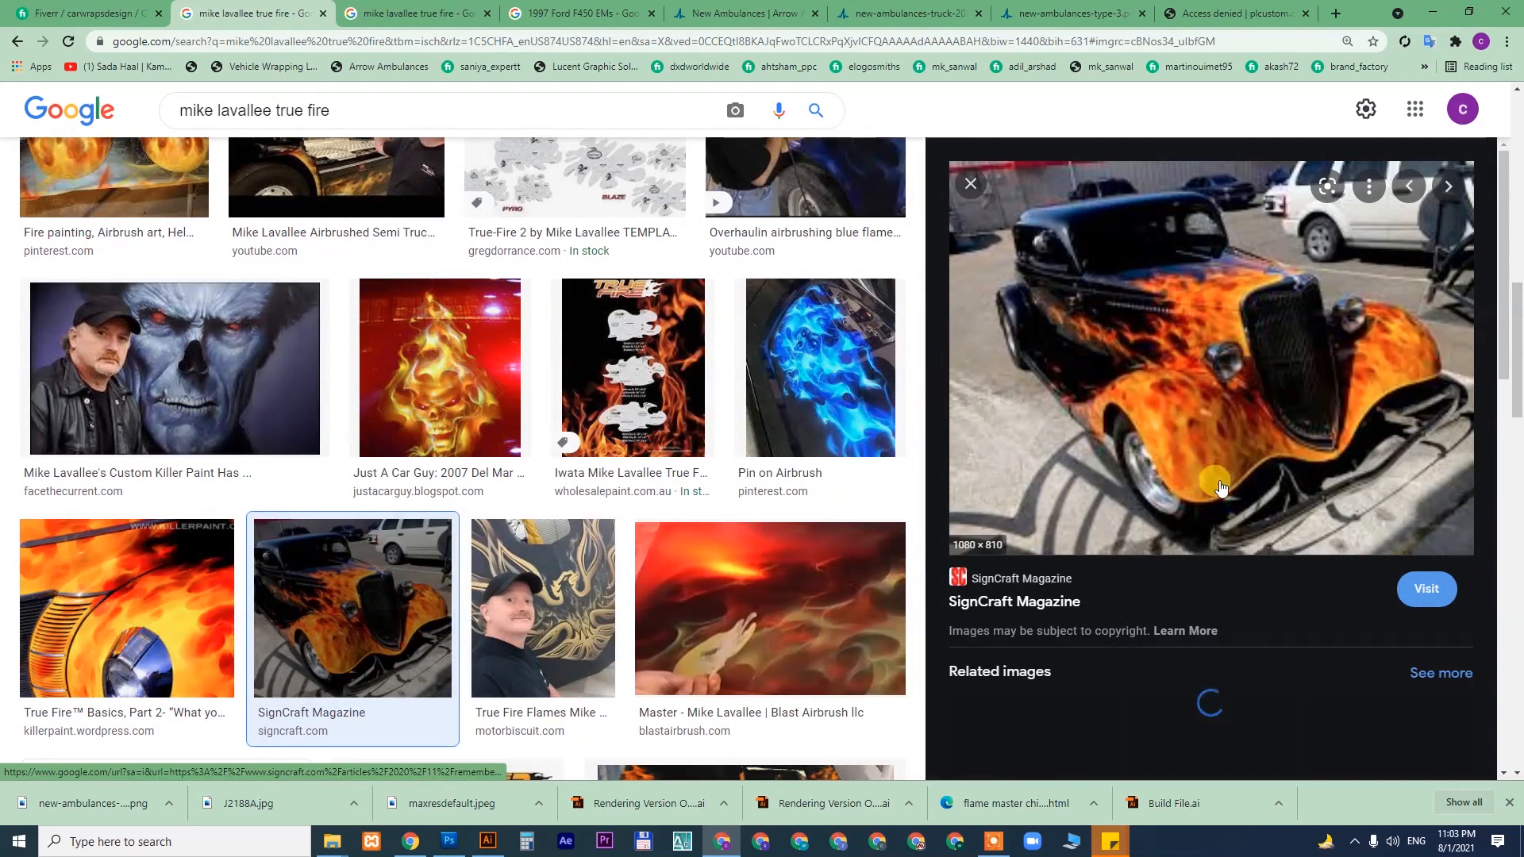
- Return to the Fiverr order page and review the remaining messages and the flame photo attachment
left_click(91, 5)
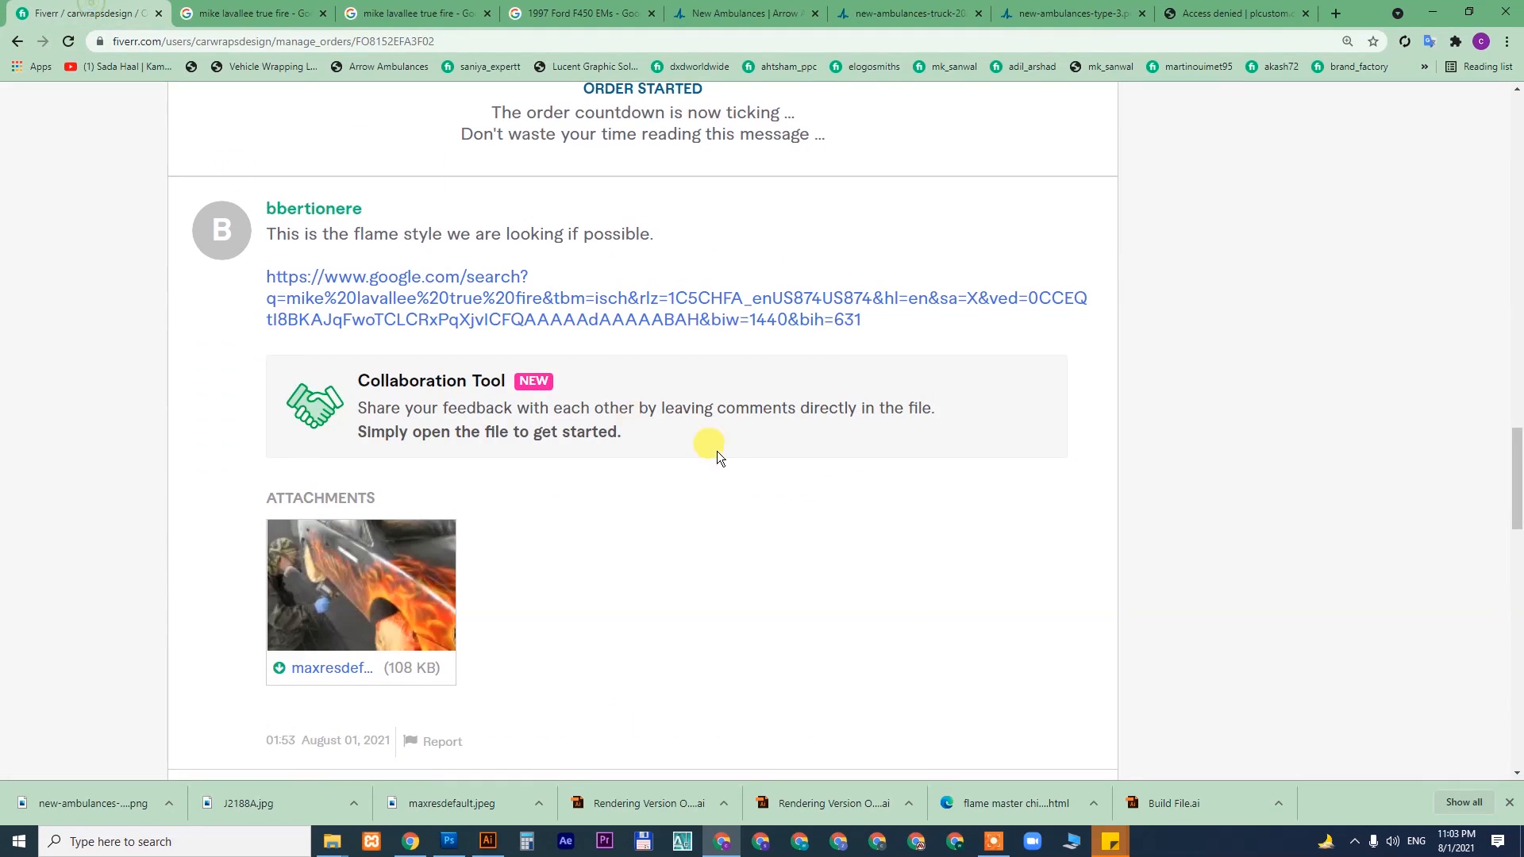
scroll(726, 517, "down", 1)
scroll(738, 474, "down", 5)
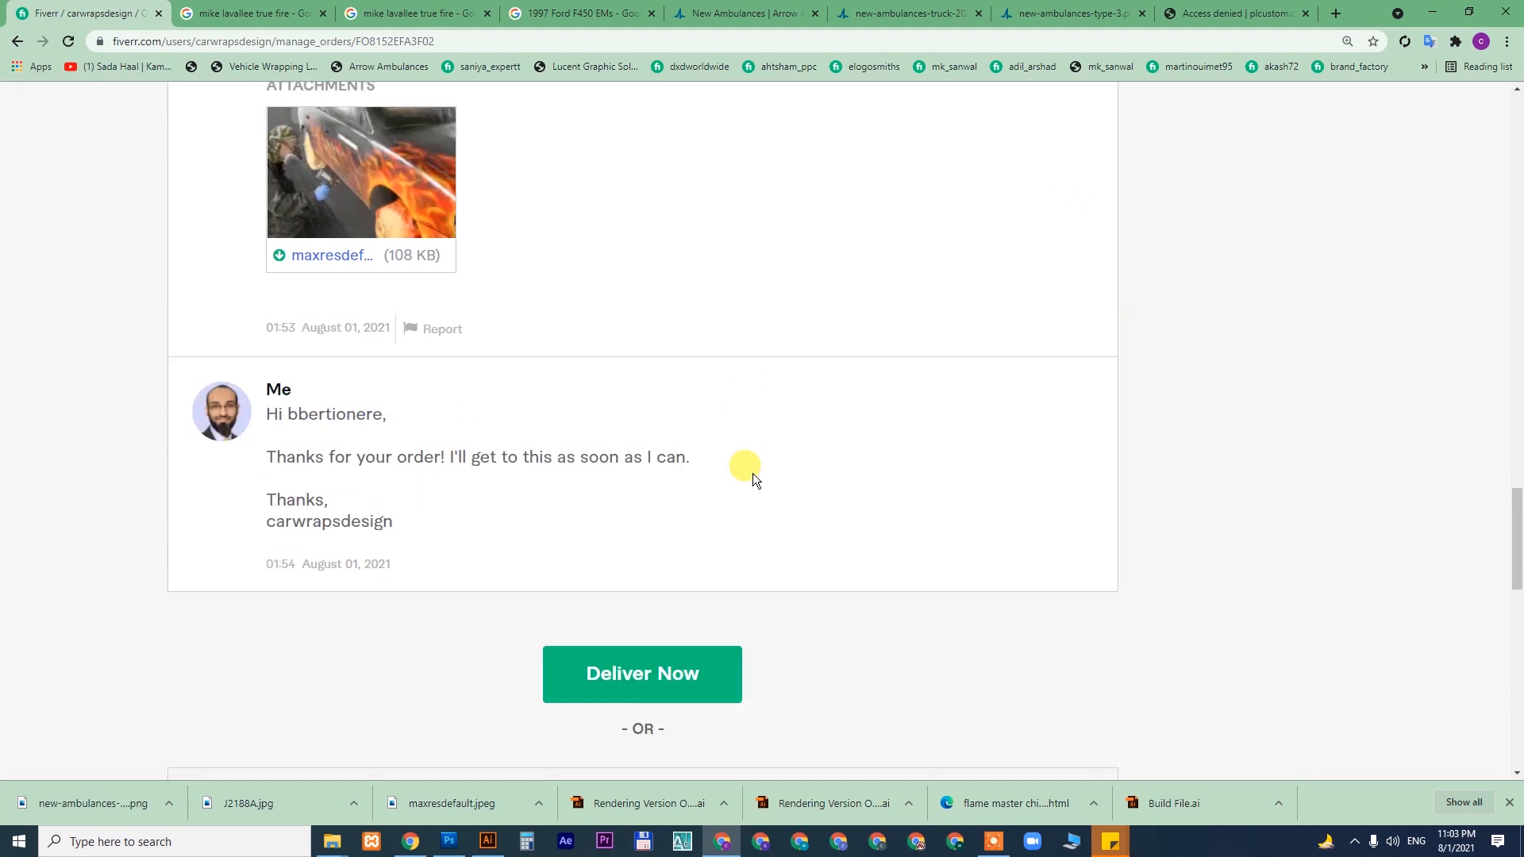
scroll(752, 473, "up", 2)
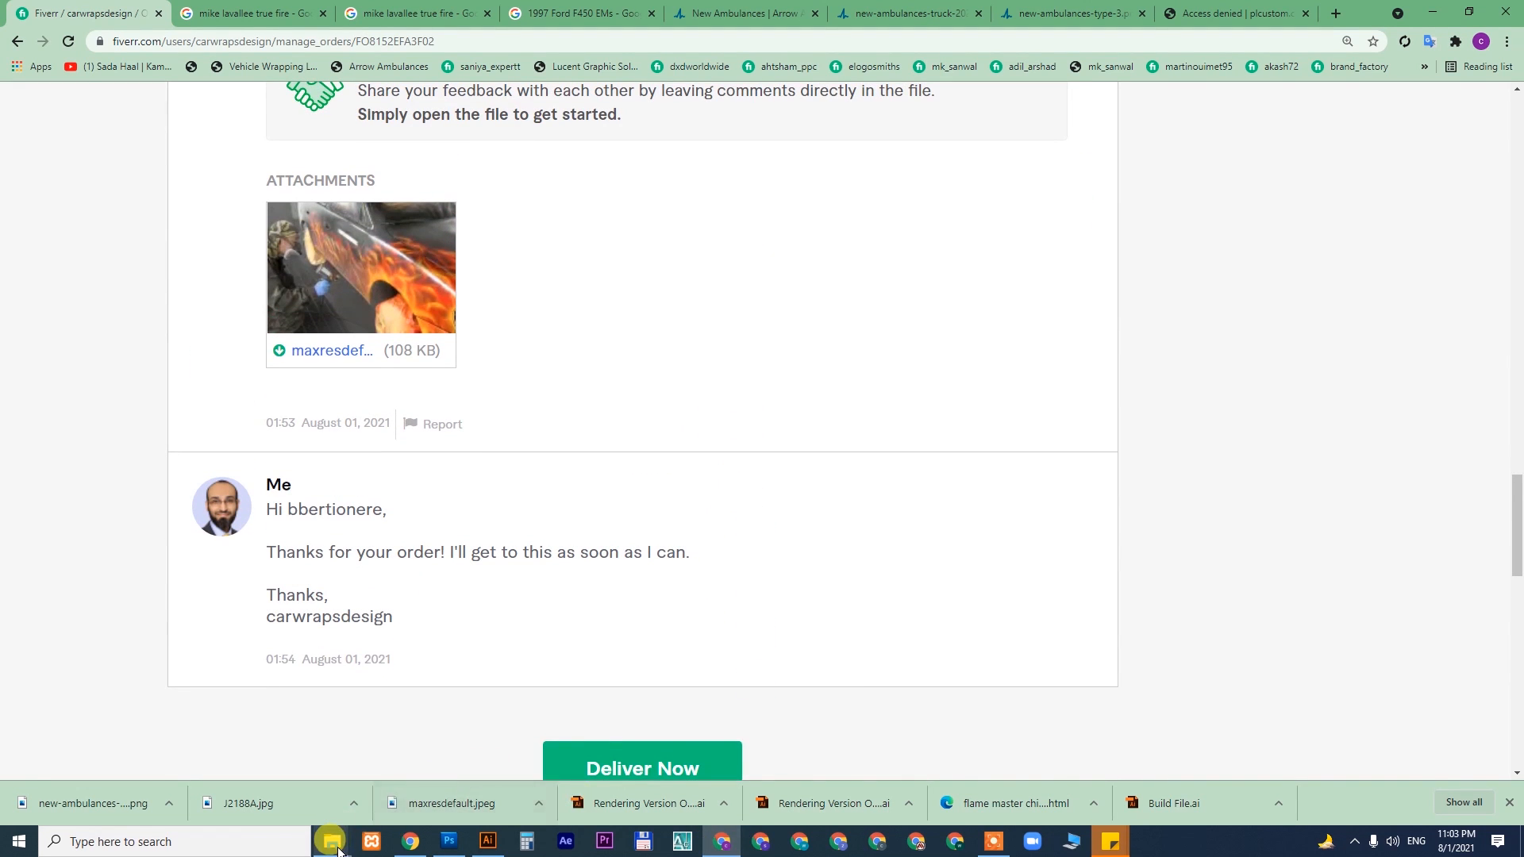
- Switch to the buyer's project folder in File Explorer and preview J2188A.jpg in an enlarged preview area
mouse_move(338, 851)
left_click(98, 784)
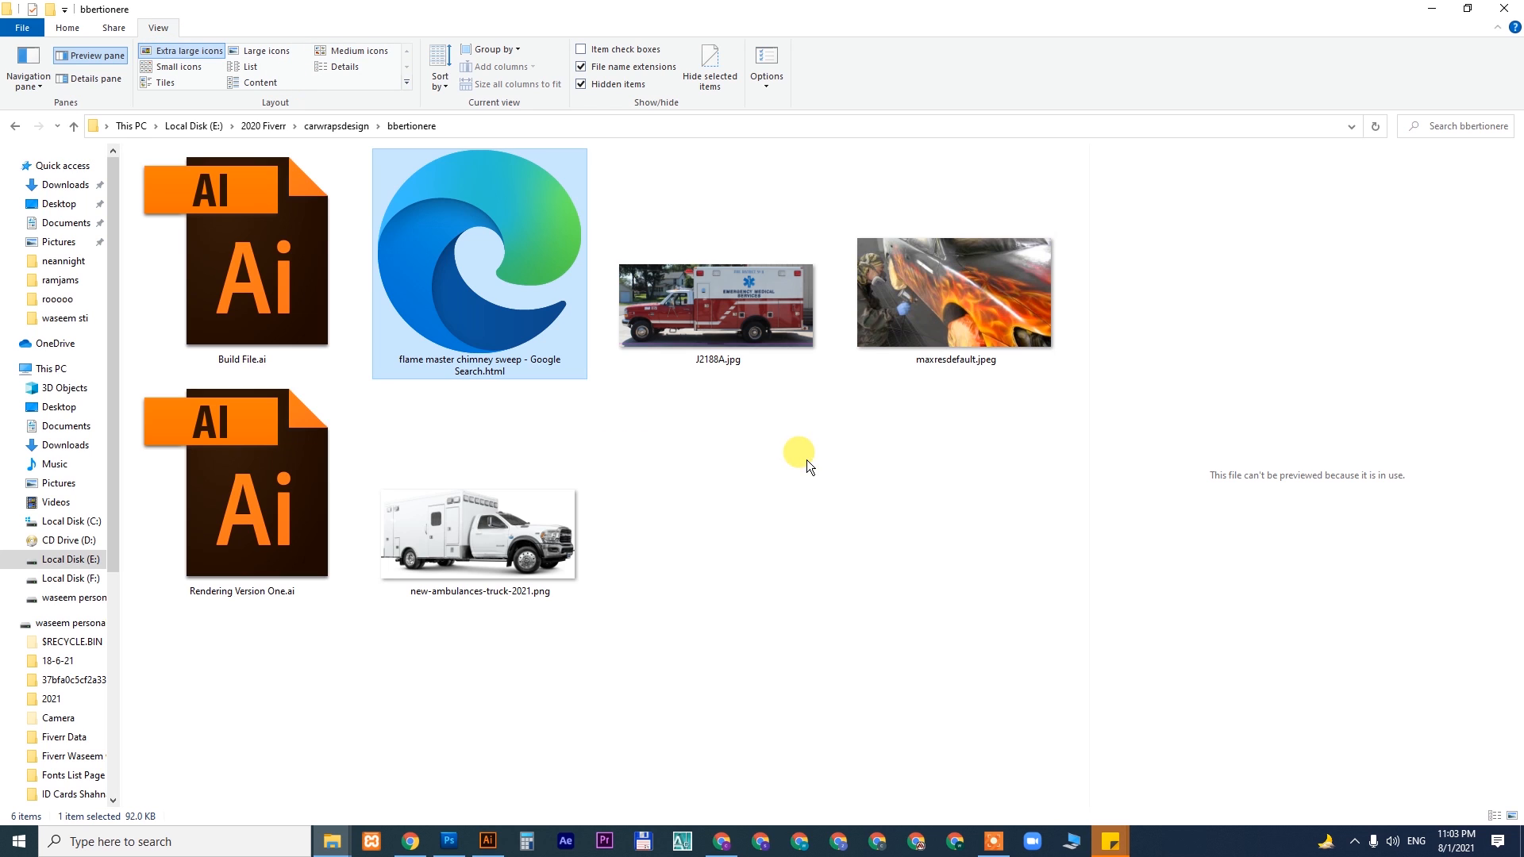
left_click(712, 405)
left_click(722, 355)
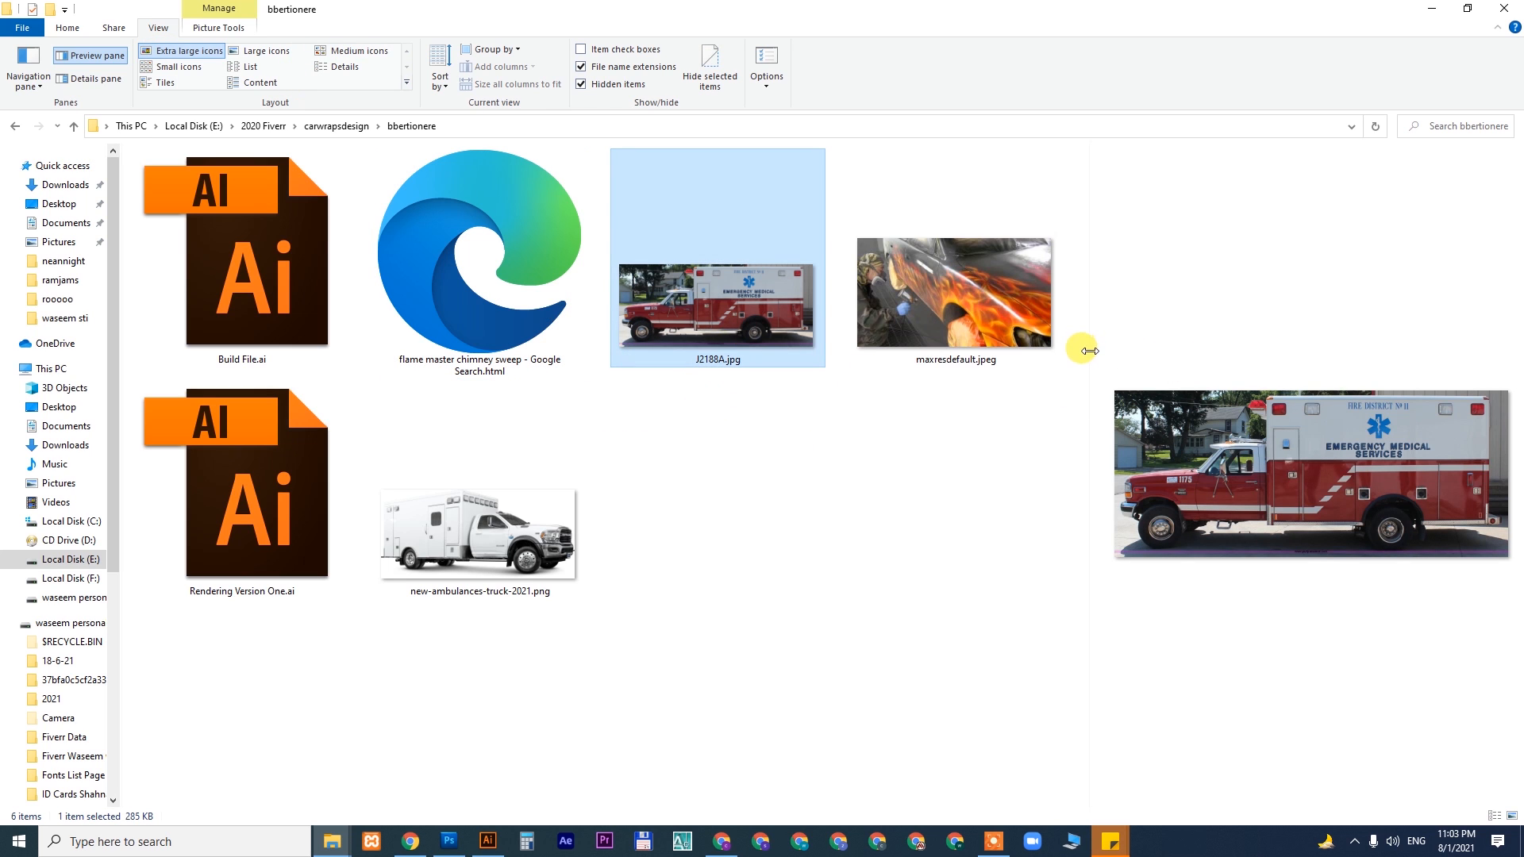
left_click_drag(1088, 350, 846, 361)
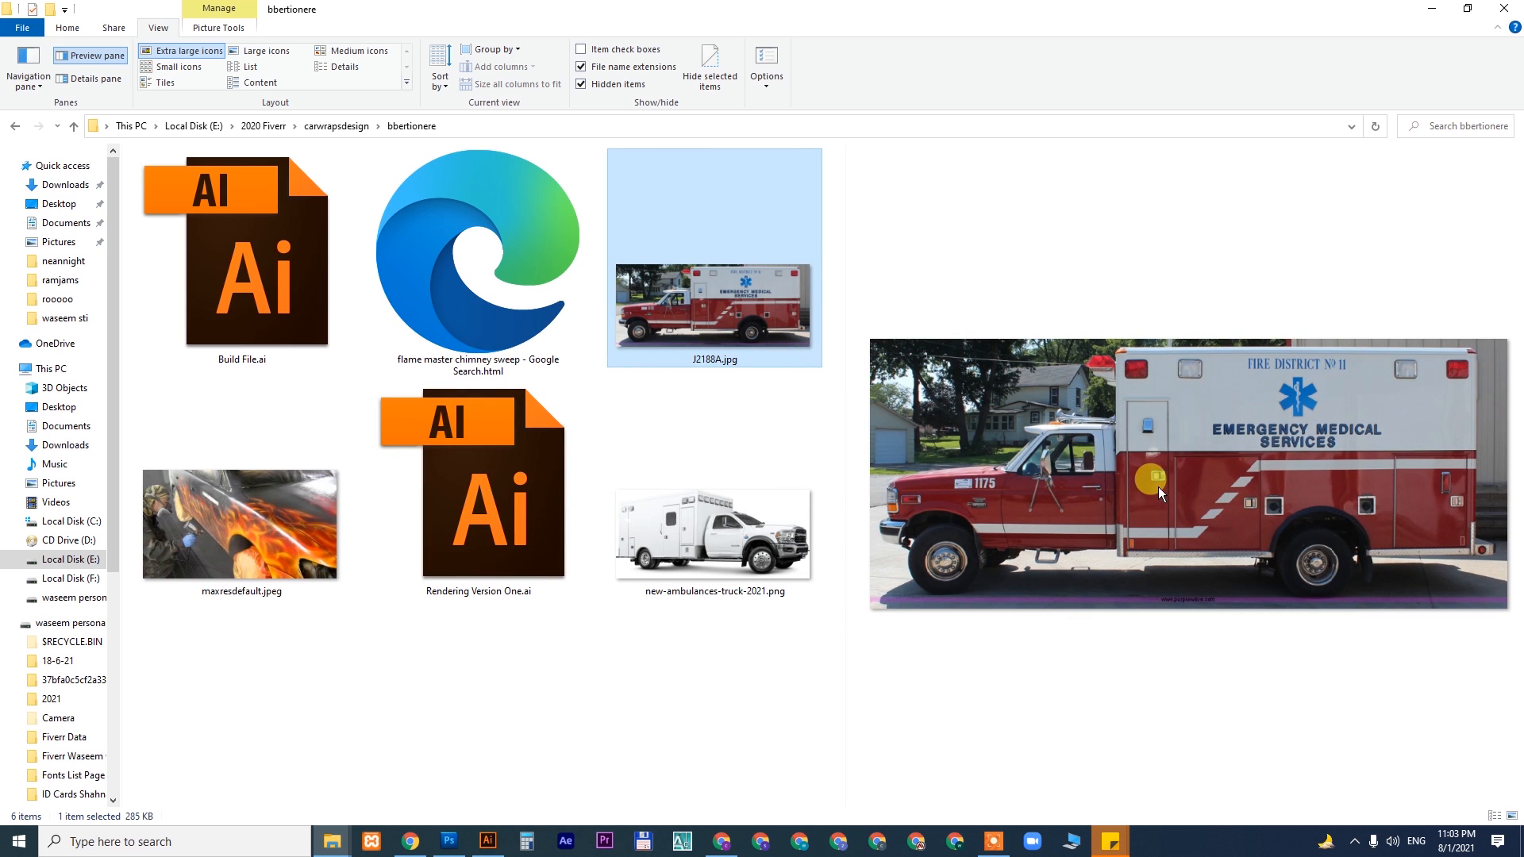
- Compare the previews of new-ambulances-truck-2021.png and J2188A.jpg, and preview Rendering Version One.ai
left_click(701, 520)
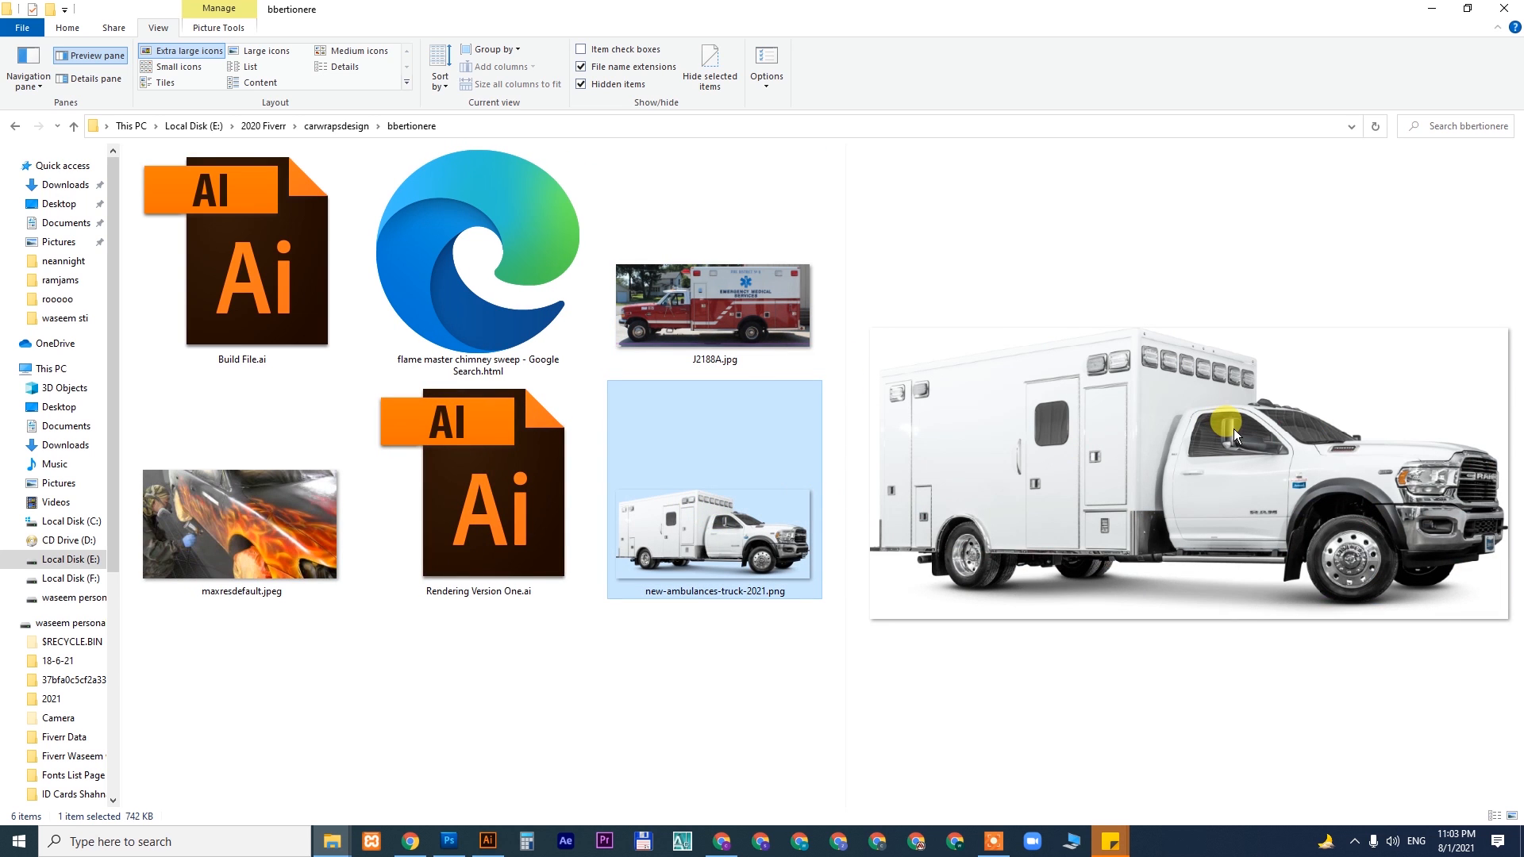
key("Up")
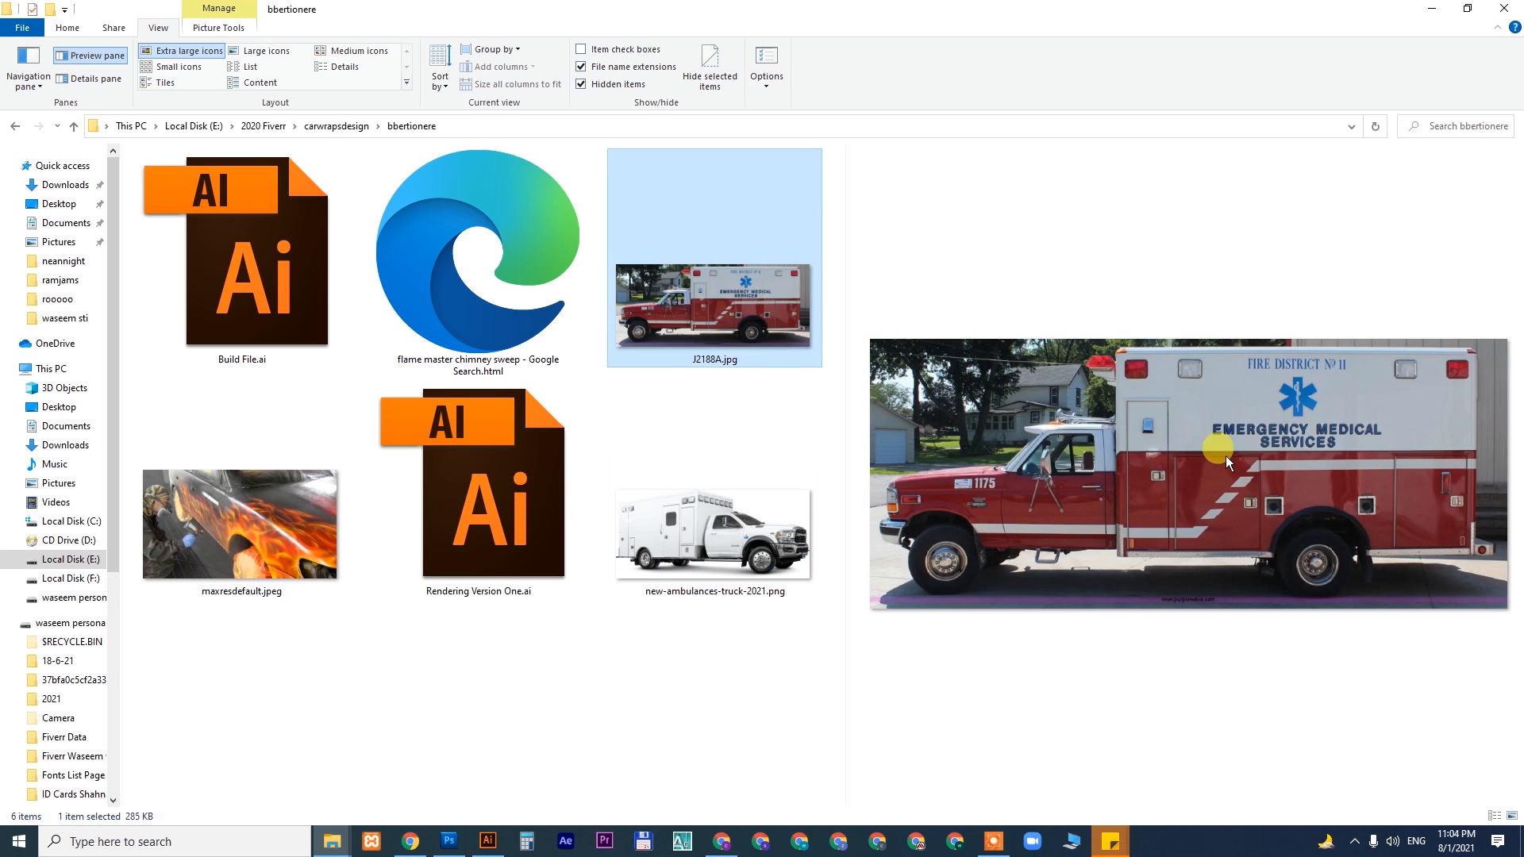
left_click(483, 512)
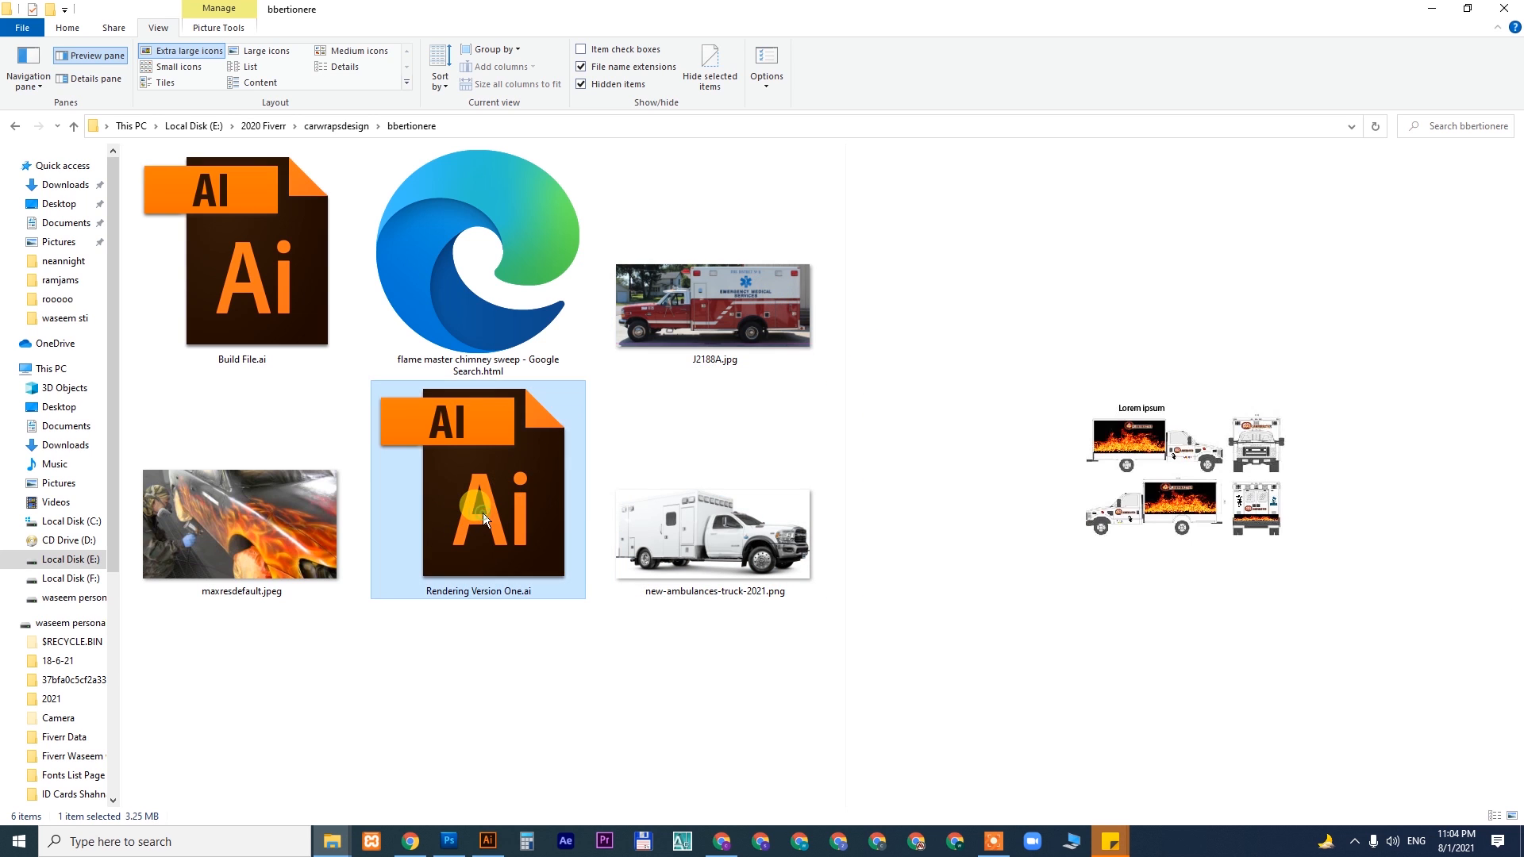
- Switch to Illustrator and examine the flame panels and door logo in the Rendering Version One.ai truck layout
left_click(487, 840)
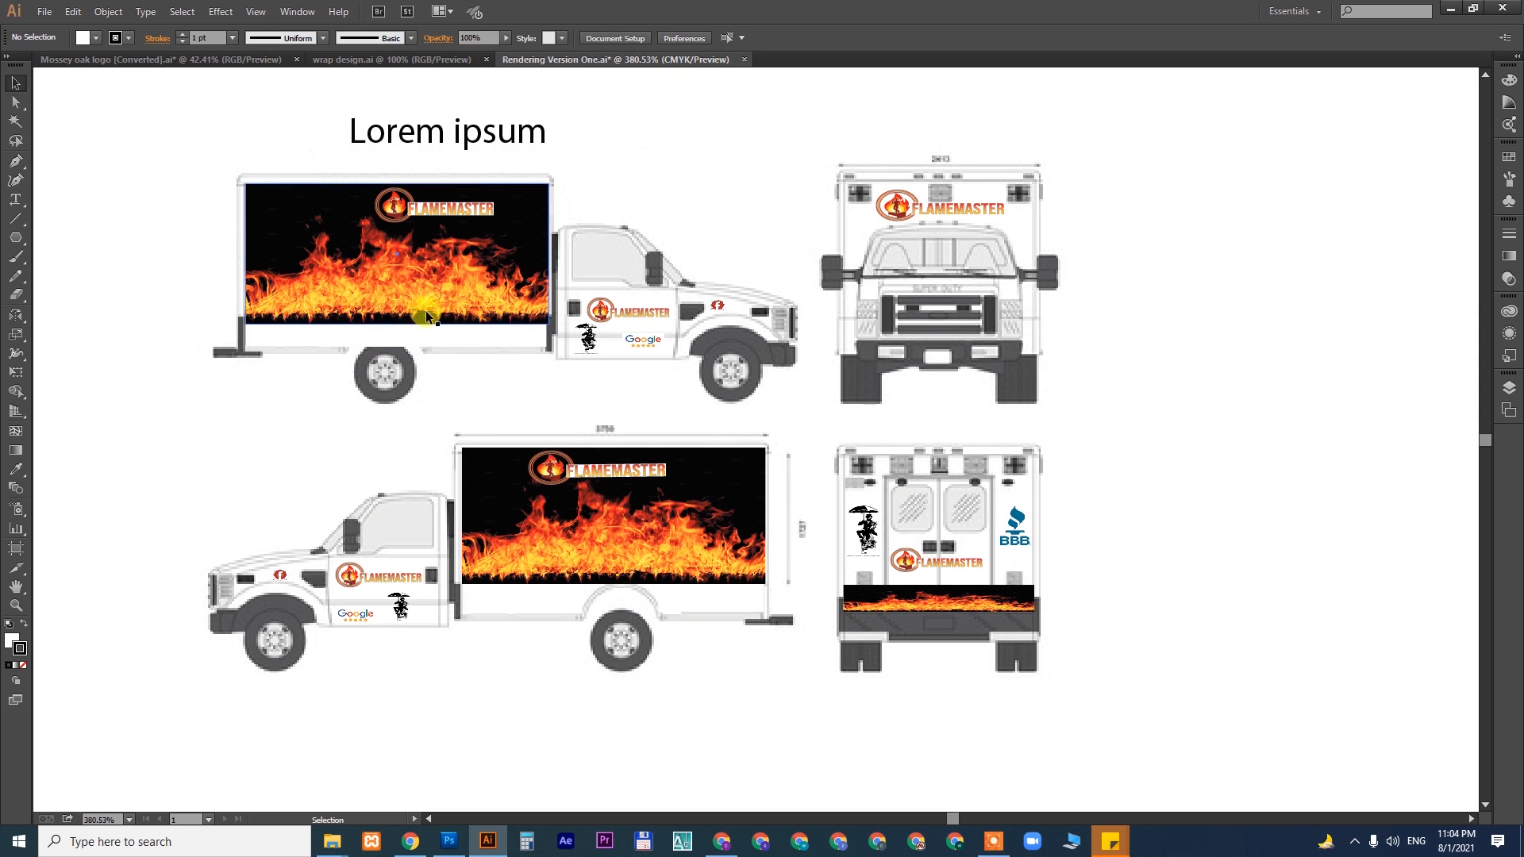
left_click(385, 304)
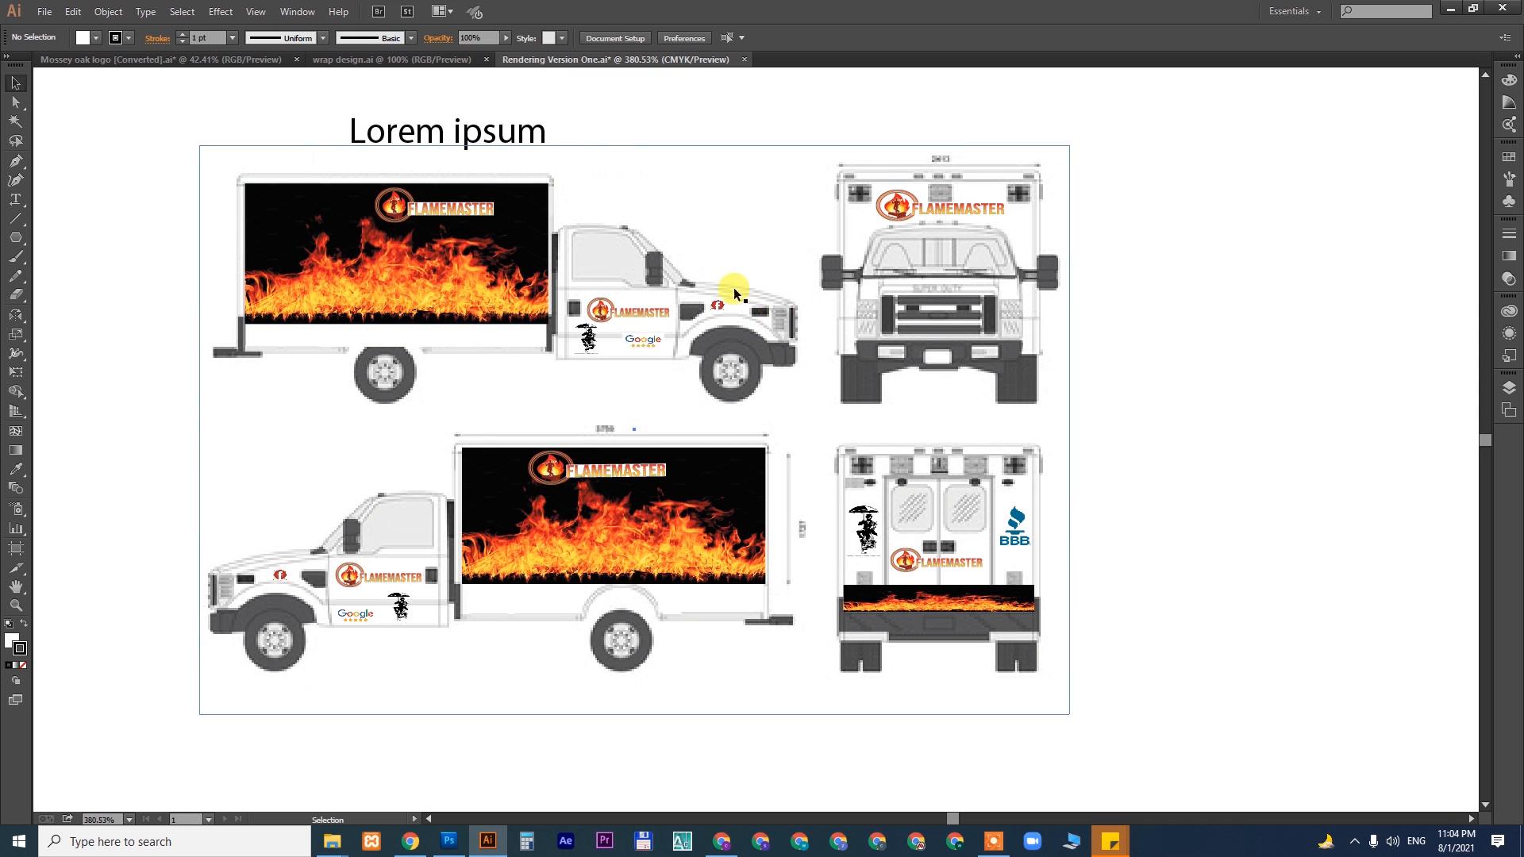
left_click(442, 270)
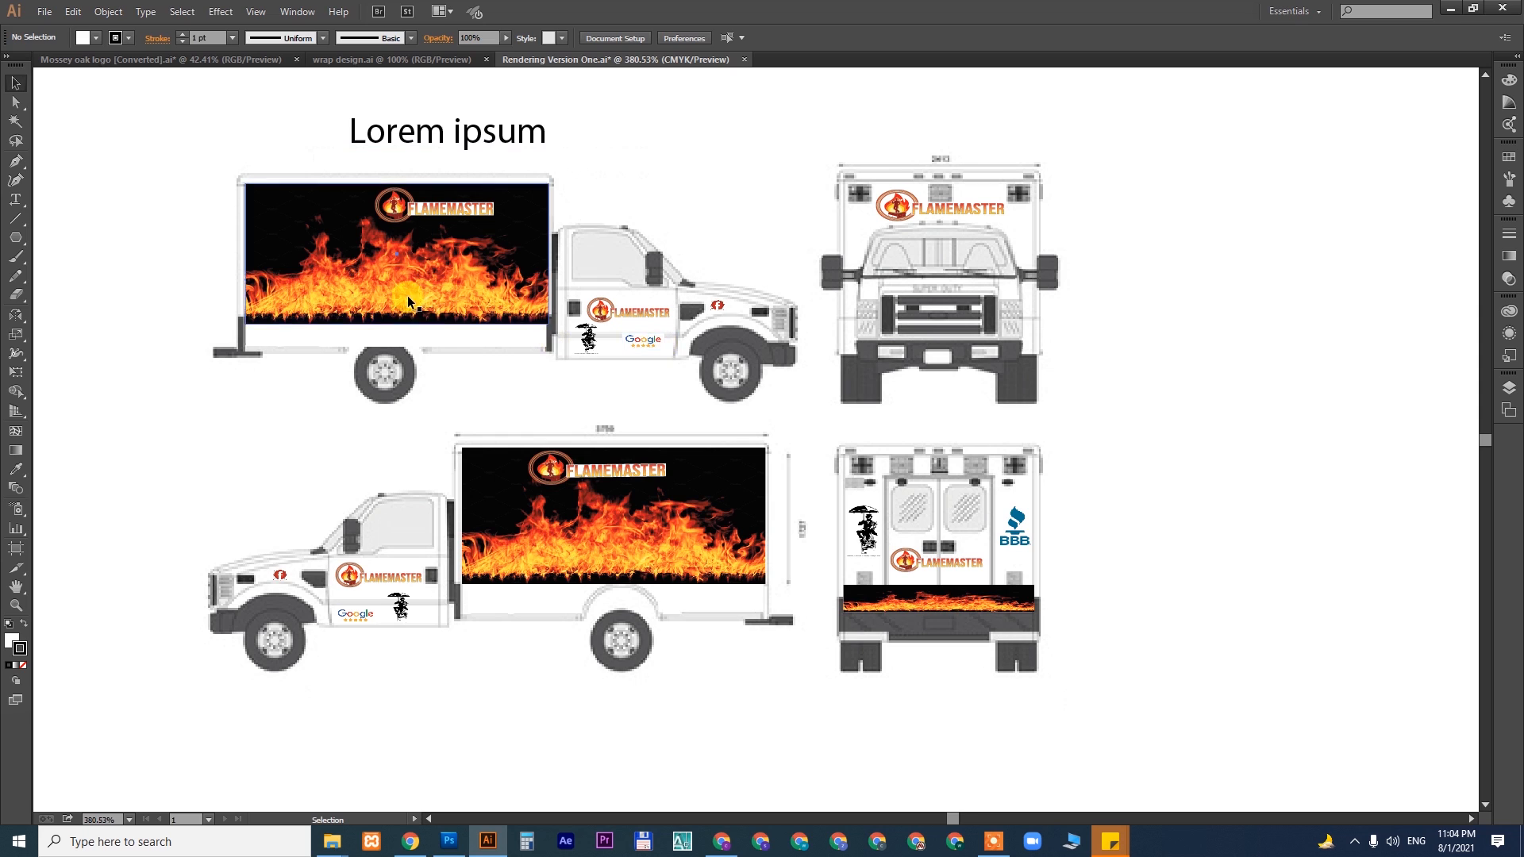
left_click(637, 319)
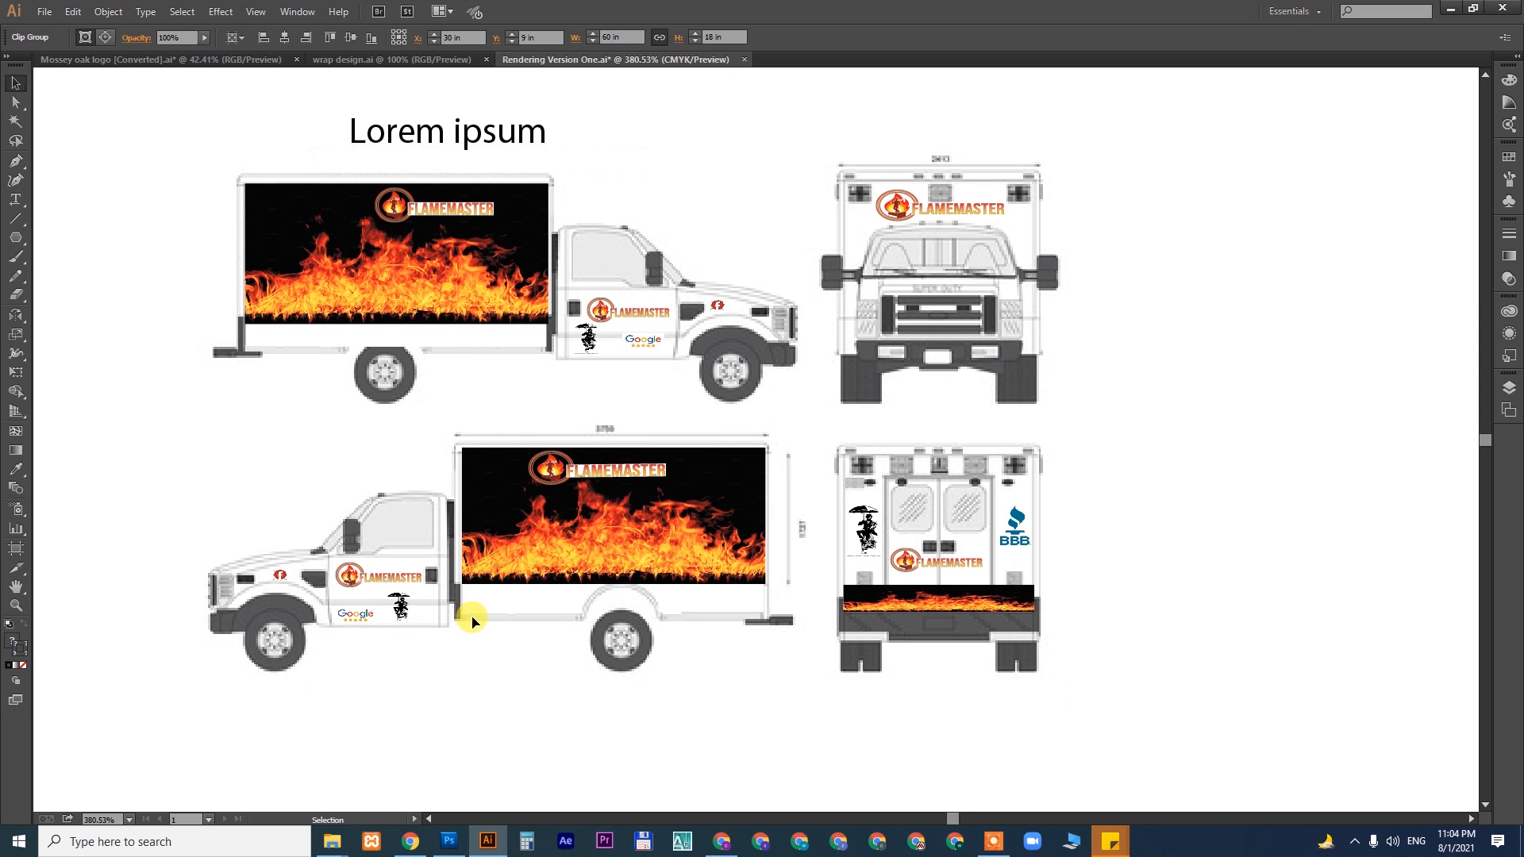
- Open J2188A.jpg from the buyer's project folder as a new document in Illustrator
left_click(410, 840)
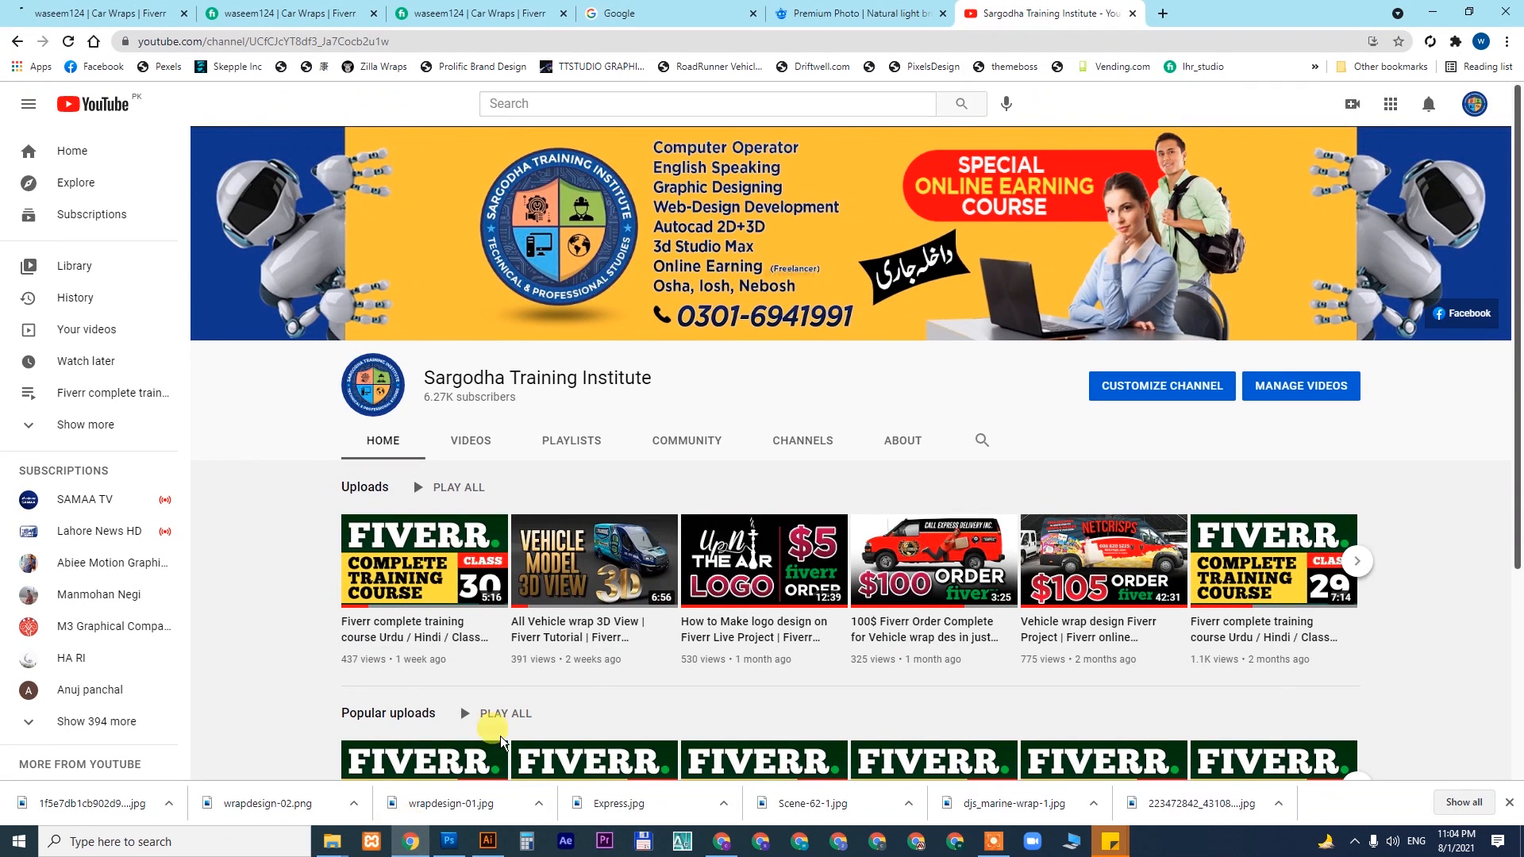
left_click(721, 840)
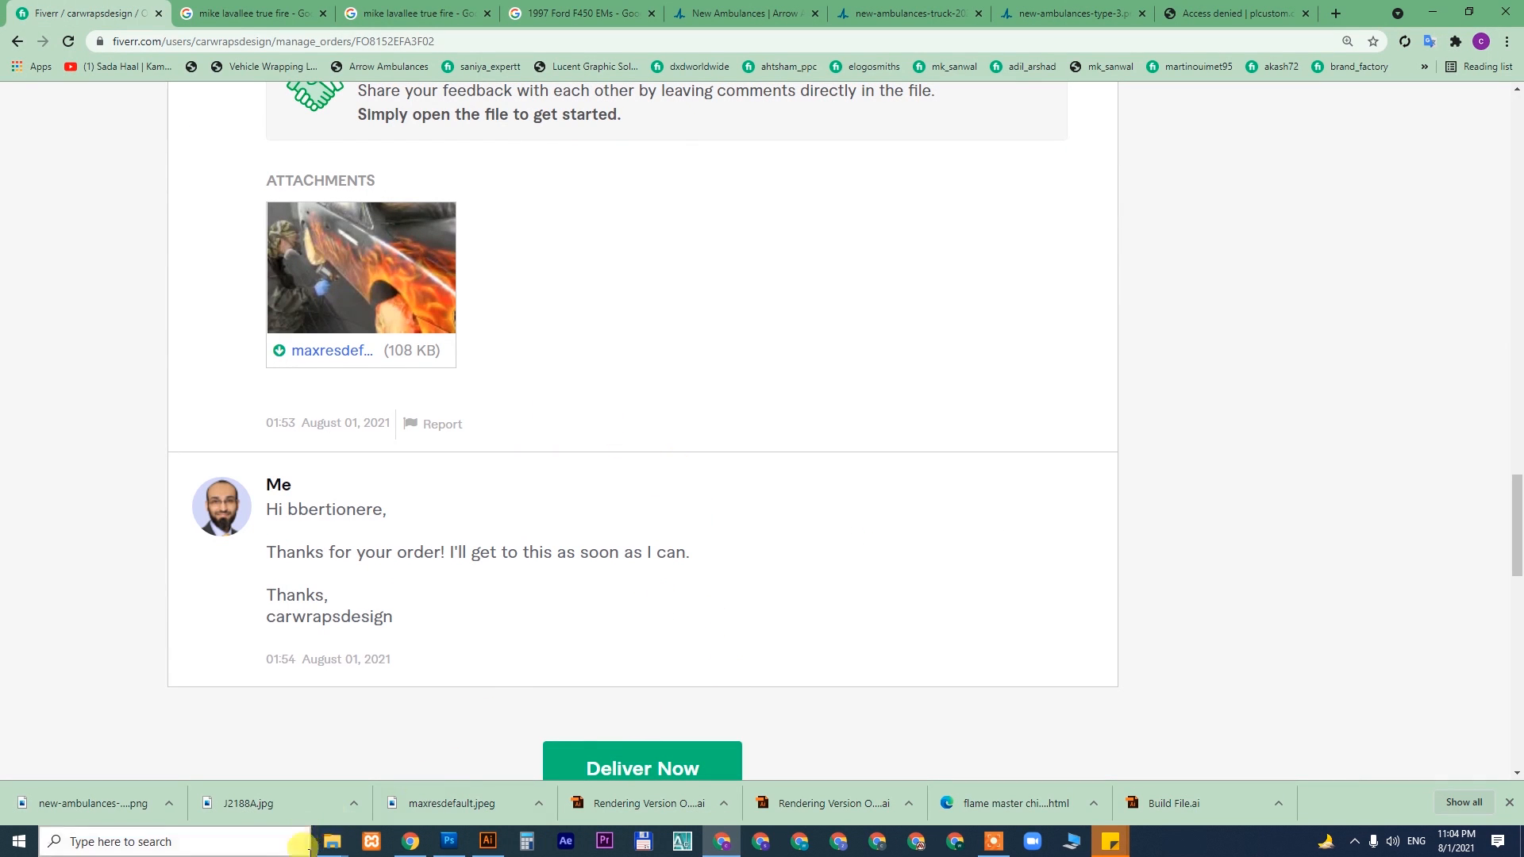
mouse_move(331, 841)
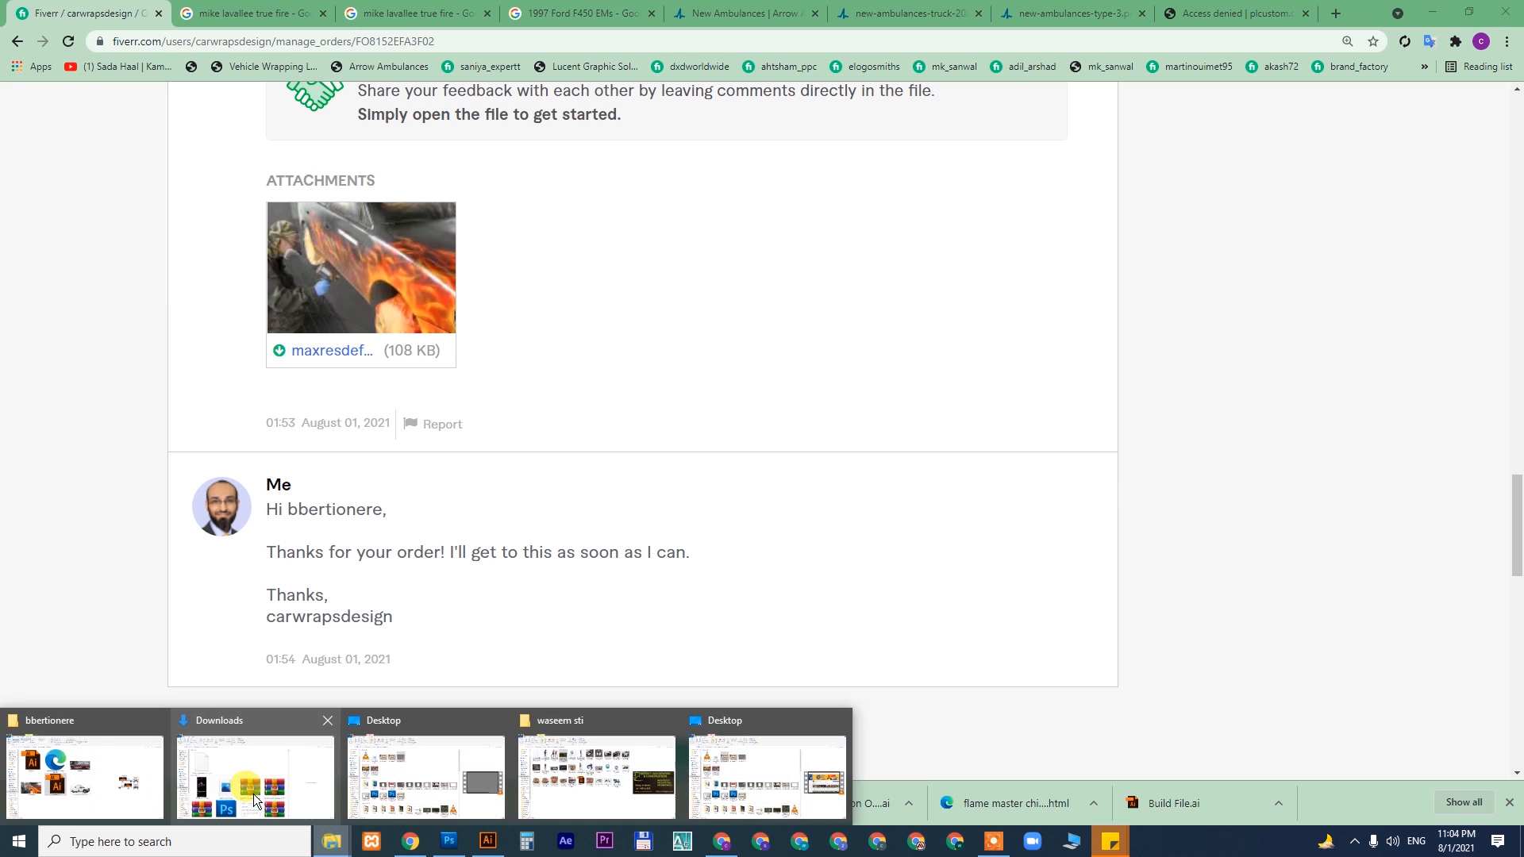
left_click(79, 792)
left_click(738, 326)
left_click_drag(737, 327, 1007, 36)
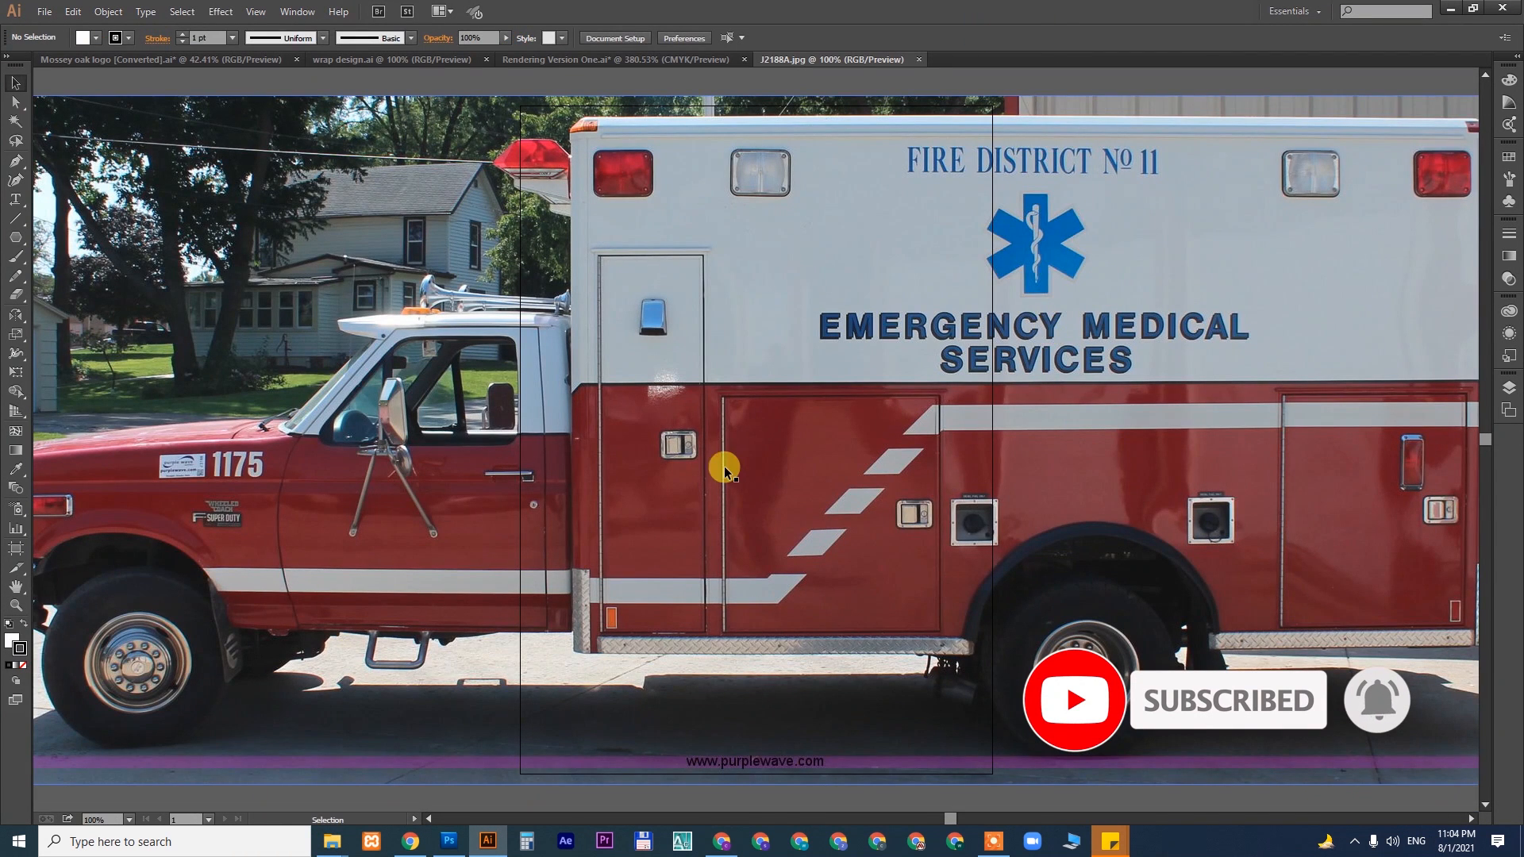
- Fit the artboard to the artwork bounds of the ambulance photo
key("ctrl+minus")
key("ctrl+minus")
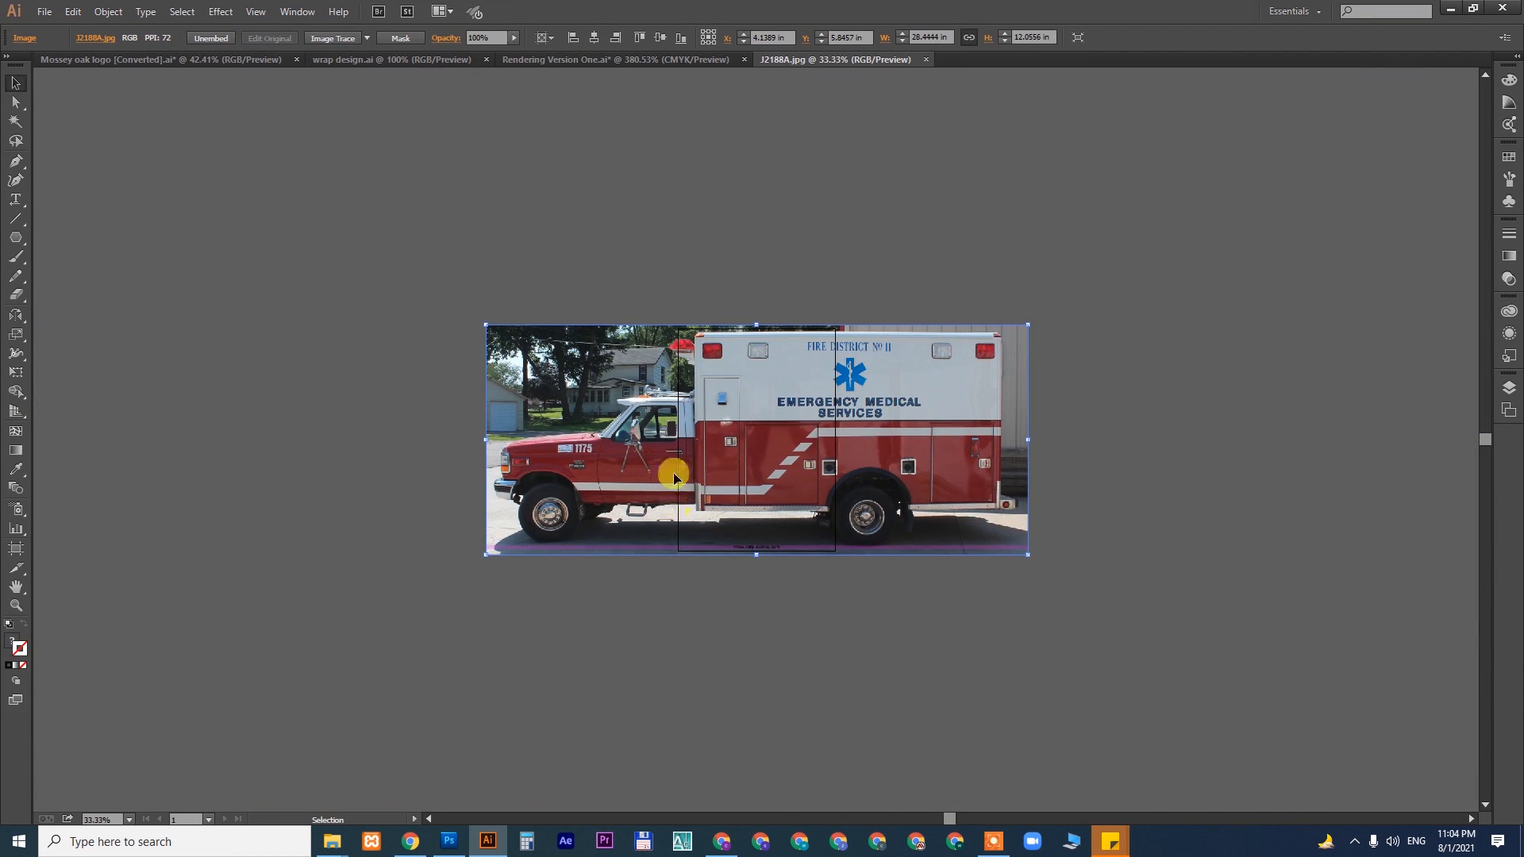
left_click(106, 12)
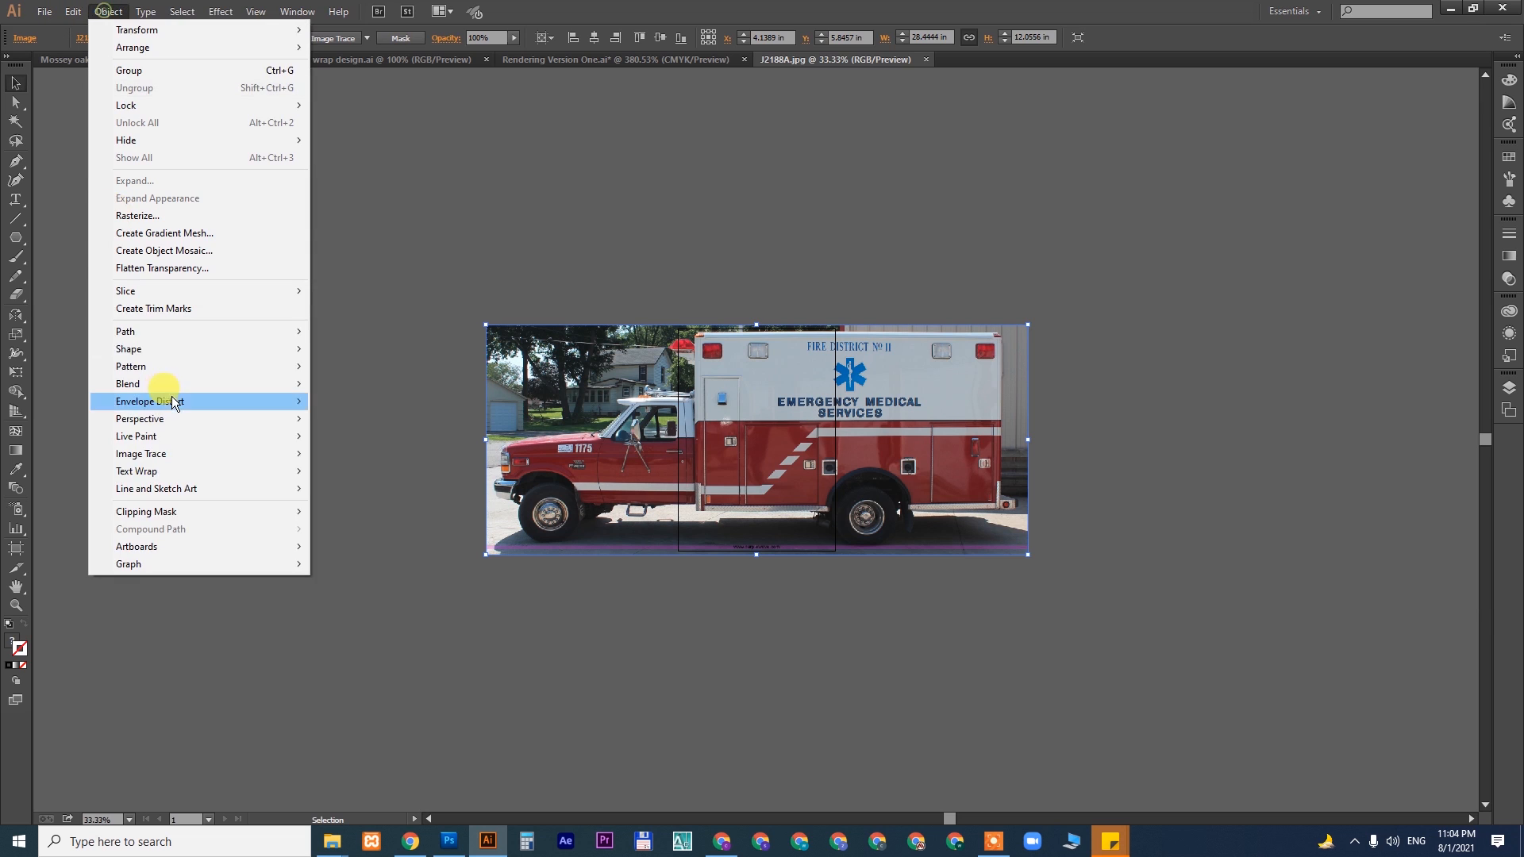
mouse_move(173, 547)
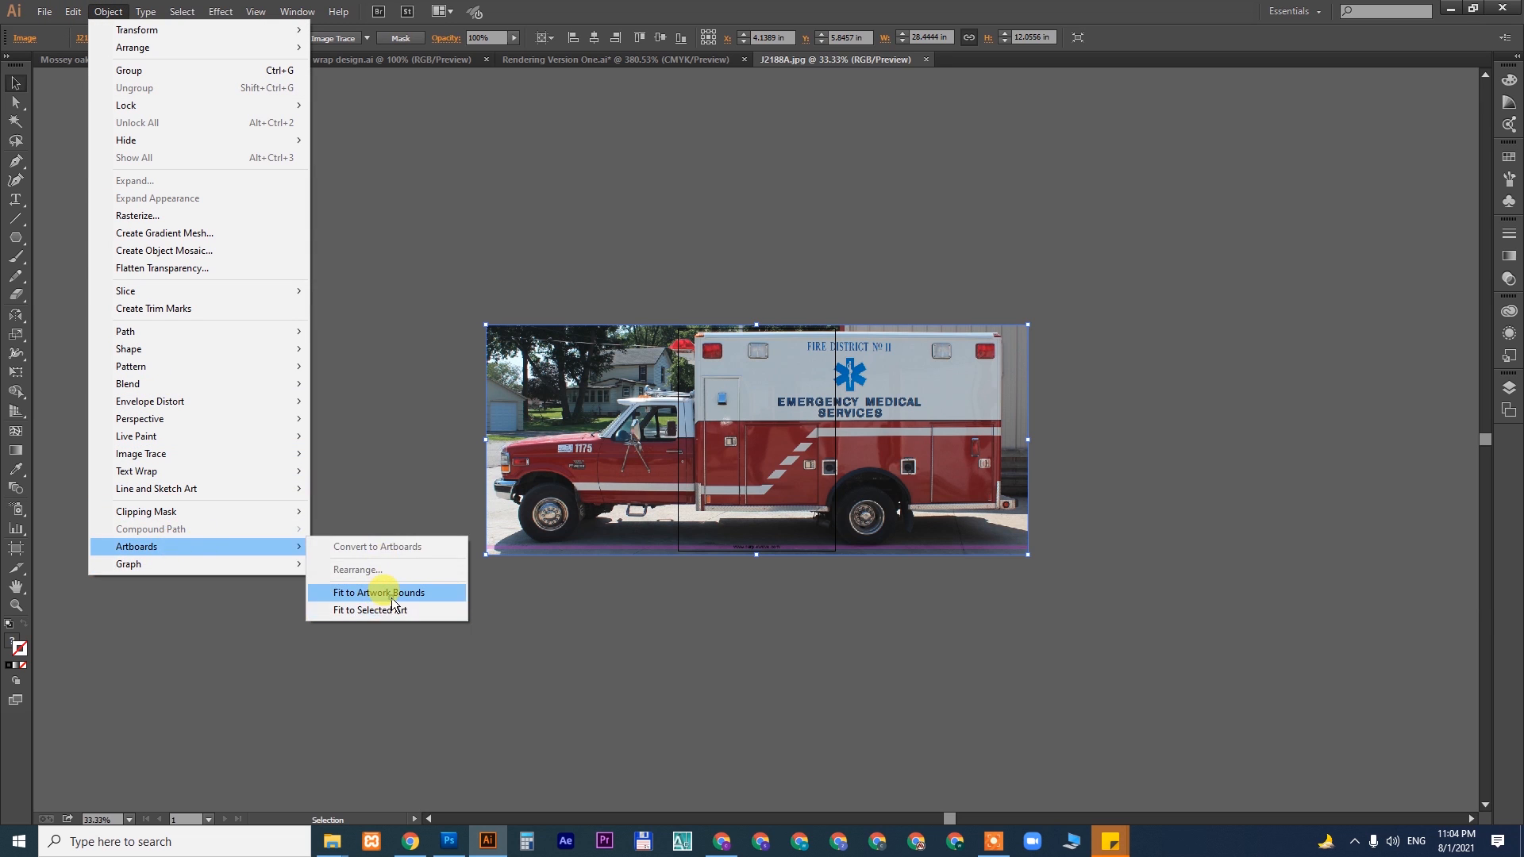
left_click(381, 586)
- Save the ambulance document as an Adobe Illustrator file named wrap design, keeping the default Illustrator options
left_click(45, 12)
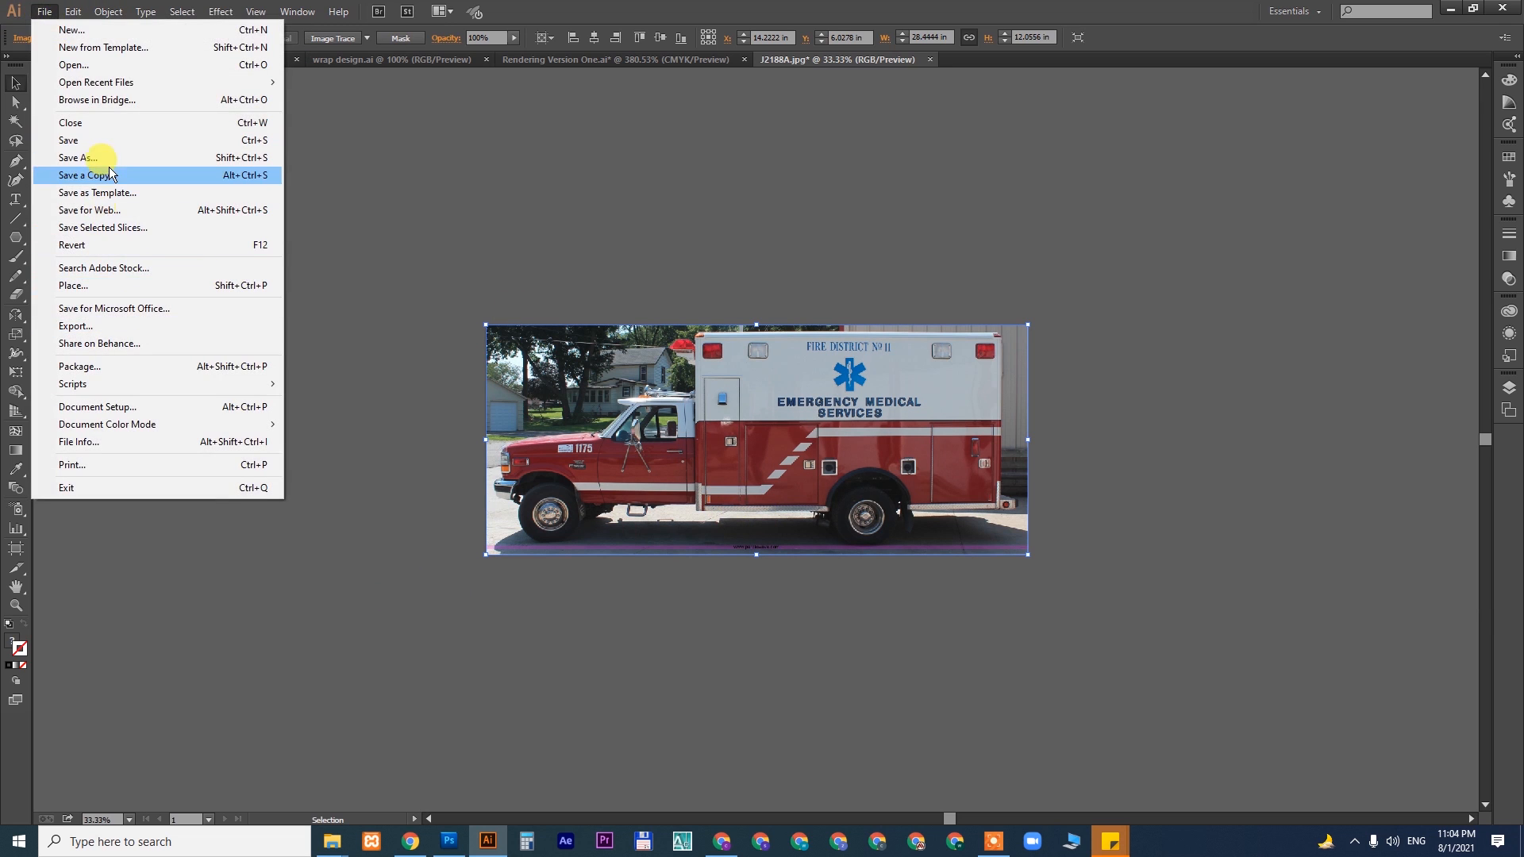
left_click(102, 154)
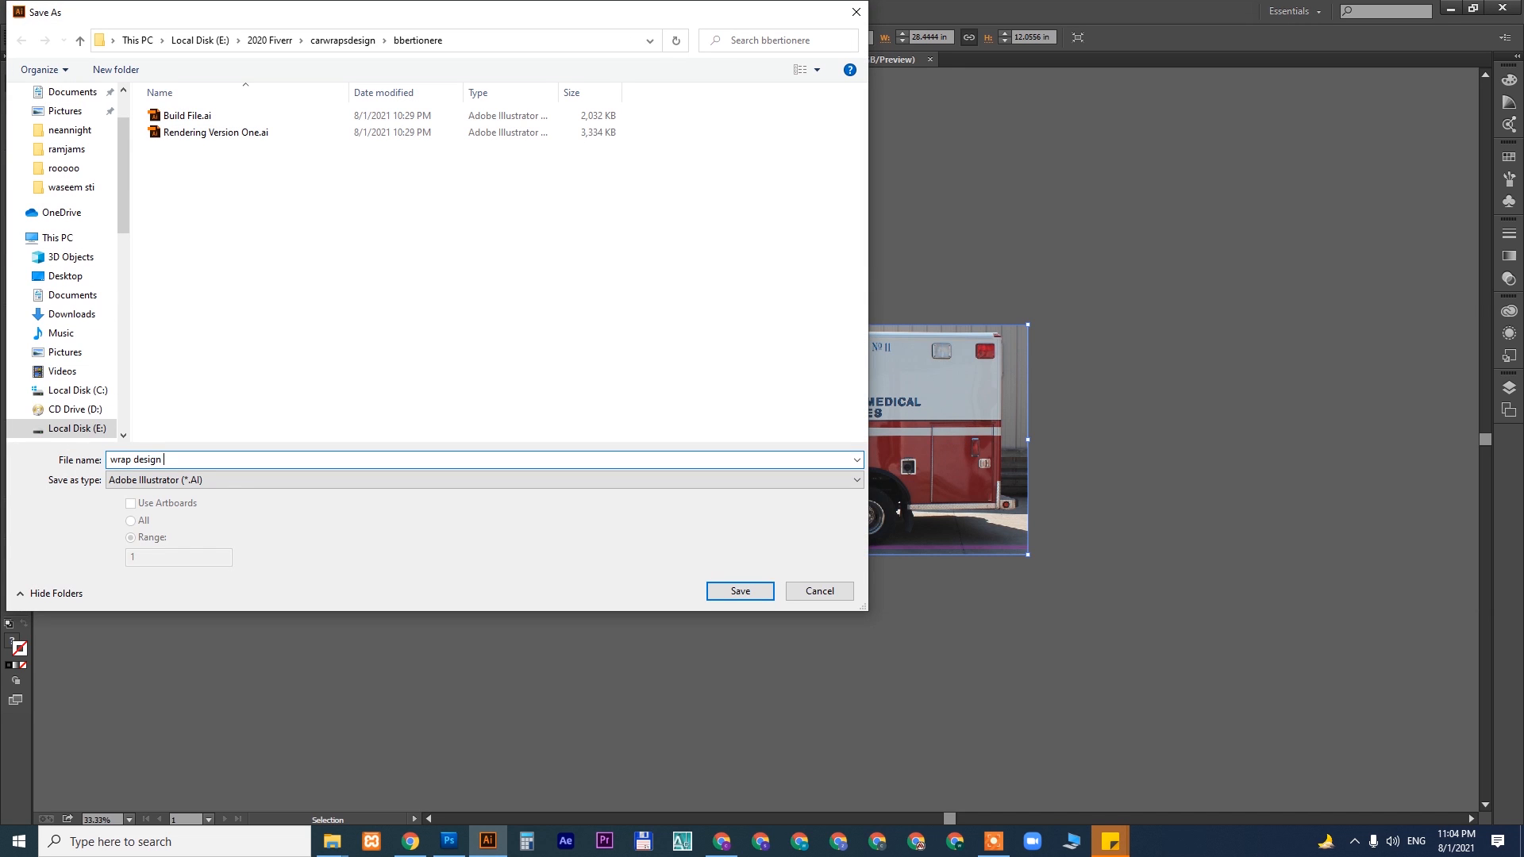
left_click(740, 590)
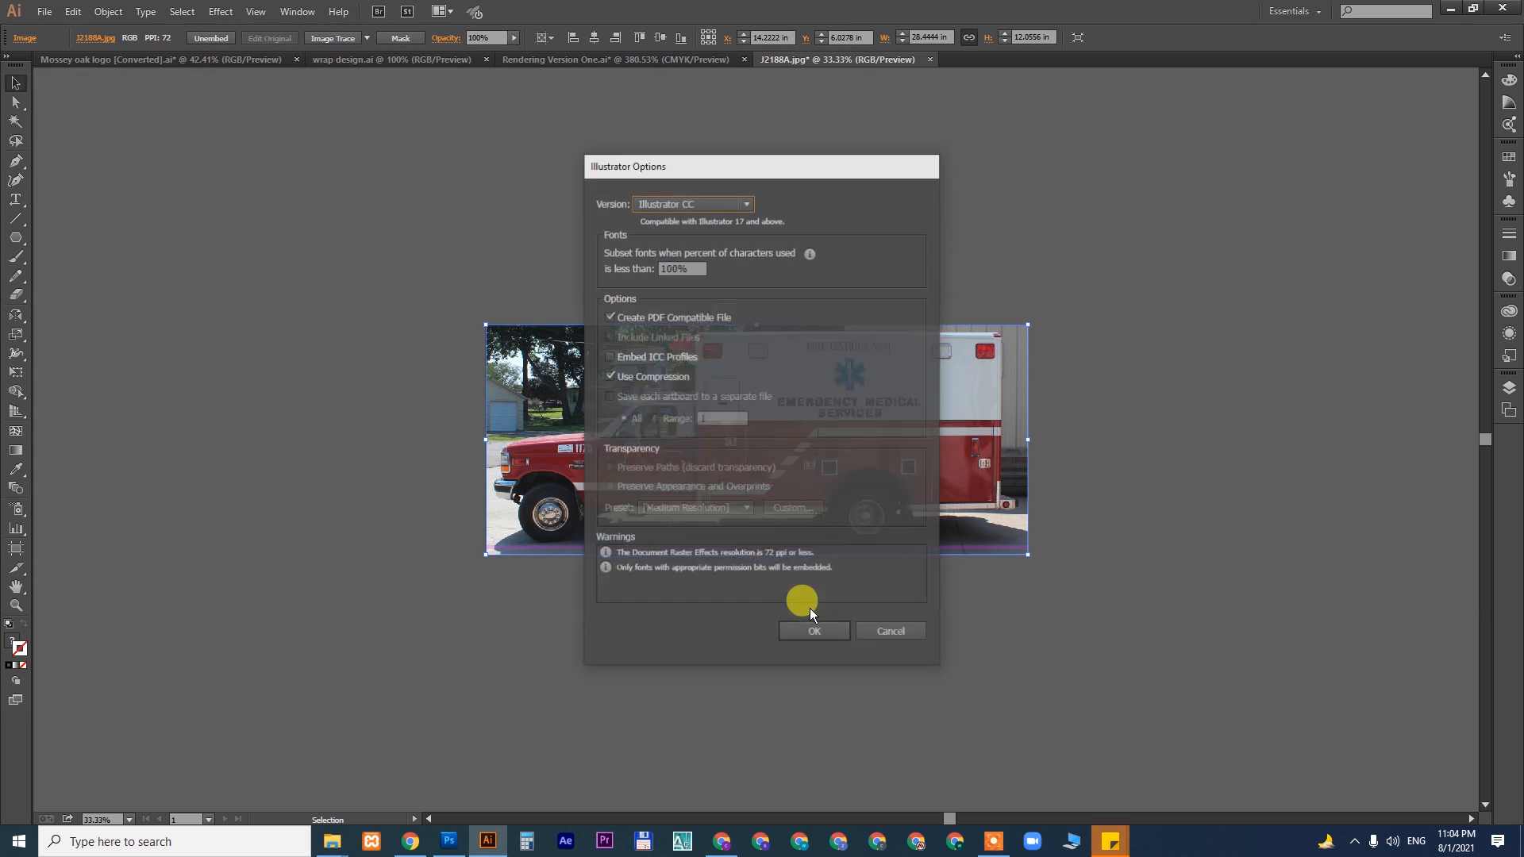
left_click(821, 629)
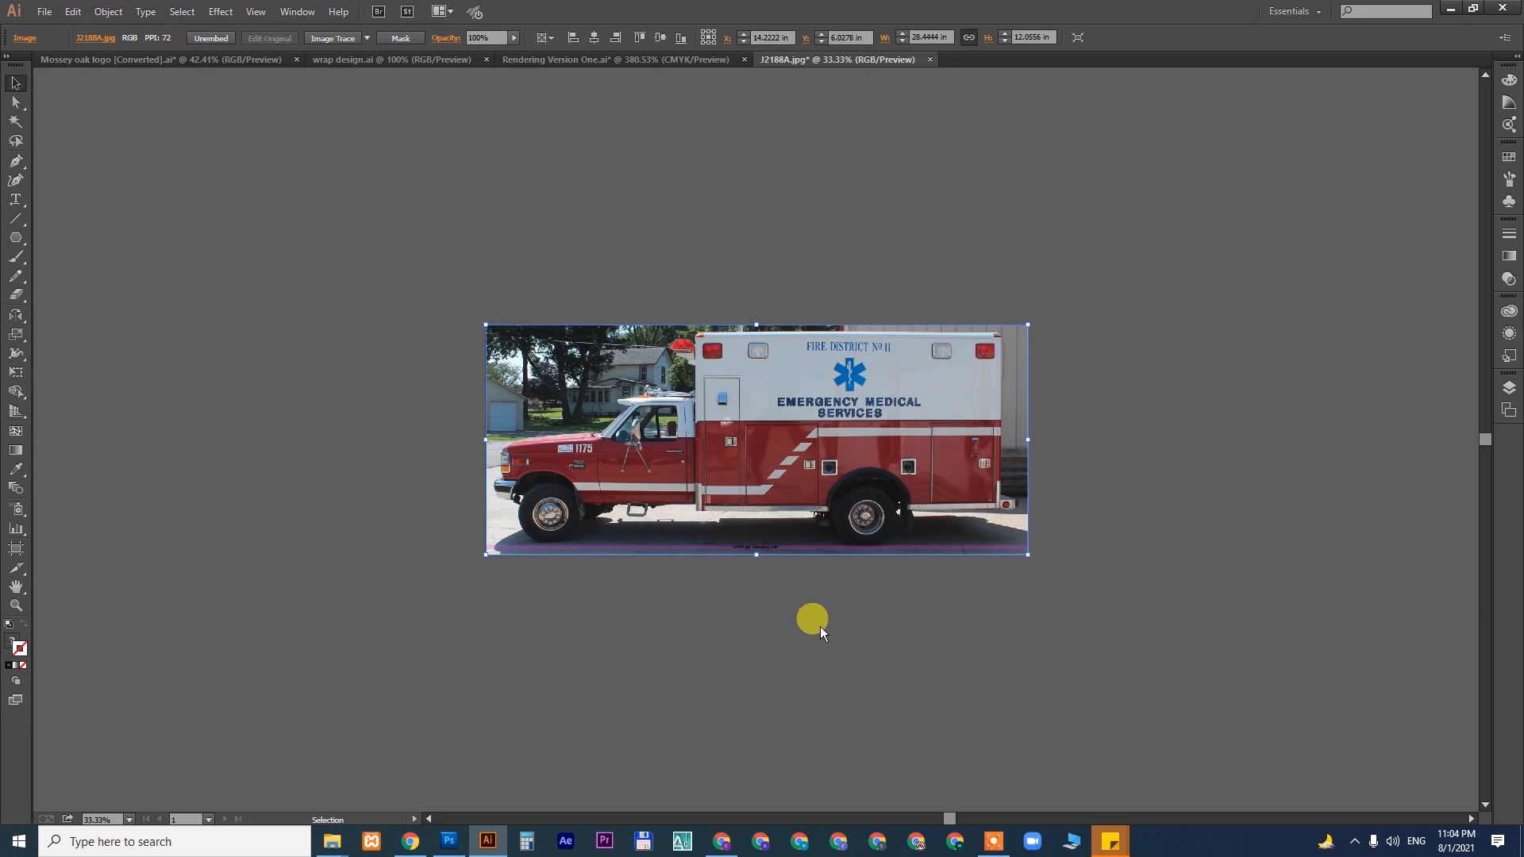
- Start a Pen outline of the ambulance below the headlight, tracing above the front bumper to the top of the front wheel arch
key("z")
left_click_drag(409, 400, 623, 384)
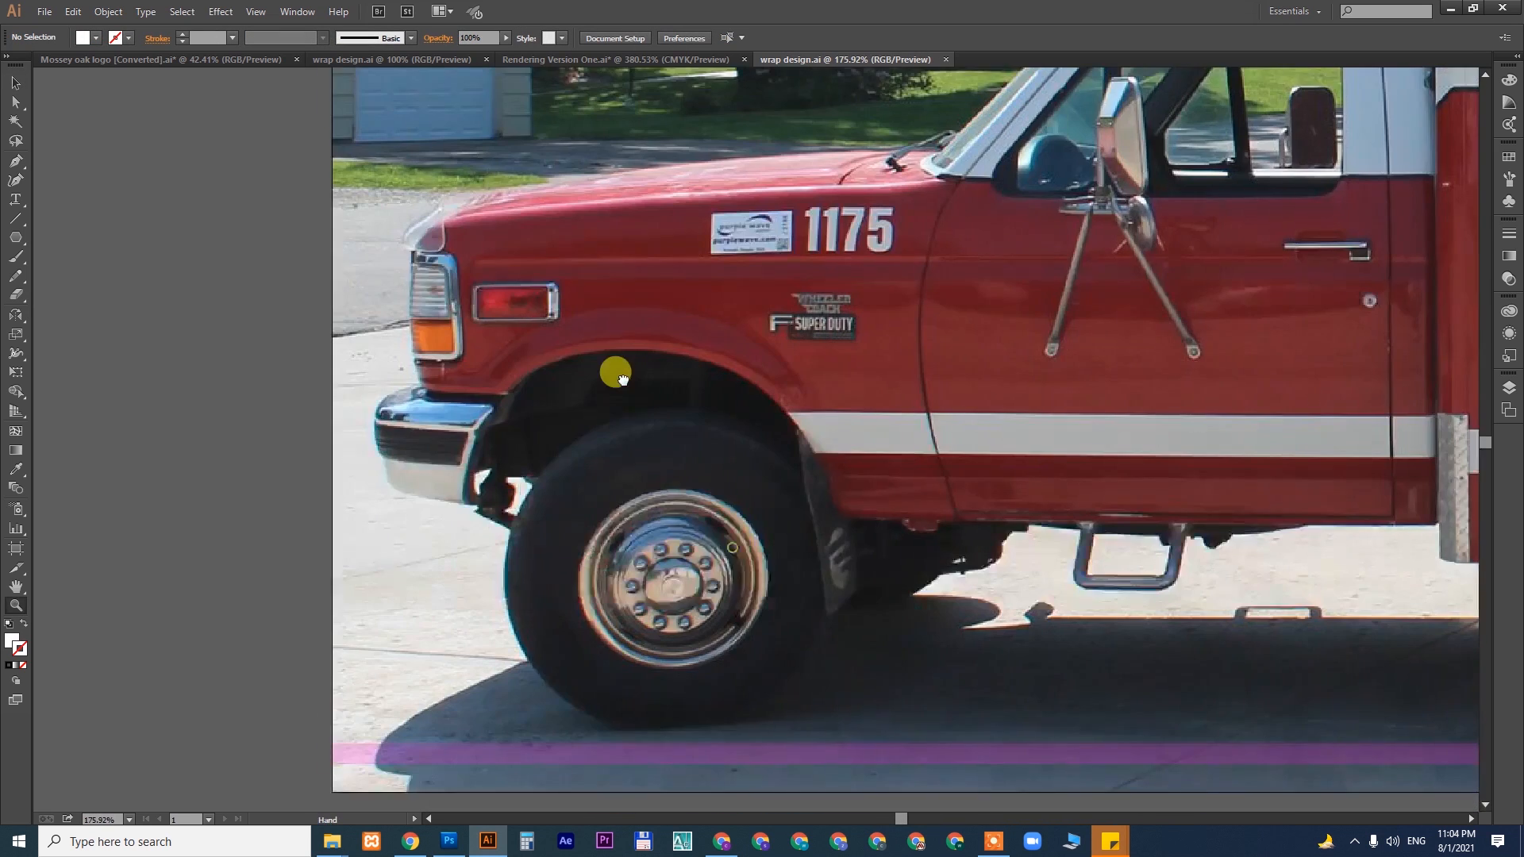
left_click_drag(334, 206, 822, 449)
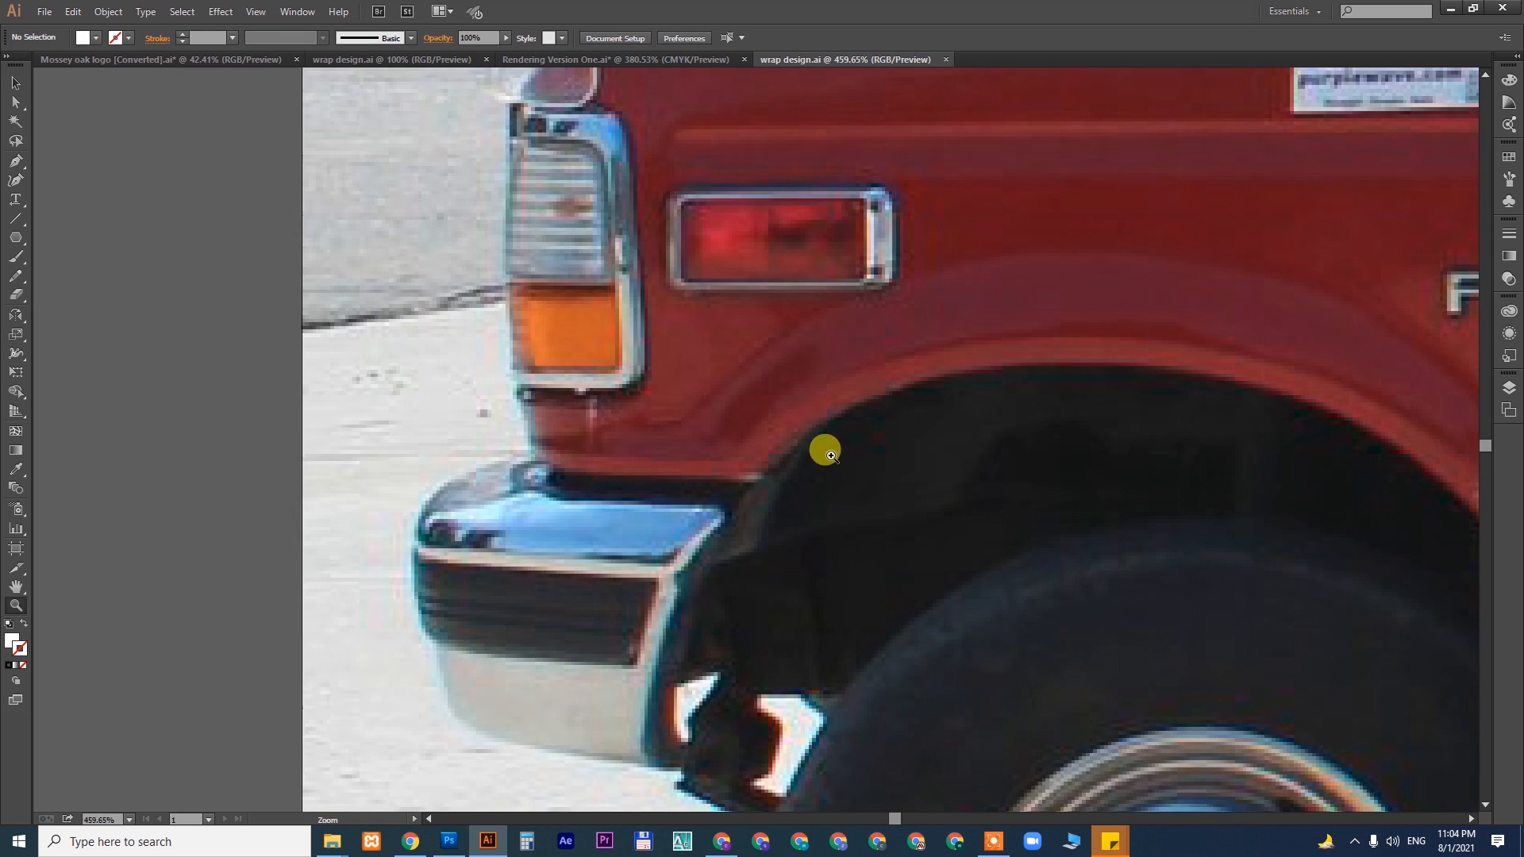
key("p")
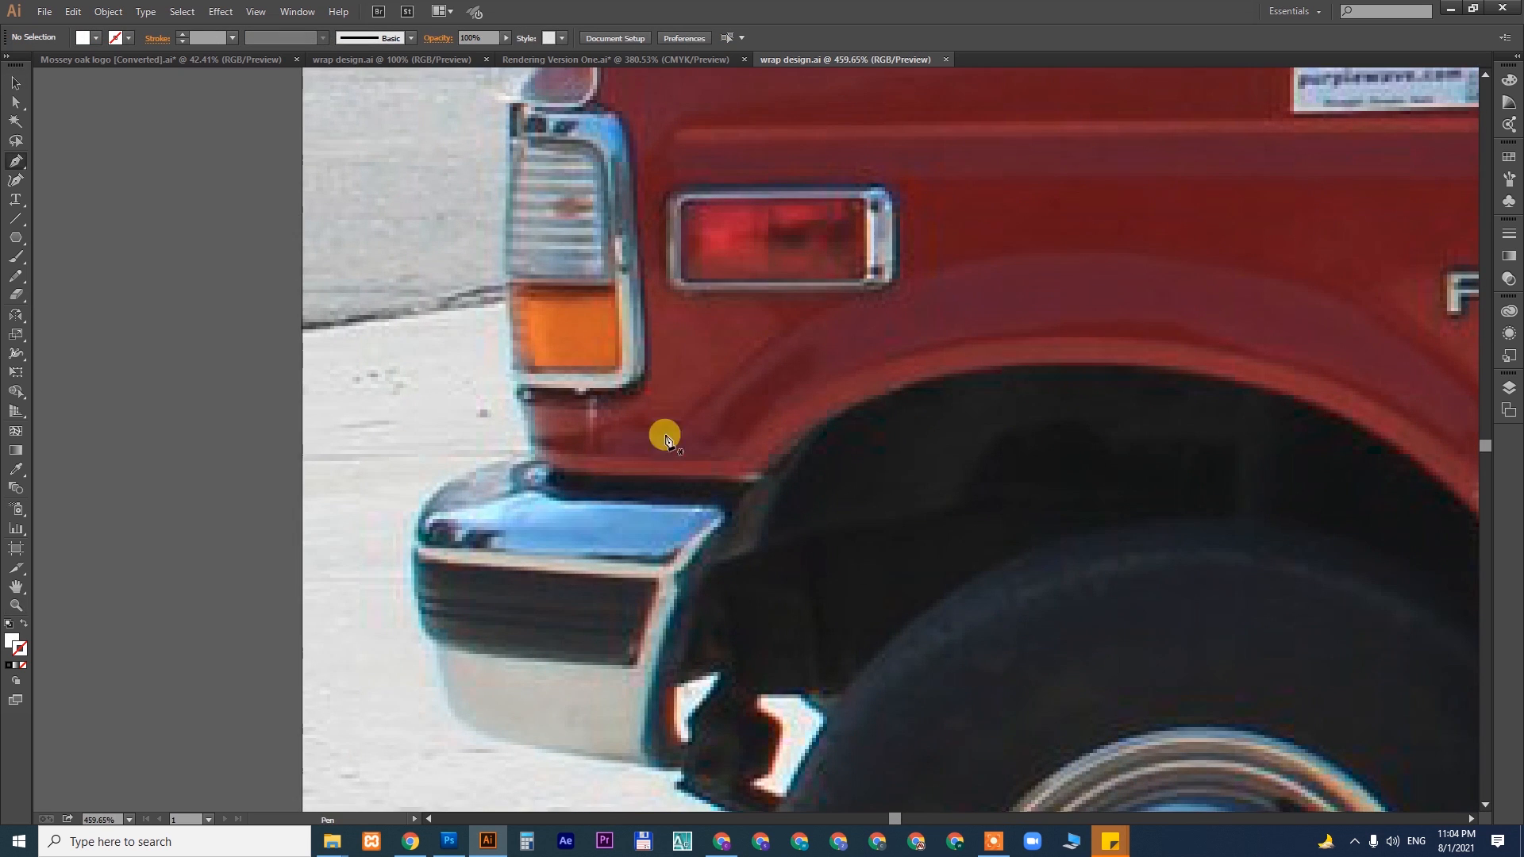
left_click(518, 392)
left_click_drag(534, 455, 559, 473)
left_click_drag(750, 481, 761, 486)
key("space")
left_click_drag(1087, 401, 670, 360)
left_click(764, 335)
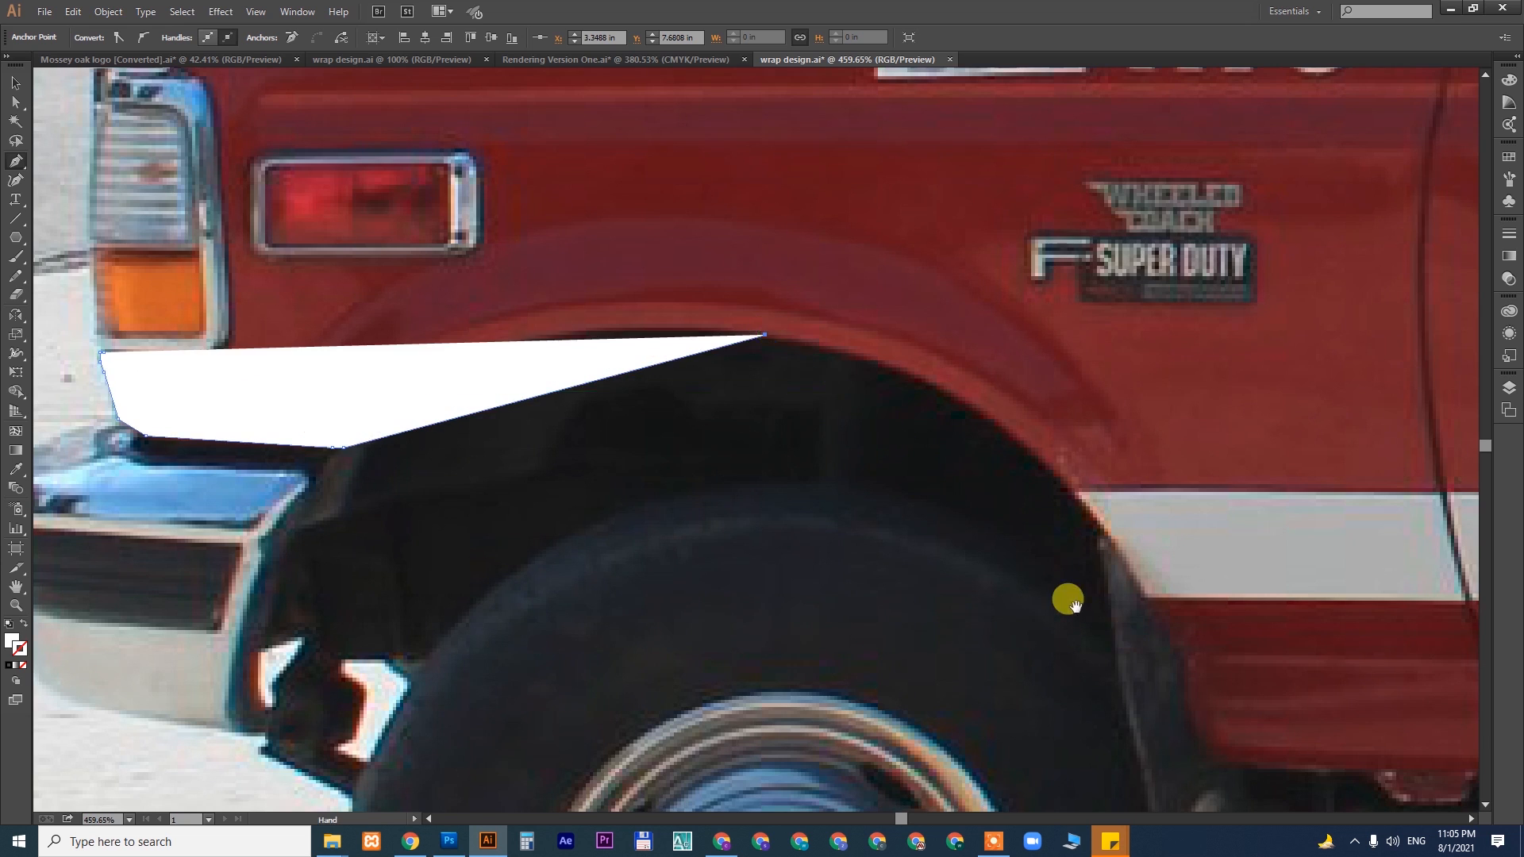
- Continue the Pen outline down the rear half of the front wheel arch and around the curve to the cab's lower edge
left_click_drag(1073, 604, 807, 344)
left_click(818, 337)
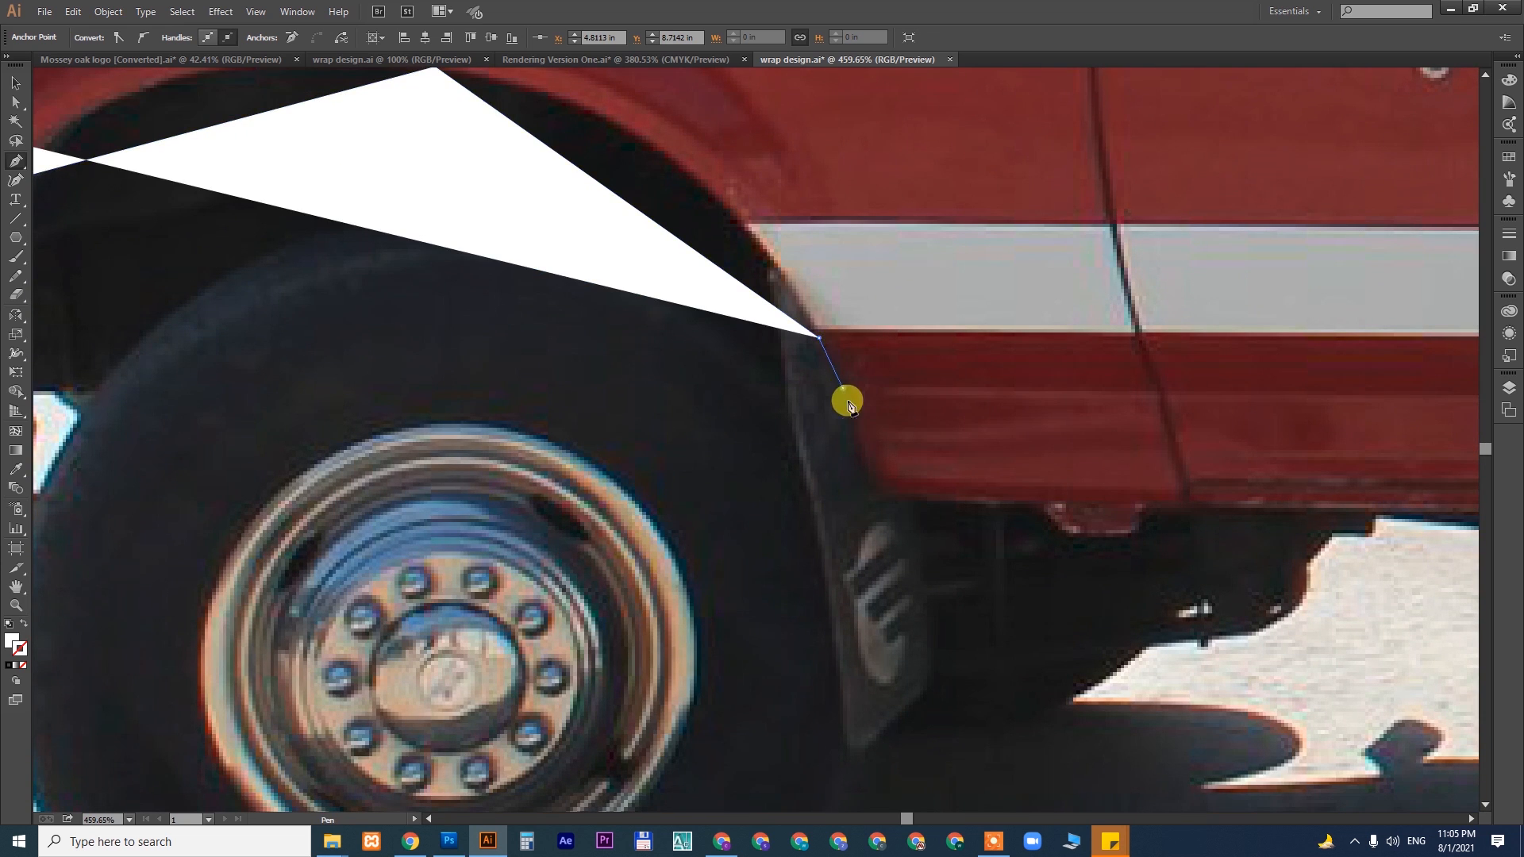
left_click(850, 414)
left_click(858, 441)
left_click(864, 458)
left_click(872, 475)
left_click(880, 484)
left_click(894, 492)
left_click(918, 500)
left_click(948, 505)
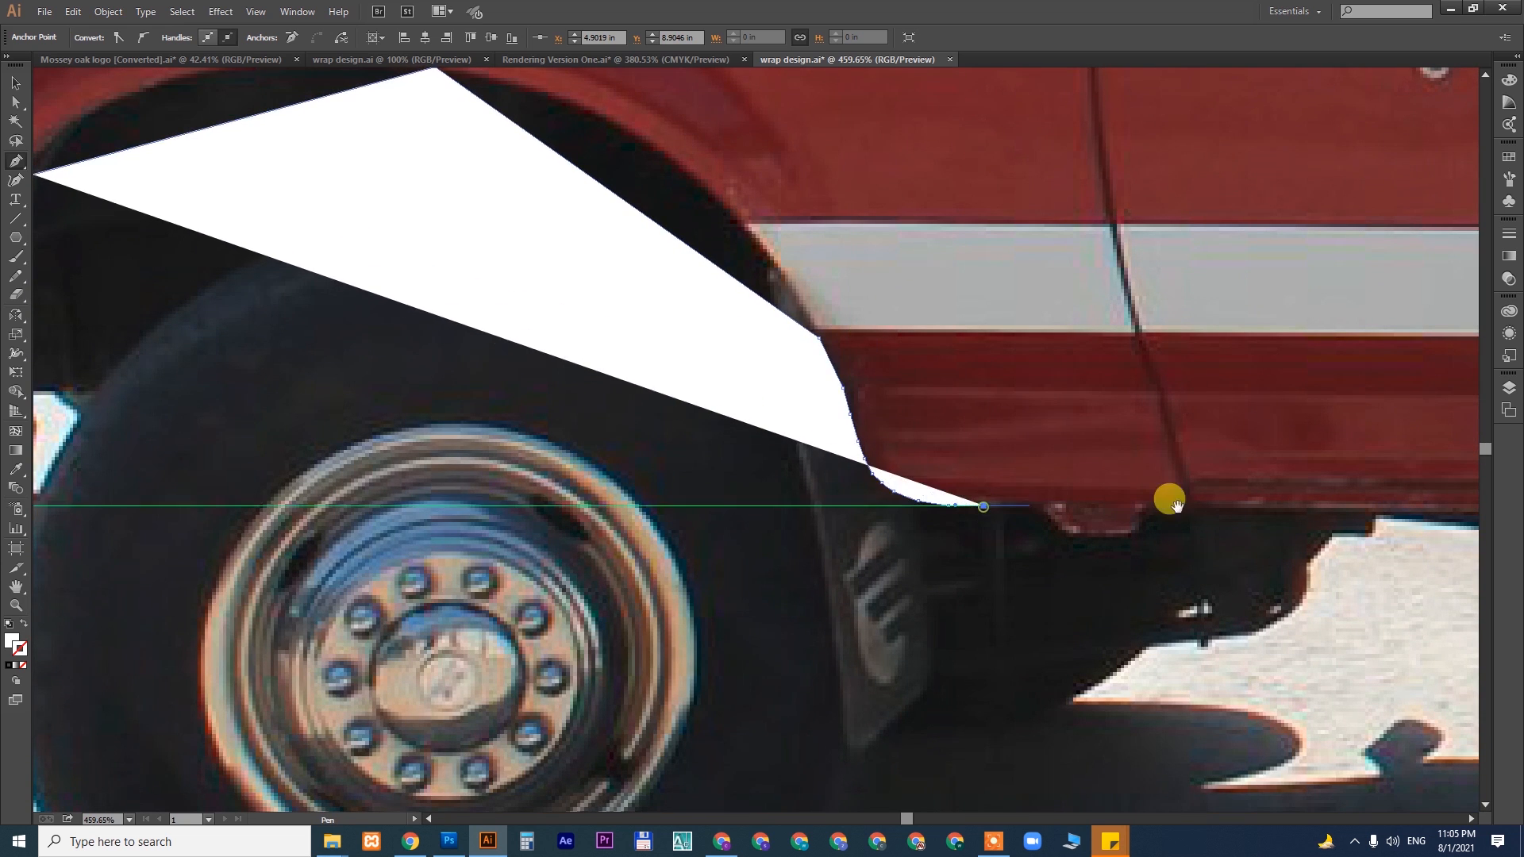
- Extend the outline along the cab's lower edge, above the side step, to the vertical diamond-plate guard
left_click_drag(1176, 504, 728, 476)
left_click(827, 475)
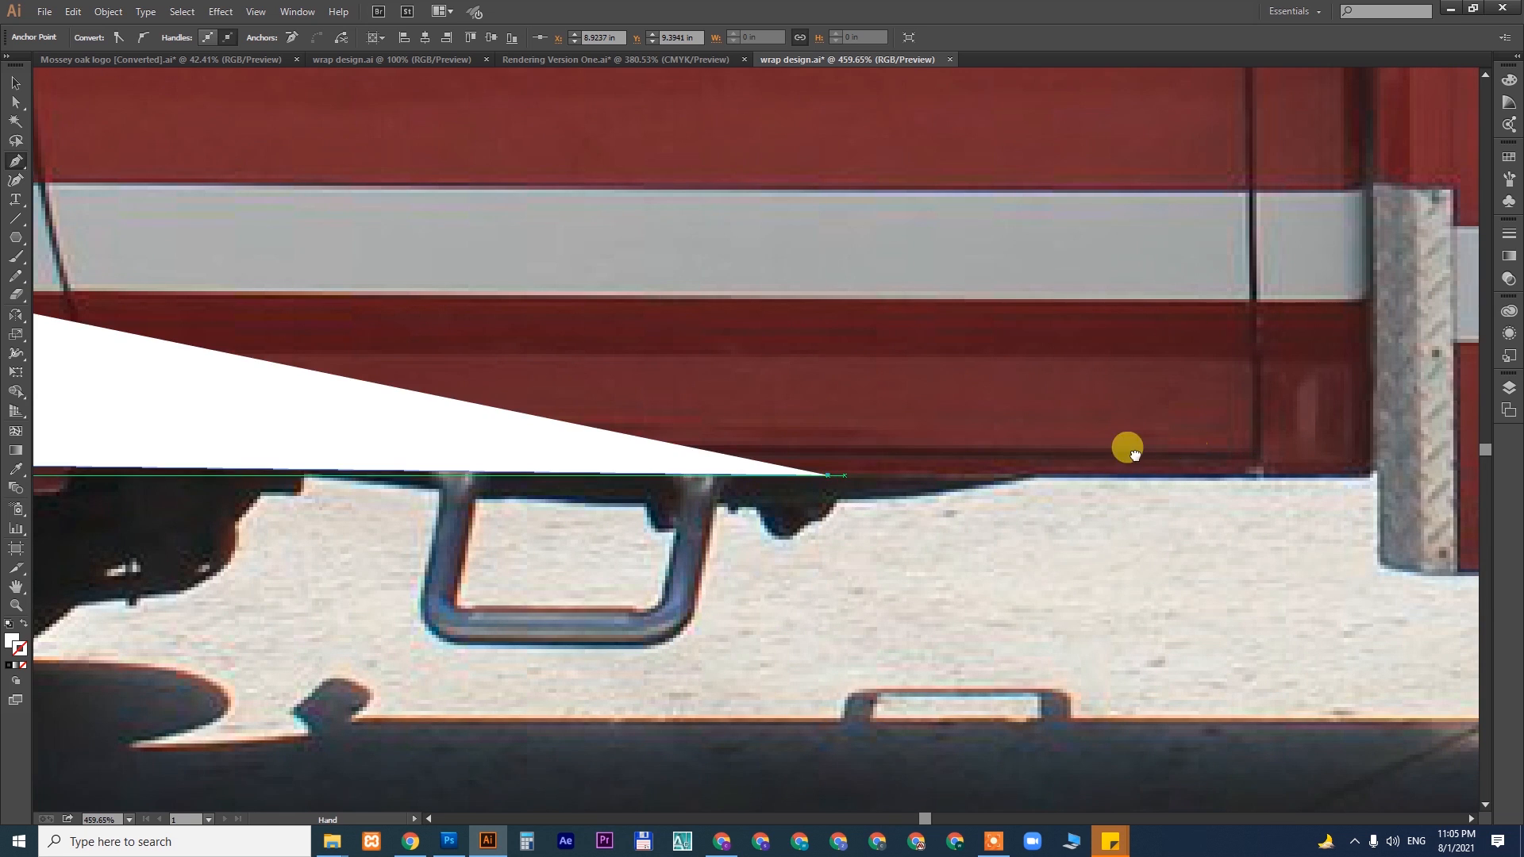
left_click_drag(1135, 454, 690, 436)
left_click(668, 452)
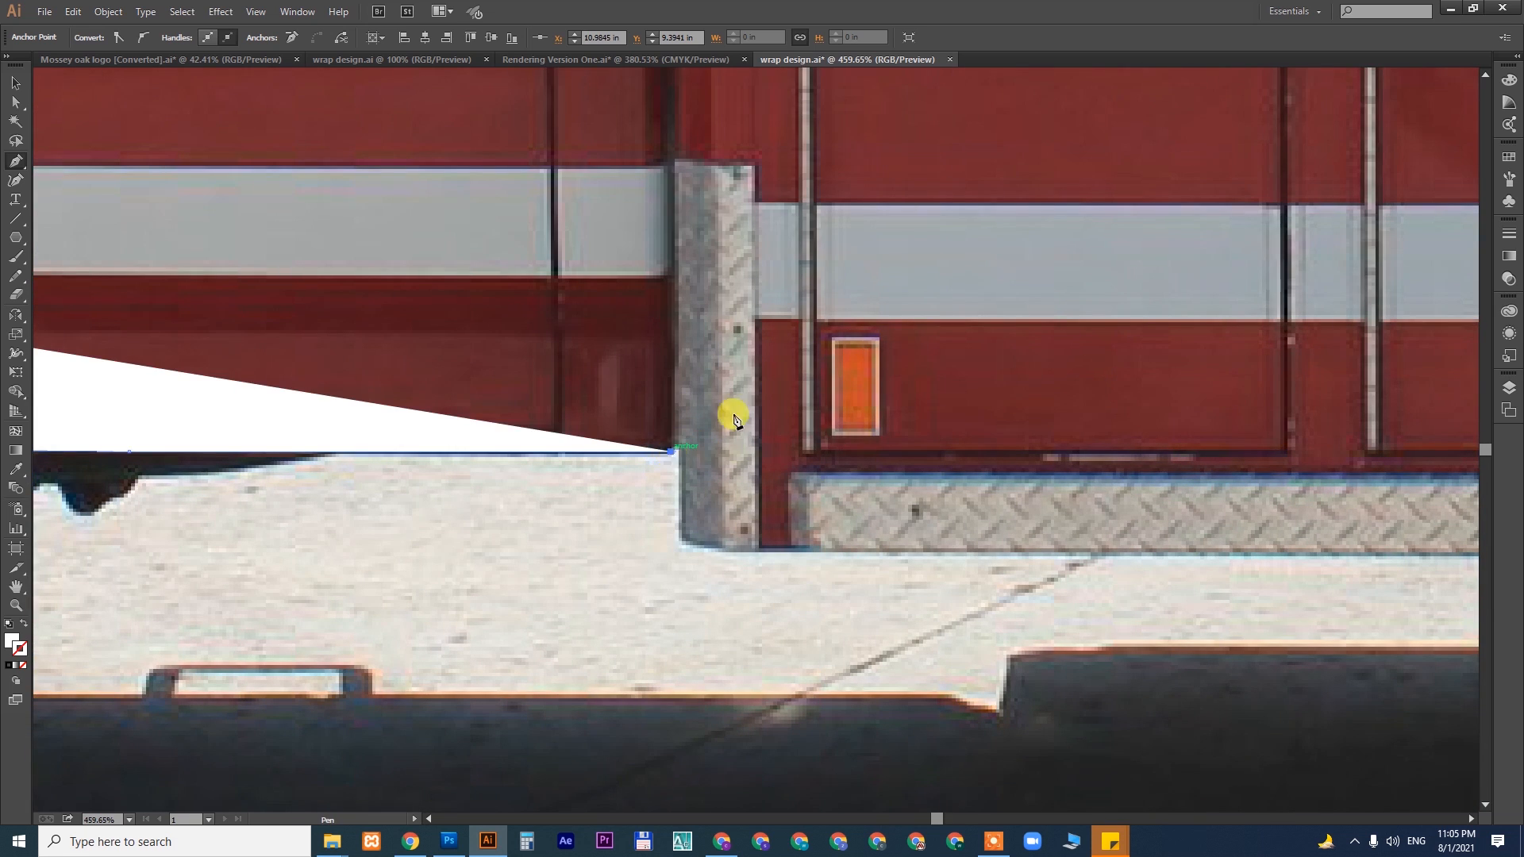
- Trace around the vertical diamond-plate guard and the narrow red strip beside it to the upper edge of the running board
left_click(672, 164)
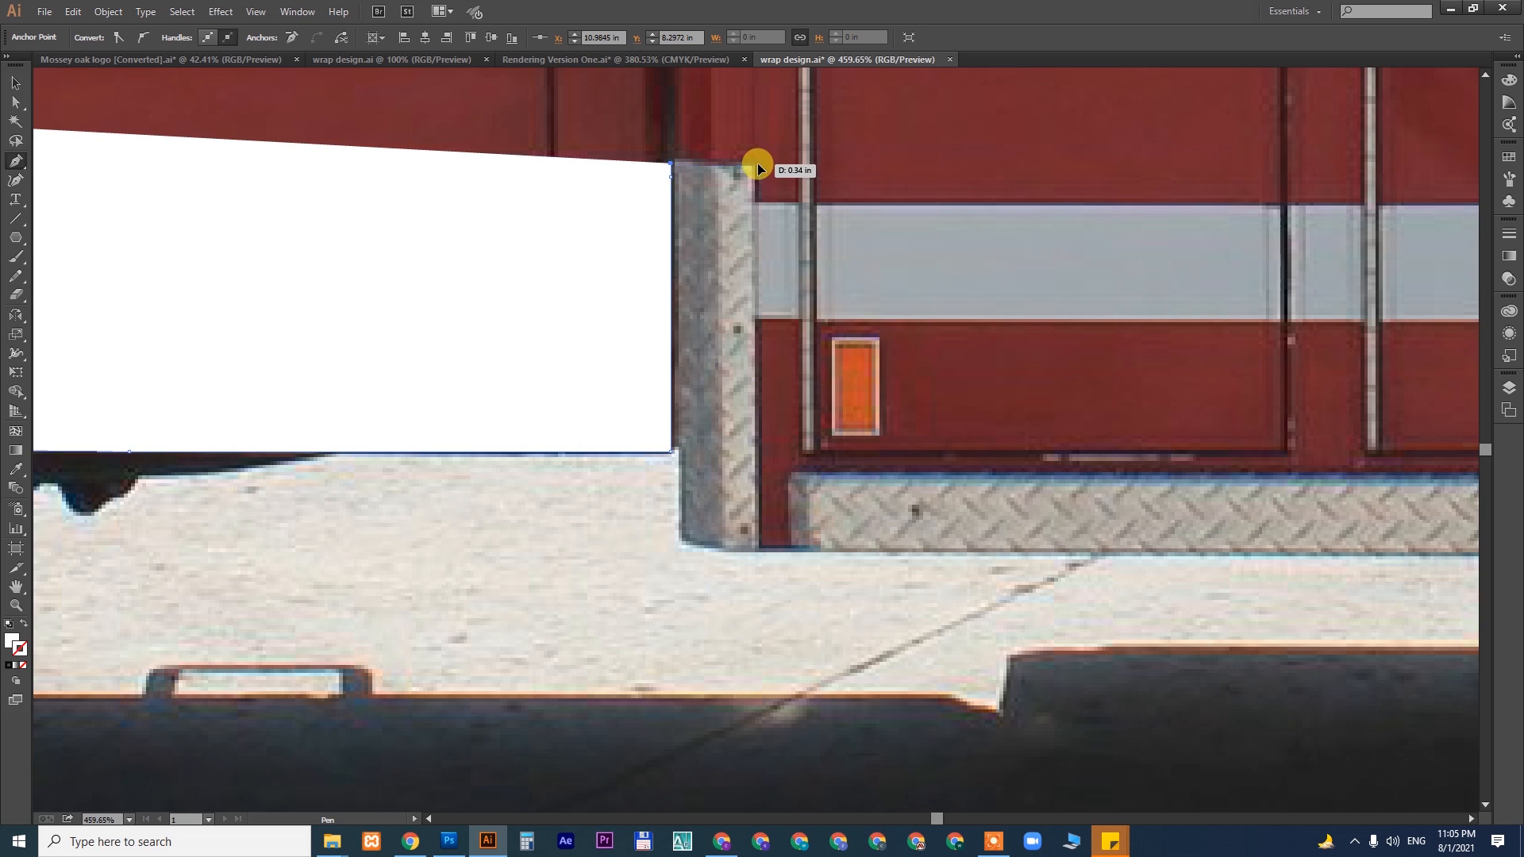
left_click(758, 165)
left_click(756, 549)
left_click(795, 549)
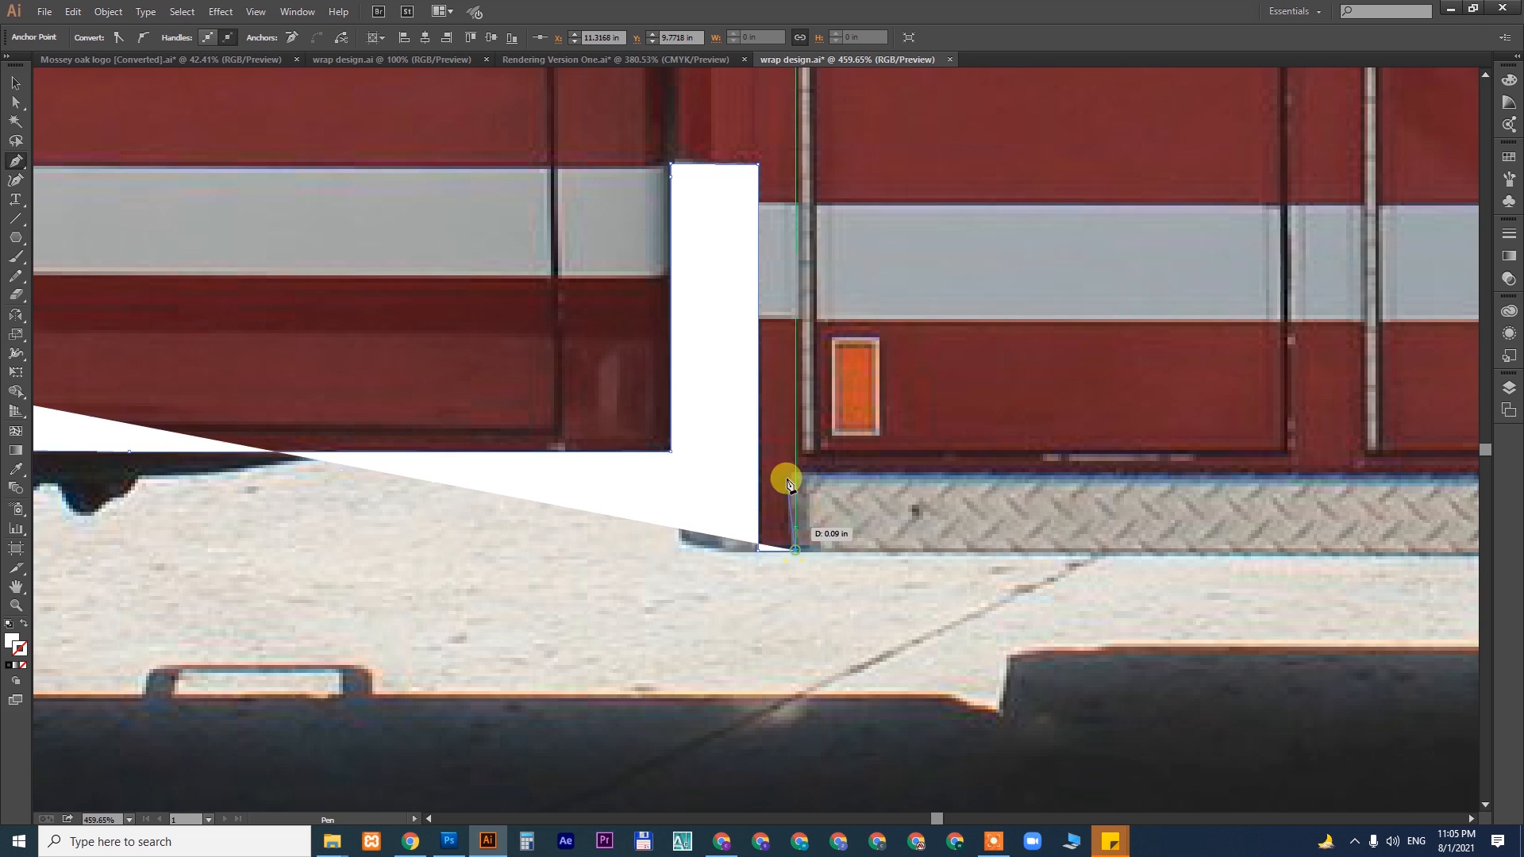
left_click(788, 467)
left_click(803, 472)
- Extend the outline along the upper edge of the diamond-plate running board to the base of the rear wheel arch
left_click_drag(999, 481, 397, 461)
left_click_drag(1230, 474, 438, 430)
left_click(794, 413)
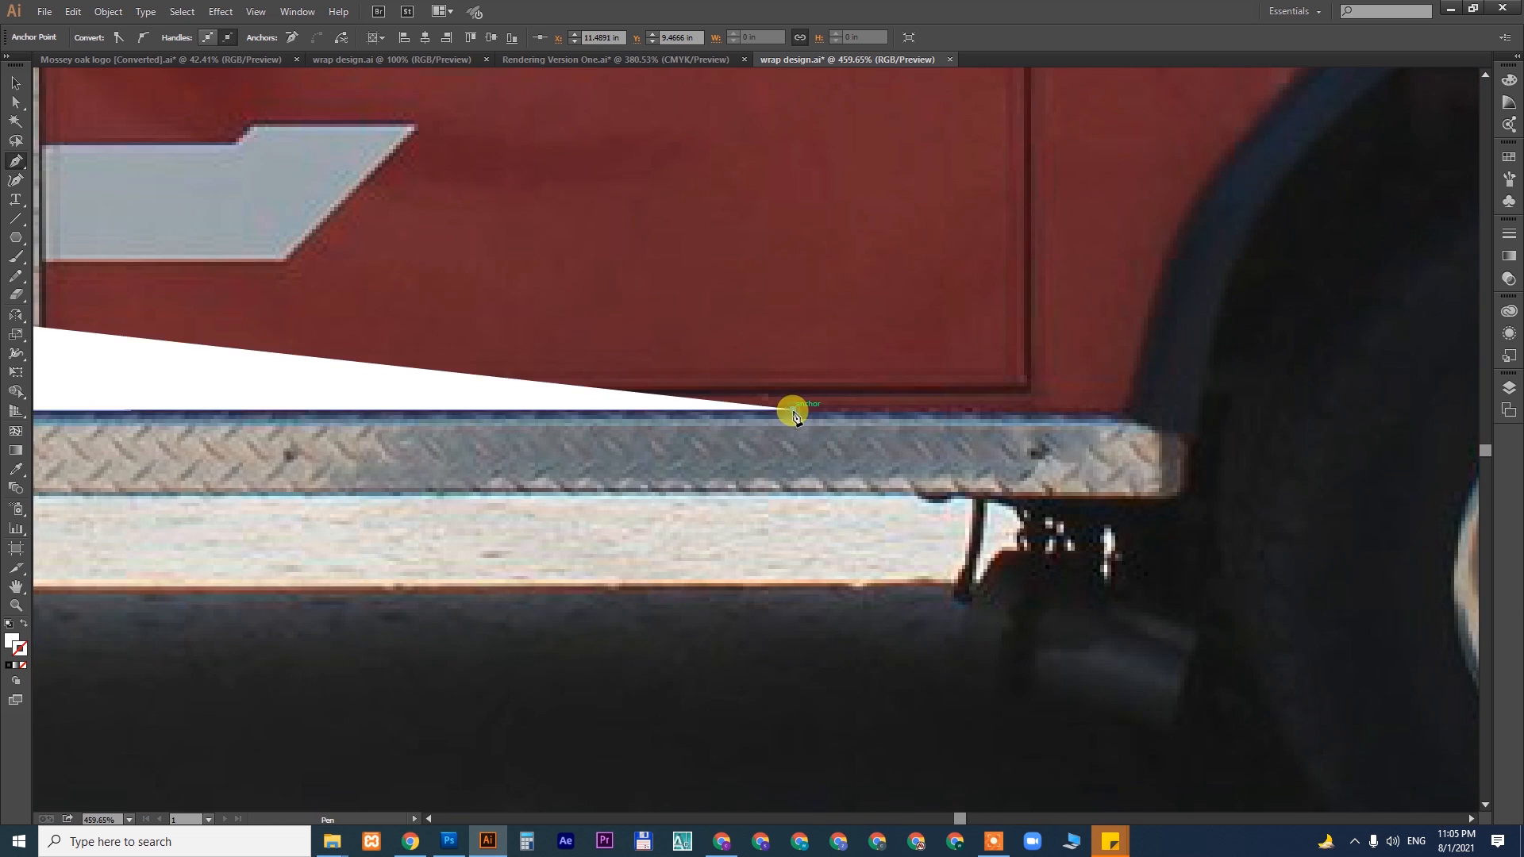
left_click_drag(1177, 421, 666, 460)
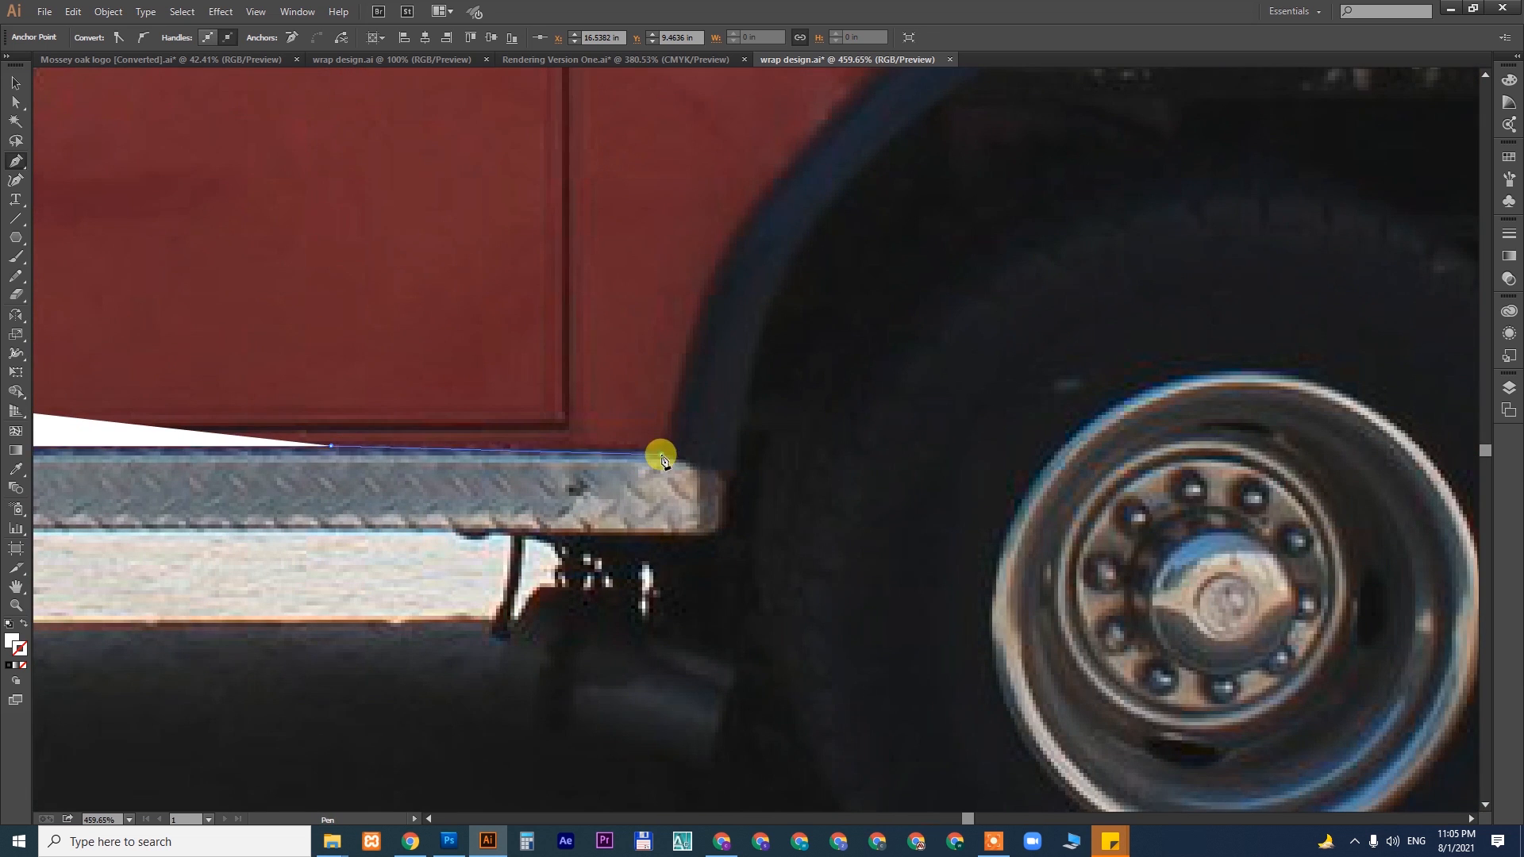
left_click(659, 453)
- Trace the outline over the rear wheel arch and down to the running board behind the wheel
left_click_drag(752, 310, 592, 581)
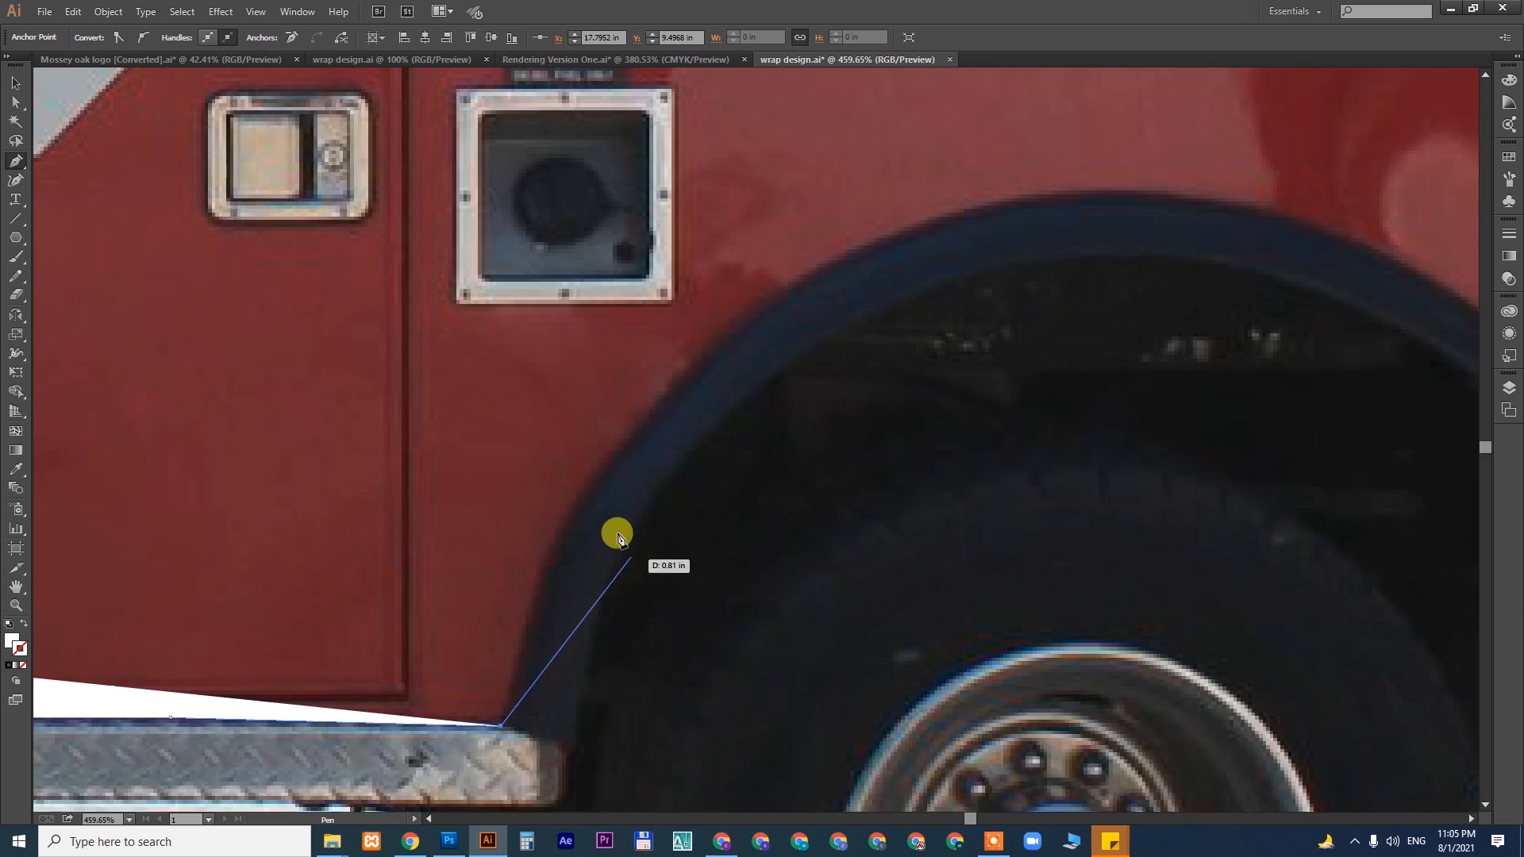
left_click(546, 577)
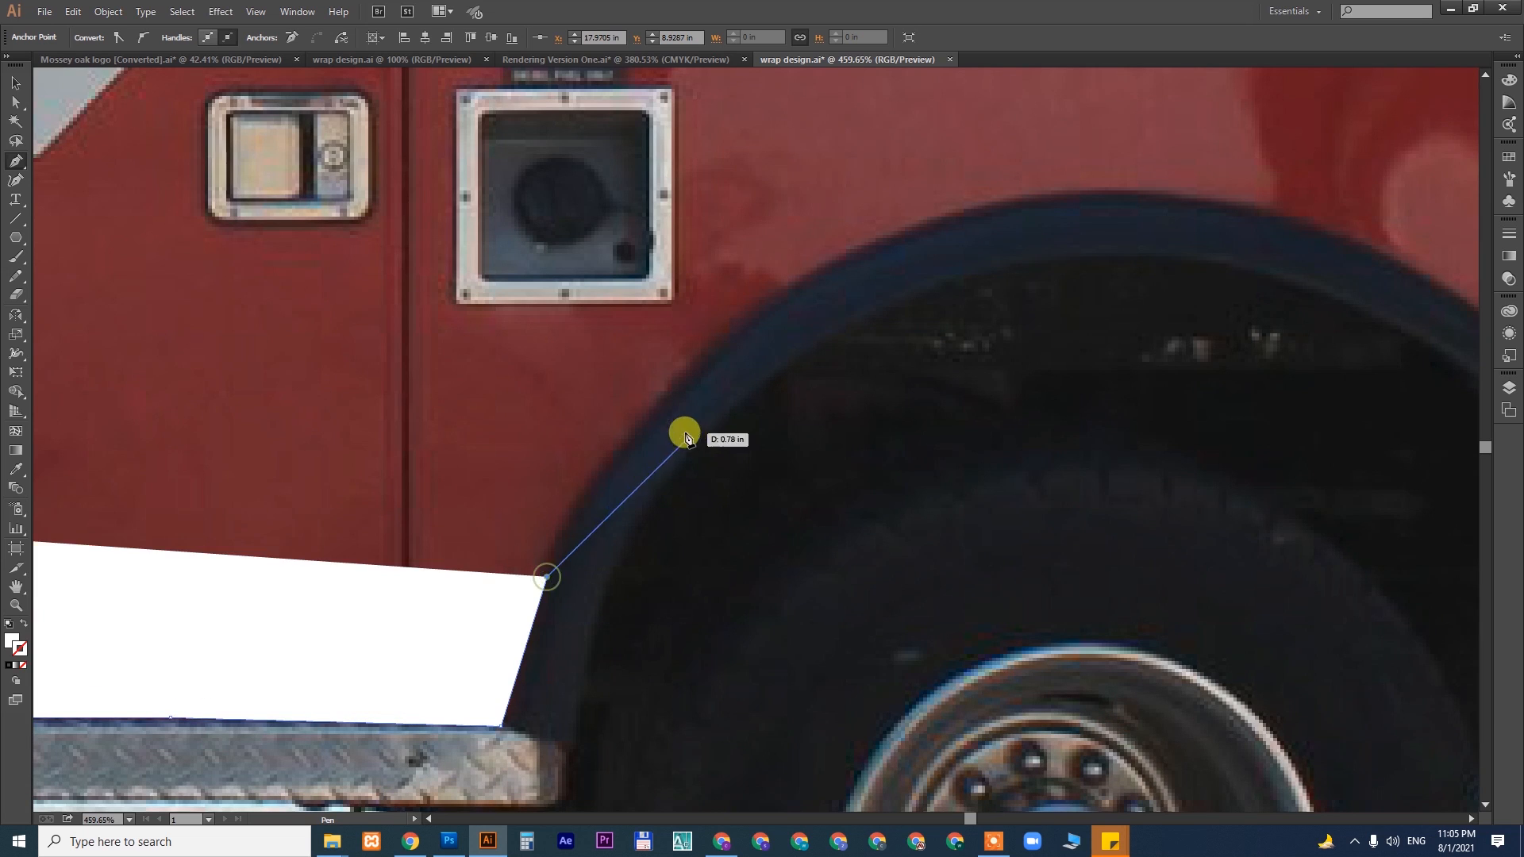
left_click(591, 492)
left_click(671, 389)
left_click_drag(1032, 186, 568, 330)
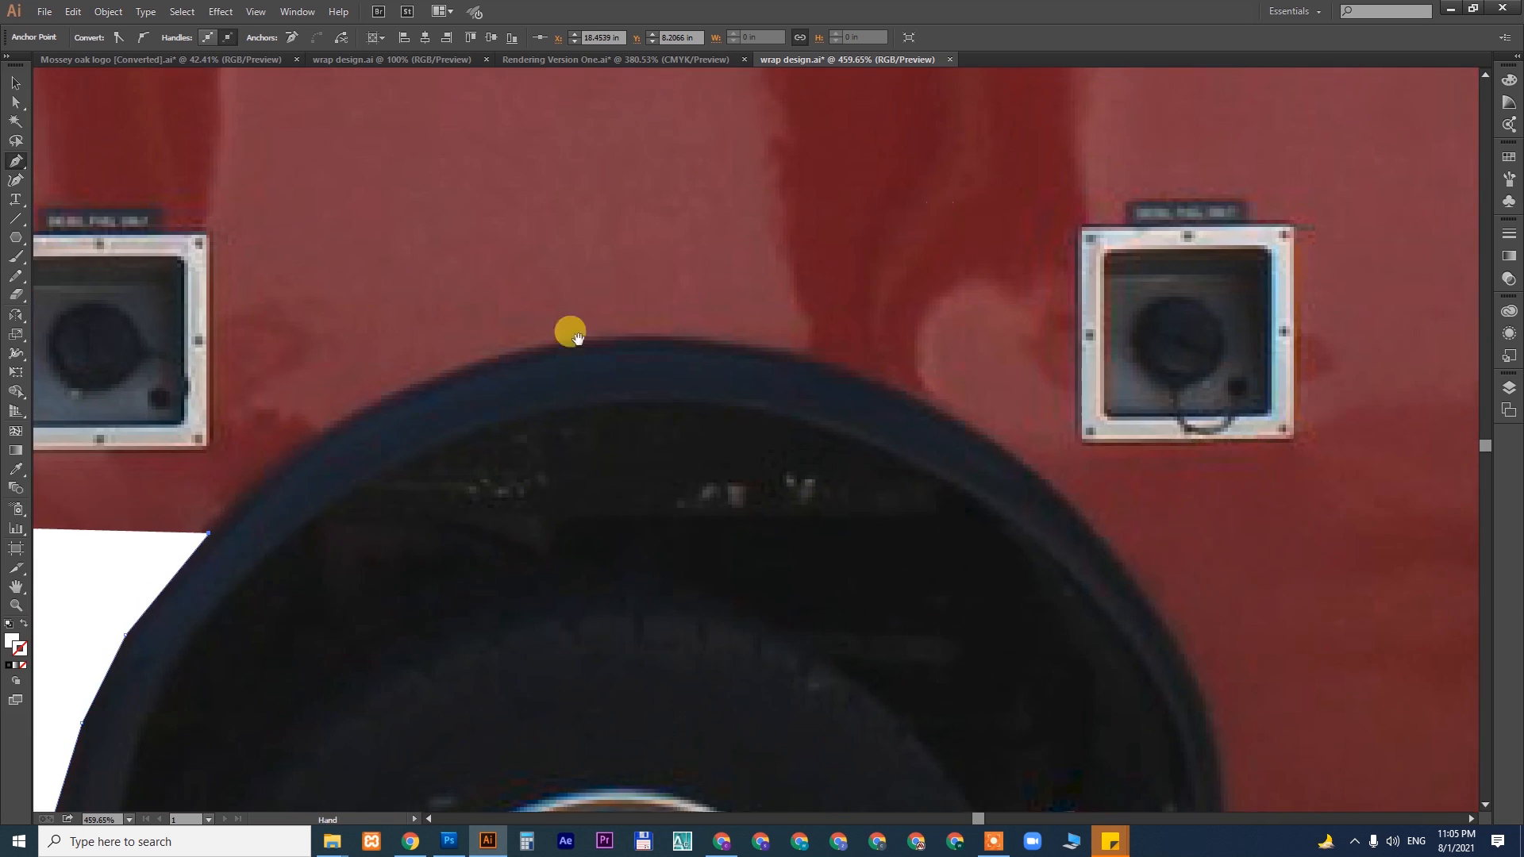
left_click(700, 343)
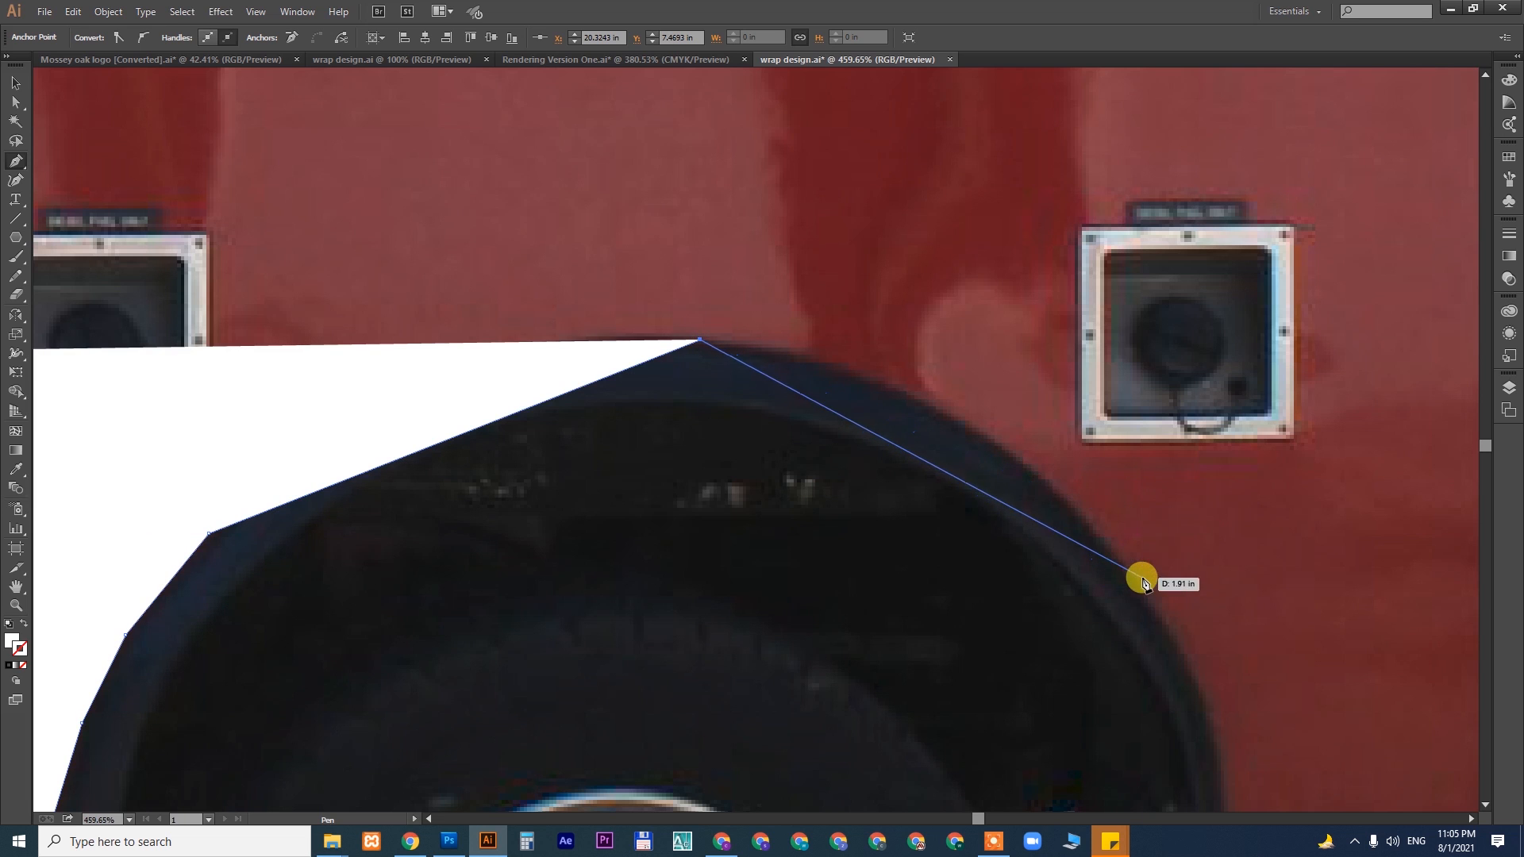
left_click(1143, 579)
left_click_drag(1214, 682, 743, 275)
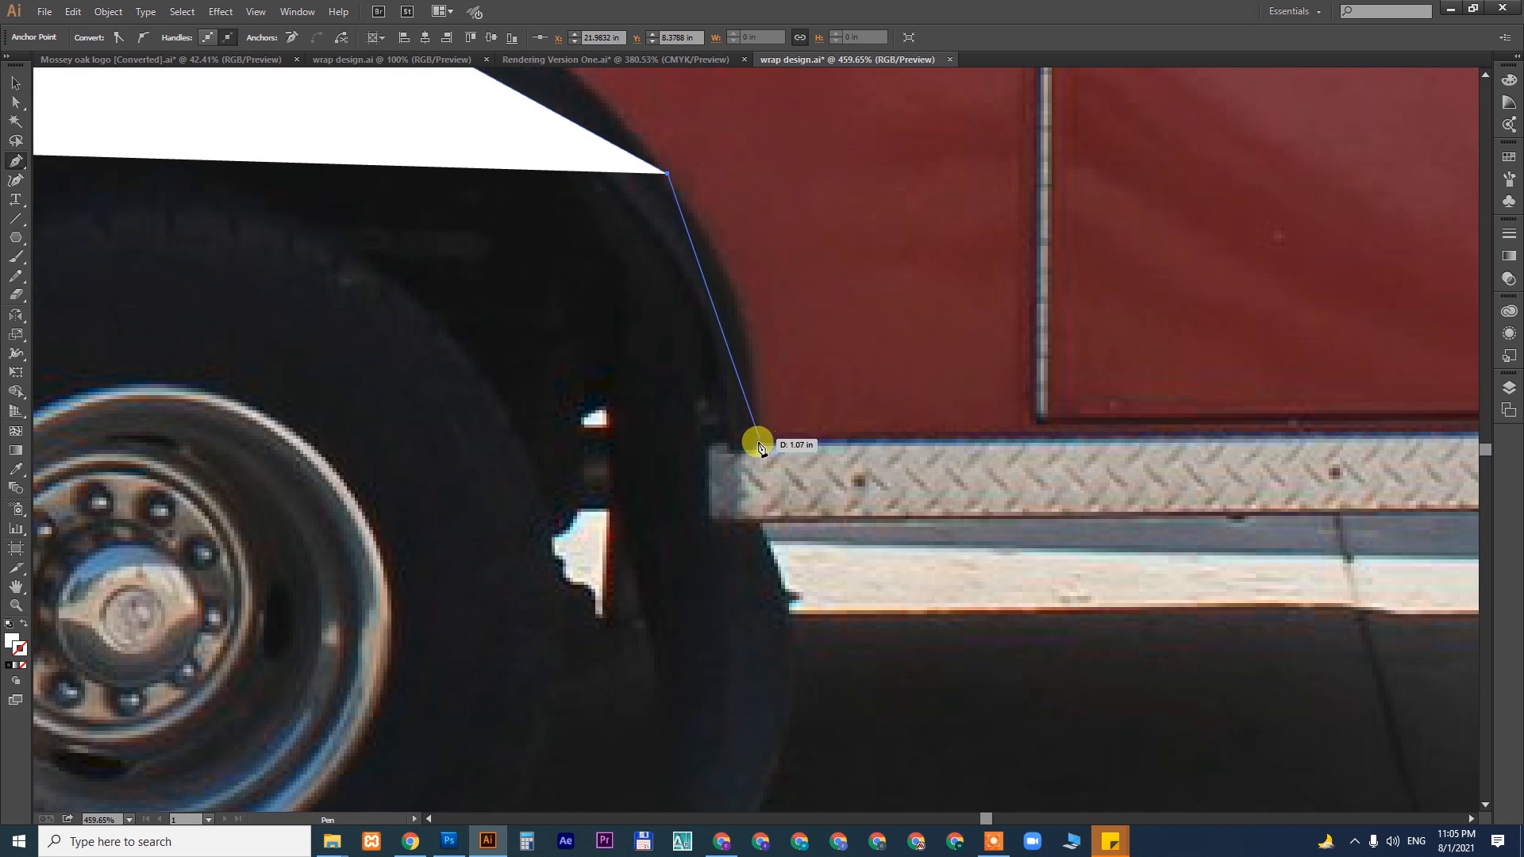
left_click(760, 447)
- Continue the outline along the rear running board, then up and over the diamond-plate guard at the rear corner
left_click_drag(1214, 436, 670, 466)
left_click_drag(1368, 473, 979, 473)
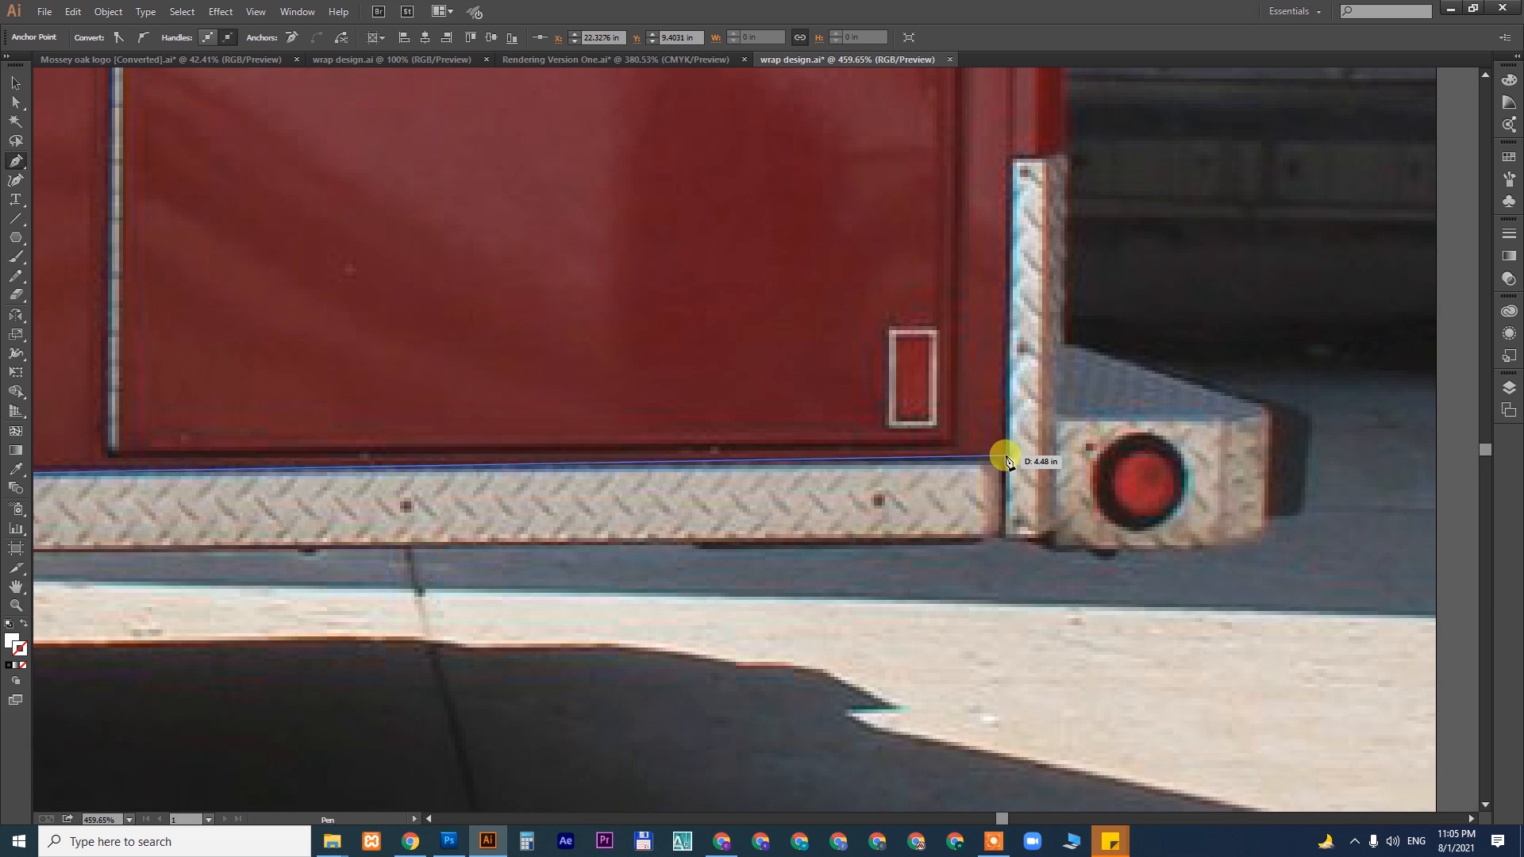
left_click(1006, 460)
left_click_drag(1020, 245, 884, 469)
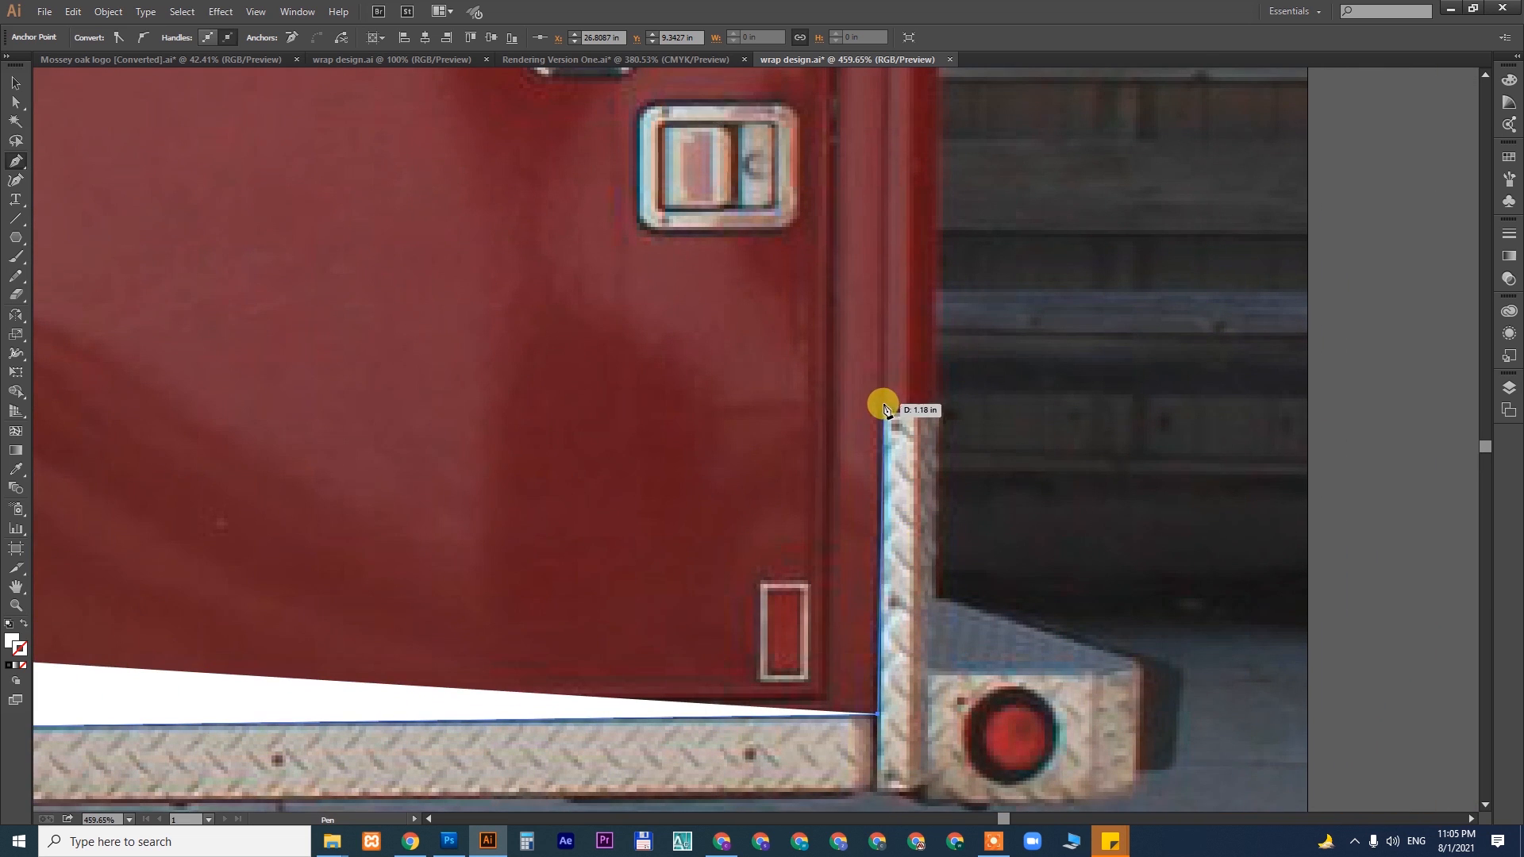
left_click(928, 413)
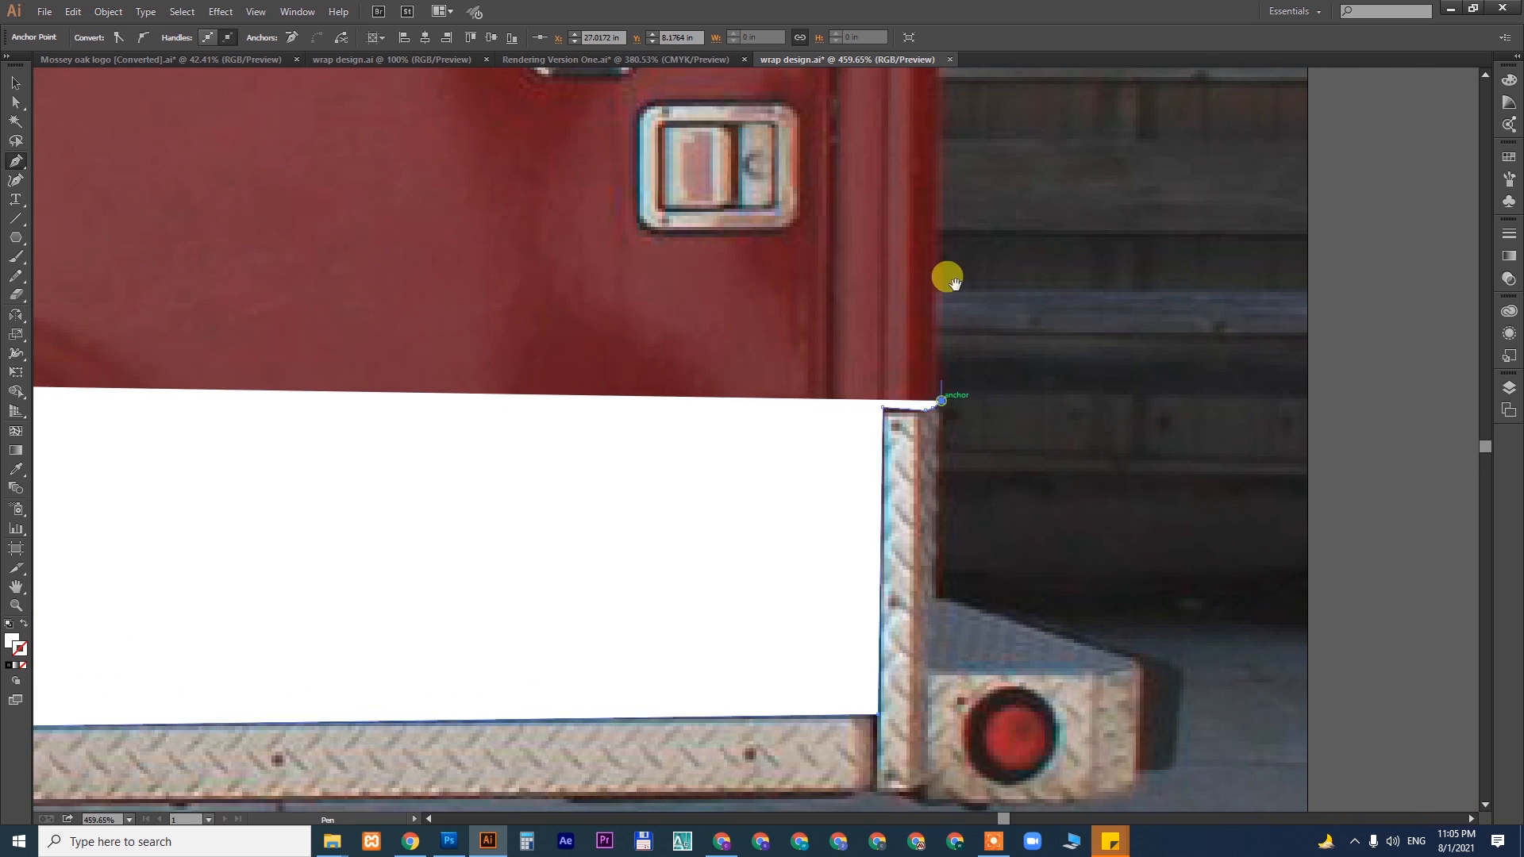
- Trace the vertical rear edge of the ambulance box up to the red marker light at the roof corner
left_click_drag(945, 275, 897, 559)
left_click_drag(873, 364, 865, 541)
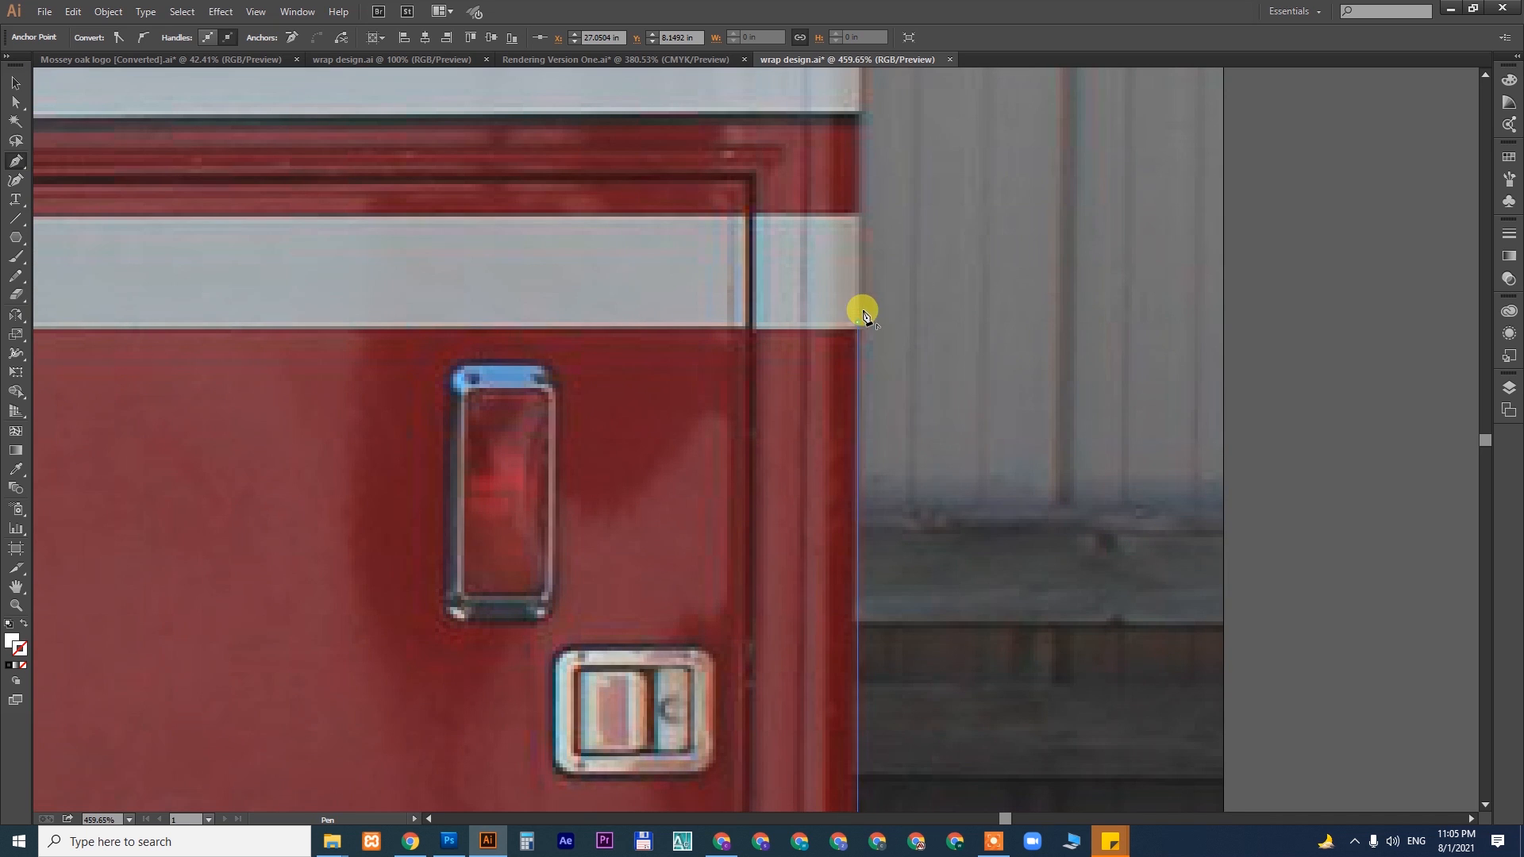
left_click(861, 313)
left_click_drag(902, 227, 860, 610)
left_click_drag(859, 421, 858, 620)
left_click(823, 402)
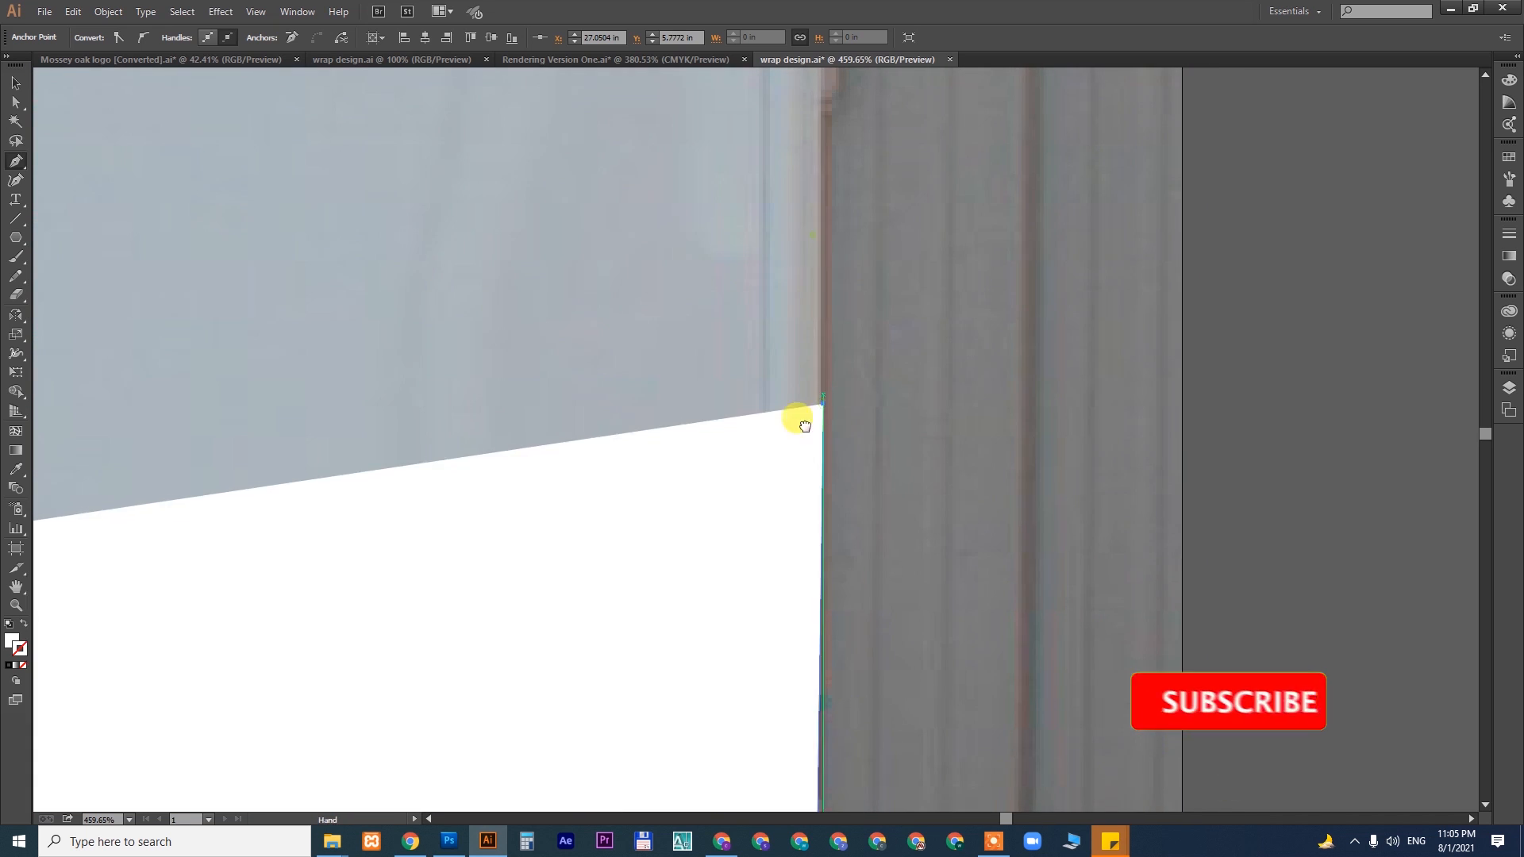
left_click_drag(802, 266, 776, 641)
left_click_drag(782, 407, 772, 677)
left_click(795, 455)
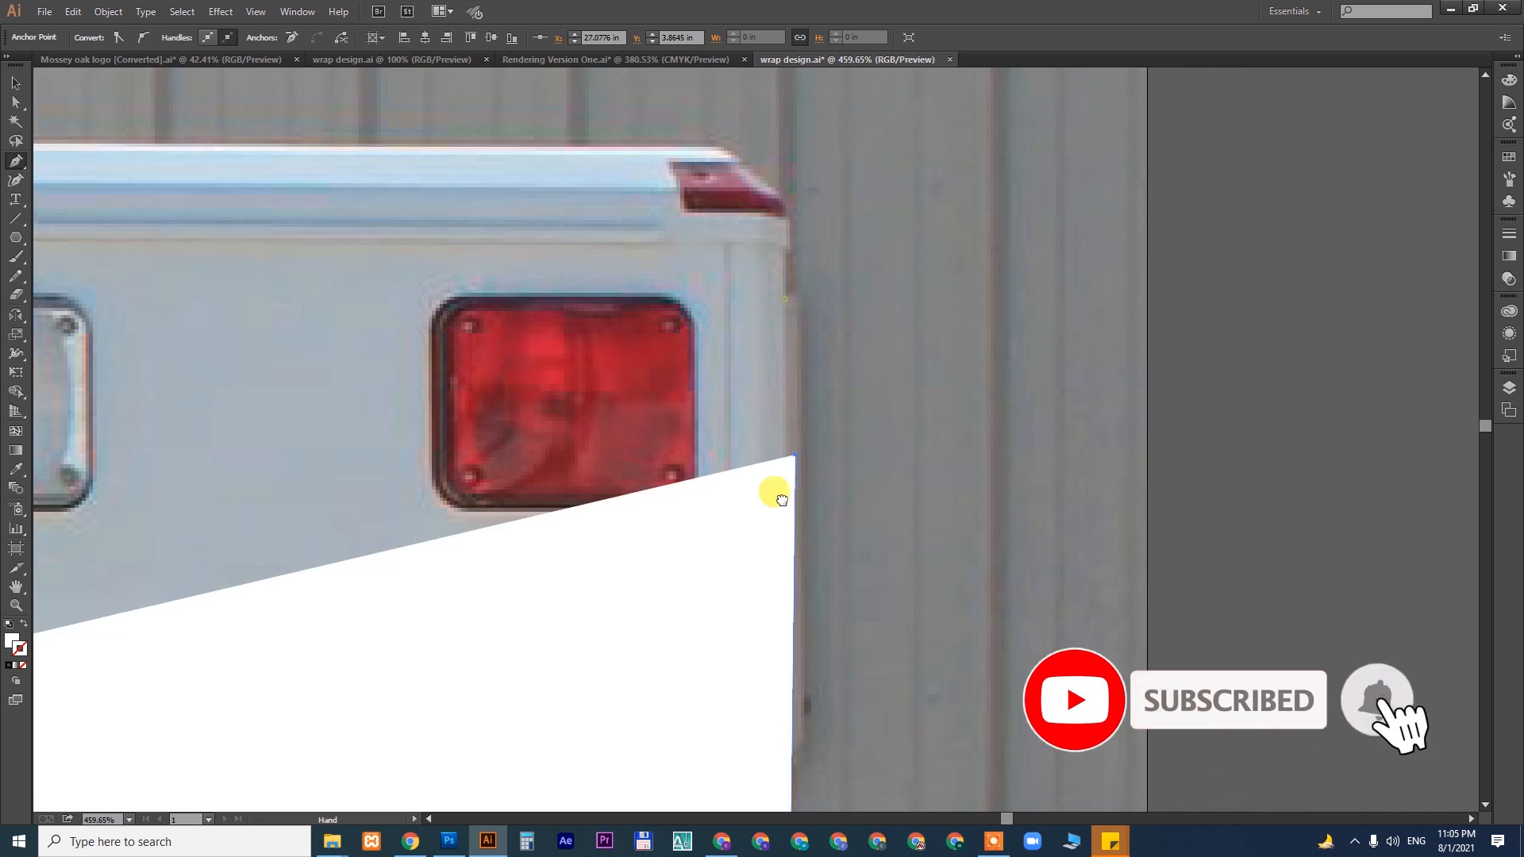
left_click_drag(775, 492, 765, 585)
left_click(775, 525)
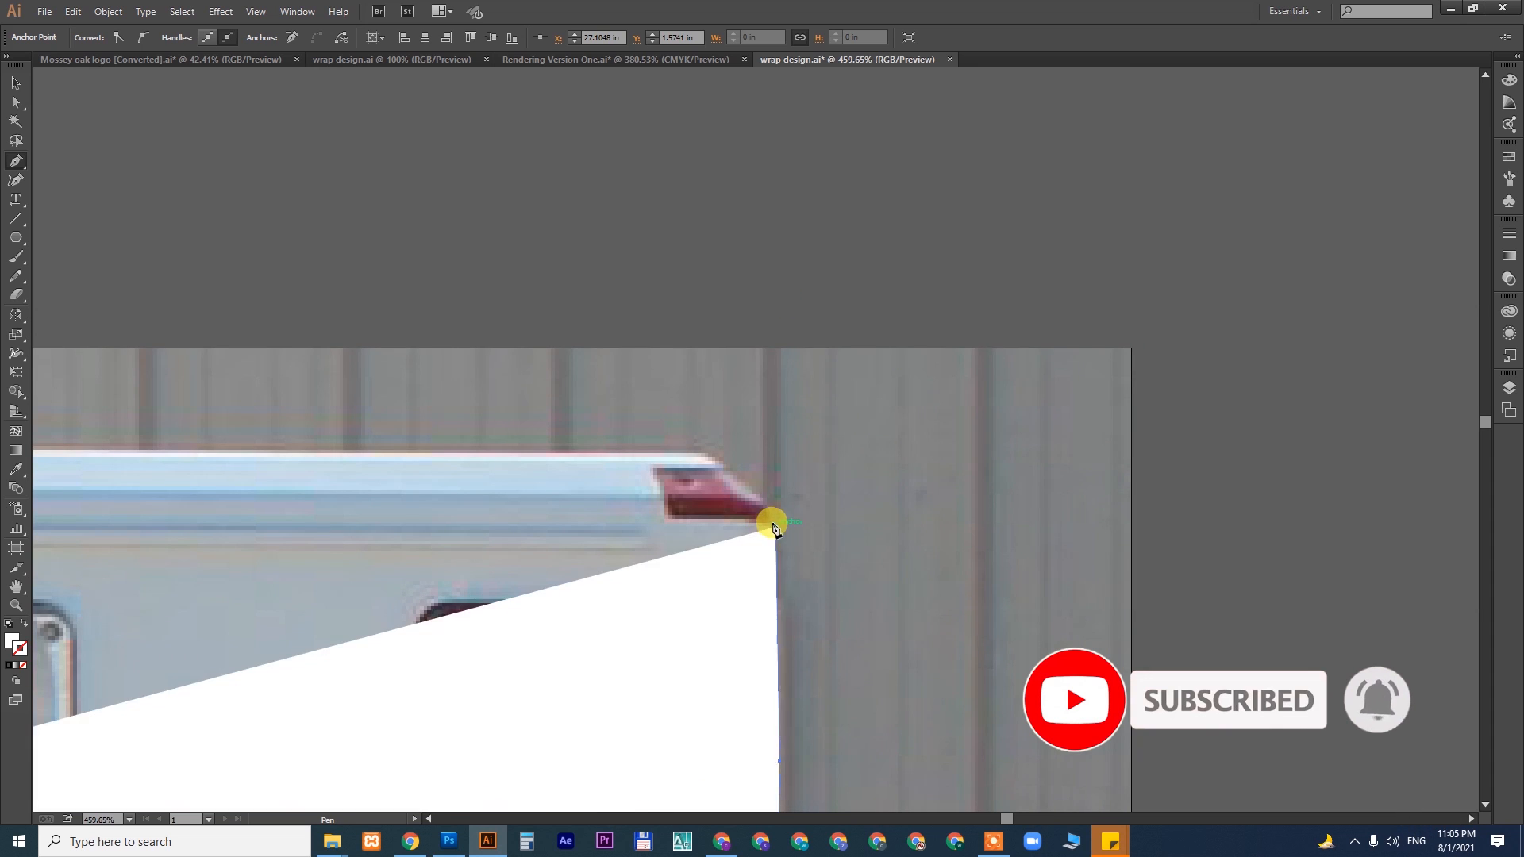
- Route the outline around the red rear marker light, leaving it out of the shape, up to the roof edge
left_click(736, 517)
left_click(667, 517)
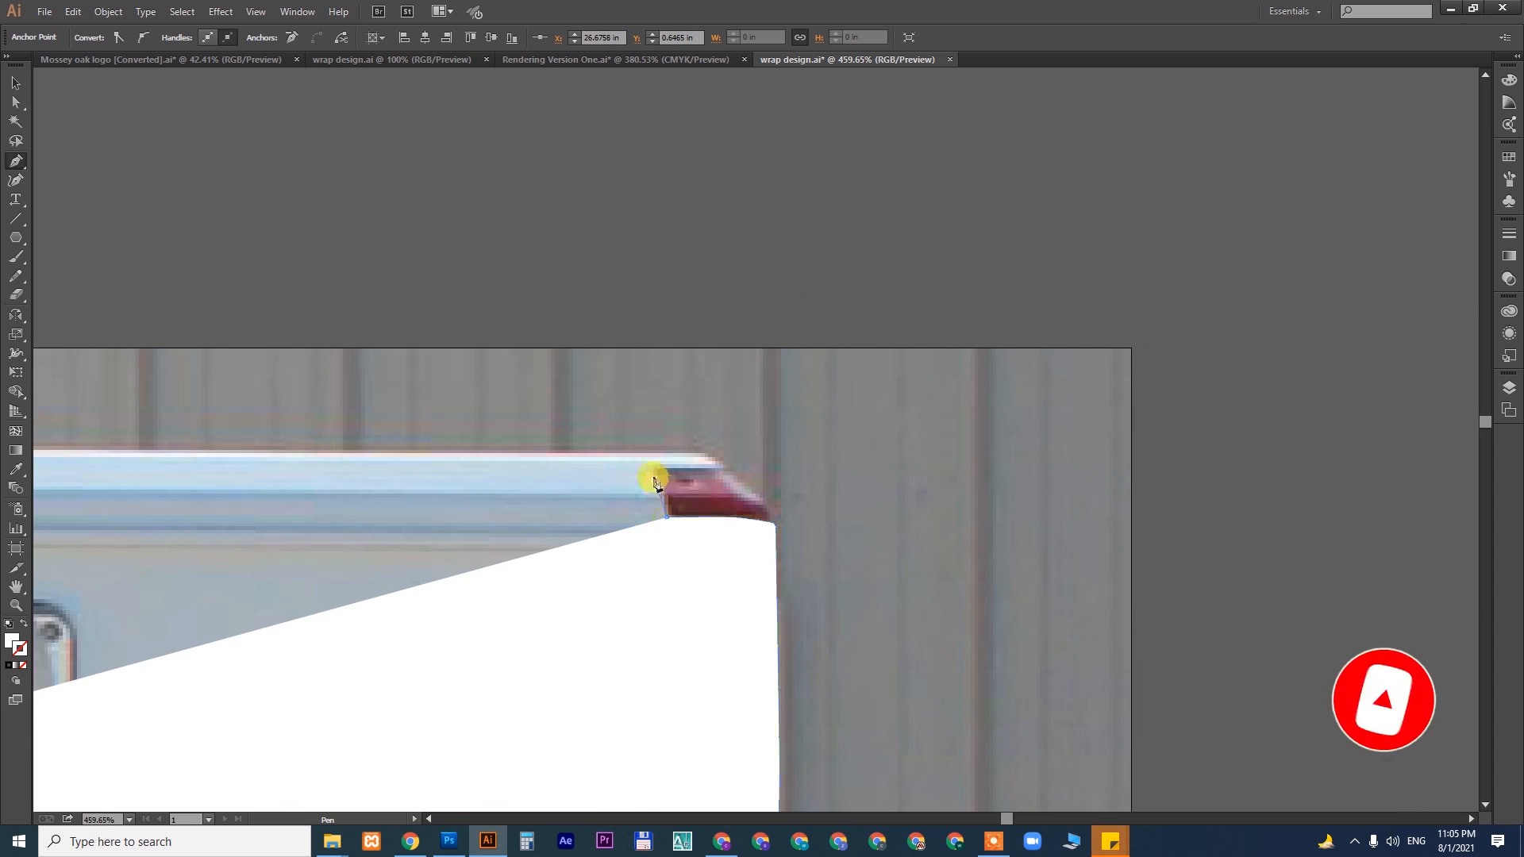
left_click(656, 483)
left_click(652, 472)
left_click(718, 464)
left_click(714, 456)
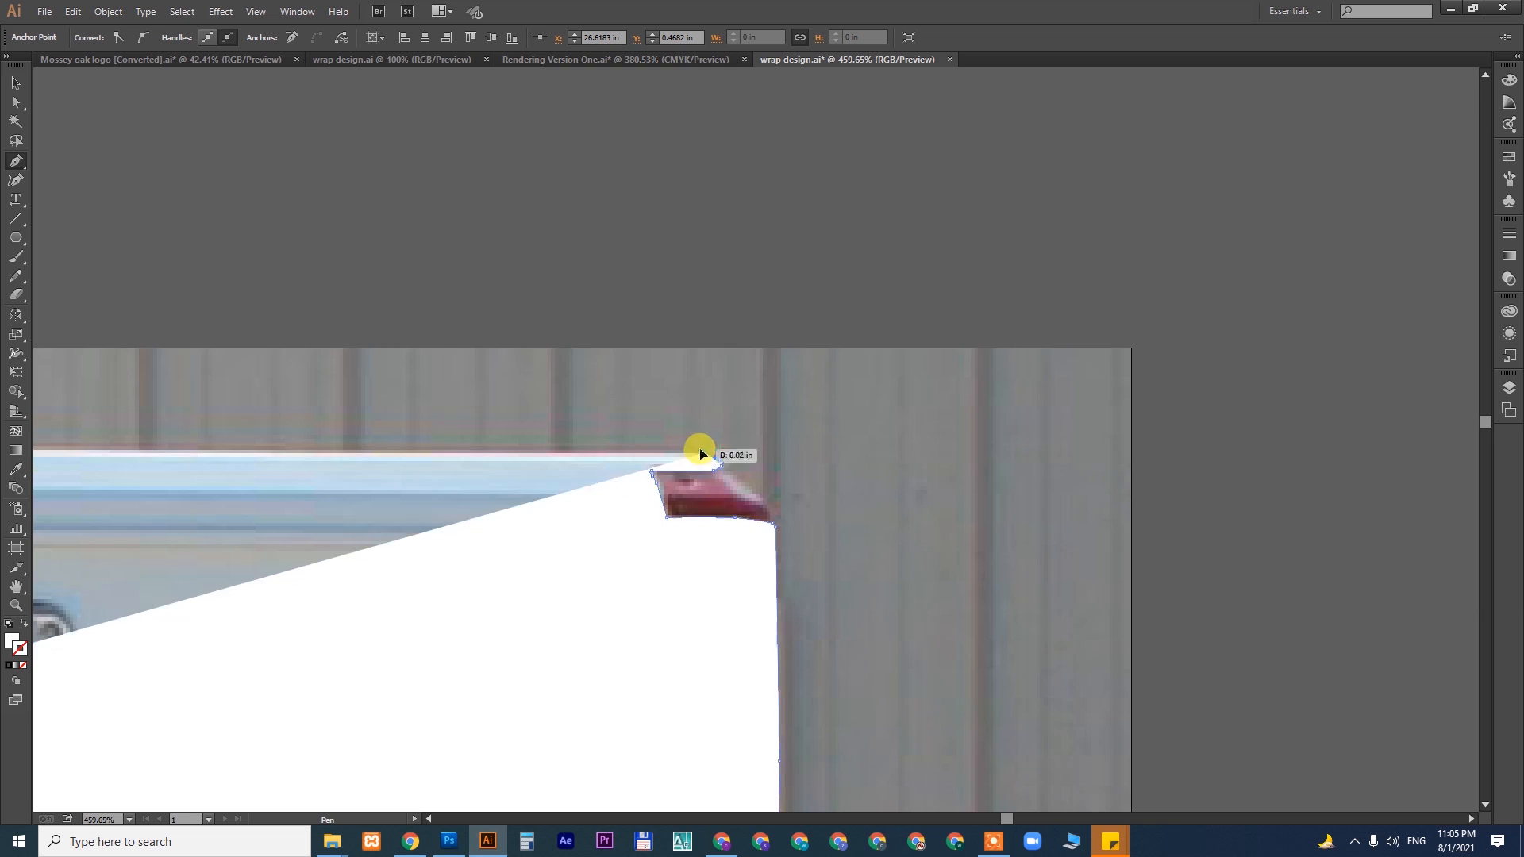
left_click(701, 450)
- Trace the roof edge of the ambulance box forward to the orange marker light at its front corner
left_click_drag(688, 469, 1456, 466)
left_click_drag(789, 475, 1220, 473)
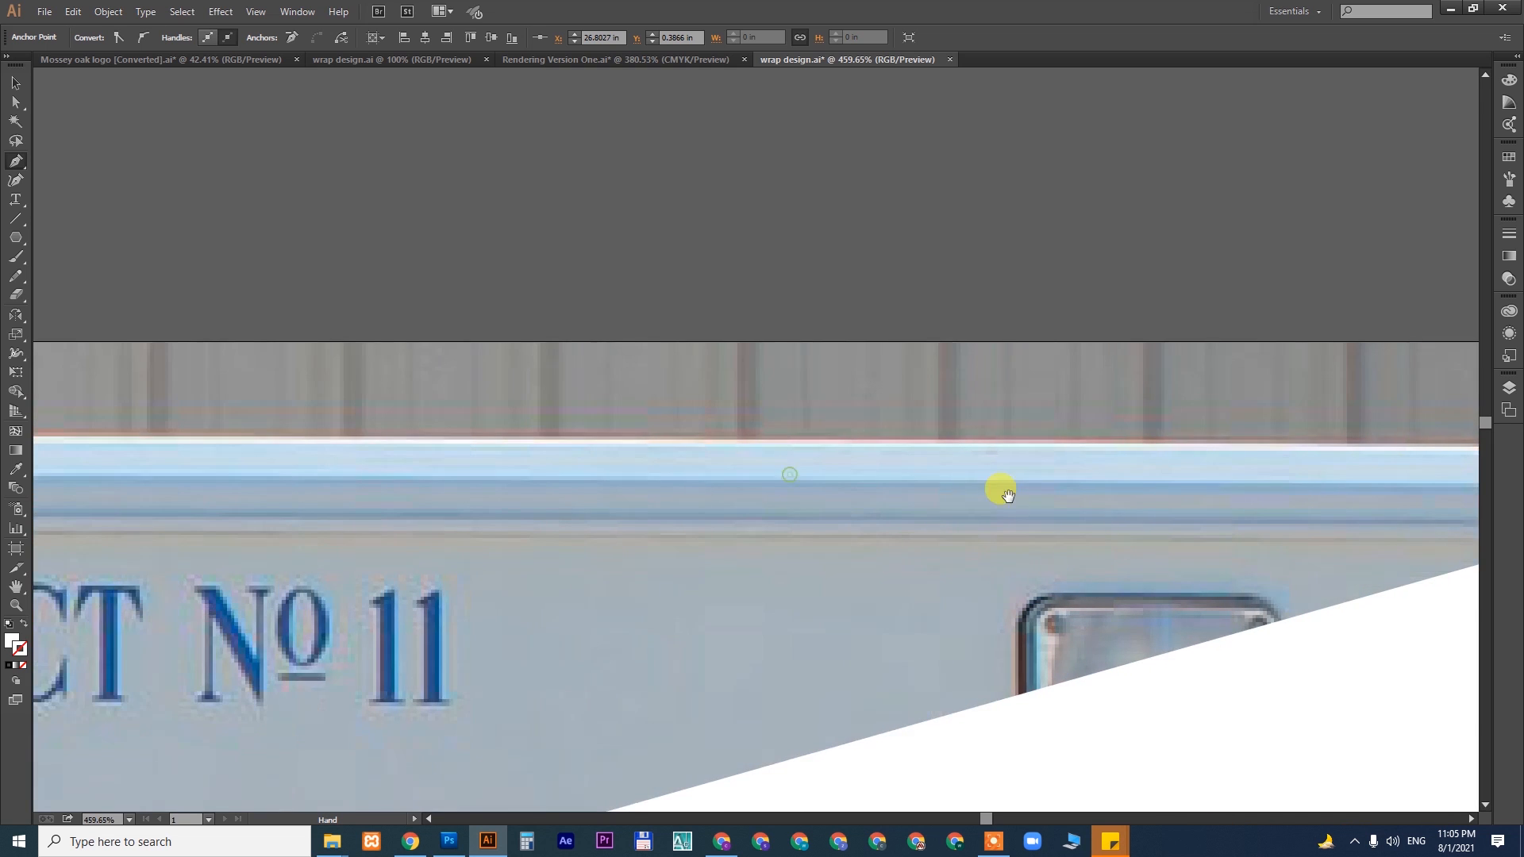
left_click(689, 438)
left_click_drag(157, 442, 1158, 369)
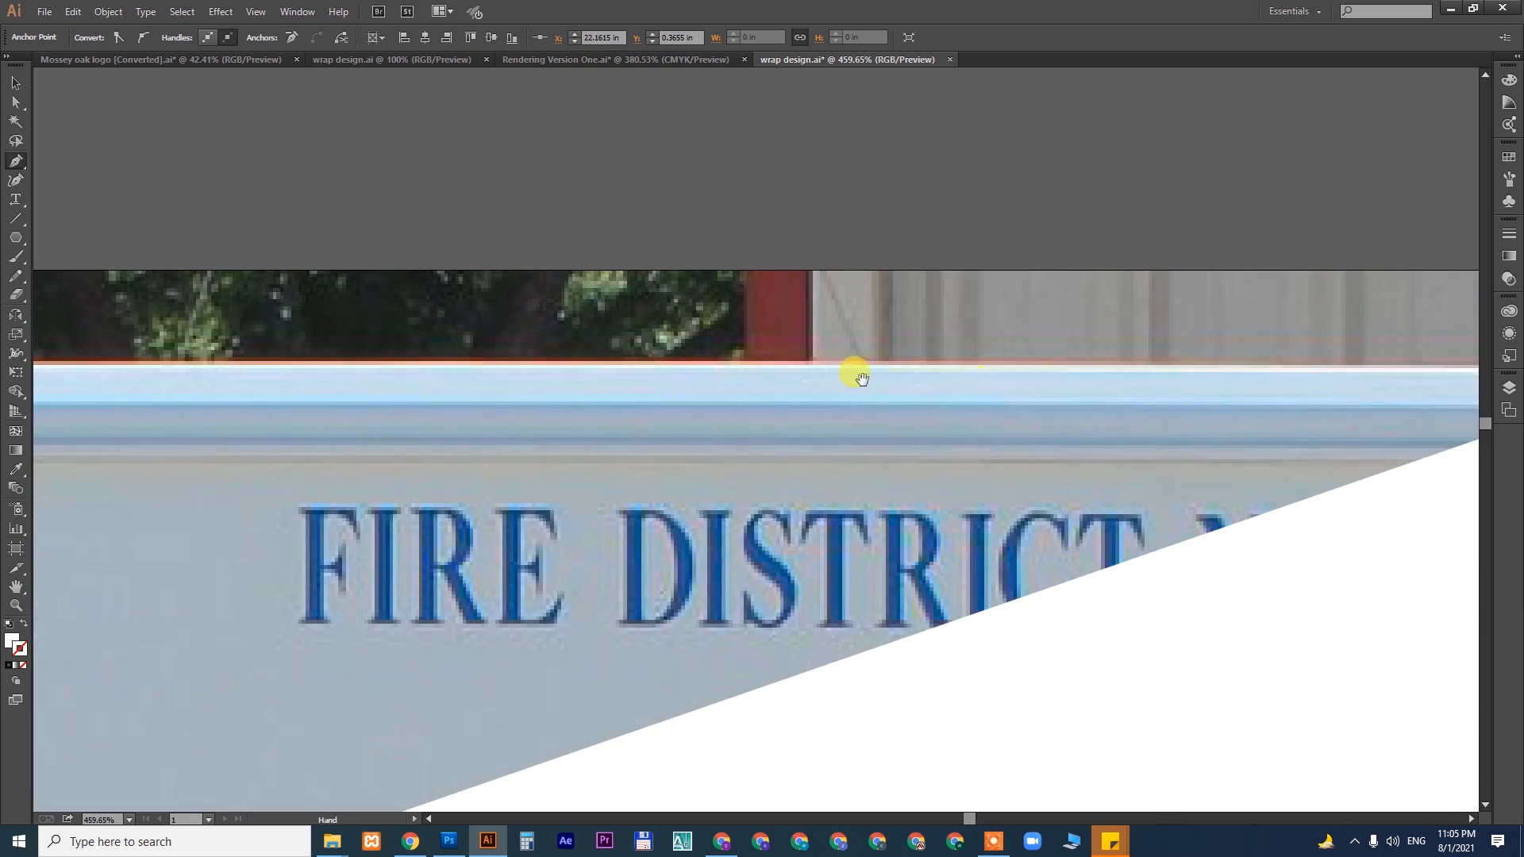
left_click(625, 371)
left_click_drag(223, 401, 670, 360)
left_click_drag(351, 341, 640, 364)
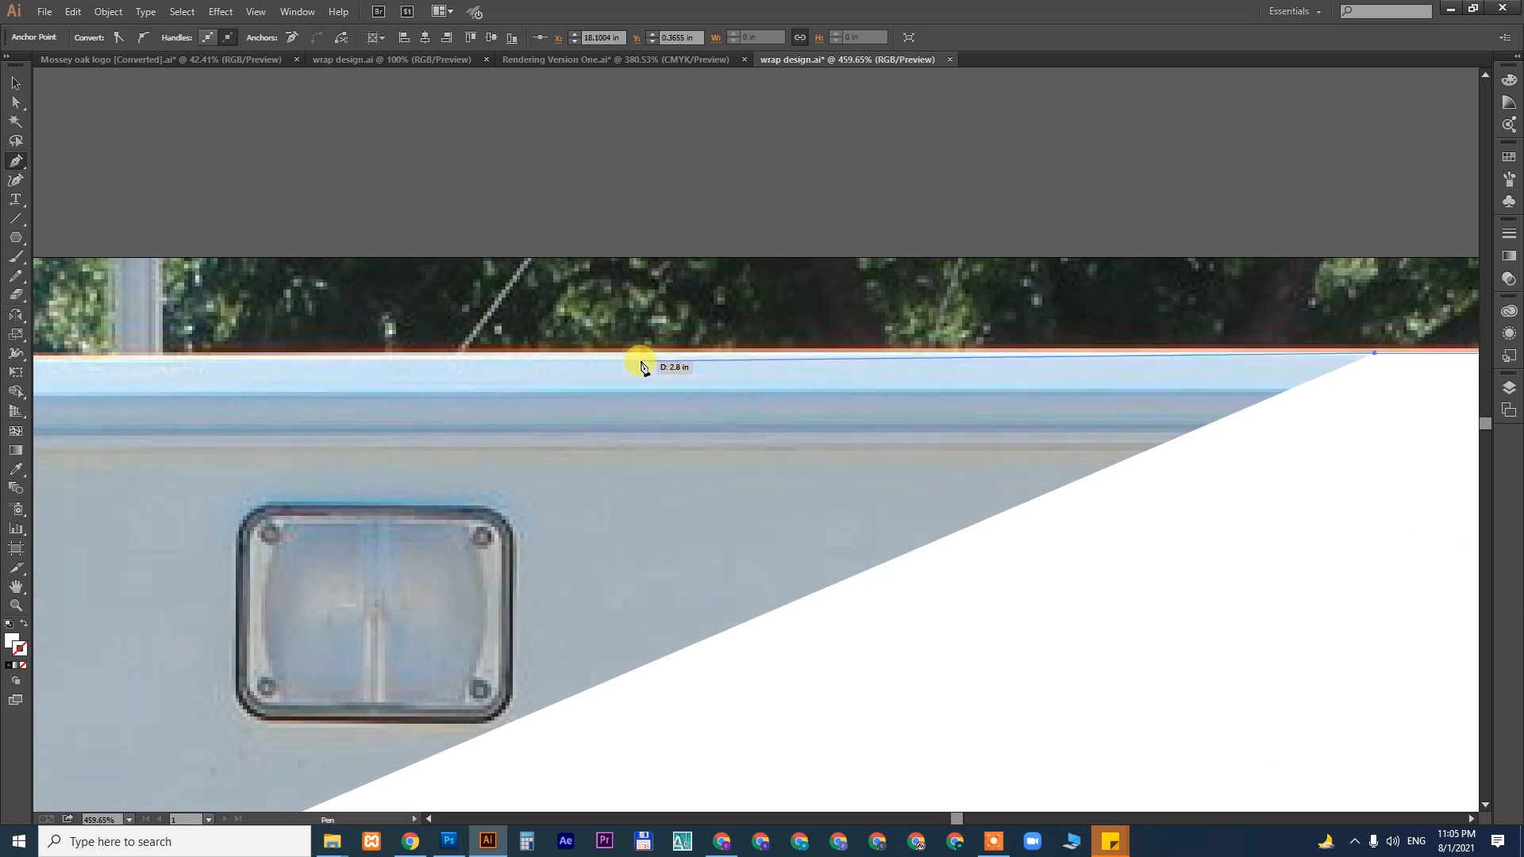
left_click(646, 352)
left_click_drag(231, 413, 1377, 413)
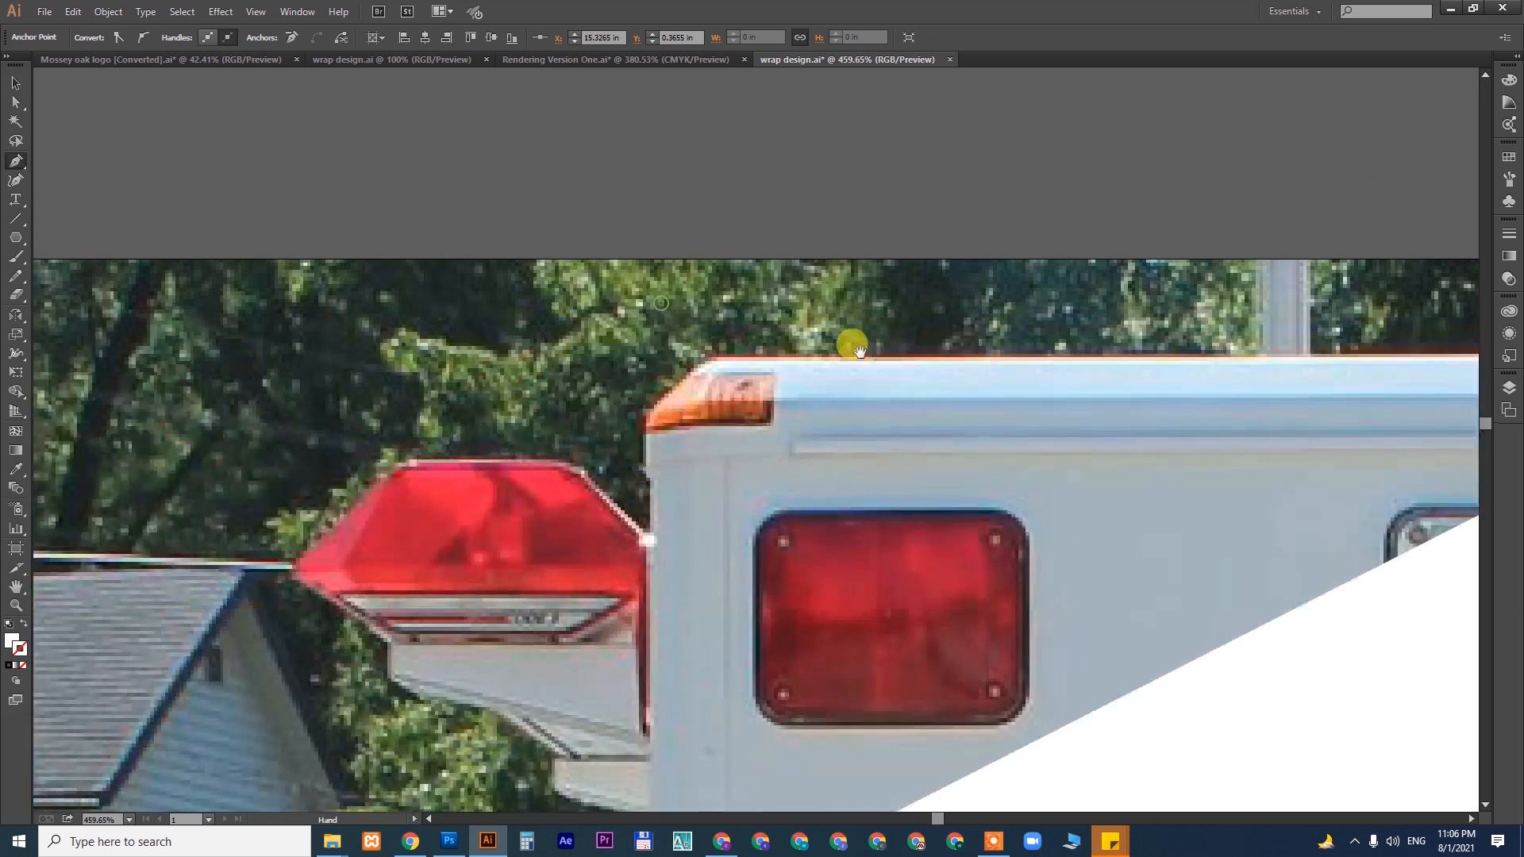
left_click(776, 360)
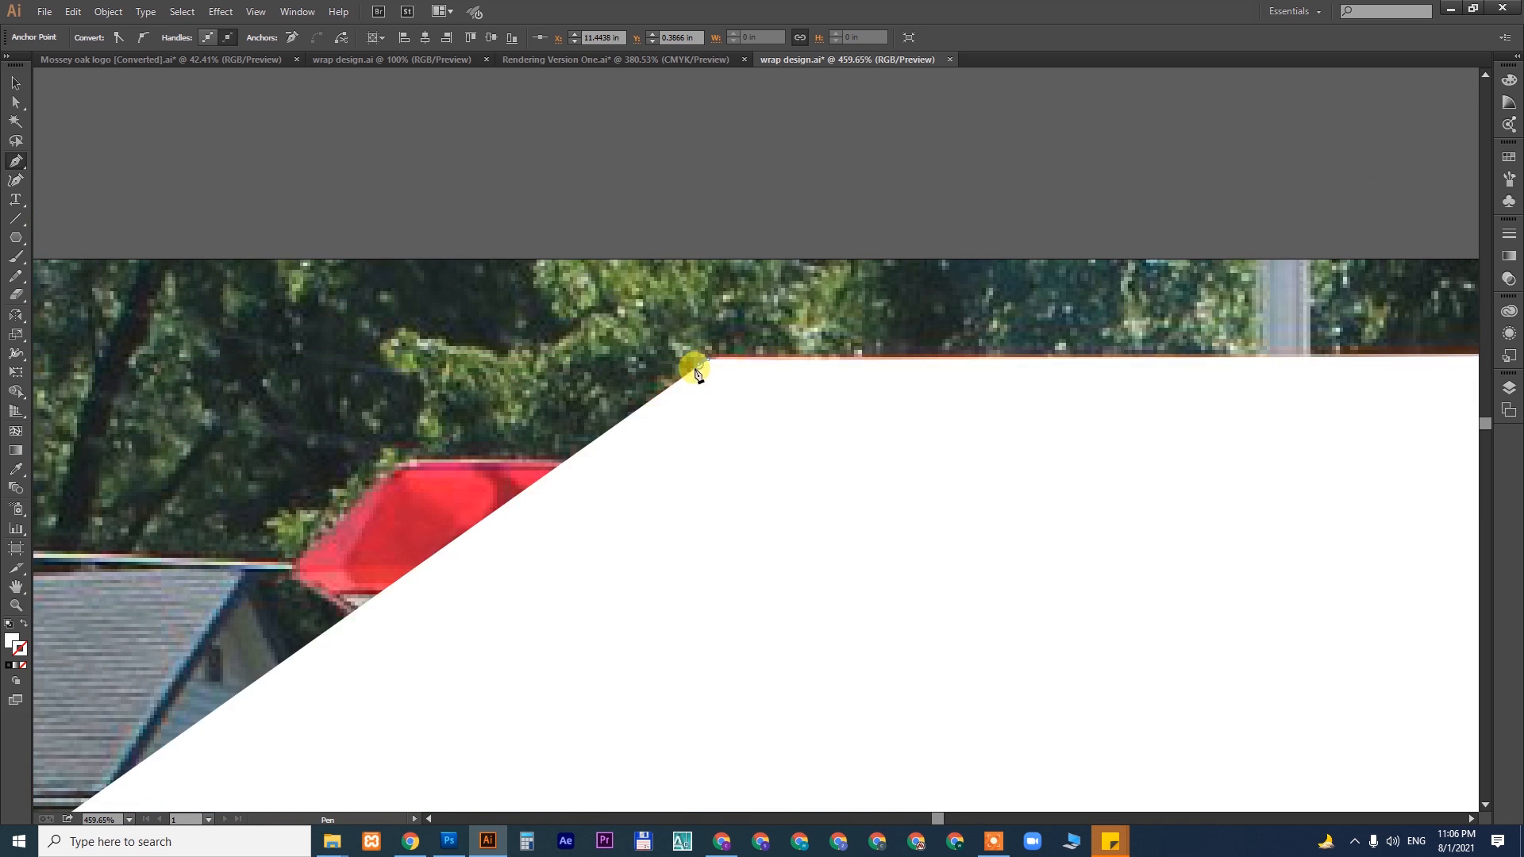
- Lower the outline shape's opacity to 58% and route the path around the orange marker light, leaving the light out
left_click(744, 372)
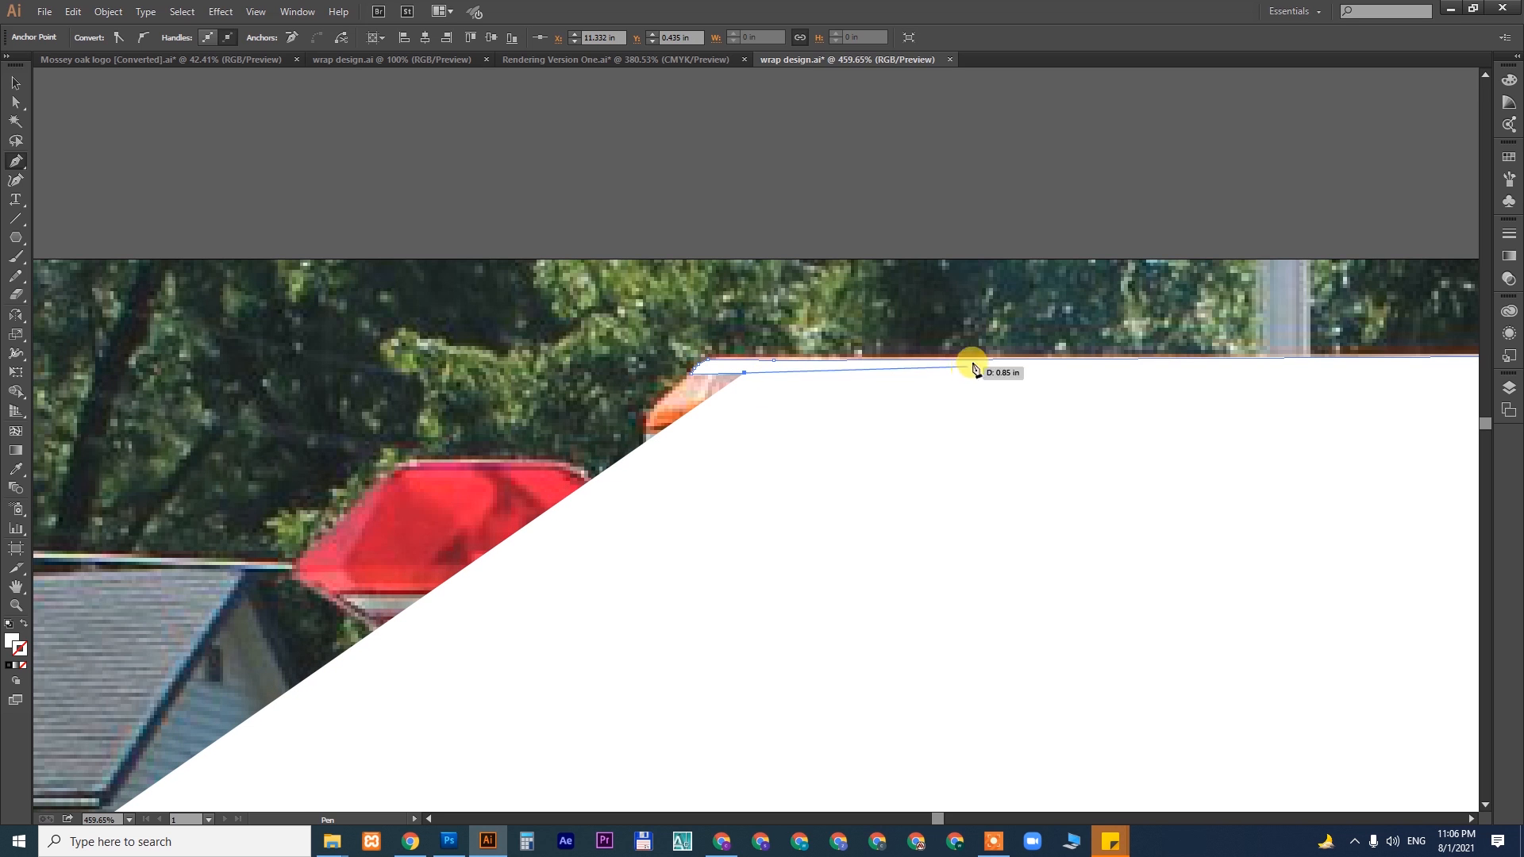
left_click(1510, 278)
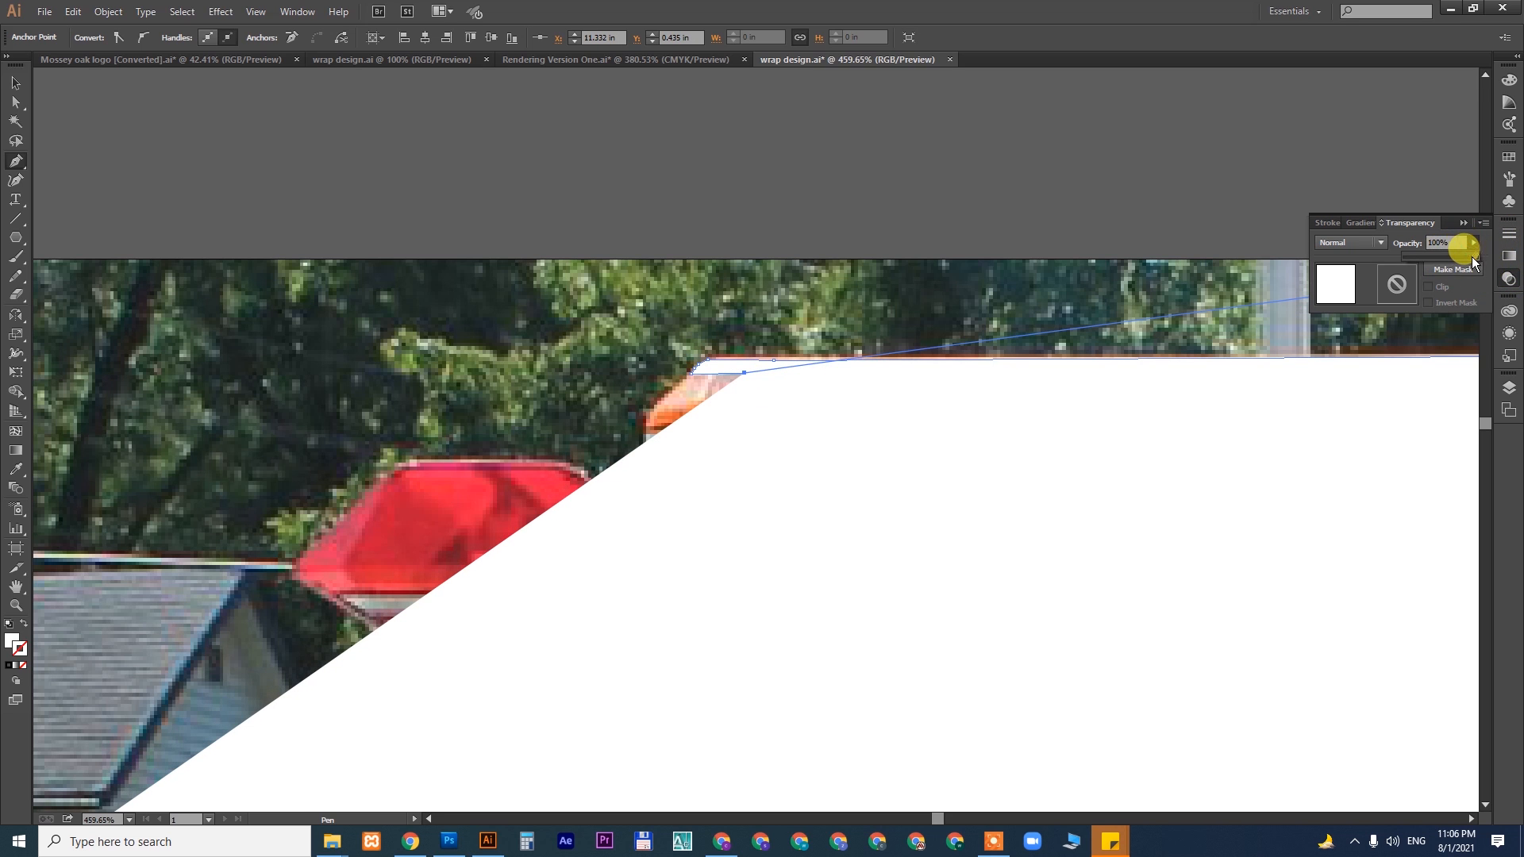
left_click_drag(1473, 261, 1438, 259)
left_click(773, 376)
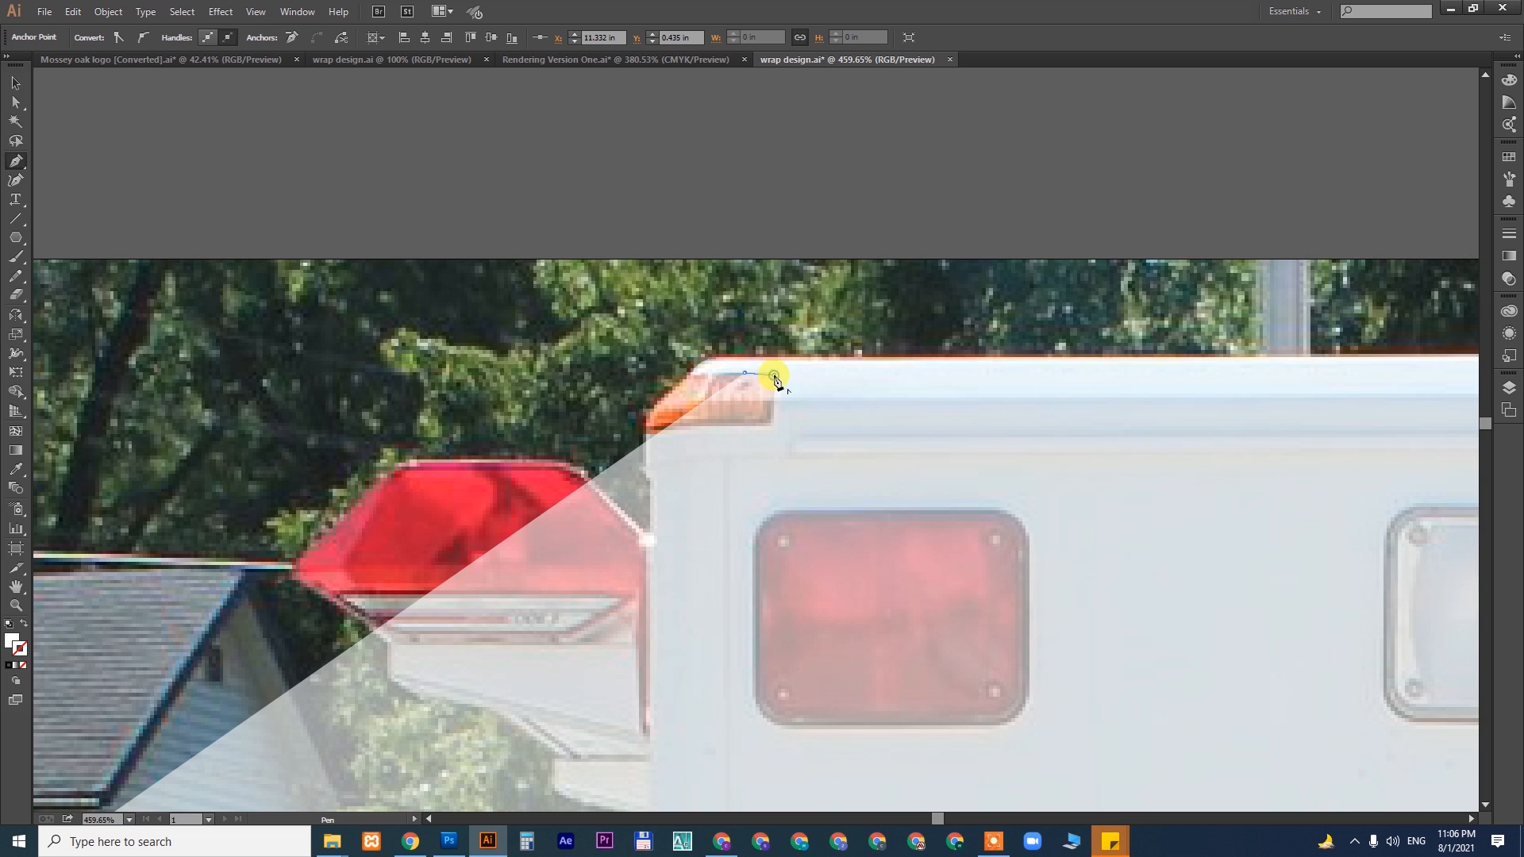
left_click(771, 415)
left_click(769, 422)
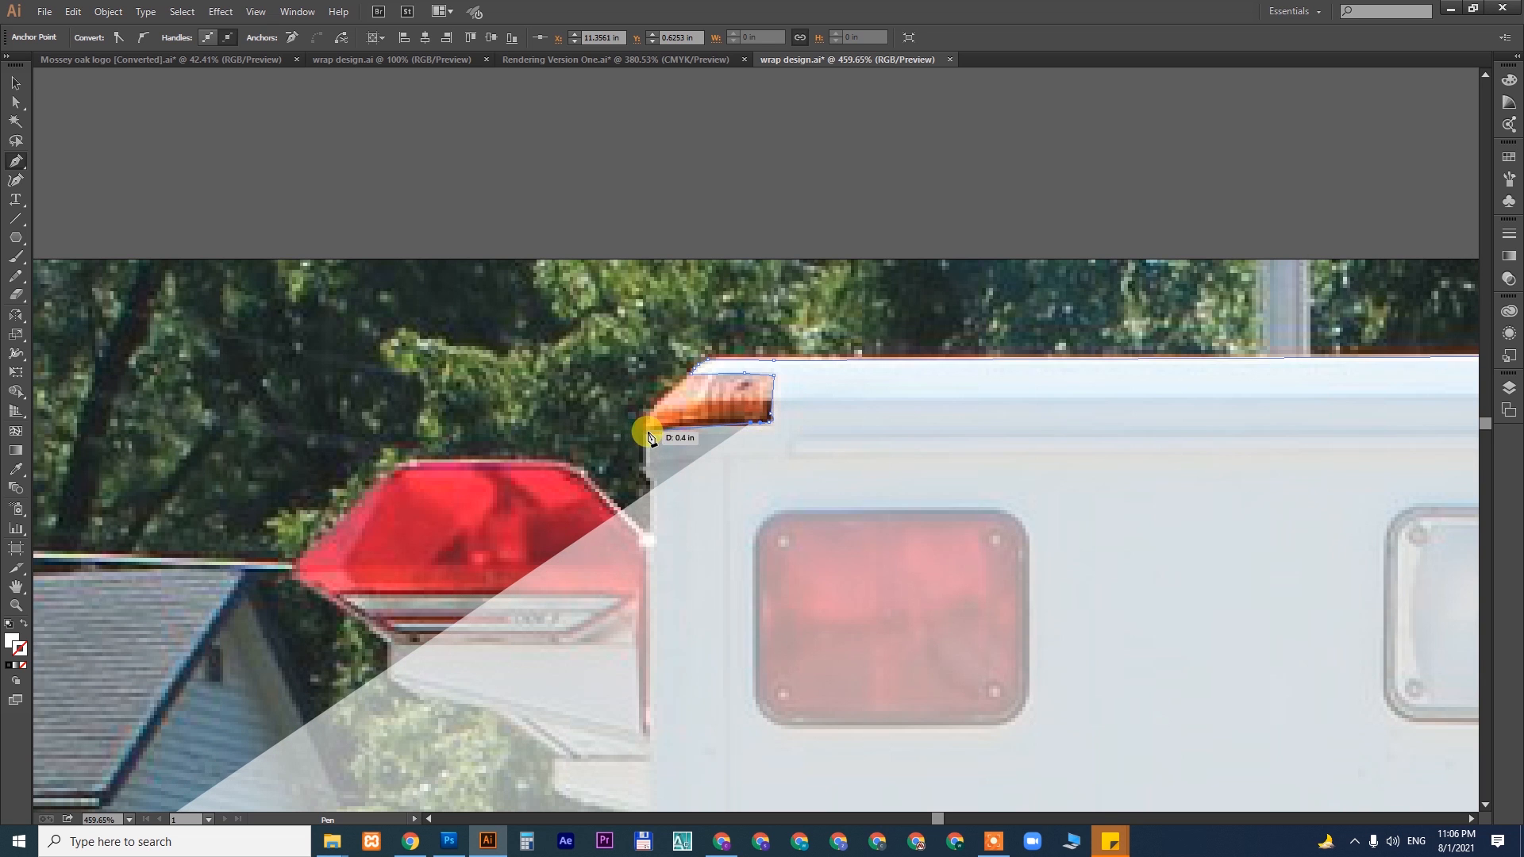
left_click(647, 428)
- Trace the vertical front edge of the ambulance box down to the cab roof and turn onto the roof edge
left_click_drag(666, 511, 652, 172)
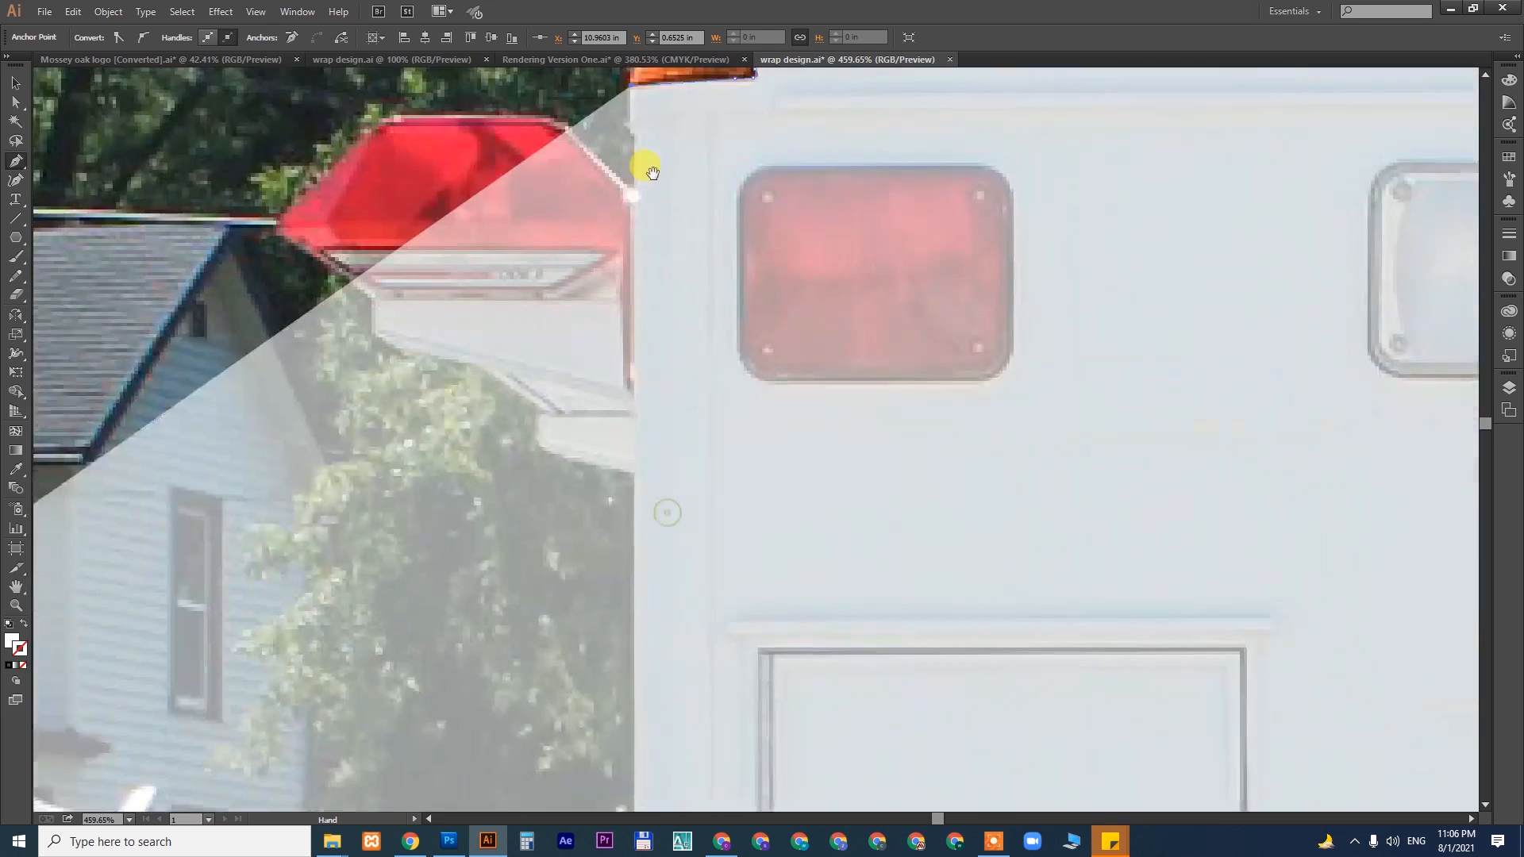
left_click(632, 418)
left_click_drag(657, 565, 660, 33)
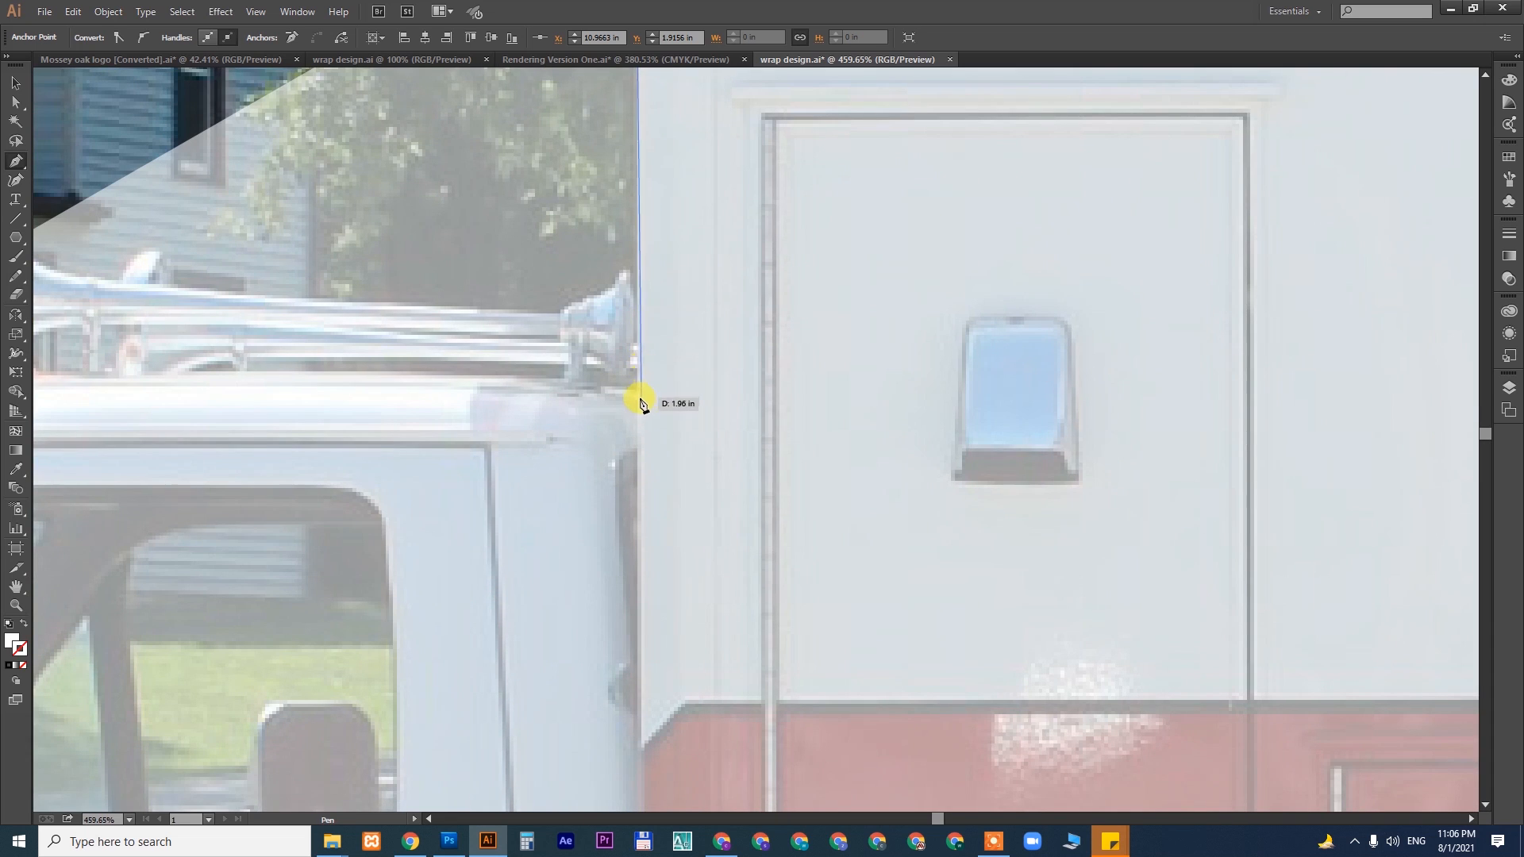
left_click(580, 382)
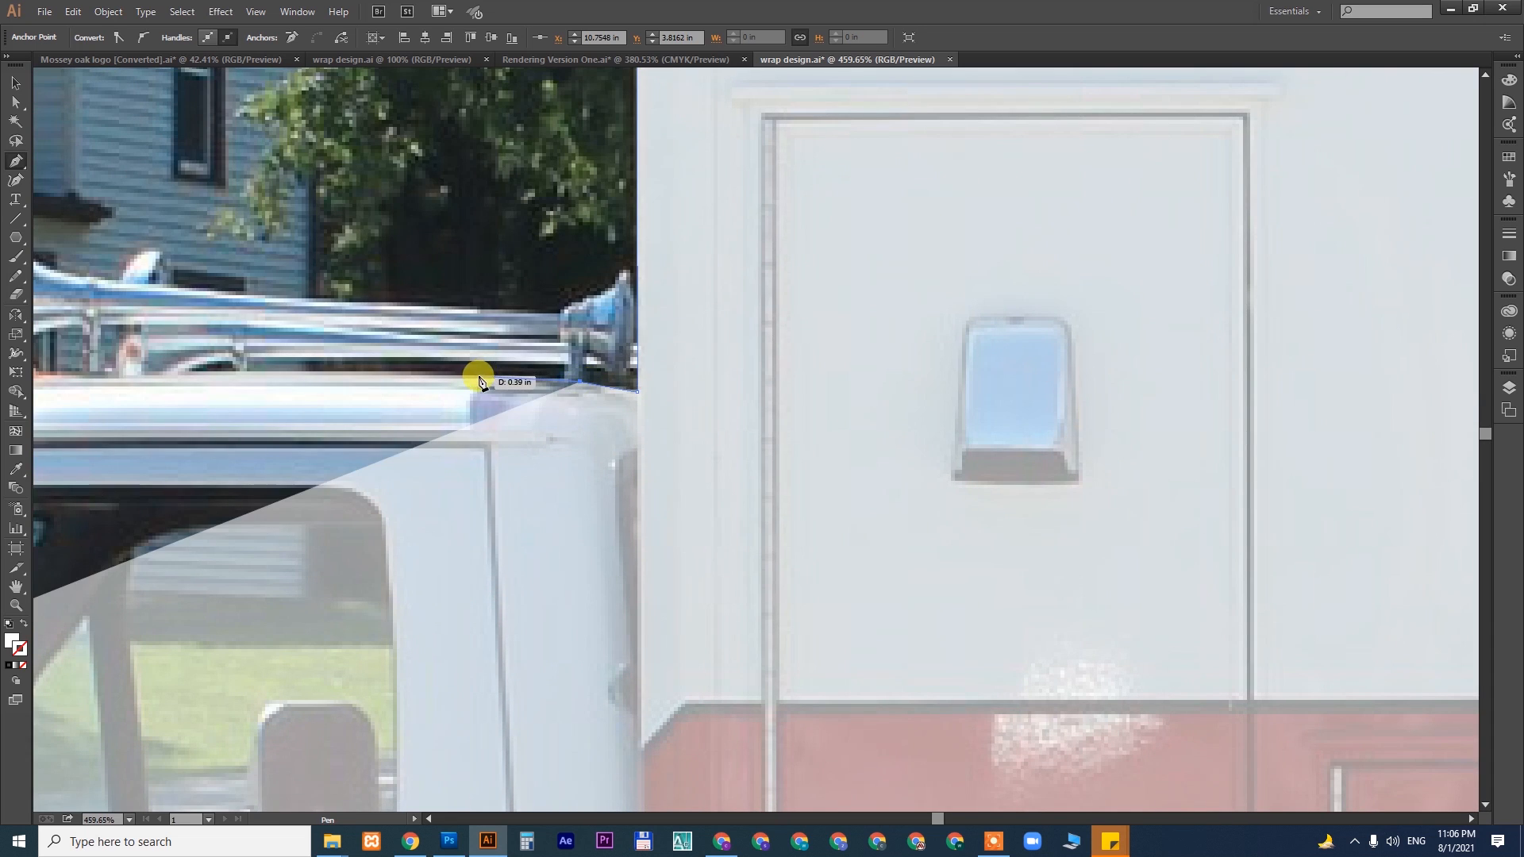
- Trace the cab roof edge forward beneath the air horns and orange roof light toward the tip of the sun visor
scroll(929, 378, "left", 10)
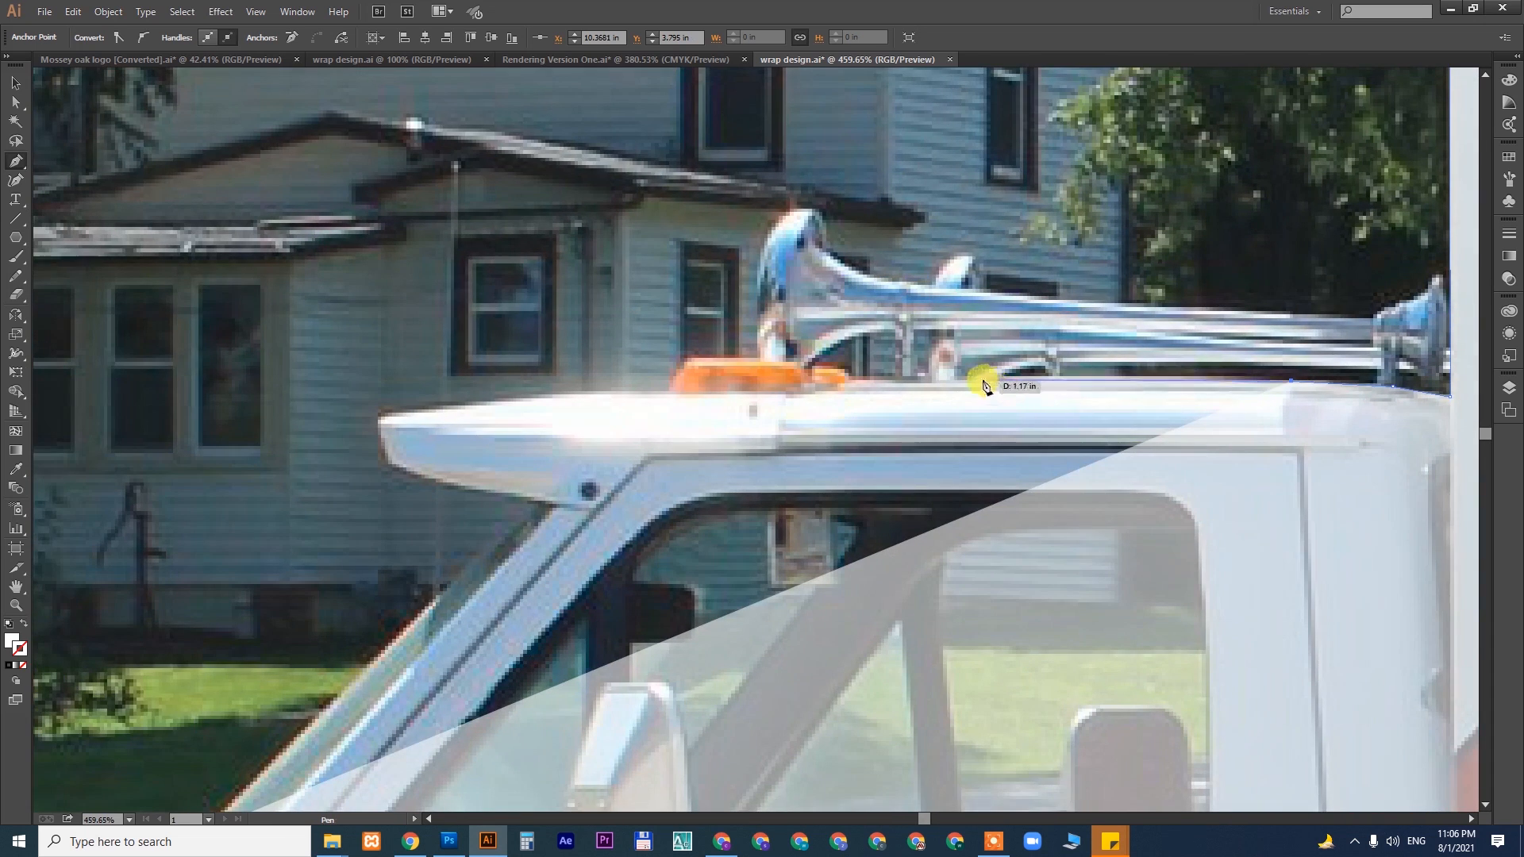
left_click(982, 383)
left_click(843, 384)
left_click(789, 387)
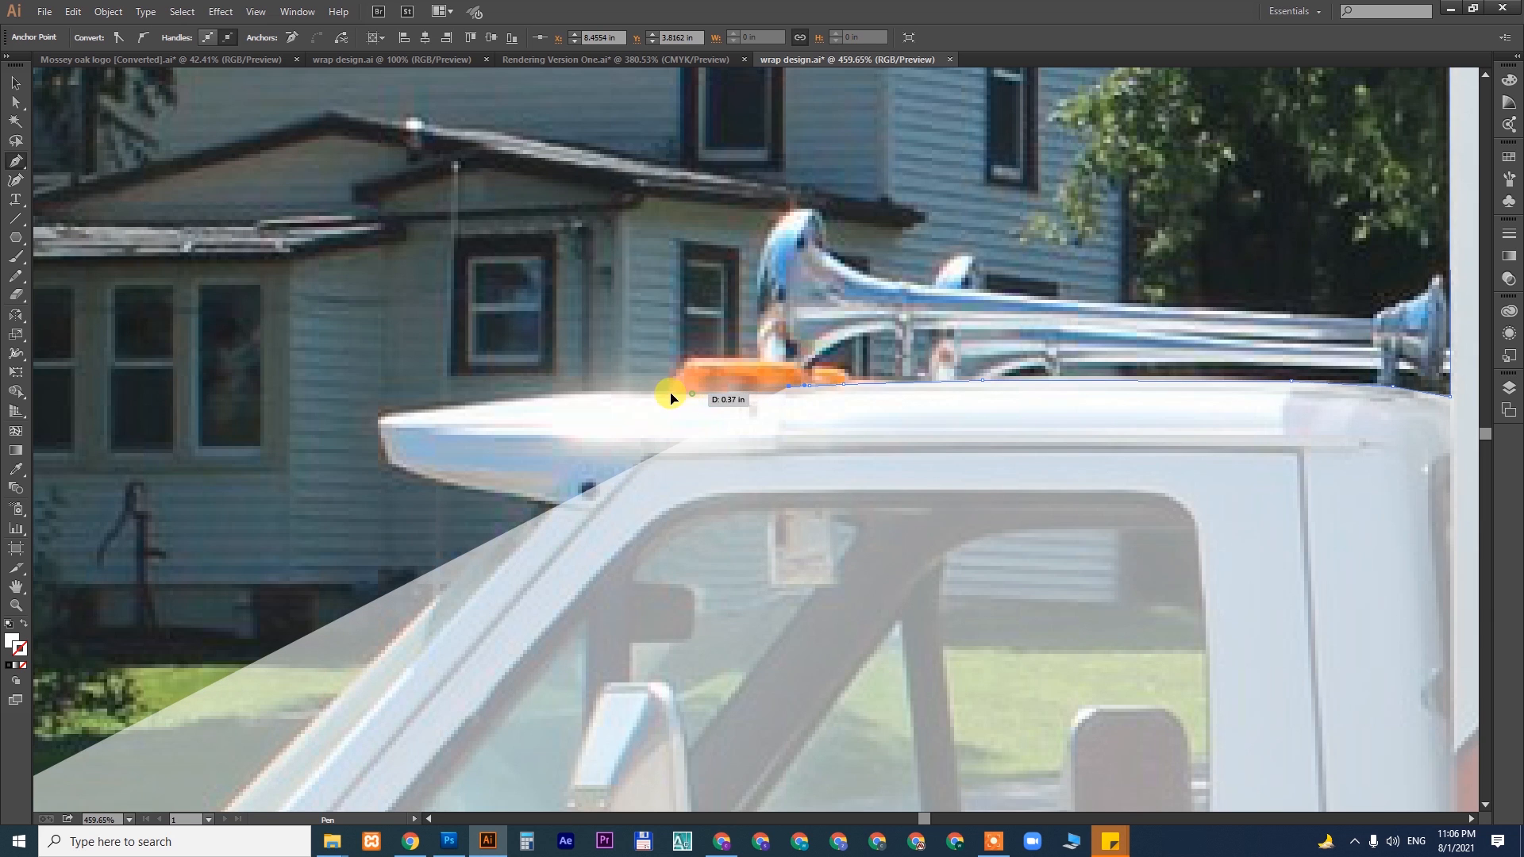
left_click(692, 393)
left_click(587, 392)
left_click(439, 408)
left_click(390, 413)
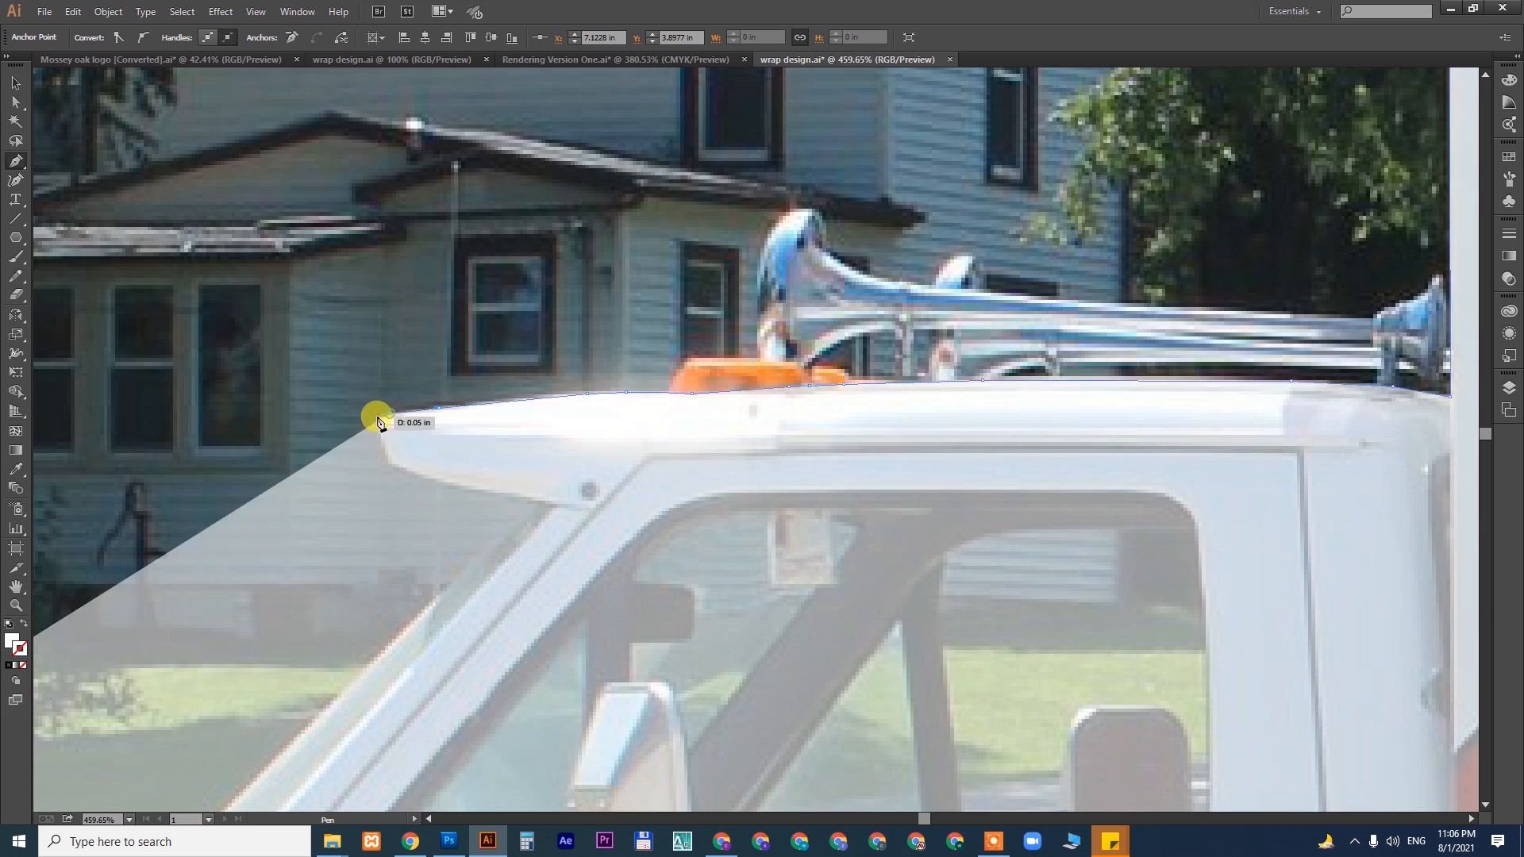
- Trace around the sun visor's tip and along its underside back to the top of the windshield
left_click(378, 417)
left_click(386, 450)
left_click(389, 461)
left_click(426, 477)
left_click(506, 492)
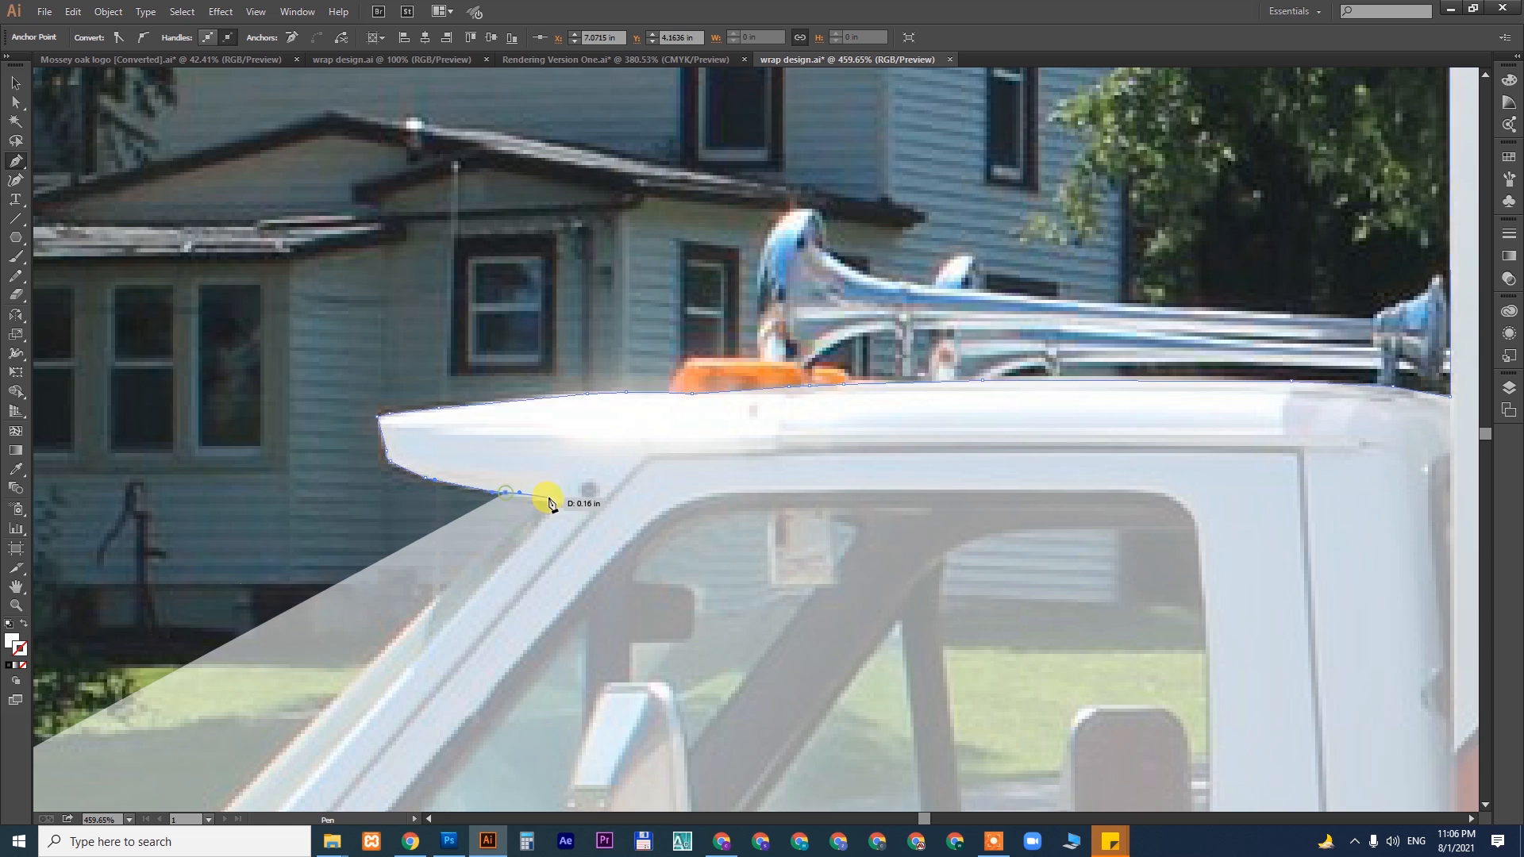
left_click(551, 497)
left_click(554, 504)
- Trace the slanted windshield edge down to its base at the rear of the hood
left_click_drag(520, 513, 954, 144)
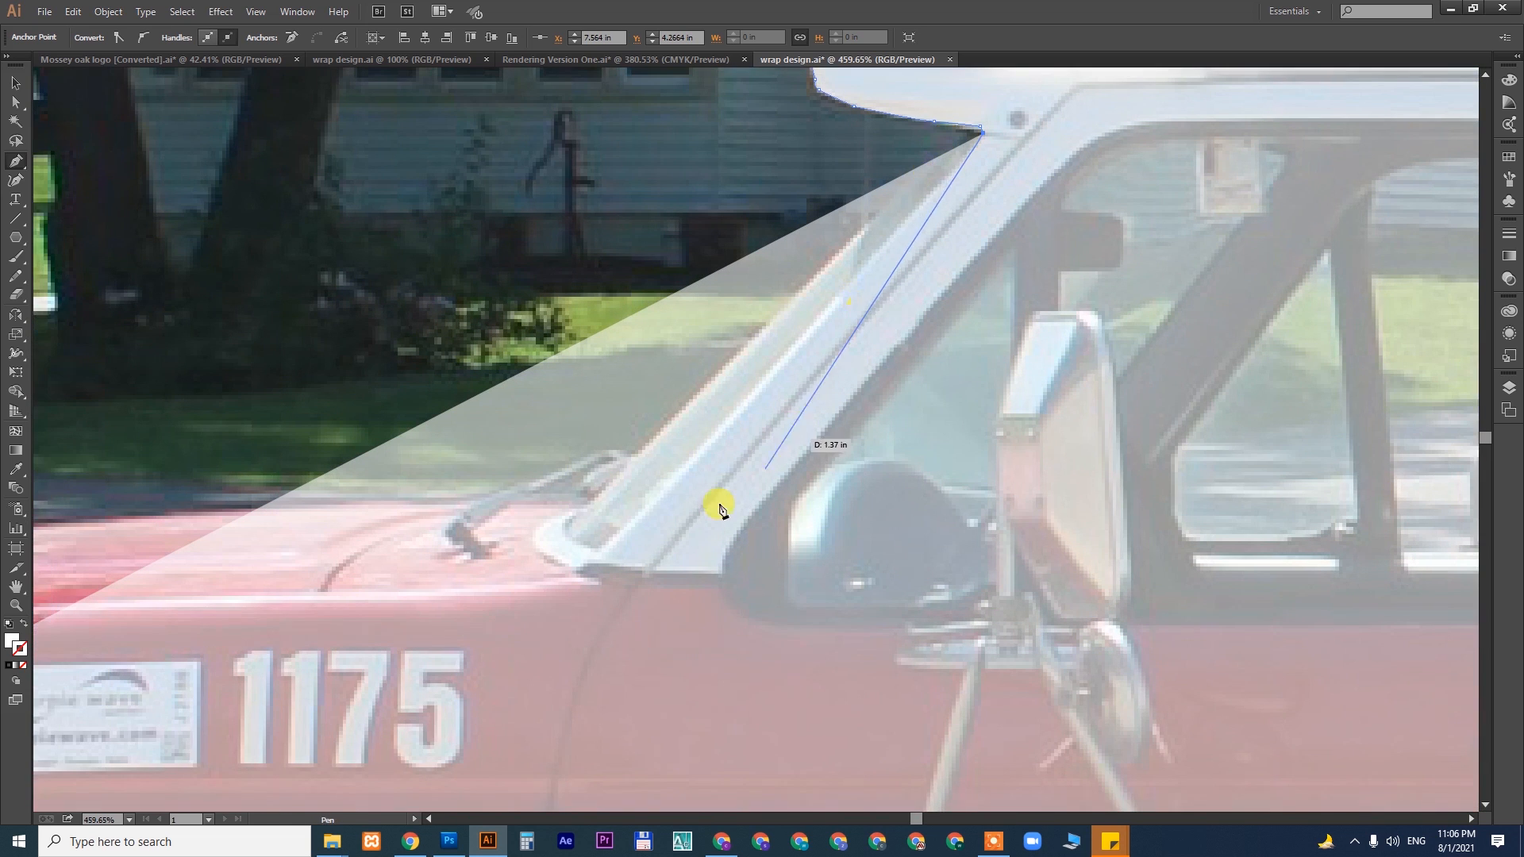
left_click(602, 553)
left_click(568, 527)
left_click(577, 499)
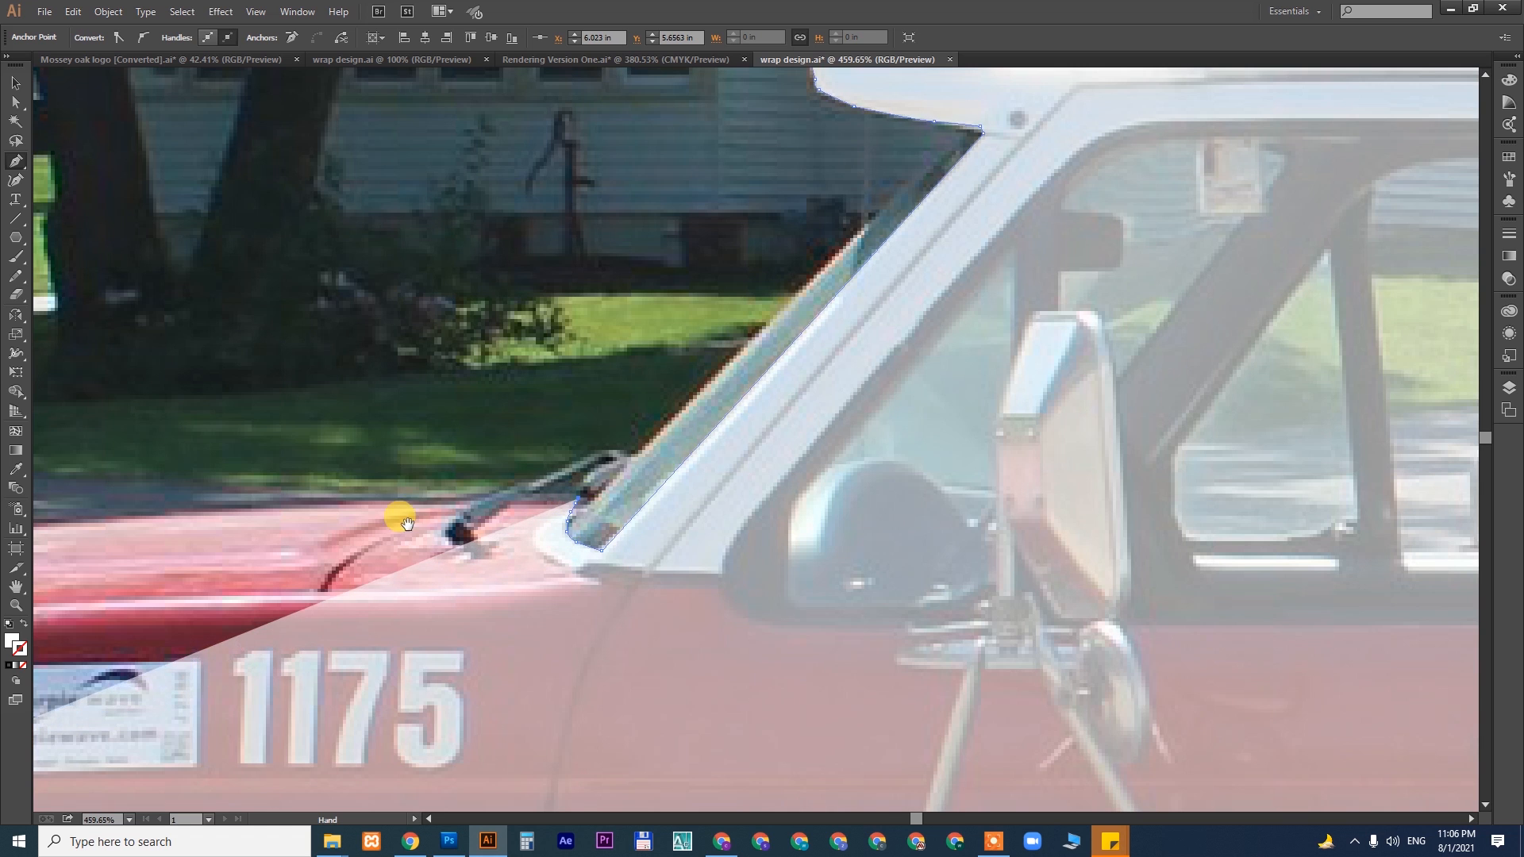
- Trace the hood's upper edge forward and down to the front corner above the headlight
left_click_drag(407, 522, 1430, 368)
left_click(816, 368)
left_click(929, 413)
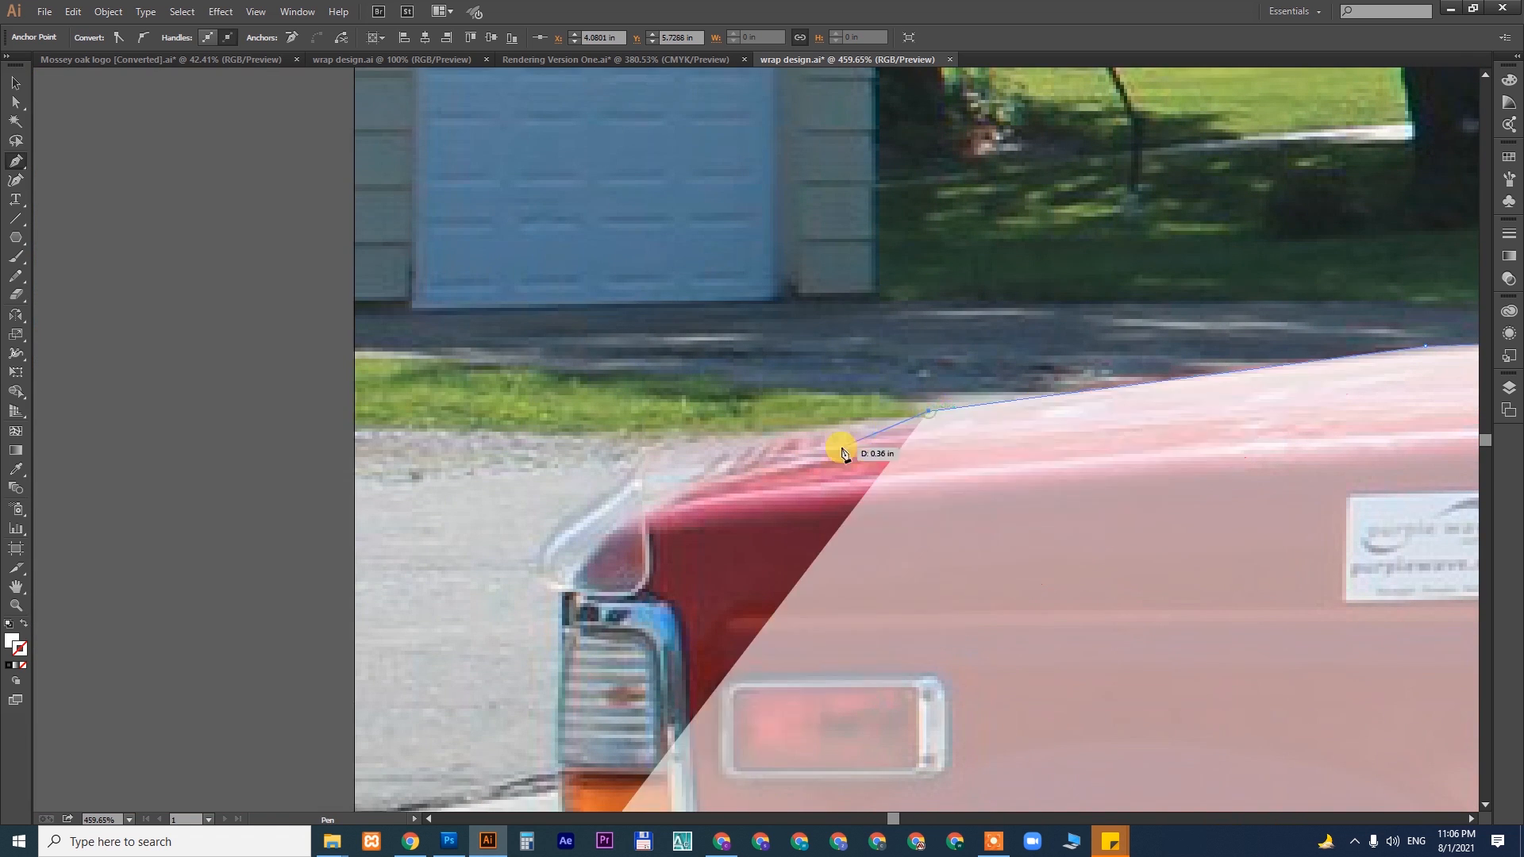
left_click(674, 492)
left_click_drag(601, 547, 605, 602)
left_click(572, 582)
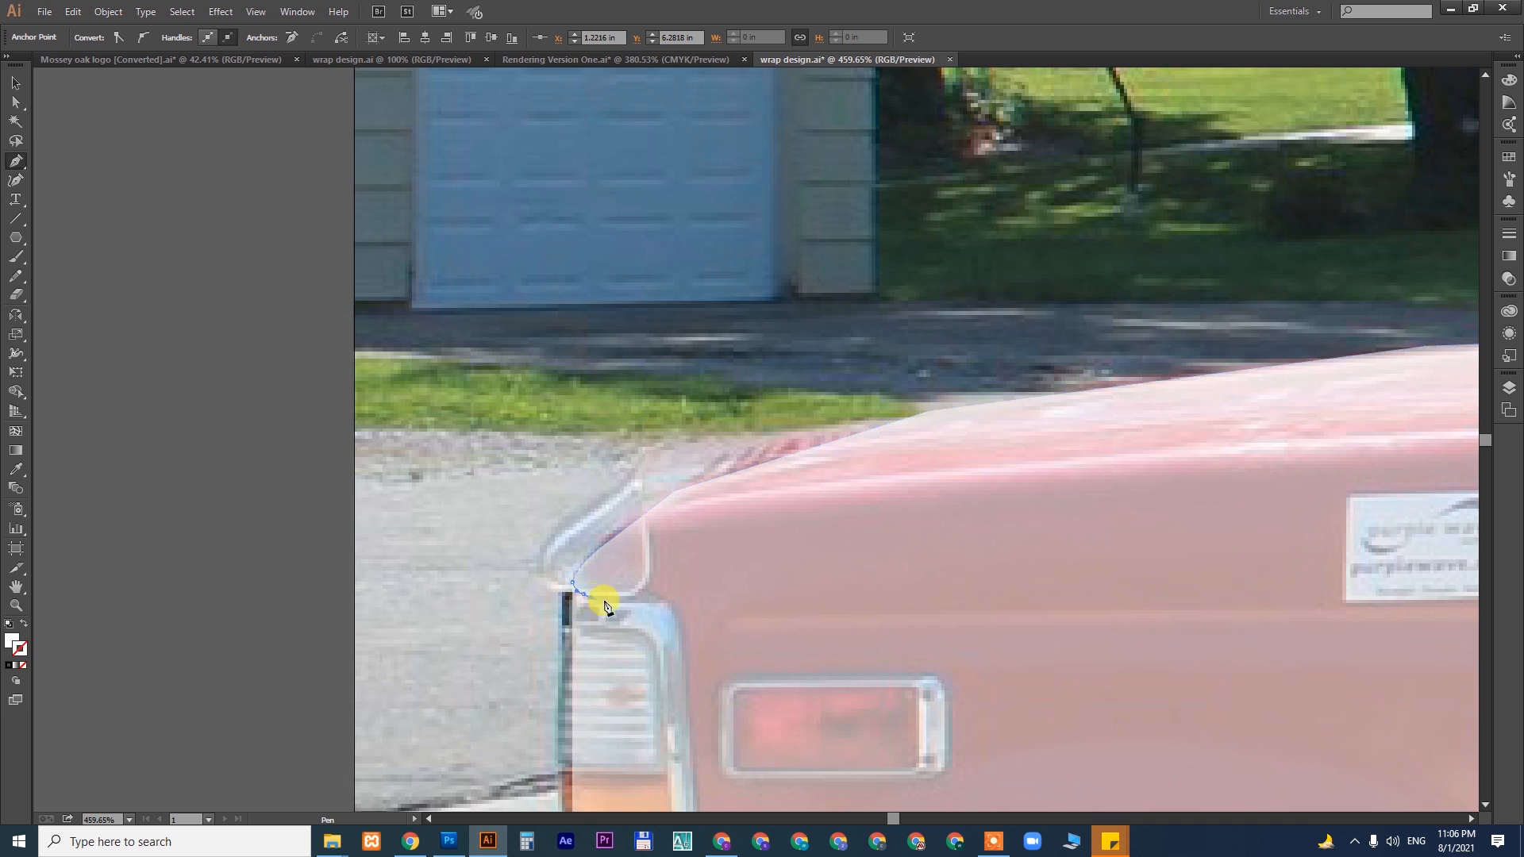
- Route the outline around the headlight and orange turn signal, then close the body path at the front fender
left_click(603, 601)
left_click(628, 602)
left_click(644, 600)
left_click(670, 600)
left_click(678, 614)
left_click(679, 624)
left_click_drag(699, 671, 629, 197)
left_click(630, 371)
left_click(607, 406)
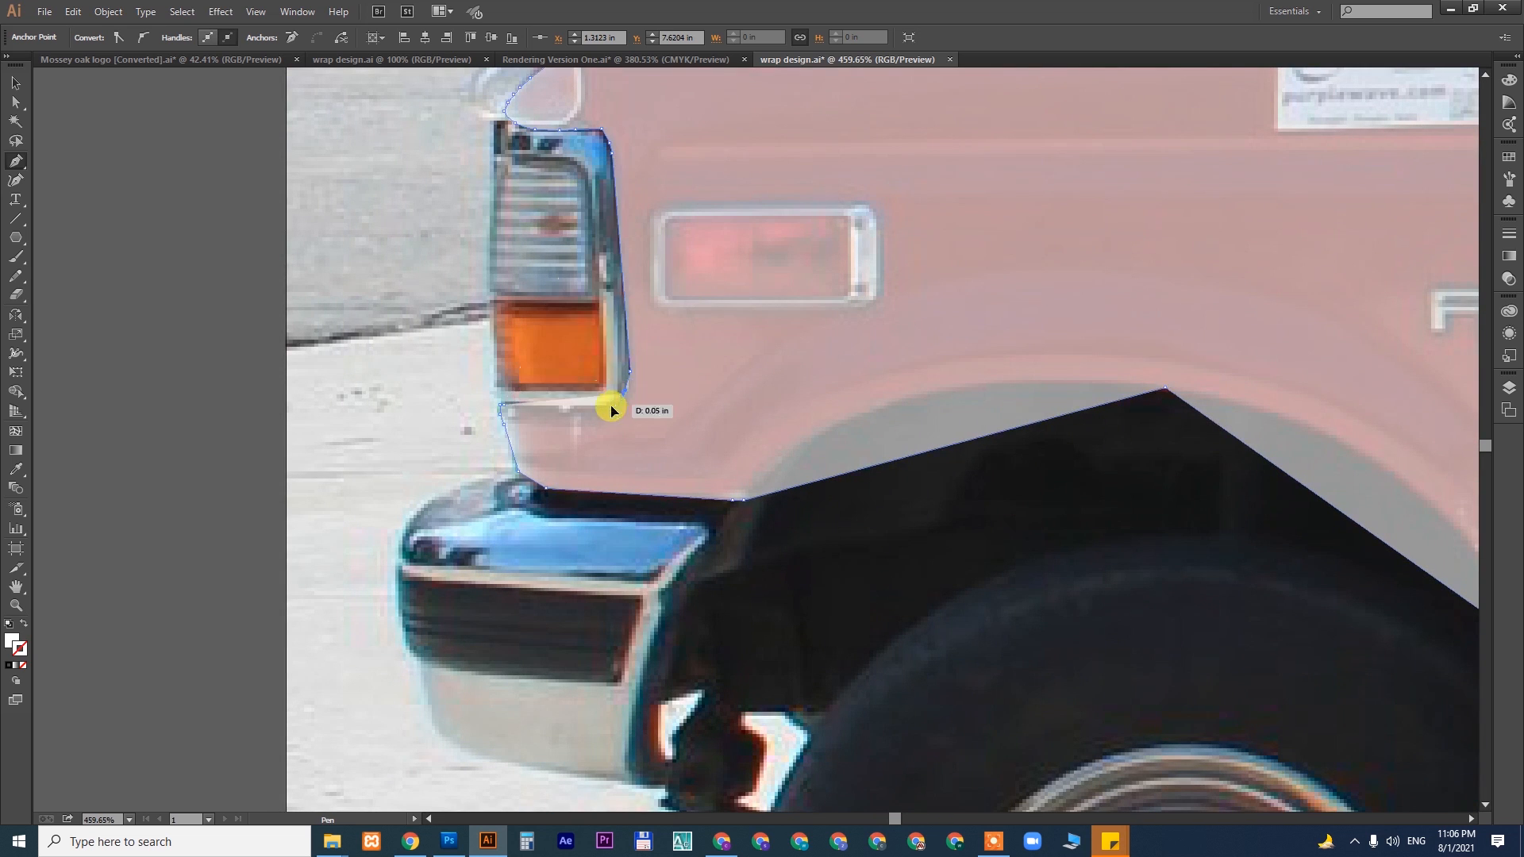
left_click(512, 409)
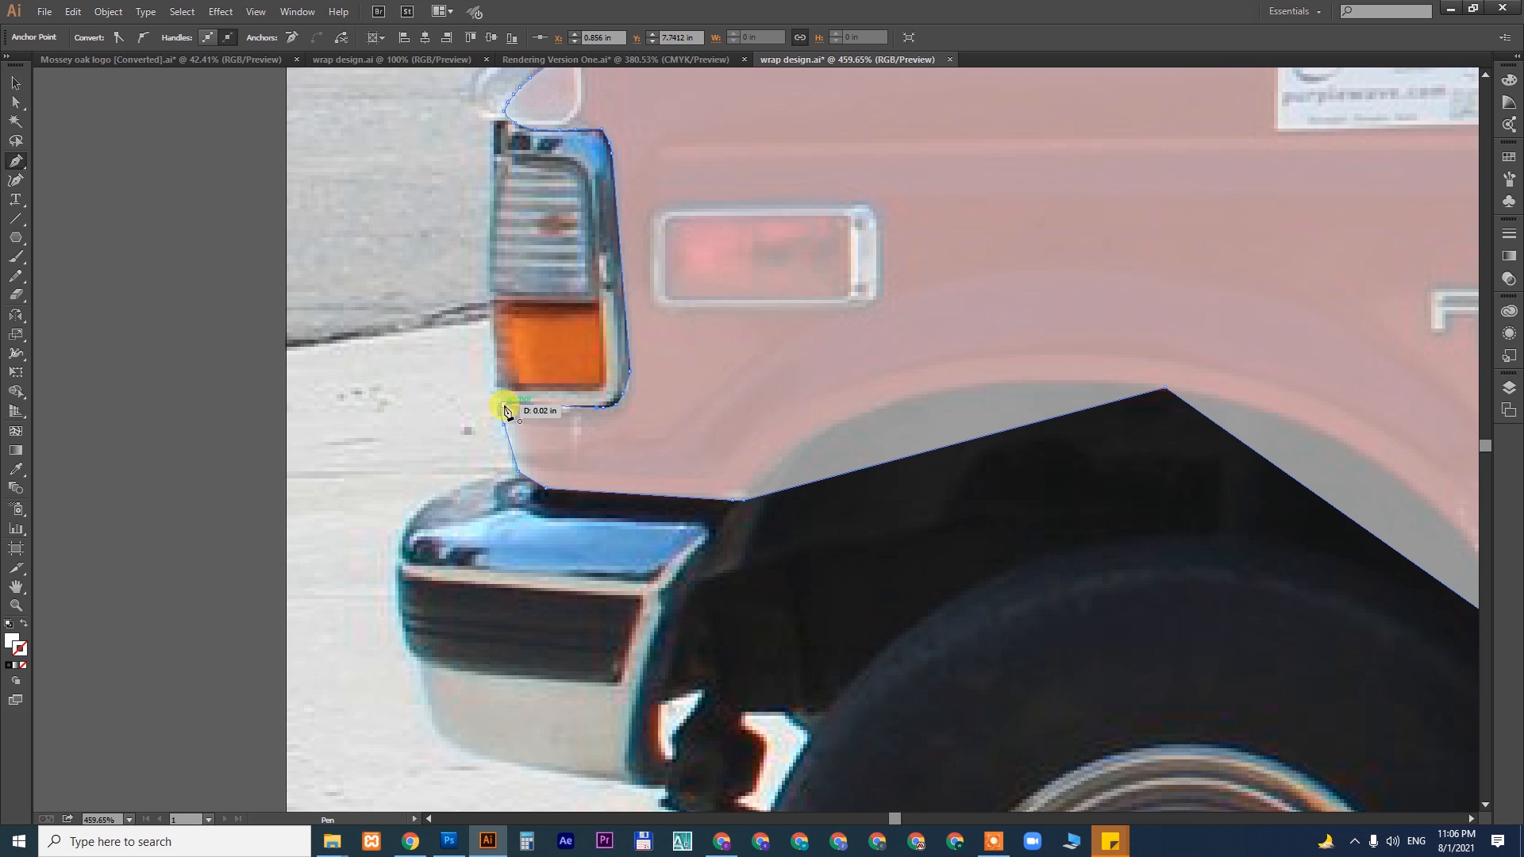
- Bend the straight segments above the front wheel into curves that follow the wheel arch
left_click_drag(996, 314, 591, 399)
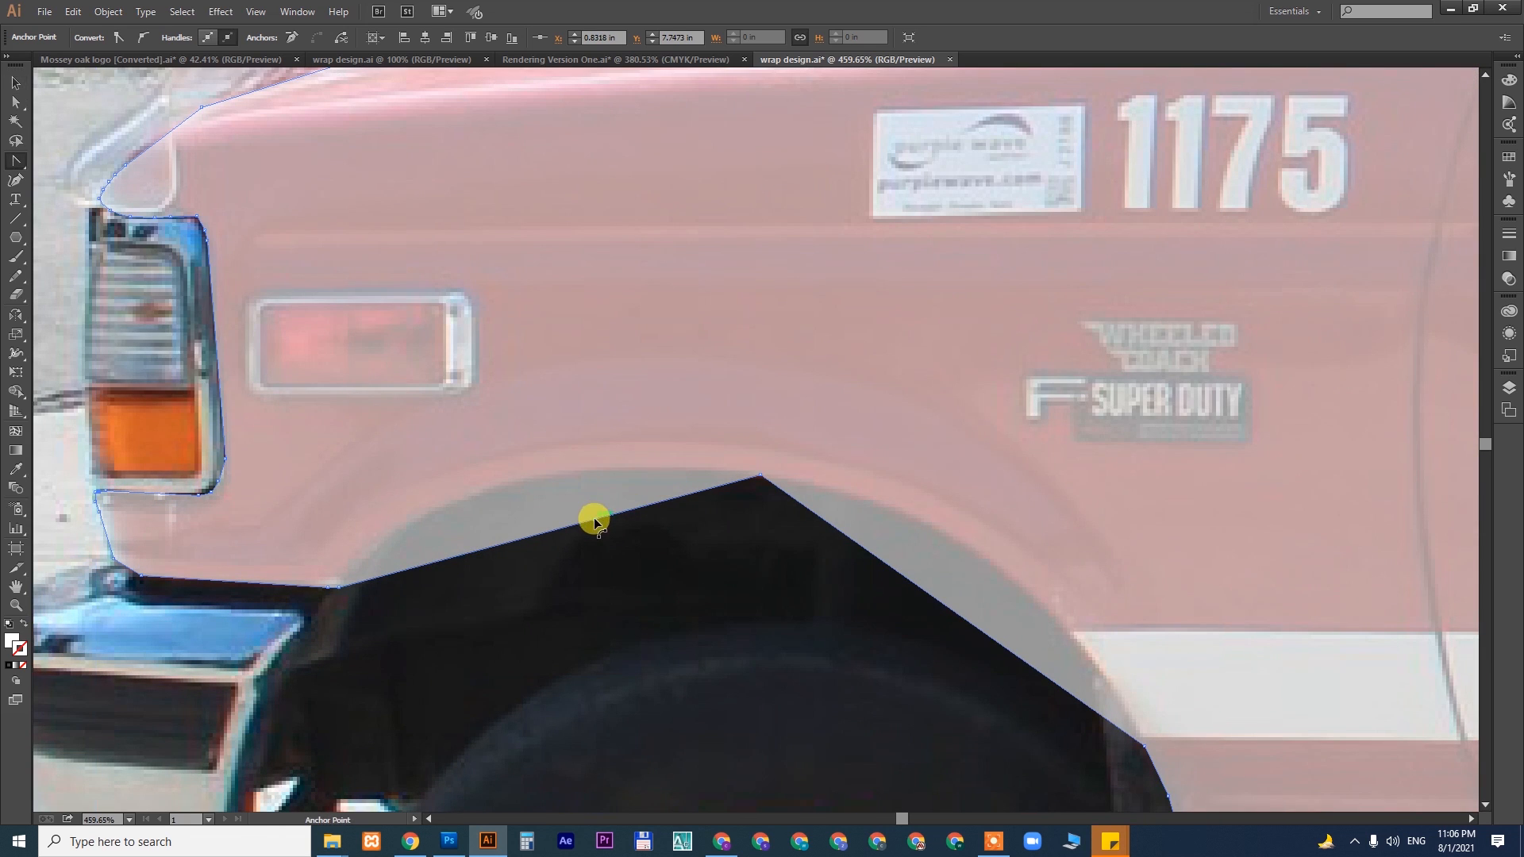
left_click_drag(594, 519, 504, 493)
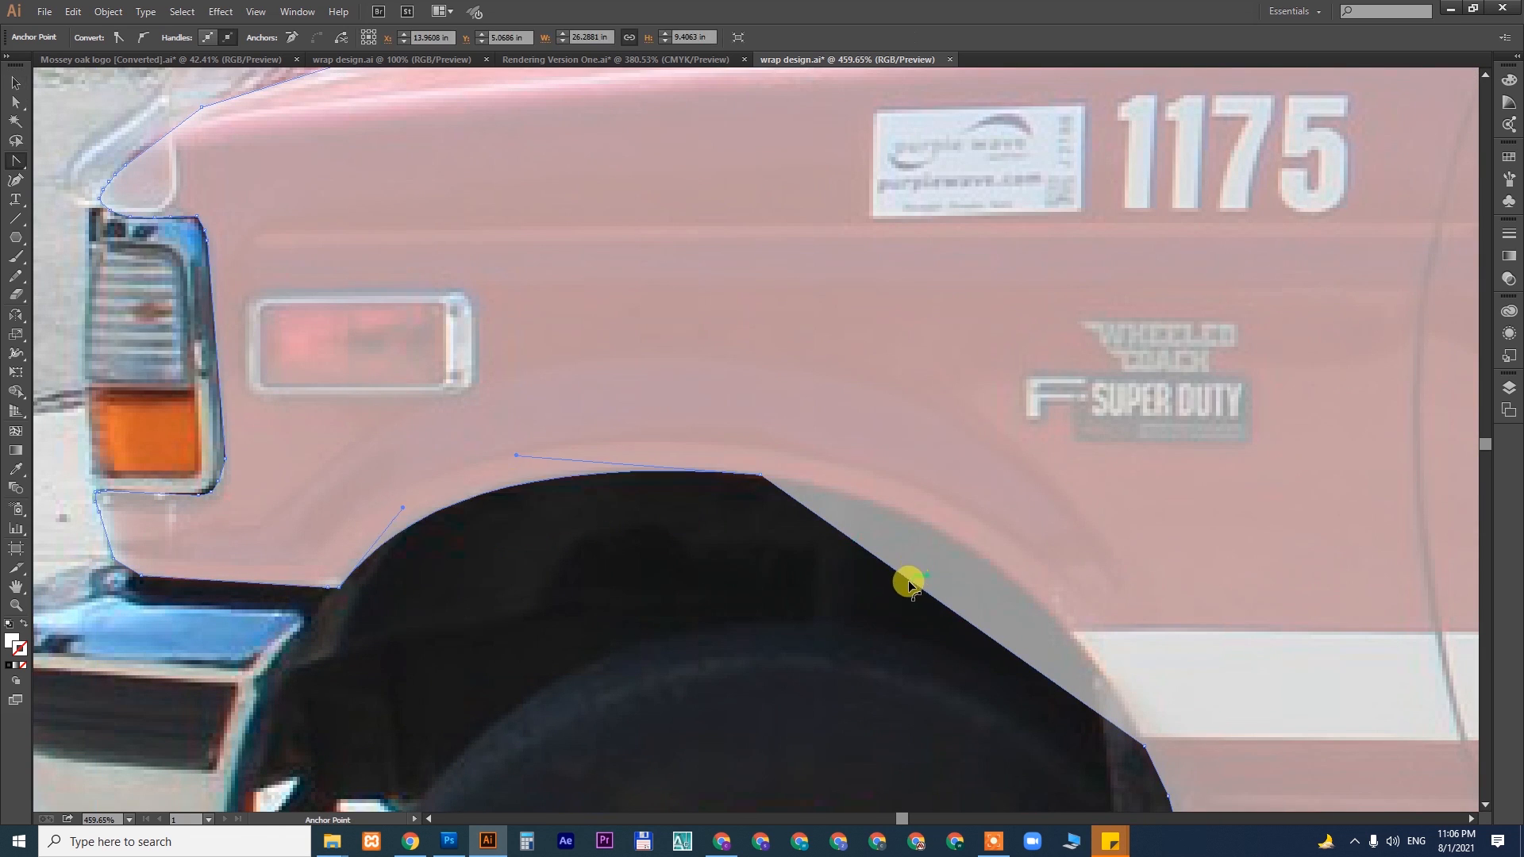
left_click_drag(905, 578, 979, 550)
- Bend the straight segments around the rear wheel into curves that follow the wheel arch down to the running board
left_click_drag(879, 461, 581, 327)
left_click_drag(881, 354, 182, 405)
left_click_drag(956, 432, 368, 433)
left_click_drag(1032, 389, 89, 401)
left_click_drag(895, 365, 241, 384)
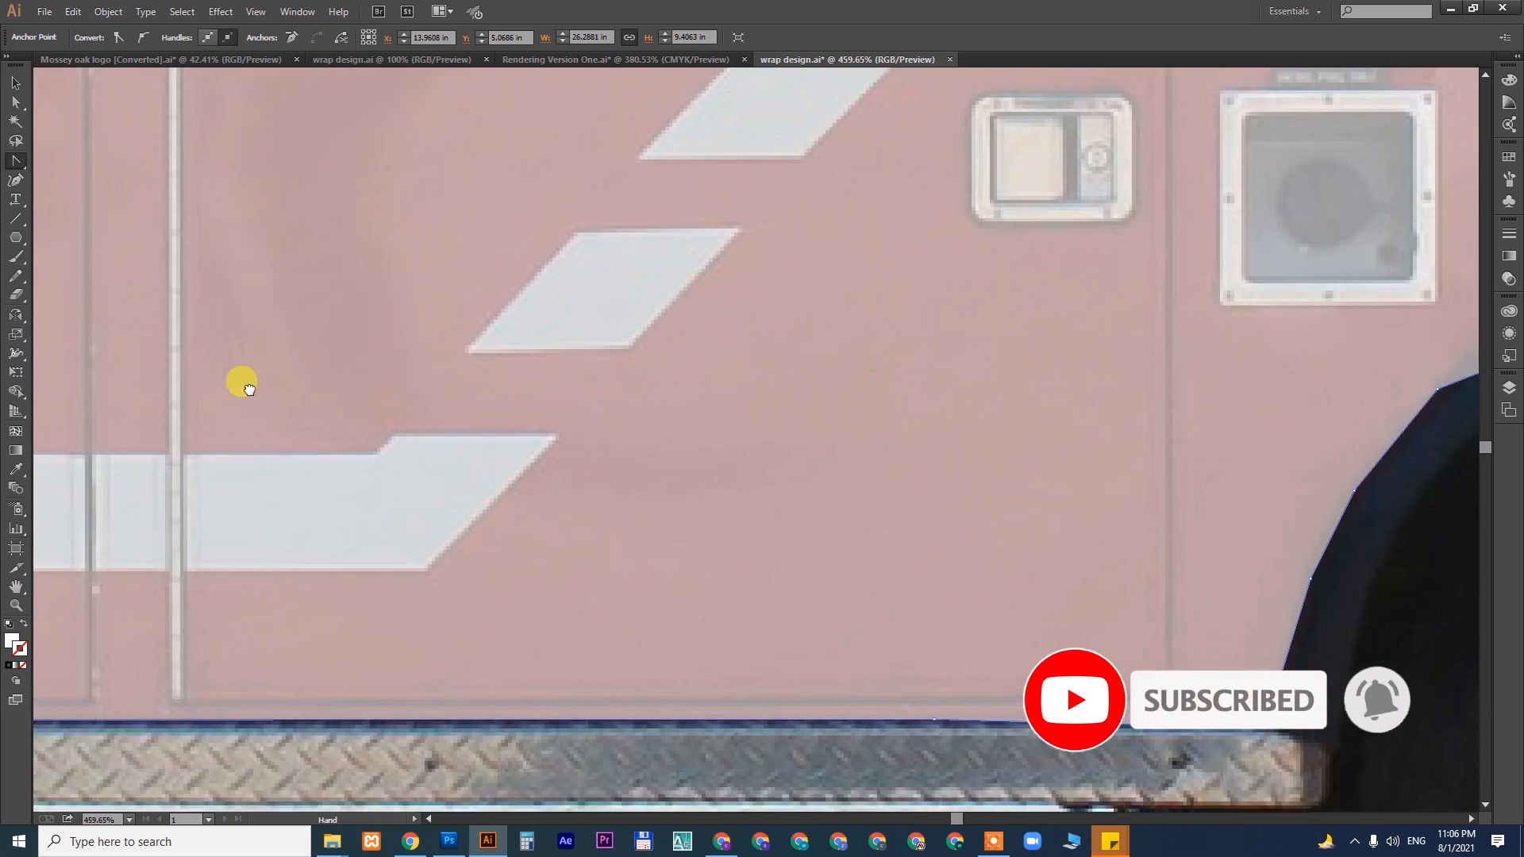
left_click_drag(1428, 254, 556, 335)
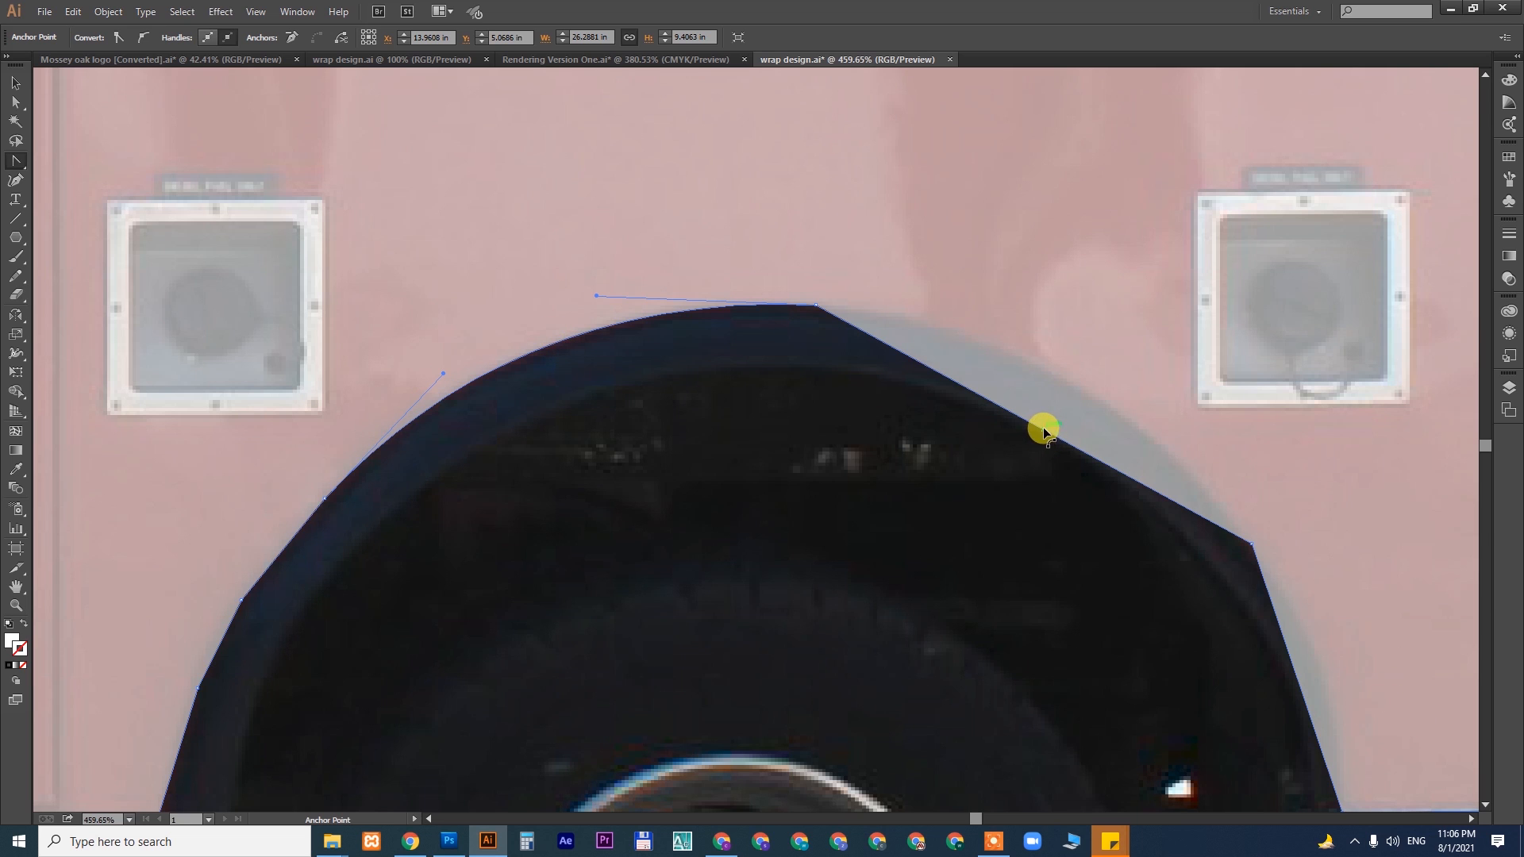
left_click_drag(1043, 429, 1080, 383)
left_click_drag(1303, 607, 655, 413)
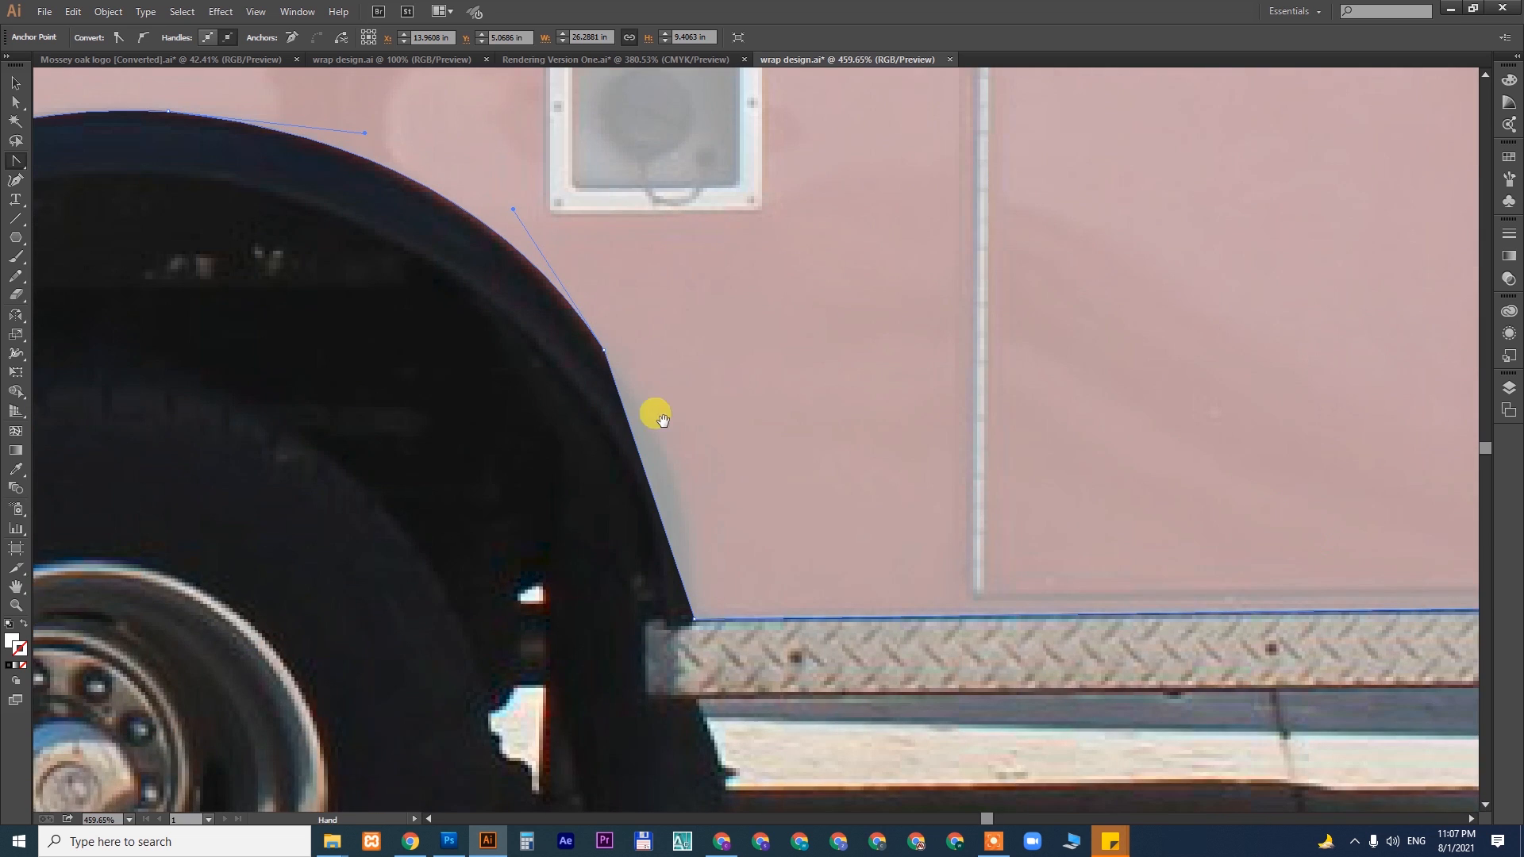
left_click_drag(644, 472, 670, 463)
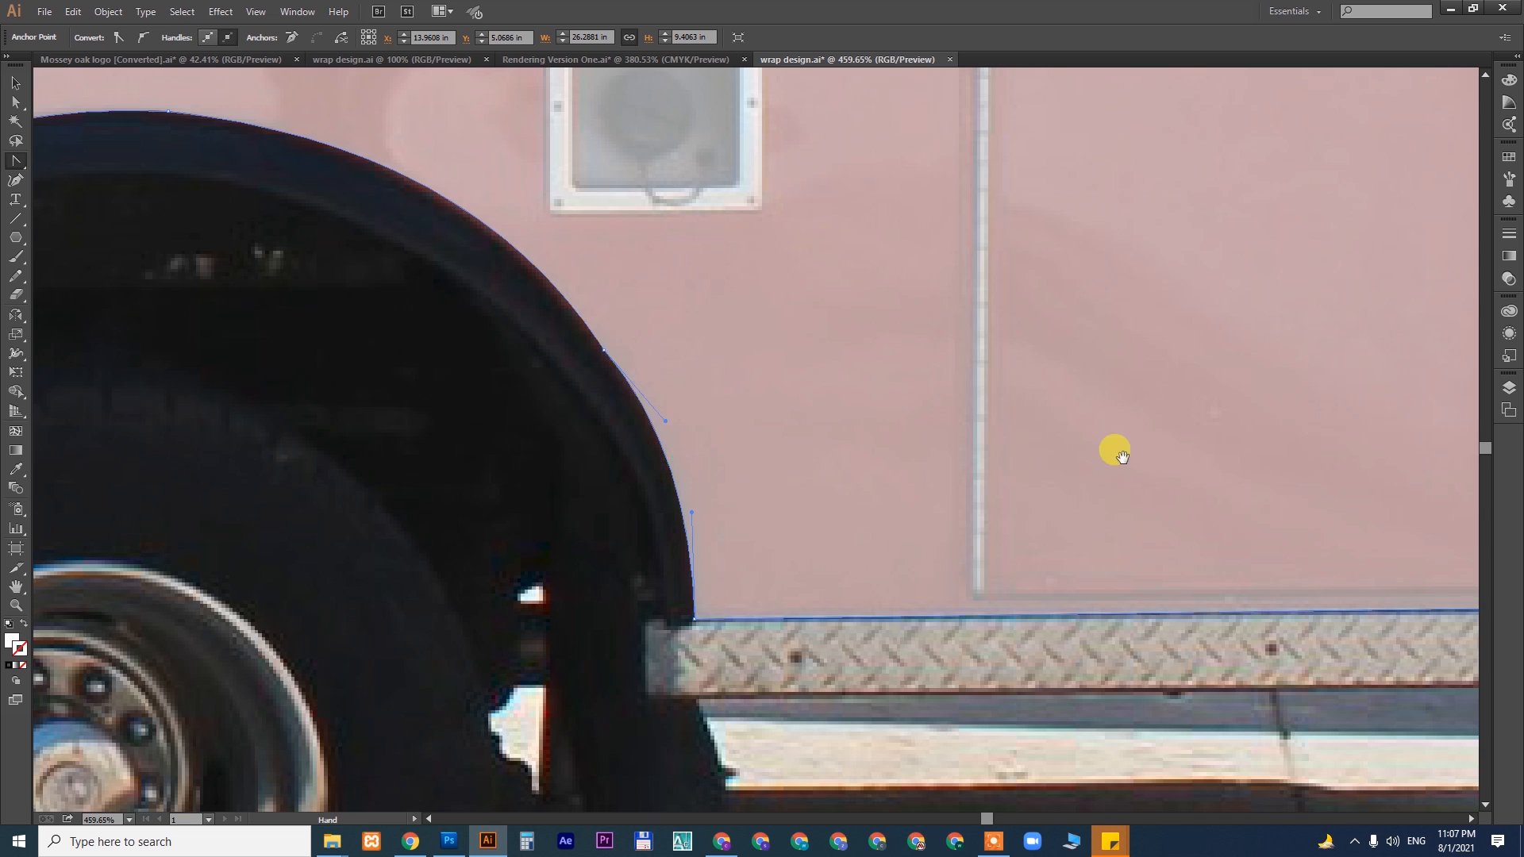
- Inspect the traced outline along the rear running board, rear edge and roof of the box, then back to the cab
left_click_drag(1388, 419, 576, 446)
left_click_drag(1019, 447, 493, 448)
left_click_drag(593, 255, 809, 608)
left_click_drag(535, 80, 711, 762)
left_click_drag(701, 323, 734, 754)
left_click_drag(718, 312, 692, 371)
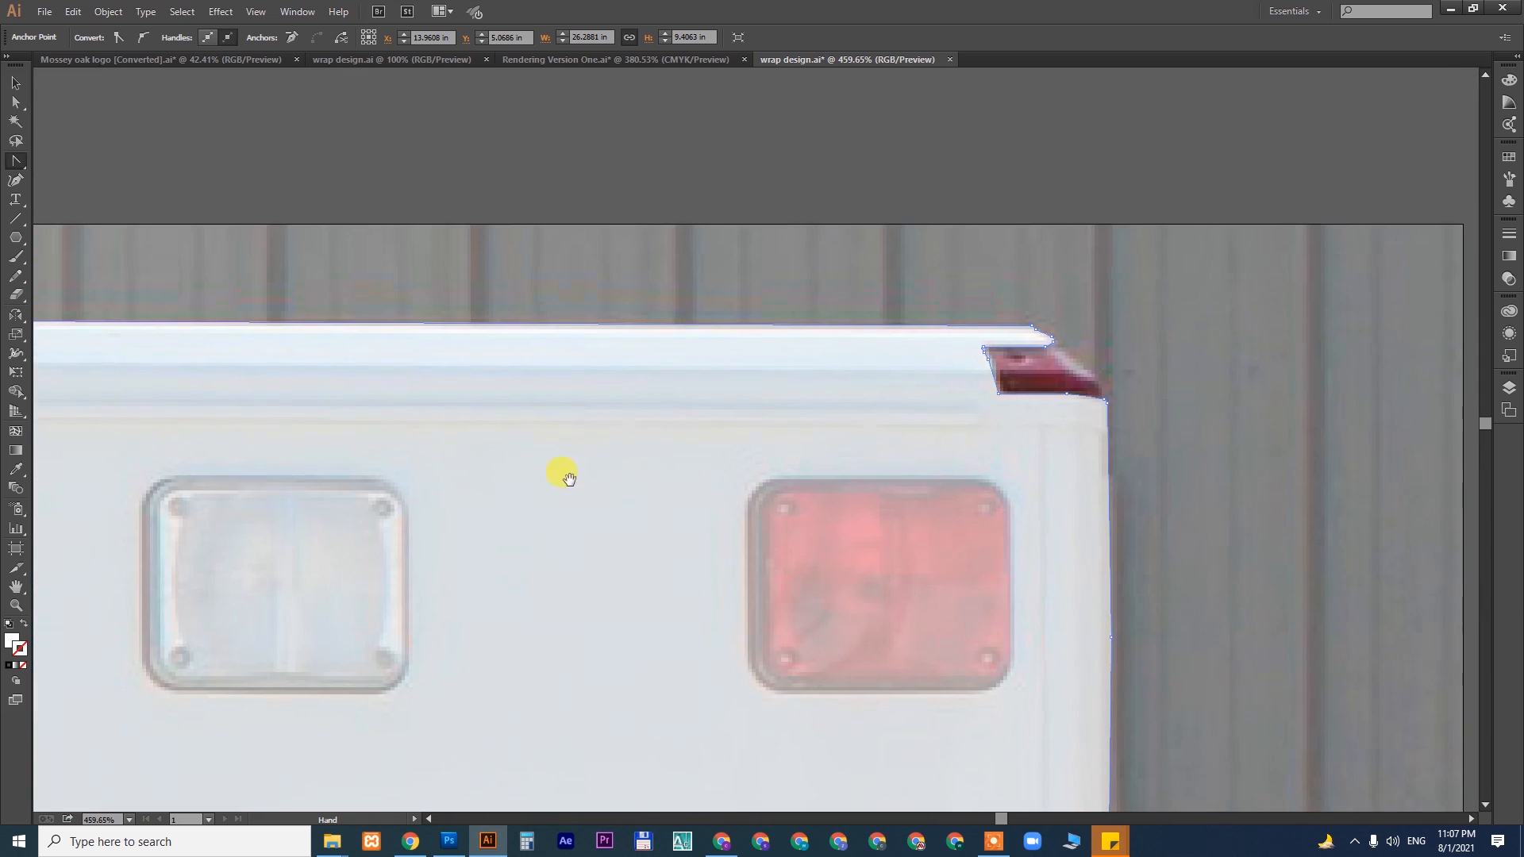
left_click_drag(607, 450, 1175, 427)
left_click_drag(587, 357, 977, 349)
left_click_drag(600, 361, 1048, 356)
left_click_drag(680, 357, 1341, 343)
left_click_drag(583, 366, 1001, 360)
left_click_drag(640, 356, 1000, 341)
left_click_drag(677, 294, 1060, 301)
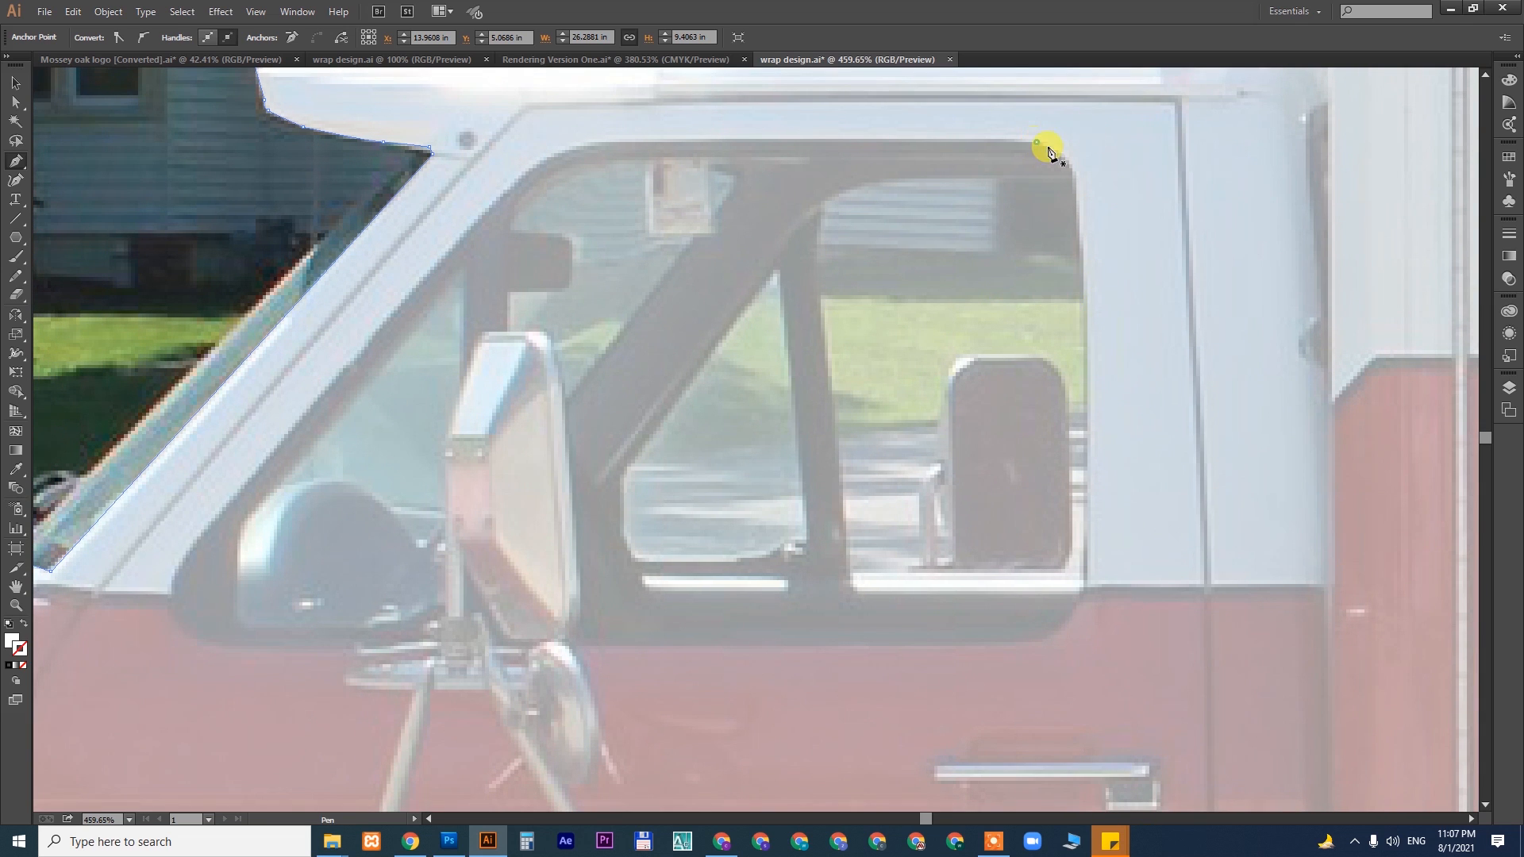
- Trace the cab door window with the Pen tool, from its upper rear corner along the rear and lower edges to the front corner
left_click_drag(1045, 146, 1067, 164)
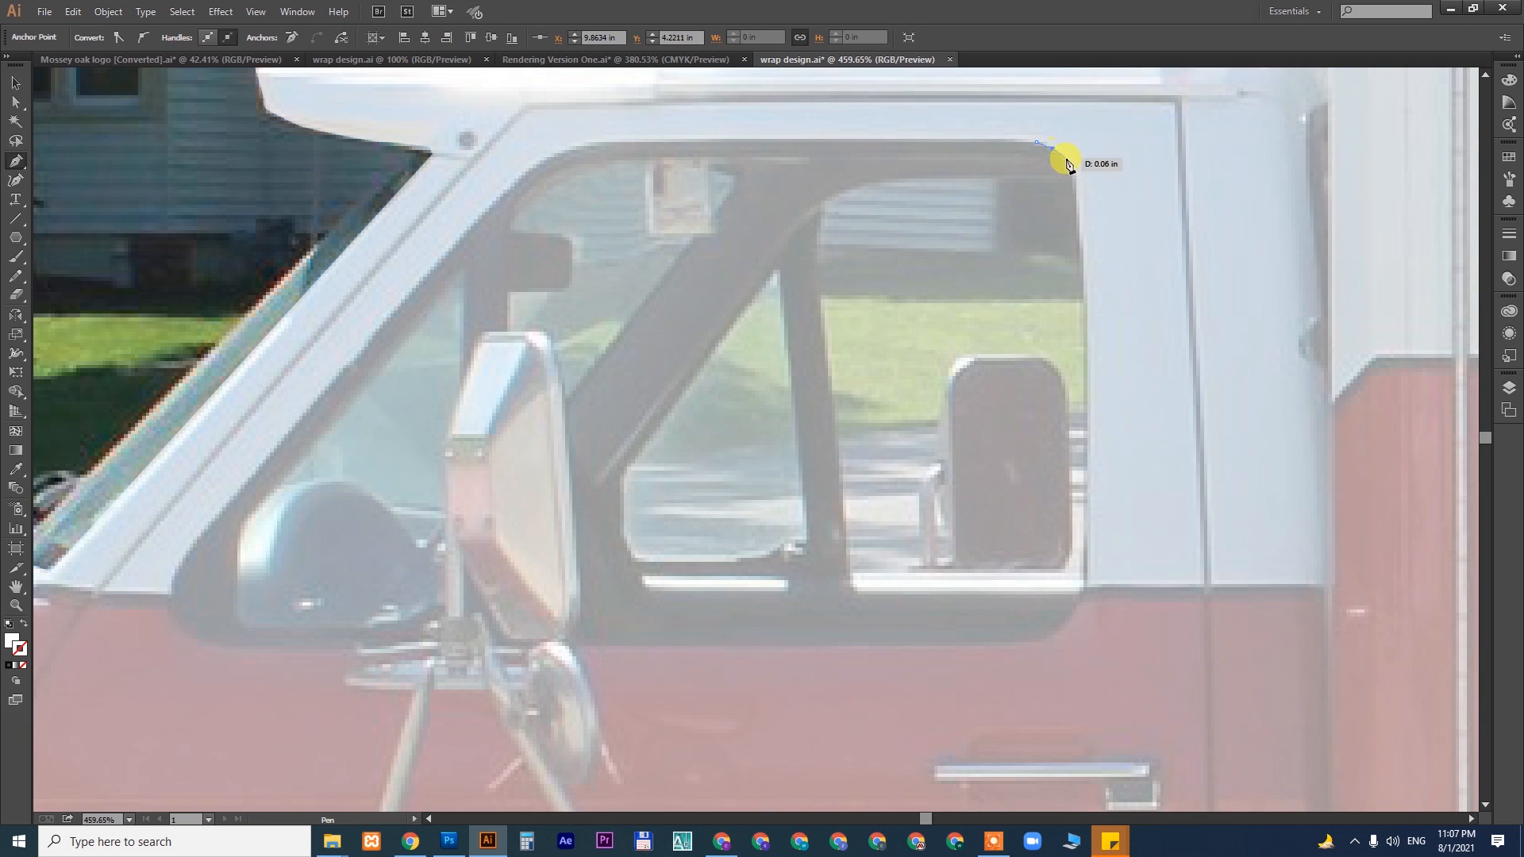
left_click(1087, 587)
left_click(1068, 623)
left_click(1043, 639)
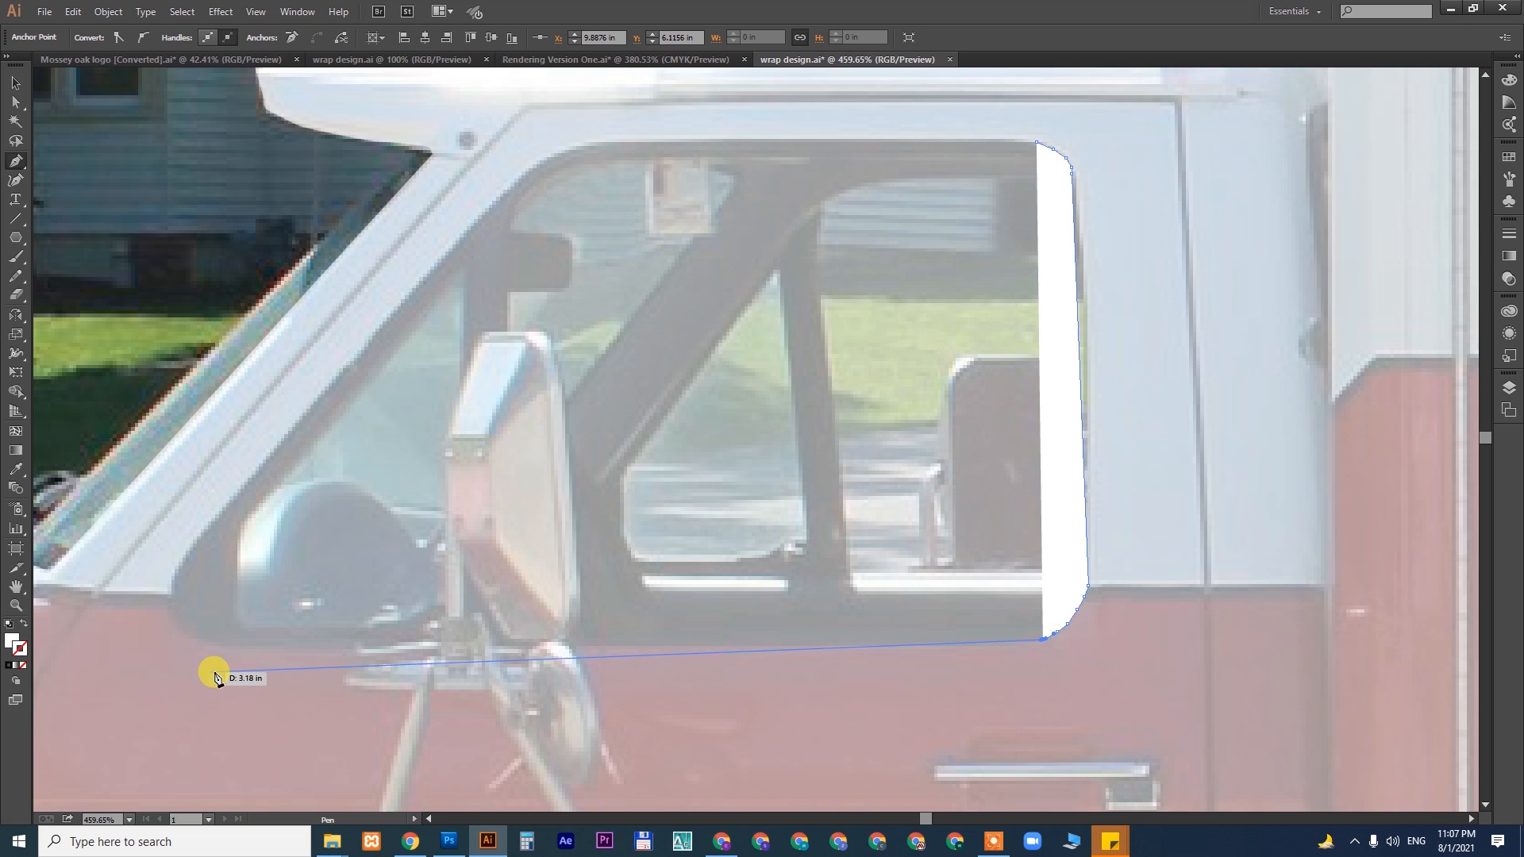
left_click(238, 648)
left_click(188, 636)
left_click(172, 607)
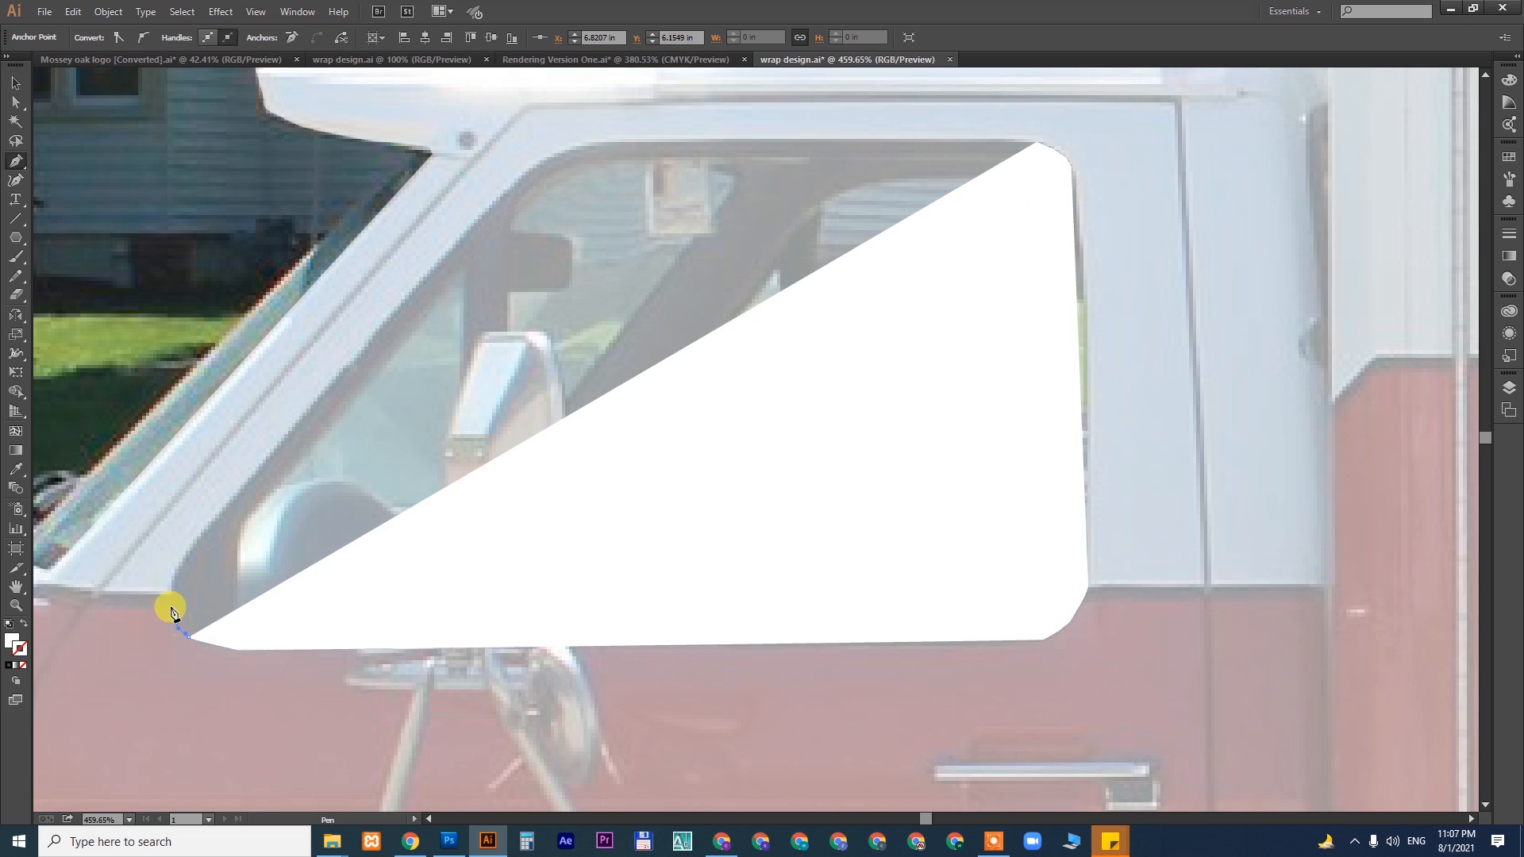
left_click(170, 585)
left_click(178, 562)
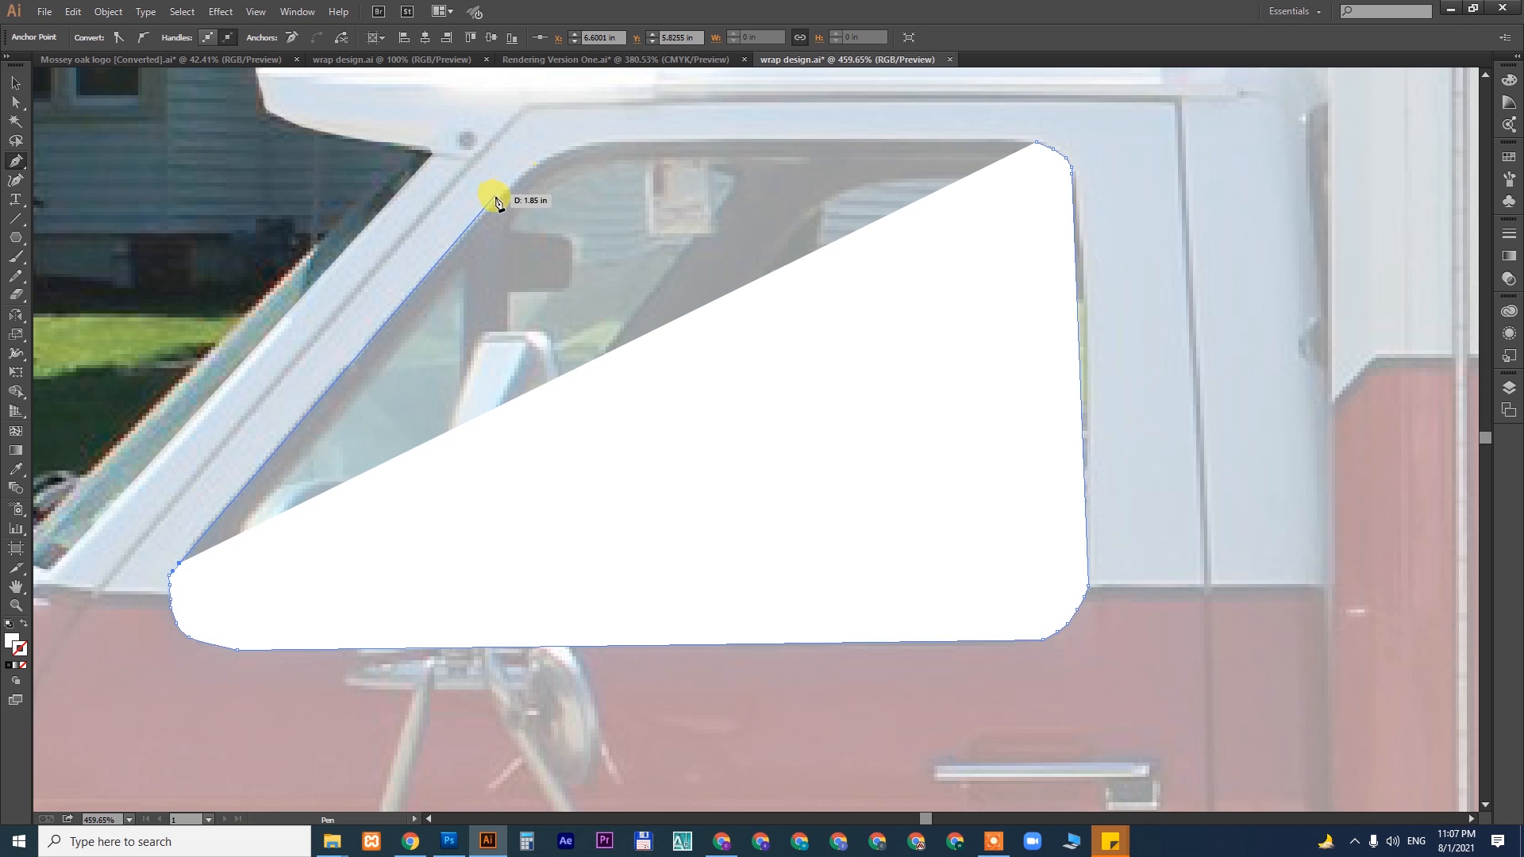
- Trace the window's slanted front edge and upper edge, closing the shape at its starting point
left_click(547, 156)
left_click(571, 149)
left_click(591, 147)
left_click(628, 142)
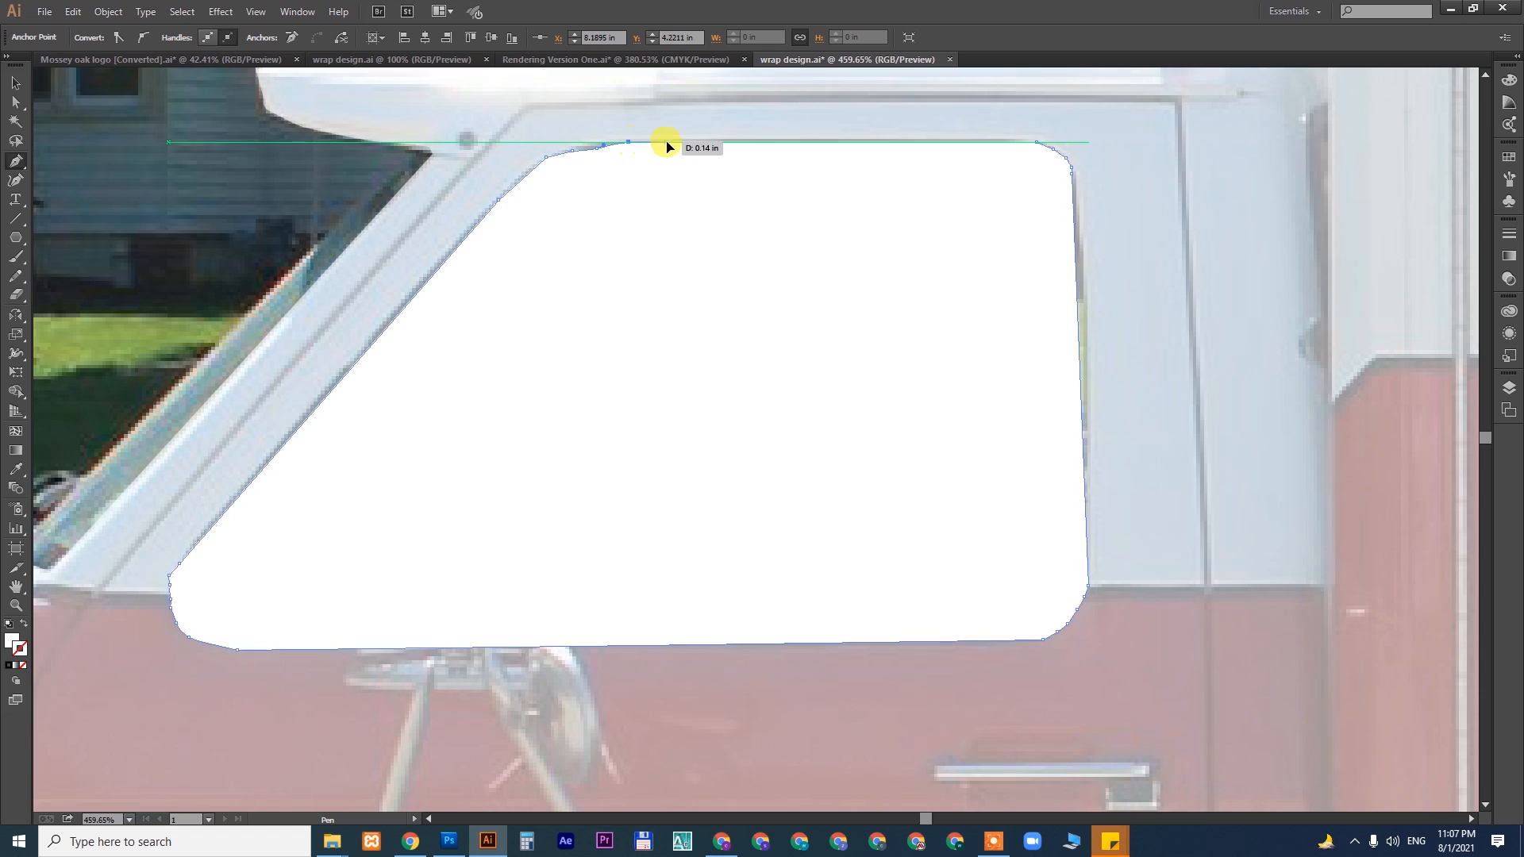
left_click(666, 141)
left_click(1036, 144)
- Bow the rear edge of the window shape slightly outward to match the door frame
key("v")
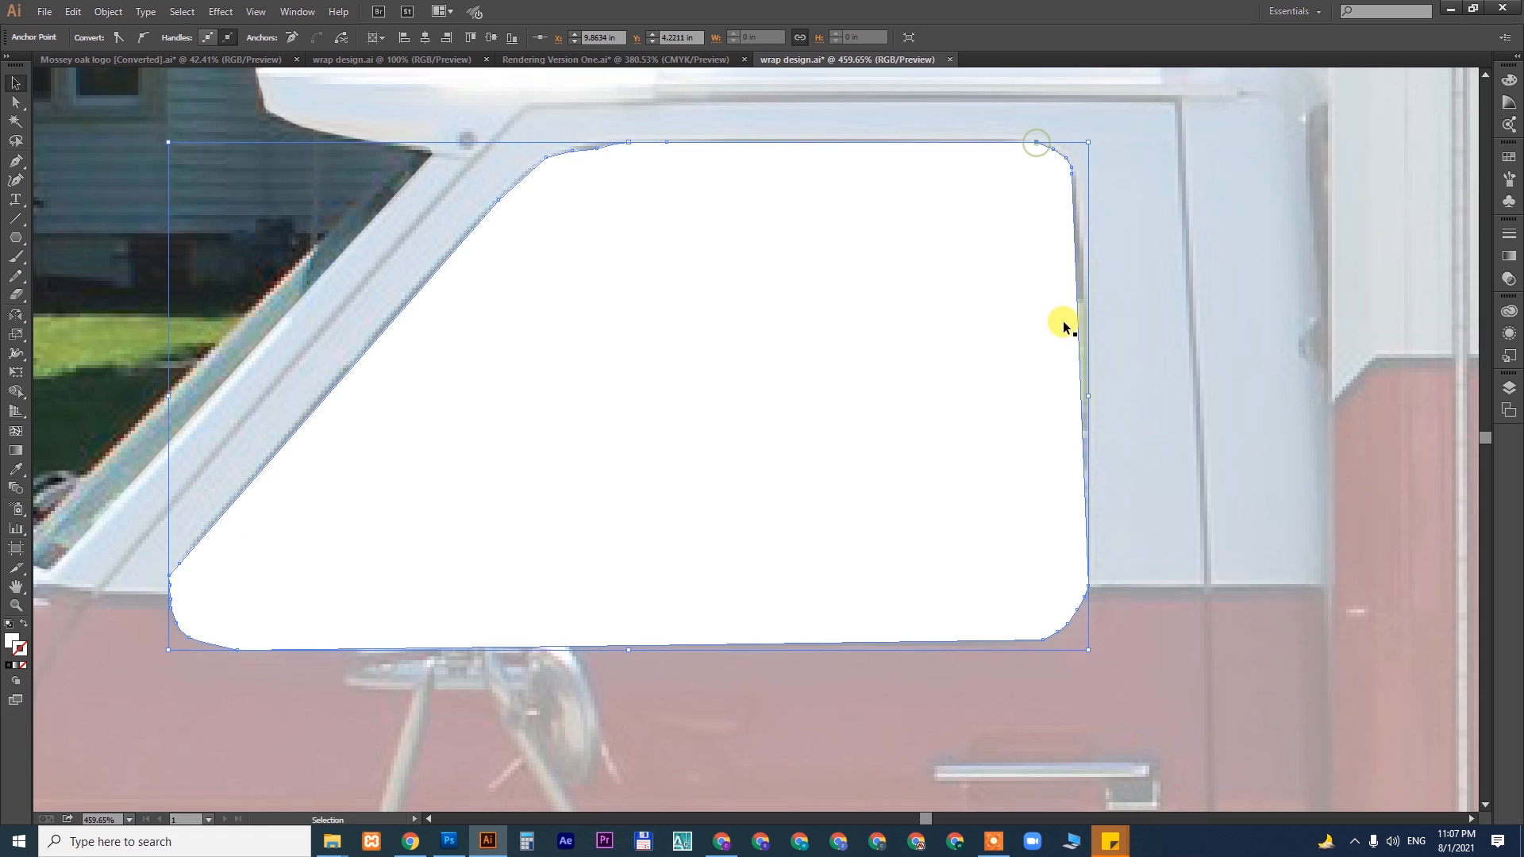
key("shift+c")
left_click_drag(1077, 327, 1090, 328)
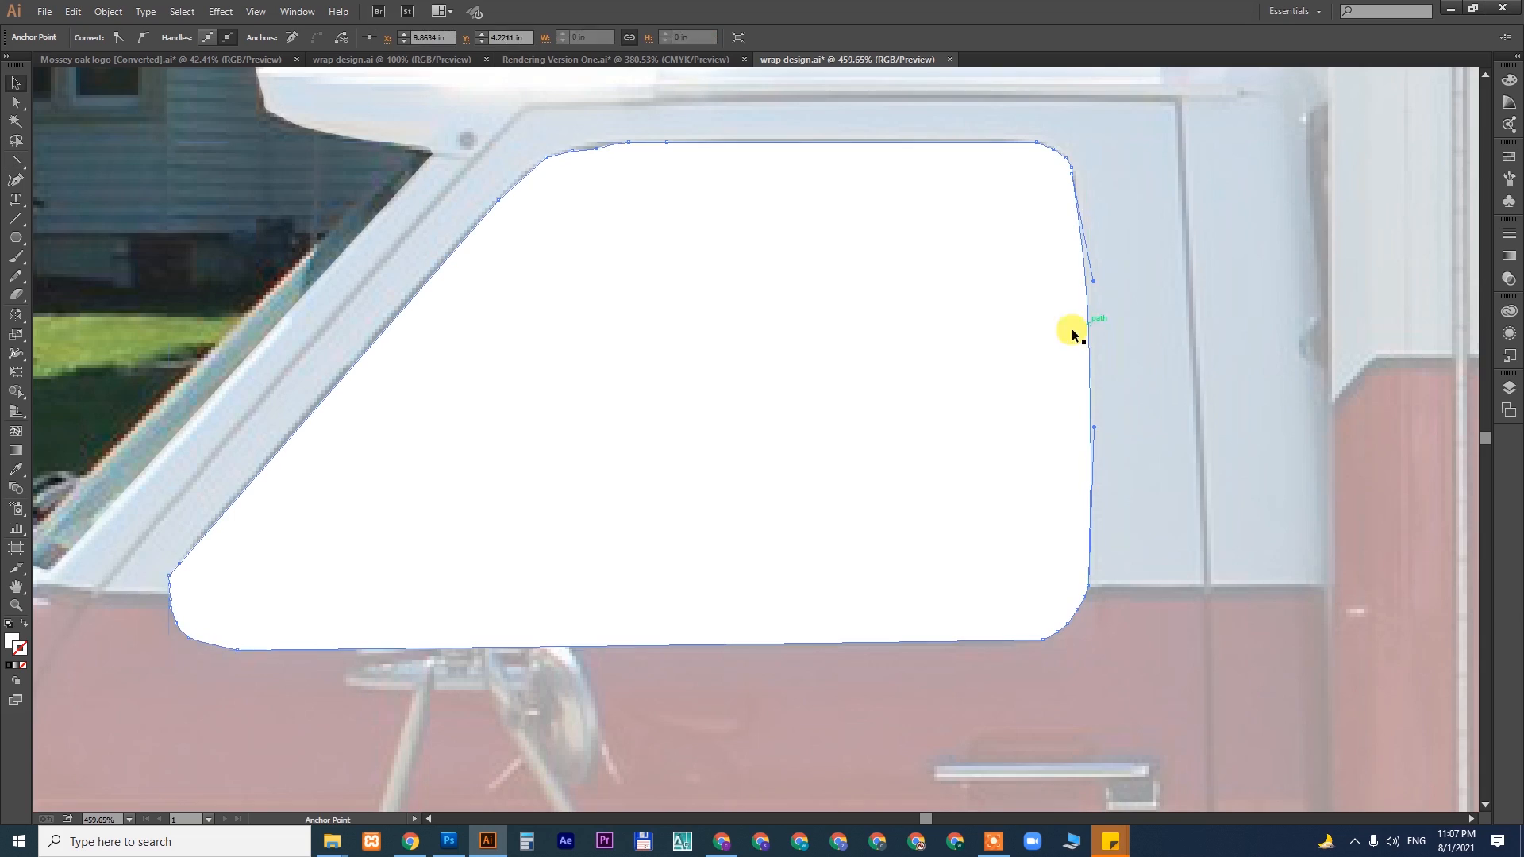
- Cut the window shape out of the vehicle body shape with the Shape Builder tool
key("v")
left_click(1170, 290, "shift")
key("shift+m")
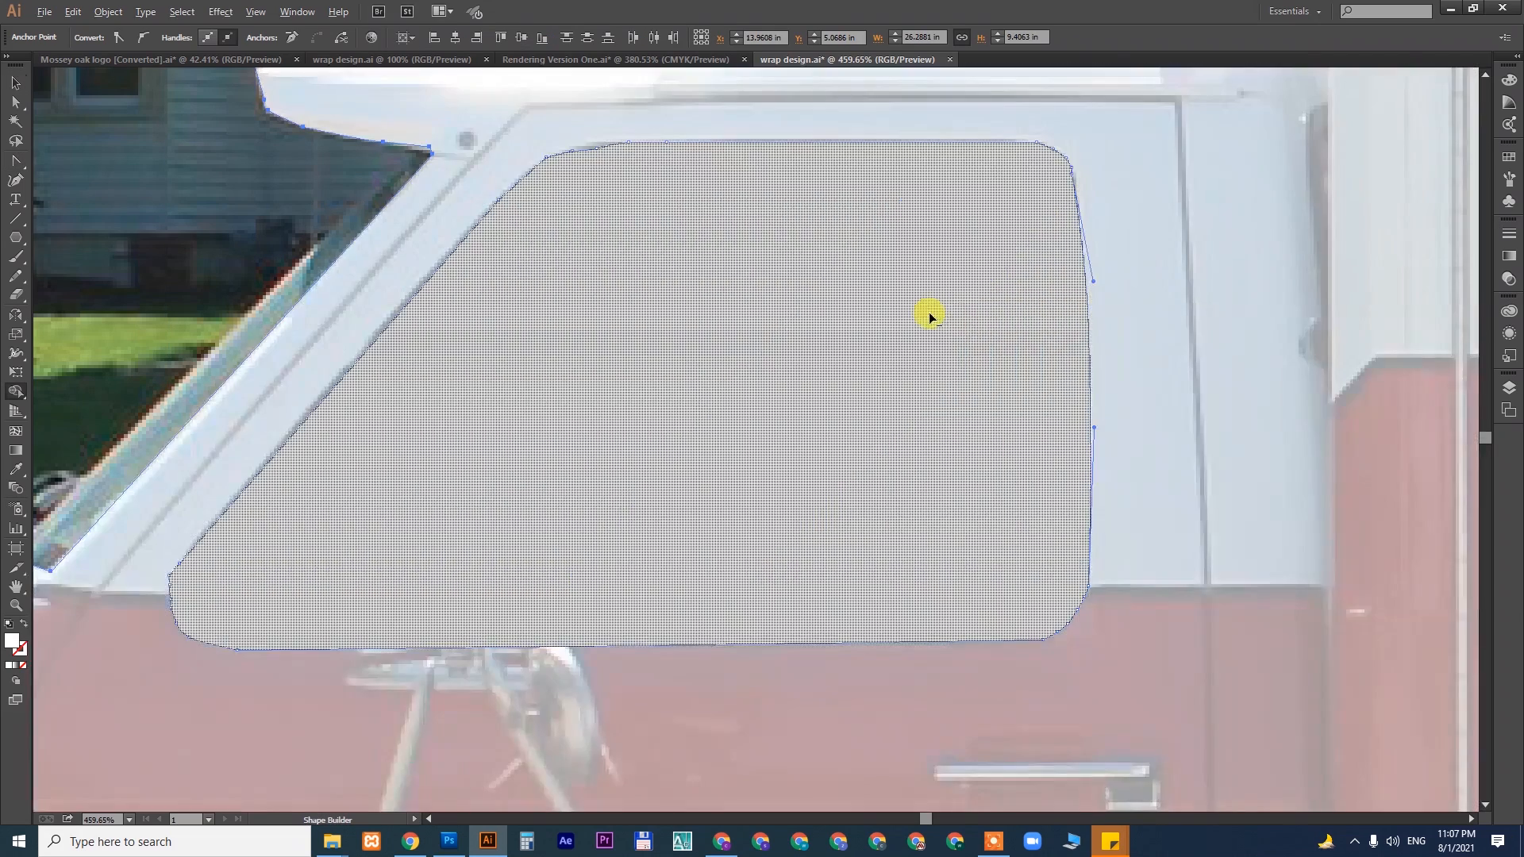
left_click(928, 312, "alt")
key("v")
- Try the vehicle body shape at 100% and 30% opacity, inspecting the photo's side lights through it
scroll(1173, 315, "down", 8)
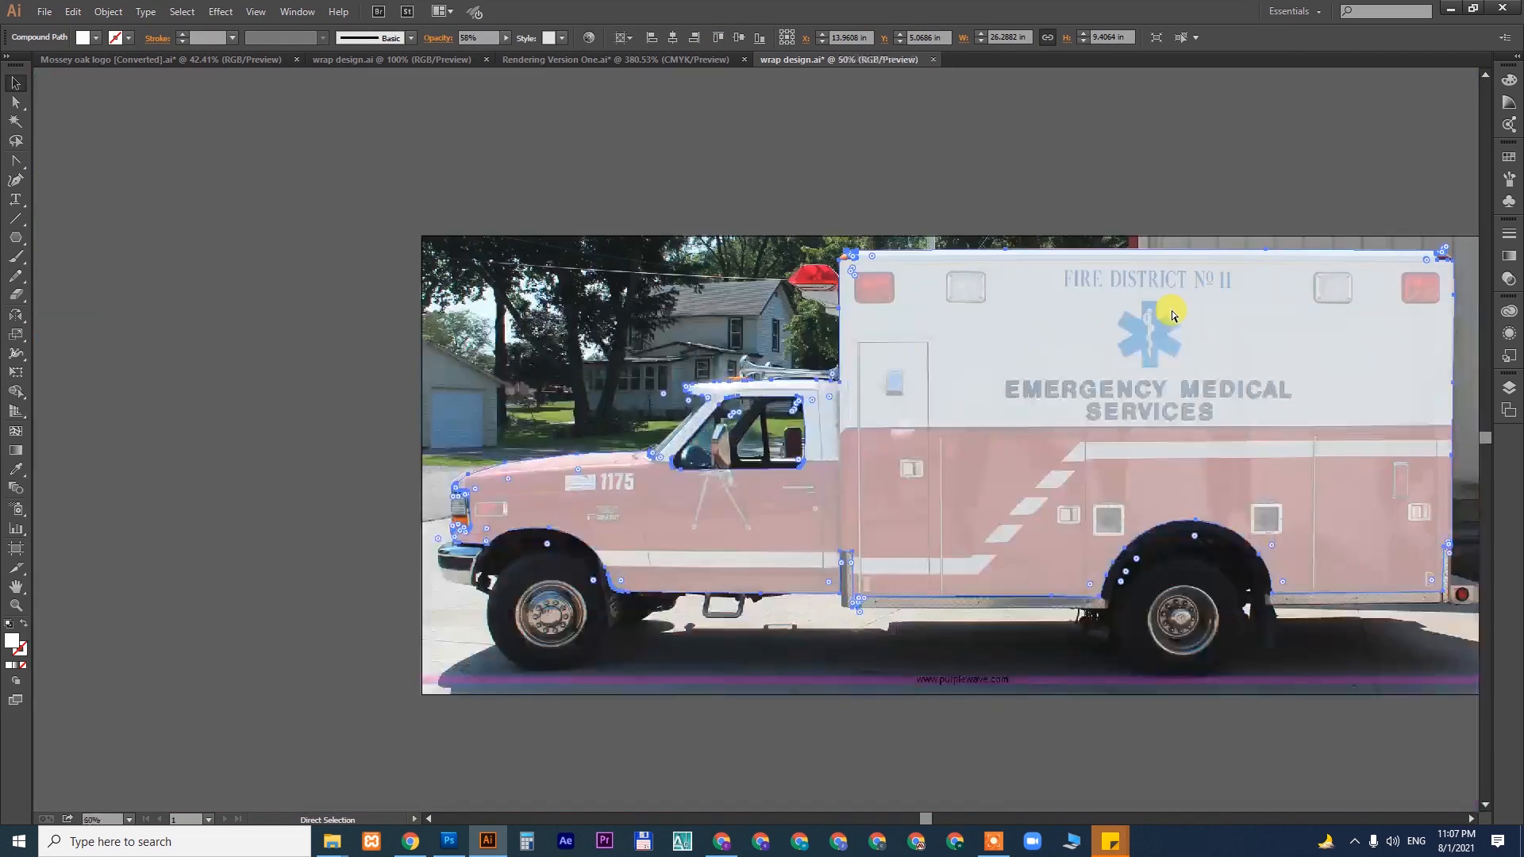
left_click(1502, 281)
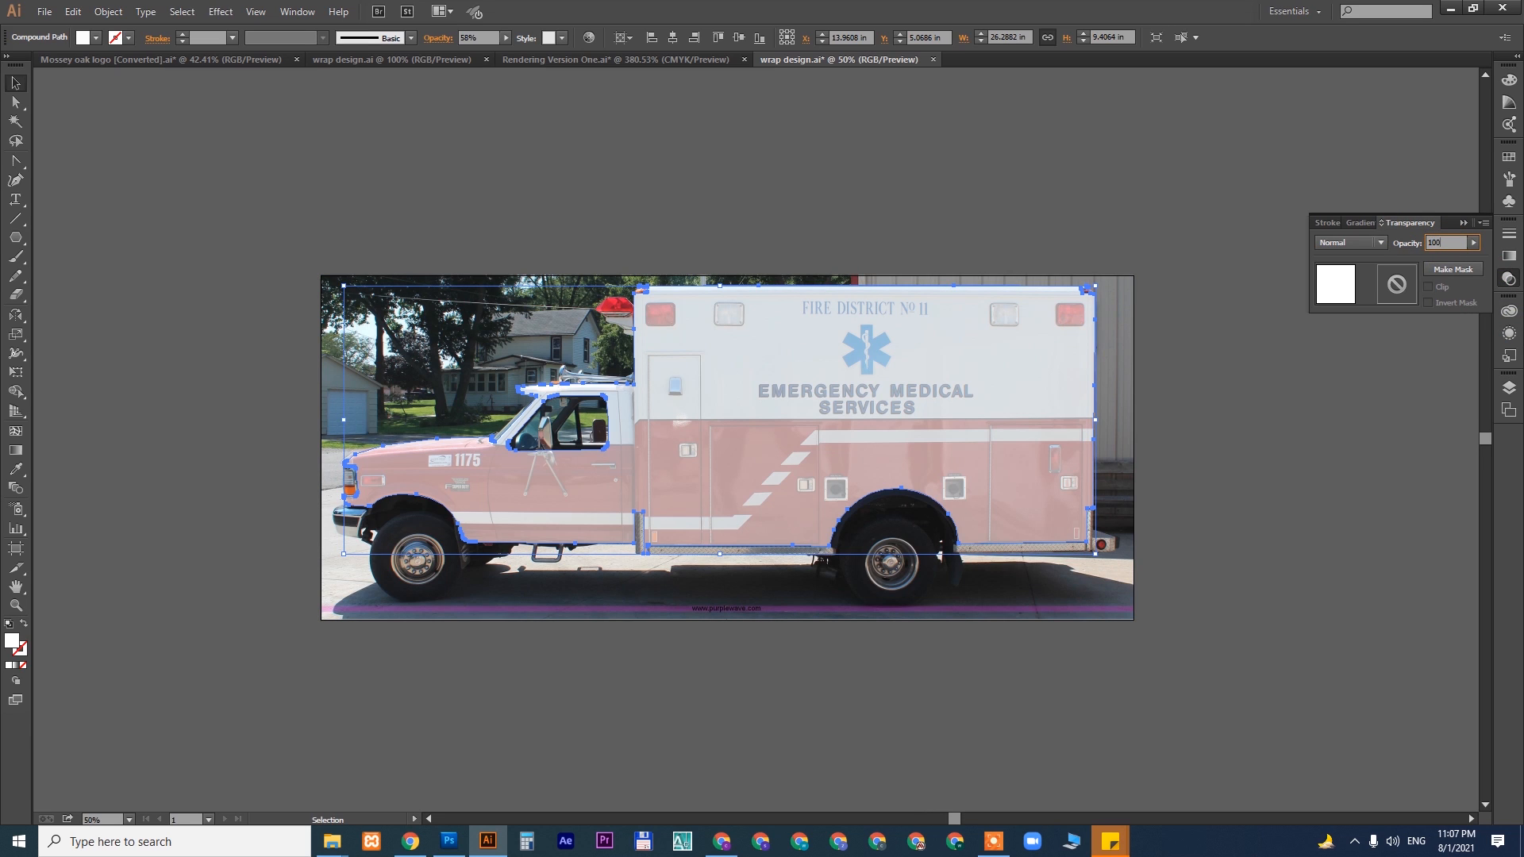
type("100")
left_click(1395, 223)
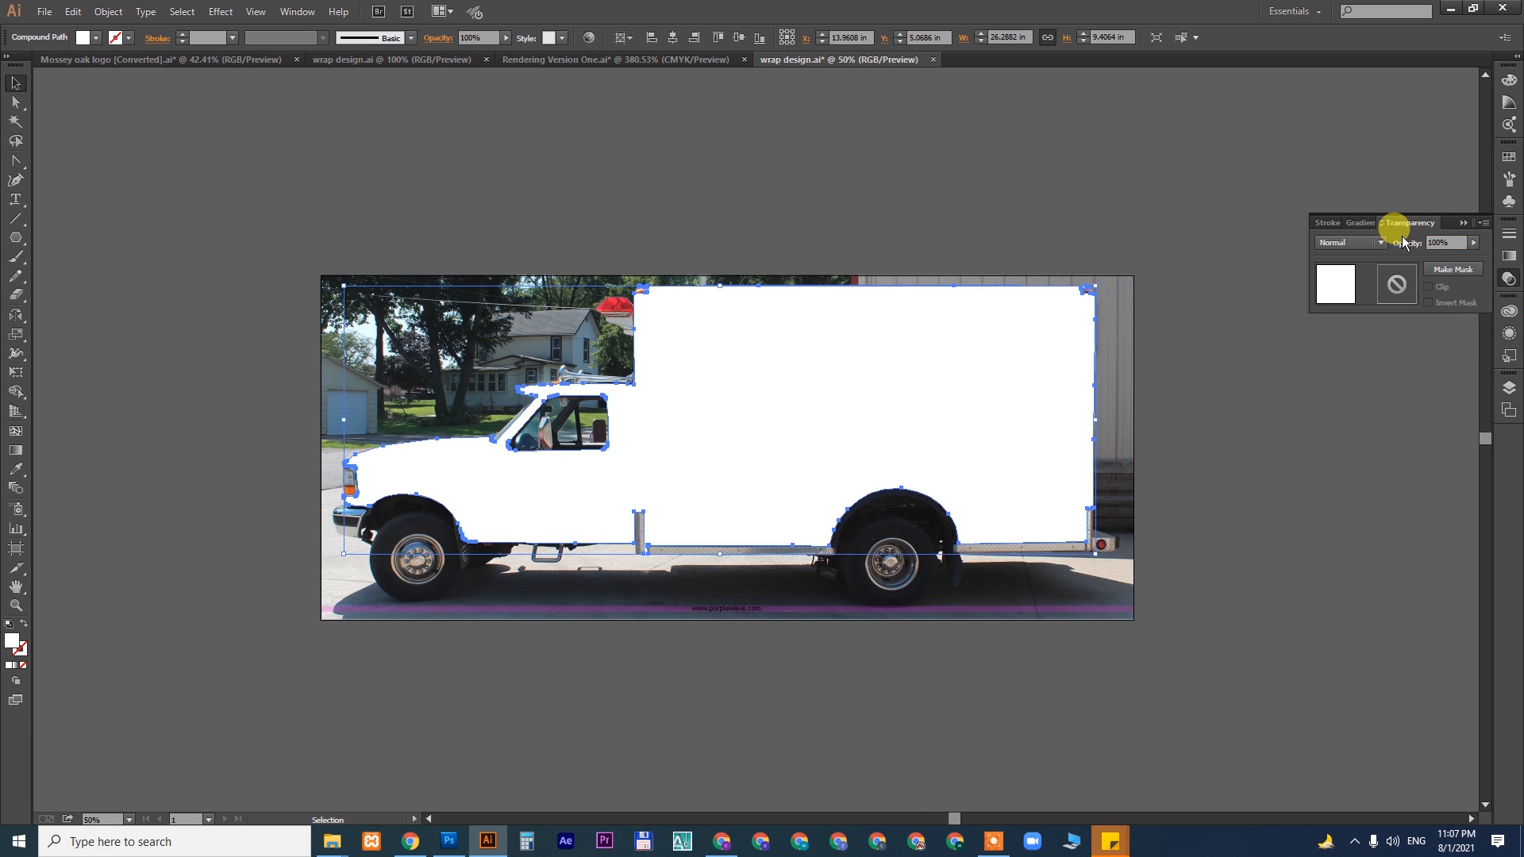
type("30")
left_click(1323, 225)
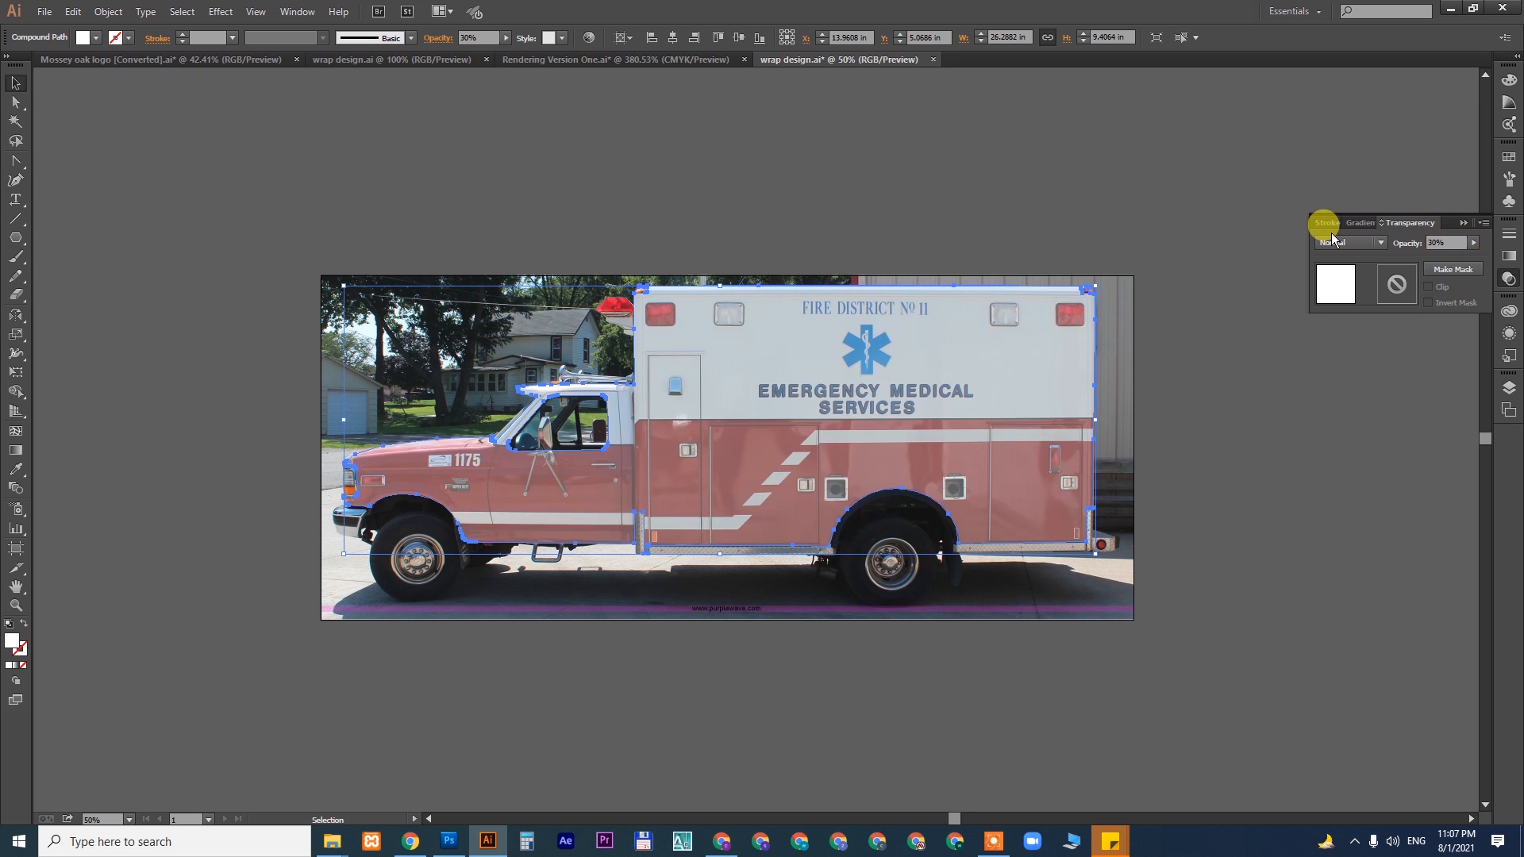
left_click(1229, 404)
left_click(926, 441)
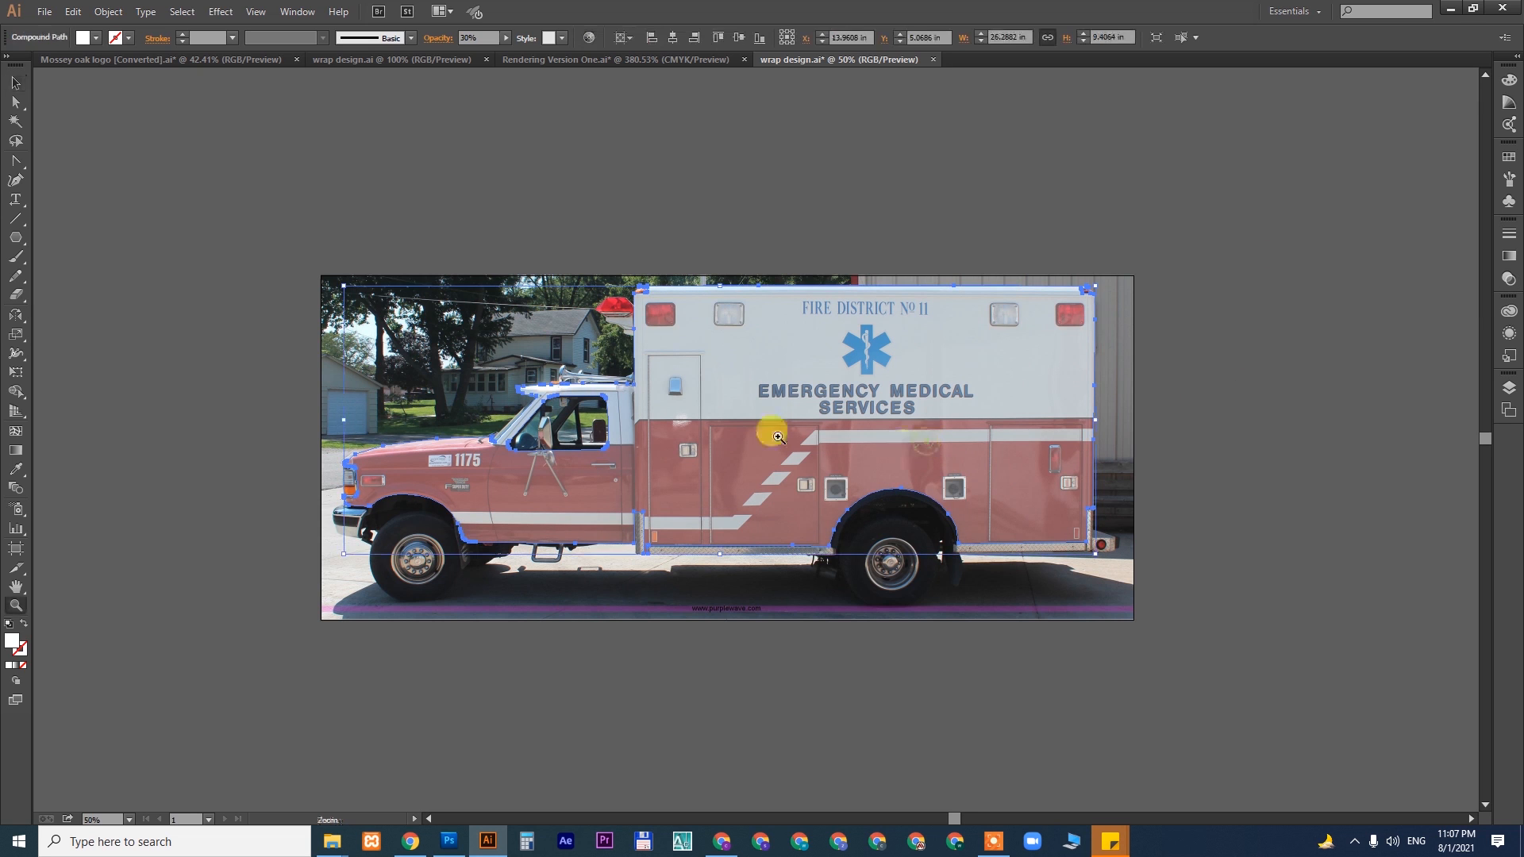
left_click_drag(573, 291, 647, 373)
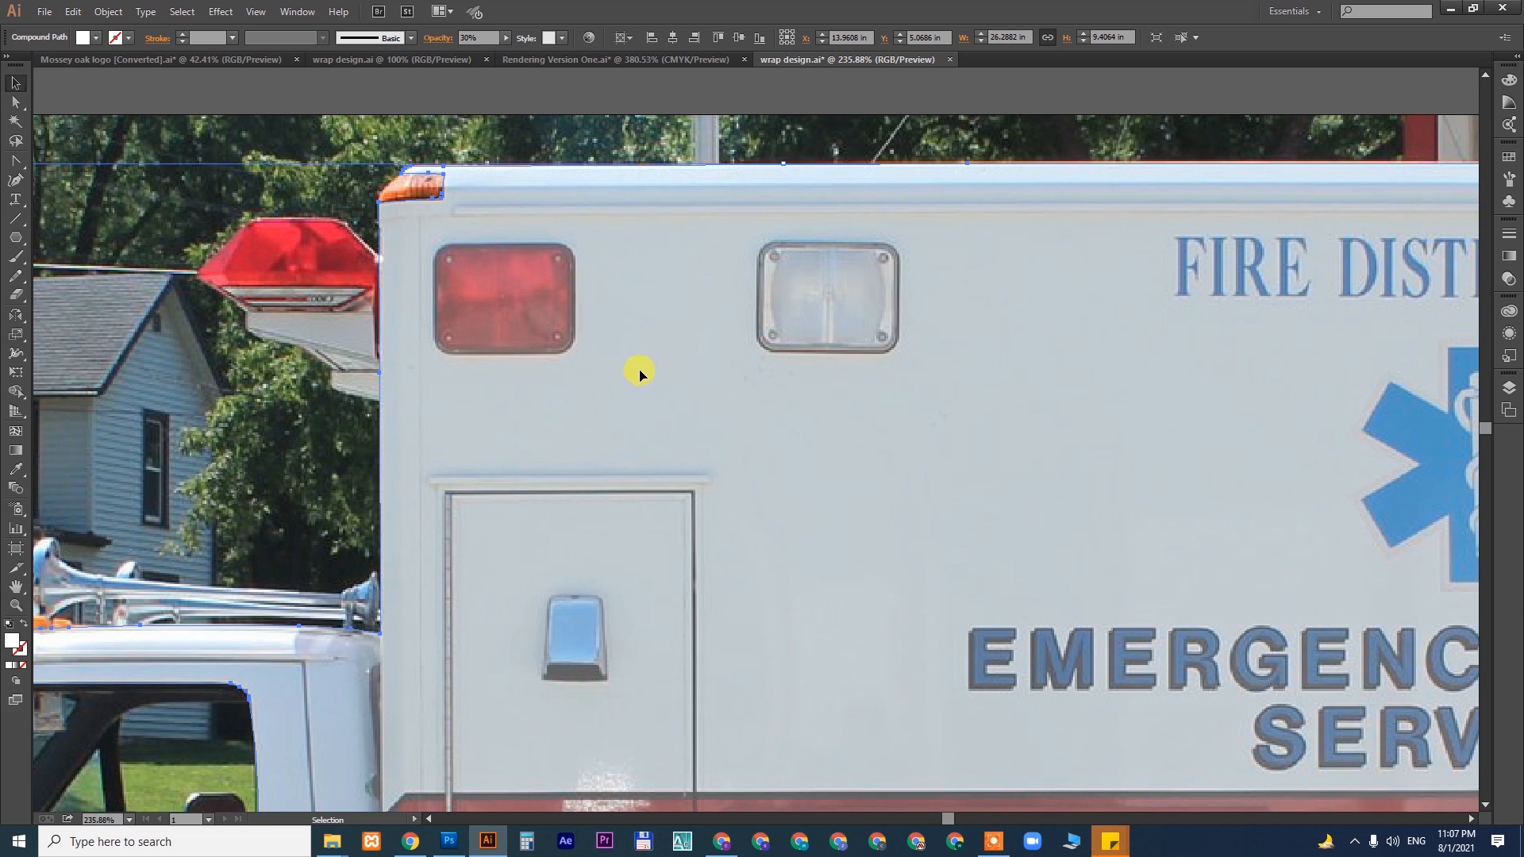
left_click_drag(415, 245, 810, 442)
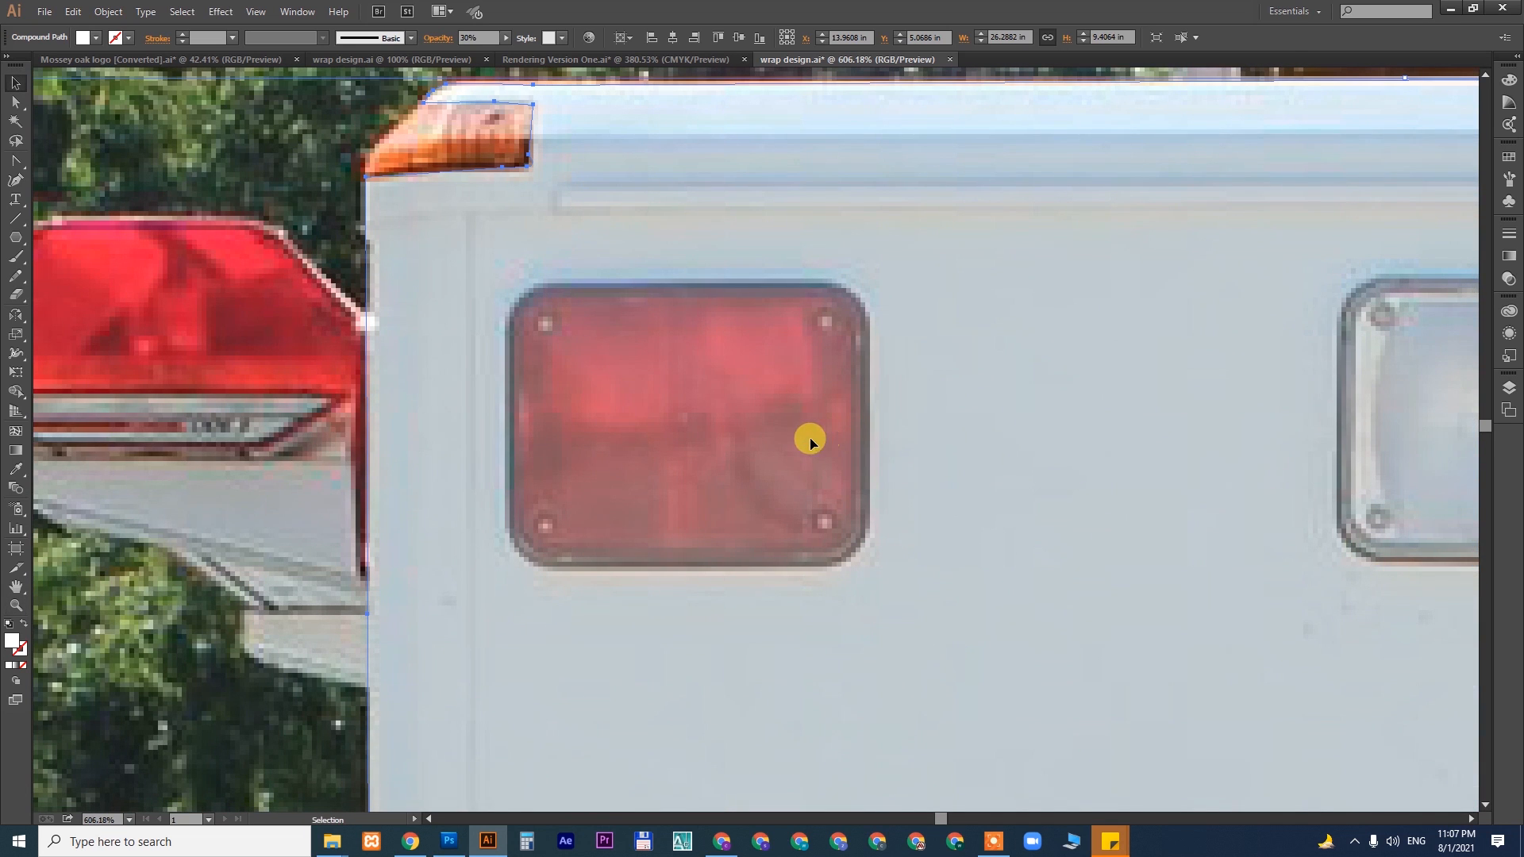
key("ctrl+0")
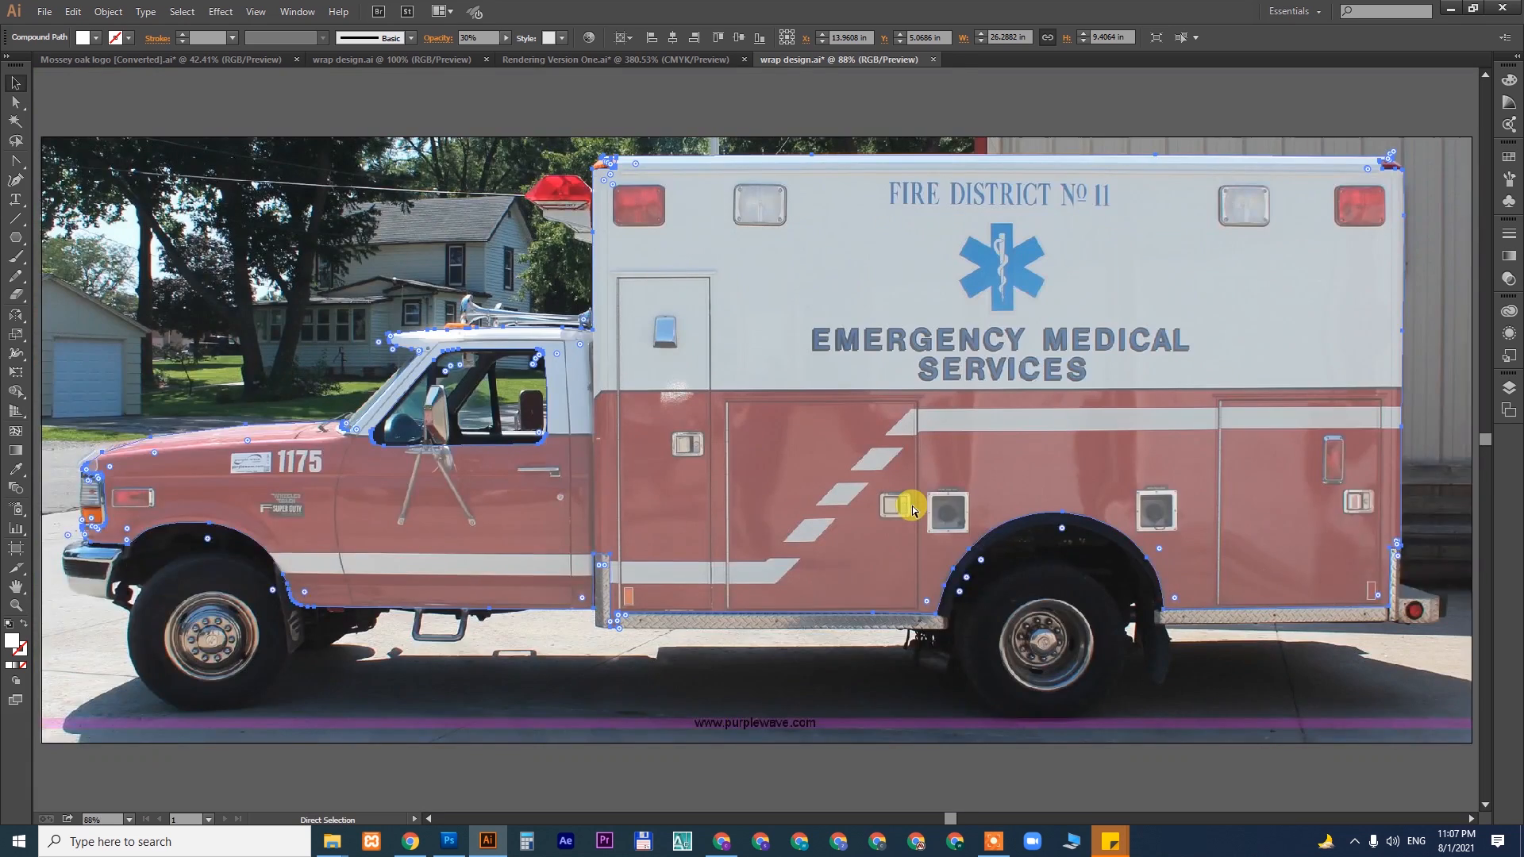
key("ctrl+minus")
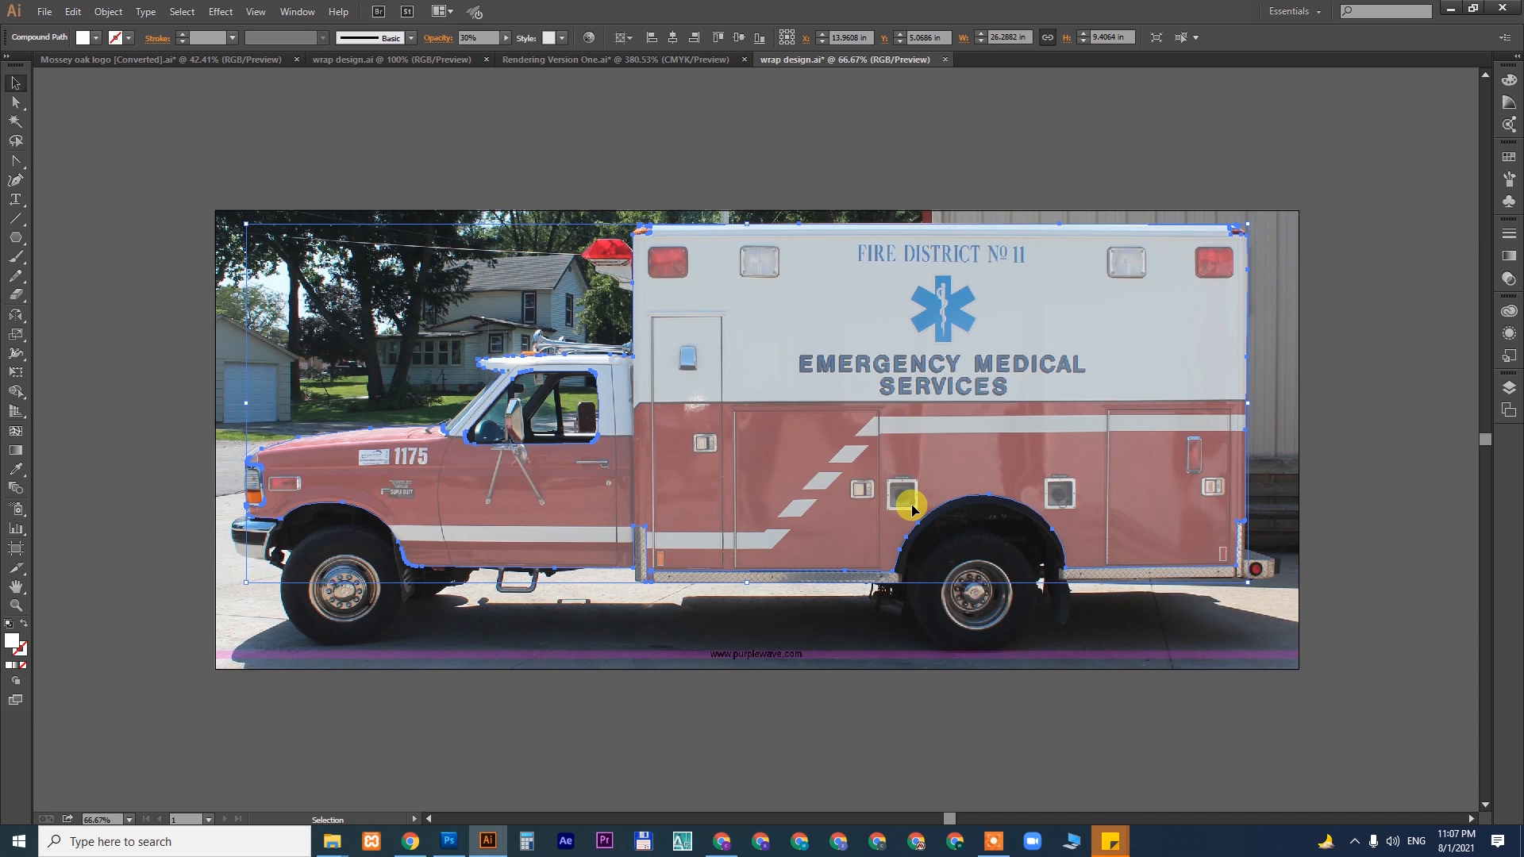
- Set the vehicle body shape's opacity to 50% and deselect it
left_click(1509, 333)
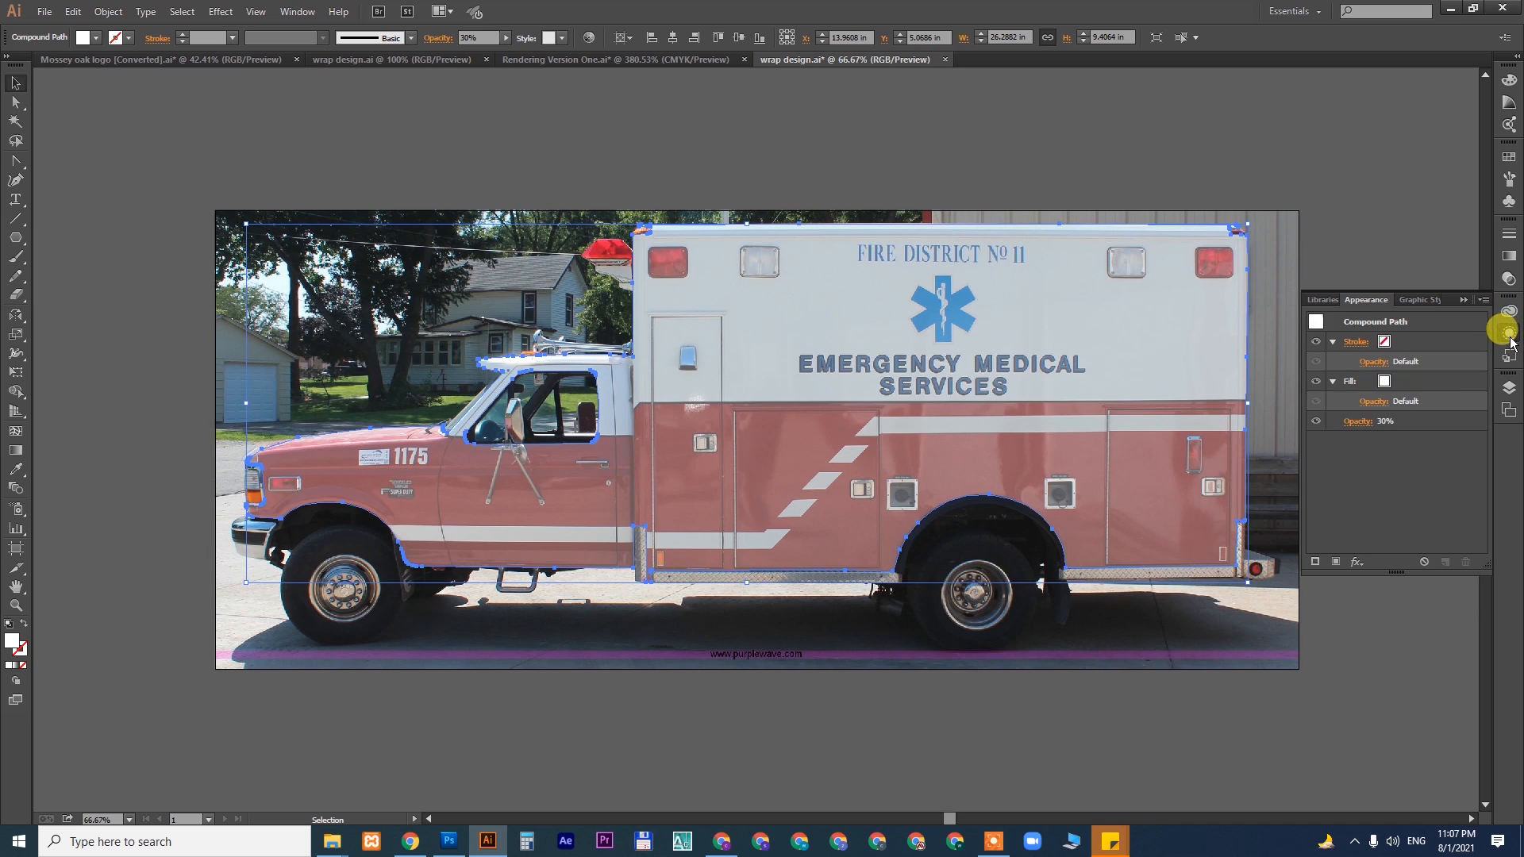
left_click(1509, 275)
type("1")
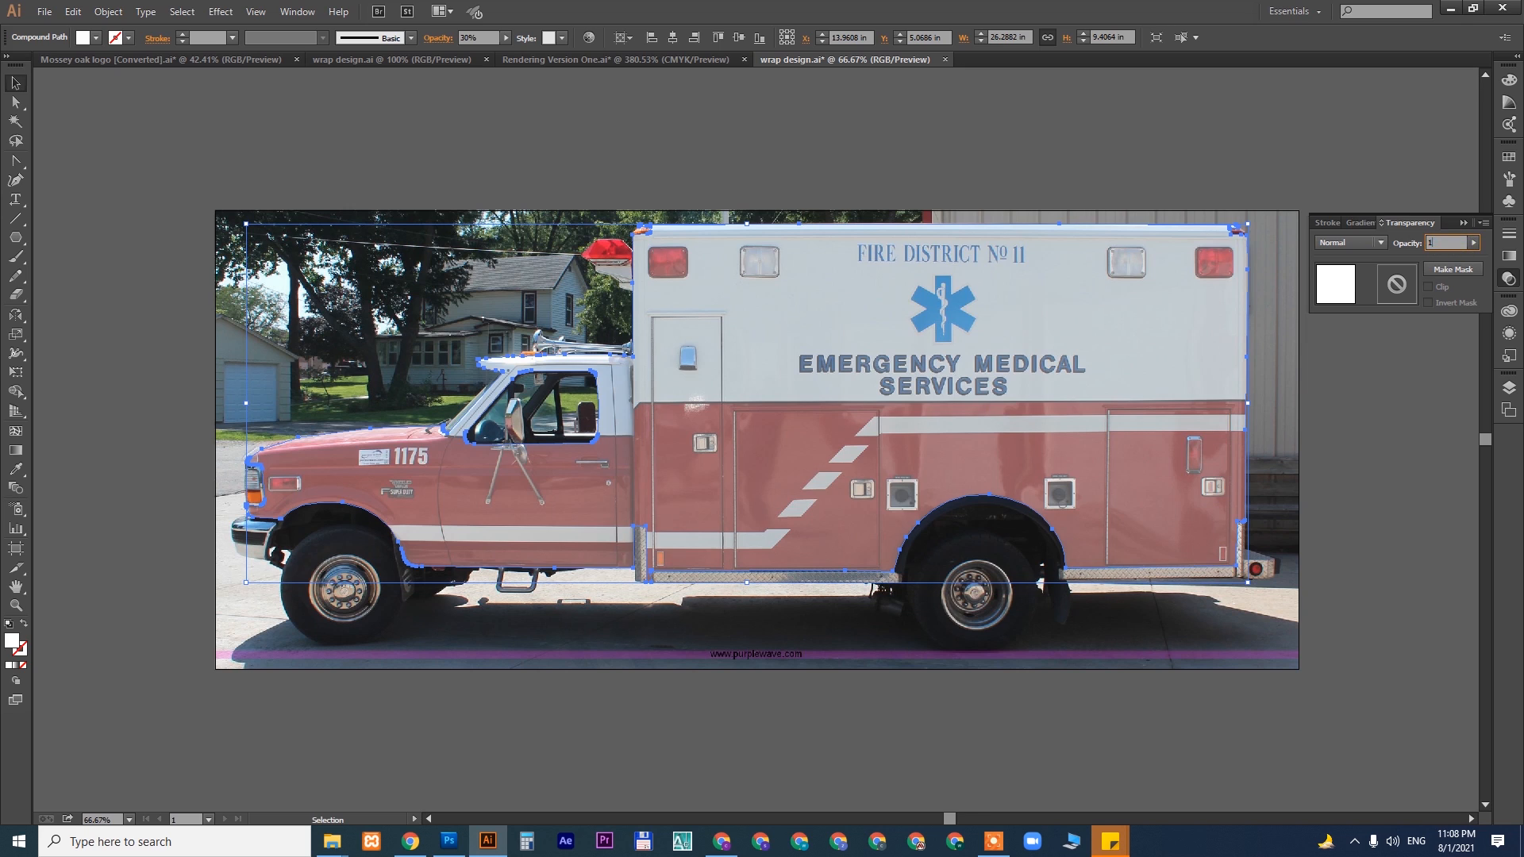
type("00")
key("Return")
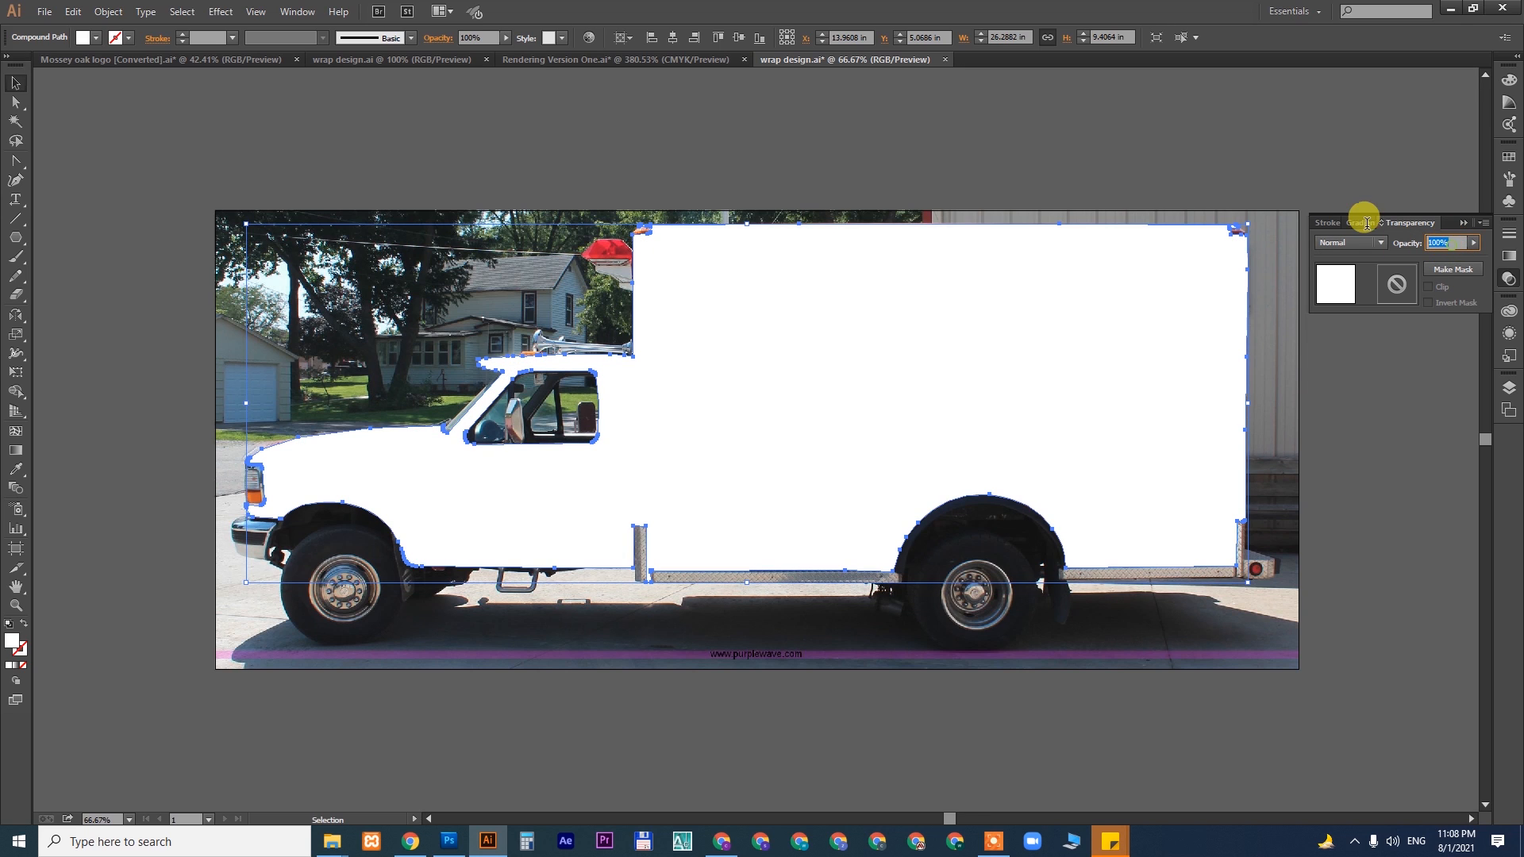
key("Return")
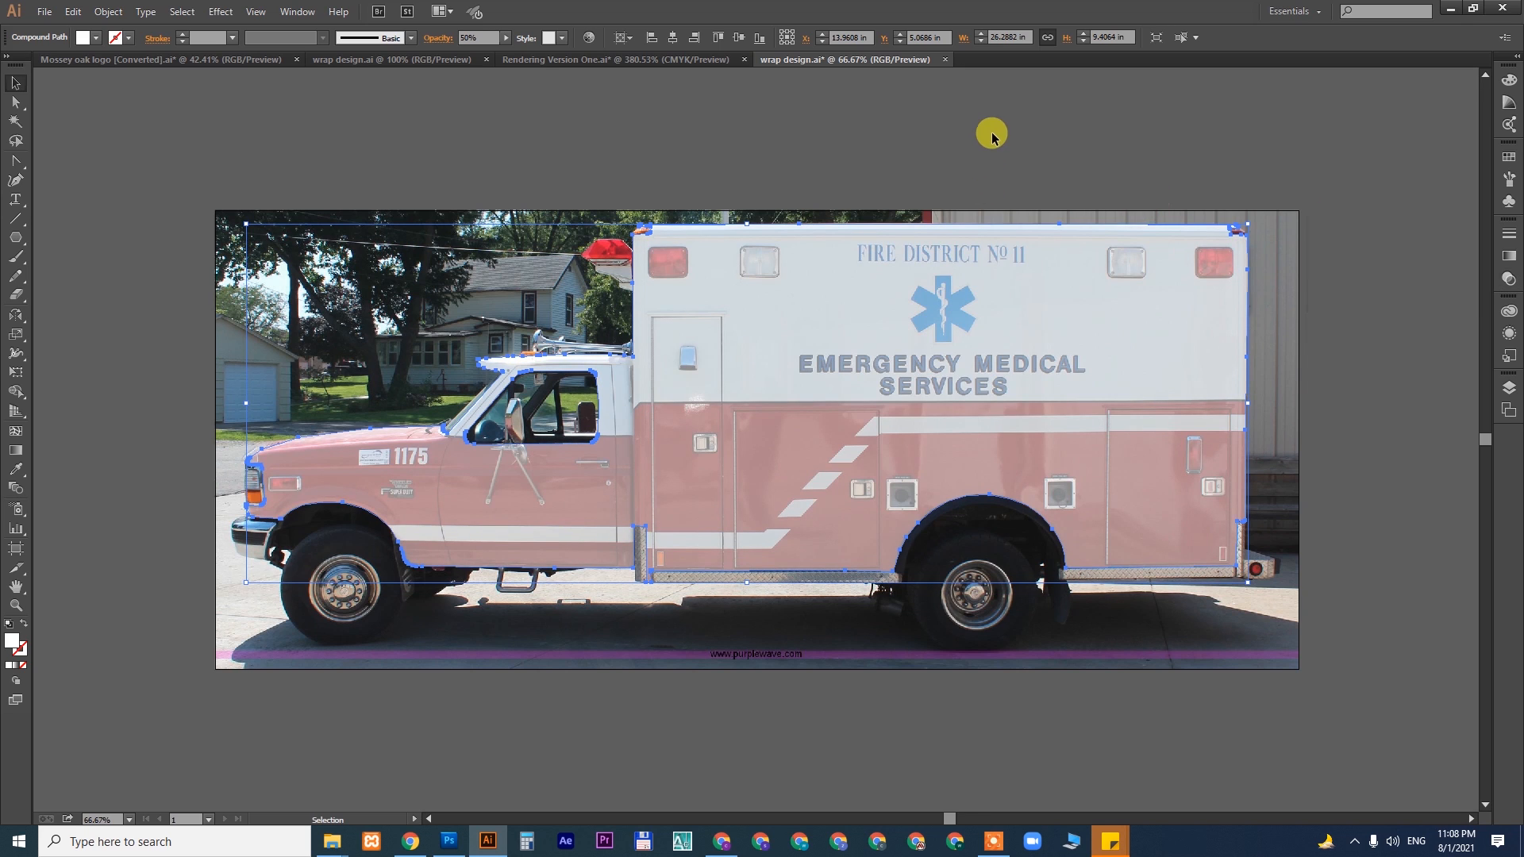
left_click(992, 133)
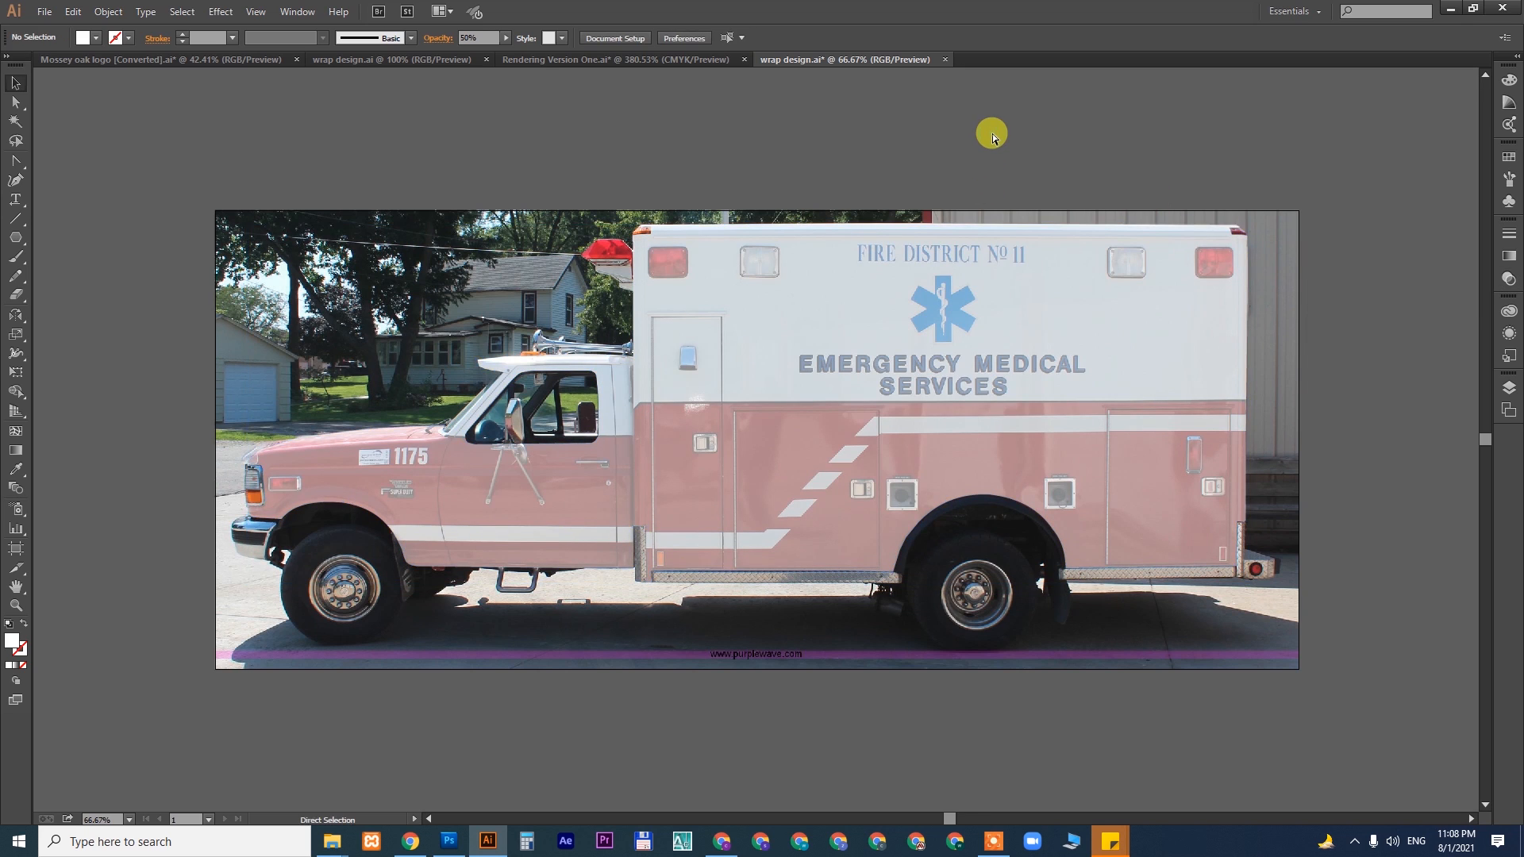
- Switch to the Freepik page in Chrome and search all resources for "fire"
left_click(422, 846)
left_click(857, 13)
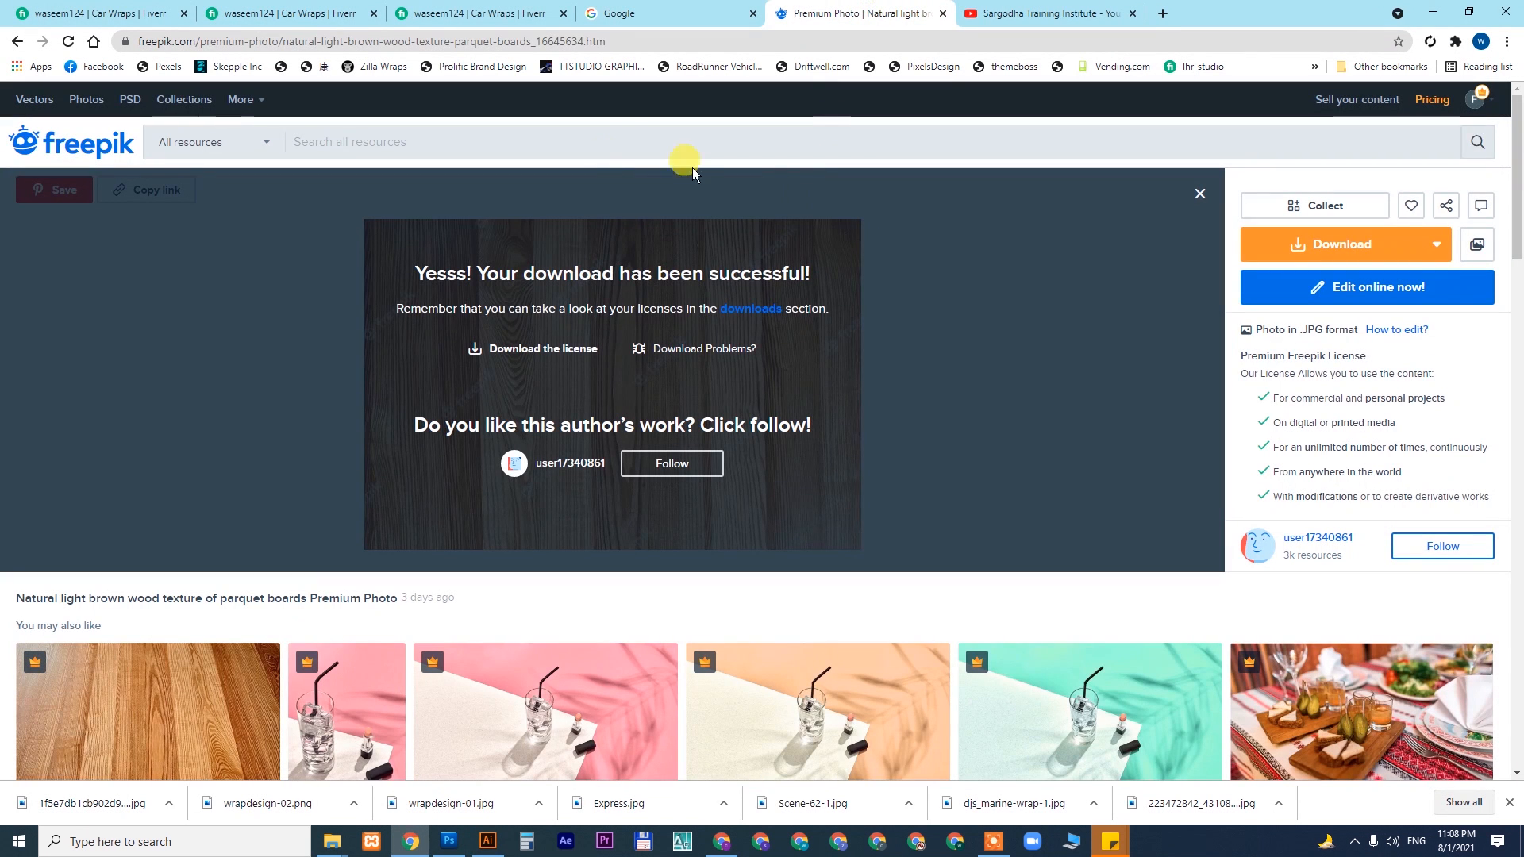
left_click(627, 134)
type("fire")
key("Return")
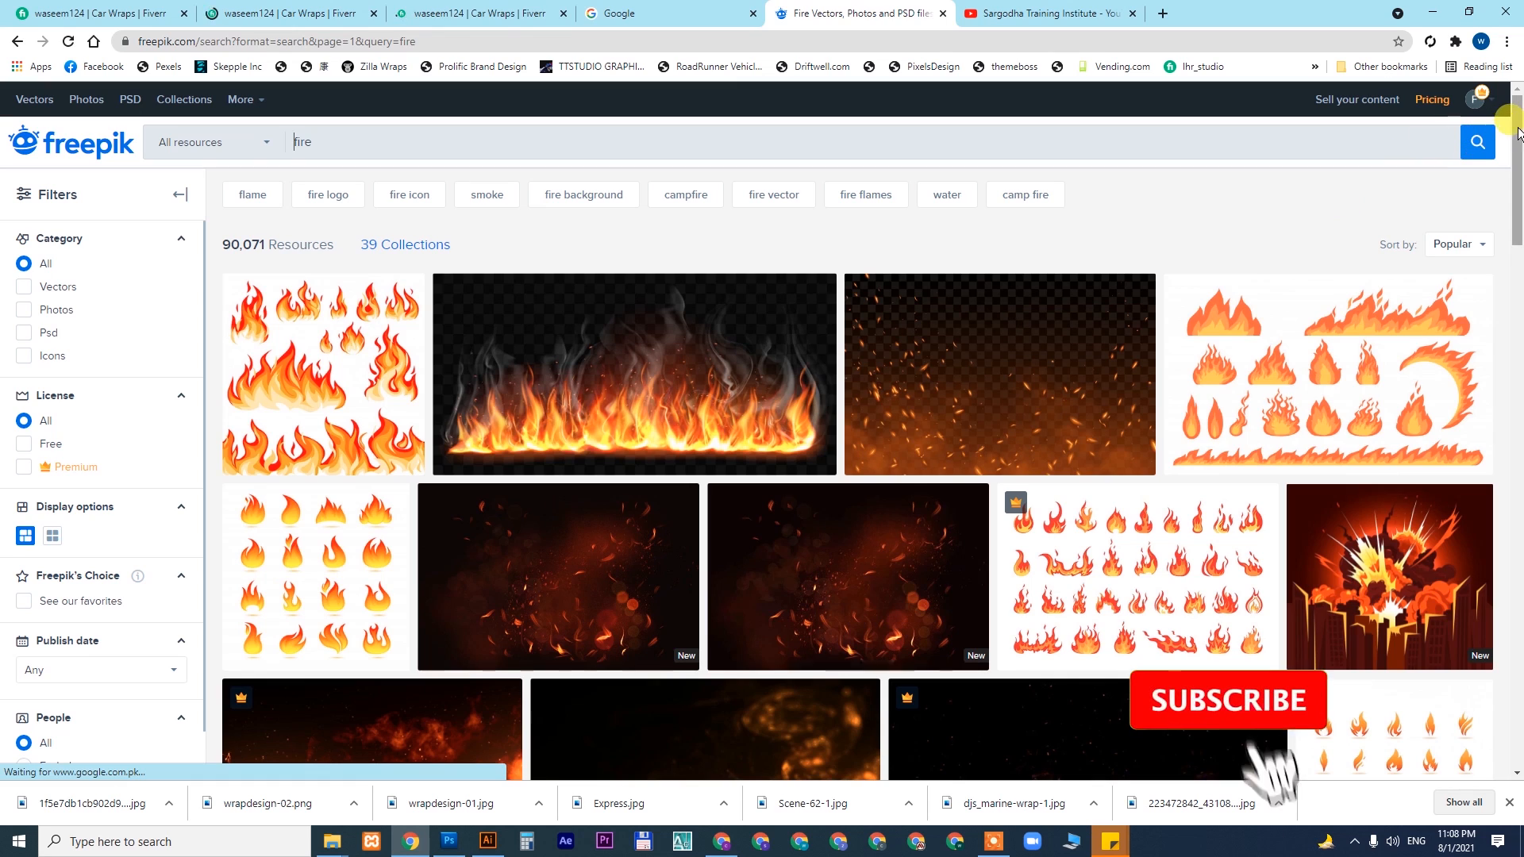
- Open the "Realistic fire, torch flame set isolated clip art" result with four flames in a new tab
scroll(1517, 209, "down", 5)
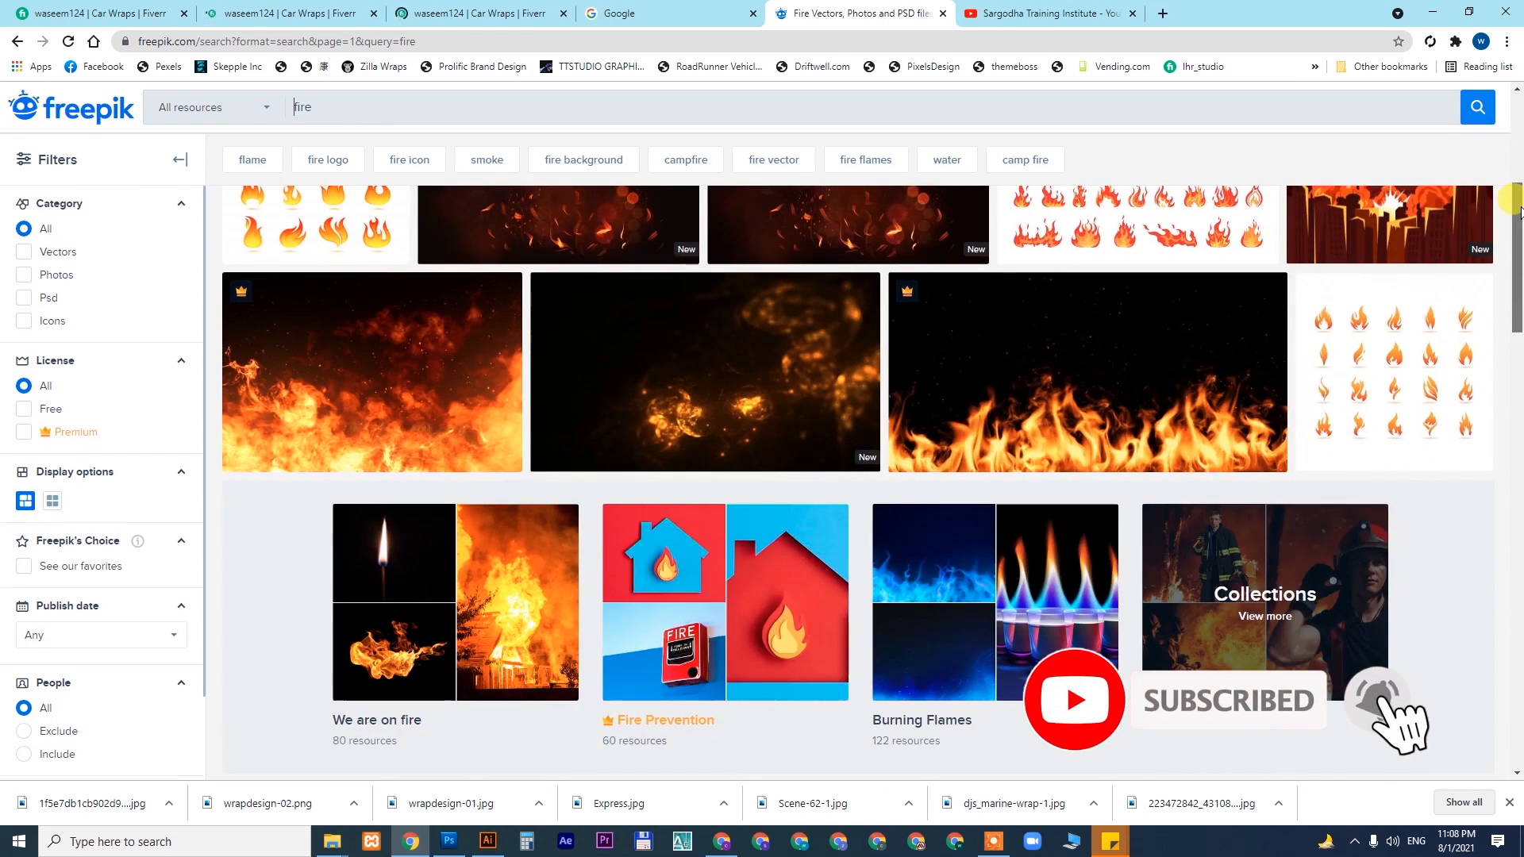
left_click_drag(1517, 210, 1517, 409)
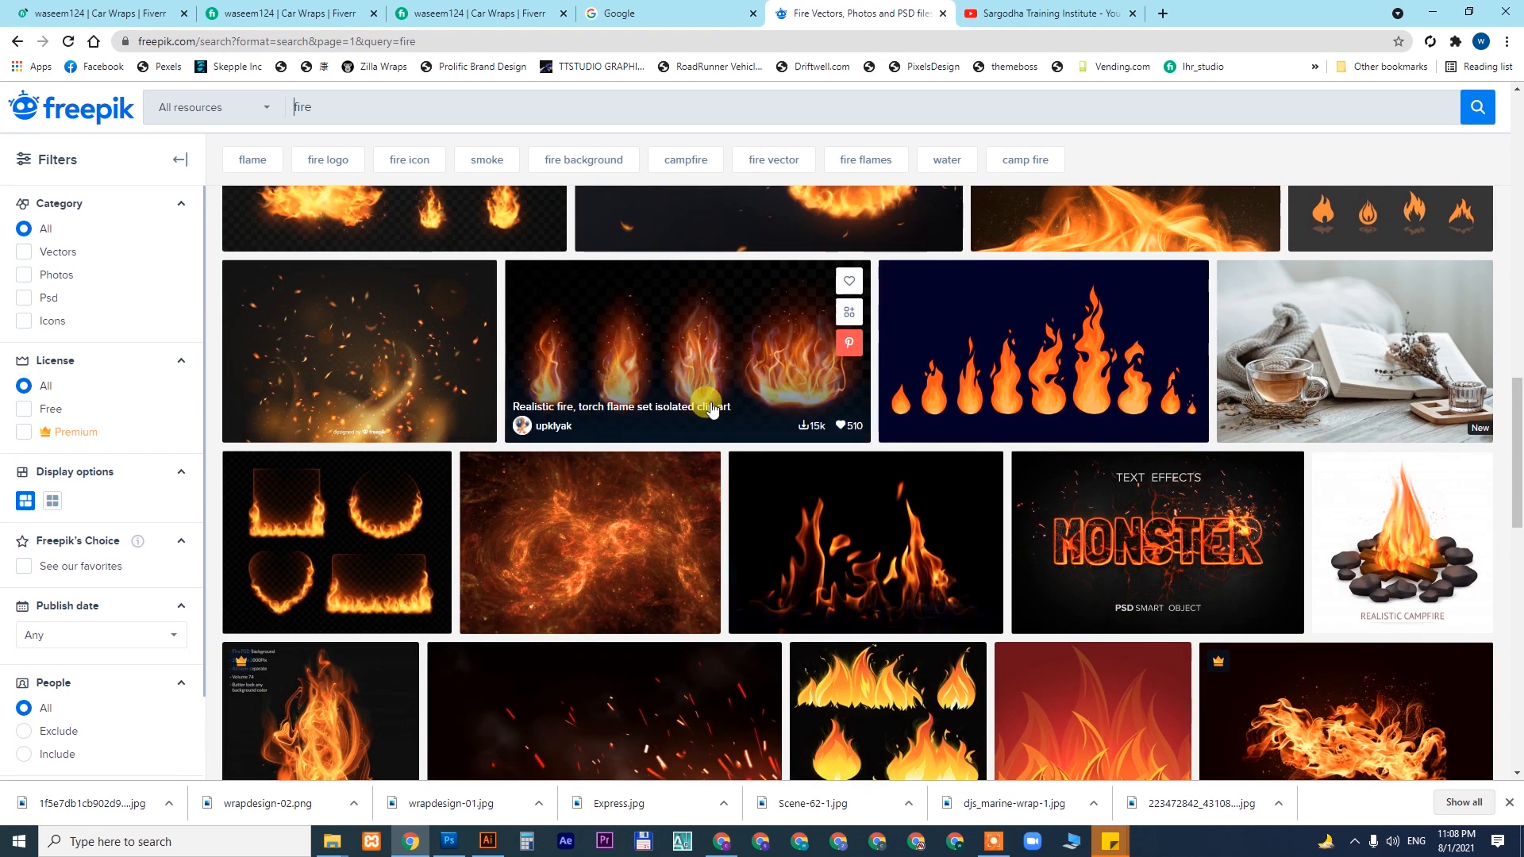
right_click(665, 327)
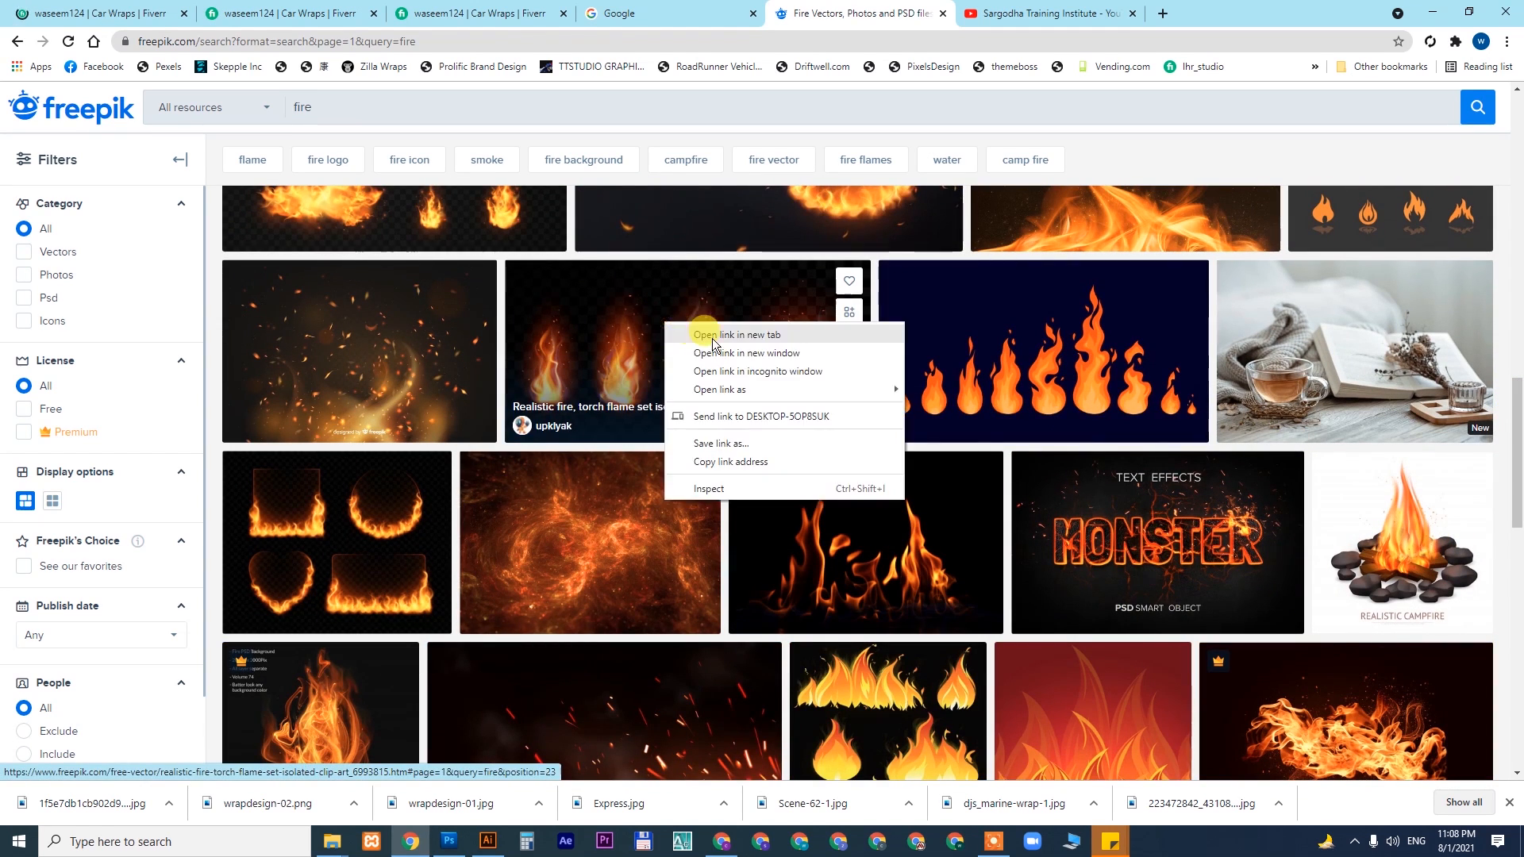
left_click(702, 339)
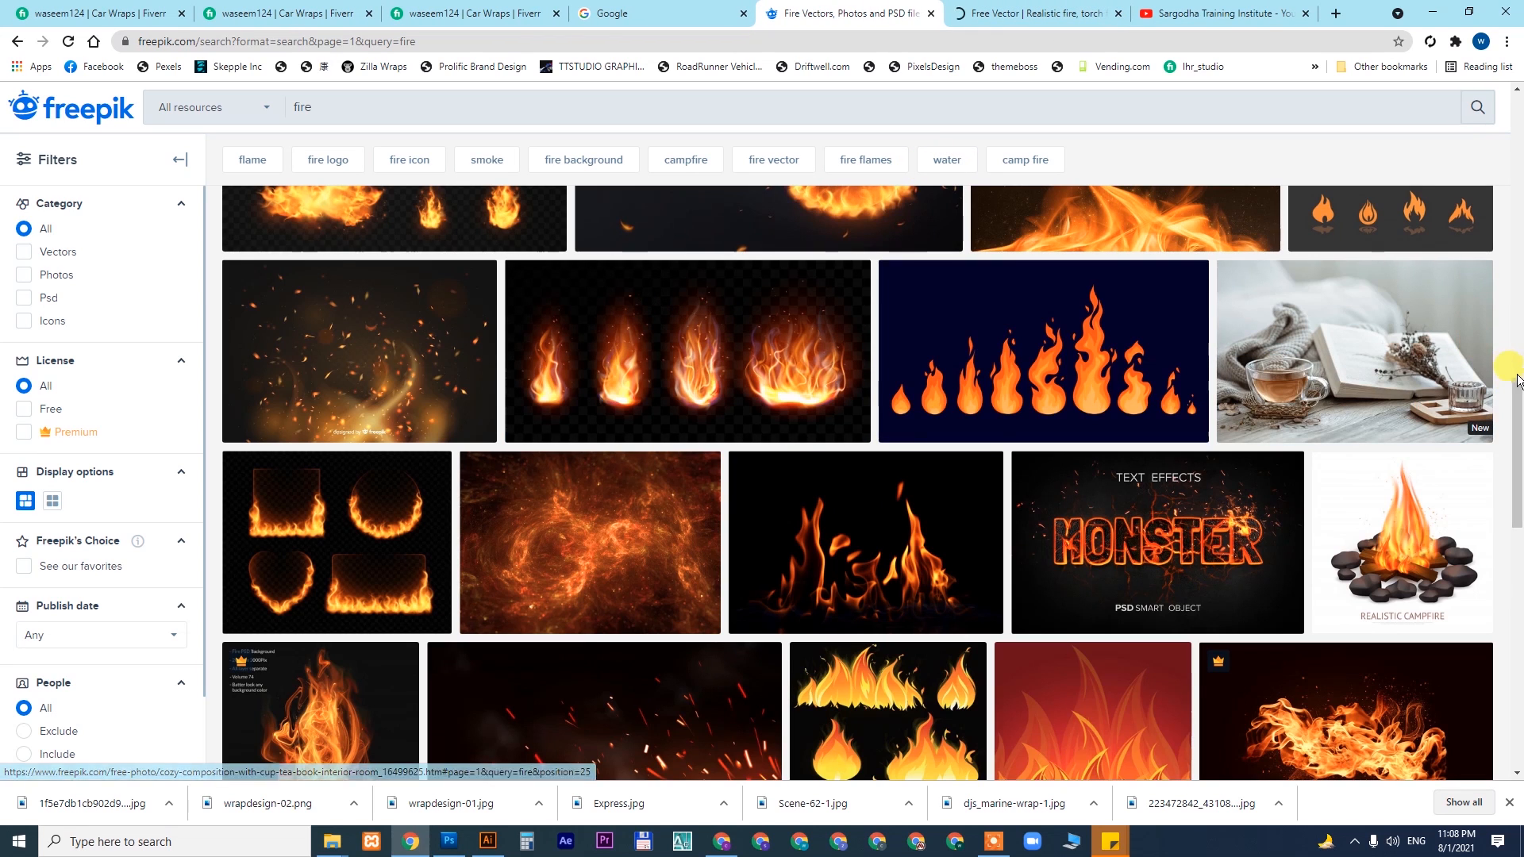
- Open the "Fire flames effect layer" result in a new tab
left_click_drag(1516, 408, 1517, 484)
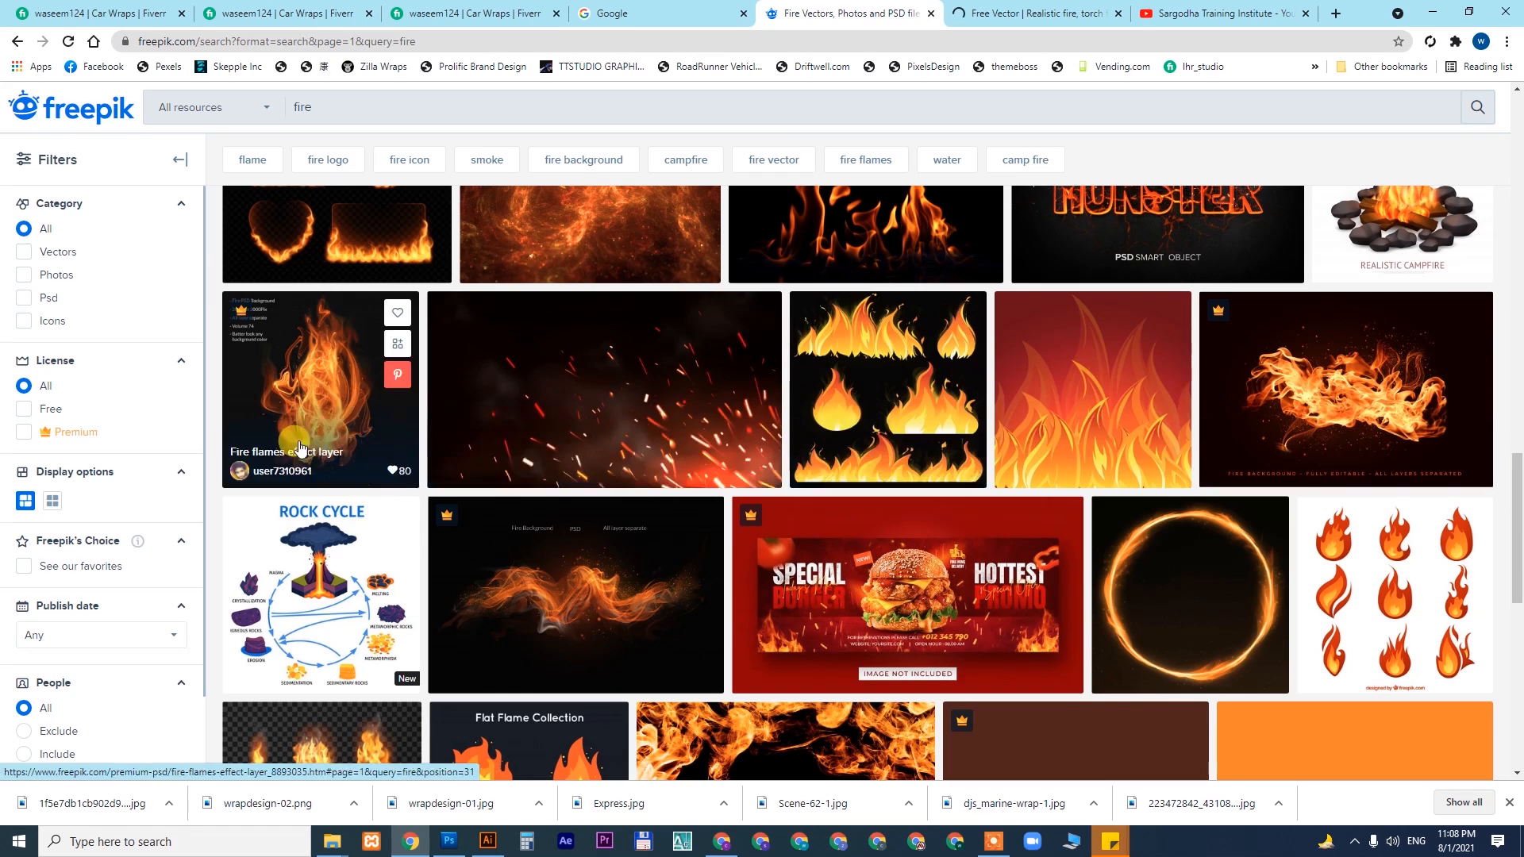
right_click(321, 358)
left_click(358, 369)
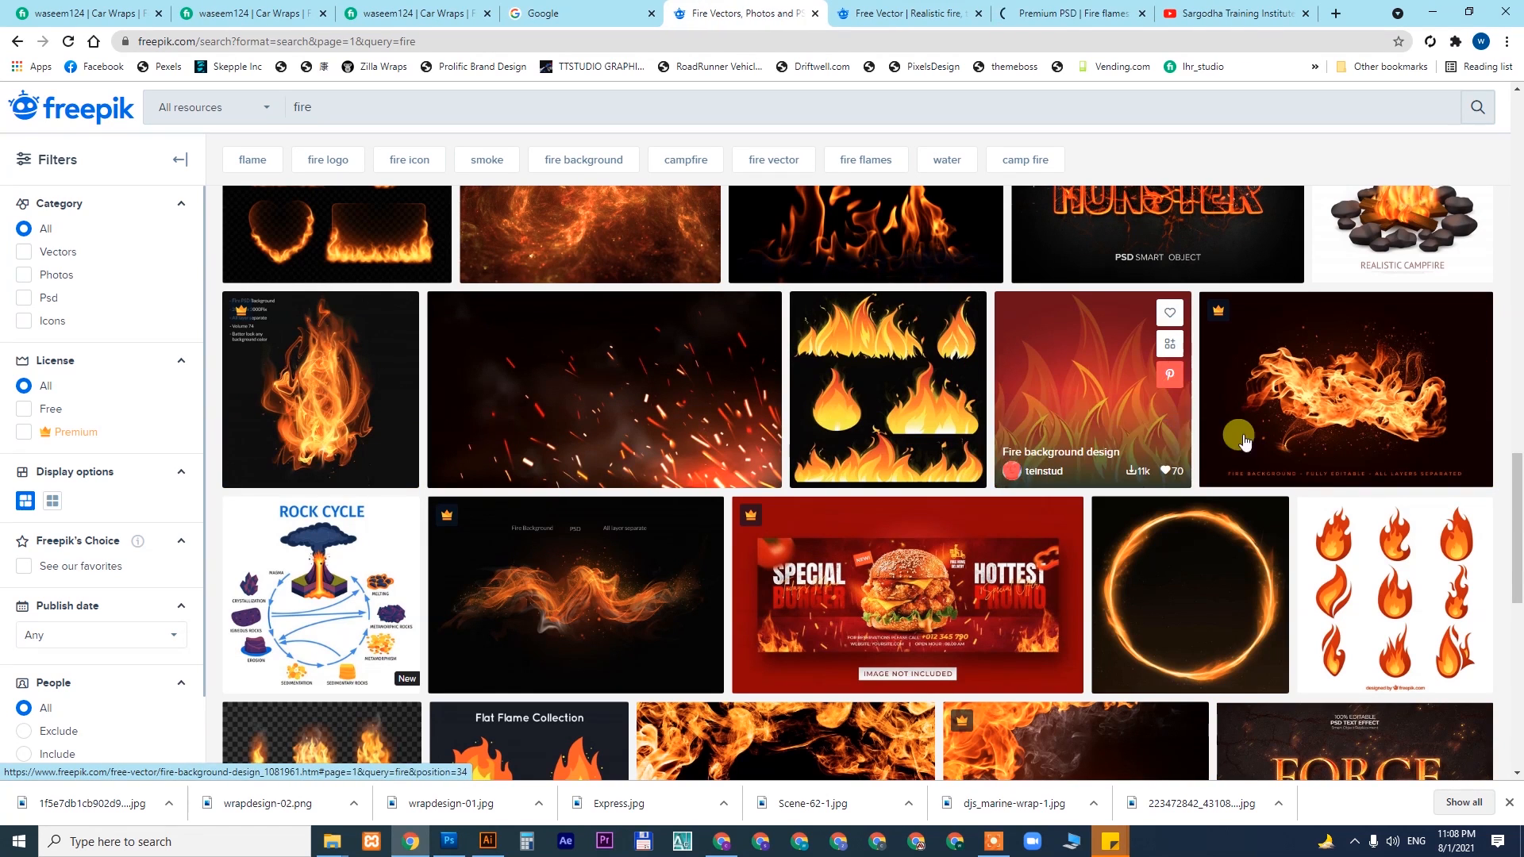
- Browse to the second page of fire results and open the fire flames illustration with a reflected row of flames in a new tab
left_click_drag(1517, 460, 1517, 562)
scroll(1517, 524, "down", 1)
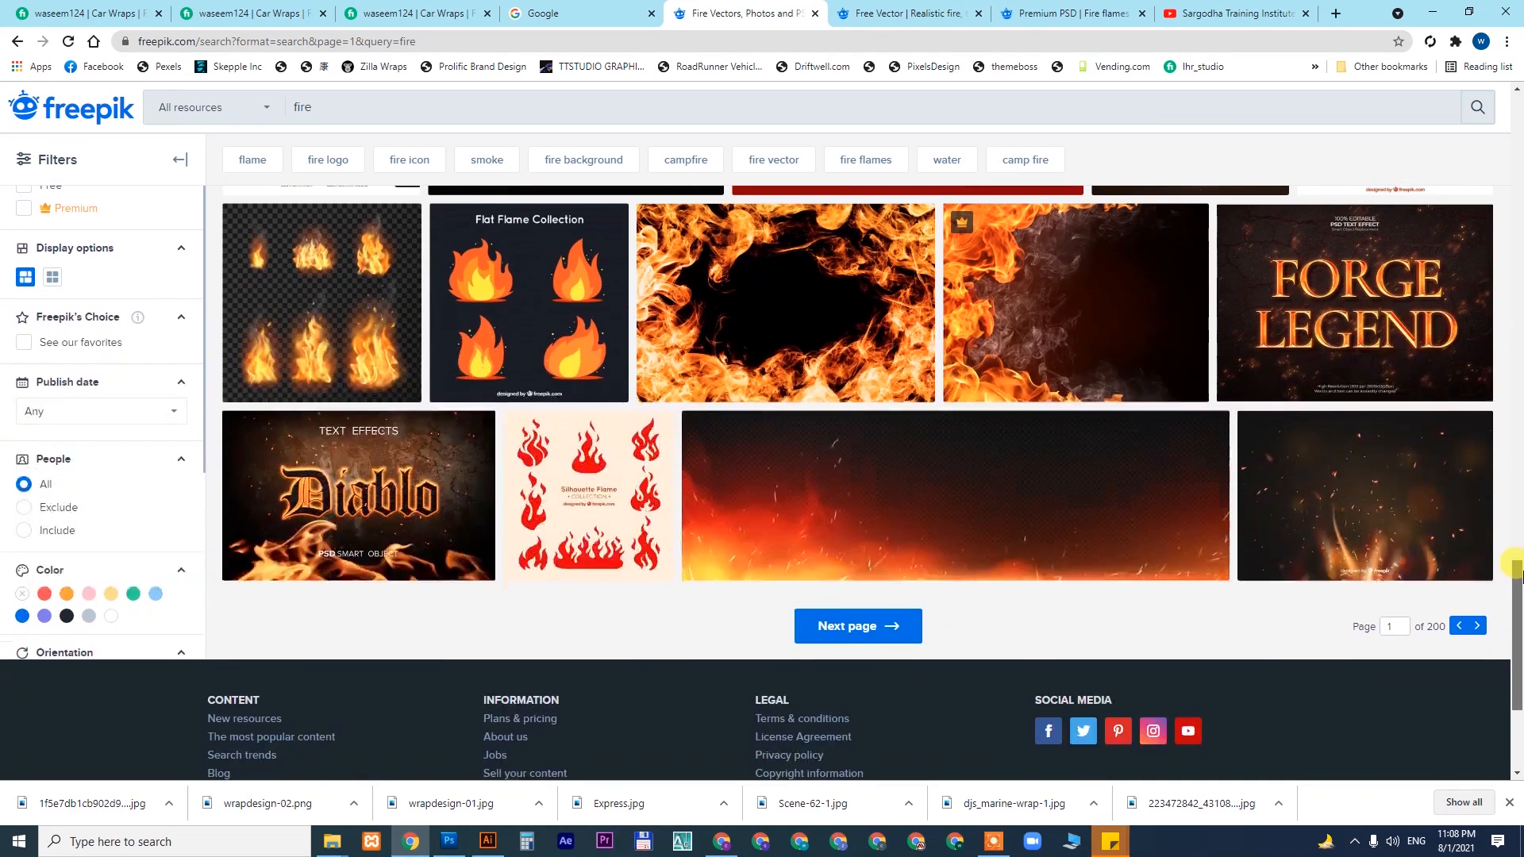
left_click(856, 633)
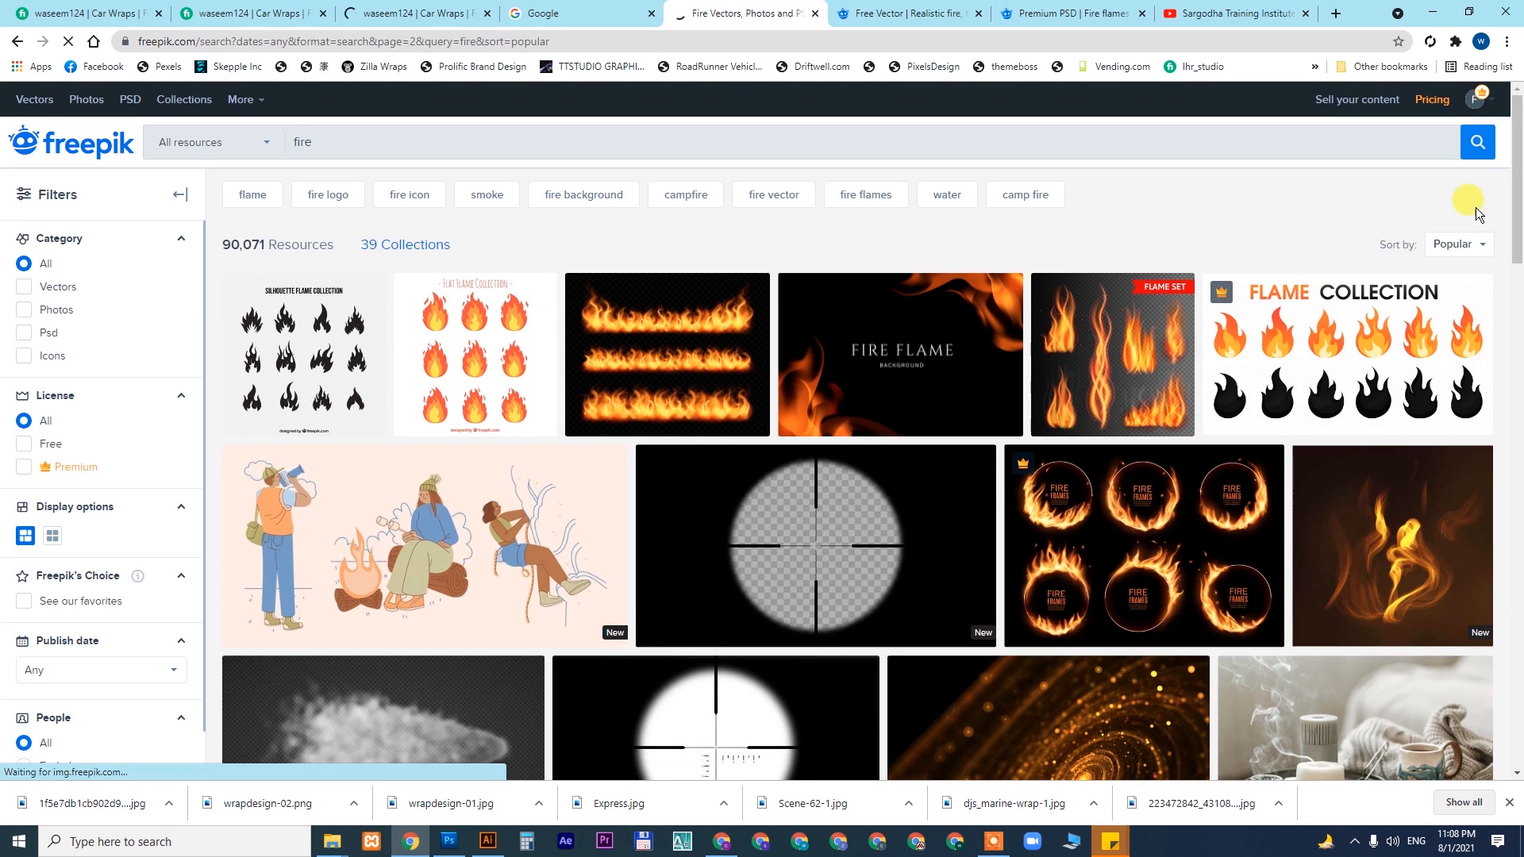
left_click_drag(1517, 152, 1517, 294)
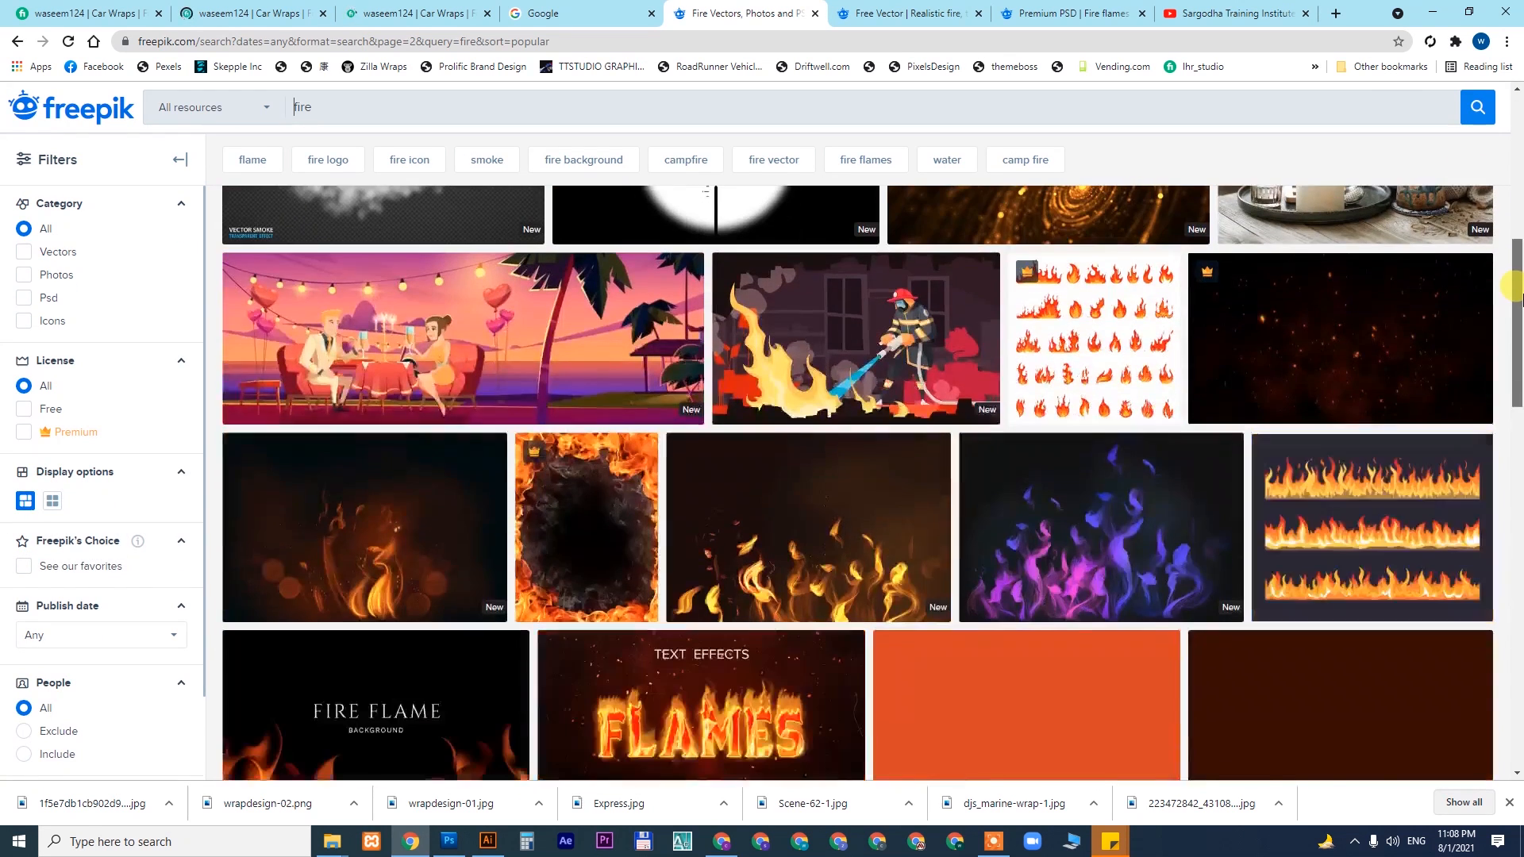
left_click_drag(1517, 295, 1517, 460)
right_click(878, 428)
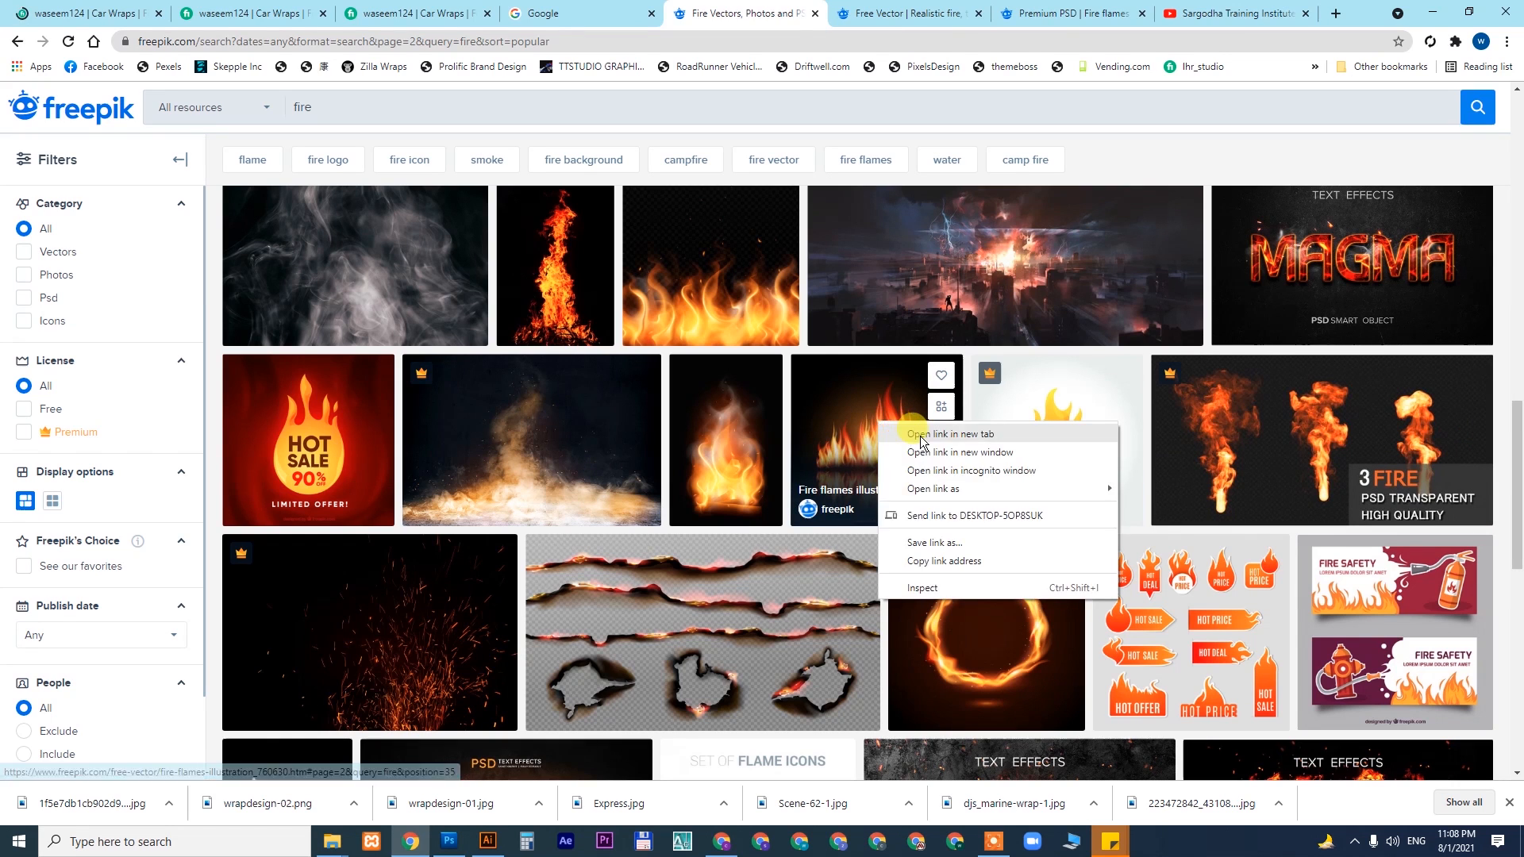
left_click(921, 433)
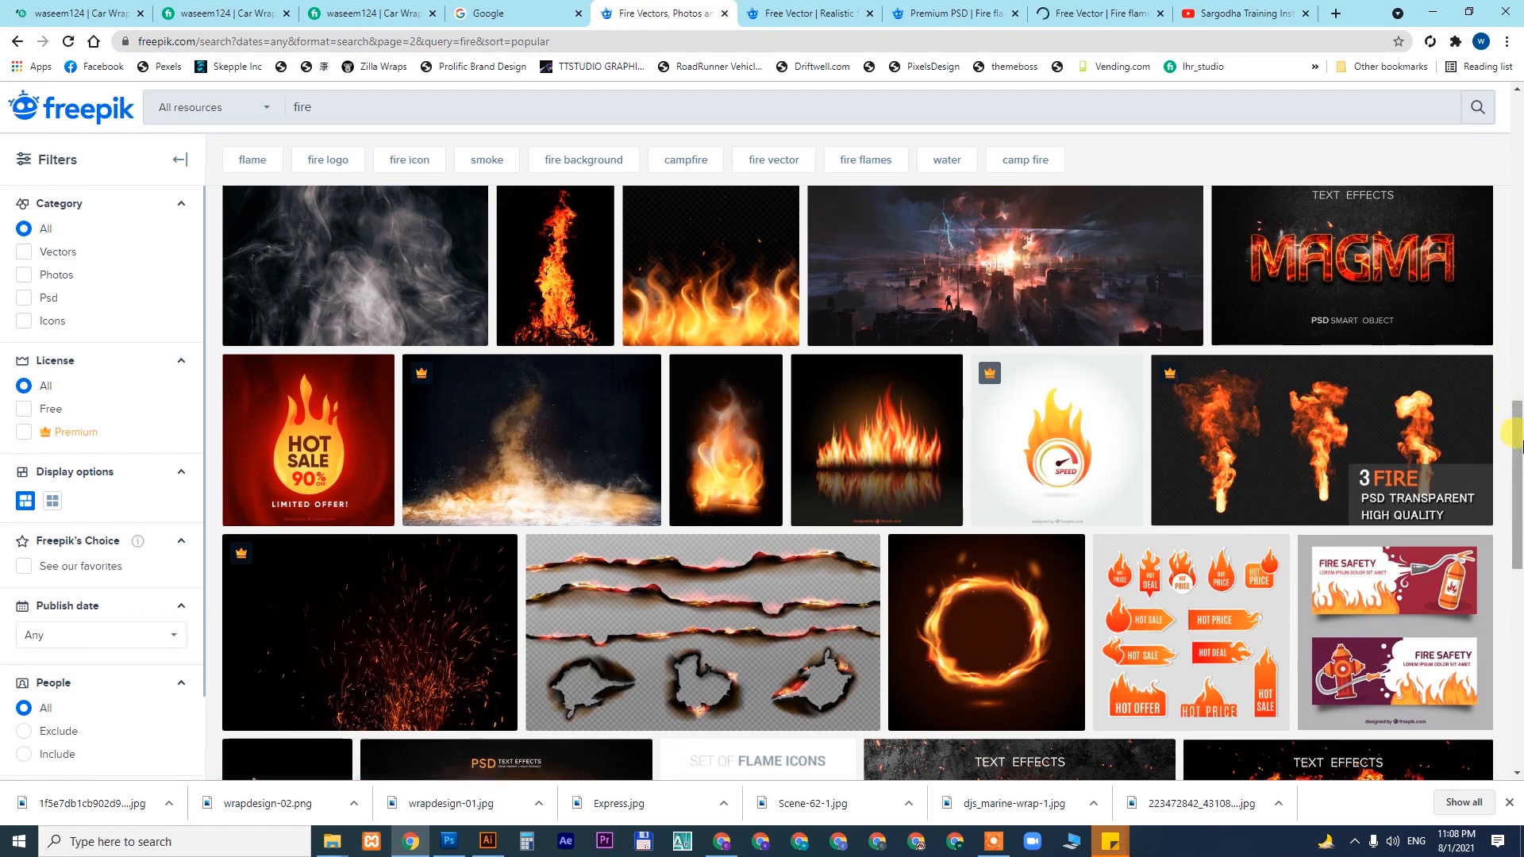
- Browse on to the fourth page of fire results and open the "Vector on Fire" background in a new tab
left_click_drag(1517, 439, 1517, 560)
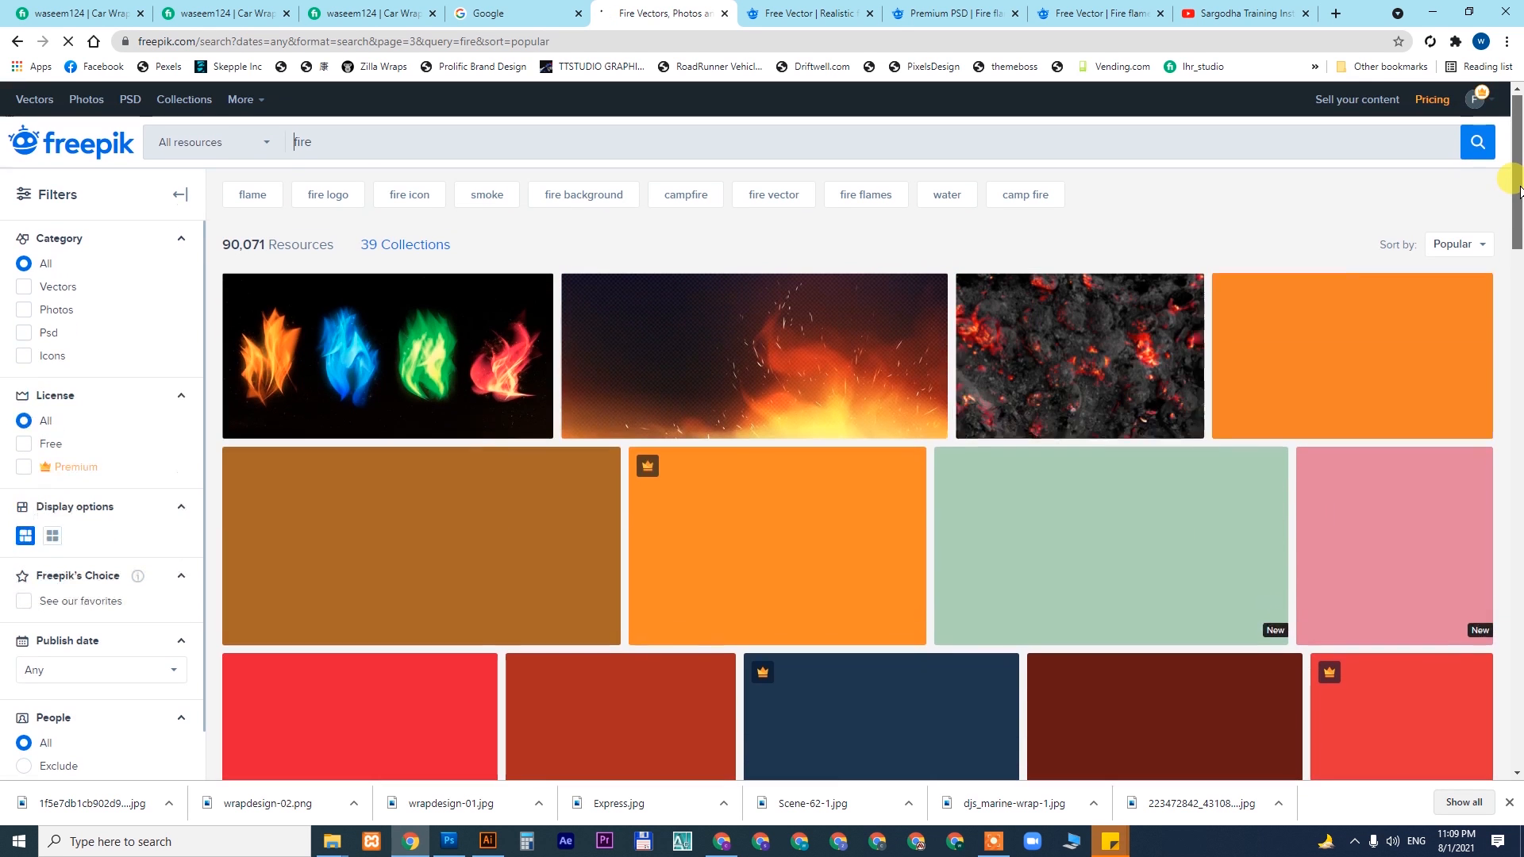
left_click_drag(1520, 190, 1516, 632)
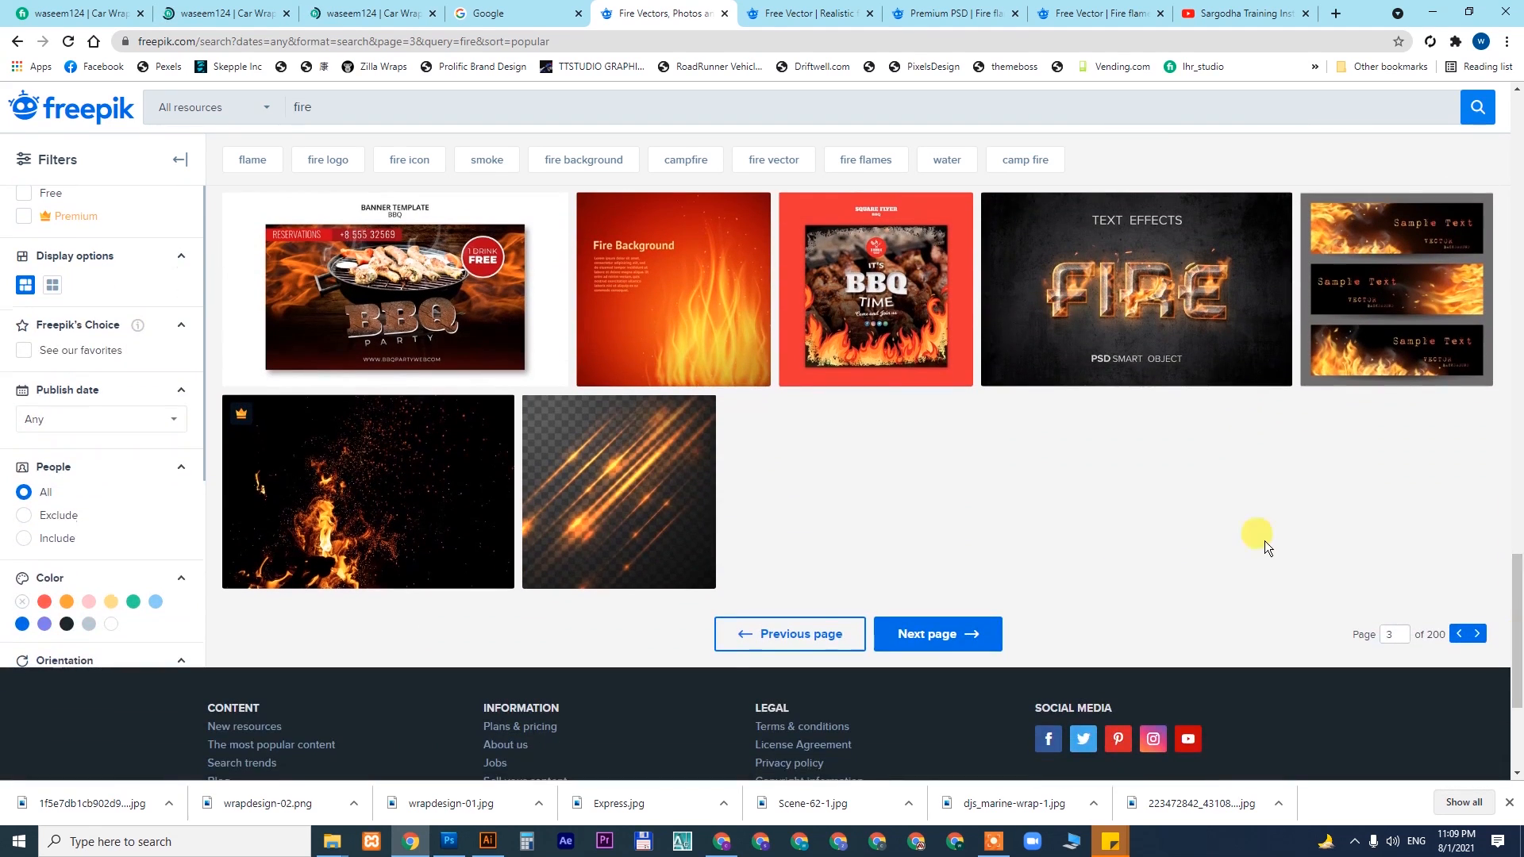
left_click(957, 639)
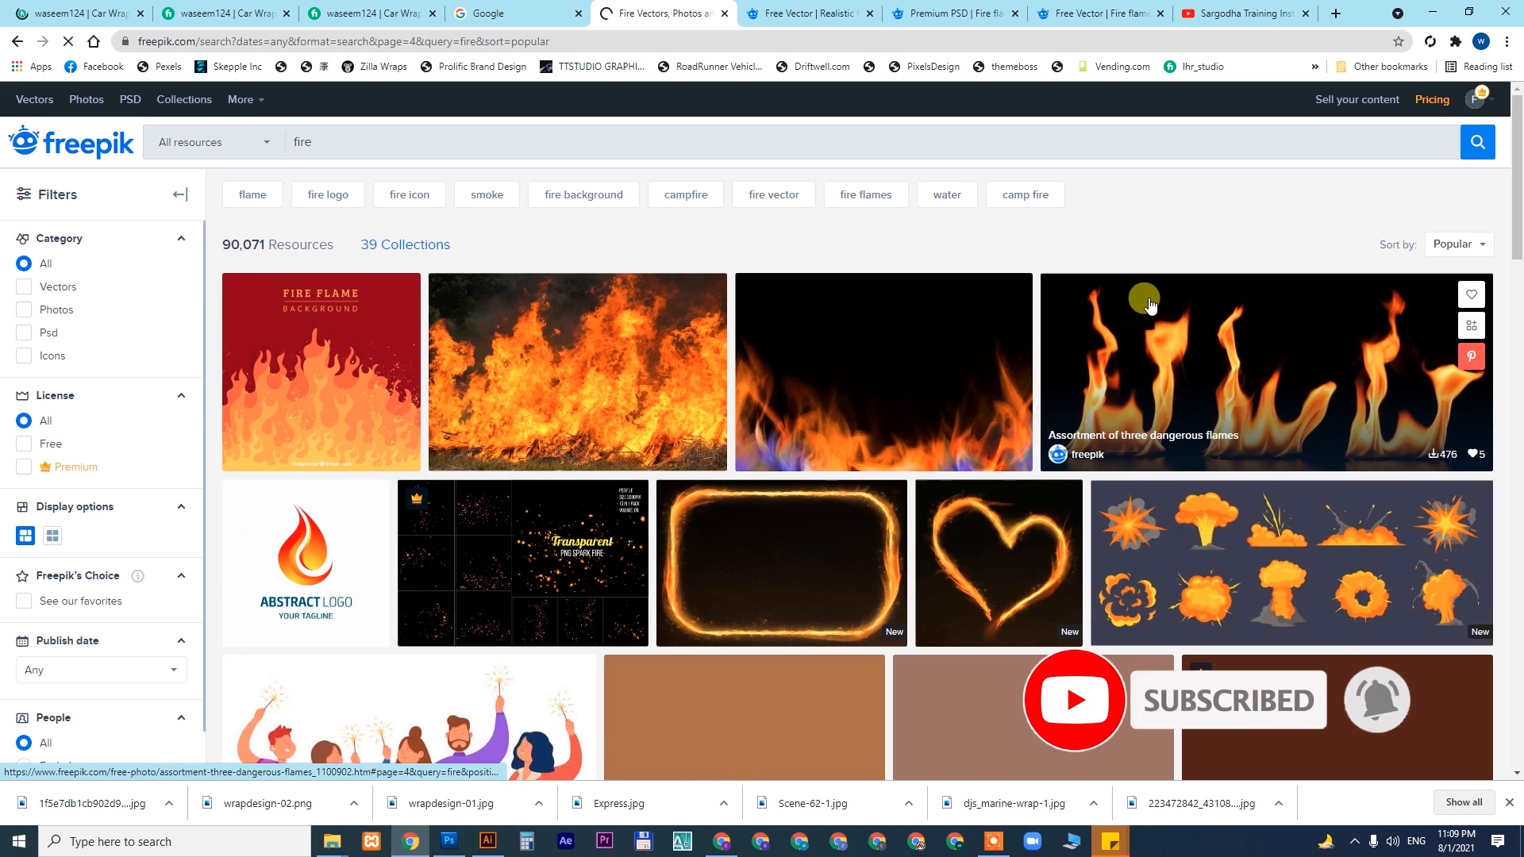
left_click_drag(1517, 153, 1517, 589)
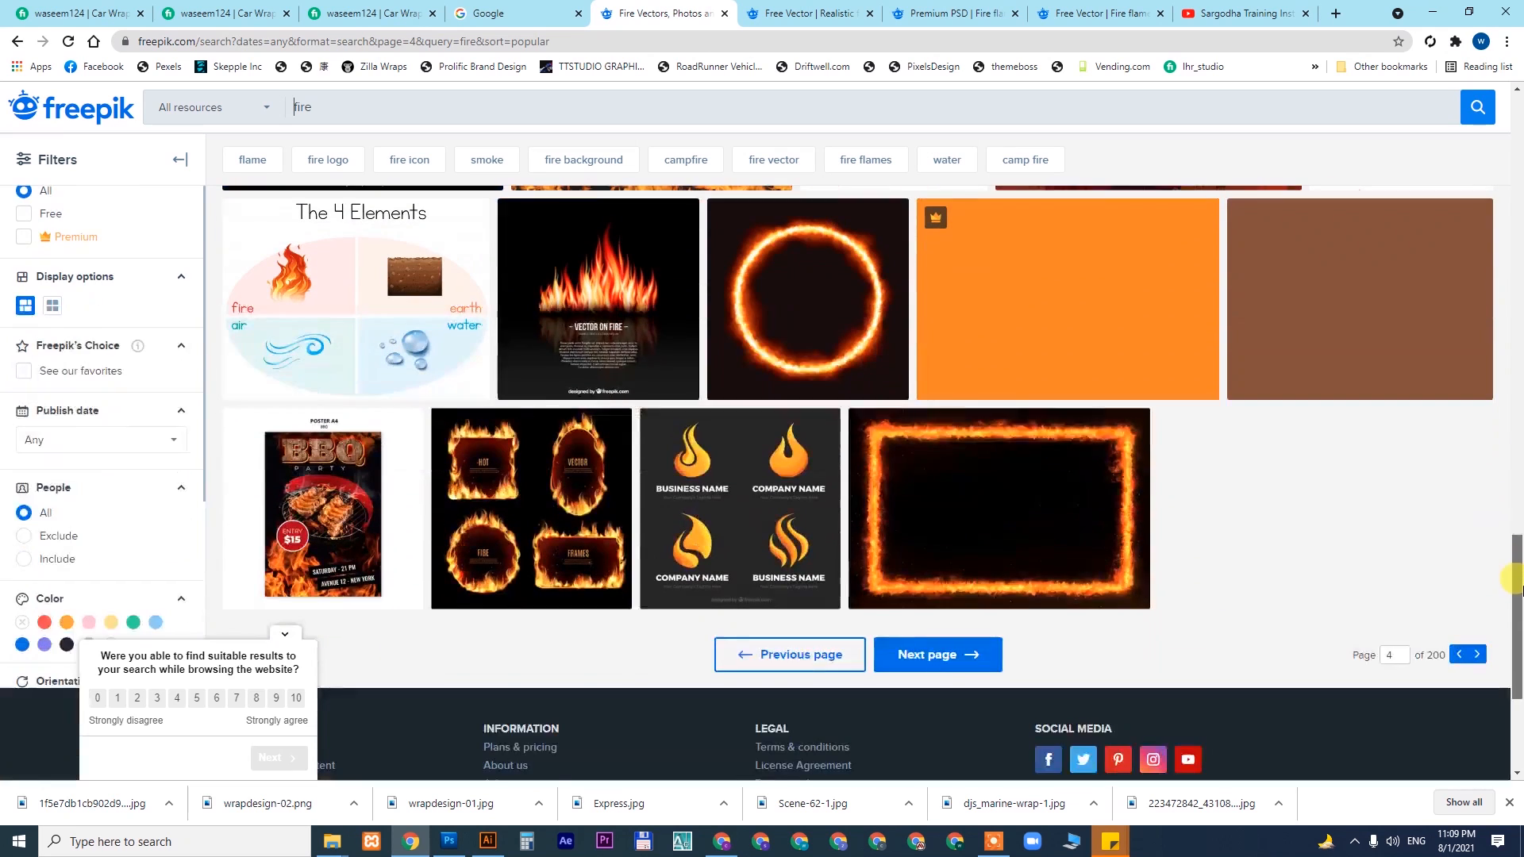
right_click(583, 263)
left_click(626, 274)
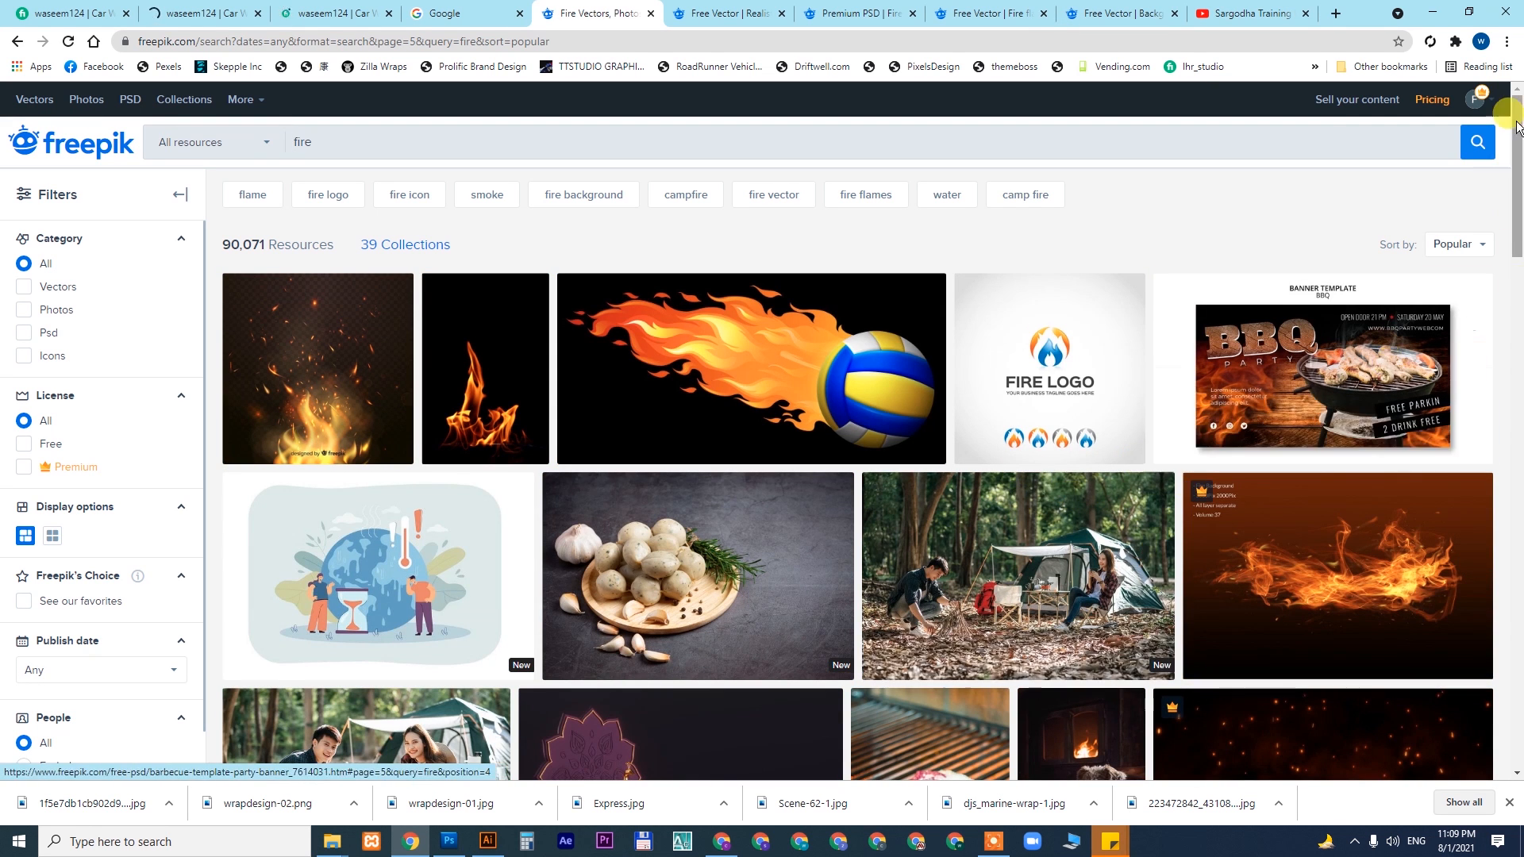
- Open the six-flame torch set from the fifth results page in a new tab and bring up the four-flame set's page
left_click_drag(1516, 127, 1516, 573)
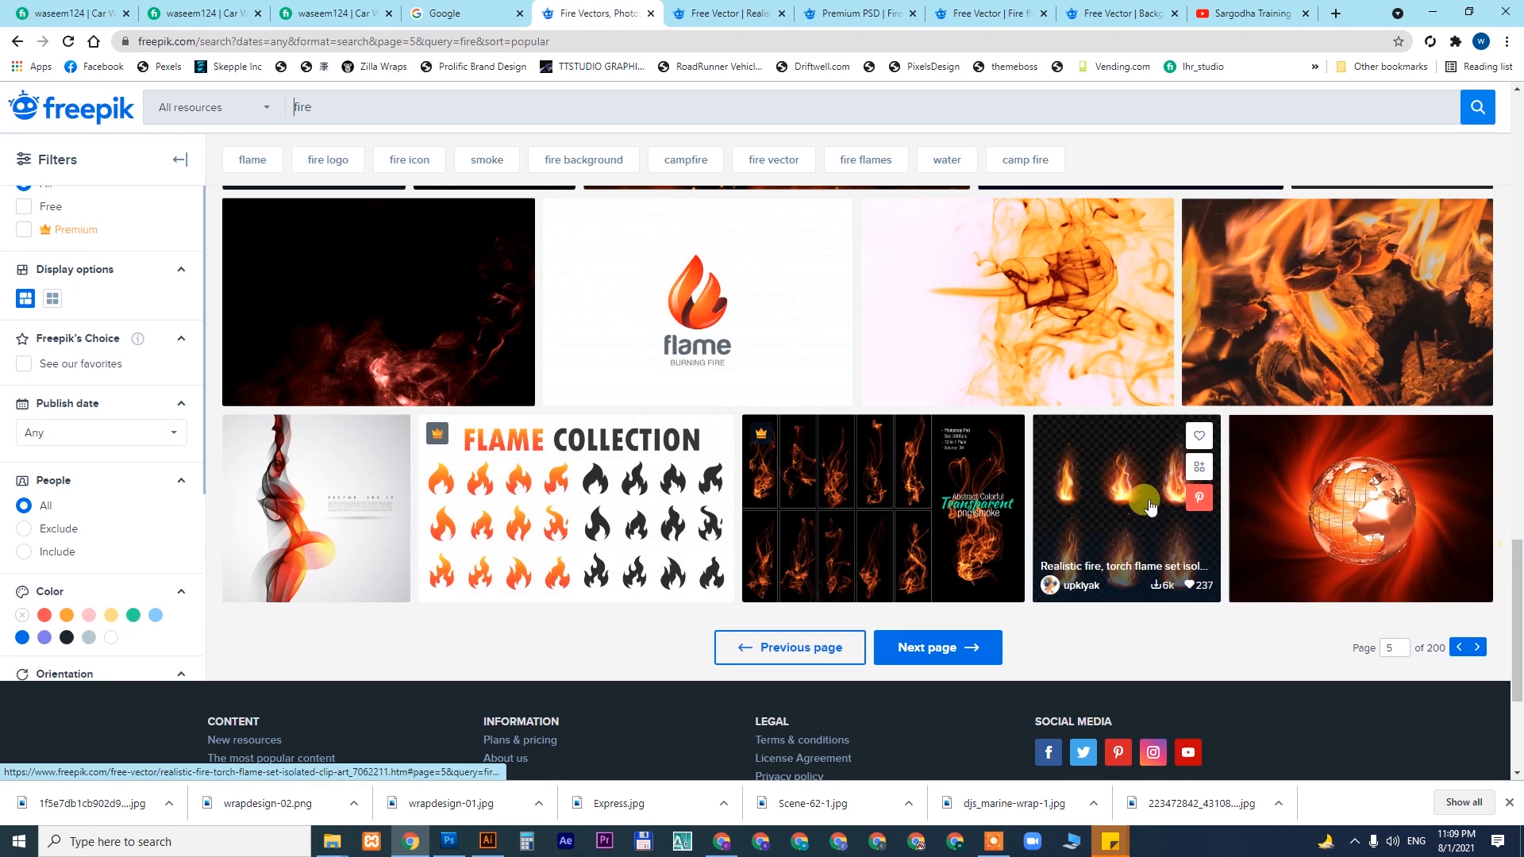
right_click(1121, 459)
left_click(1151, 470)
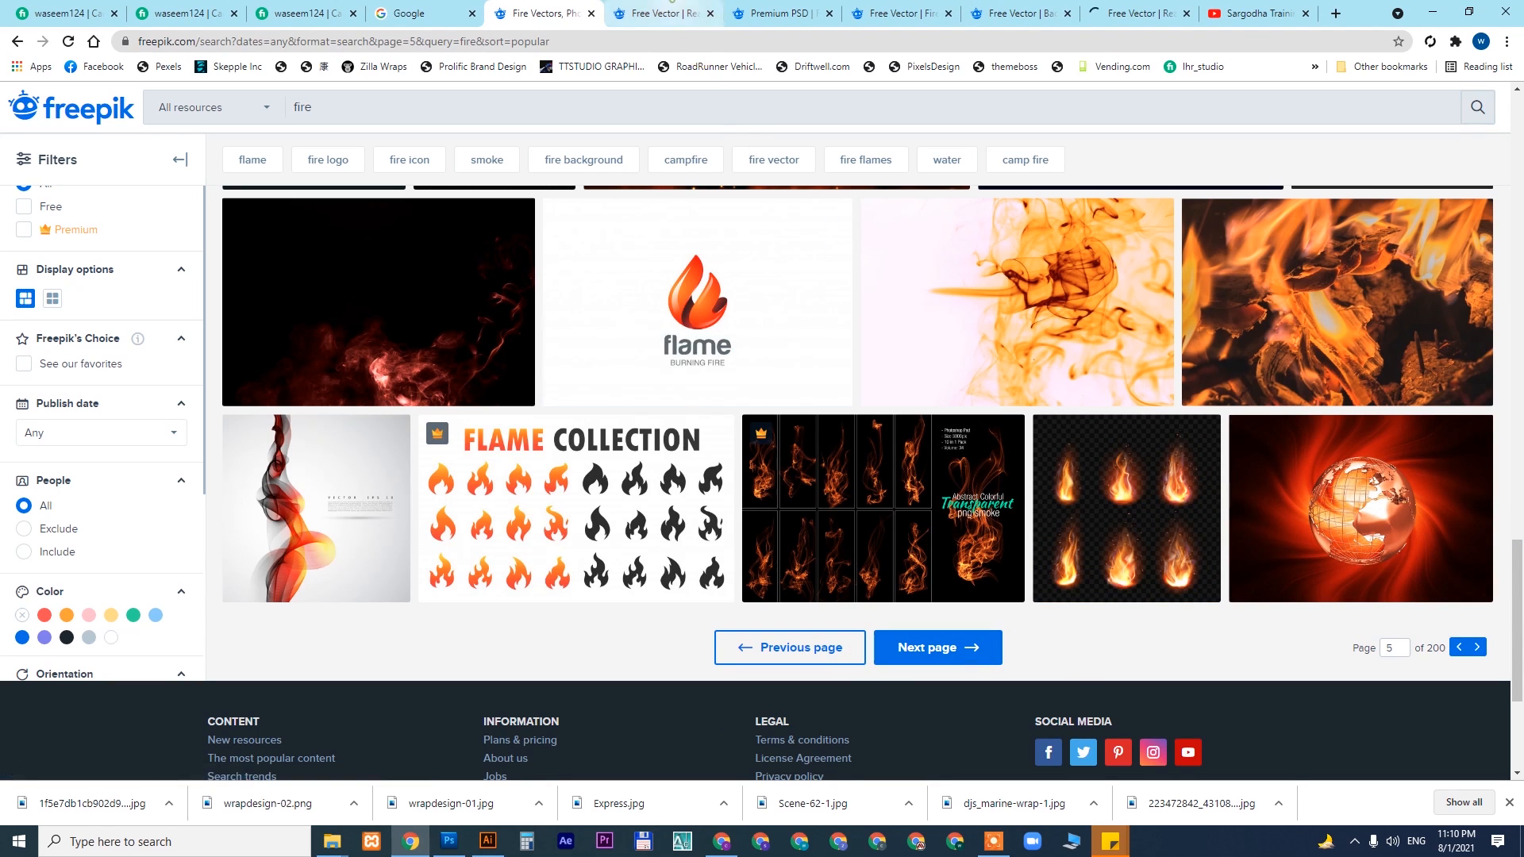
left_click(689, 14)
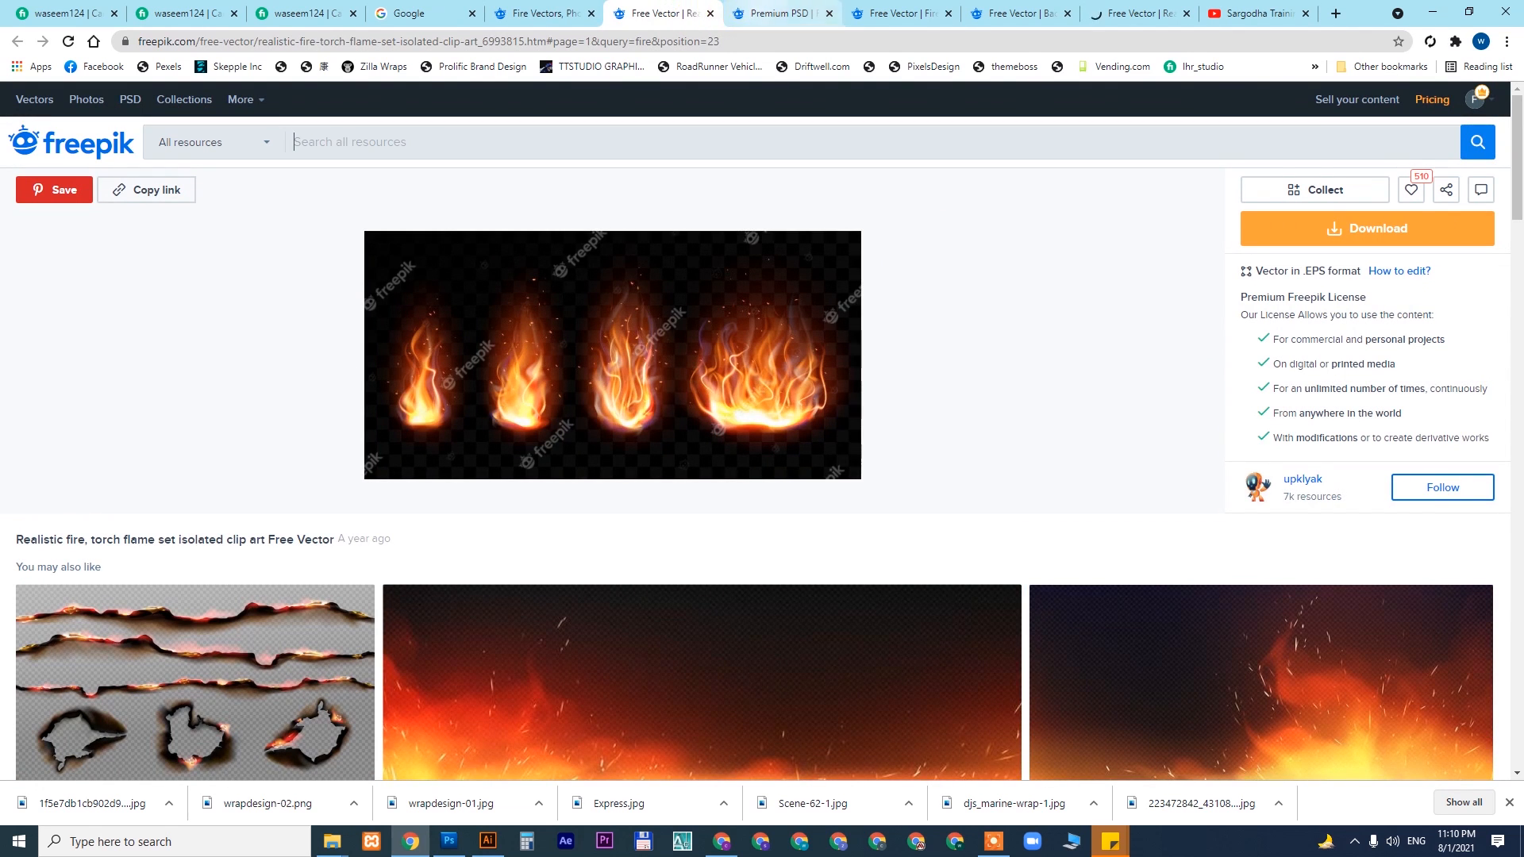
- Compare the opened fire artwork pages, especially the reflected fire flames illustration against the "Vector on Fire" background
key("ctrl+Tab")
left_click(894, 4)
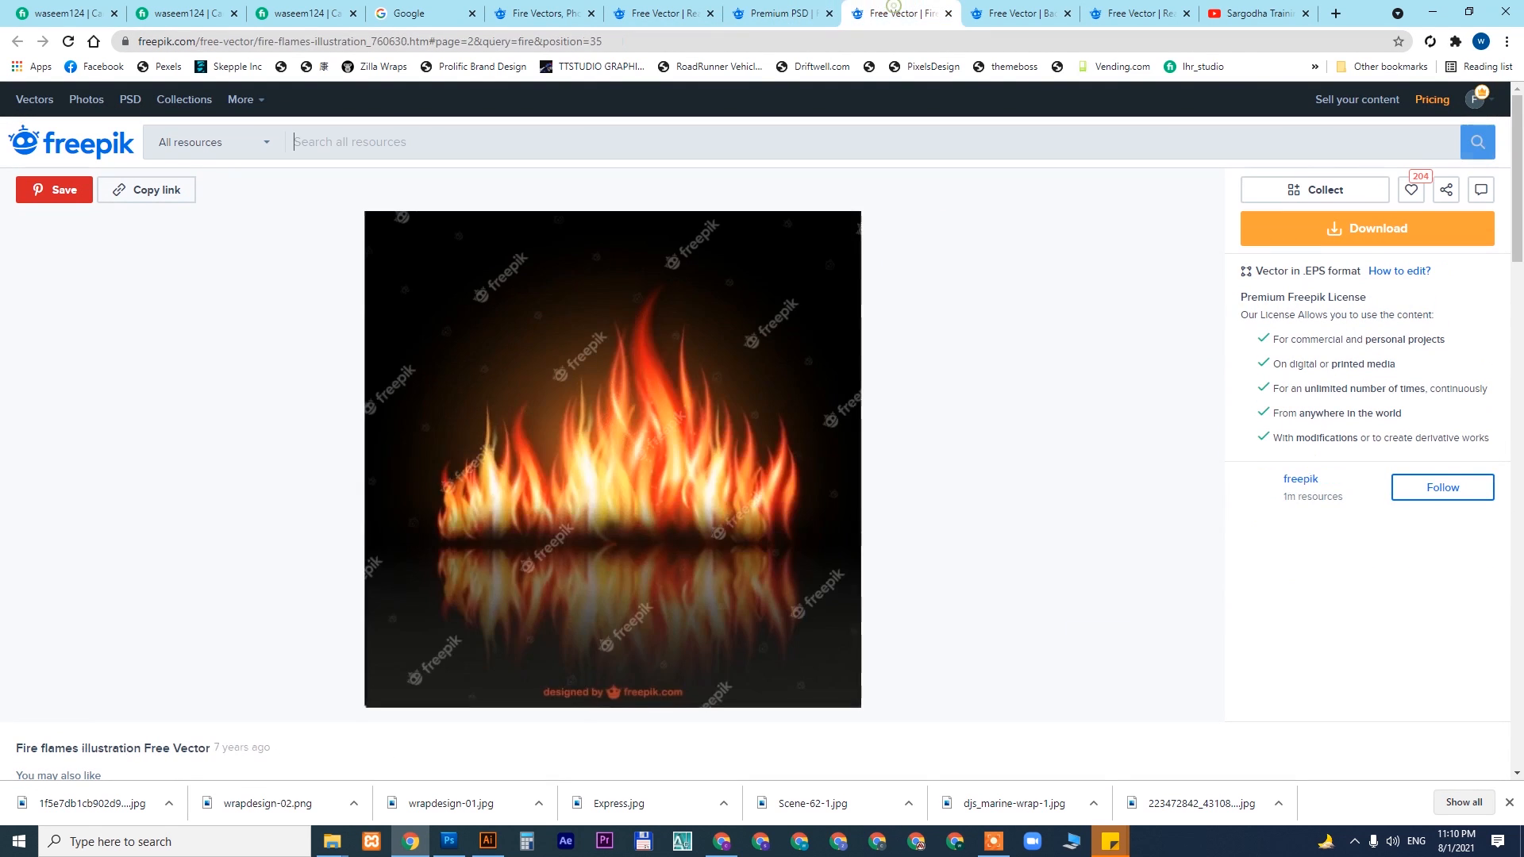
left_click(974, 14)
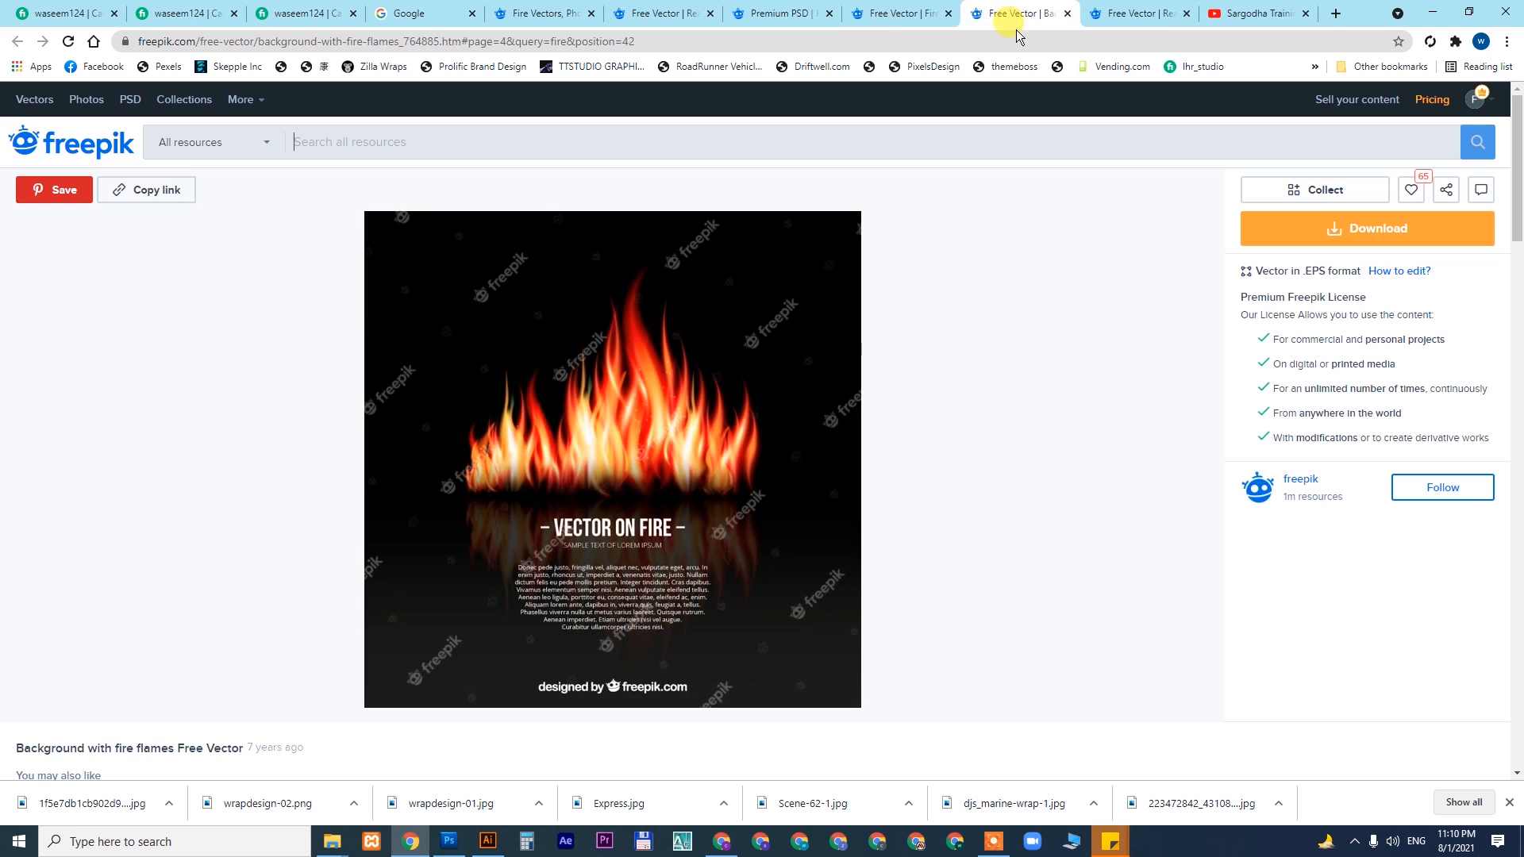
key("ctrl+Tab")
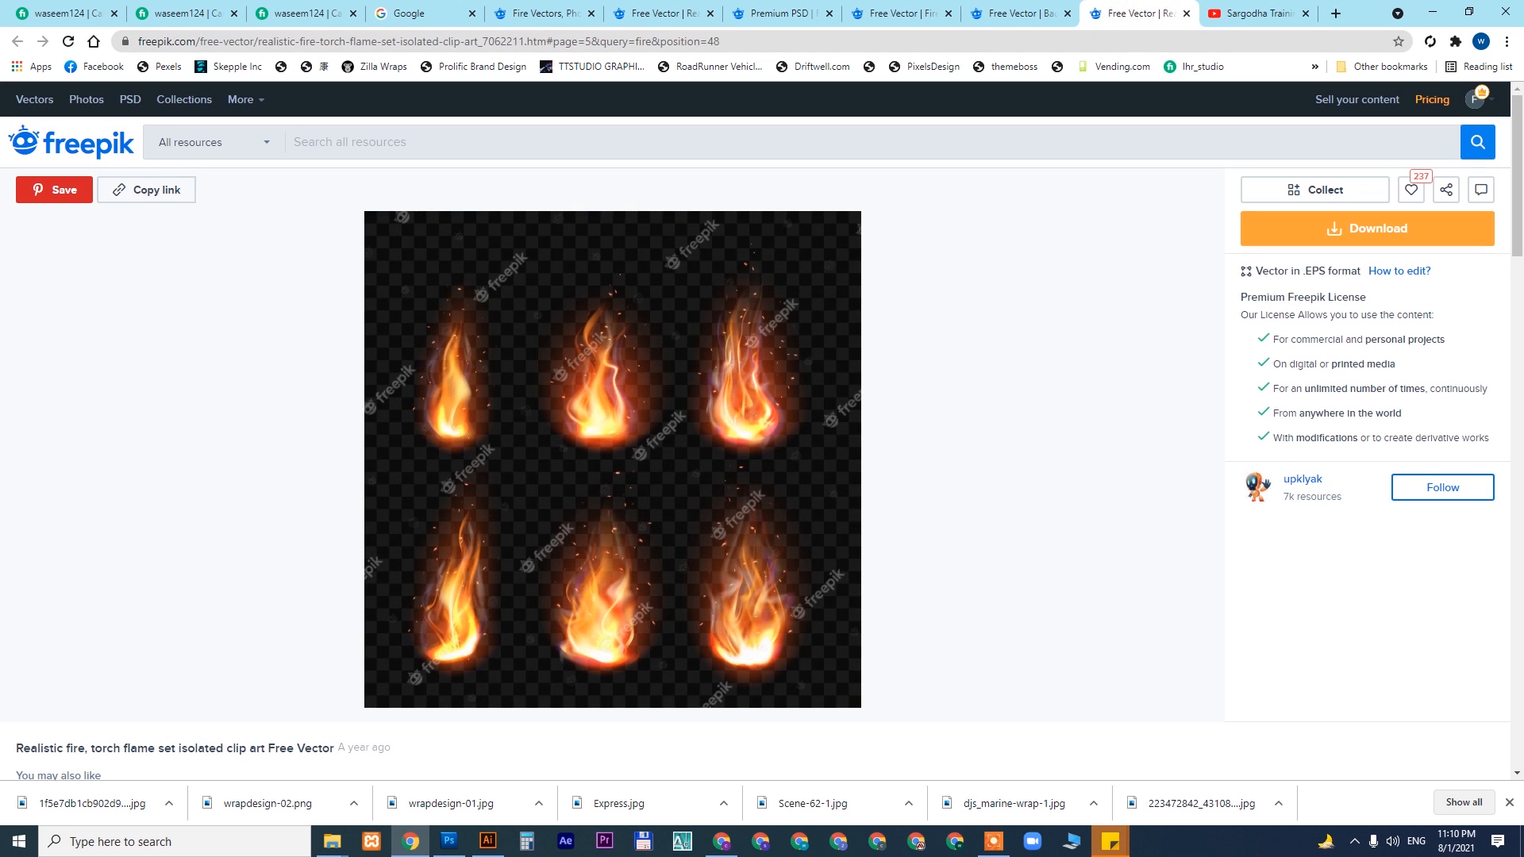
key("ctrl+shift+Tab")
left_click(903, 16)
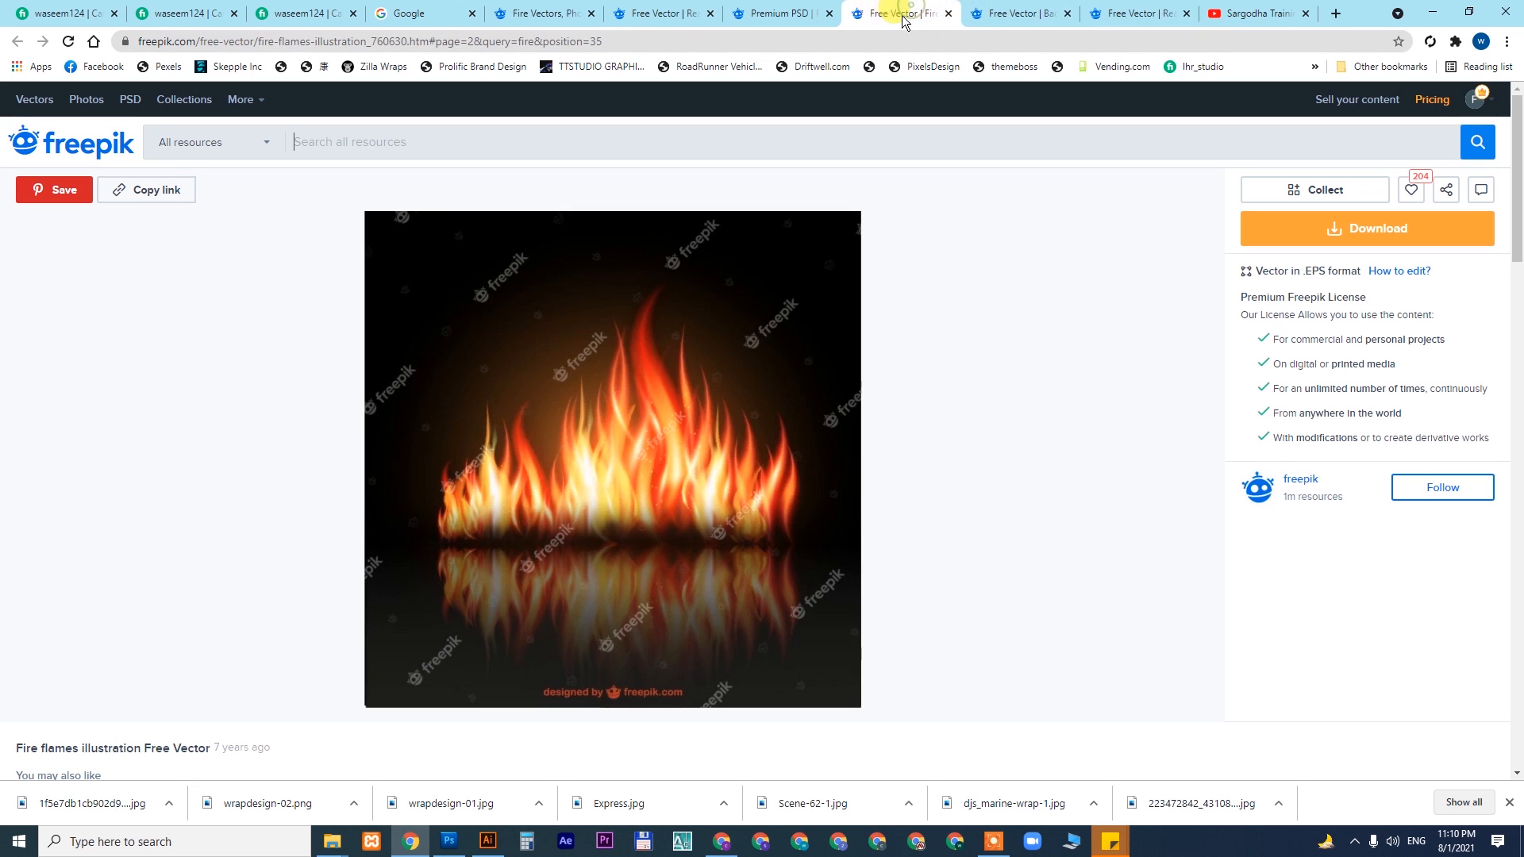
left_click(1042, 17)
key("ctrl+shift+Tab")
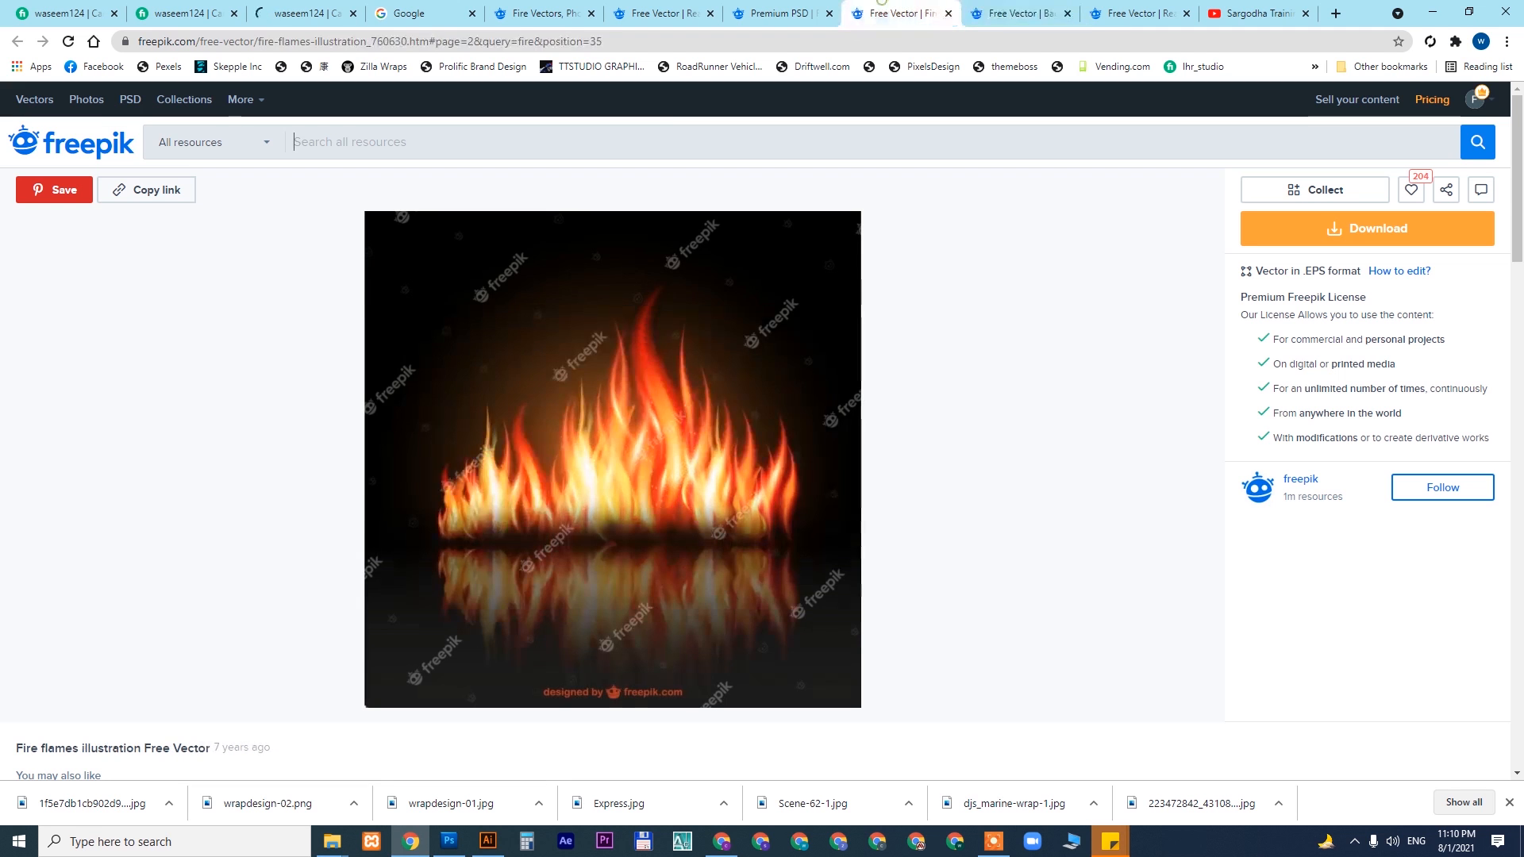
left_click(984, 8)
left_click(913, 8)
left_click(978, 6)
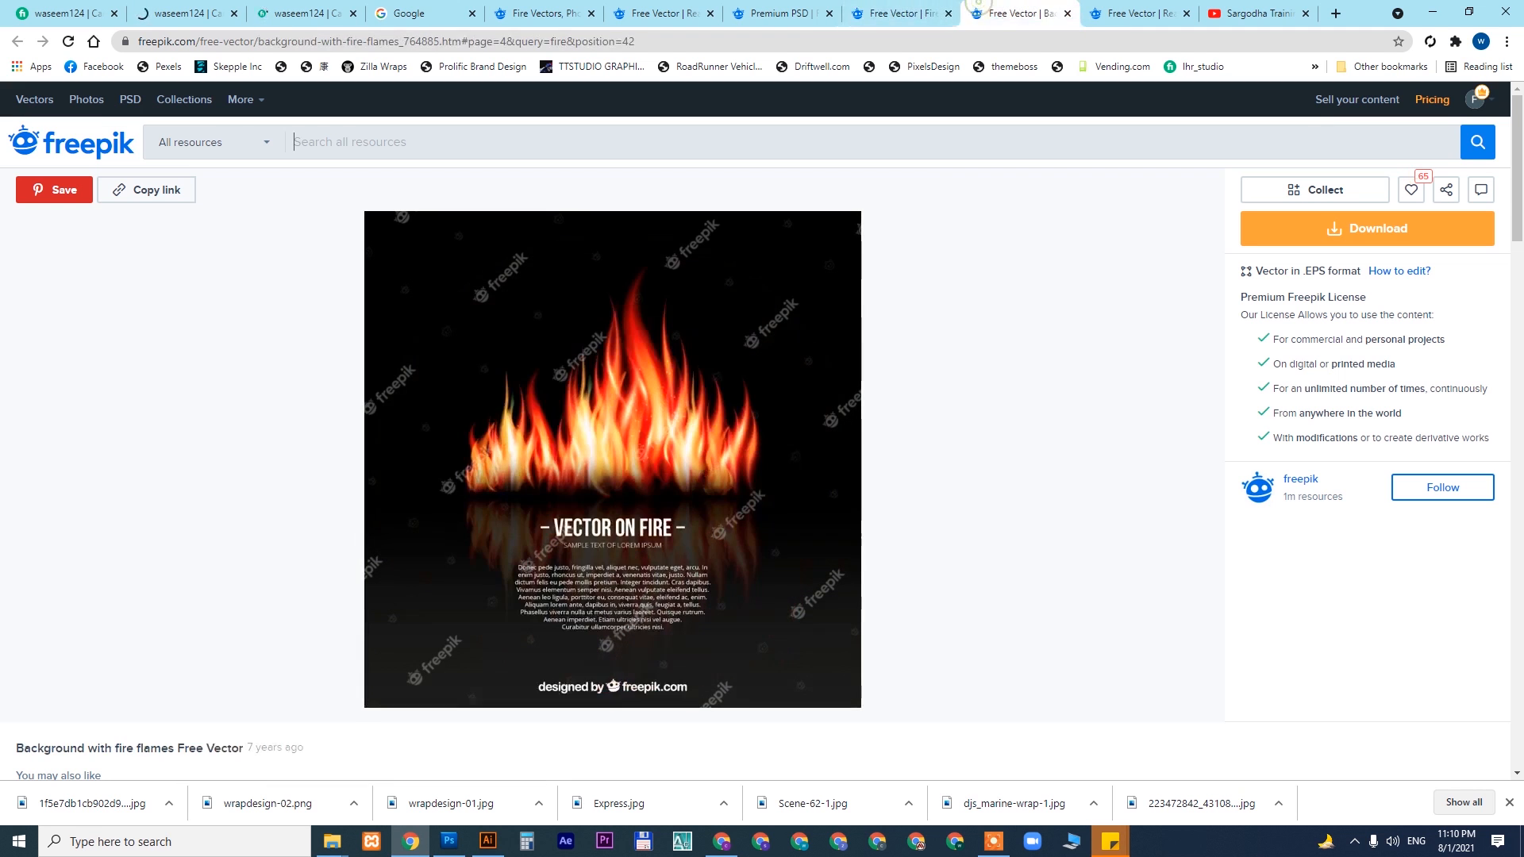
left_click(862, 8)
left_click(976, 9)
left_click(862, 8)
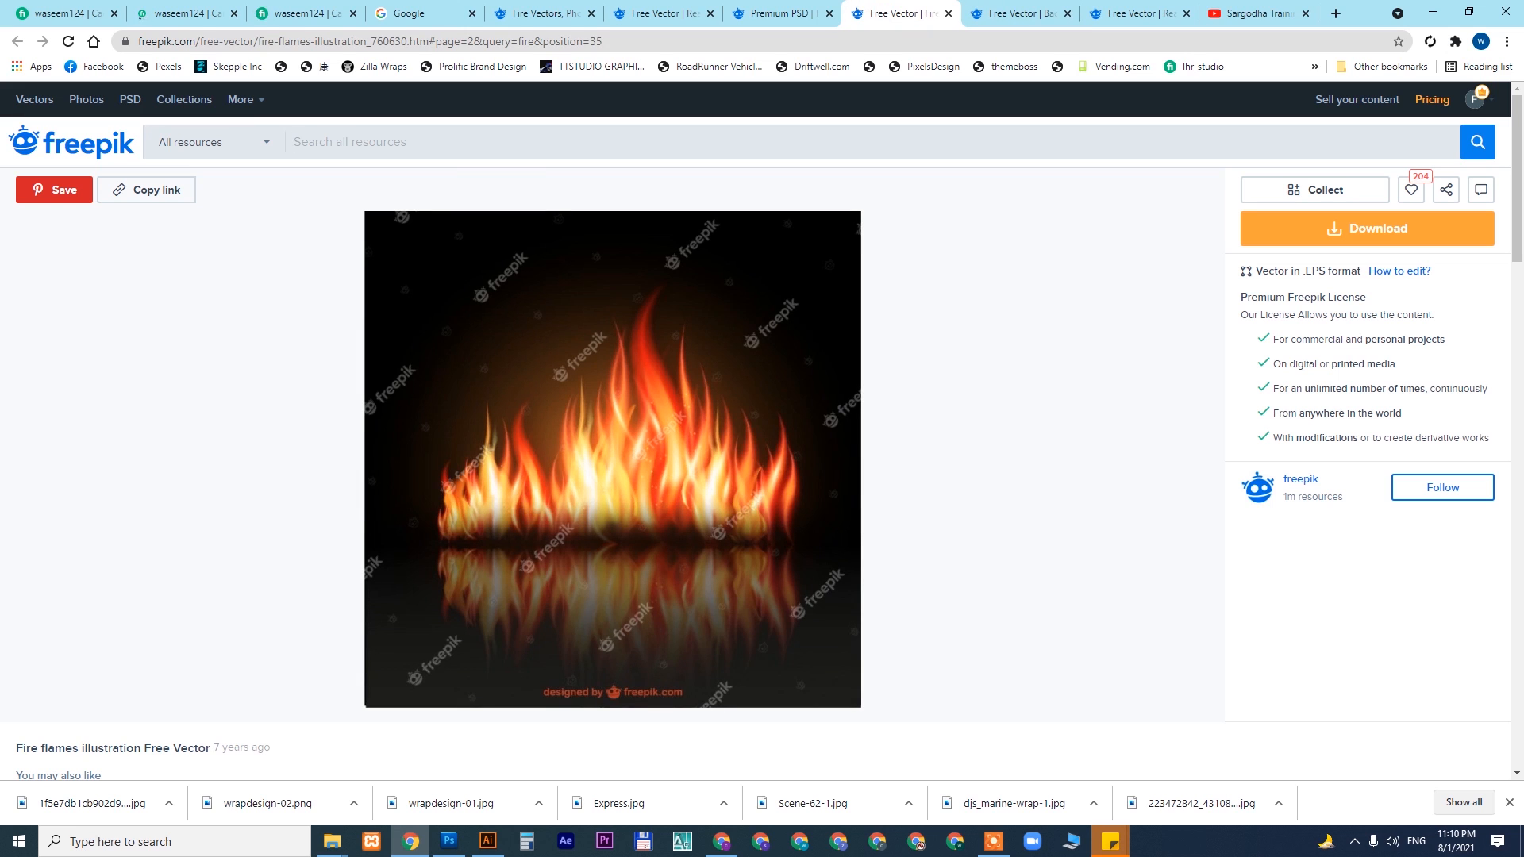
key("ctrl+shift+Tab")
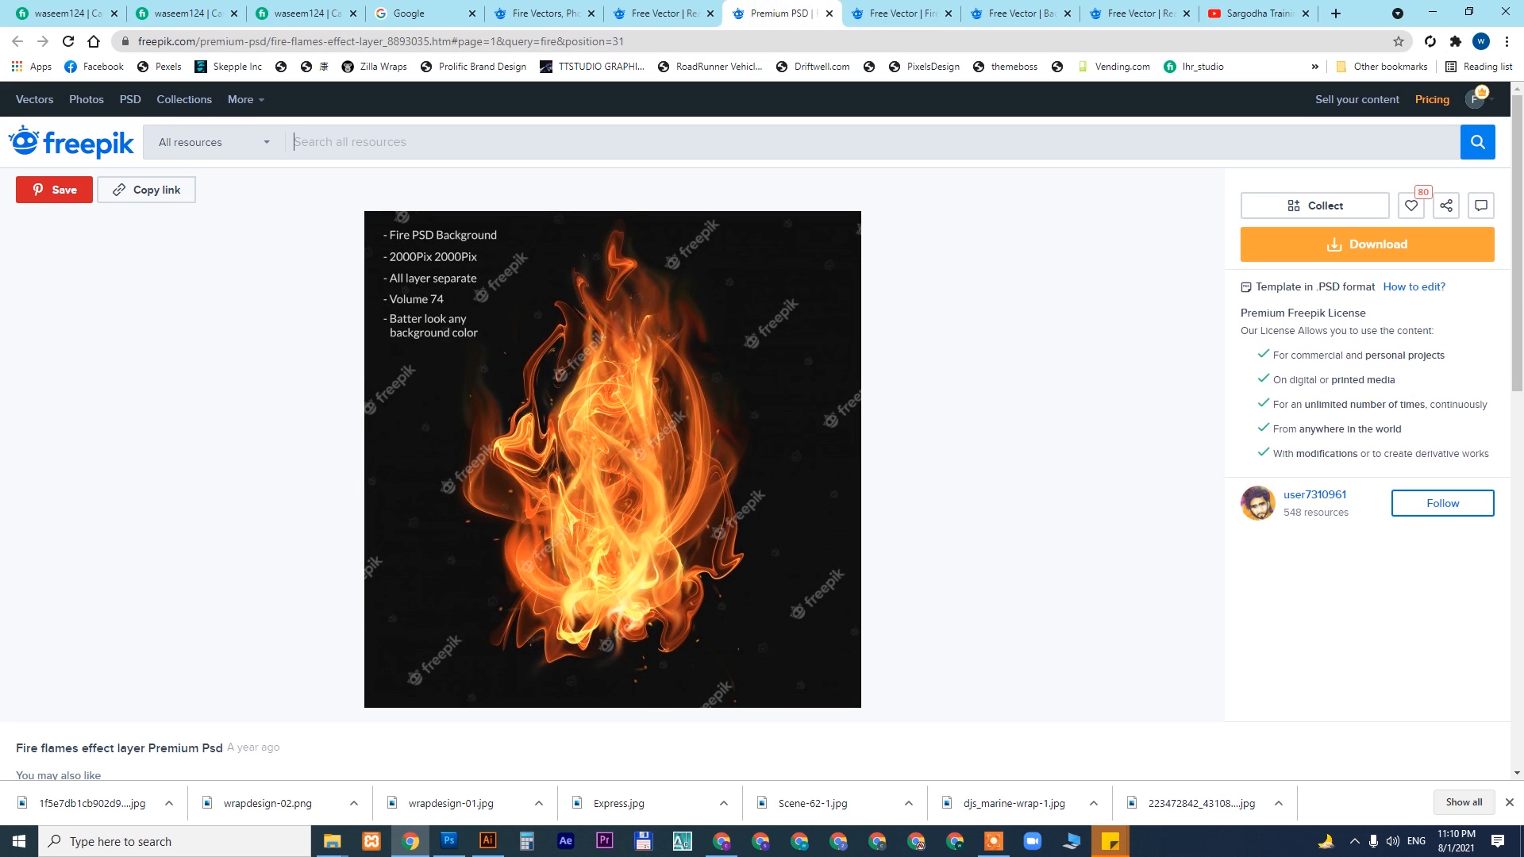
key("ctrl+shift+Tab")
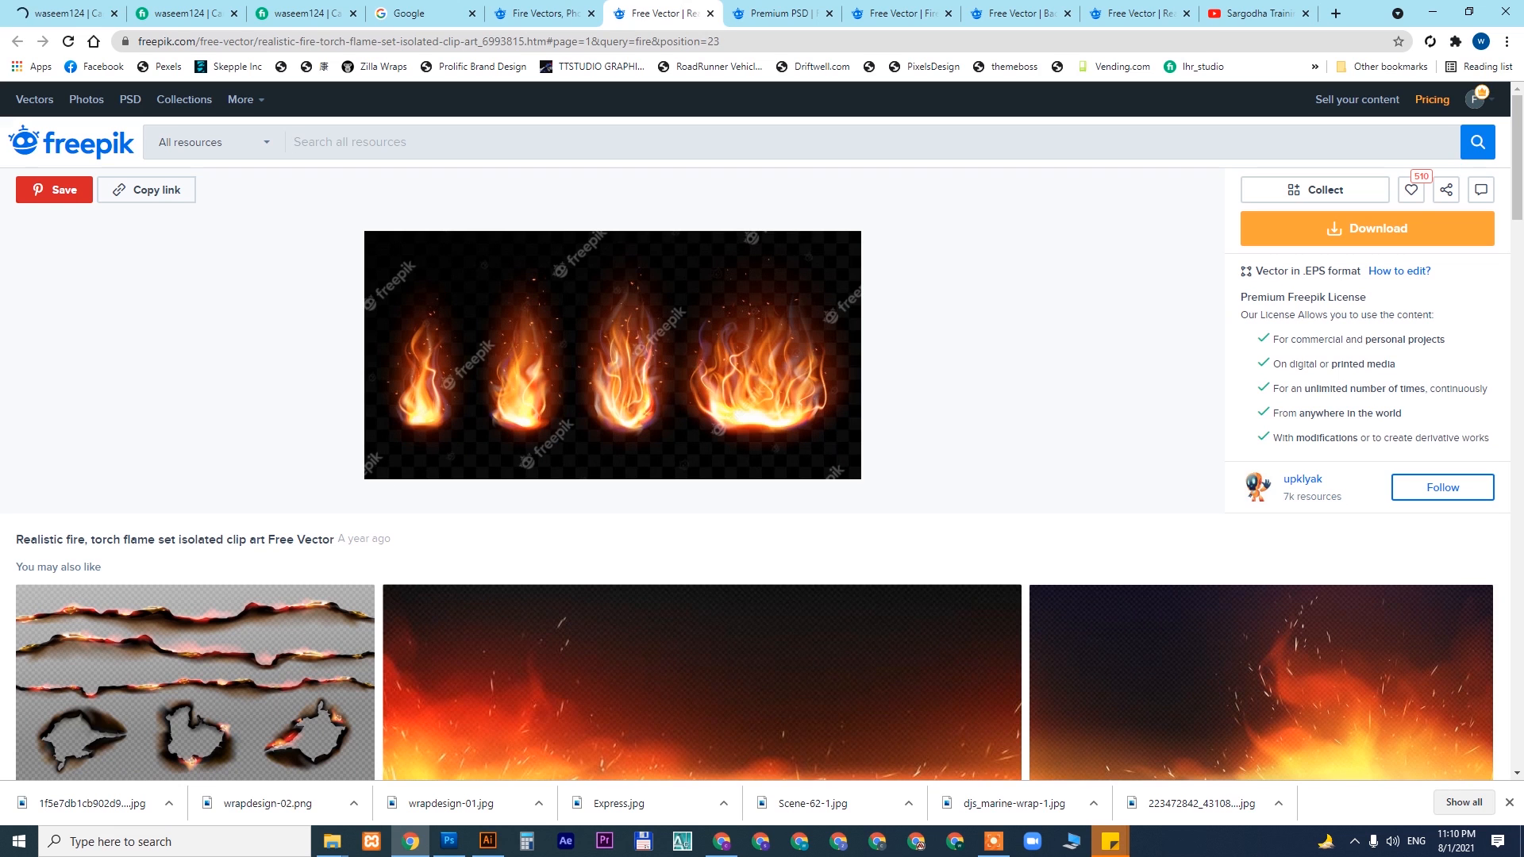
- Browse on to the seventh page of fire results and open the "Fire flames on black" PSD in a new tab
key("ctrl+shift+Tab")
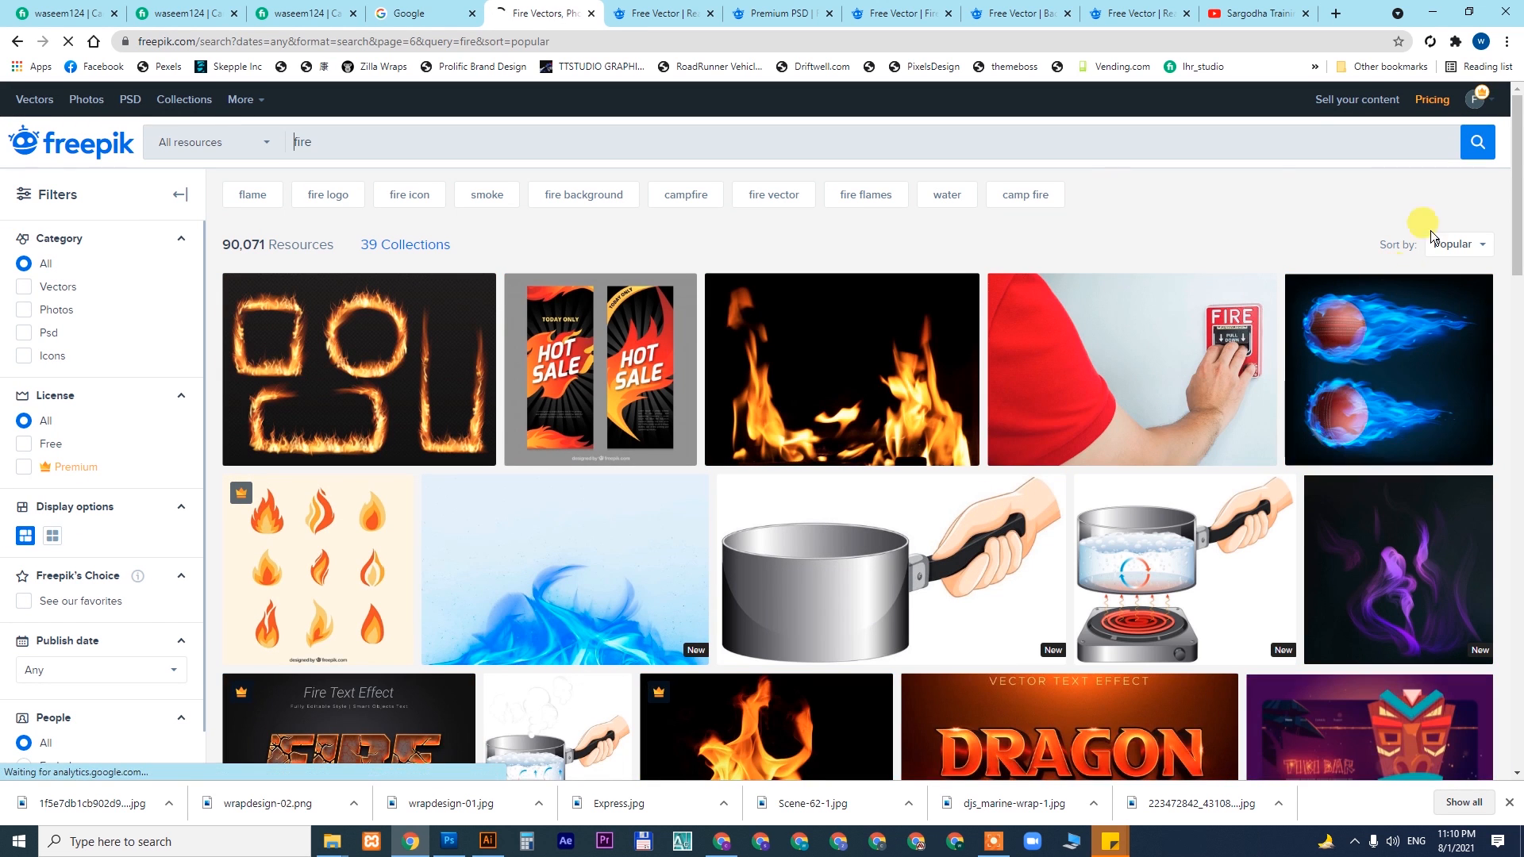
left_click_drag(1517, 151, 1517, 573)
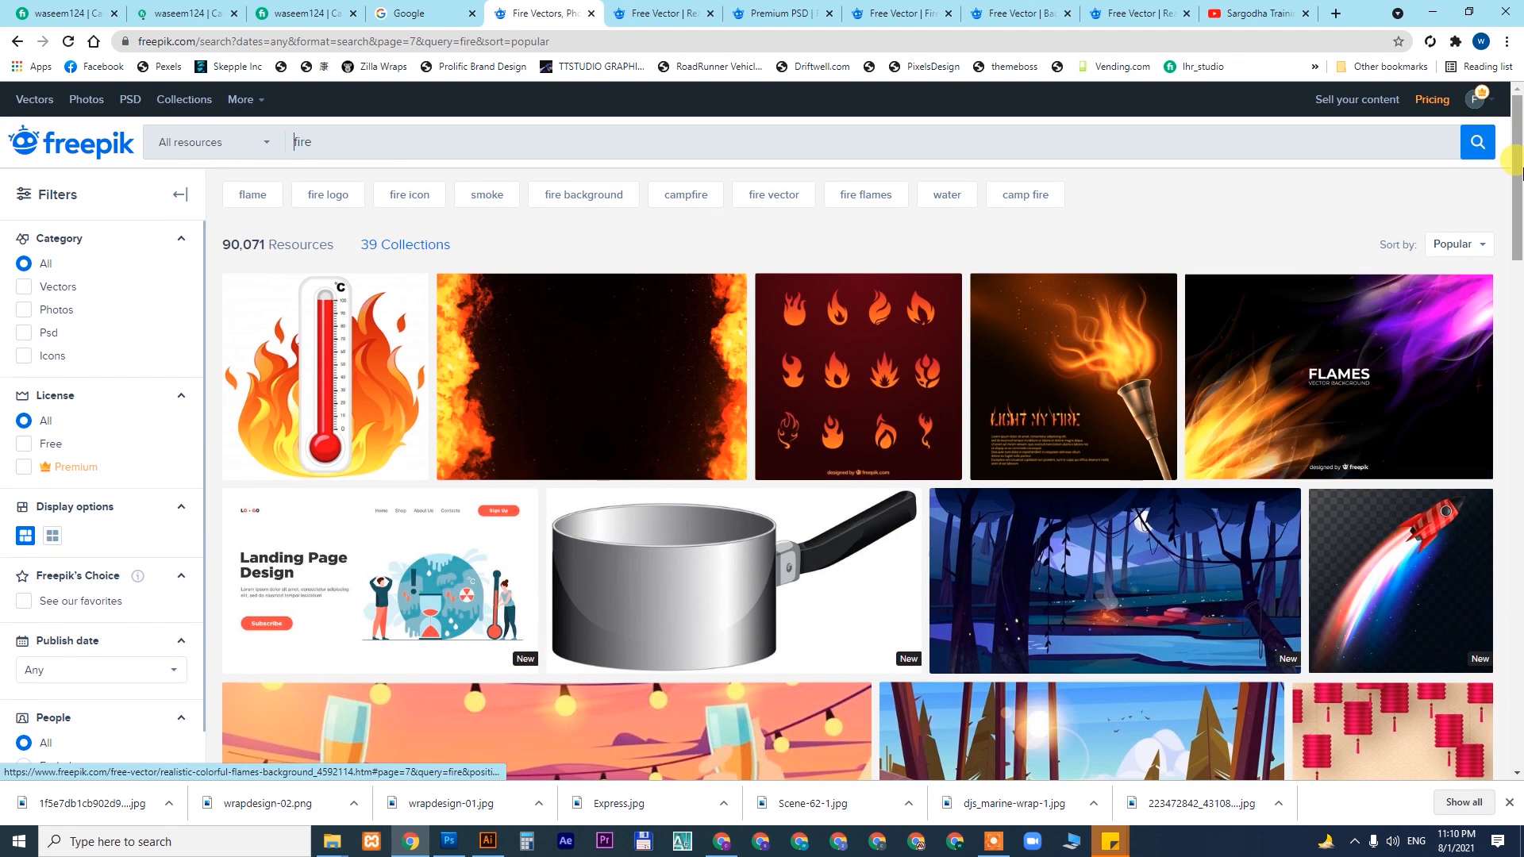
left_click_drag(1515, 168, 1518, 556)
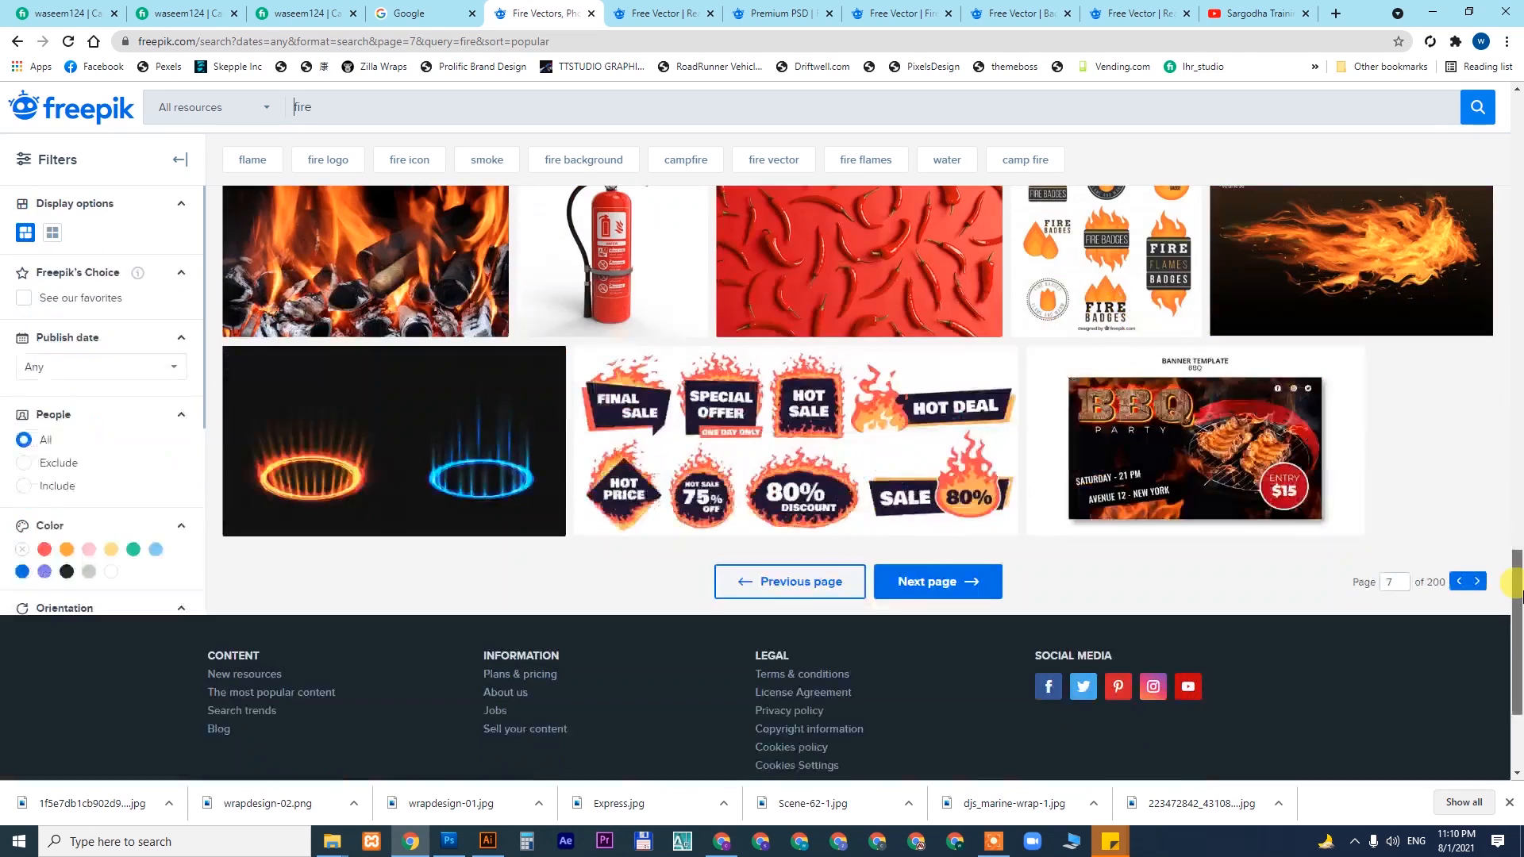
right_click(1411, 311)
left_click(1413, 320)
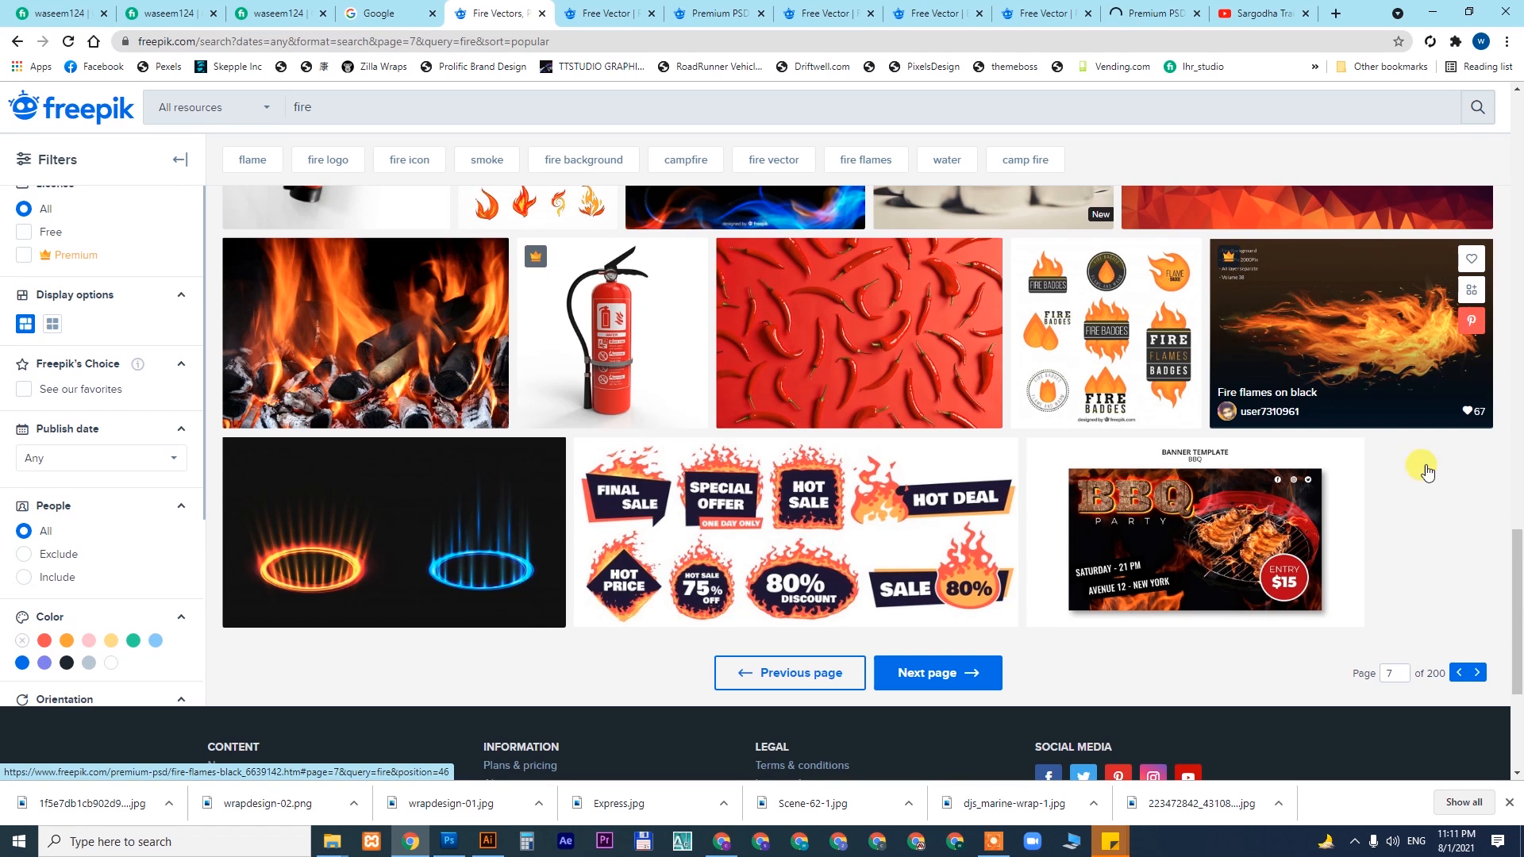
- Browse on to the ninth page of fire results and open the flaming football and flaming baseballs vectors in new tabs
scroll(1079, 615, "down", 3)
left_click(926, 509)
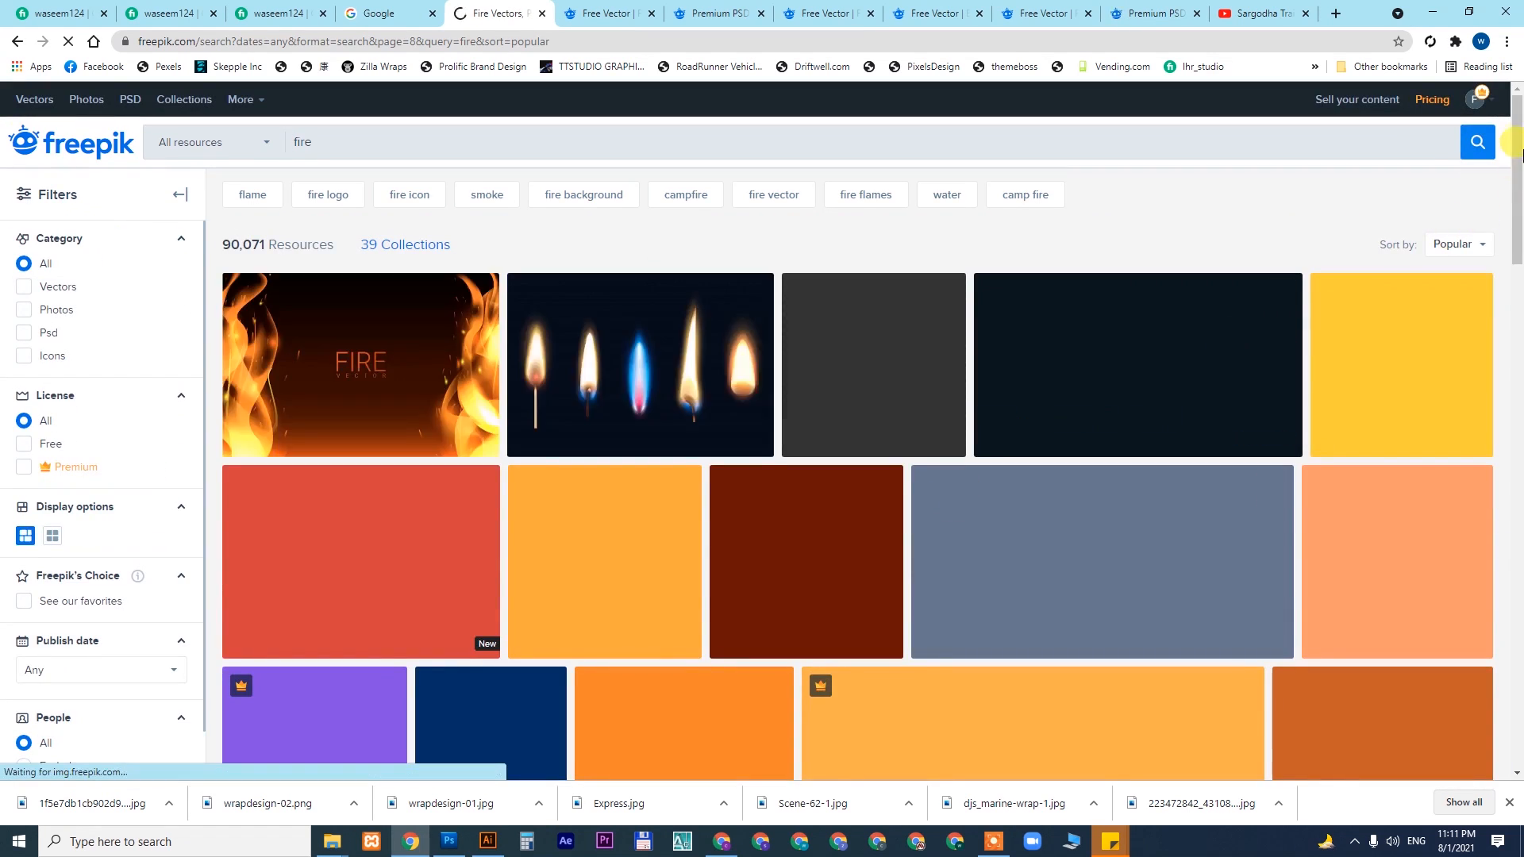
left_click_drag(1517, 141, 1517, 575)
left_click(829, 675)
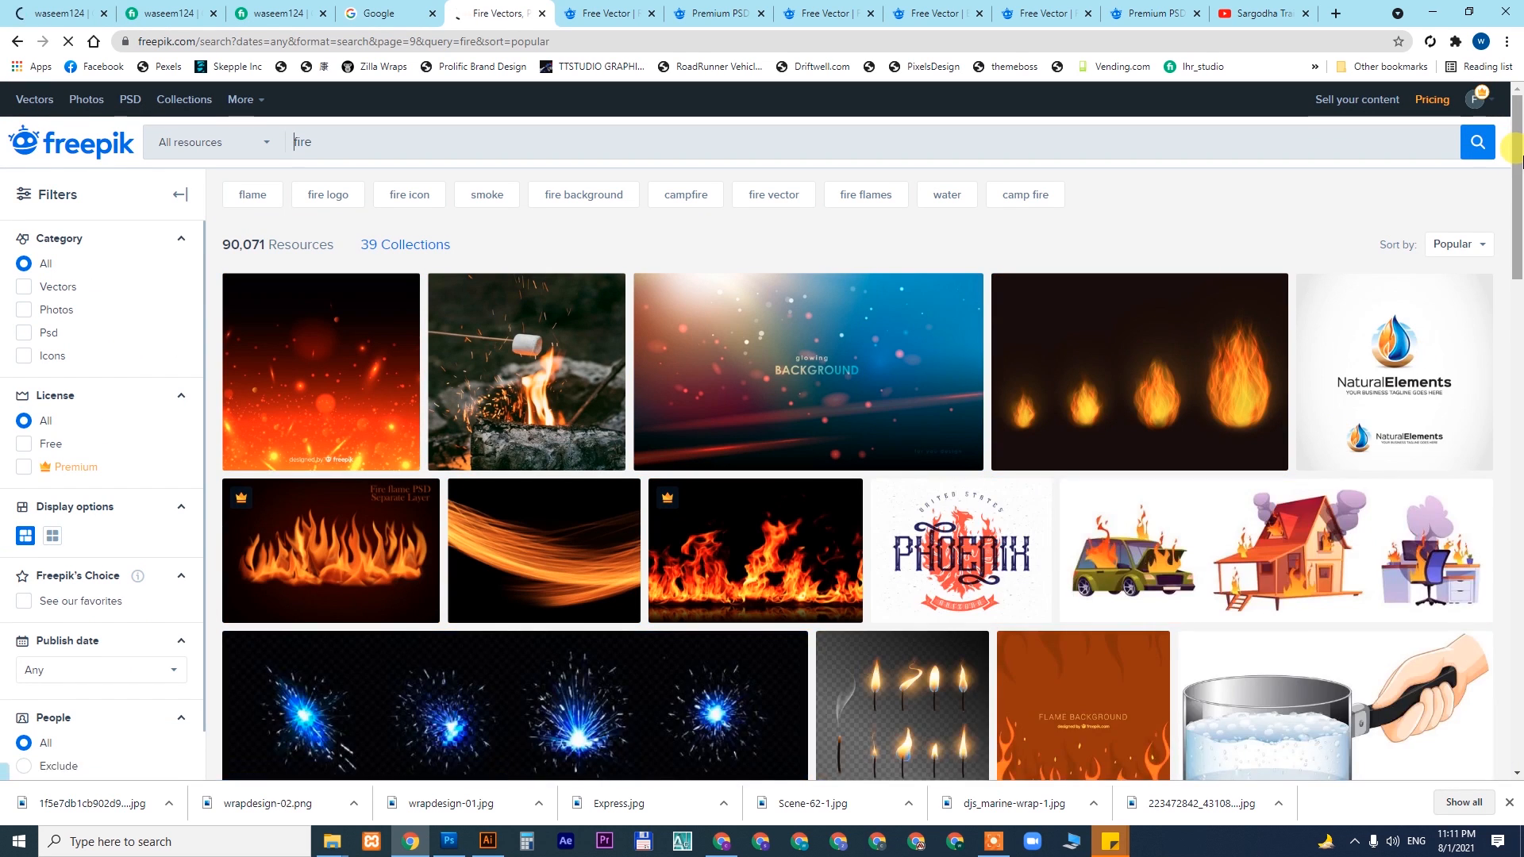
left_click_drag(1516, 163, 1517, 454)
right_click(992, 321)
left_click(1027, 337)
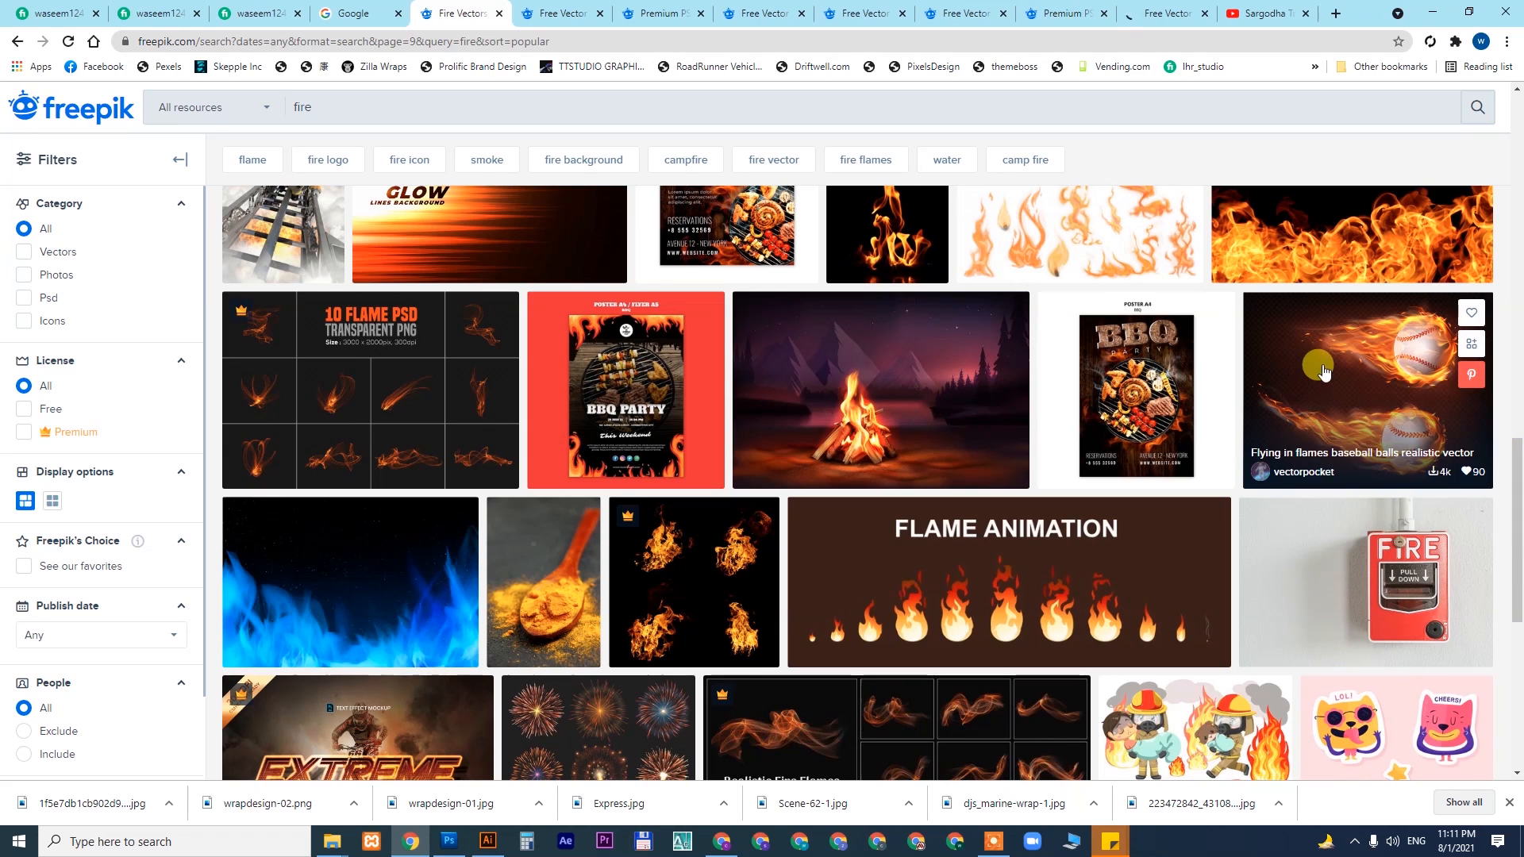
right_click(1285, 366)
left_click(1343, 379)
- Look through the tenth, eleventh and twelfth pages of fire results for more usable flame artwork
left_click_drag(1516, 476, 1517, 565)
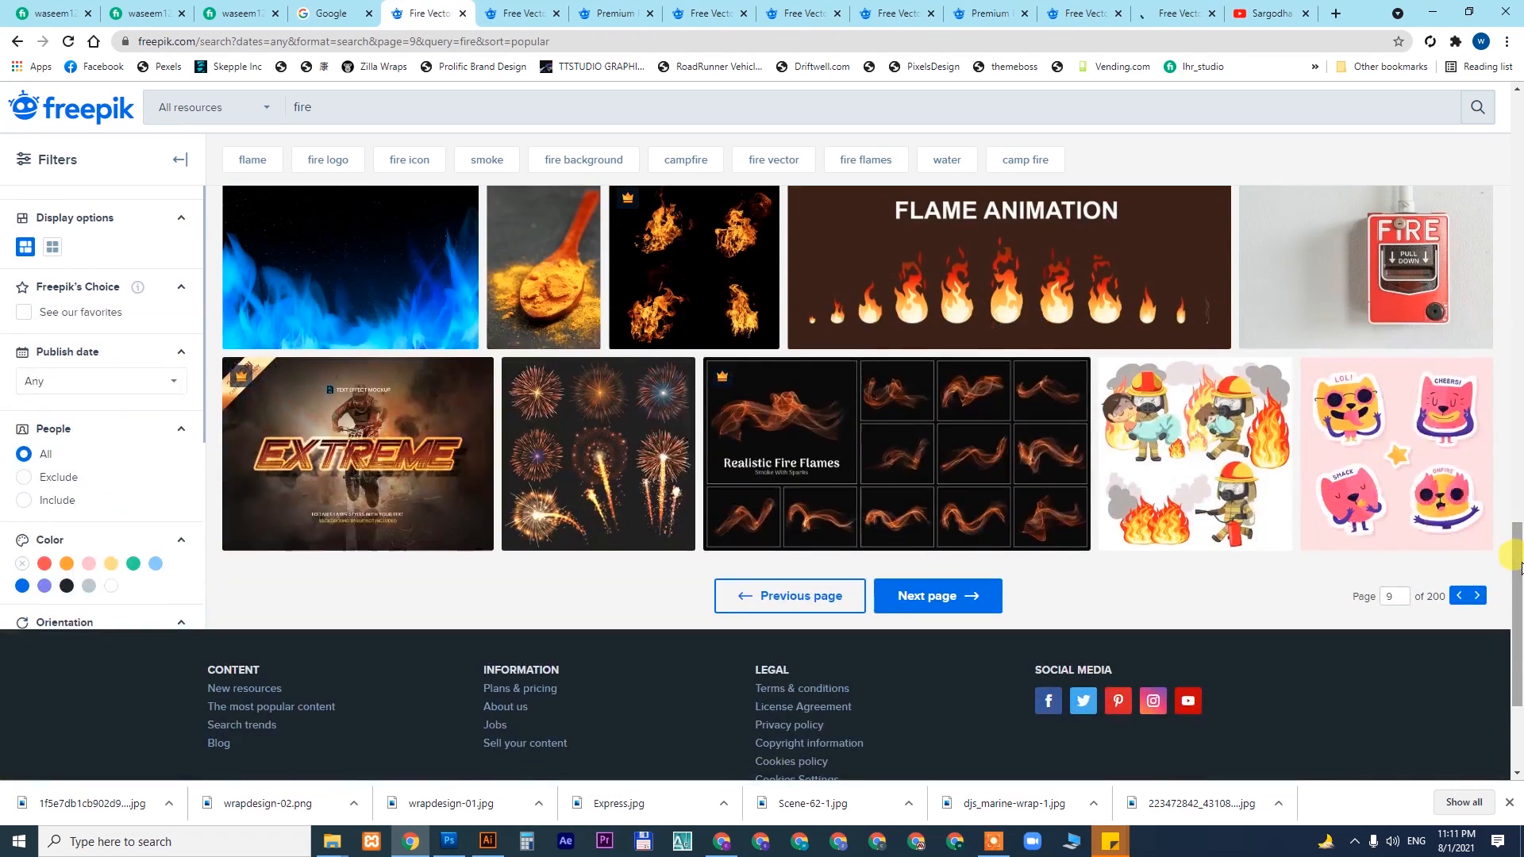
left_click(939, 609)
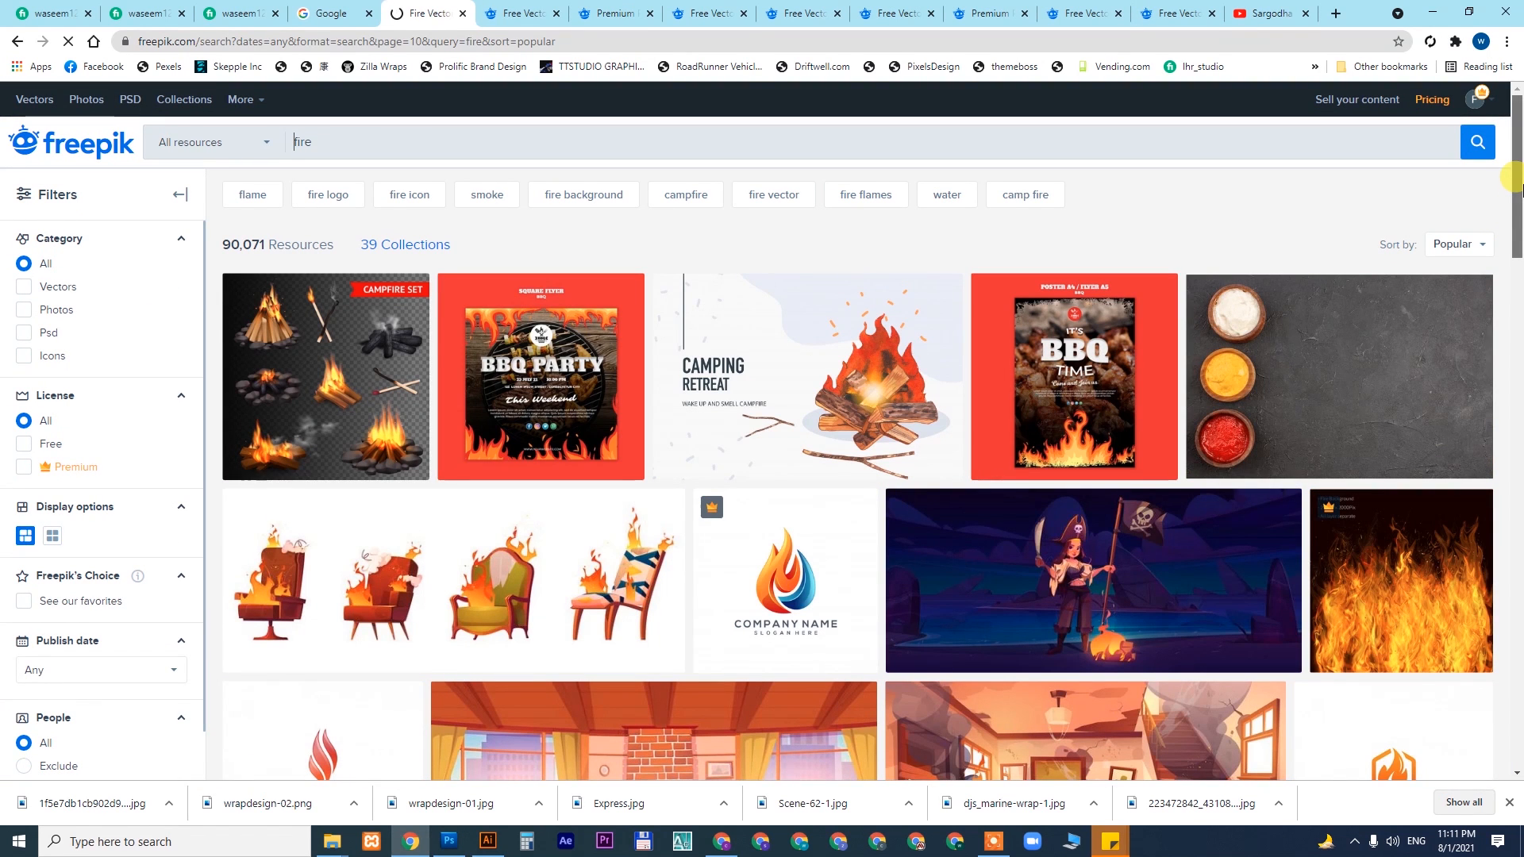
left_click_drag(1516, 187, 1517, 591)
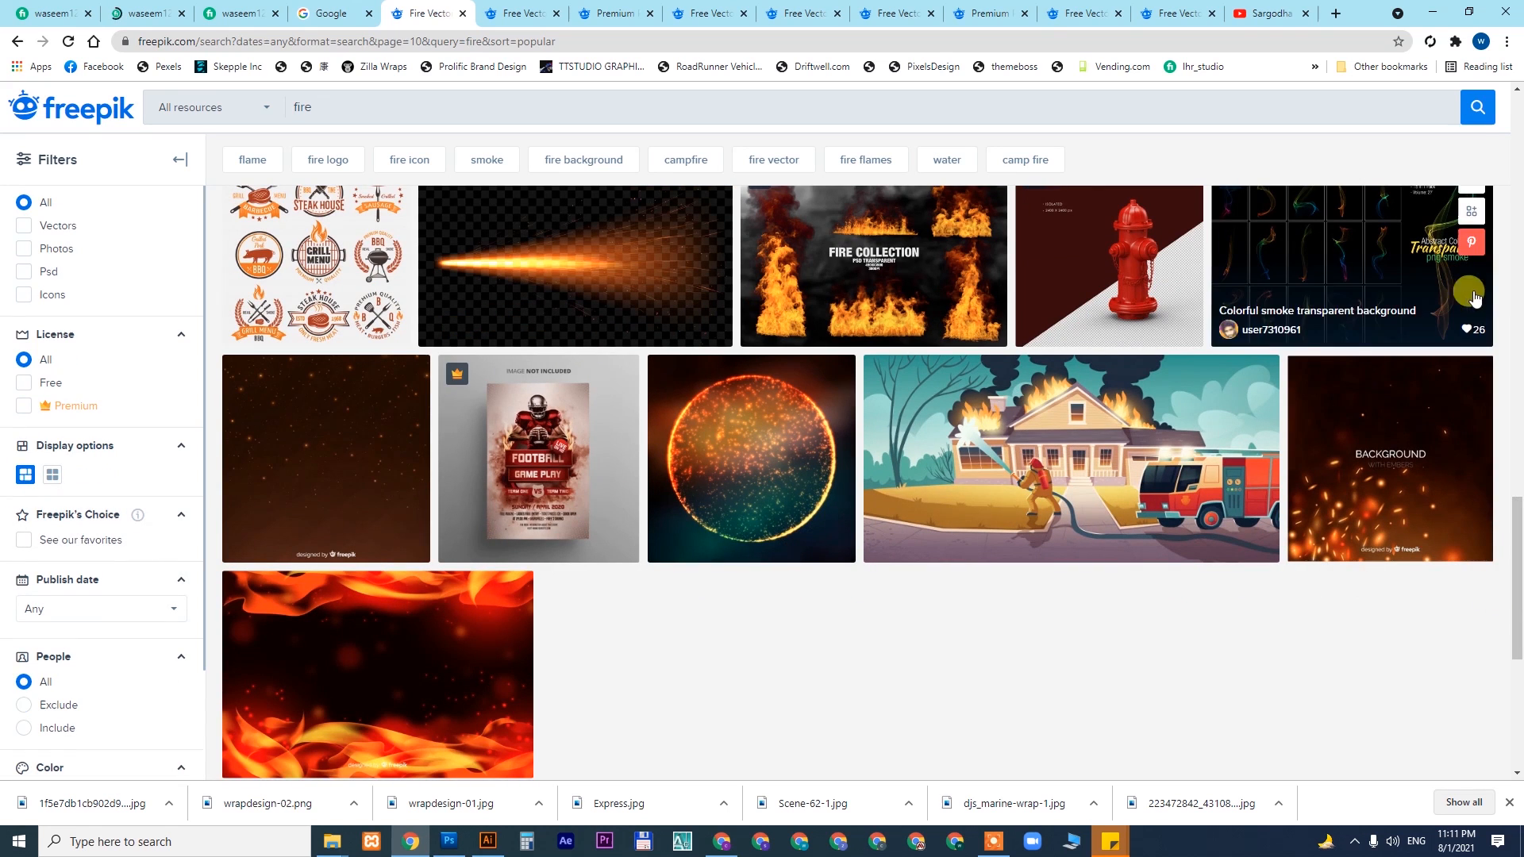
mouse_move(1518, 502)
left_mouse_down()
mouse_move(1518, 442)
mouse_move(1510, 523)
left_mouse_up()
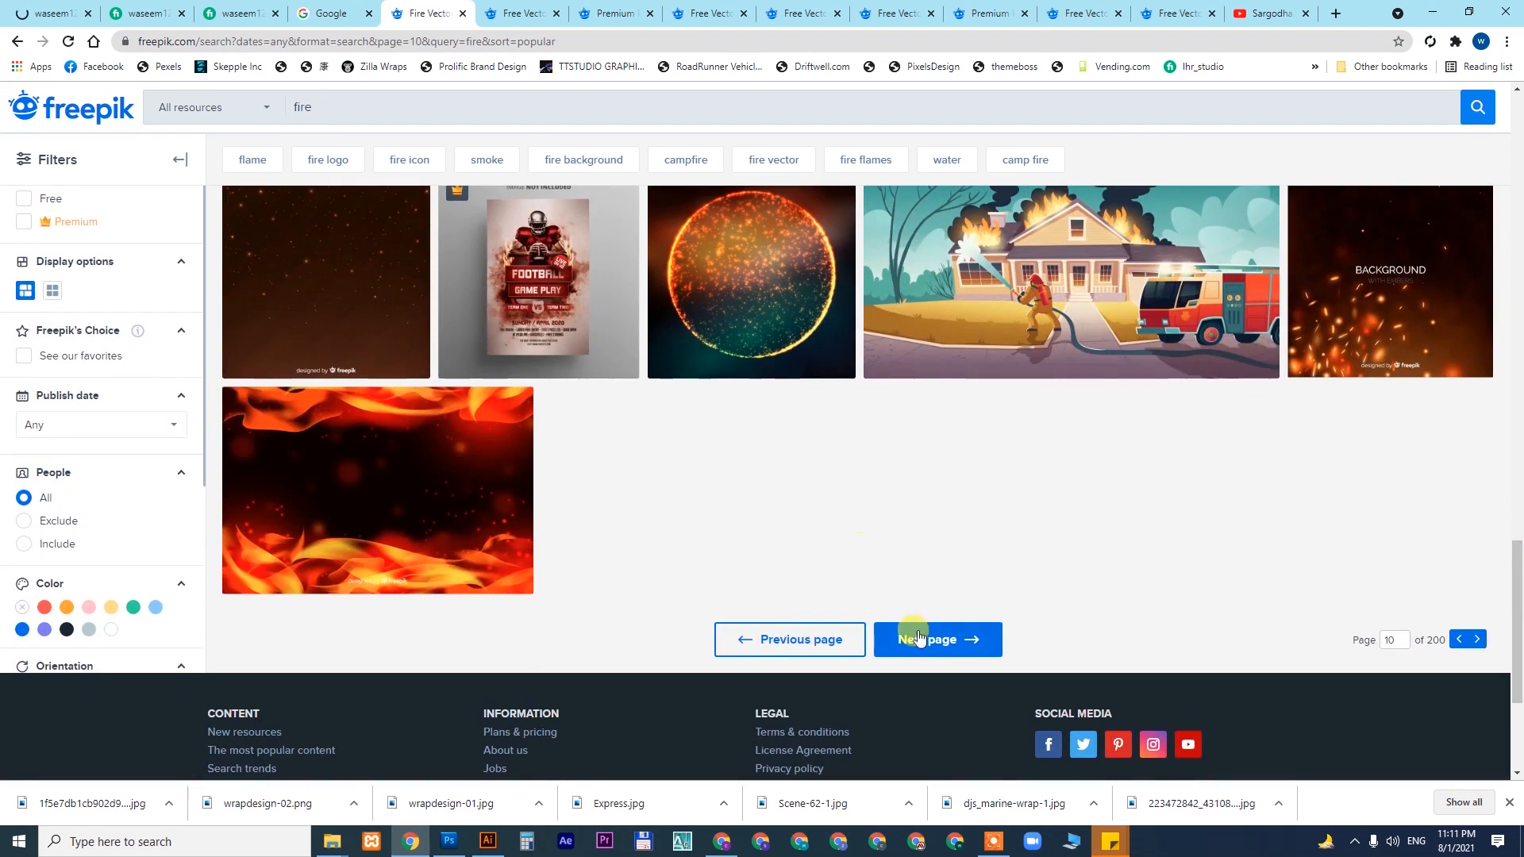
left_click(918, 638)
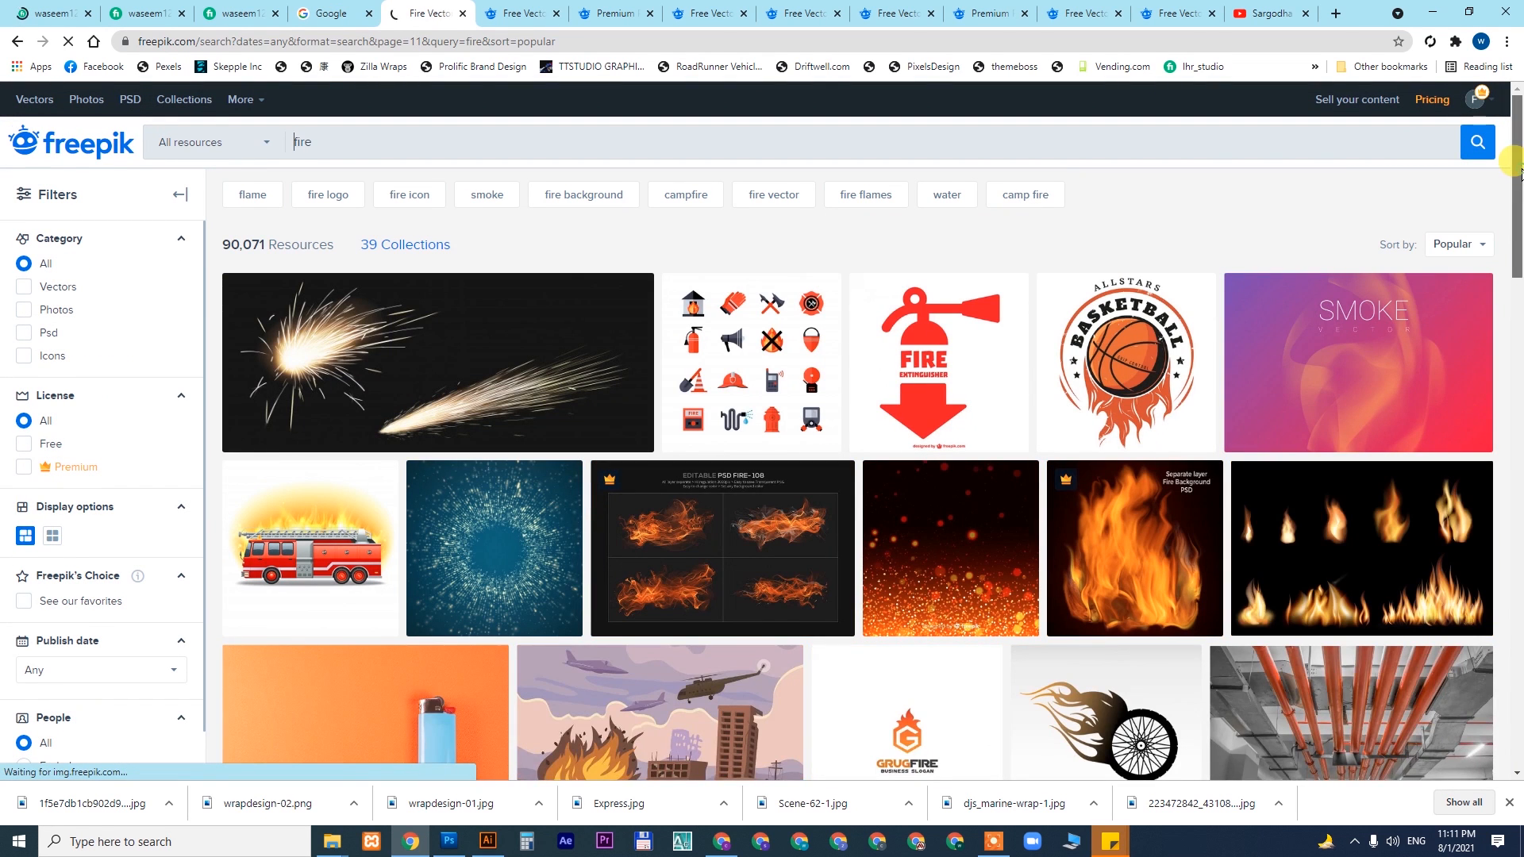
left_click_drag(1520, 173, 1519, 568)
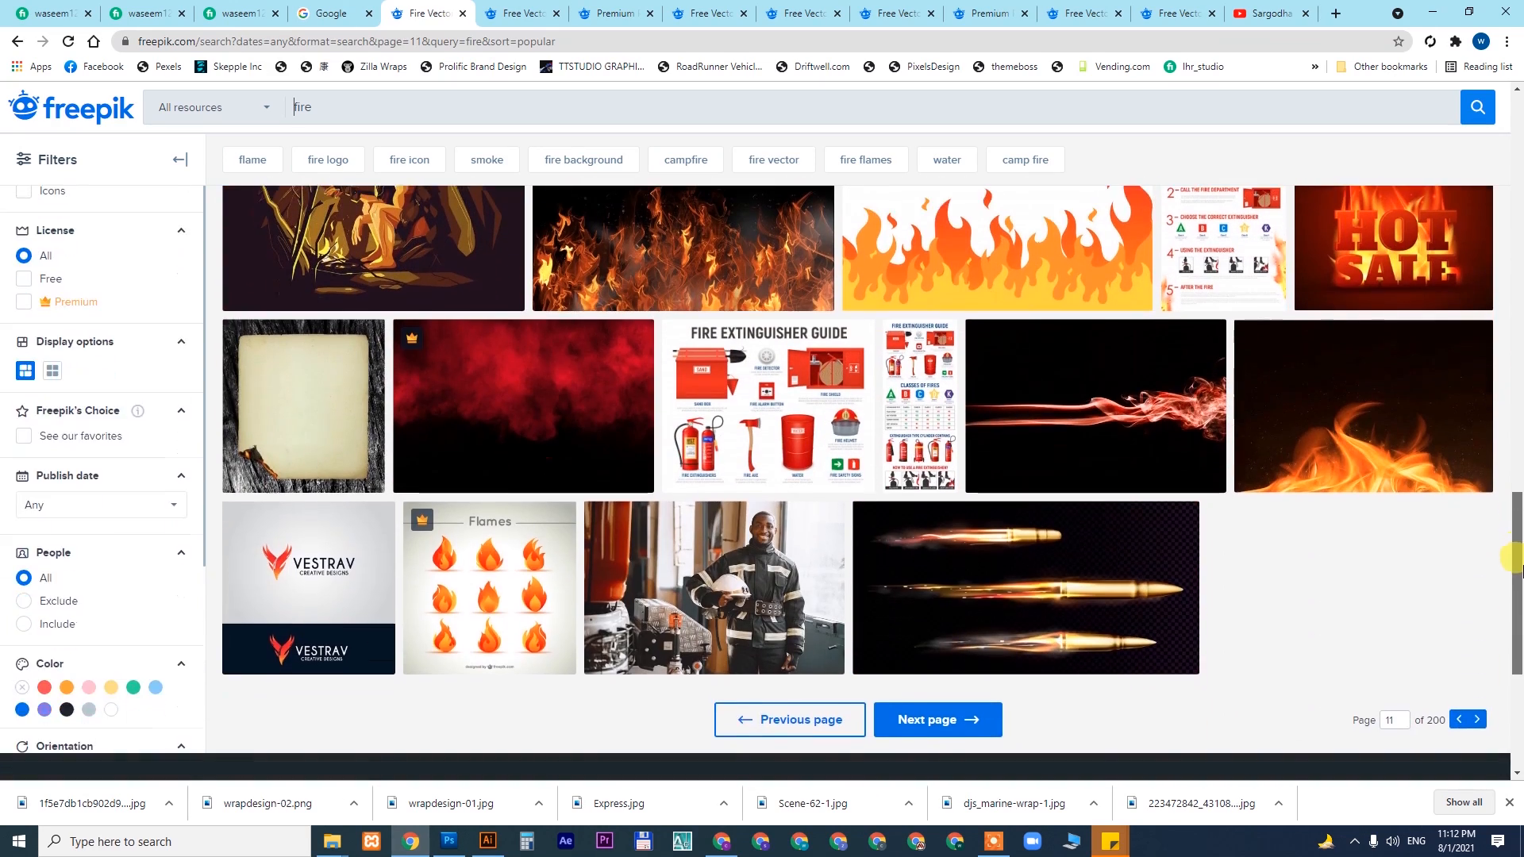
left_click(949, 719)
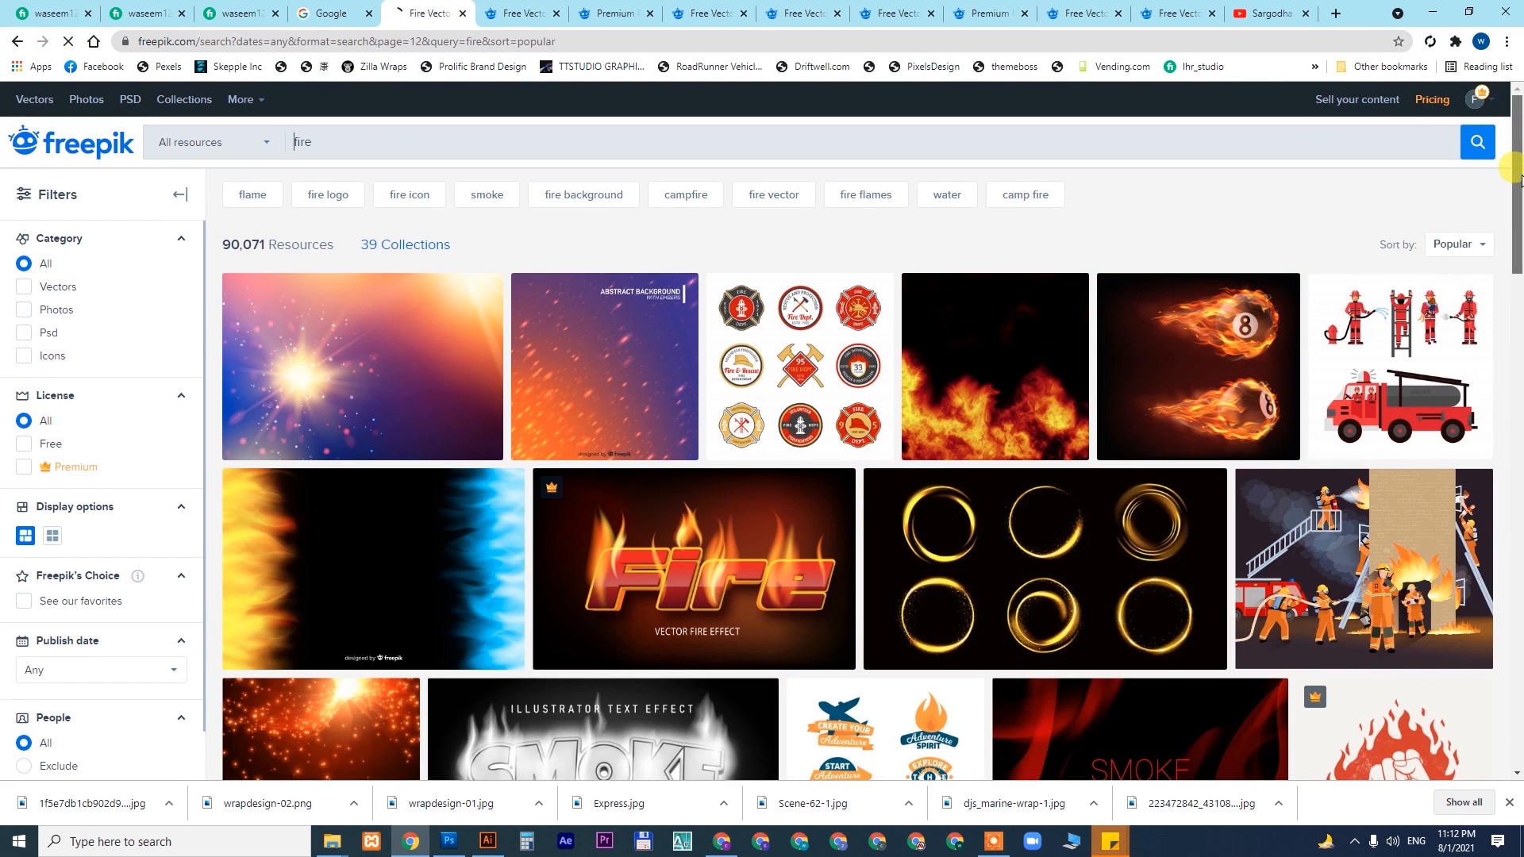
left_click_drag(1515, 181, 1516, 583)
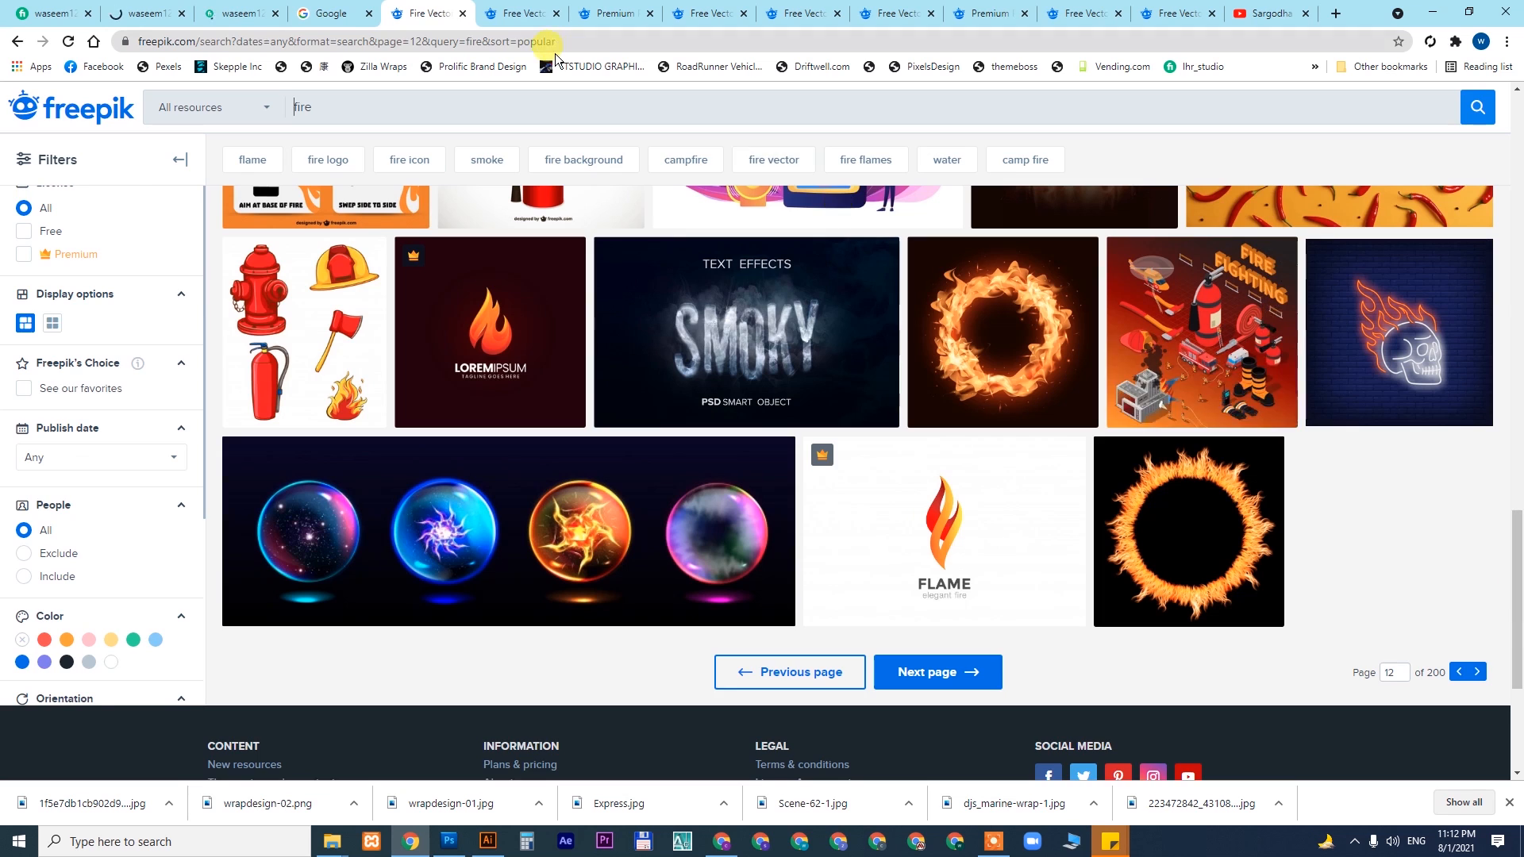
- Review the opened fire artwork pages and download the "Football ball flying in flames" vector
left_click(524, 12)
left_click(616, 8)
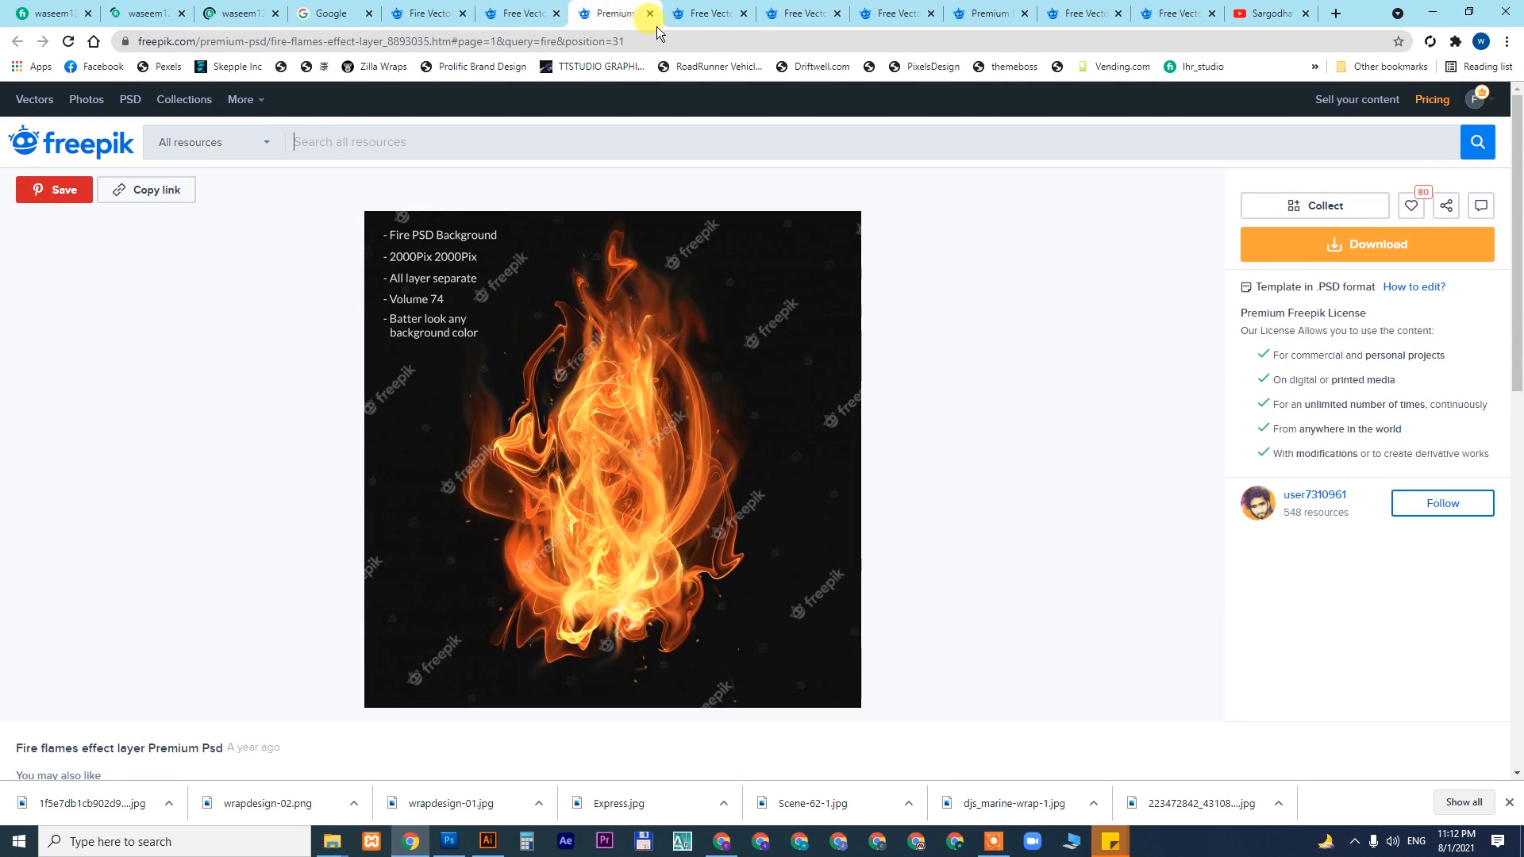
left_click(703, 11)
left_click(797, 13)
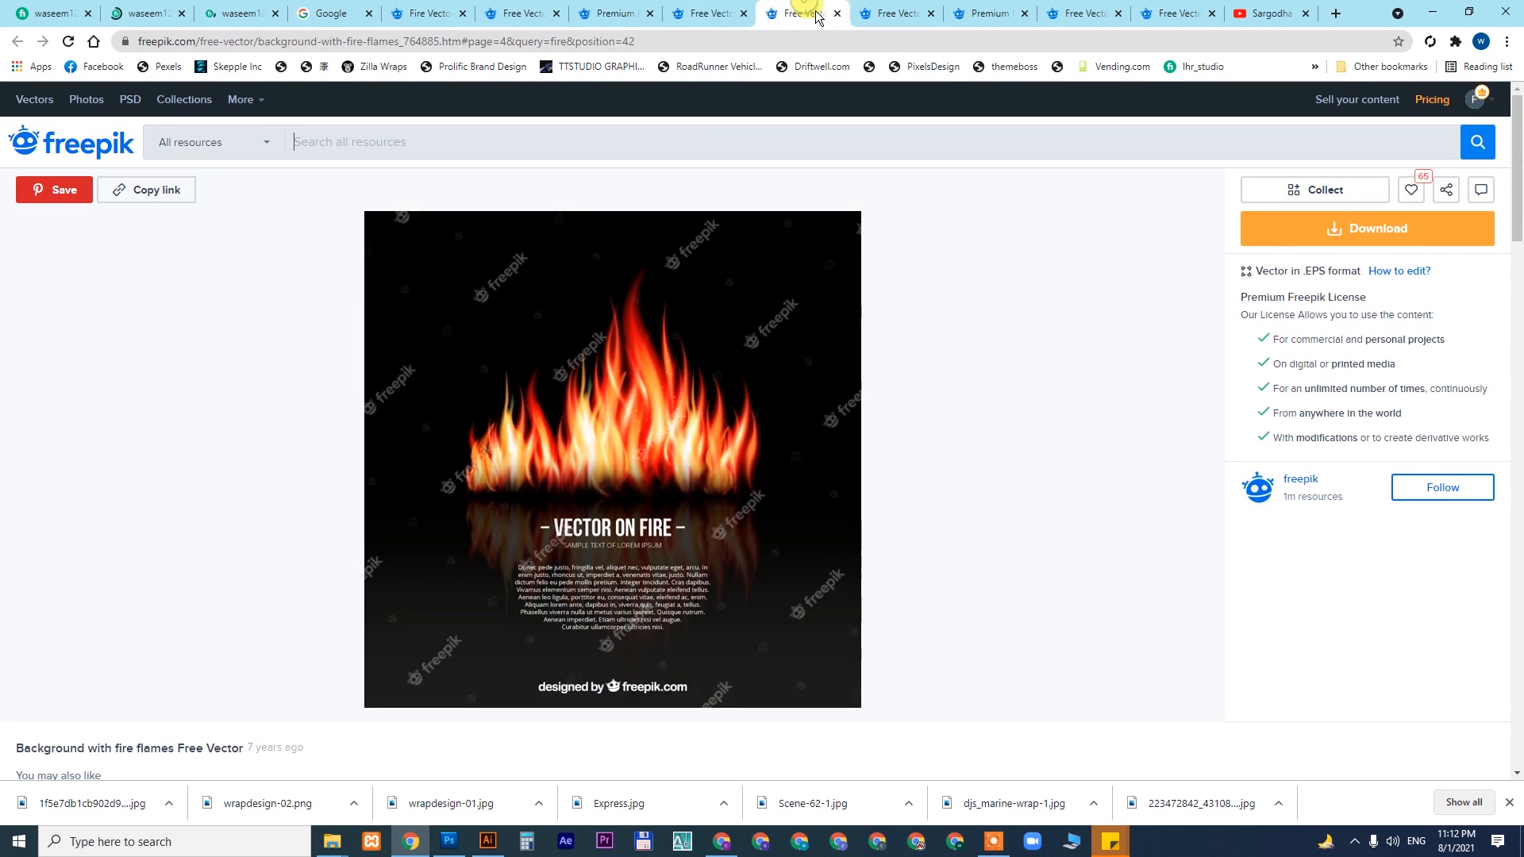
left_click(895, 13)
left_click(987, 13)
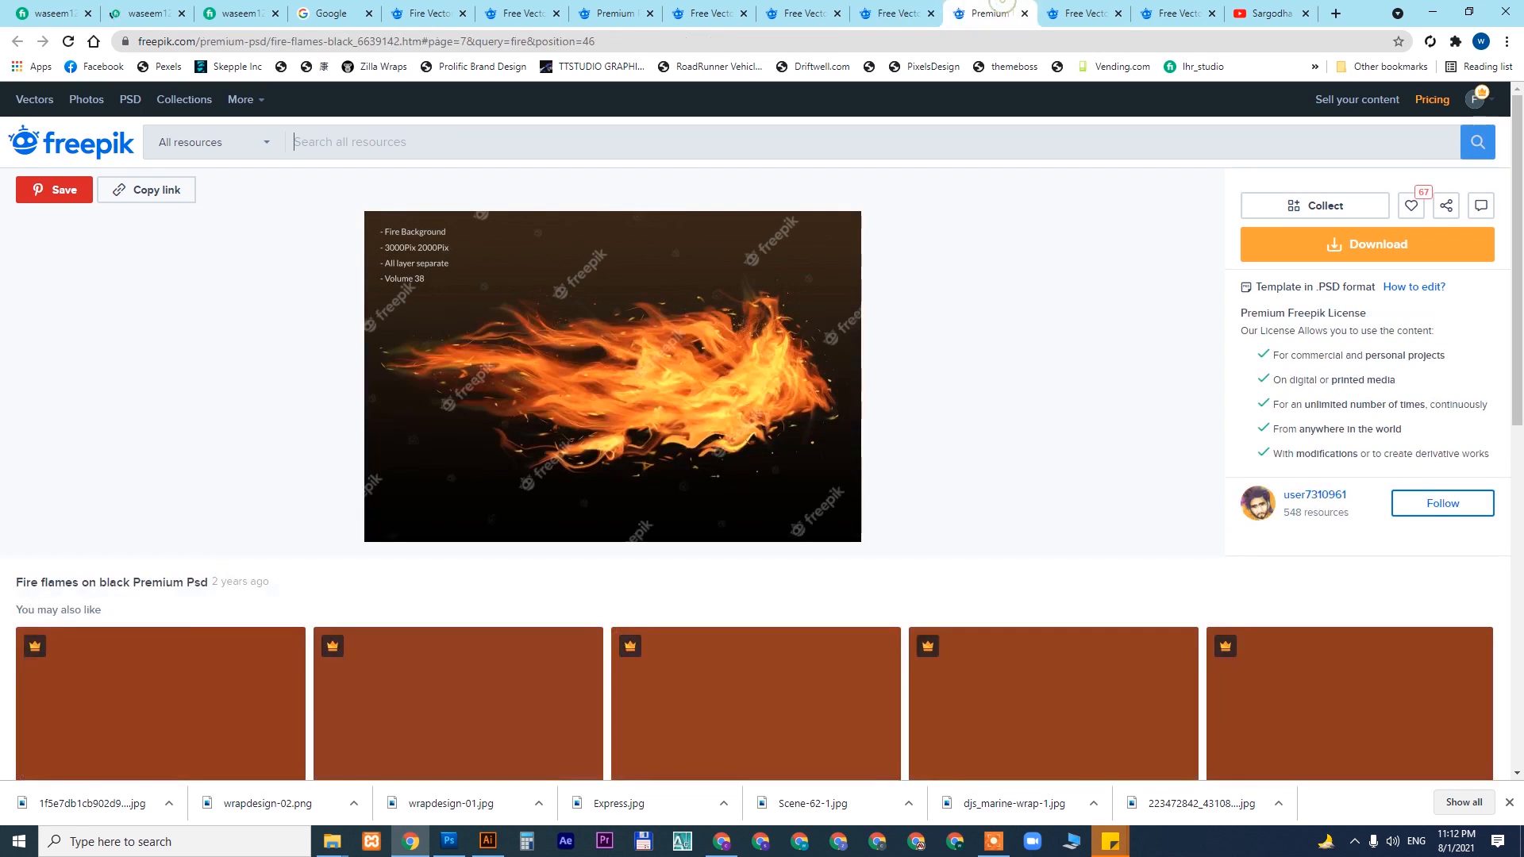
left_click(1083, 13)
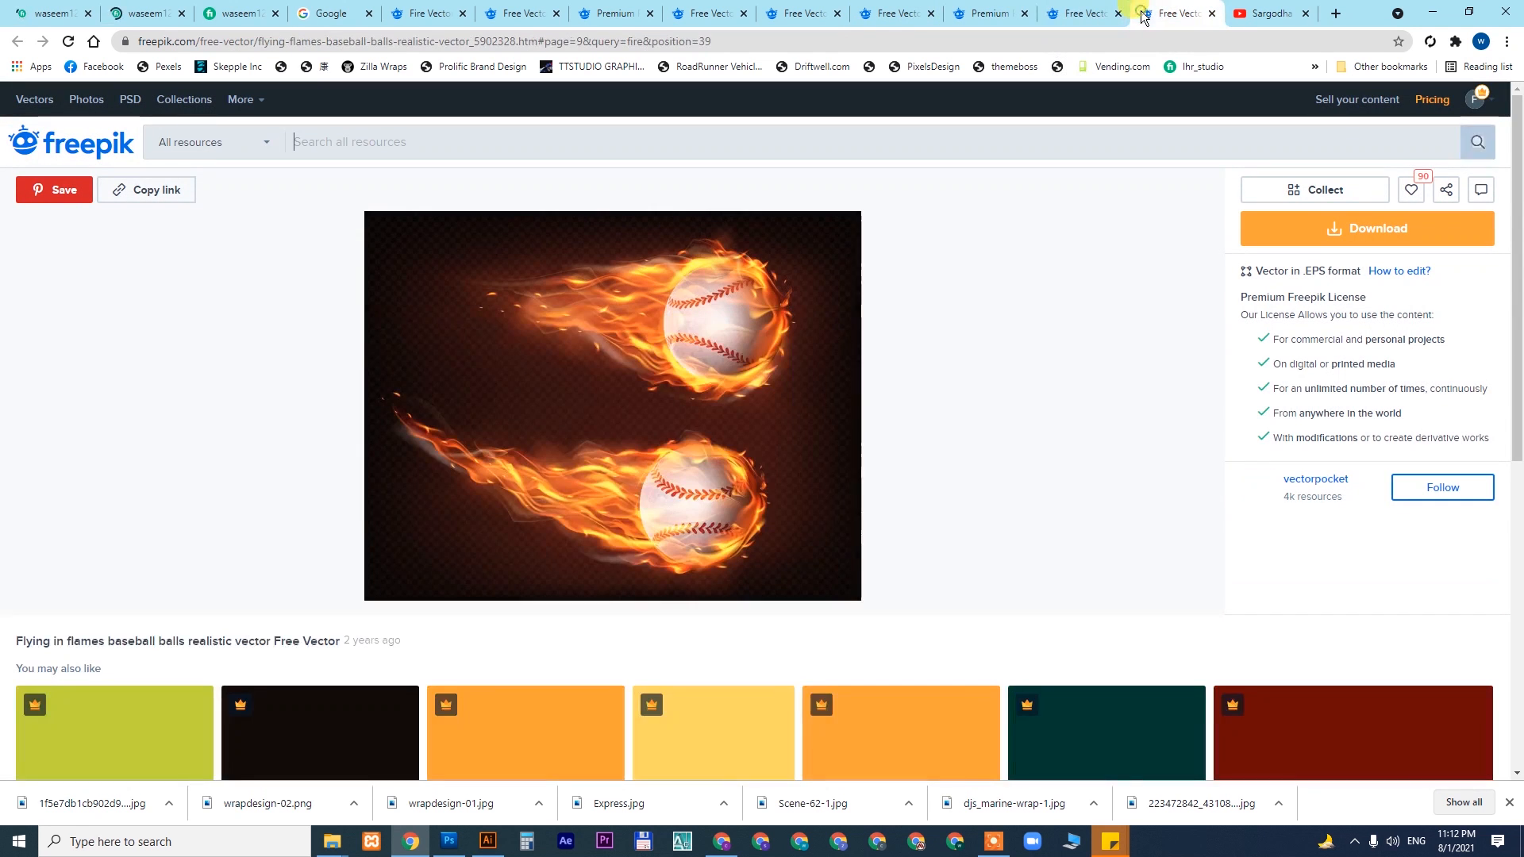
left_click(1141, 16)
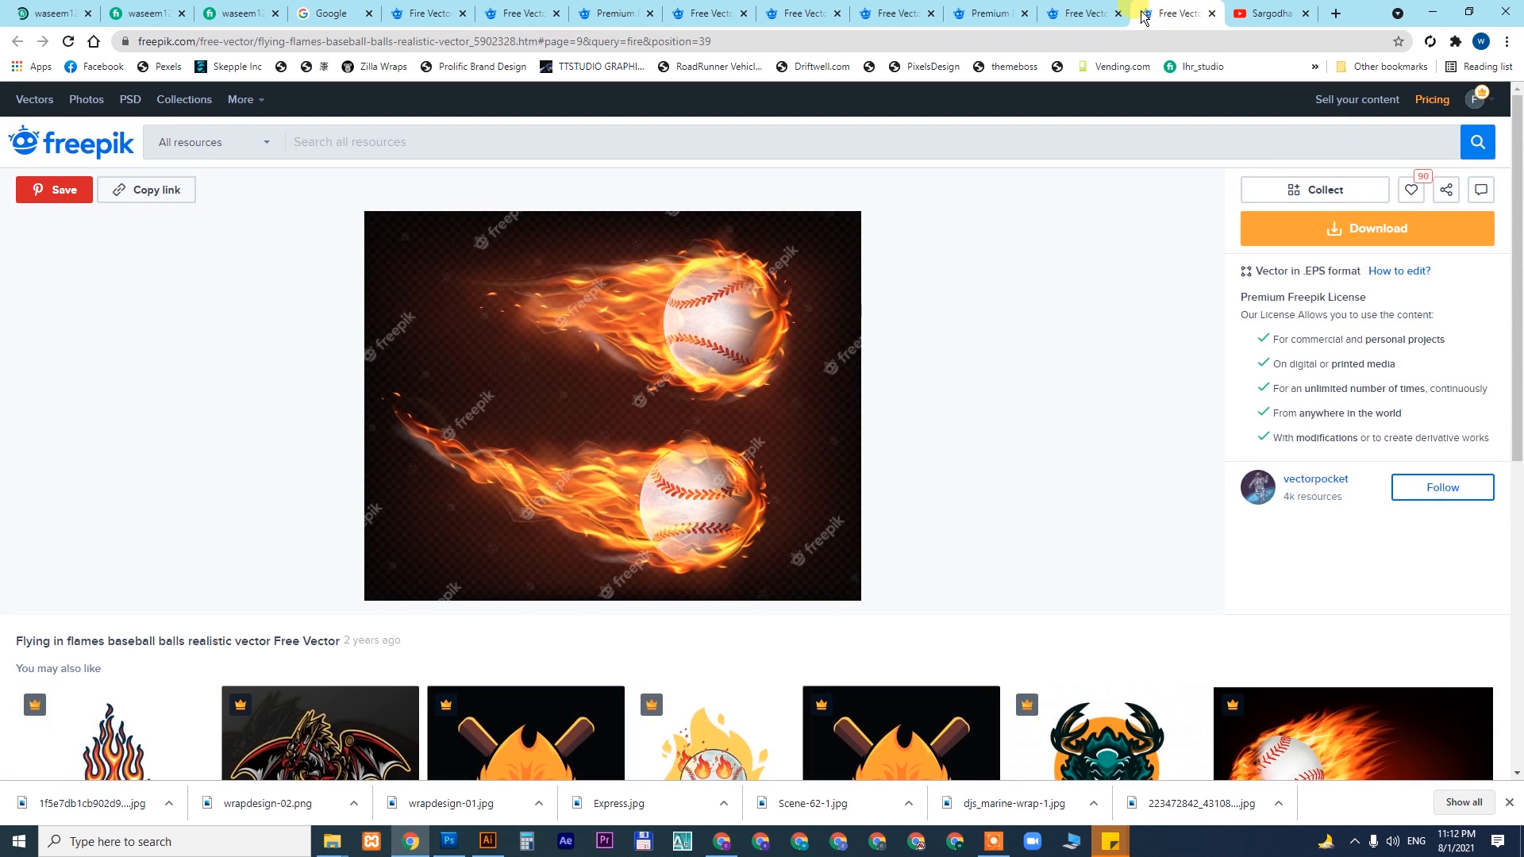
left_click(1079, 11)
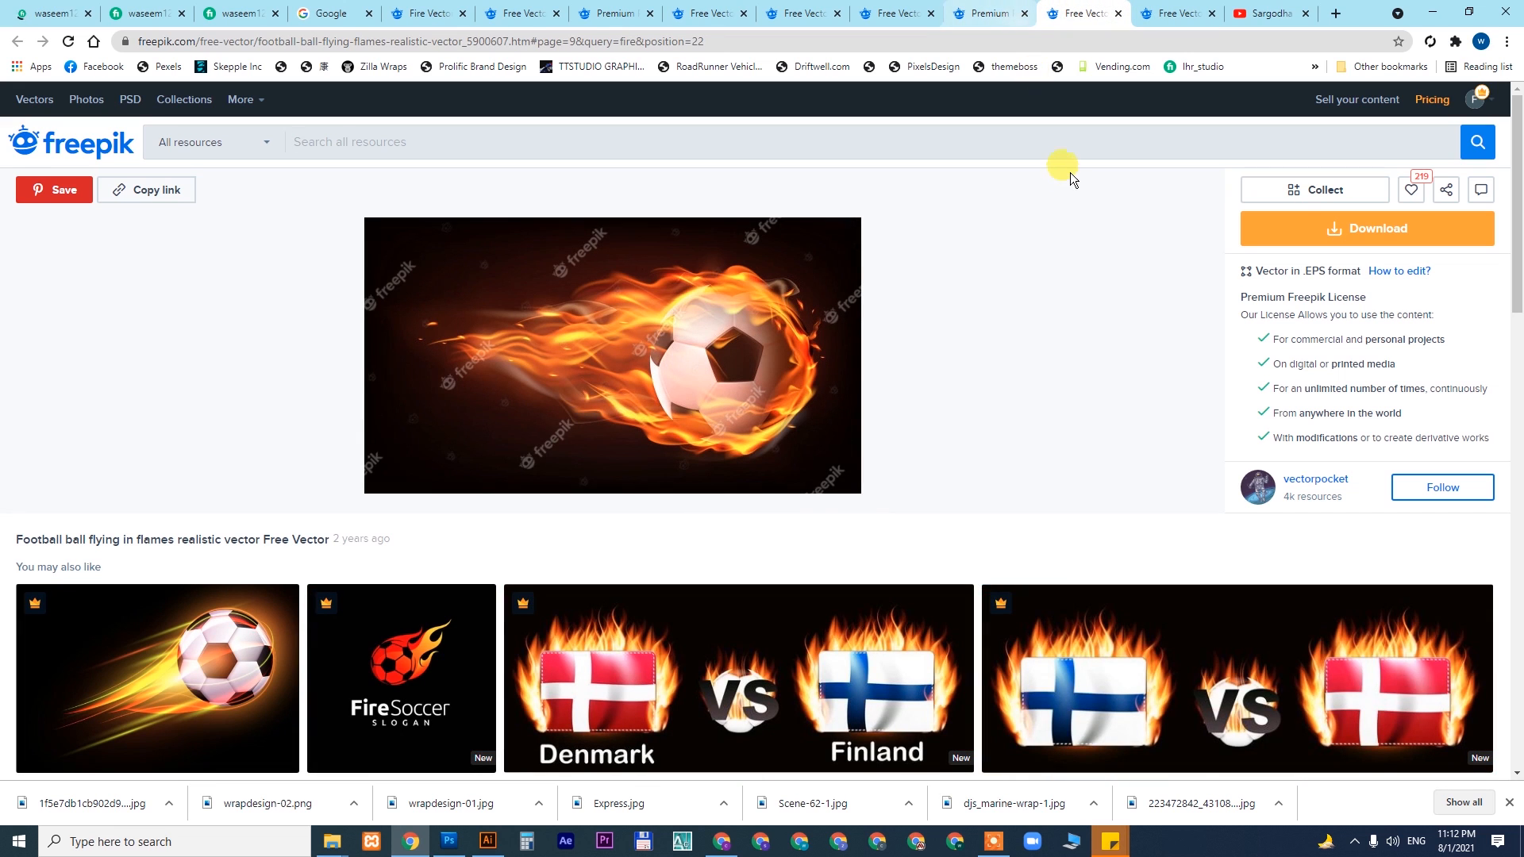
left_click(1375, 231)
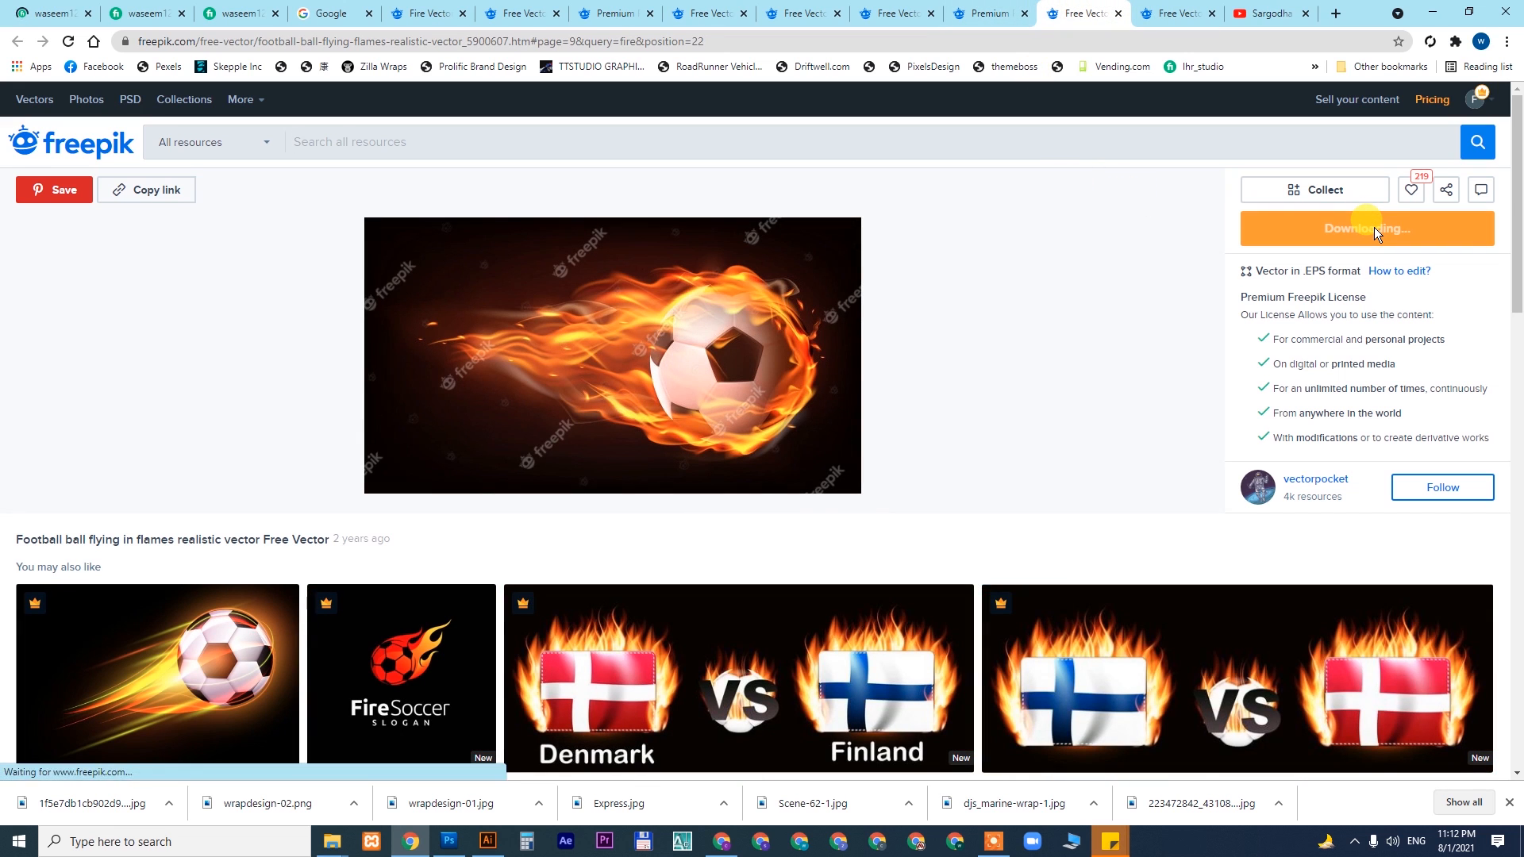
- Place the flame paint photo maxresdefault.jpeg from the project folder into wrap design.ai in Illustrator, overlapping the ambulance's rear box
left_click(499, 846)
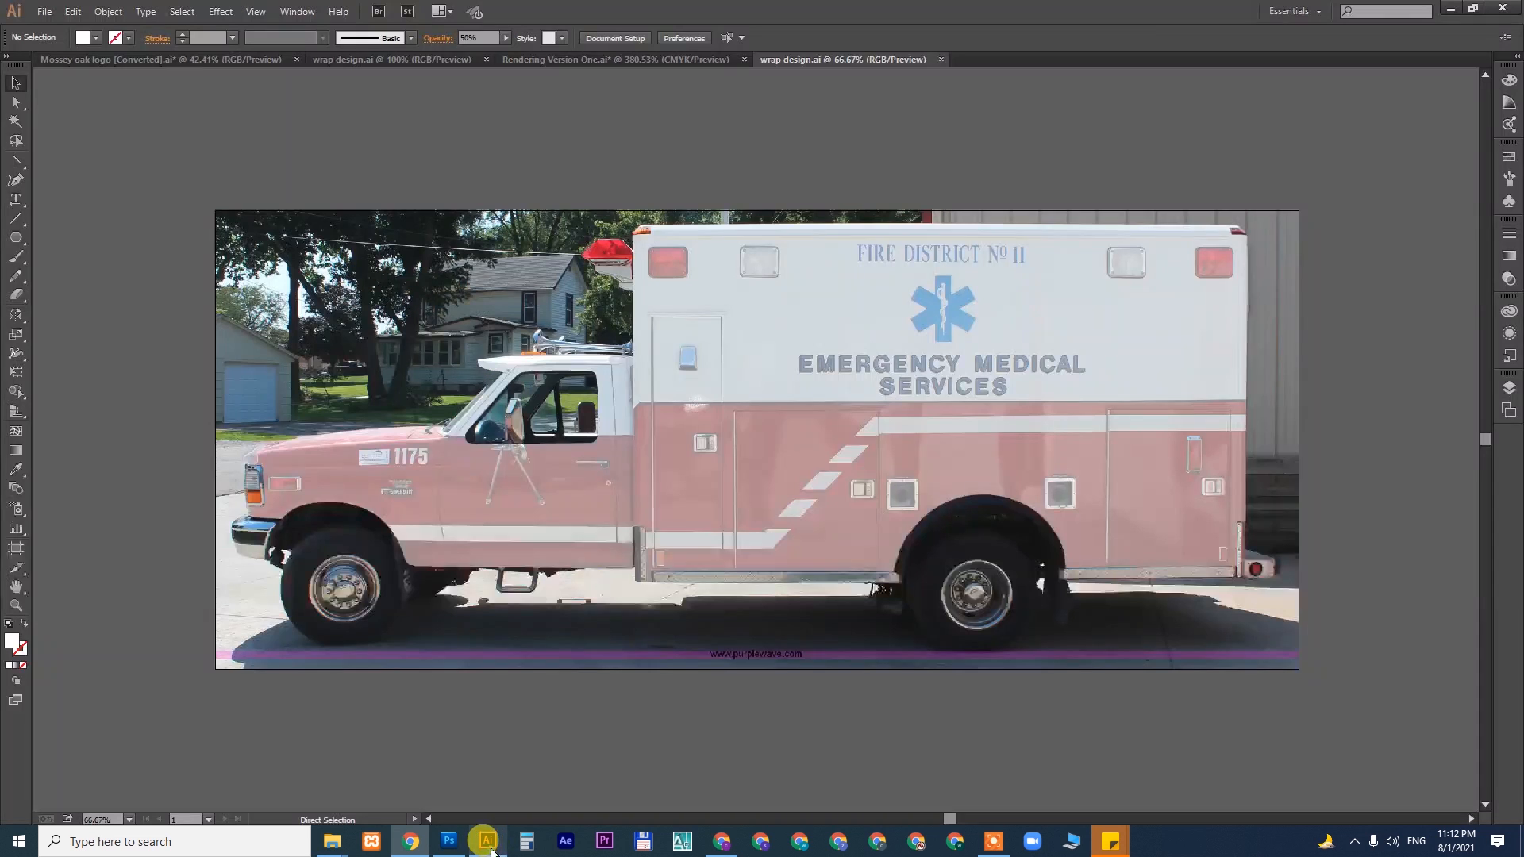
left_click(332, 846)
left_click(83, 766)
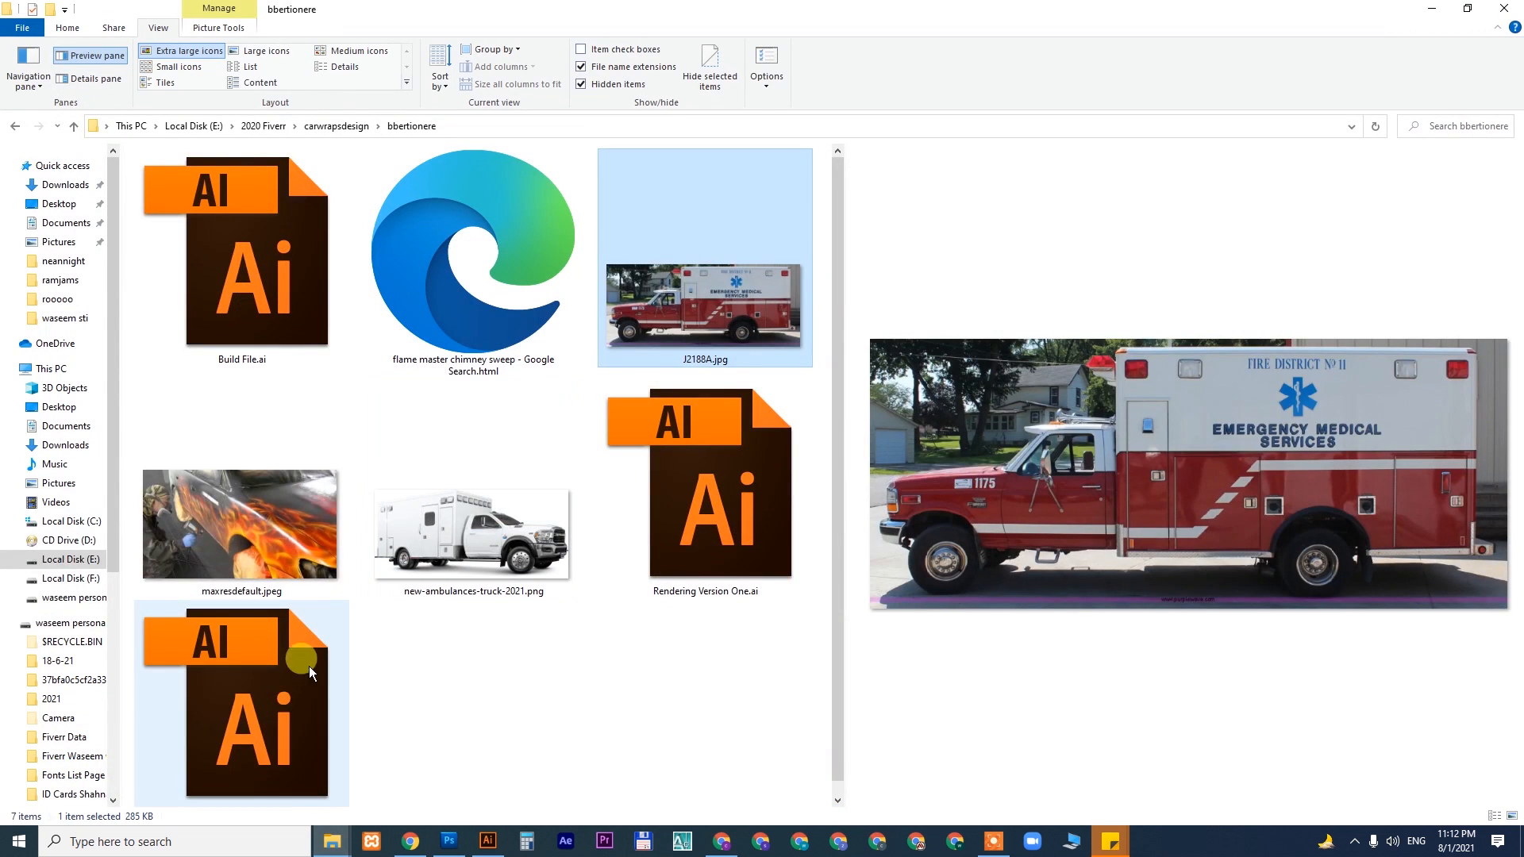
left_click(268, 564)
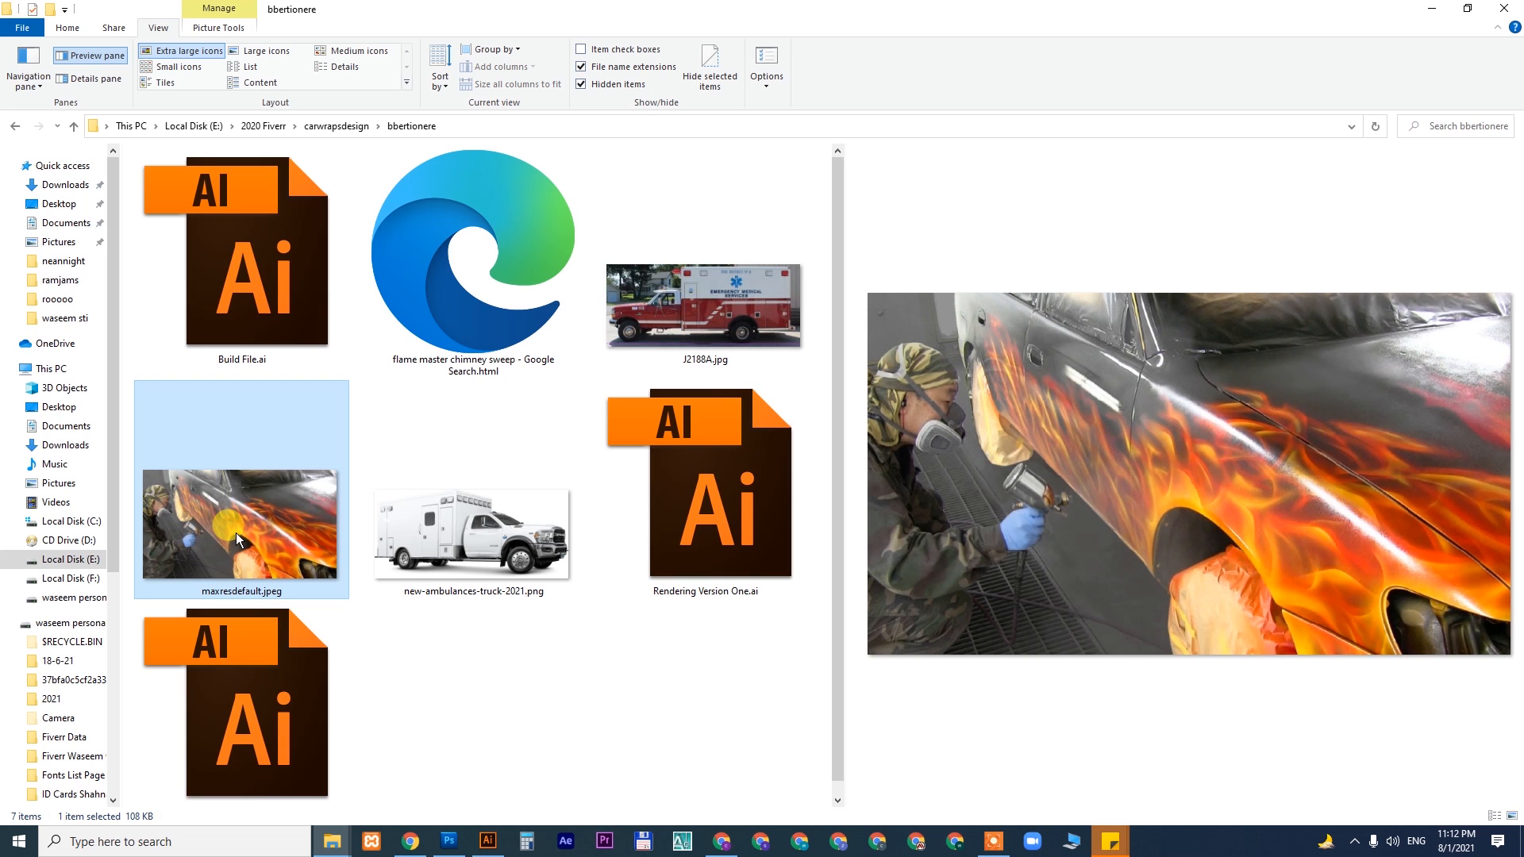
left_click_drag(235, 532, 1107, 338)
key("ctrl+minus")
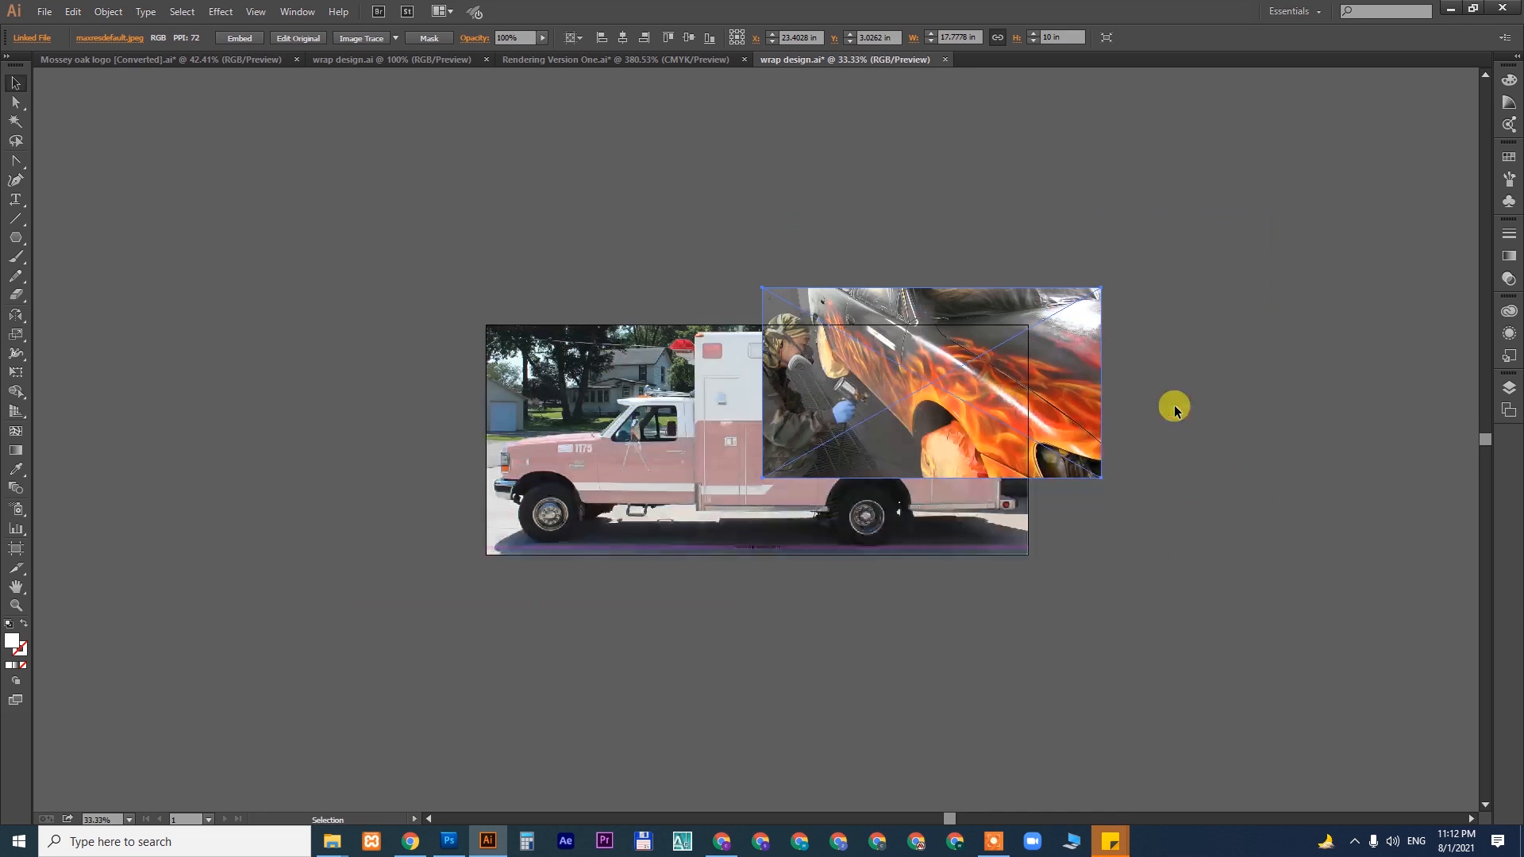
- Move the flame paint photo above the ambulance photo and review the Rendering Version One.ai mockup for reference
left_click_drag(947, 387, 791, 190)
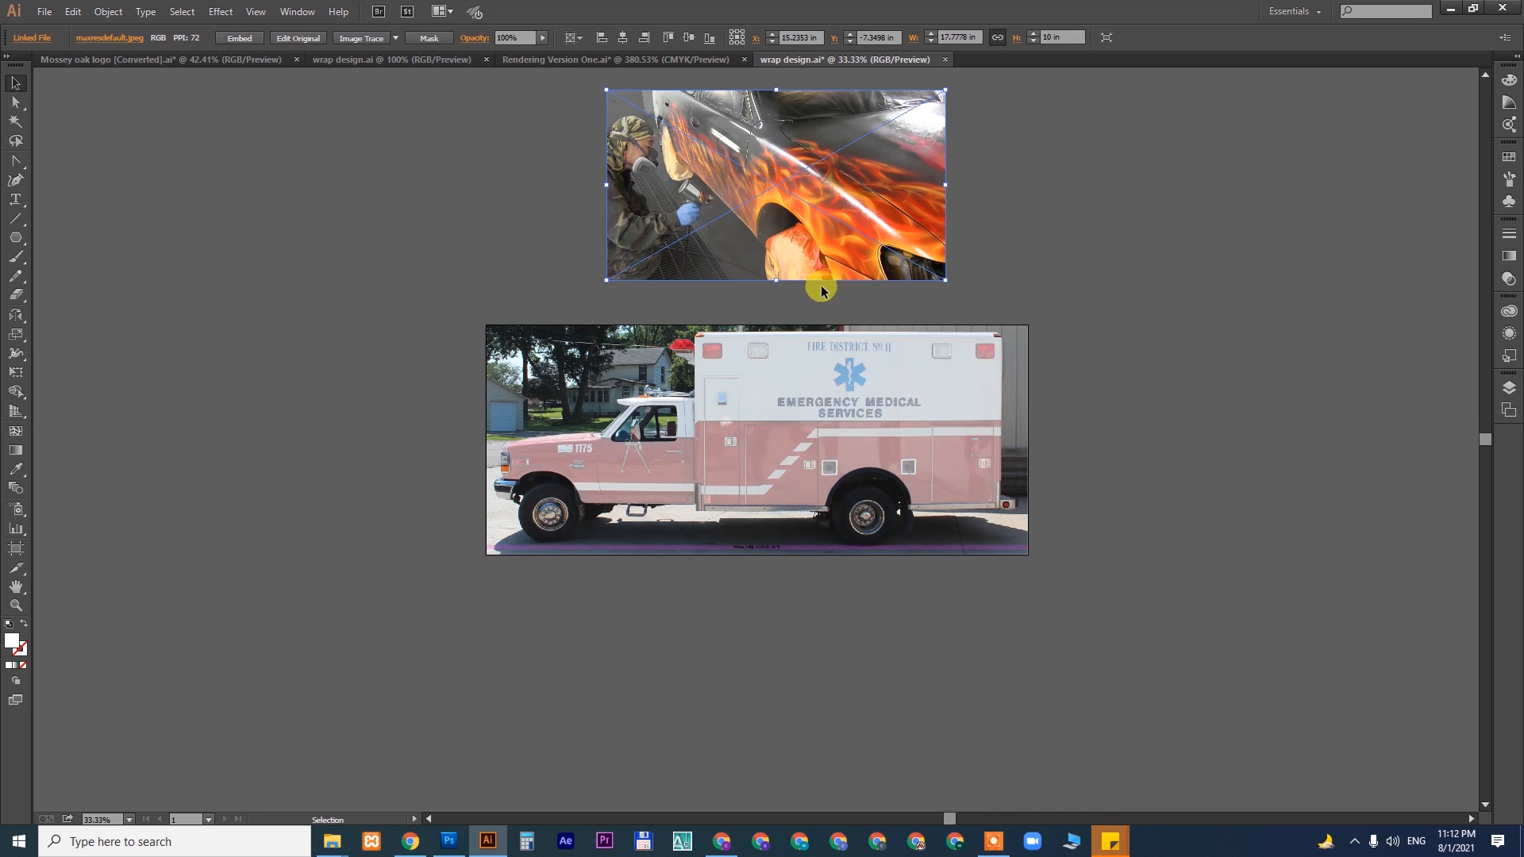
left_click(354, 61)
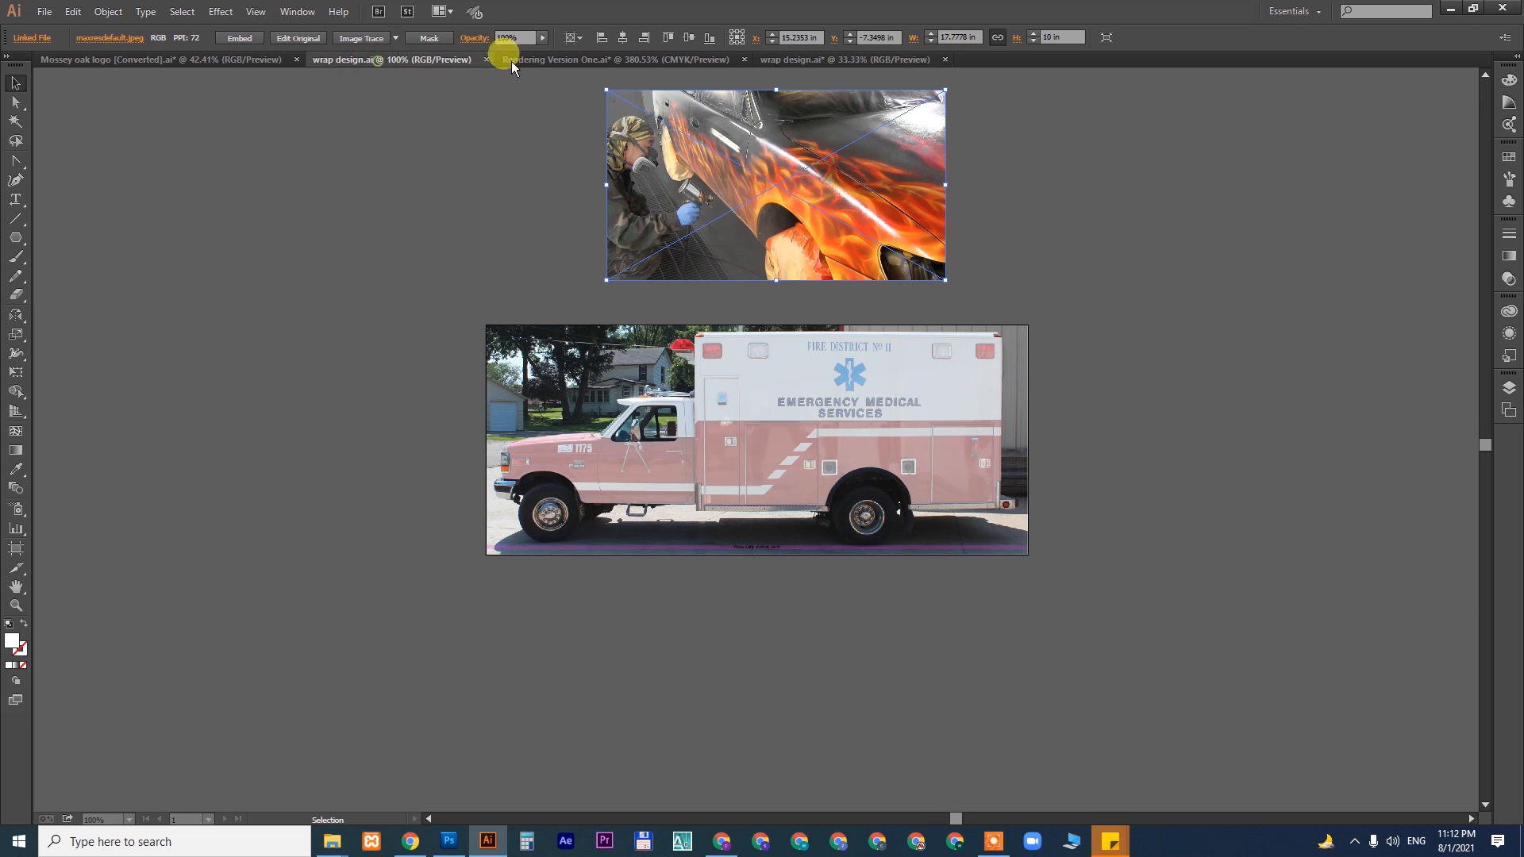
left_click(550, 60)
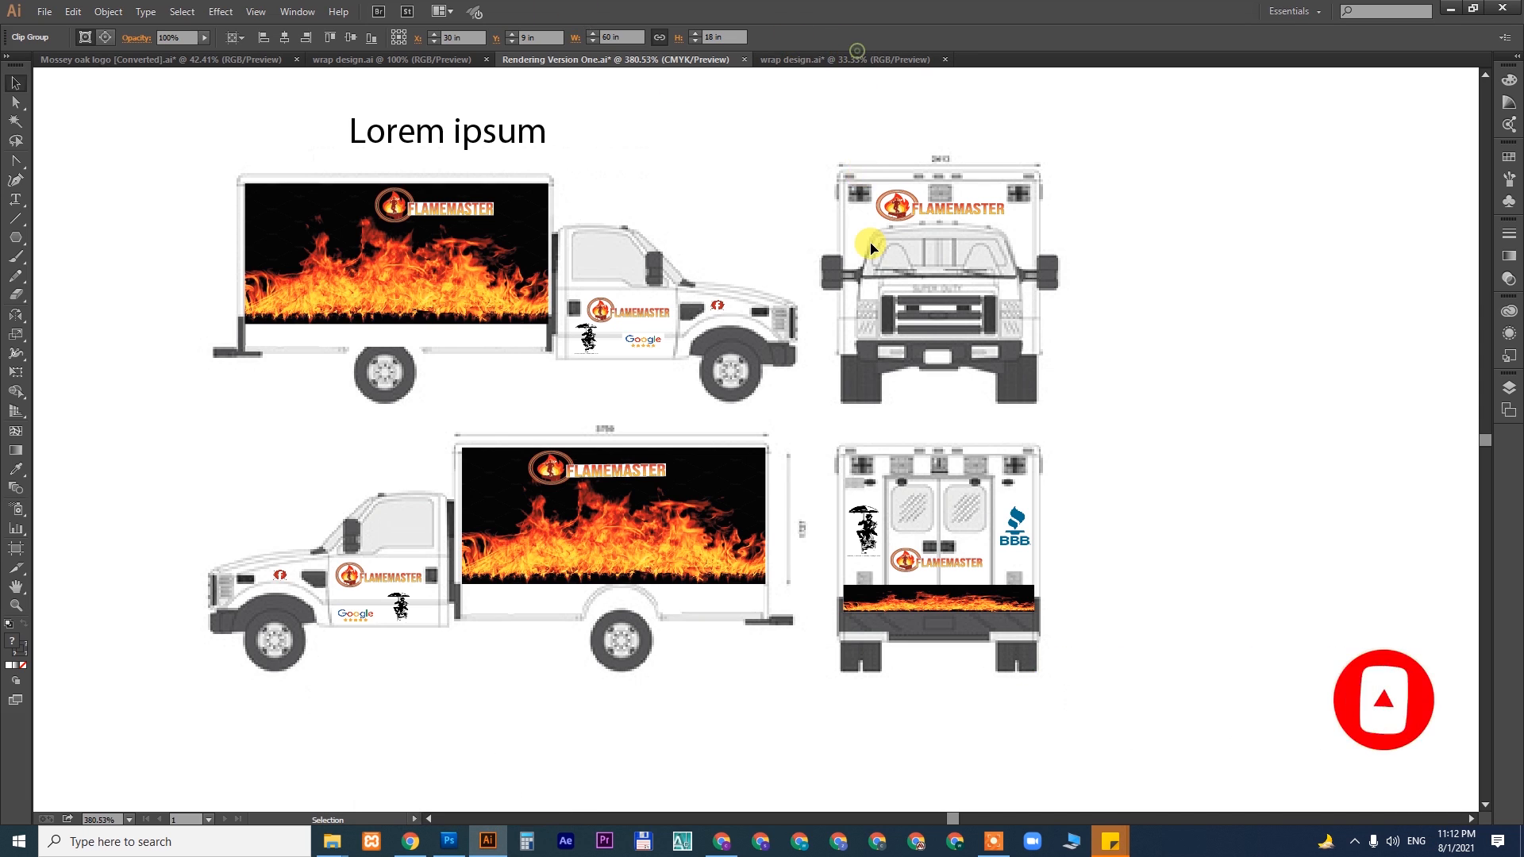
left_click(853, 60)
- Fill the traced ambulance body shape with black (#000000) and set its opacity to 100%
left_click(665, 471)
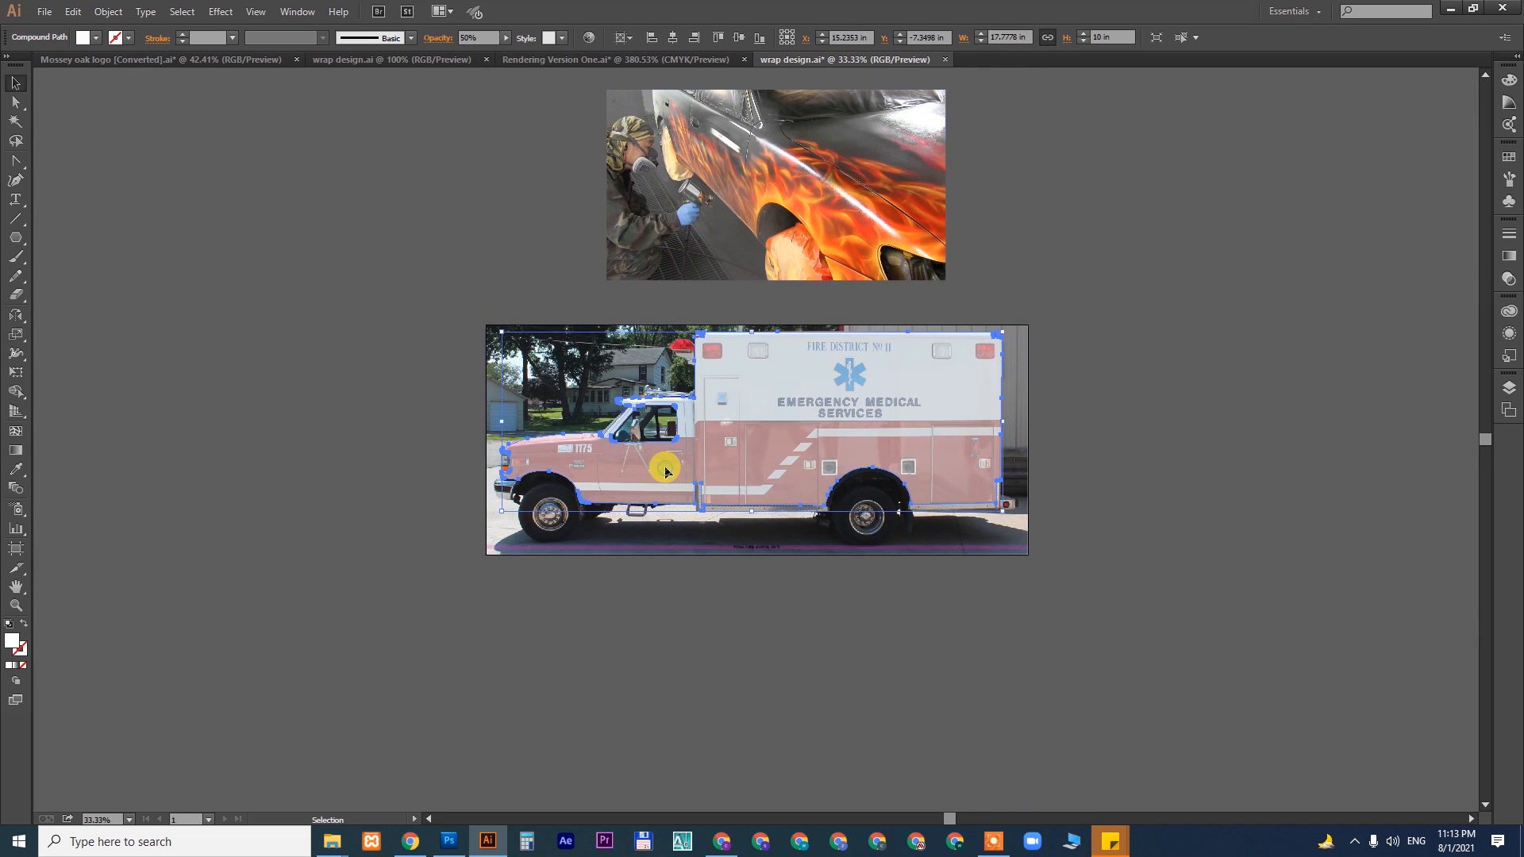
double_click(12, 641)
left_click(577, 510)
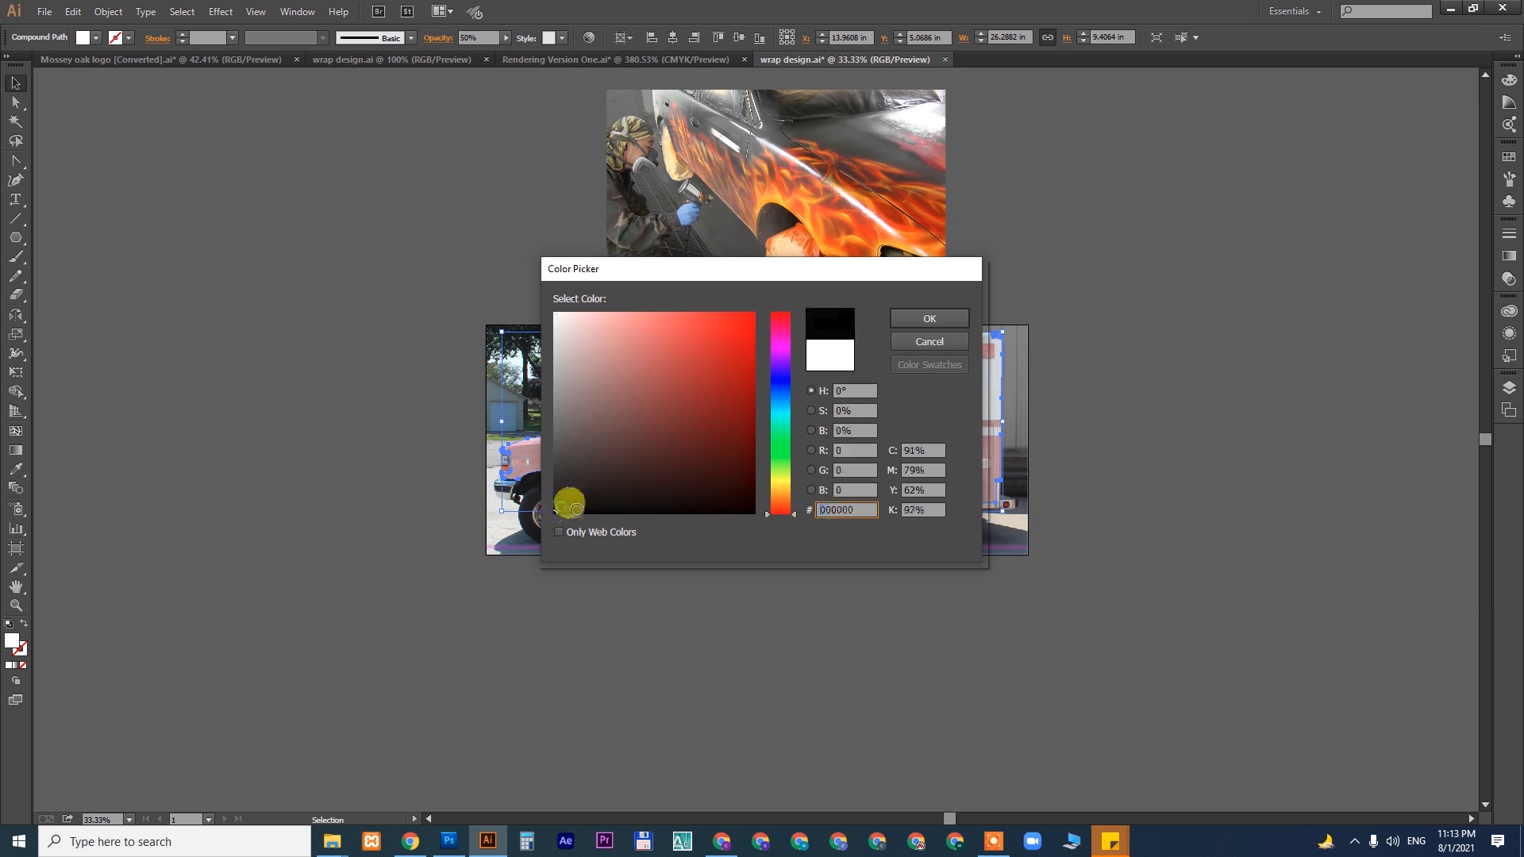
left_click(913, 319)
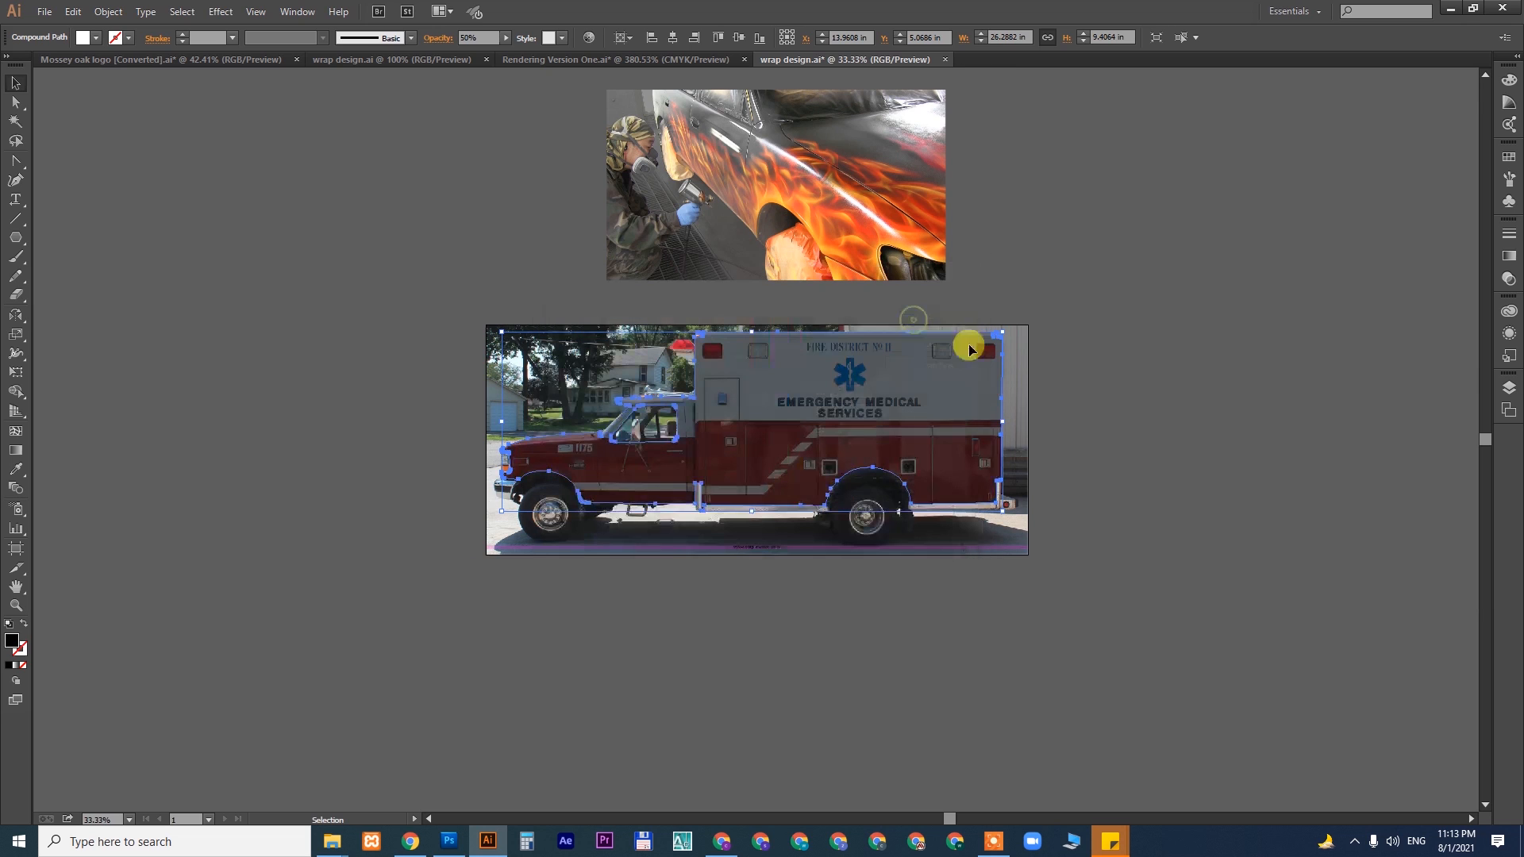
left_click(1508, 283)
type("1")
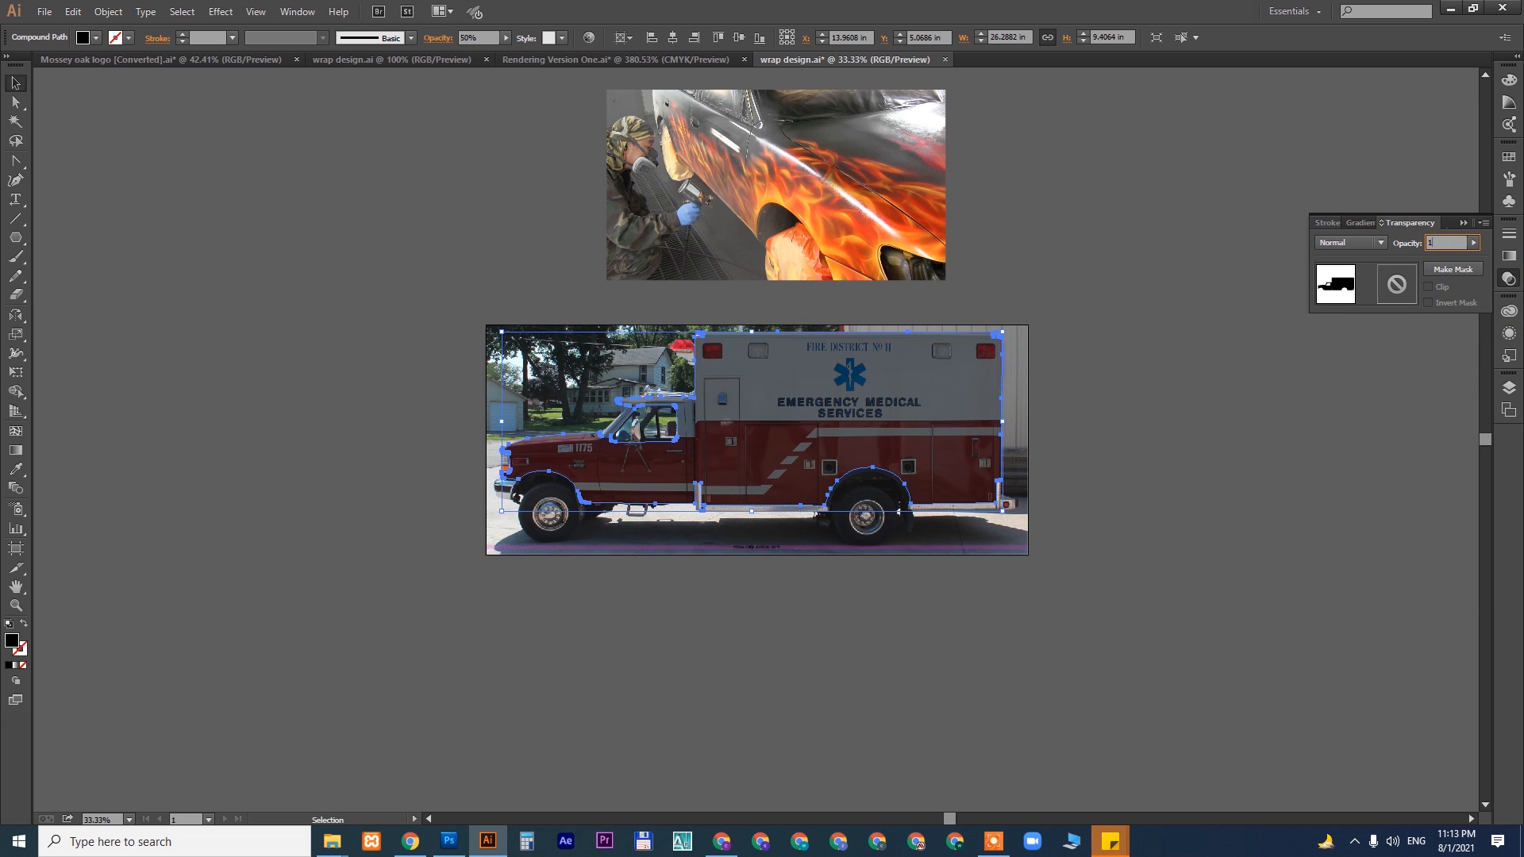
type("00")
key("Return")
left_click(1105, 551)
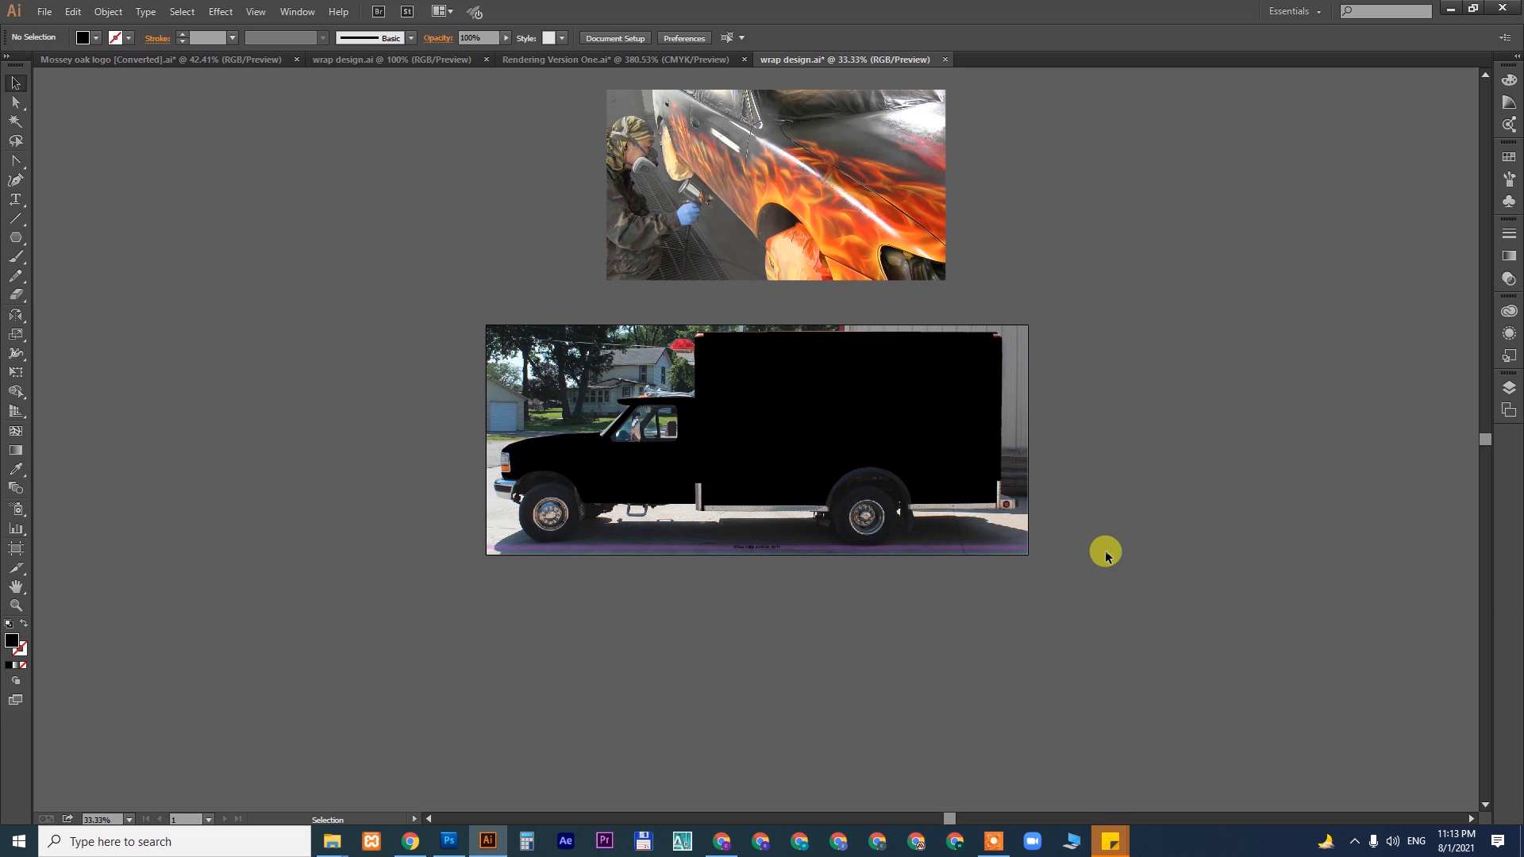
- Open page 1 of Build File.ai from the bbertionere folder, accepting the import from a newer Illustrator version
mouse_move(332, 841)
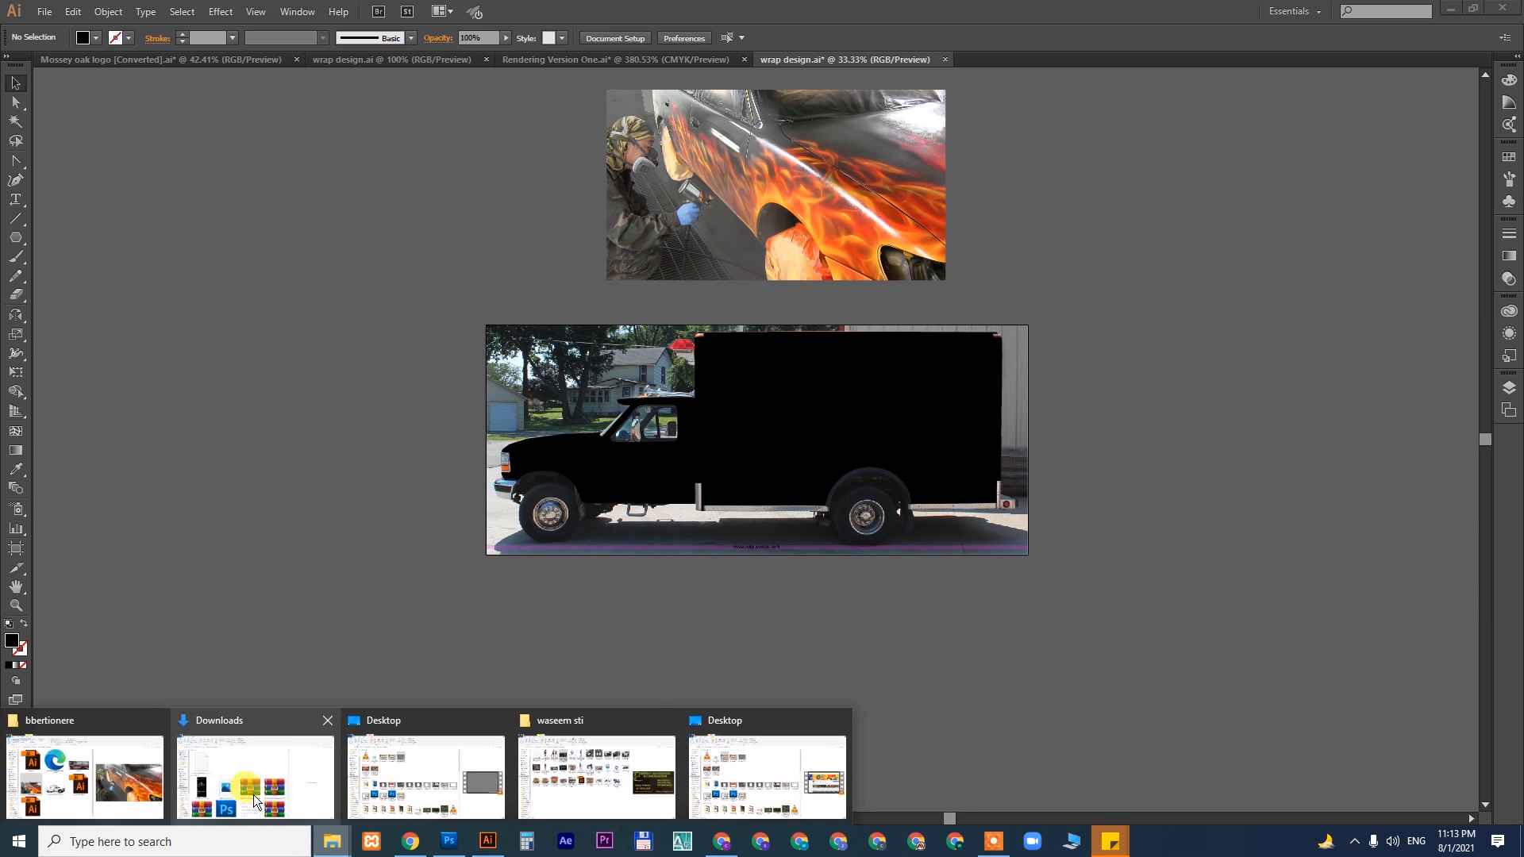
left_click(164, 782)
left_click(261, 315)
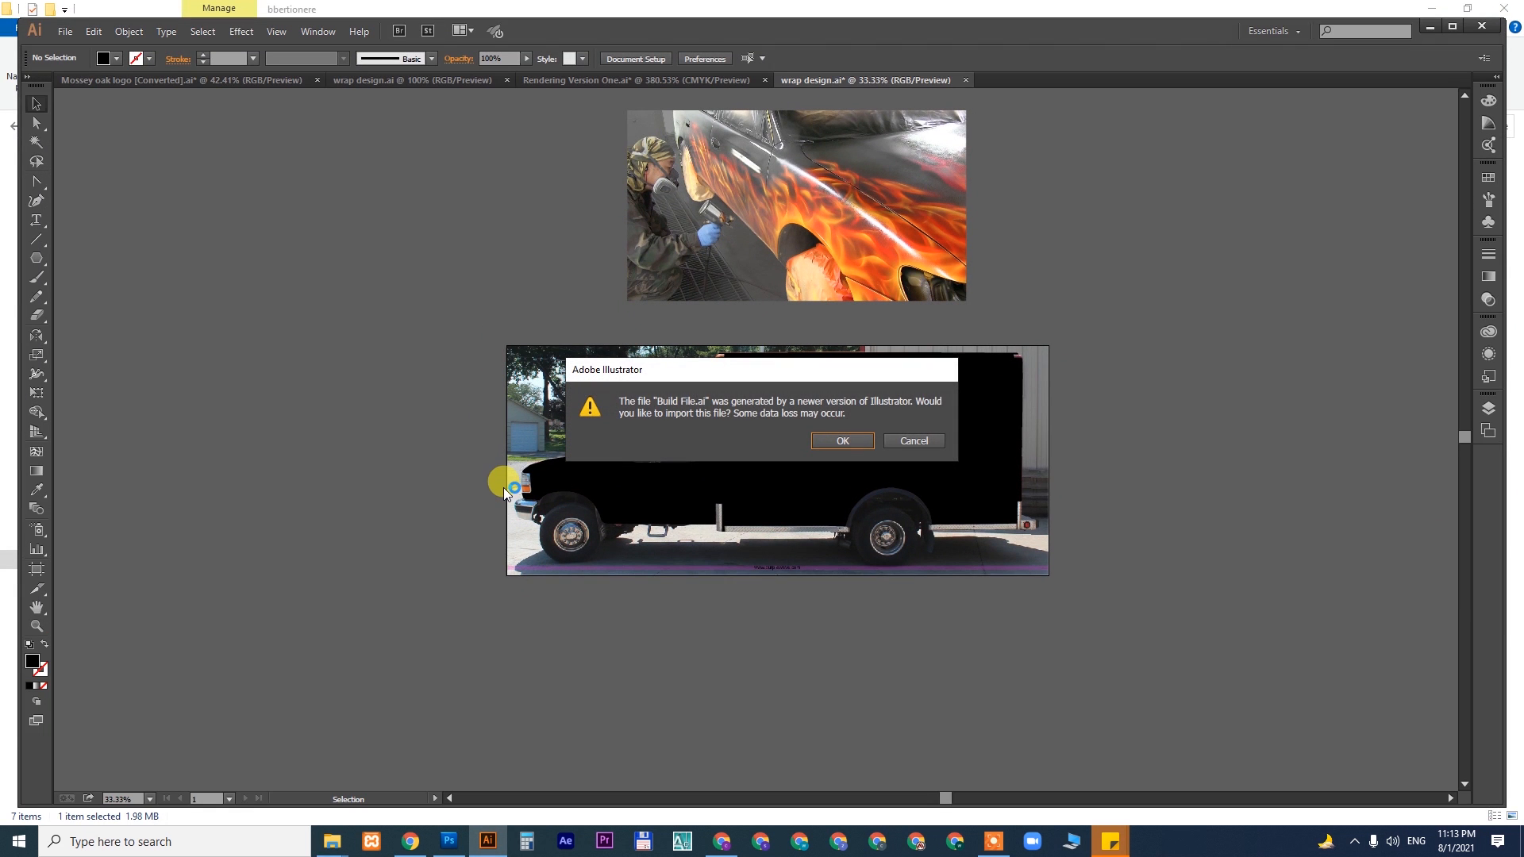
left_click(842, 439)
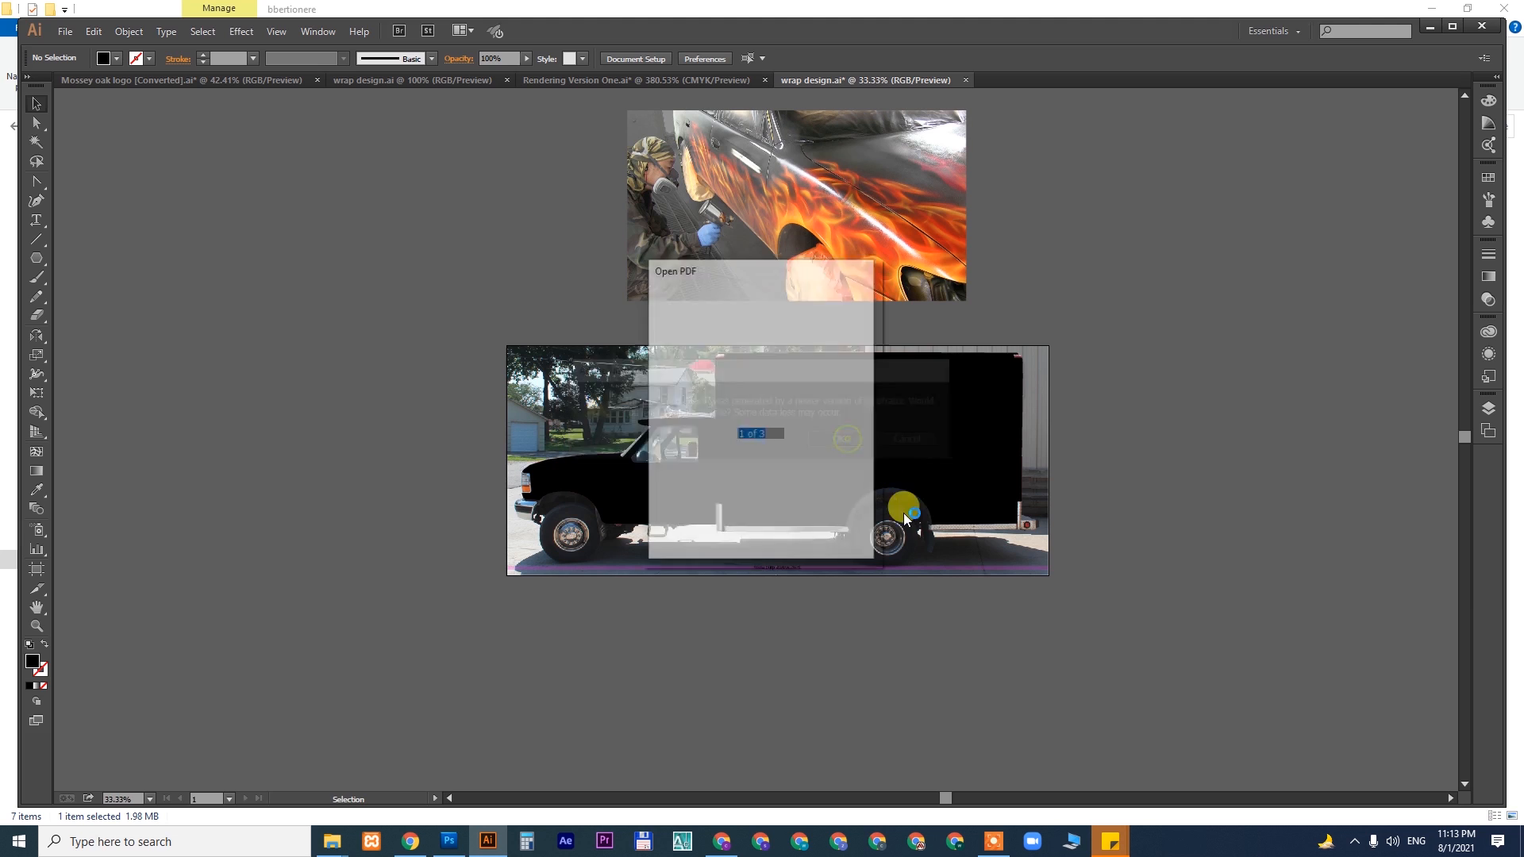
left_click(798, 434)
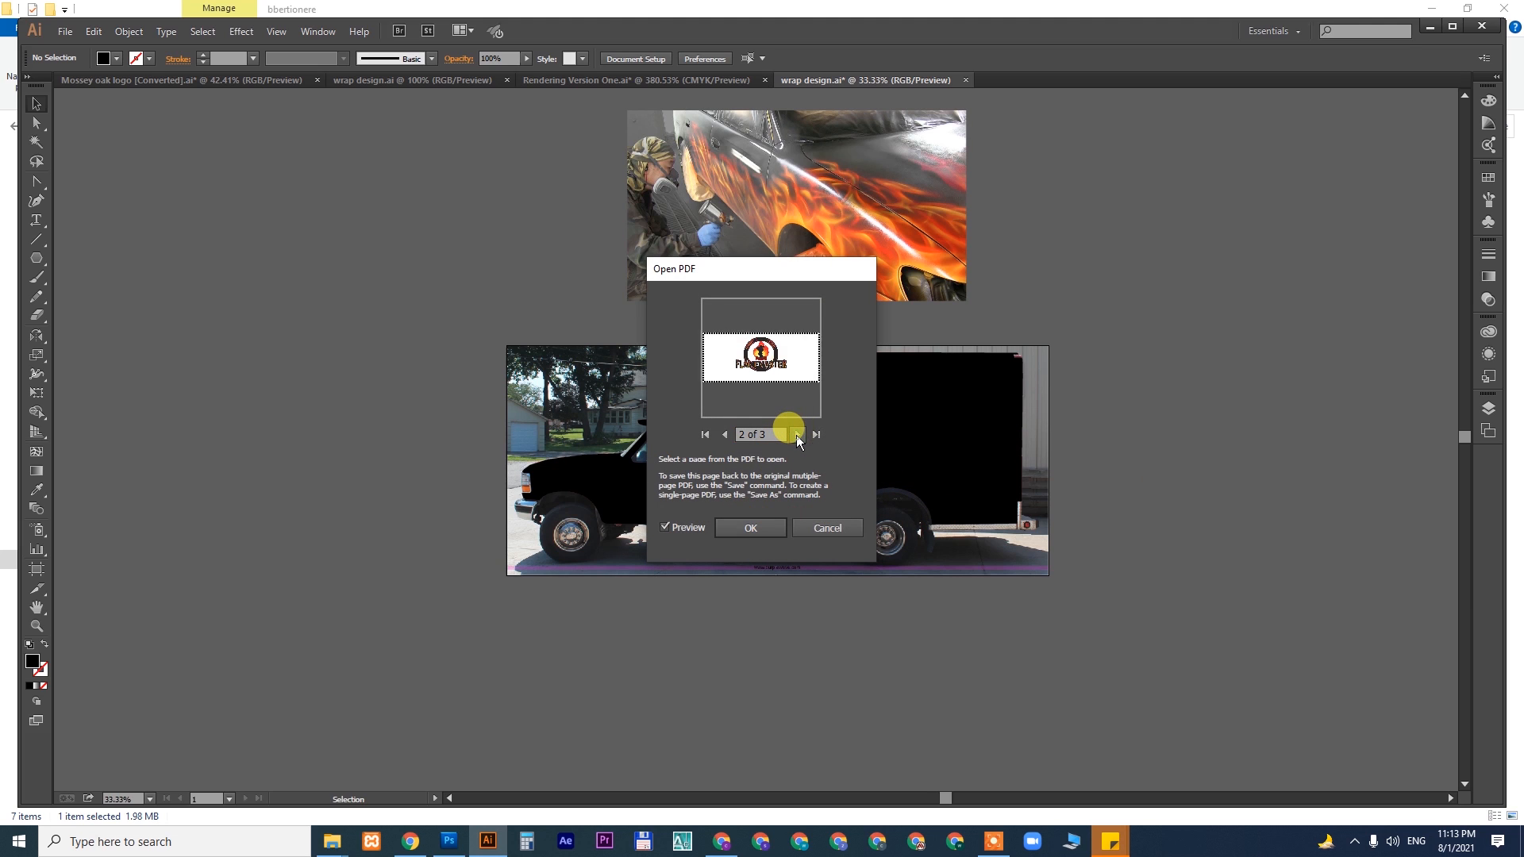
double_click(722, 435)
left_click(752, 527)
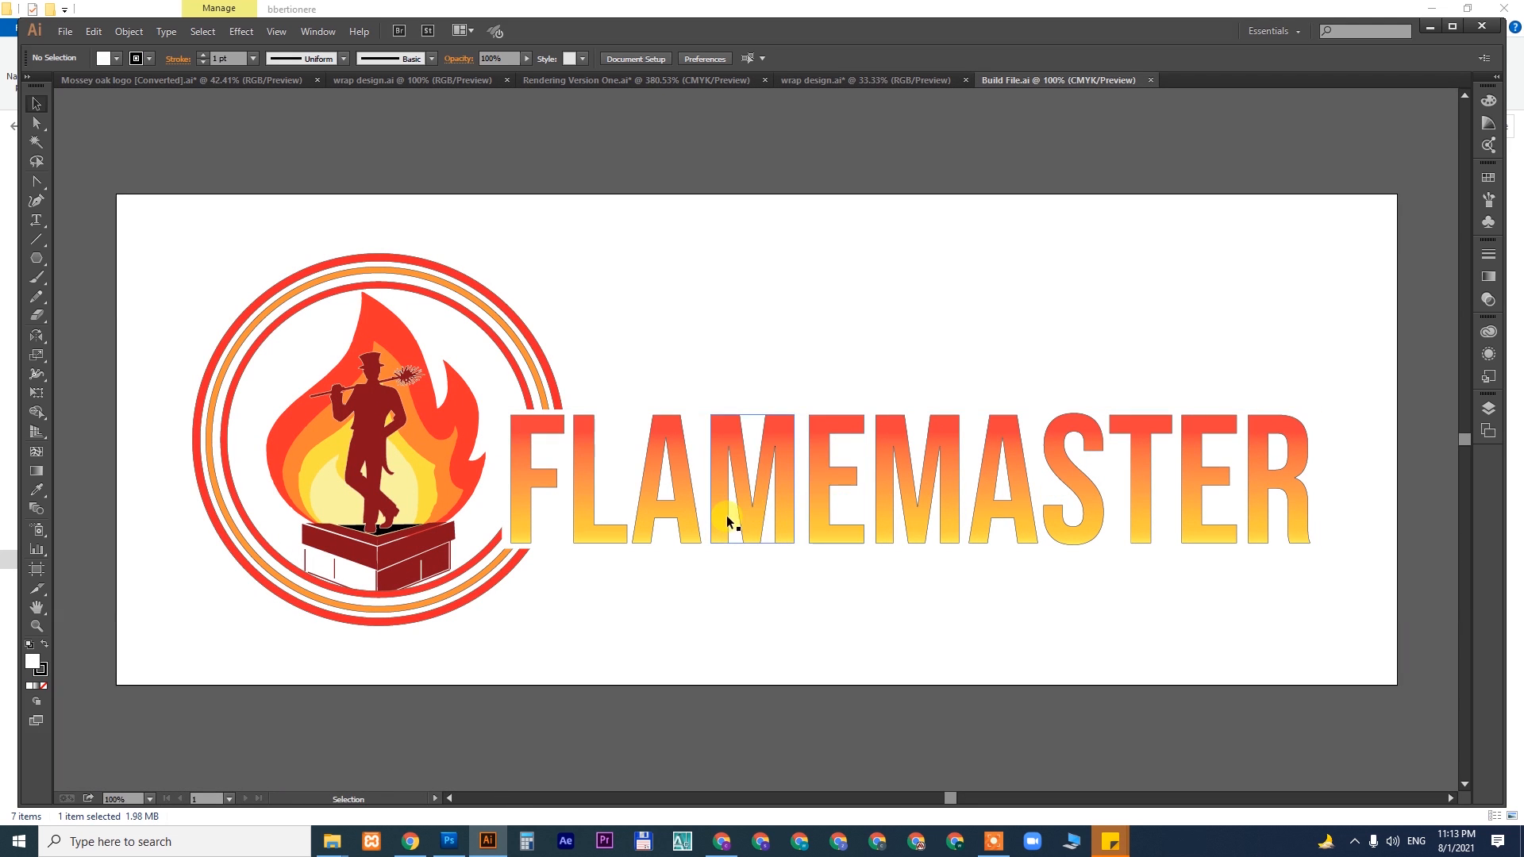
- Move the entire FLAMEMASTER logo off the artboard into the empty area above it
left_click(780, 457)
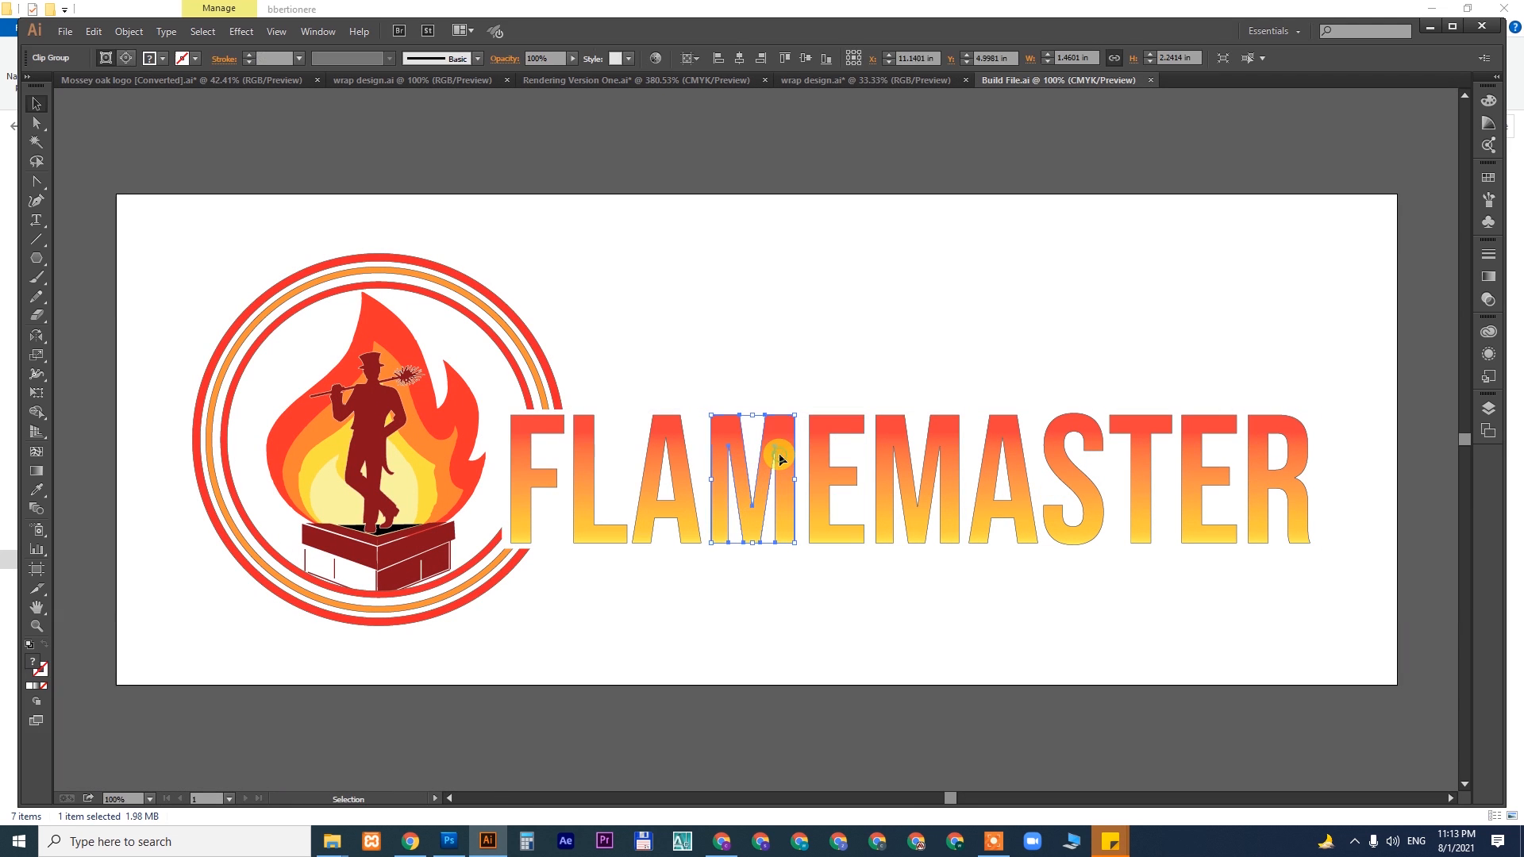
key("ctrl+minus")
key("ctrl+minus")
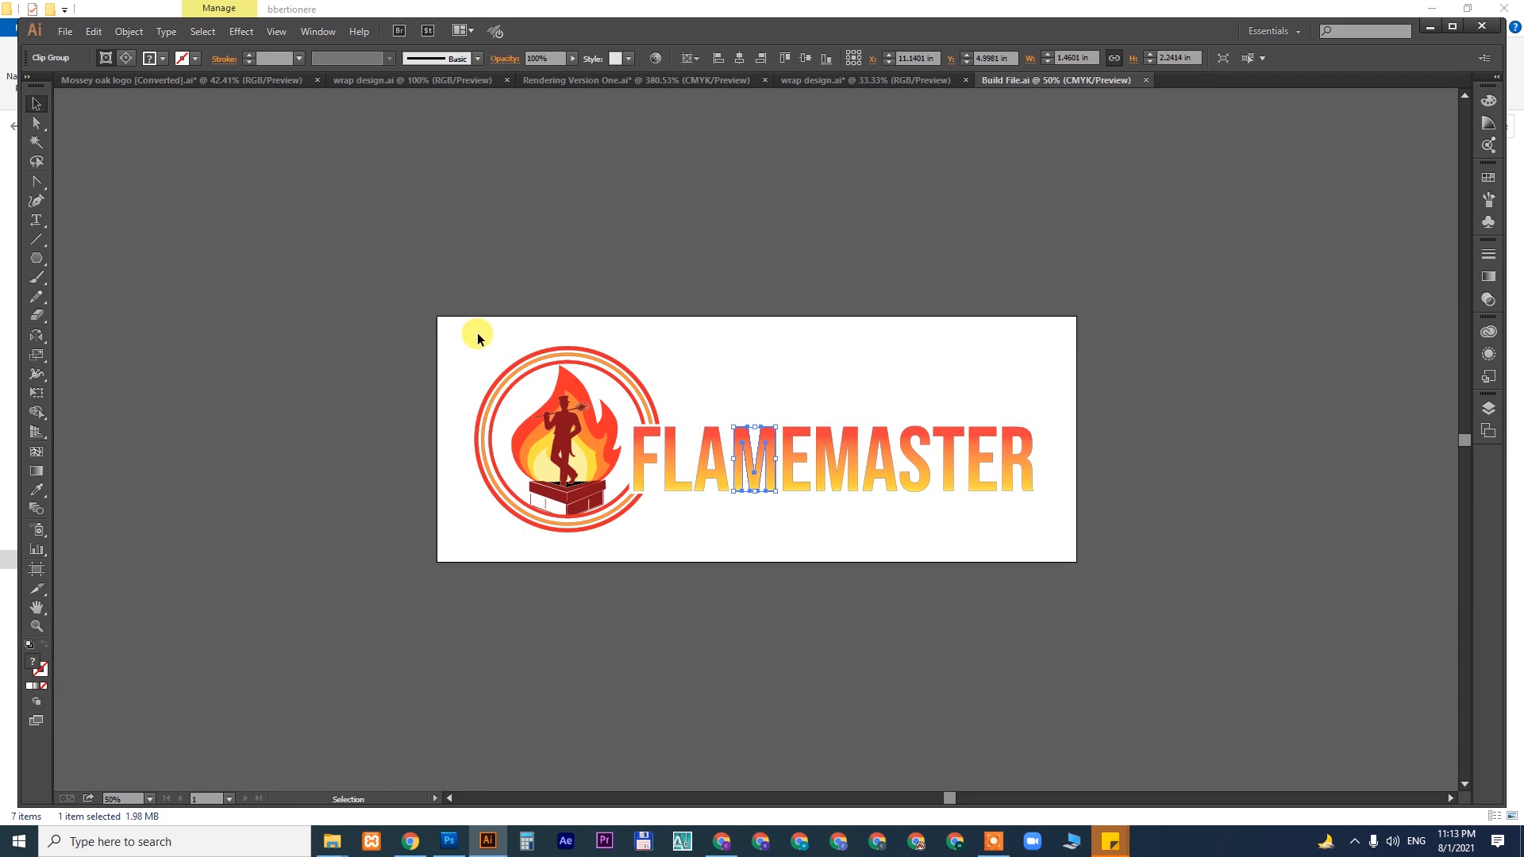
left_click_drag(478, 332, 1085, 563)
left_click_drag(965, 482, 943, 165)
key("space")
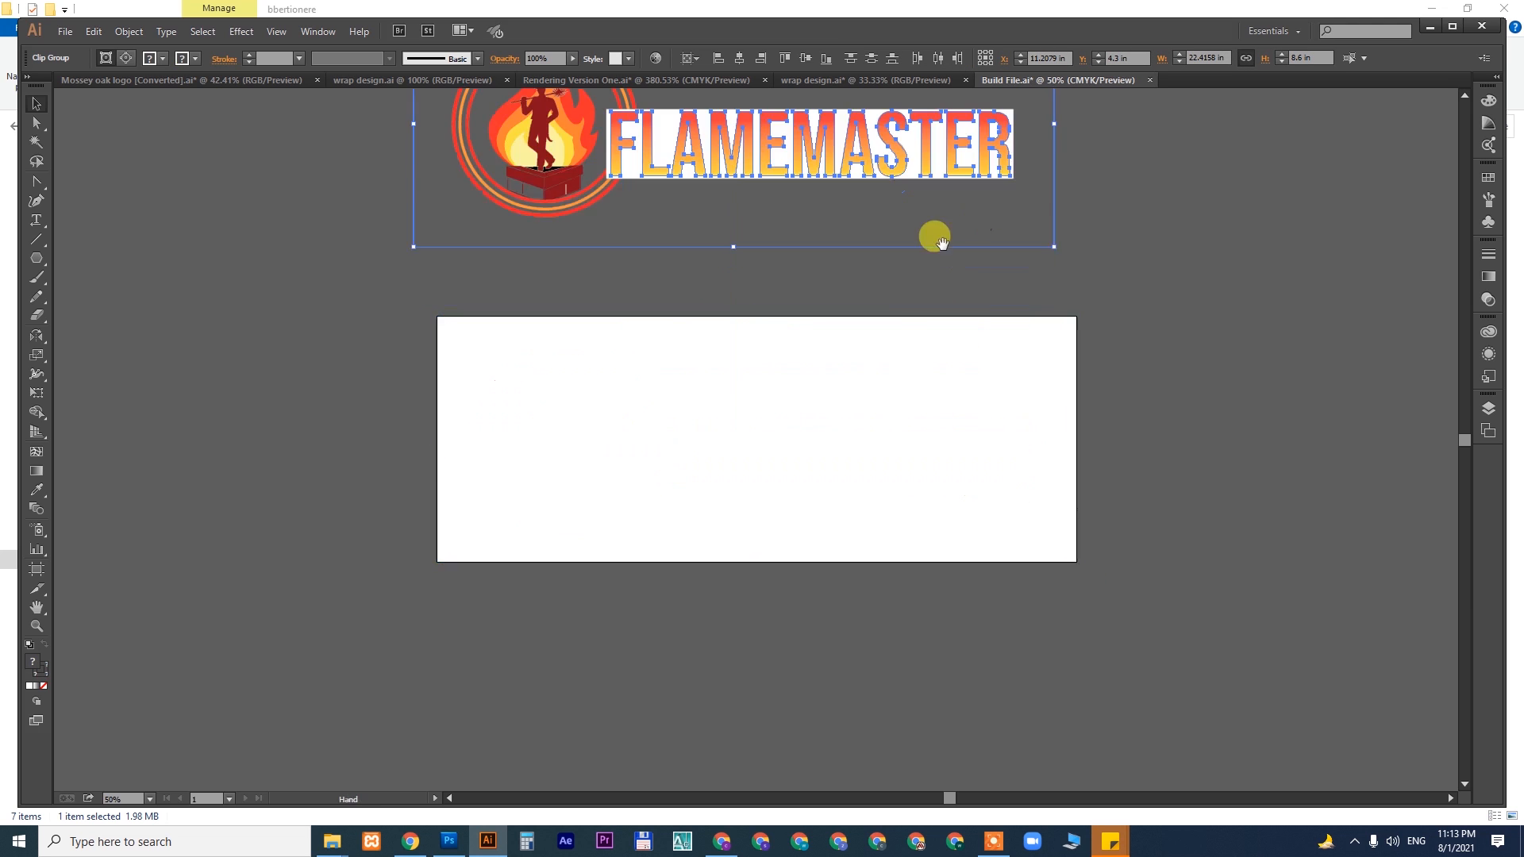
left_click_drag(905, 278, 932, 553)
left_click(1159, 558)
- Release the clipping mask on the FLAMEMASTER logo and undo the deletion of its circular emblem
left_click(1016, 426)
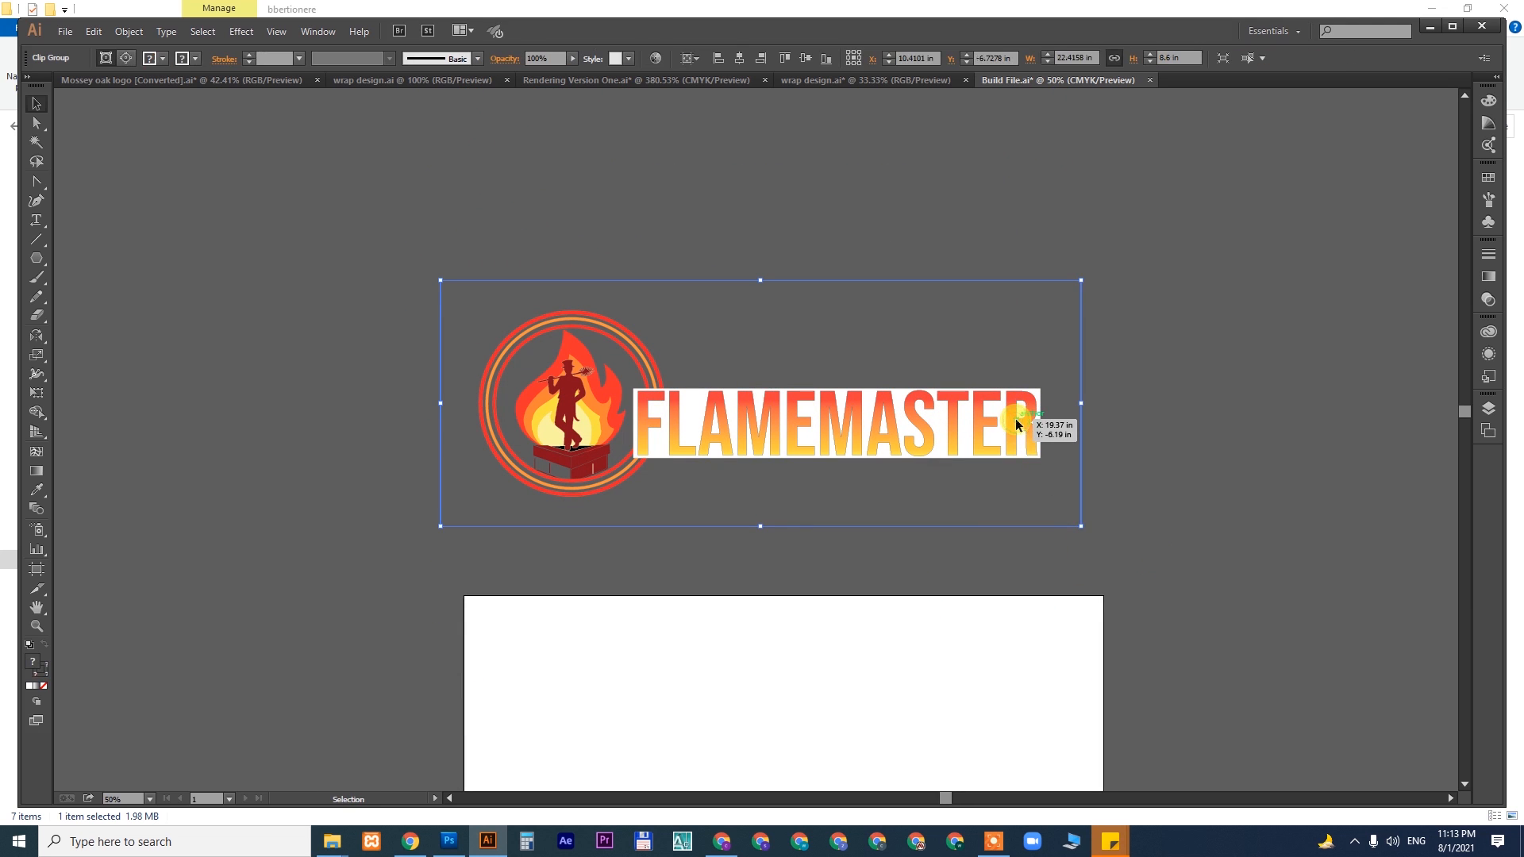
right_click(1033, 418)
left_click(1190, 511)
left_click(1020, 555)
left_click(1014, 515)
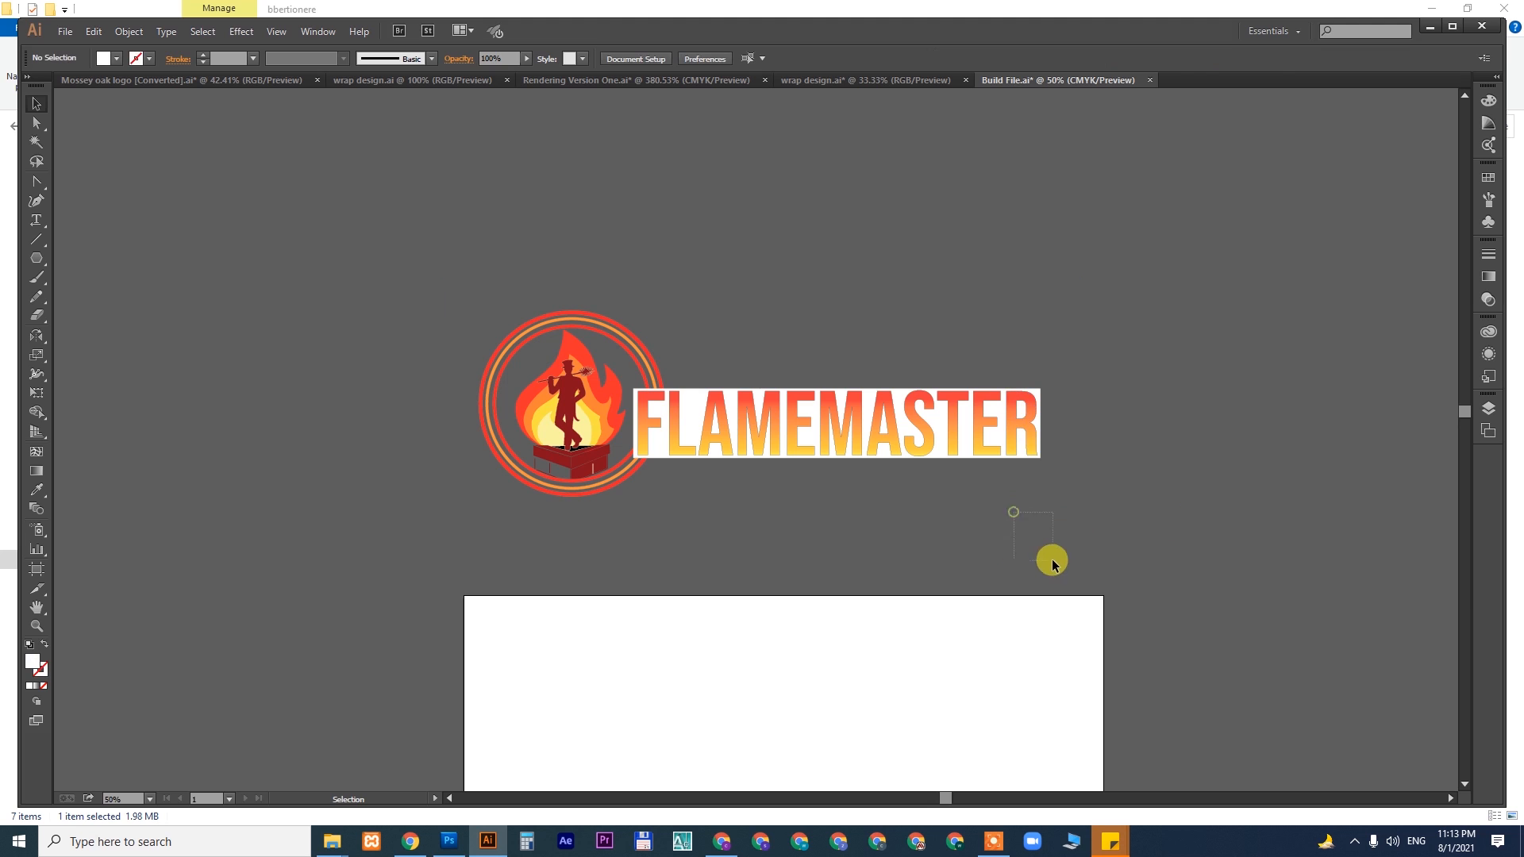
key("Delete")
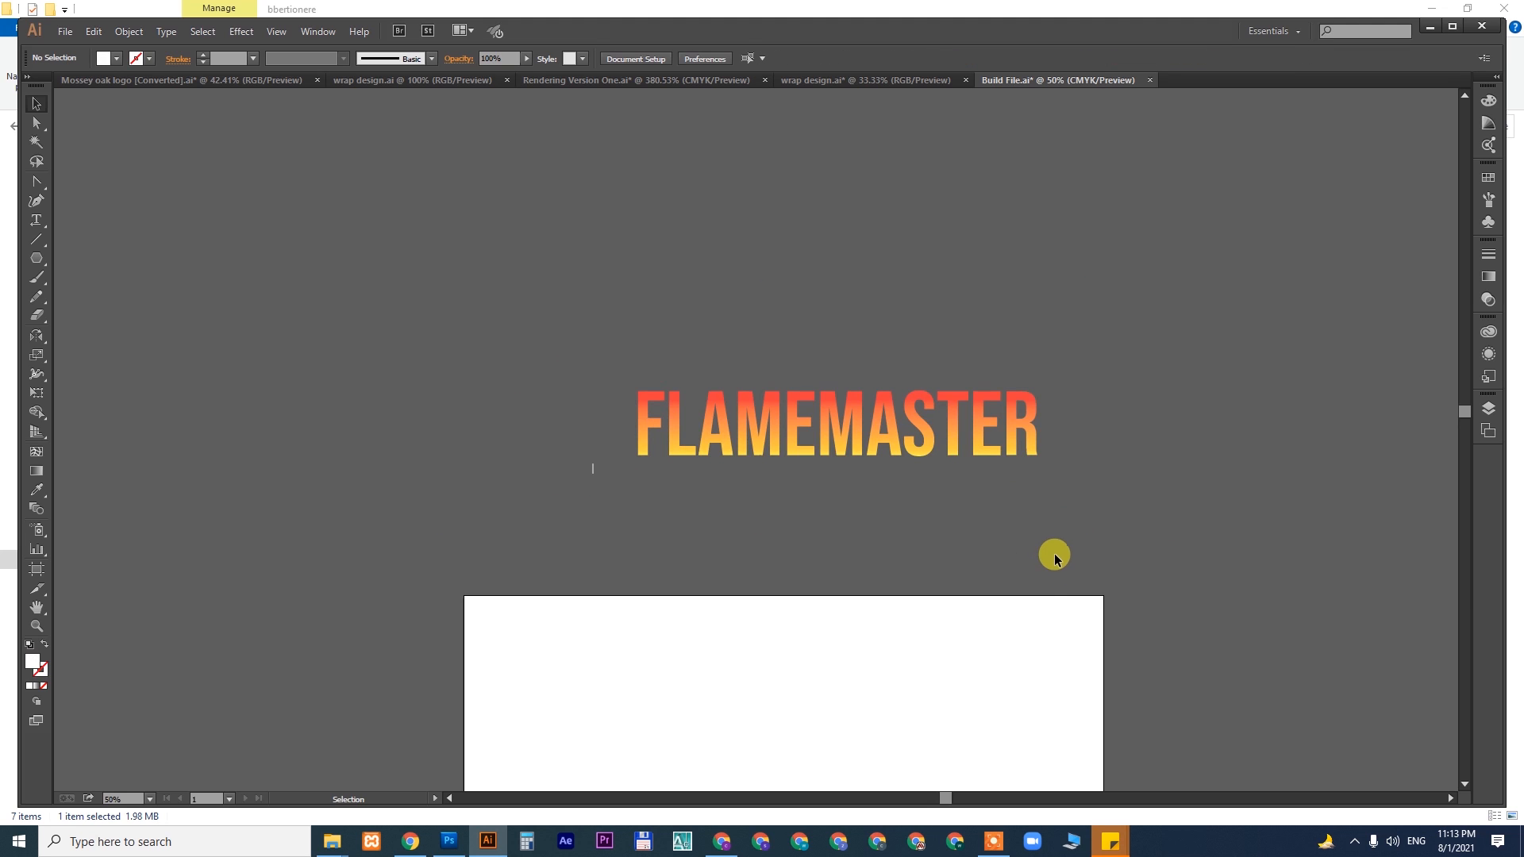
key("ctrl+z")
- Remove the empty clipping frame left around the released logo
right_click(591, 368)
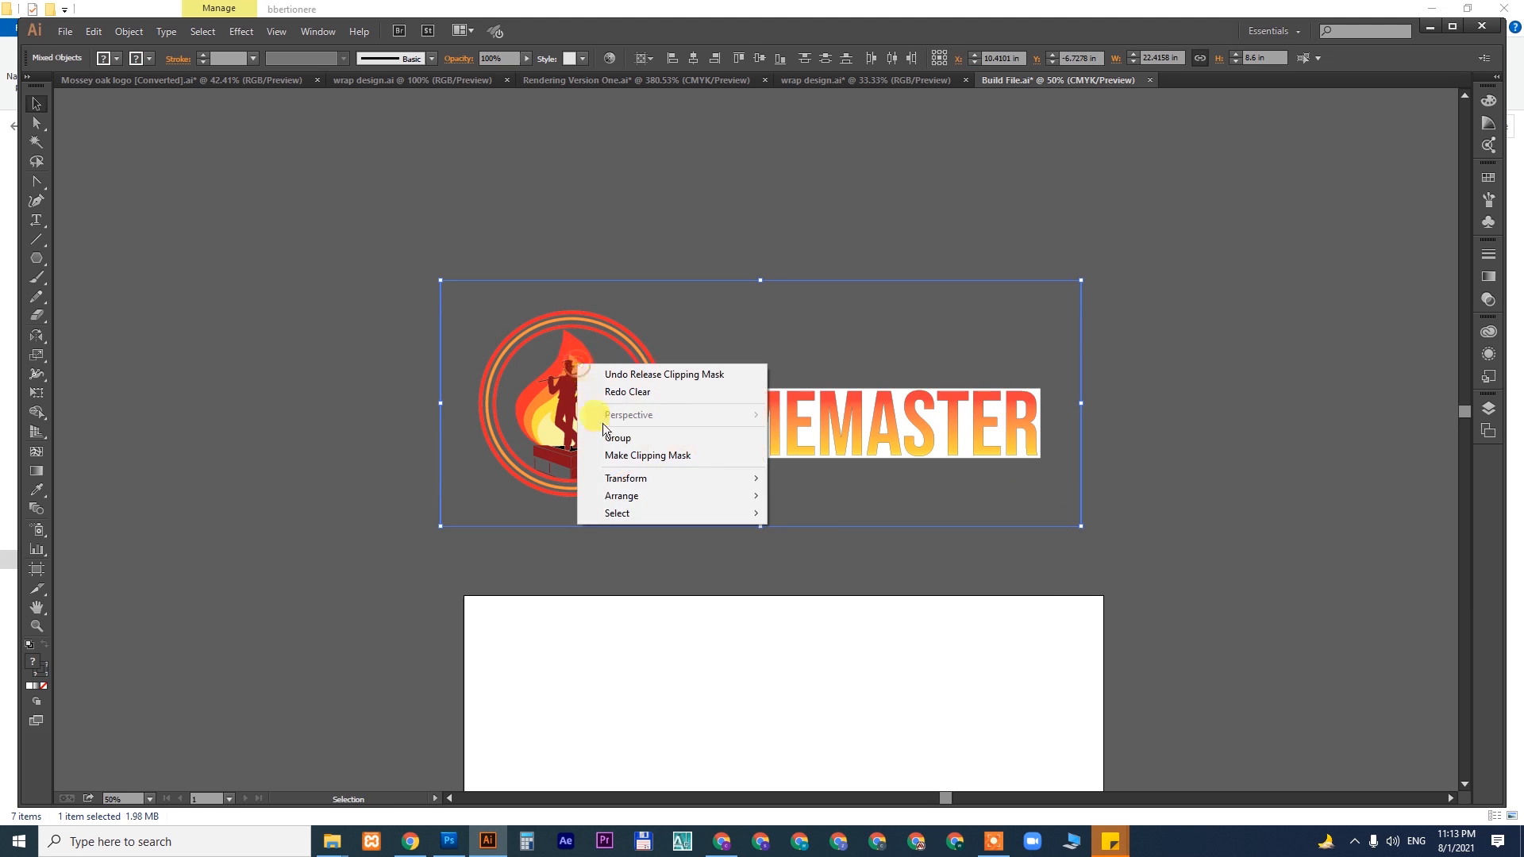
left_click(350, 360)
right_click(512, 340)
left_click(555, 430)
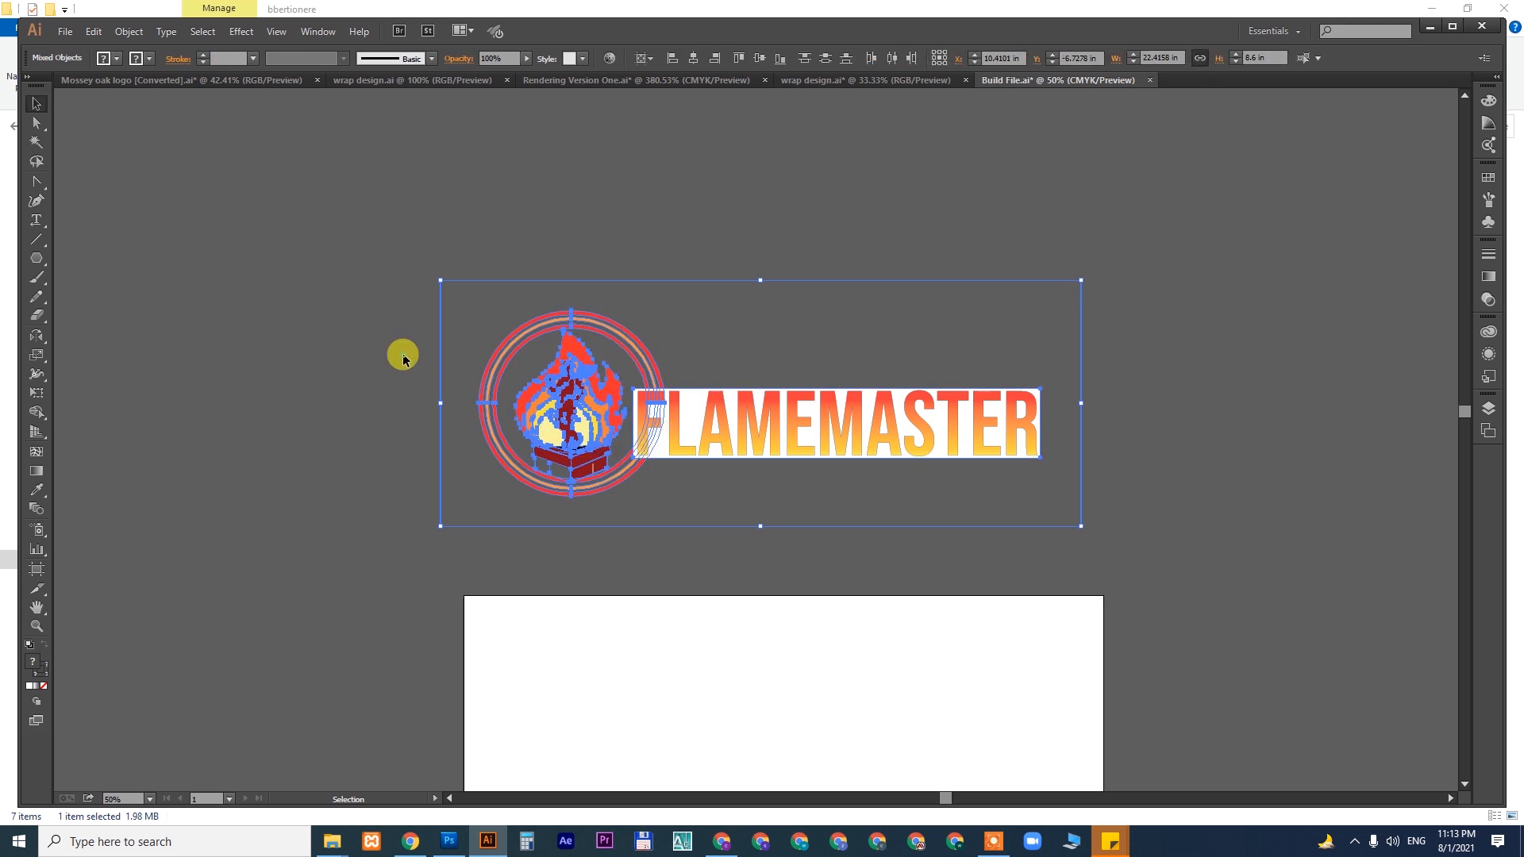
left_click(403, 354)
left_click_drag(476, 299, 1174, 520)
left_click(1052, 403)
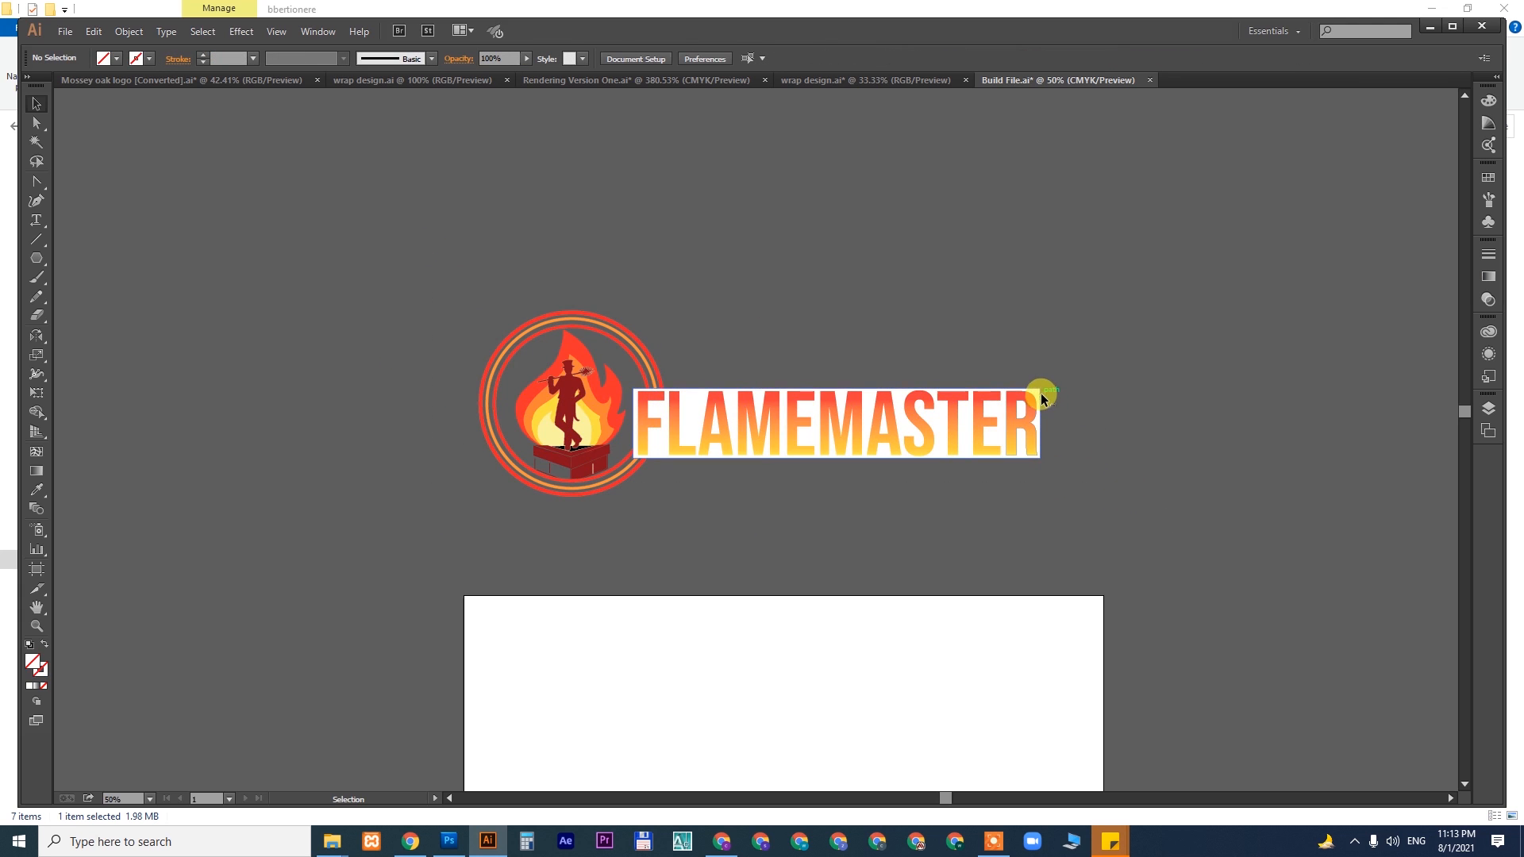
- Try moving the white backing away from the wordmark, compare with the Rendering Version One.ai mockup, and undo the move
left_click_drag(1042, 398, 1214, 494)
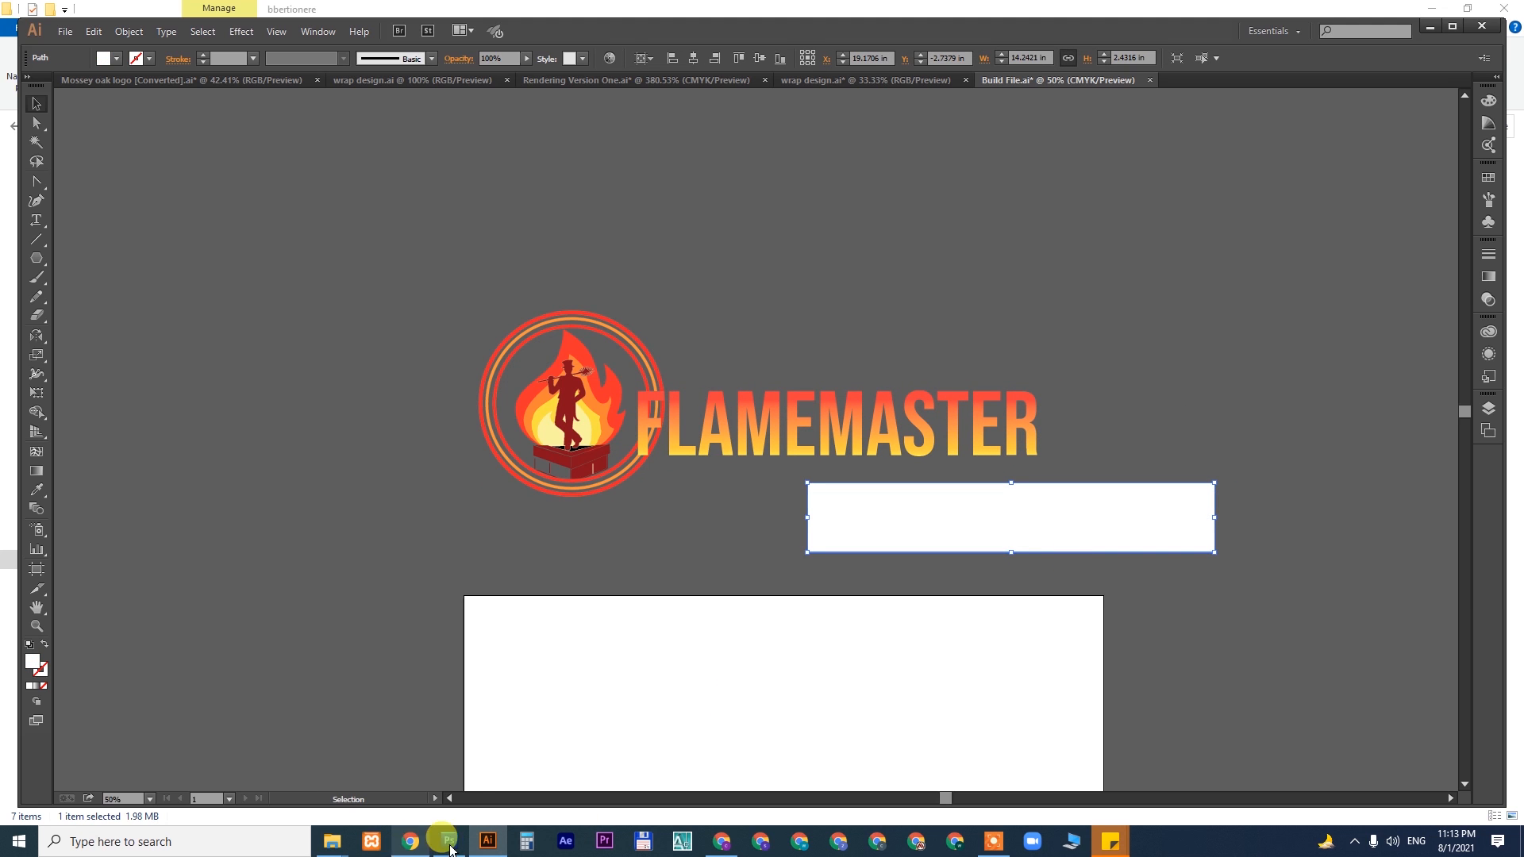
left_click(897, 77)
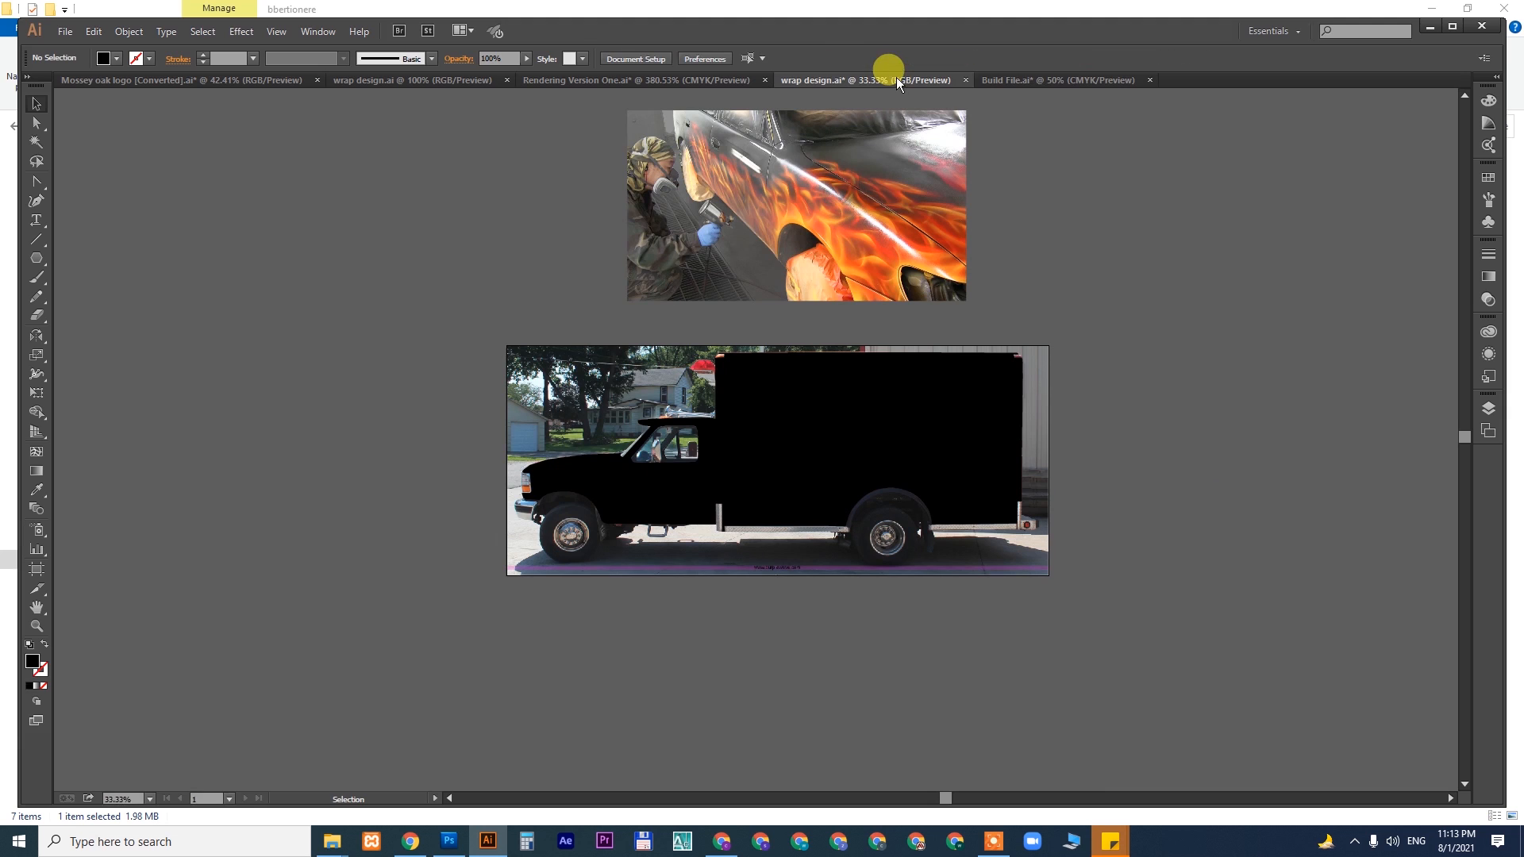
left_click(701, 79)
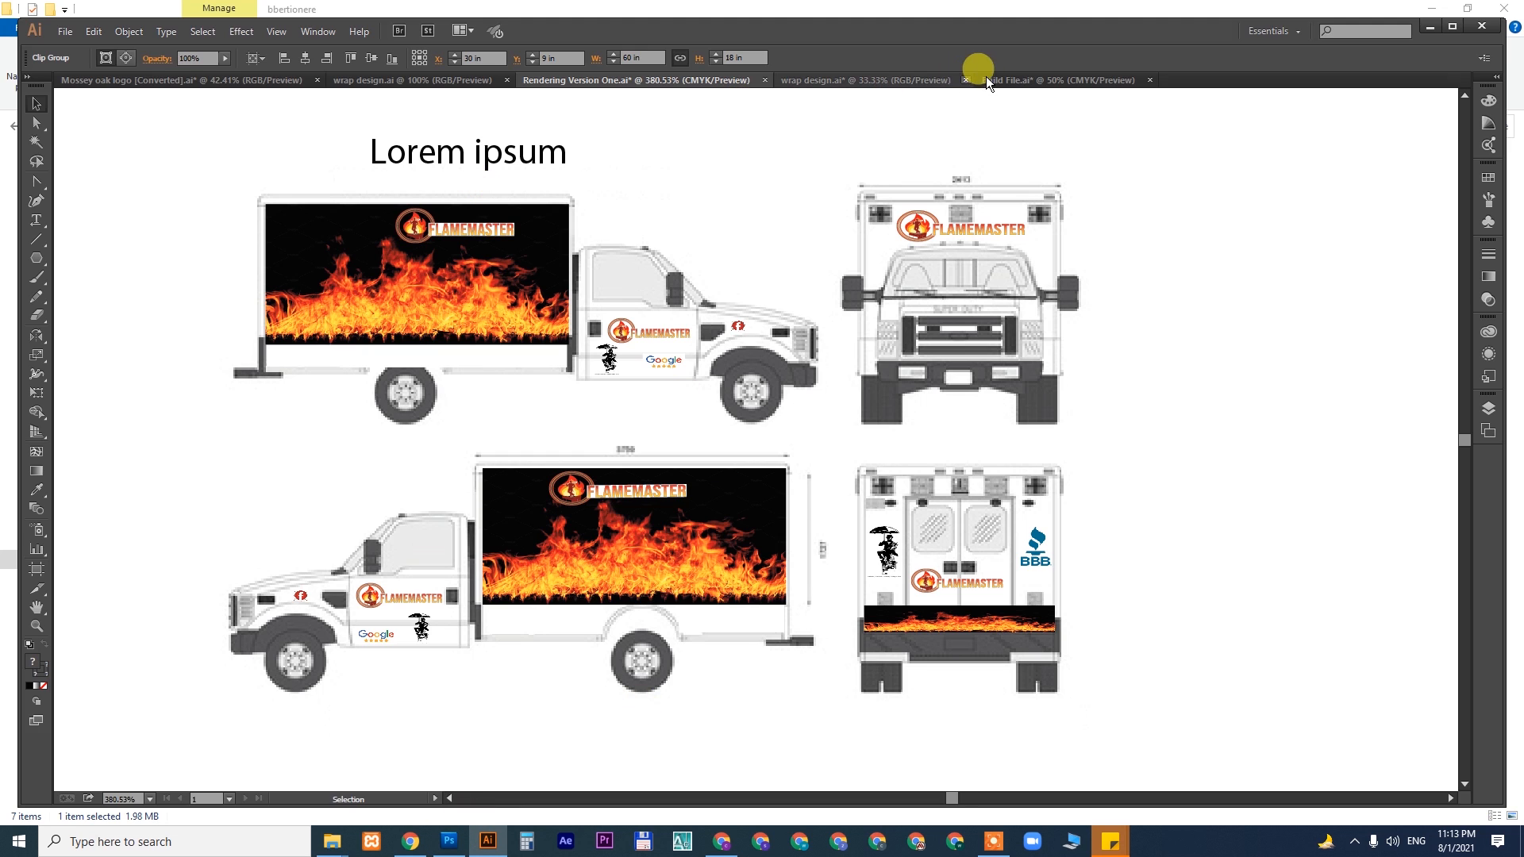
left_click(1024, 79)
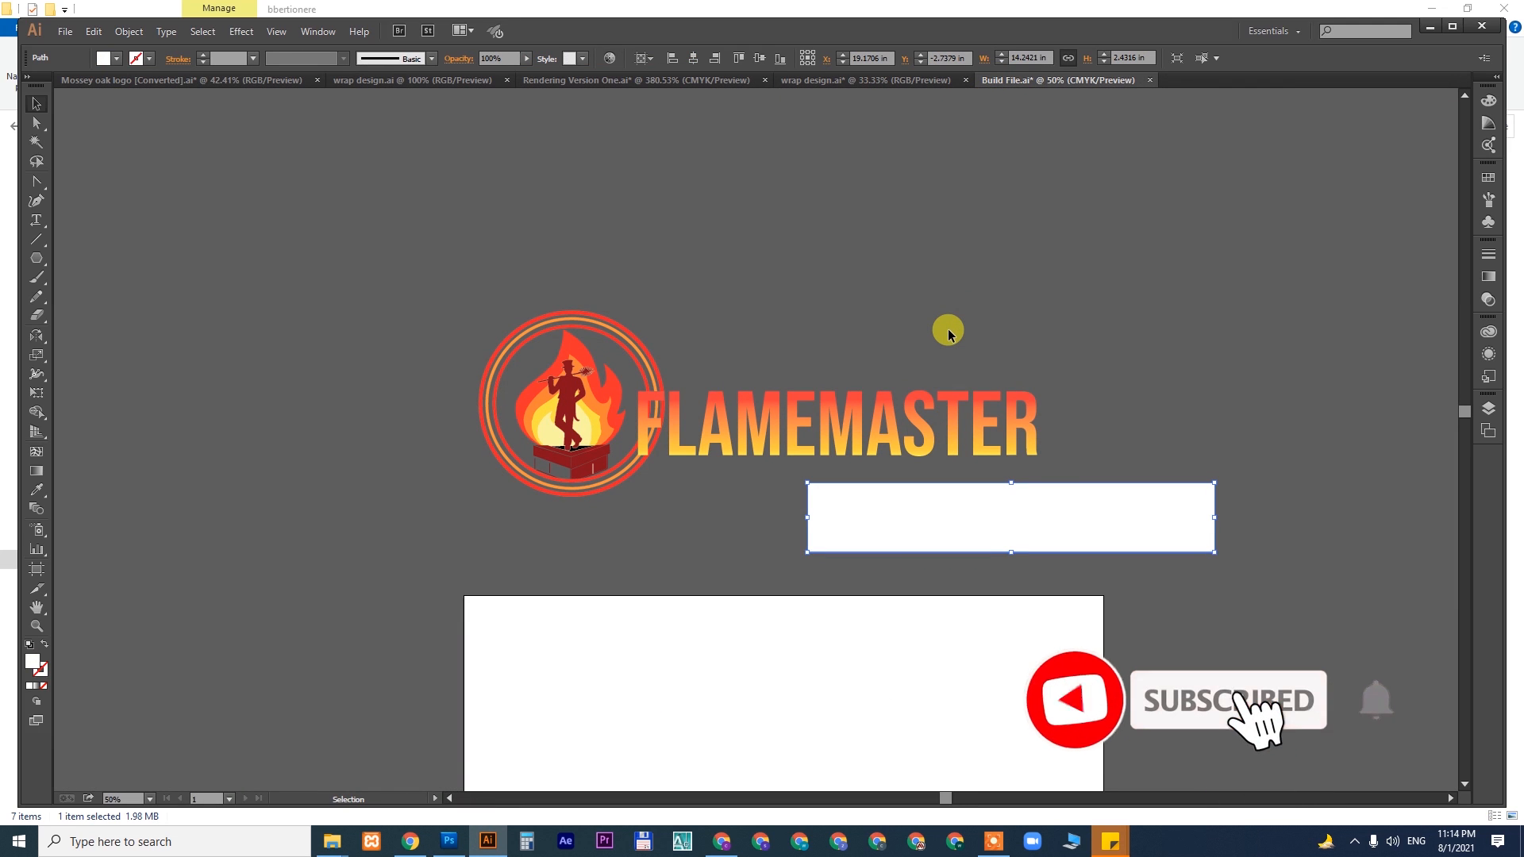
key("ctrl+z")
- Duplicate the whole logo and delete the white backing behind the lower logo's wordmark
left_click_drag(413, 265, 1135, 533)
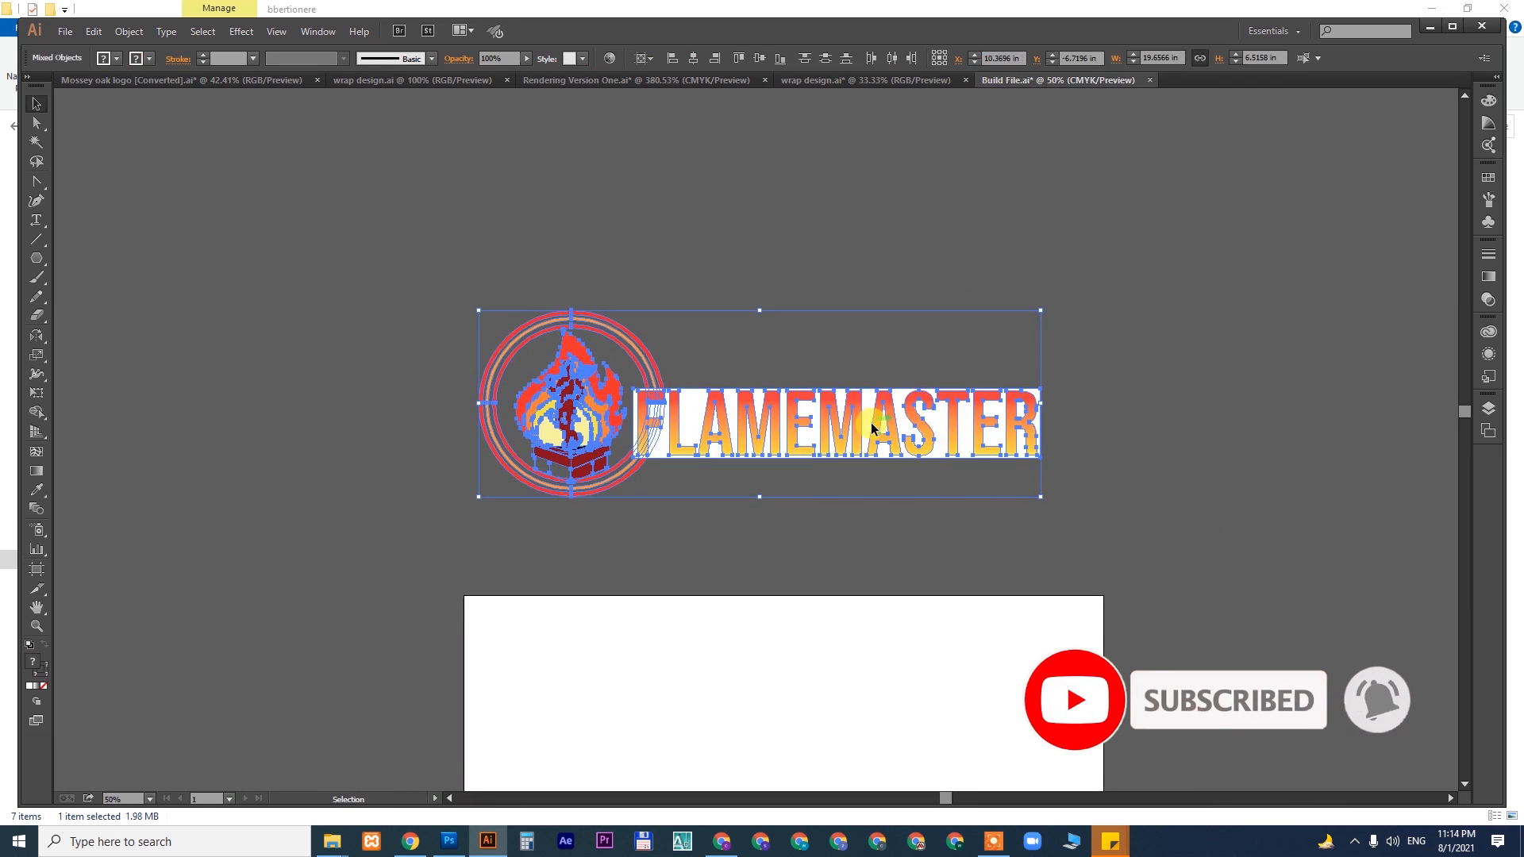
left_click_drag(878, 426, 1100, 414)
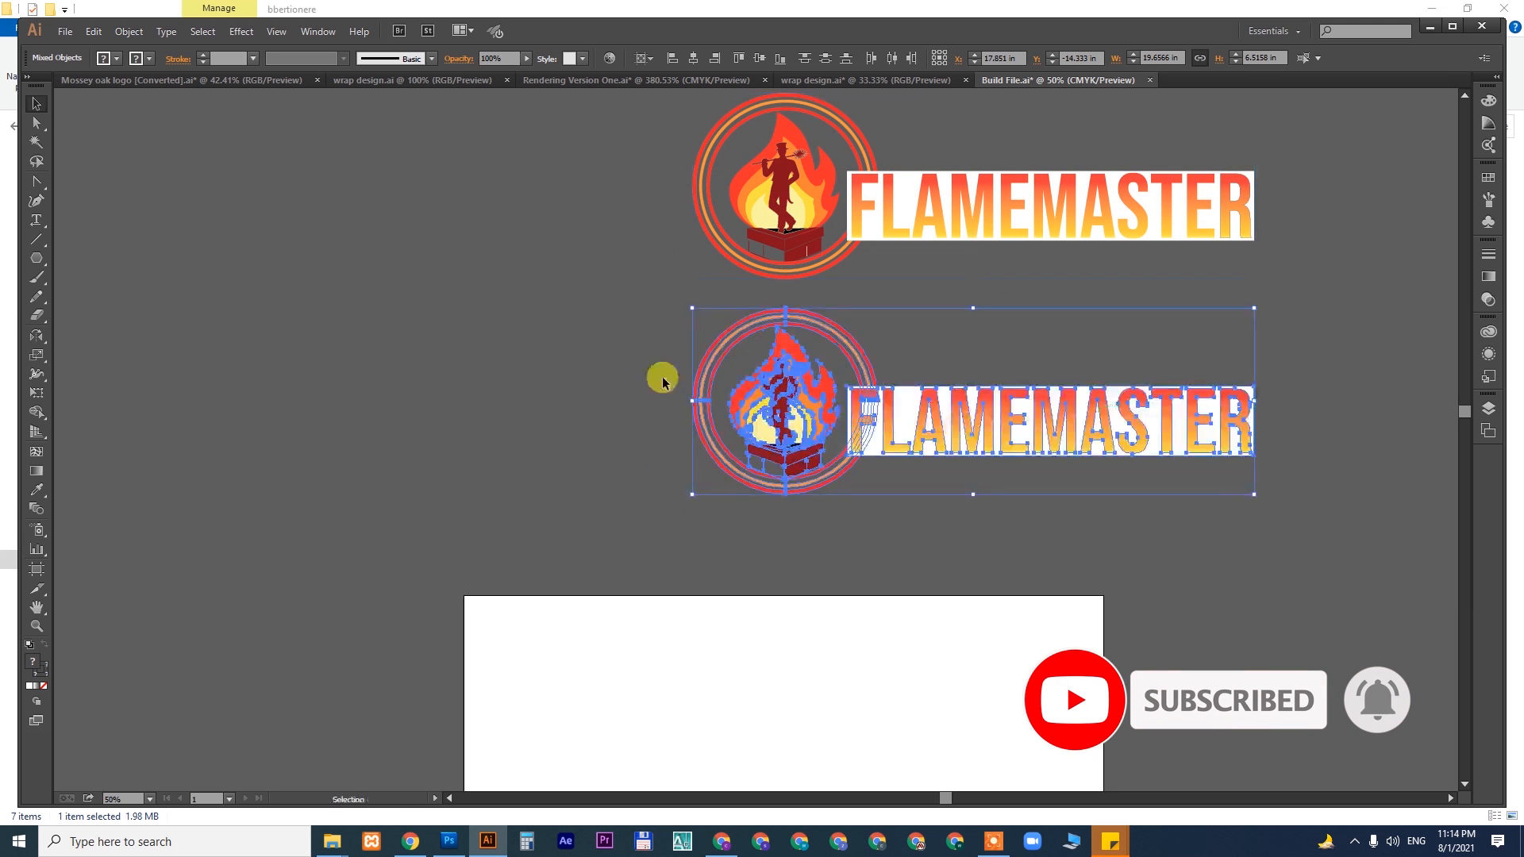
left_click(629, 363)
left_click_drag(897, 551, 895, 660)
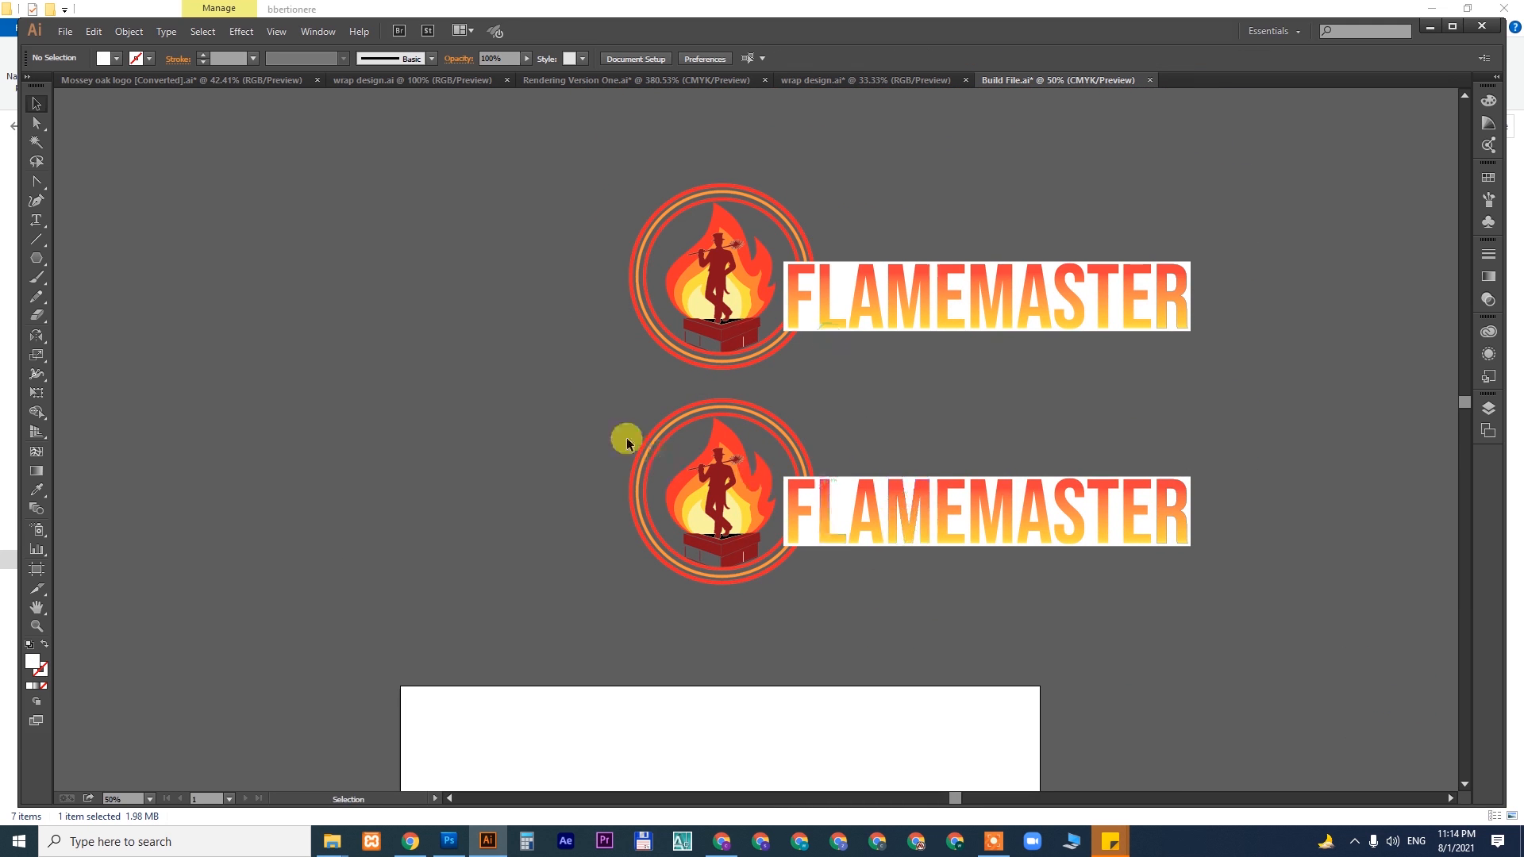
left_click_drag(1185, 480, 1349, 361)
key("Delete")
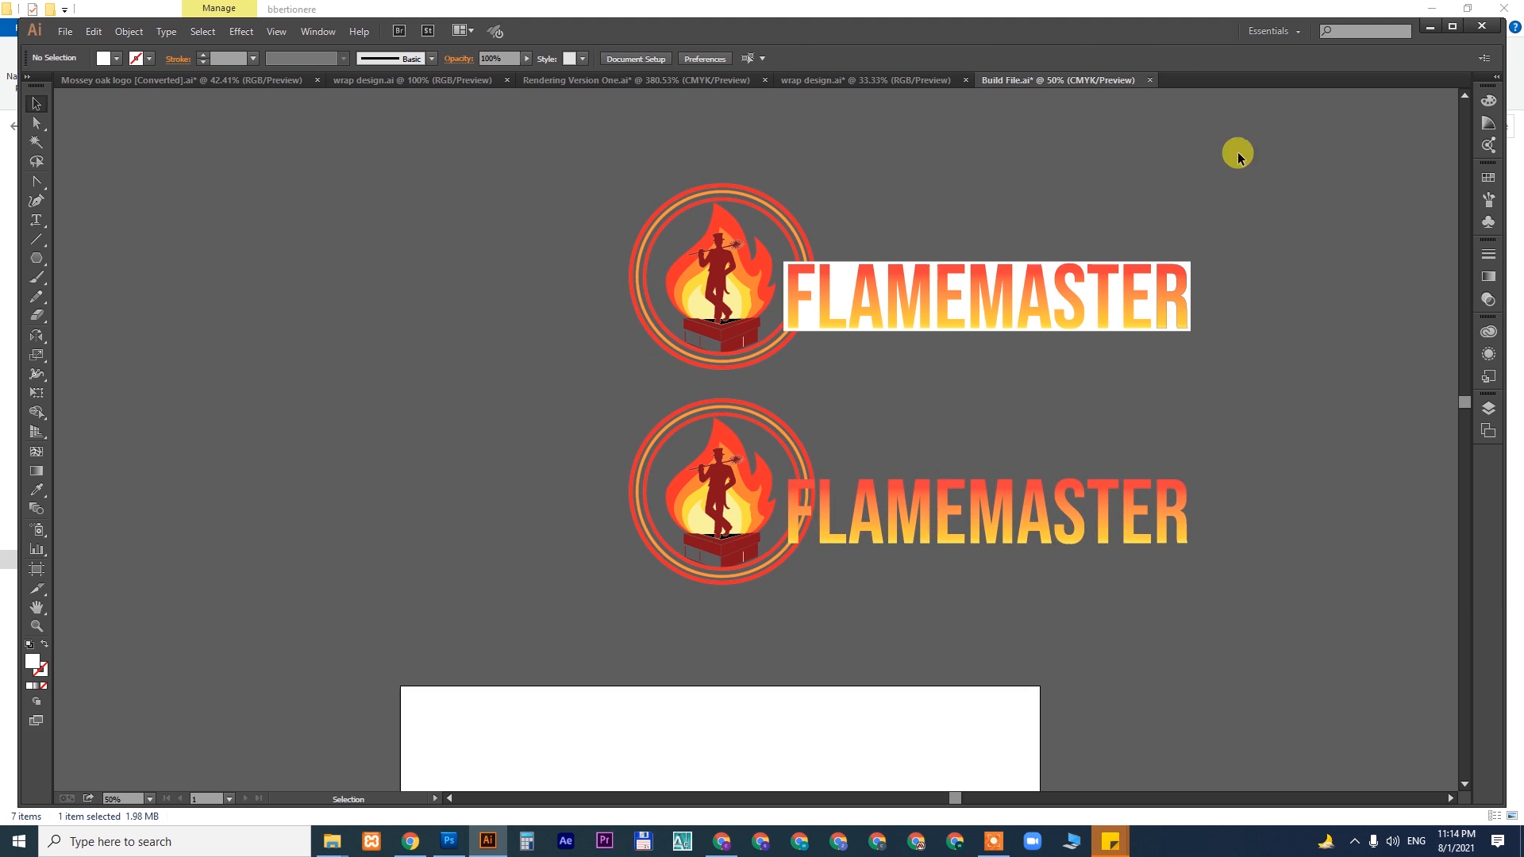
- Copy both logo versions into wrap design.ai and place them beside the ambulance, in the empty space behind its rear
key("ctrl+a")
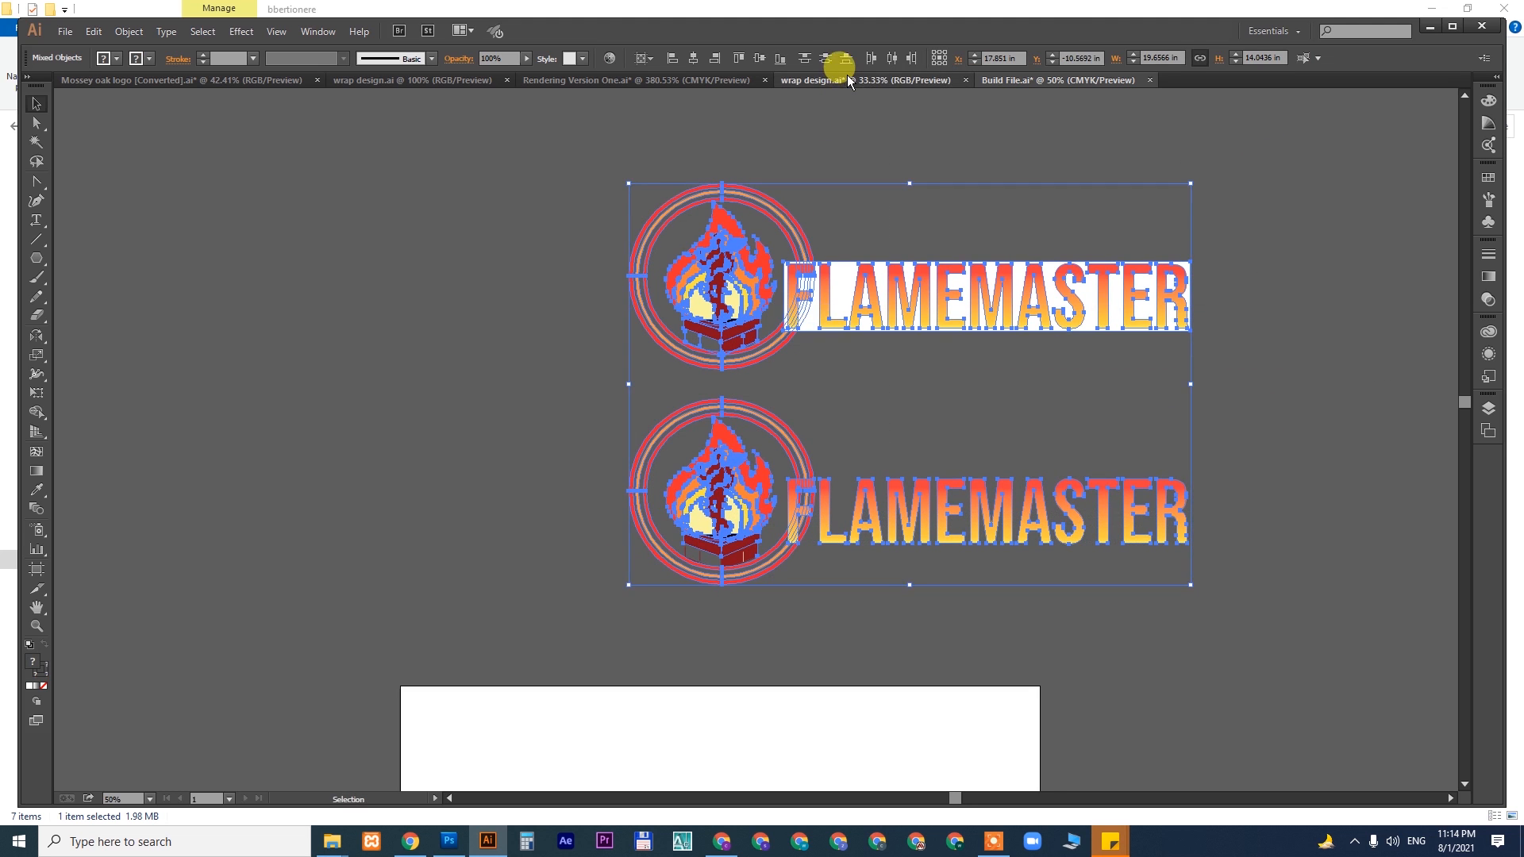
left_click(846, 79)
key("ctrl+minus")
key("ctrl+minus")
scroll(992, 405, "right", 3)
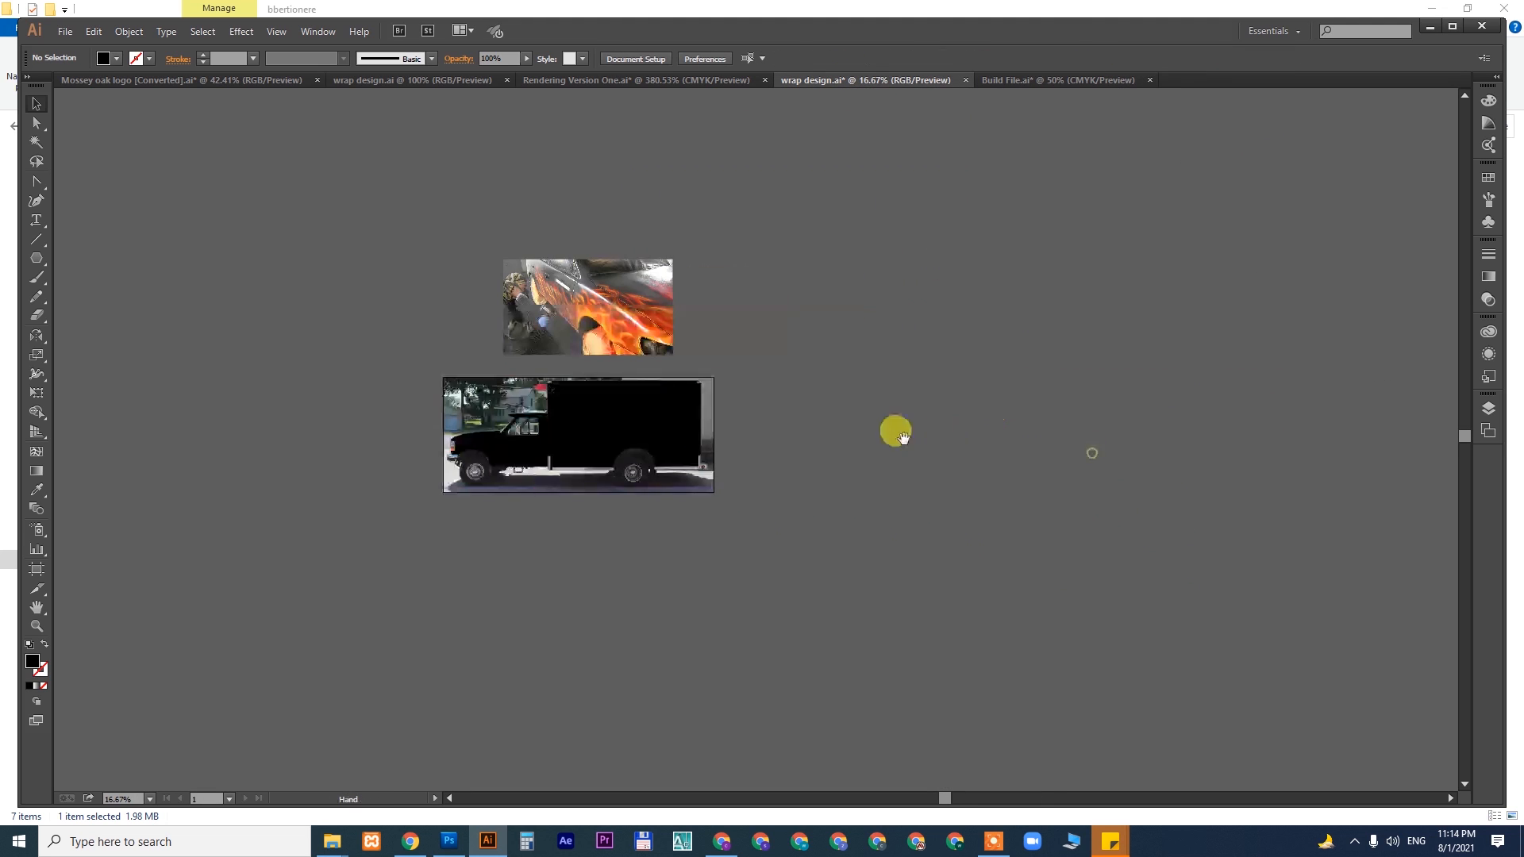
key("ctrl+v")
left_click_drag(794, 415, 992, 415)
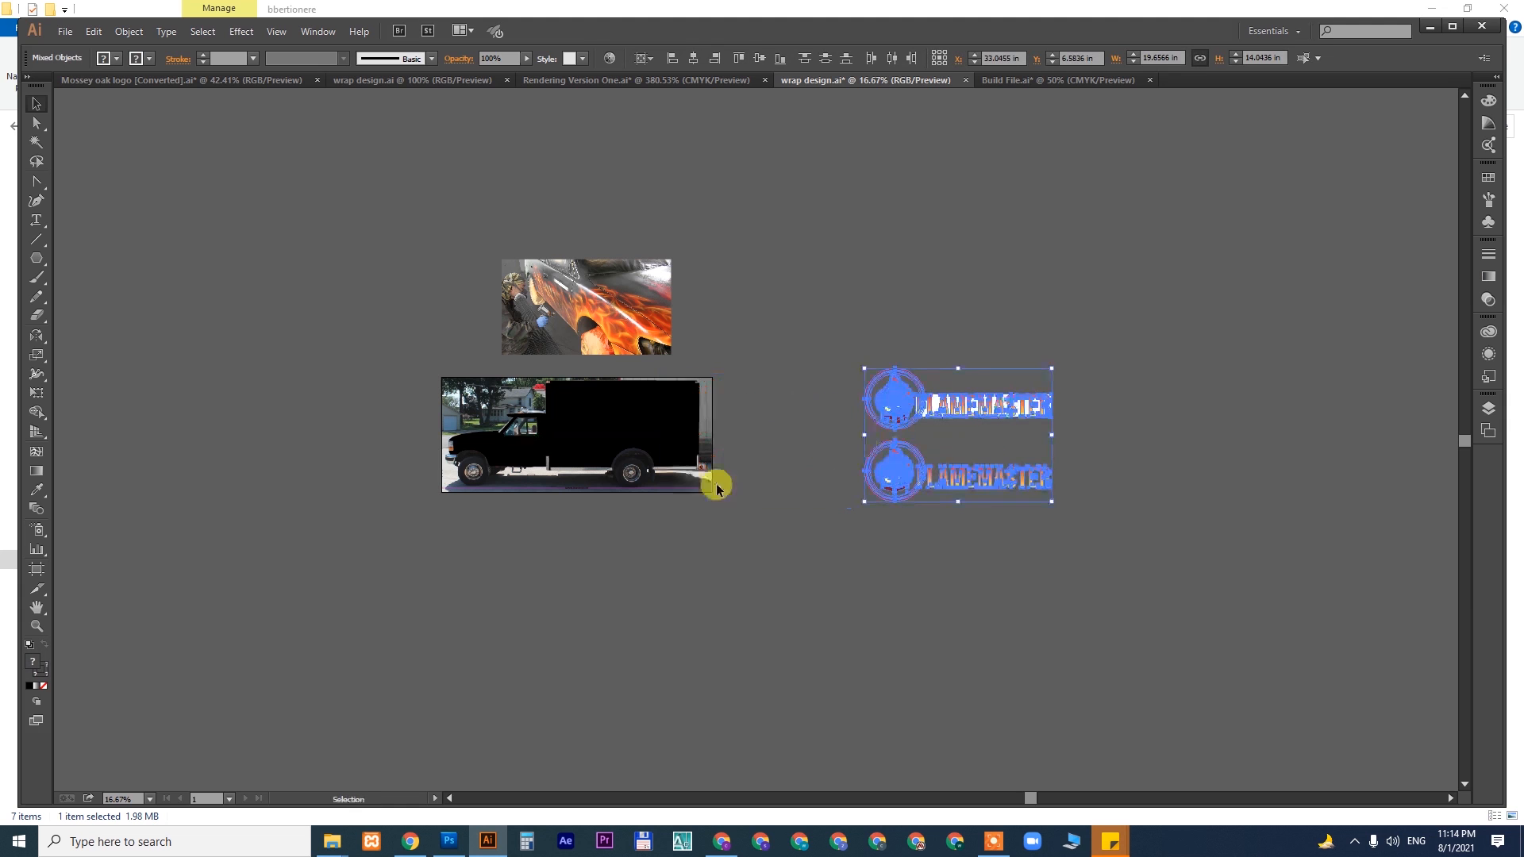
left_click(706, 501)
- Move the logo without white backing just below the ambulance photo and expand it
left_click_drag(348, 321, 1048, 576)
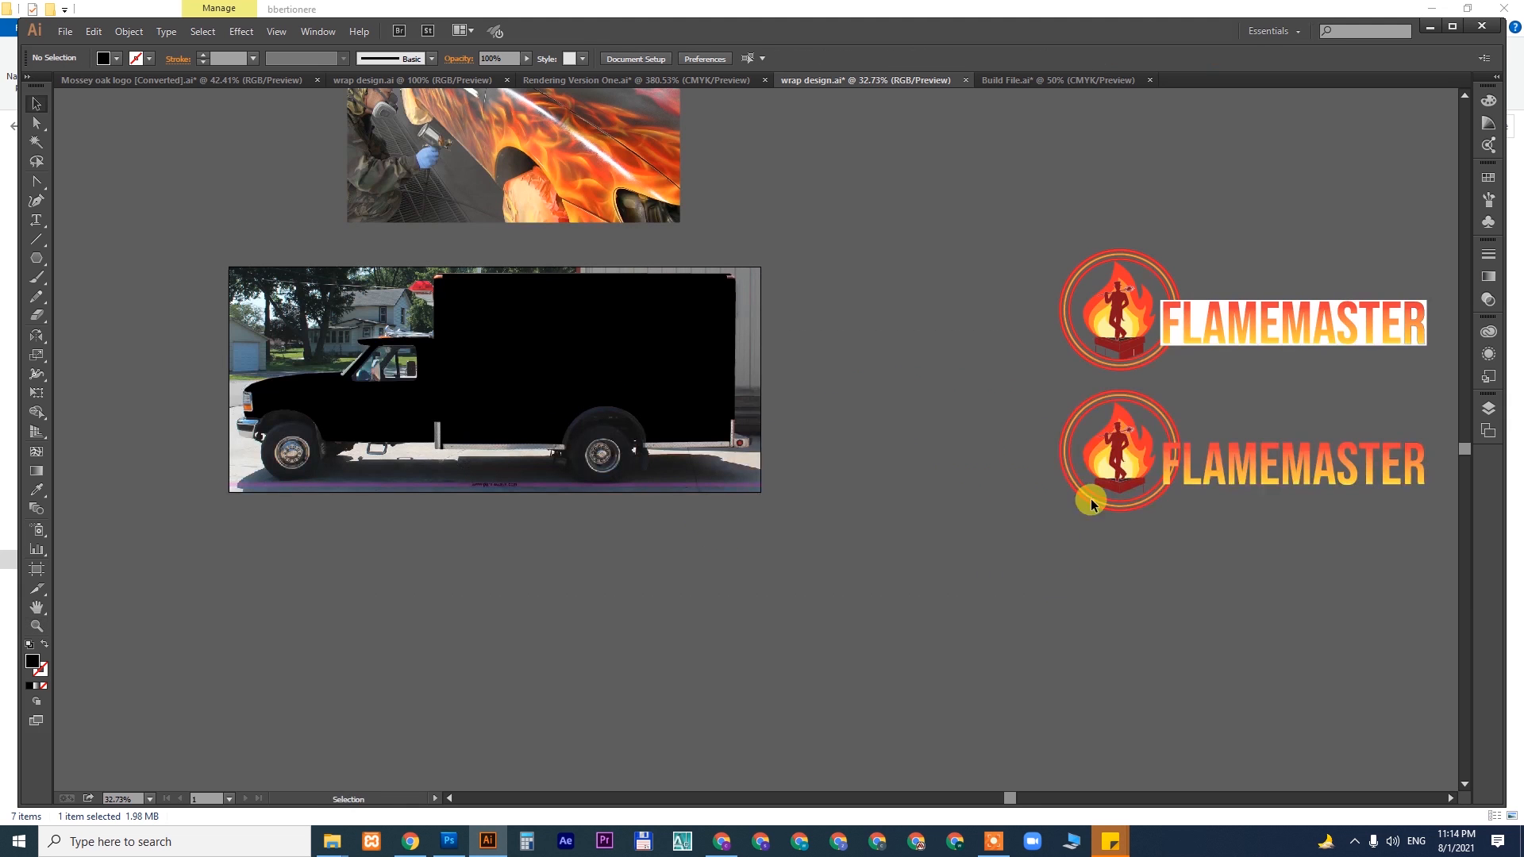
left_click(1081, 454)
left_click_drag(1248, 476, 595, 609)
left_click(128, 31)
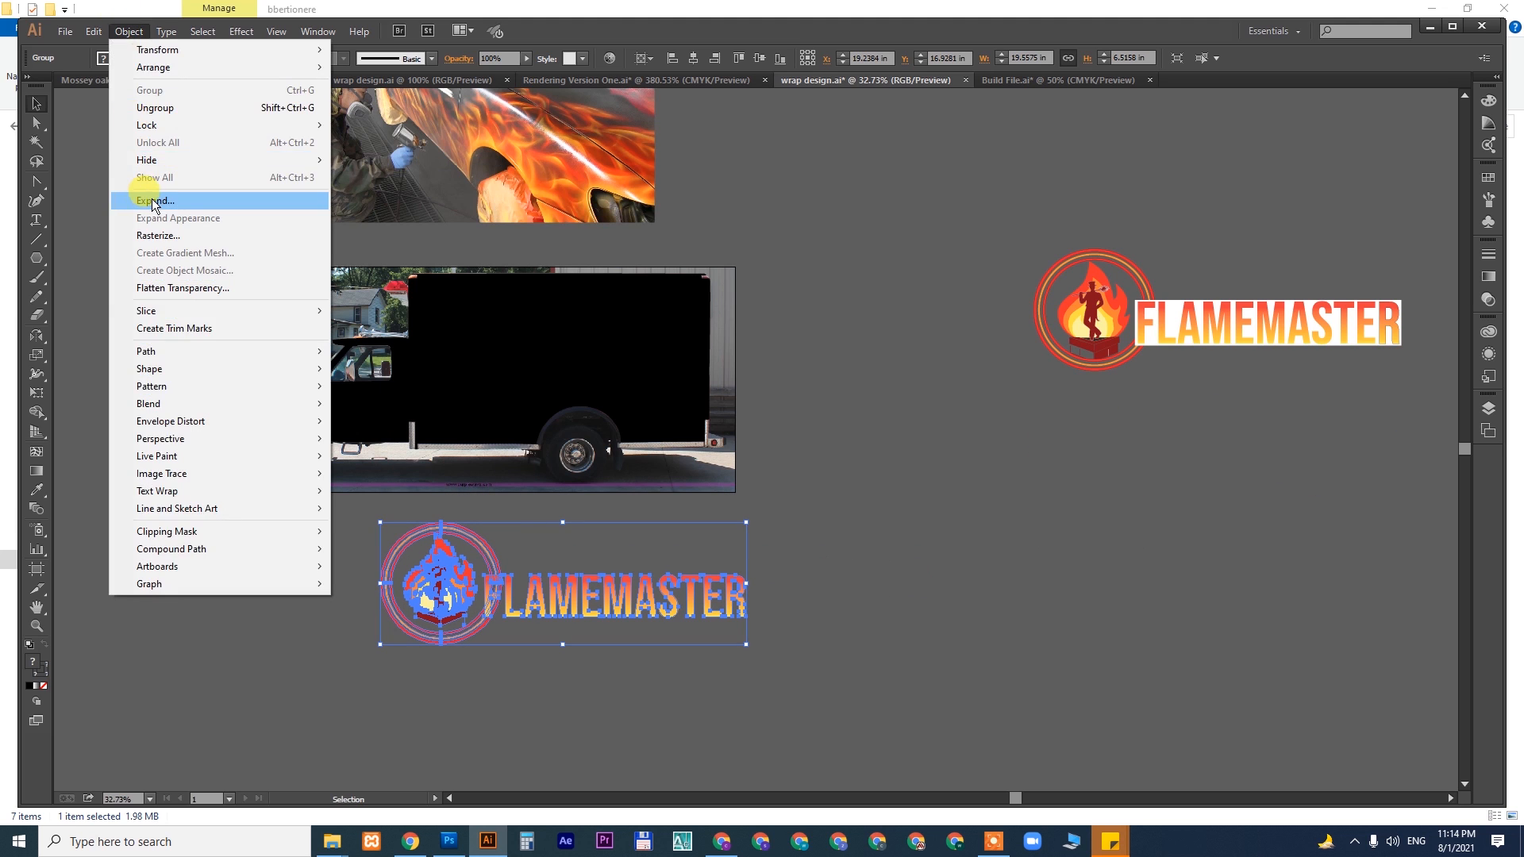
left_click(153, 201)
left_click(724, 512)
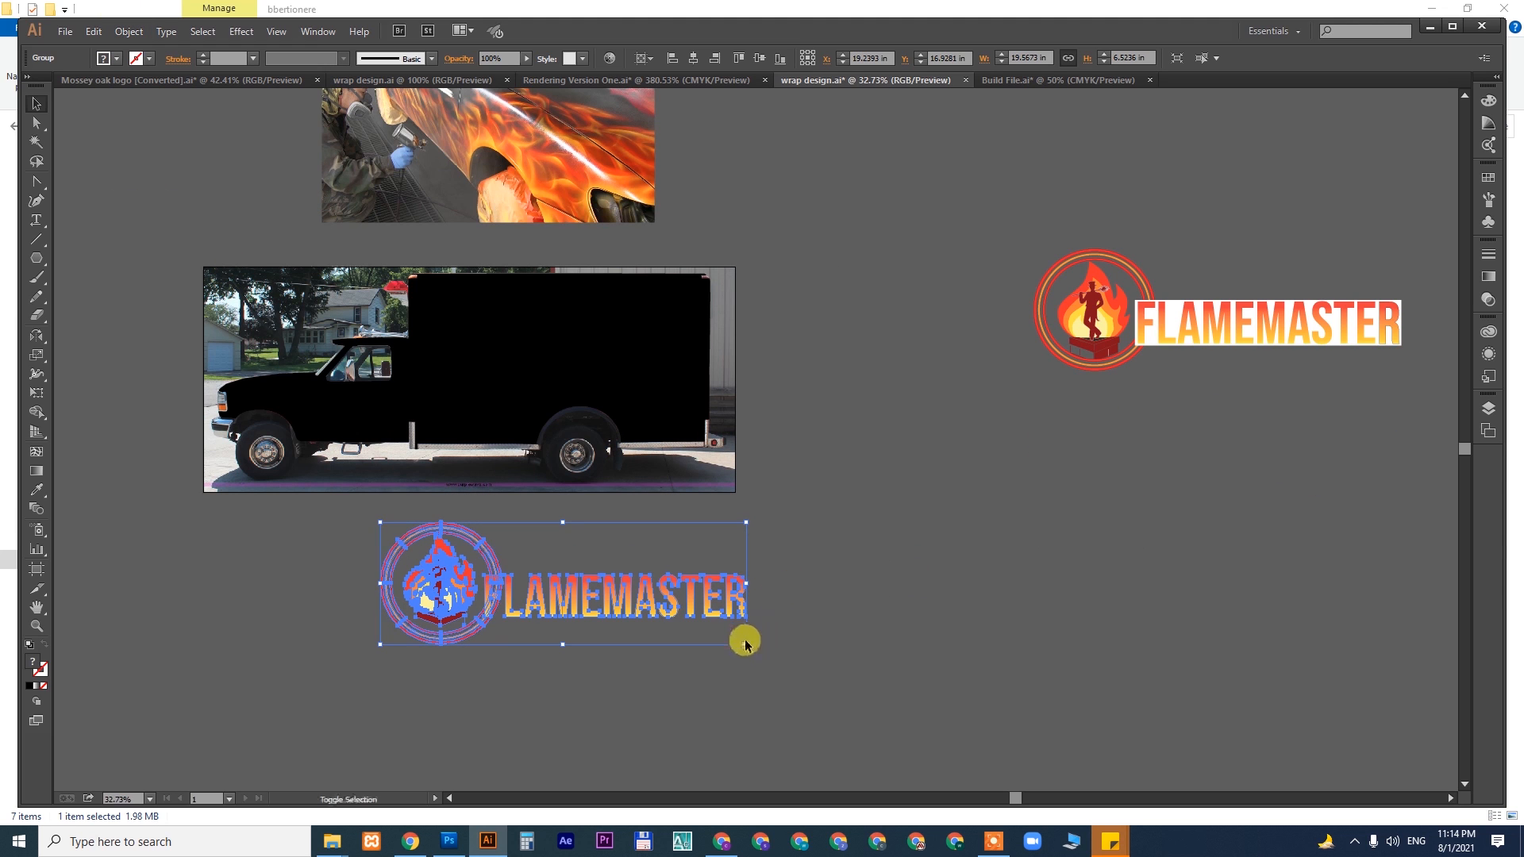
- Scale the expanded logo below the ambulance down to about a fifth of its size
left_click_drag(746, 644, 451, 547)
left_click(532, 546)
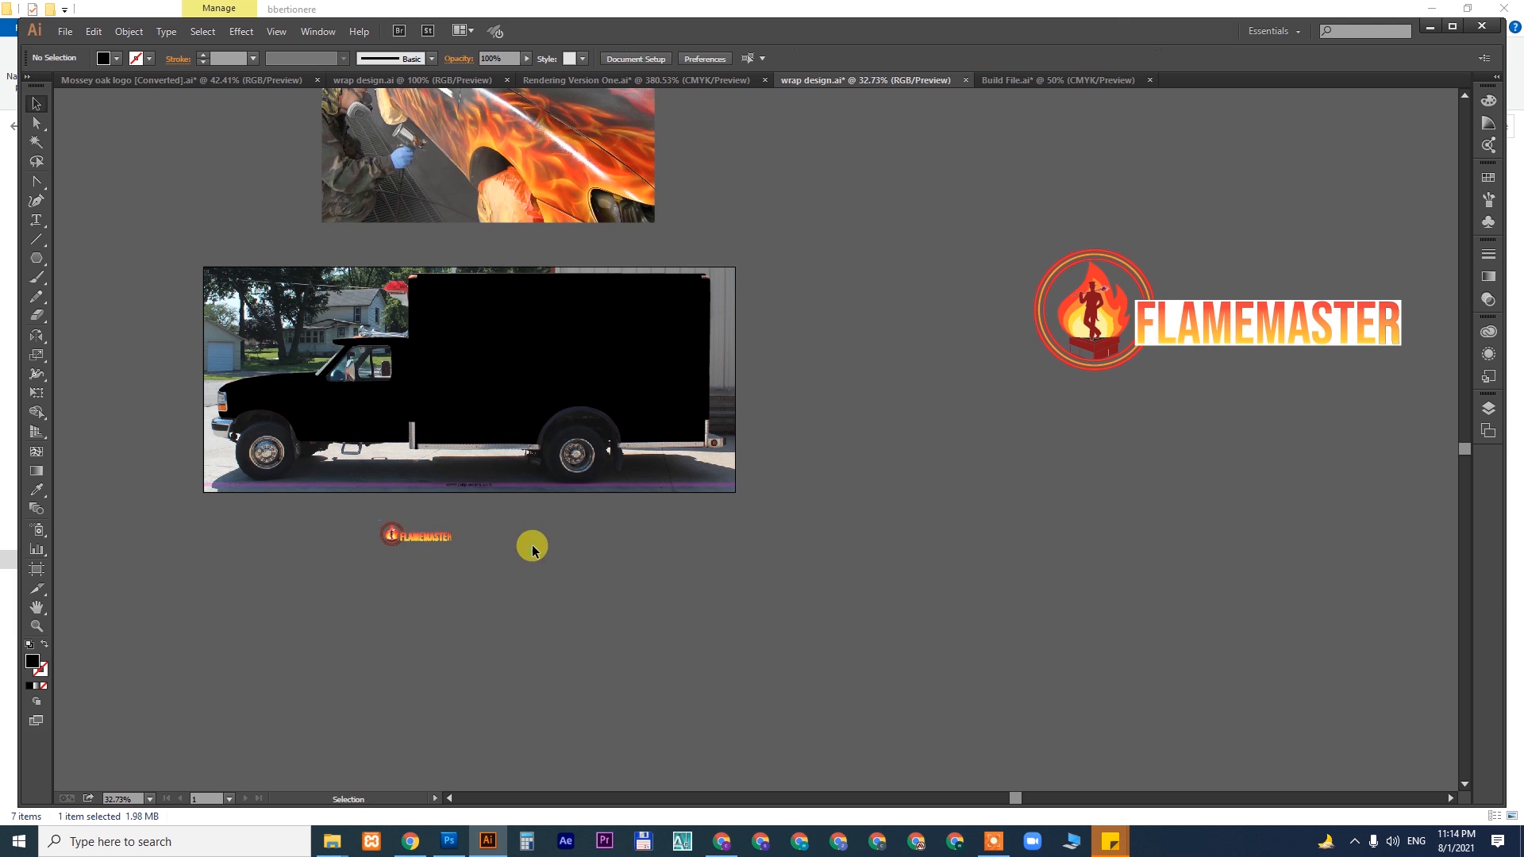
left_click_drag(540, 532, 851, 560)
left_click_drag(555, 396, 808, 576)
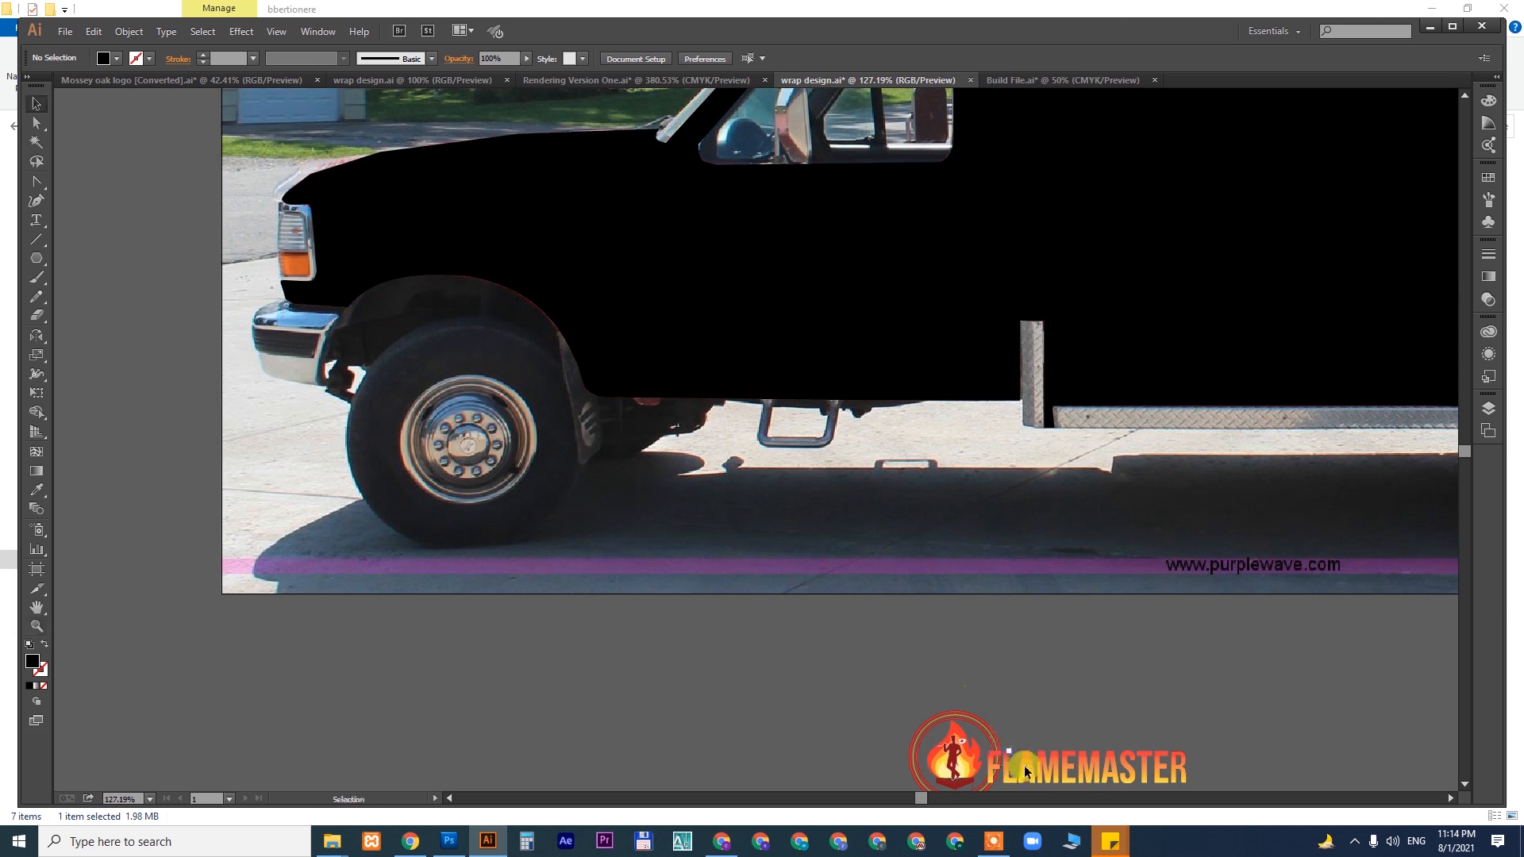
- Move the FLAMEMASTER logo from below the photo onto the black truck's cab door
left_click_drag(1046, 766, 799, 246)
left_click(893, 664)
left_click_drag(968, 610, 860, 679)
key("ctrl+minus")
key("ctrl+minus")
key("ctrl+minus")
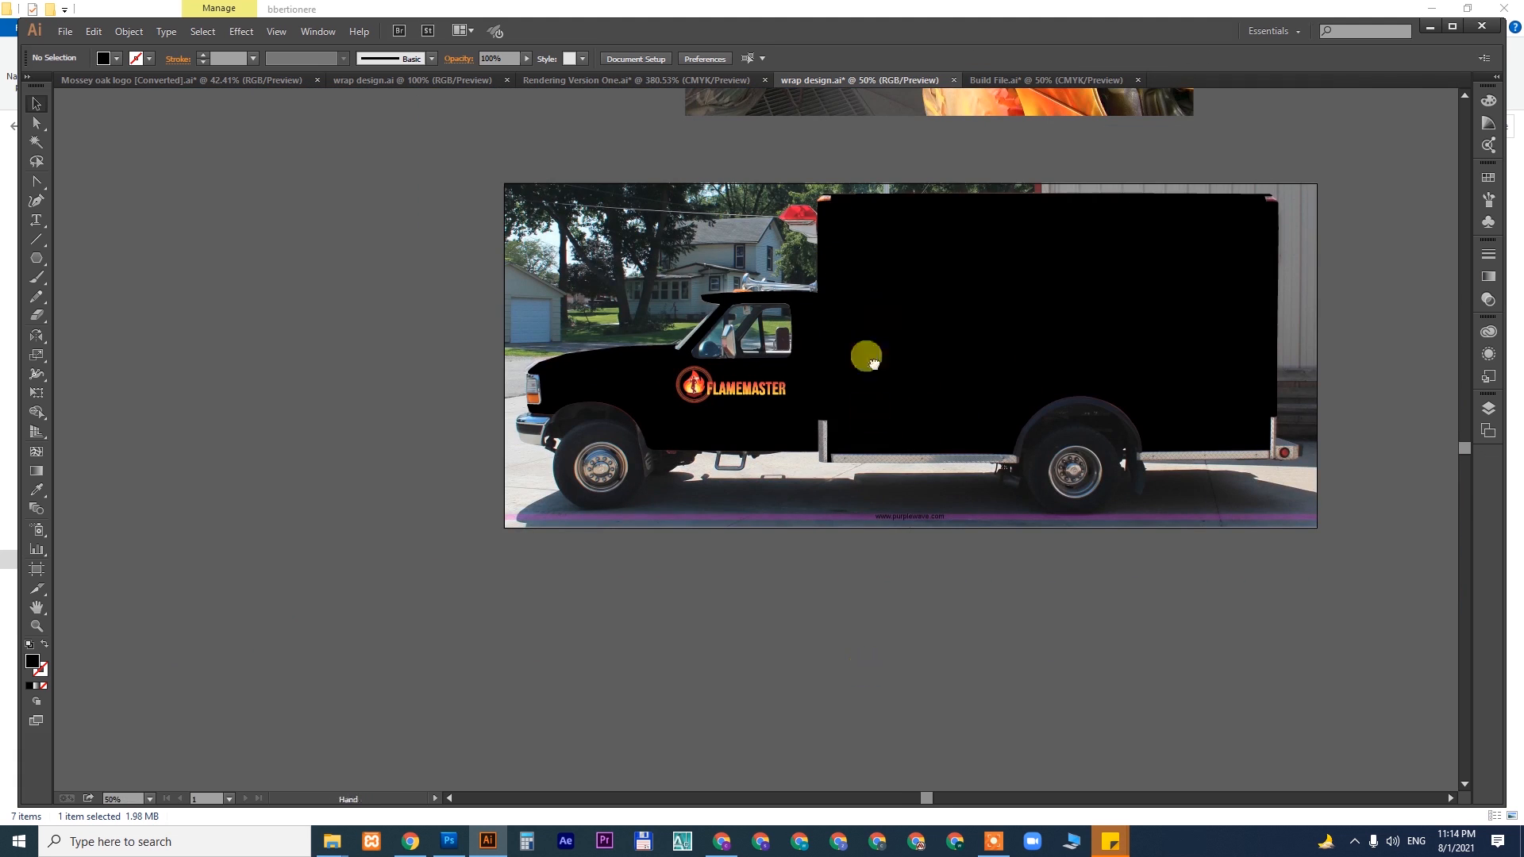
left_click_drag(866, 356, 559, 670)
left_click_drag(871, 180, 595, 511)
left_click_drag(1221, 756, 720, 356)
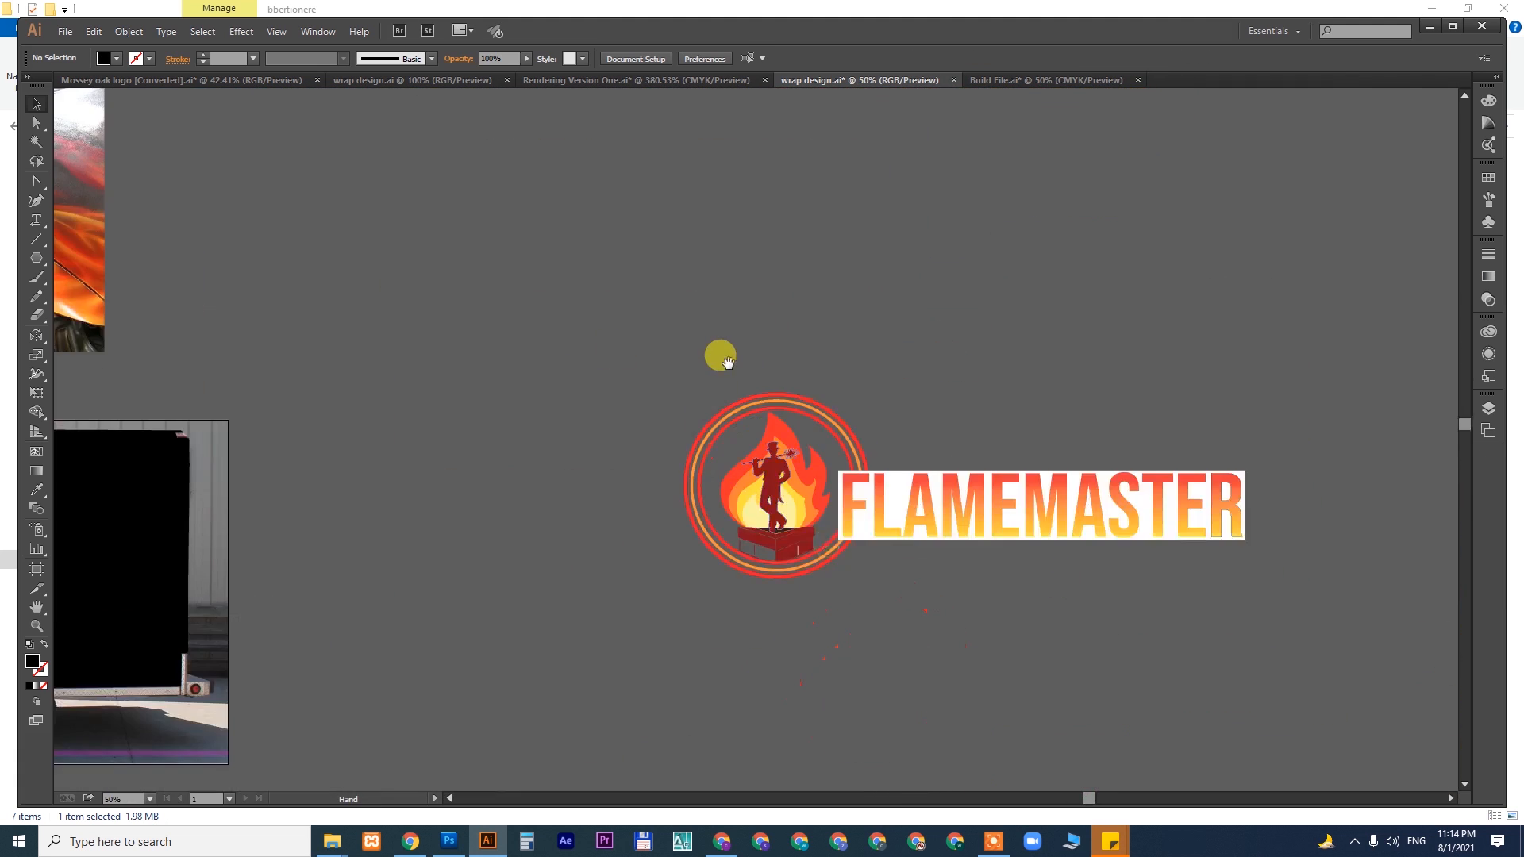
left_click_drag(701, 532, 820, 302)
left_click_drag(438, 408, 1023, 386)
left_click_drag(687, 404, 806, 425)
left_click(700, 600)
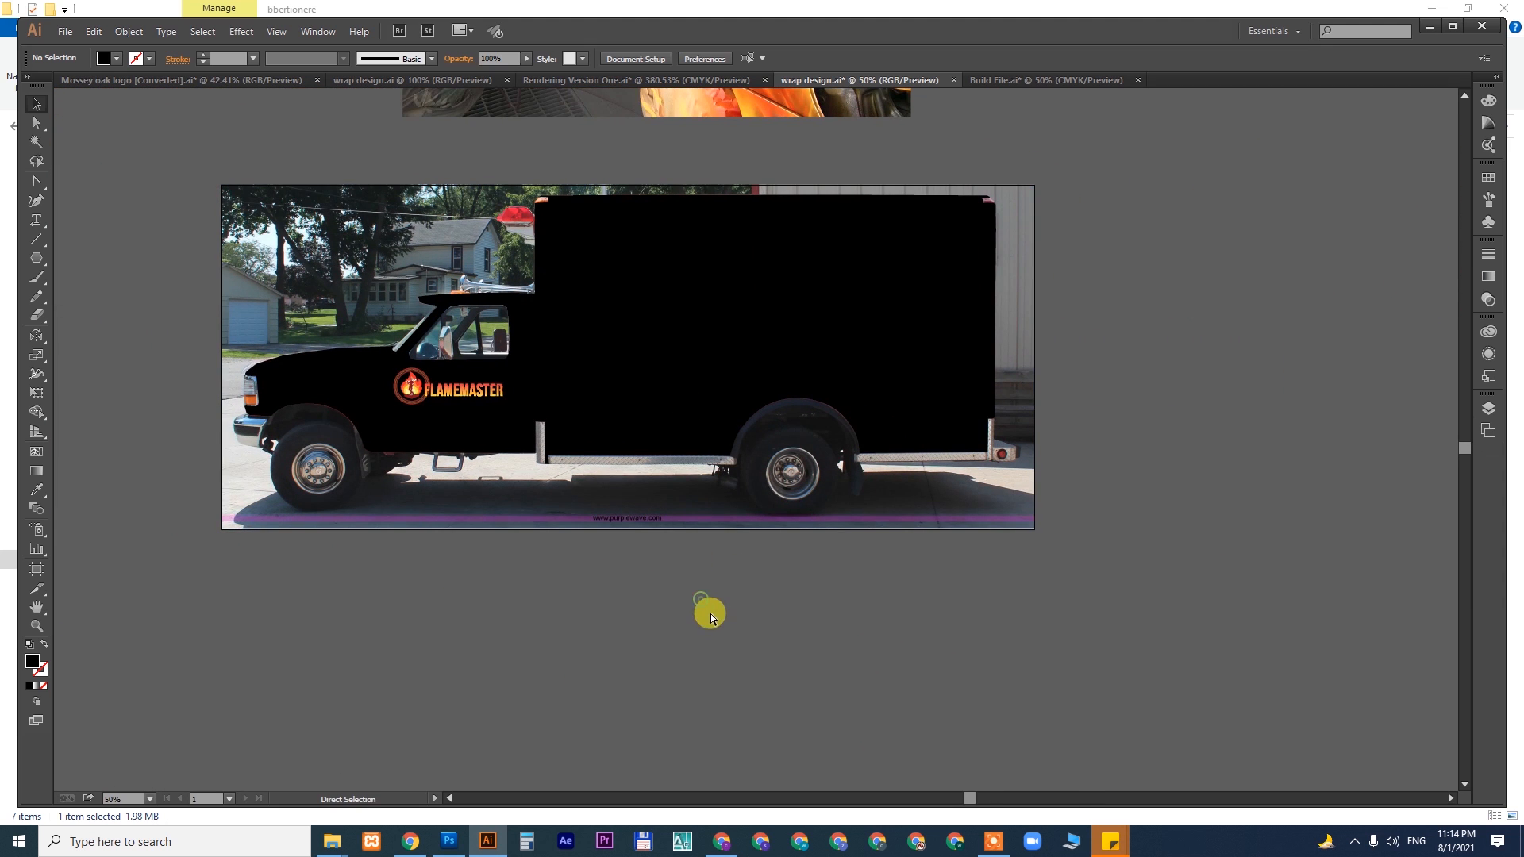
- Switch to Chrome and try to download the flying flames baseball vector from its Freepik page
left_click(409, 846)
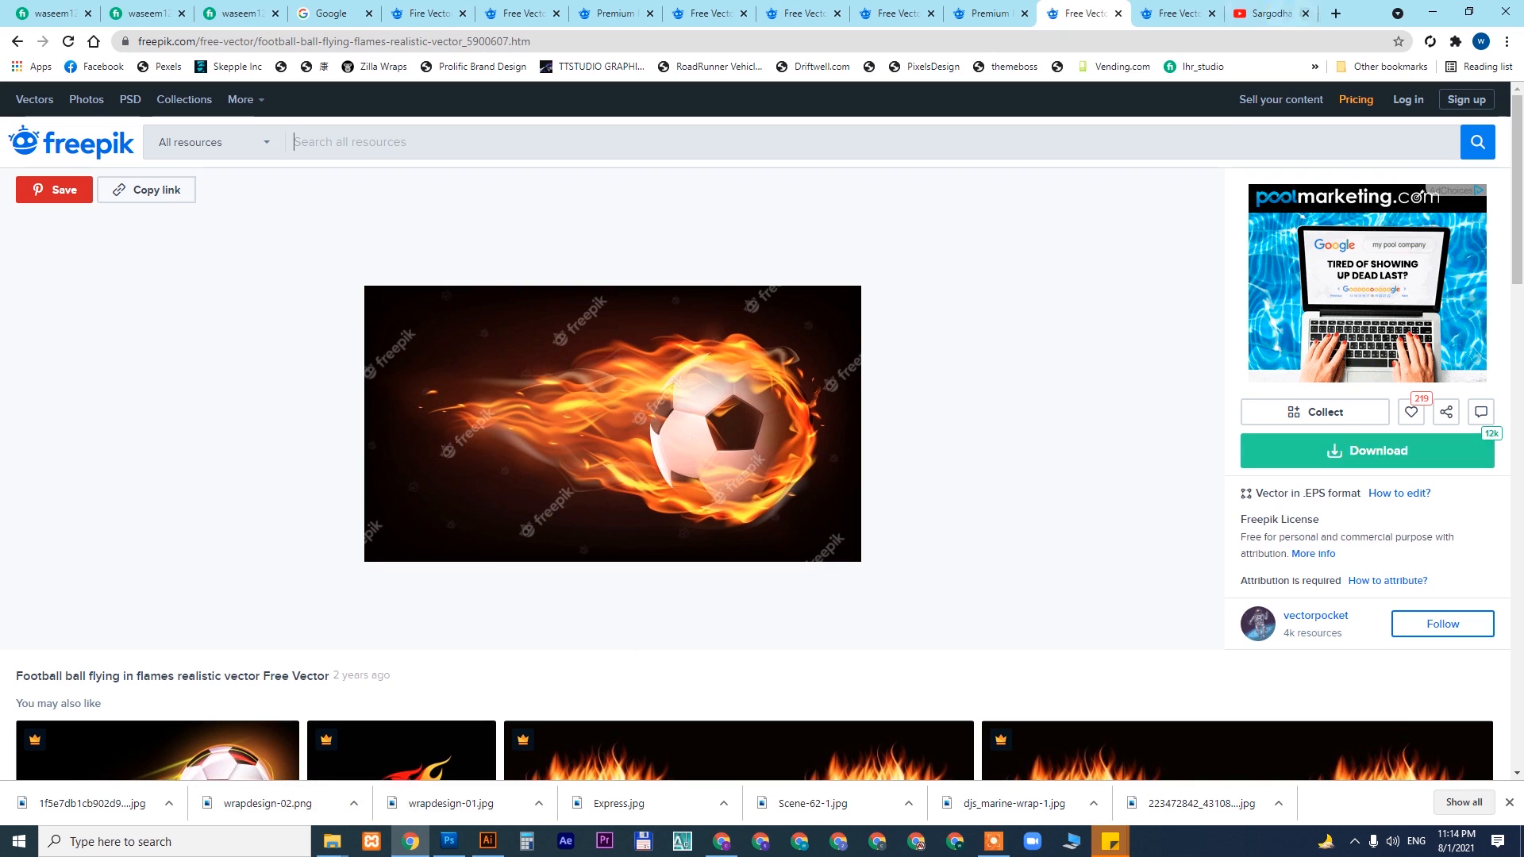
left_click(1178, 13)
left_click(1376, 229)
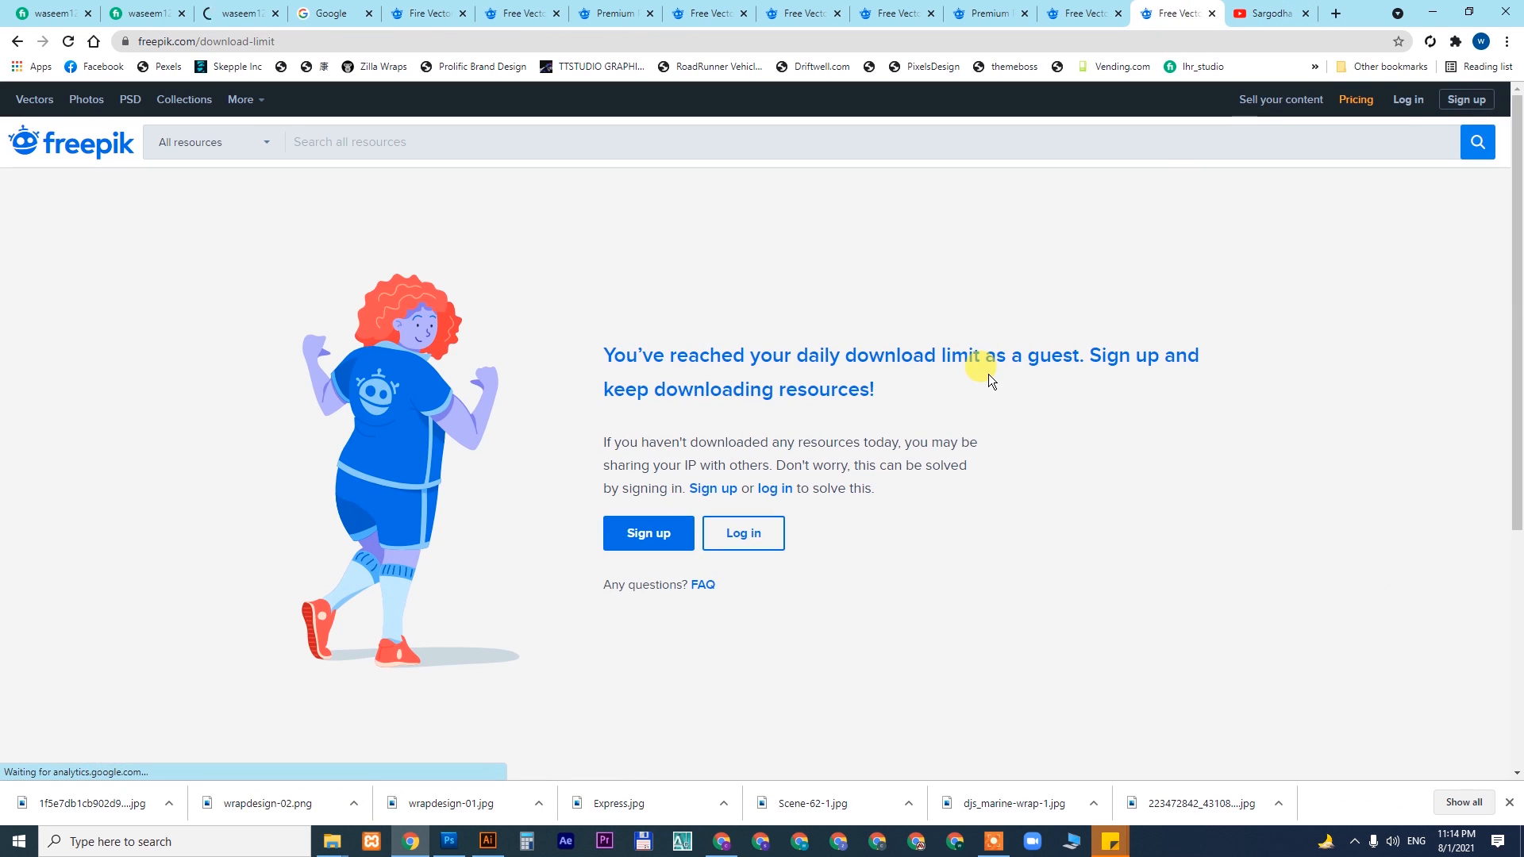
left_click(741, 533)
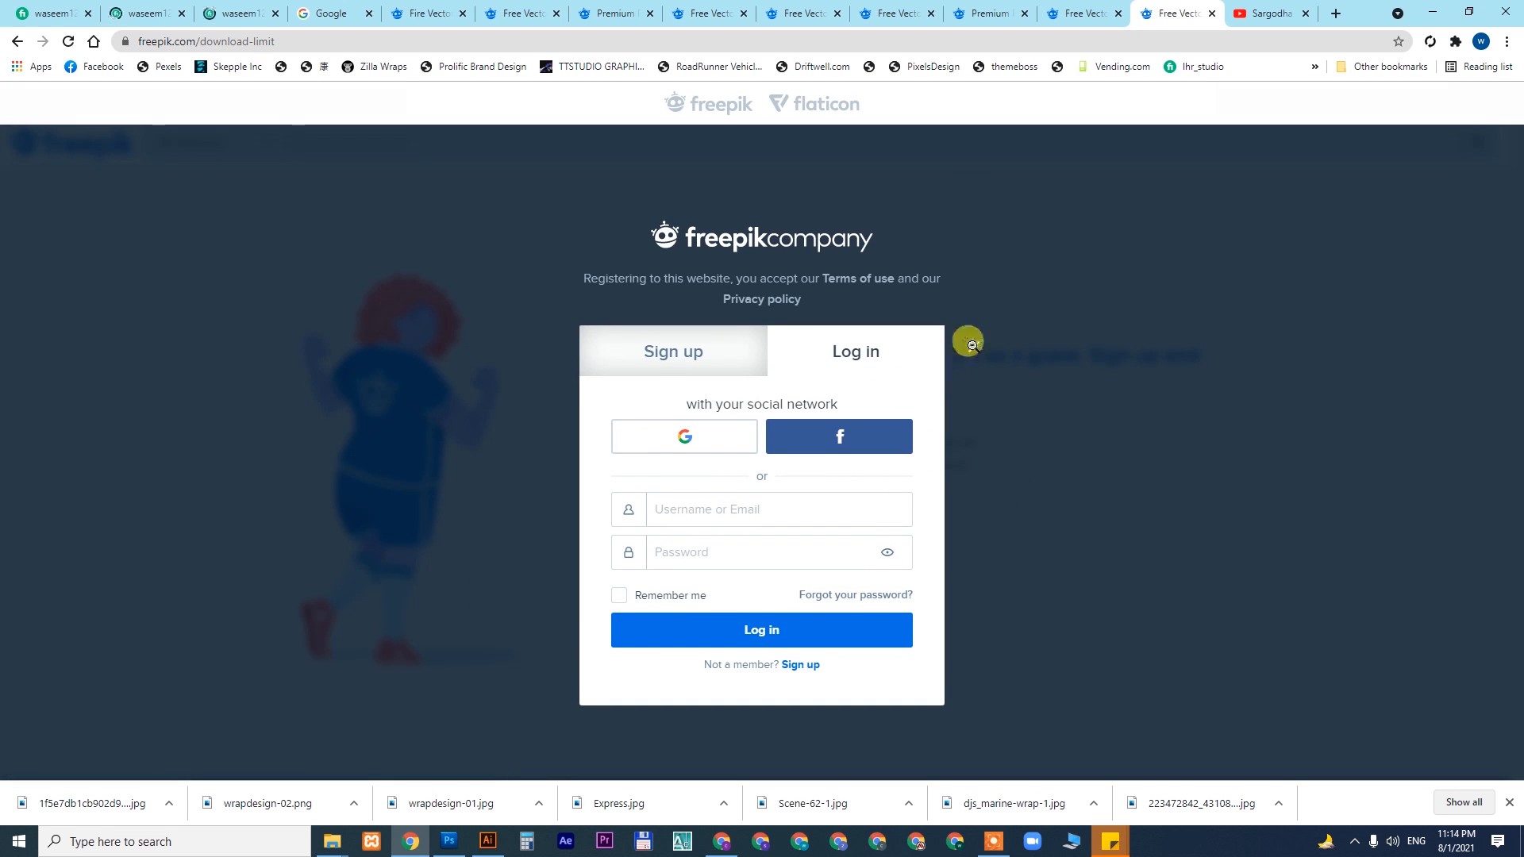
left_click(969, 345)
key("alt+Left")
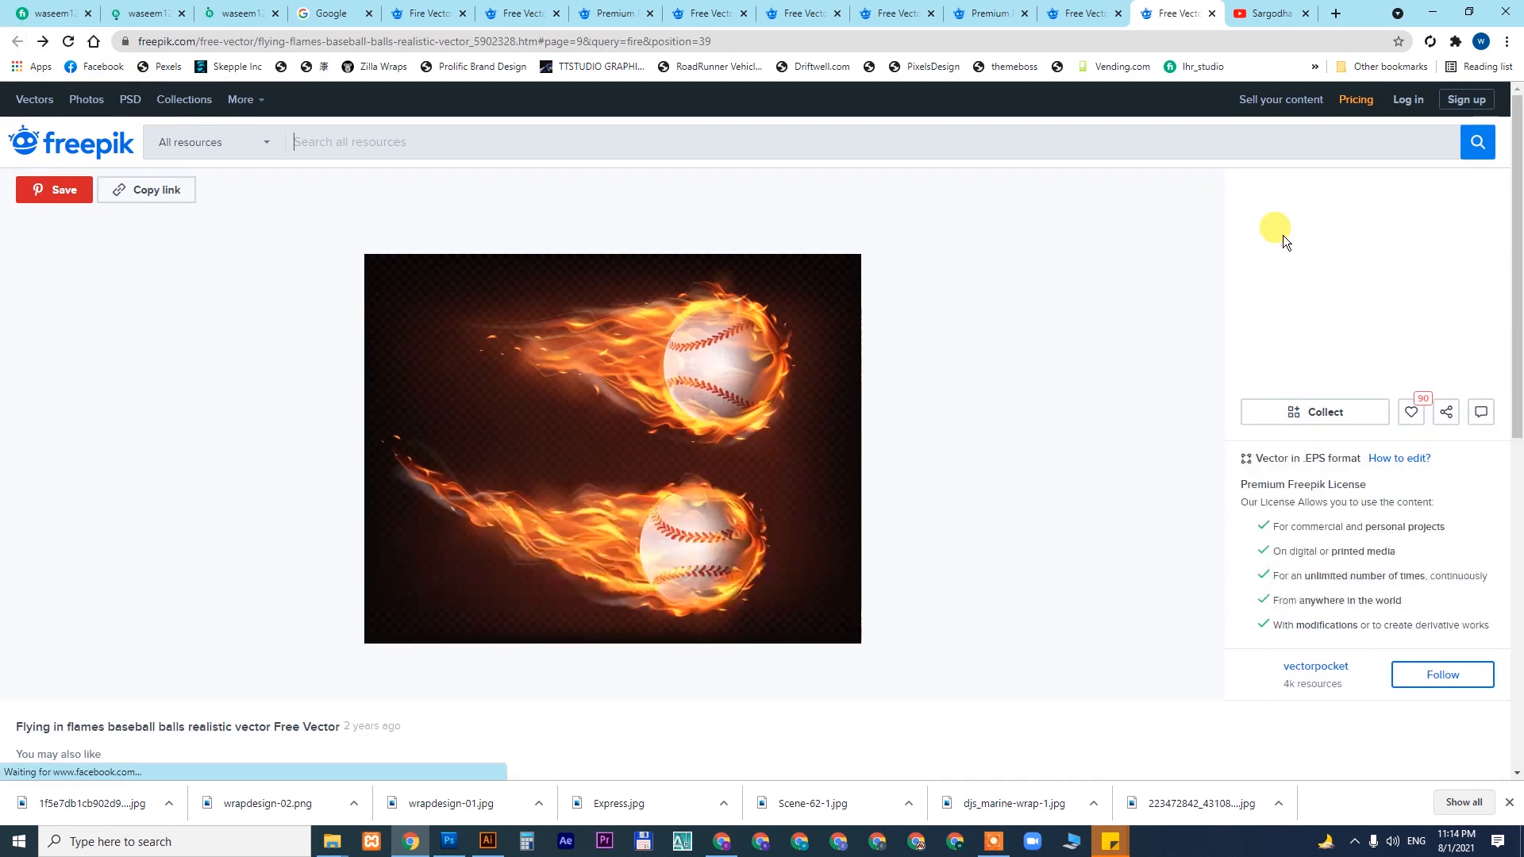
- Log in to Freepik using the existing Flyer Expert Google account
left_click(1398, 99)
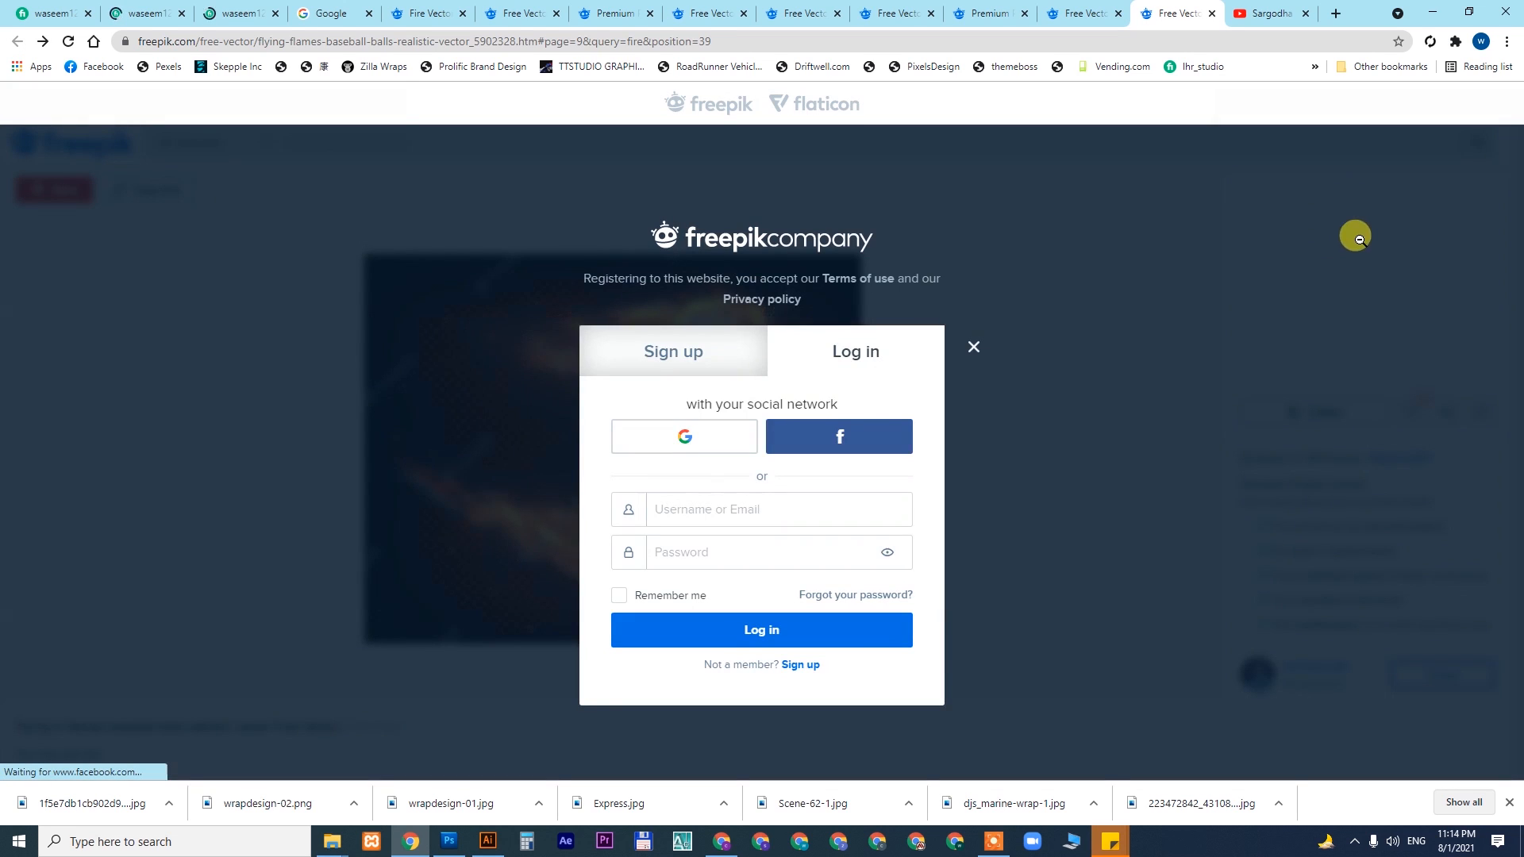
left_click(688, 438)
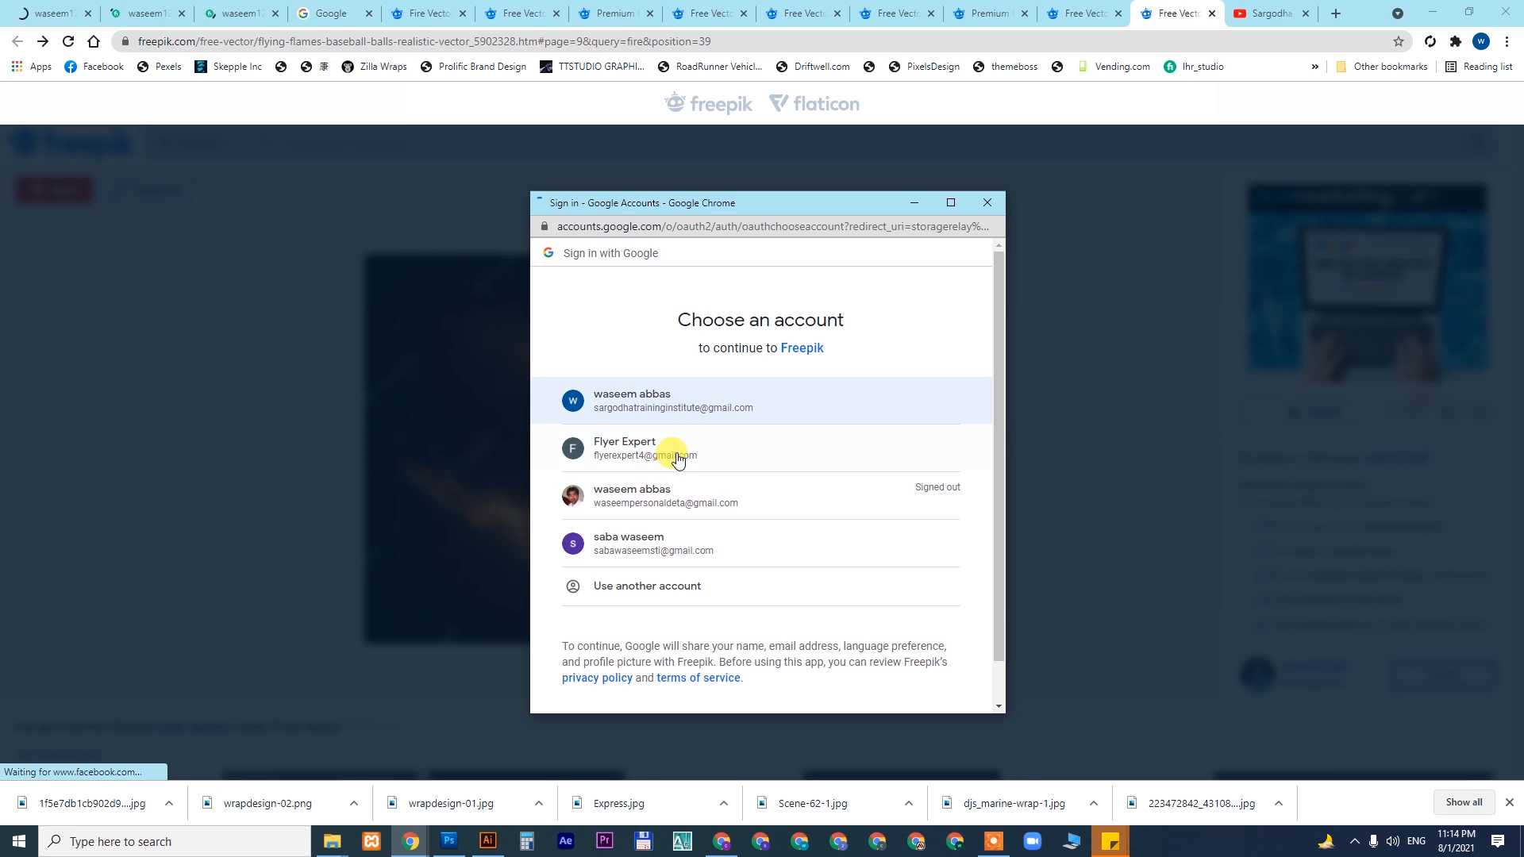
left_click(676, 454)
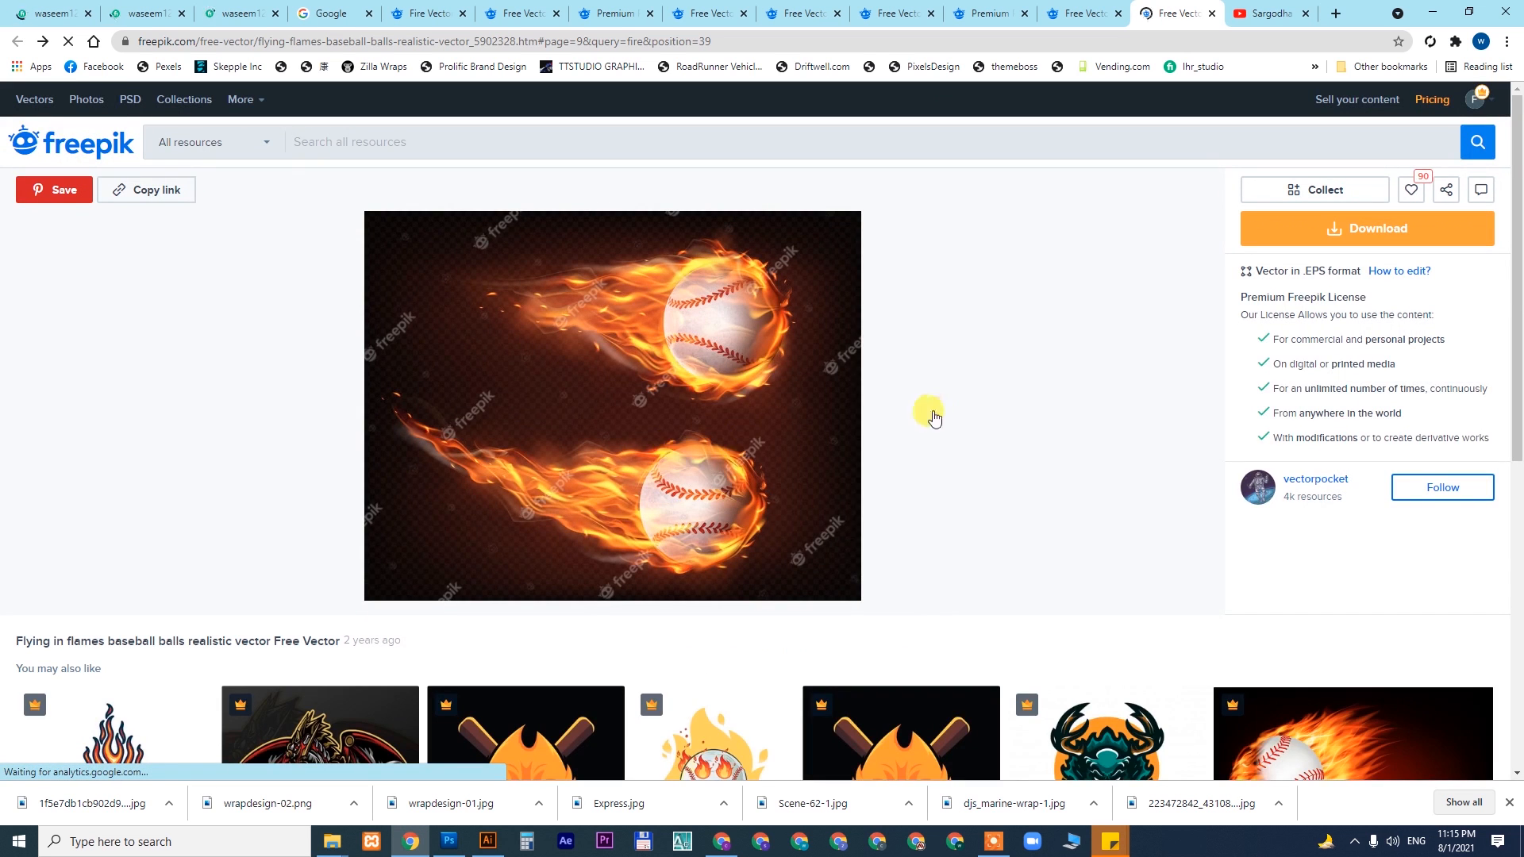
- Download the flying flames baseball vector and show the downloaded zip archive in its folder
left_click(1407, 227)
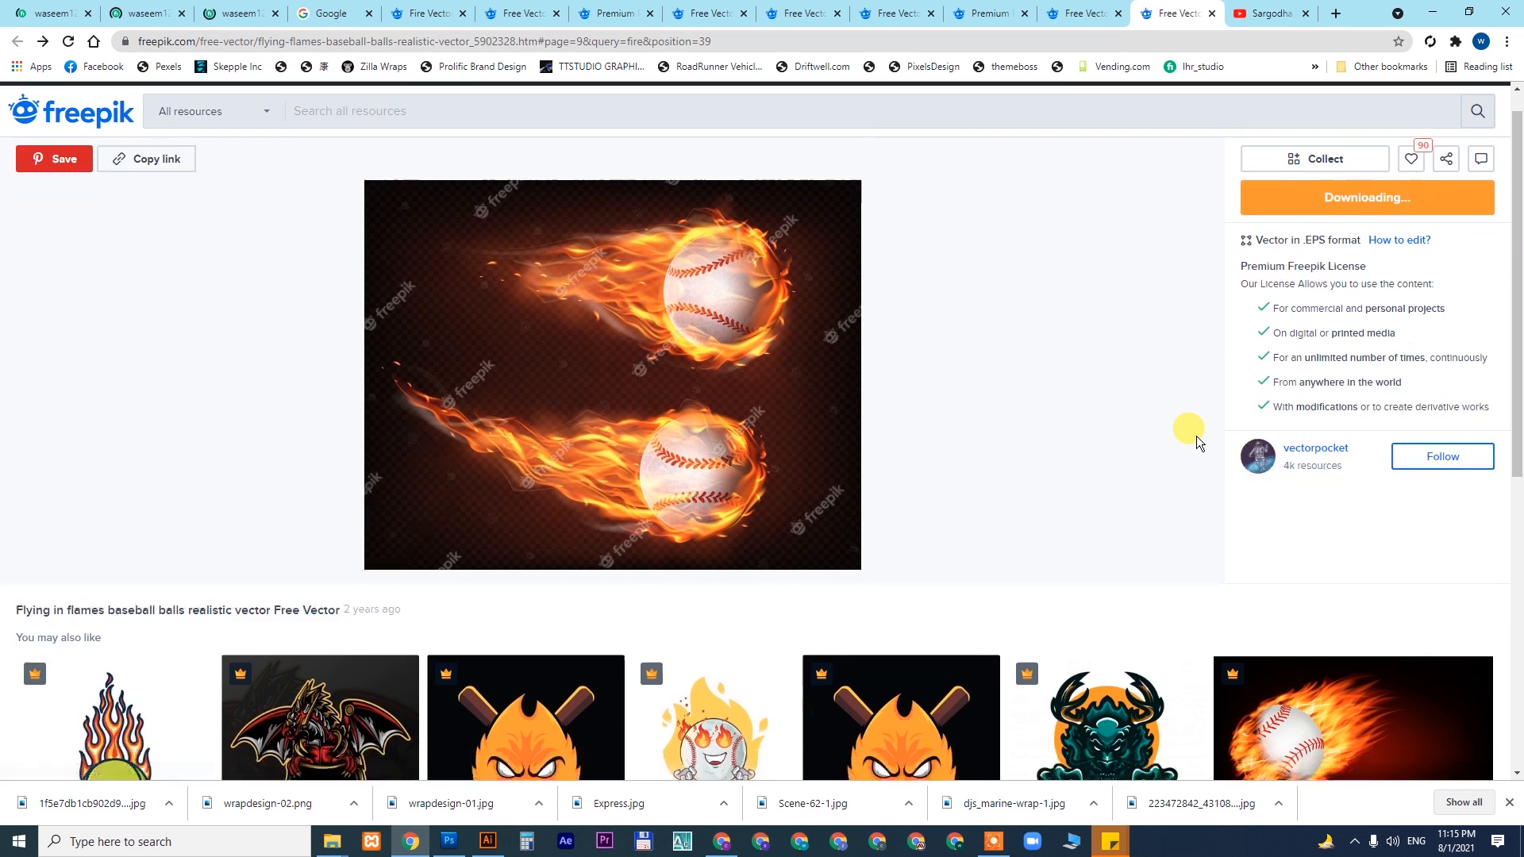
scroll(1197, 436, "down", 6)
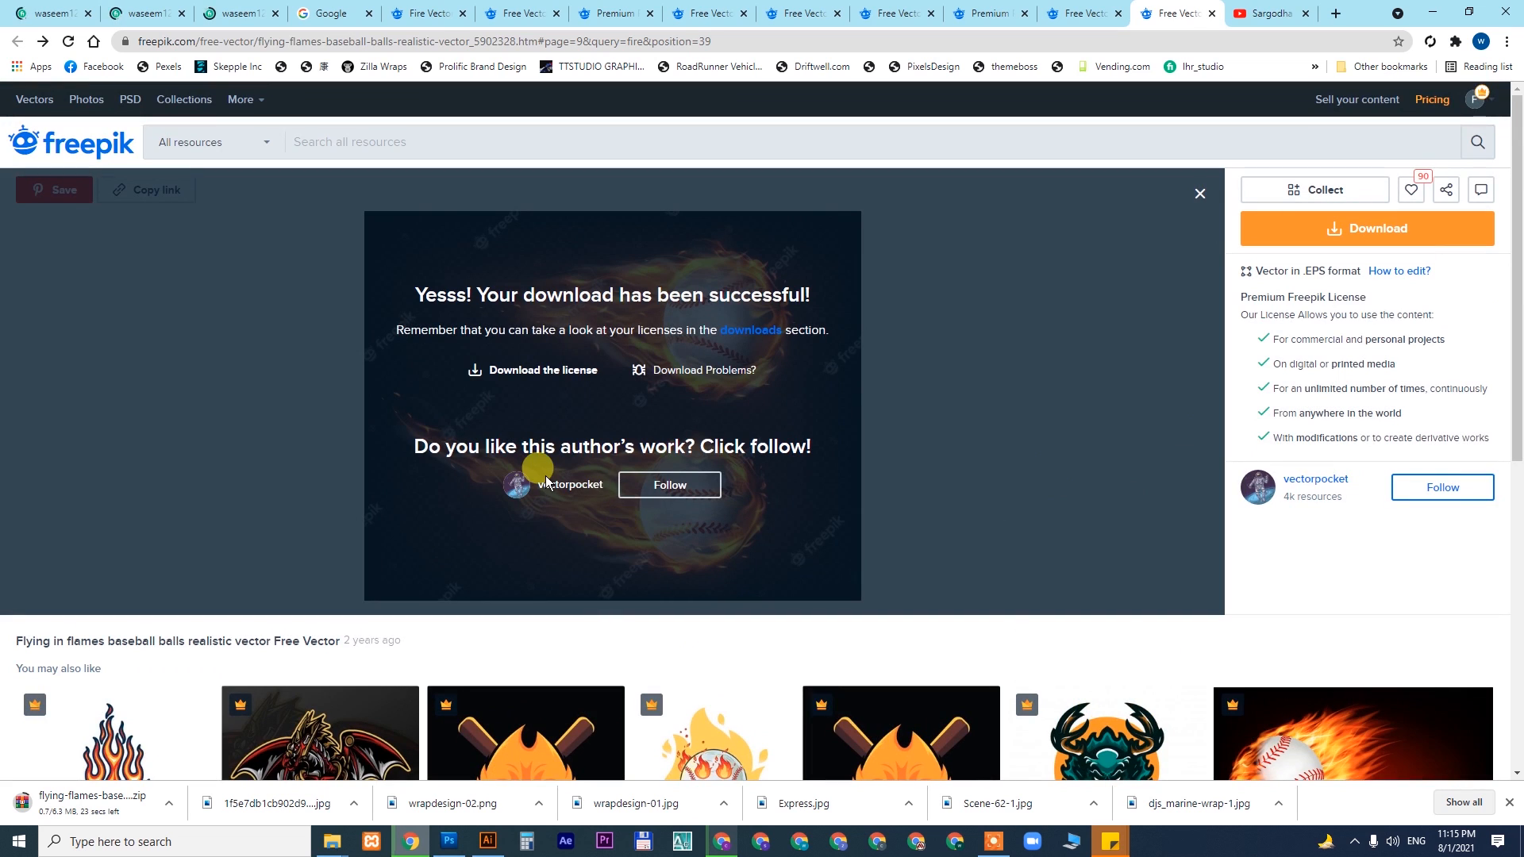
left_click(167, 804)
left_click(189, 753)
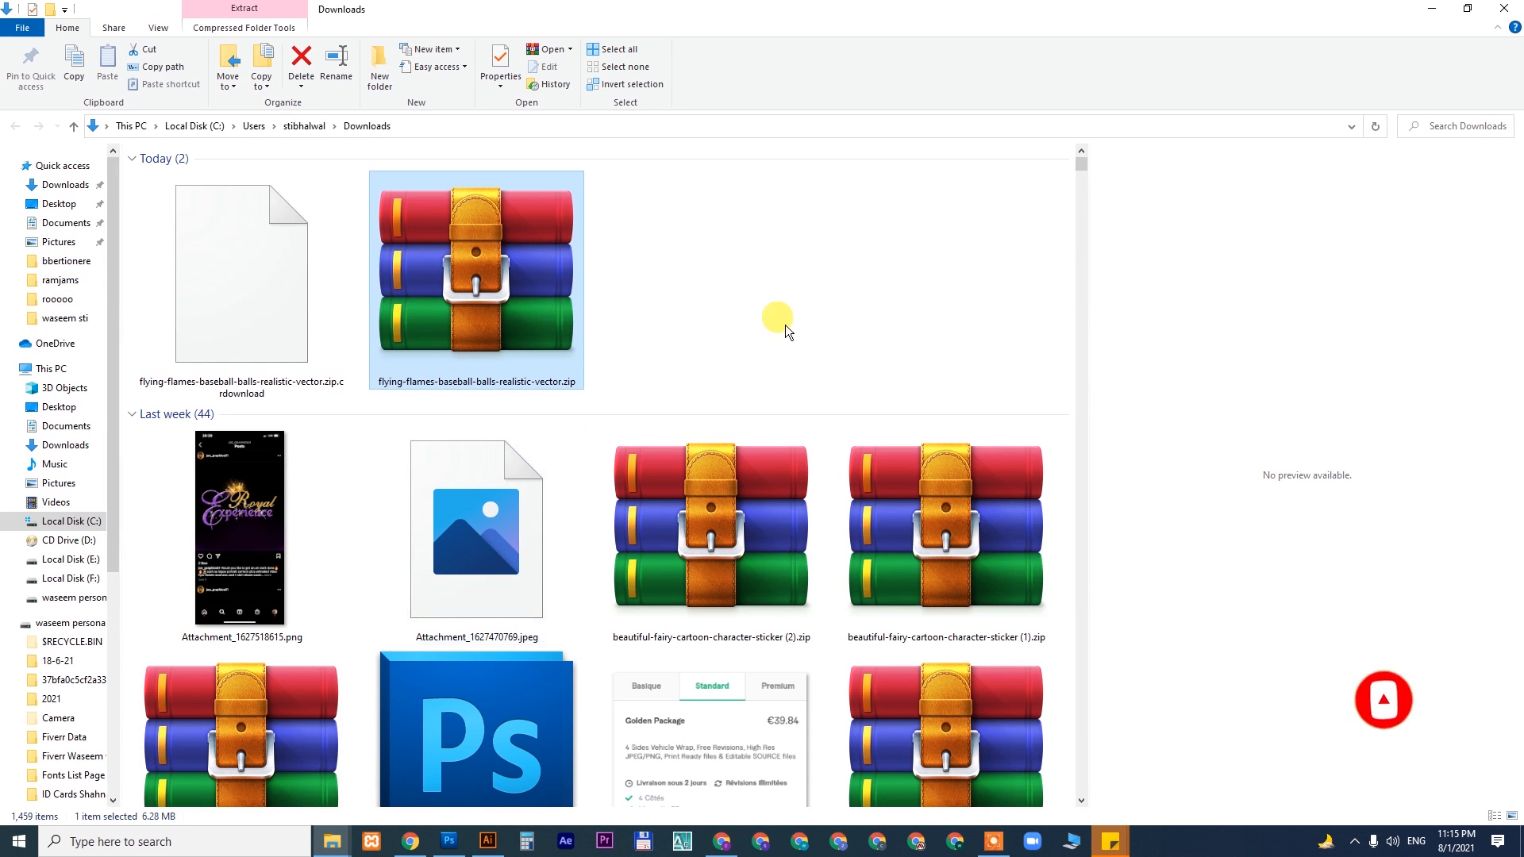
- Move flying-flames-baseball-balls-realistic-vector.zip from Downloads into a new folder inside the project folder that holds Build File.ai
key("ctrl+x")
left_click(308, 843)
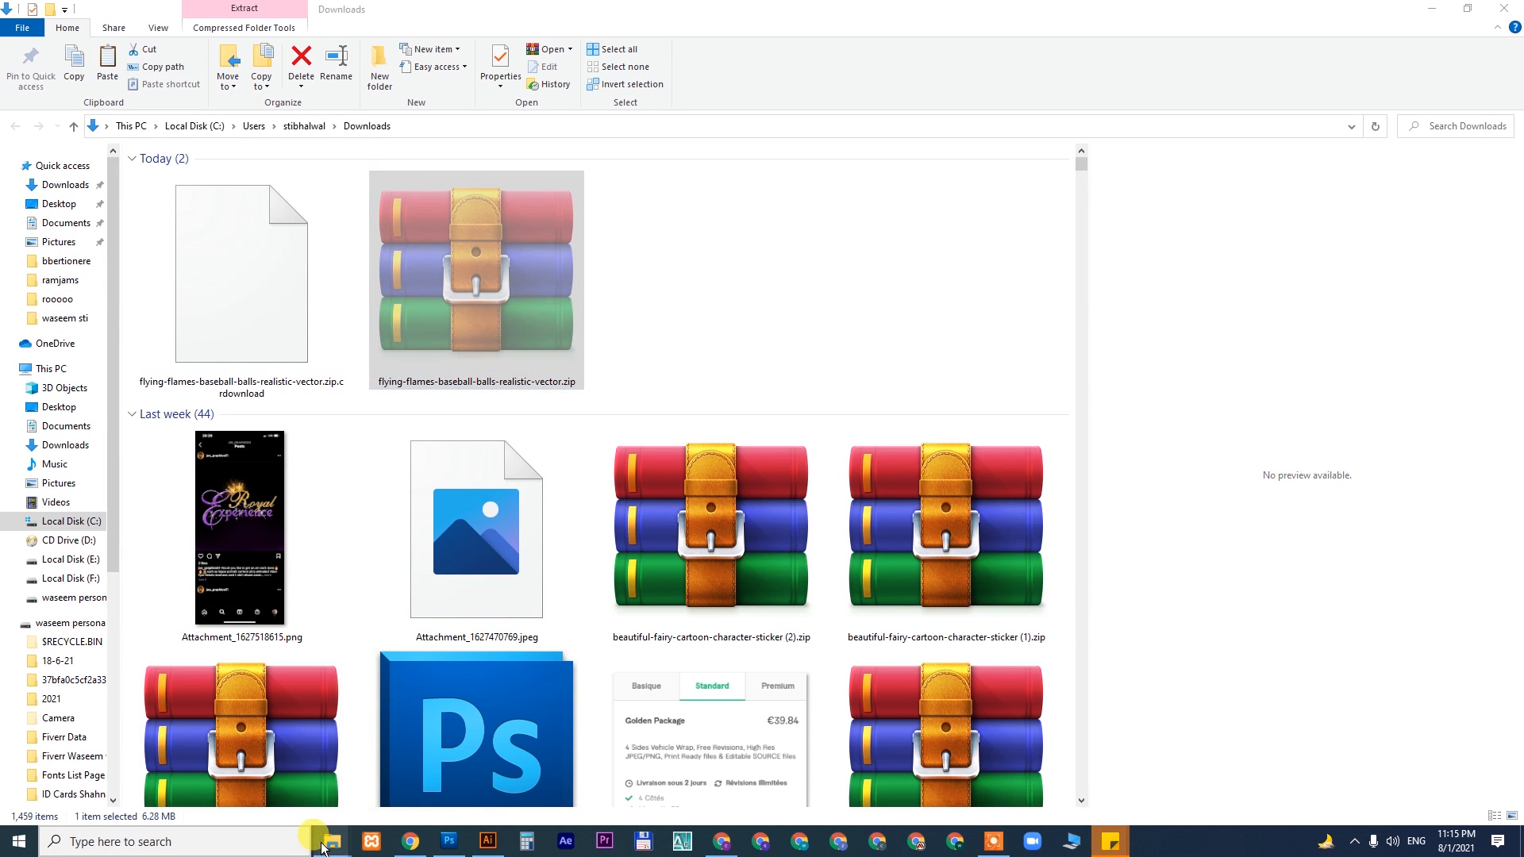
left_click(330, 843)
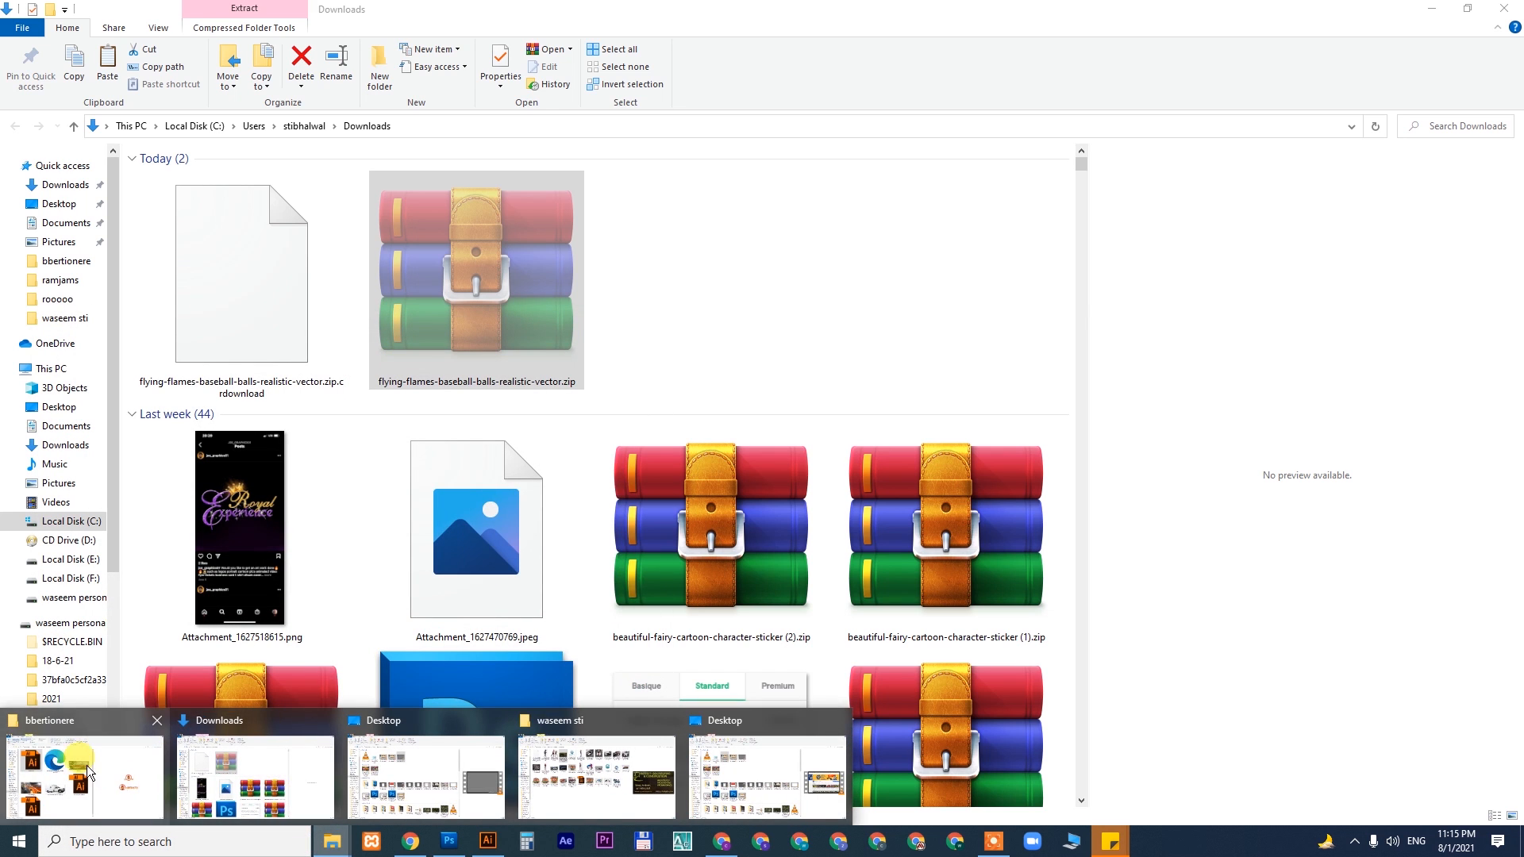
left_click(87, 774)
left_click(68, 28)
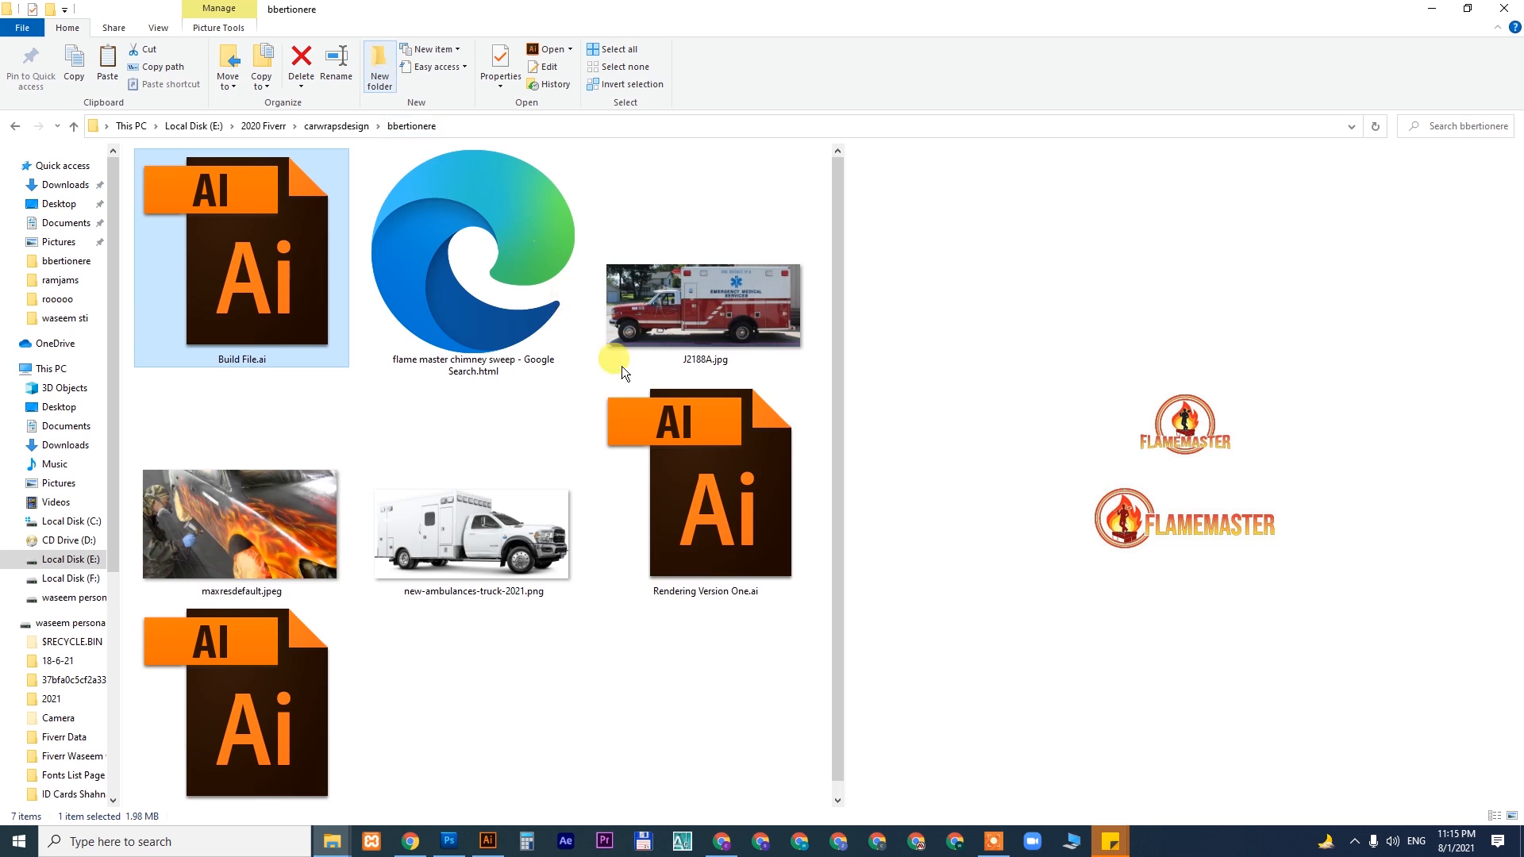
key("ctrl+shift+n")
left_click(714, 593)
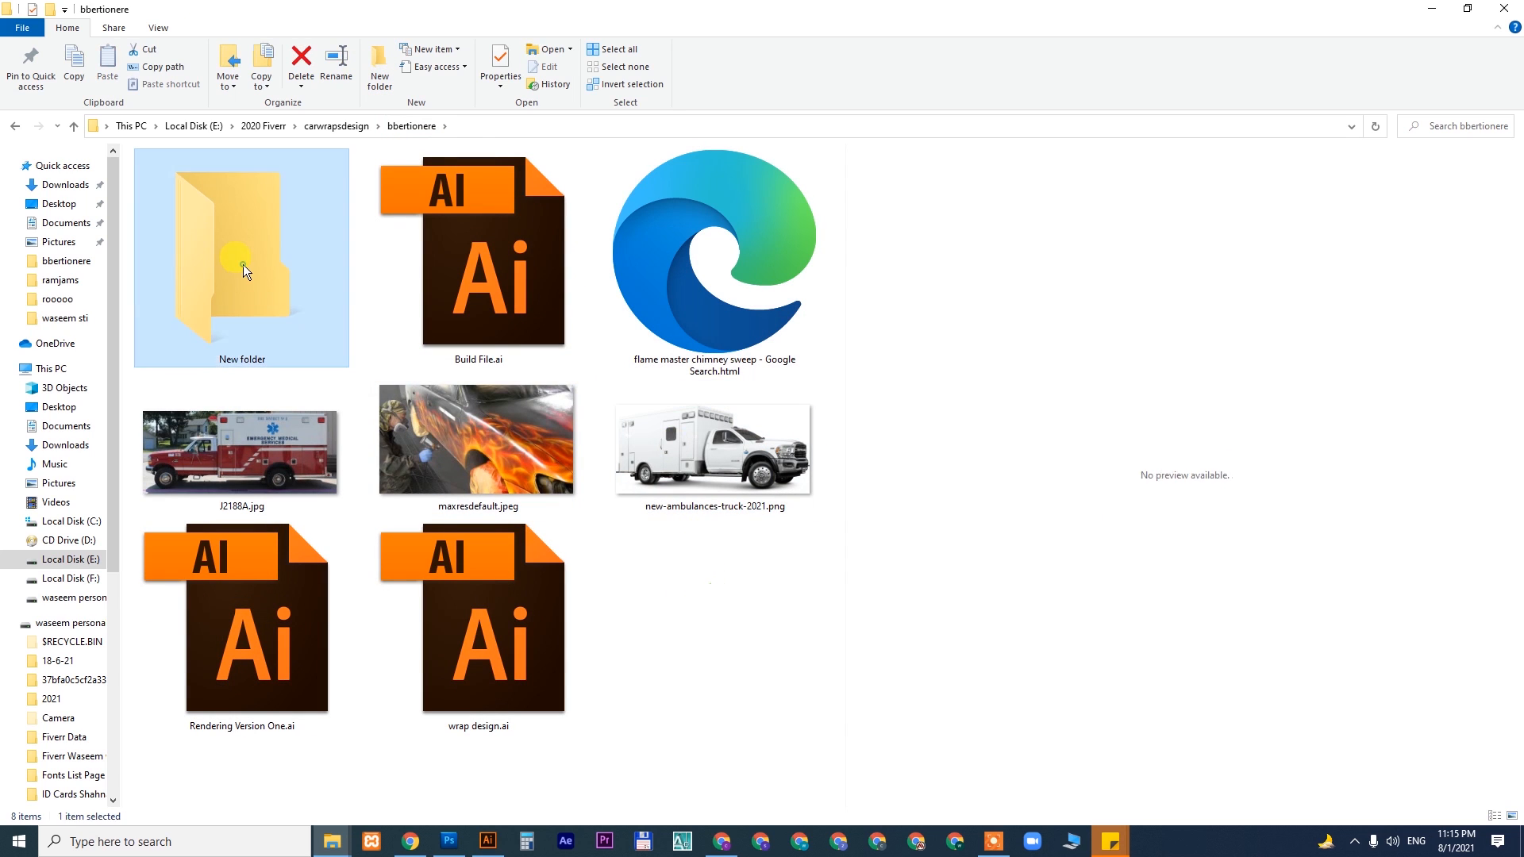
double_click(243, 264)
right_click(403, 297)
left_click(485, 407)
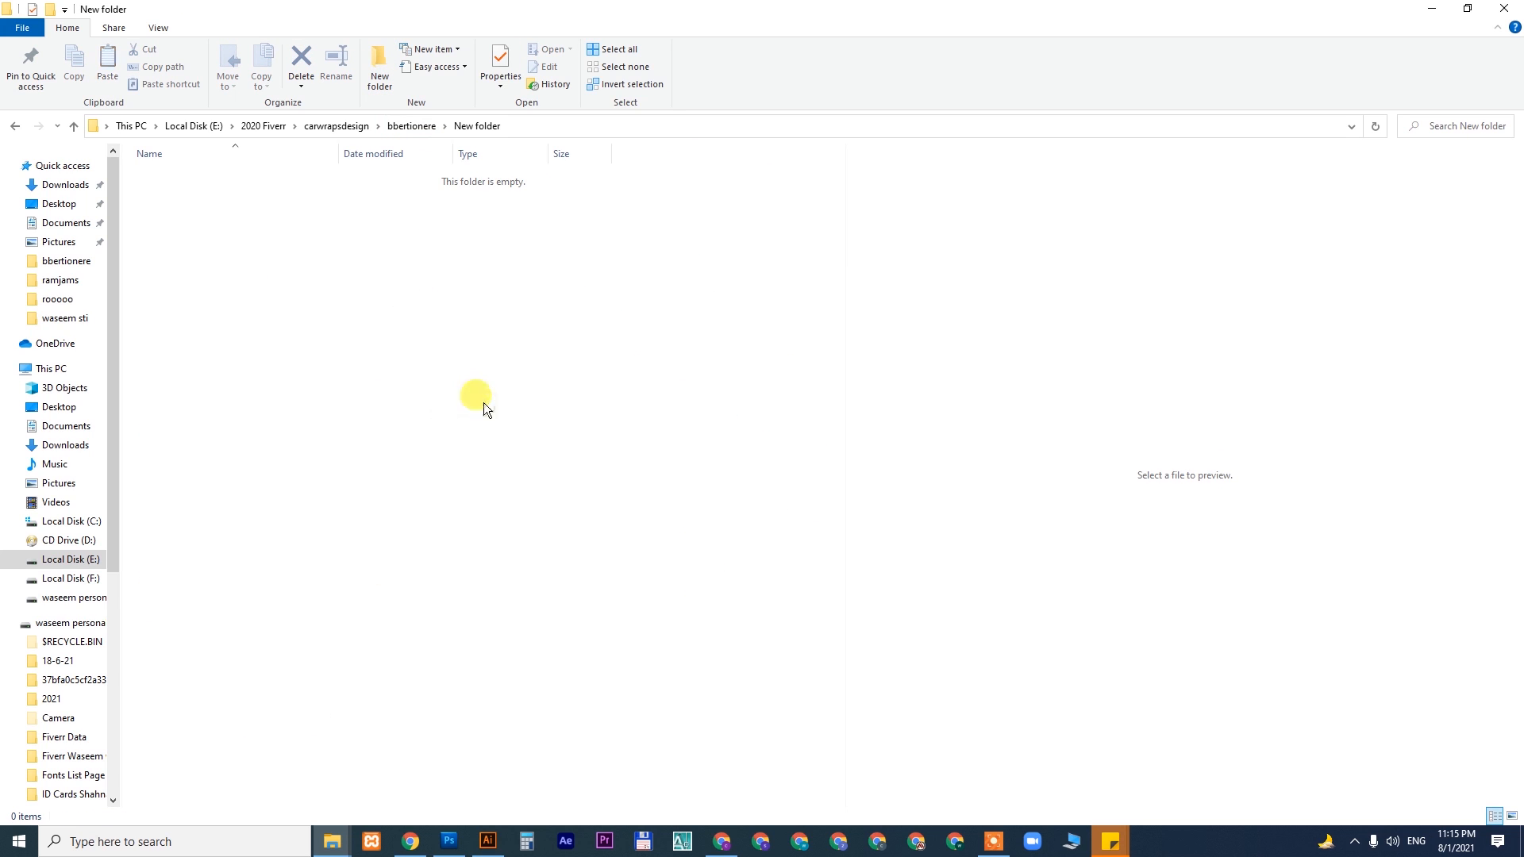
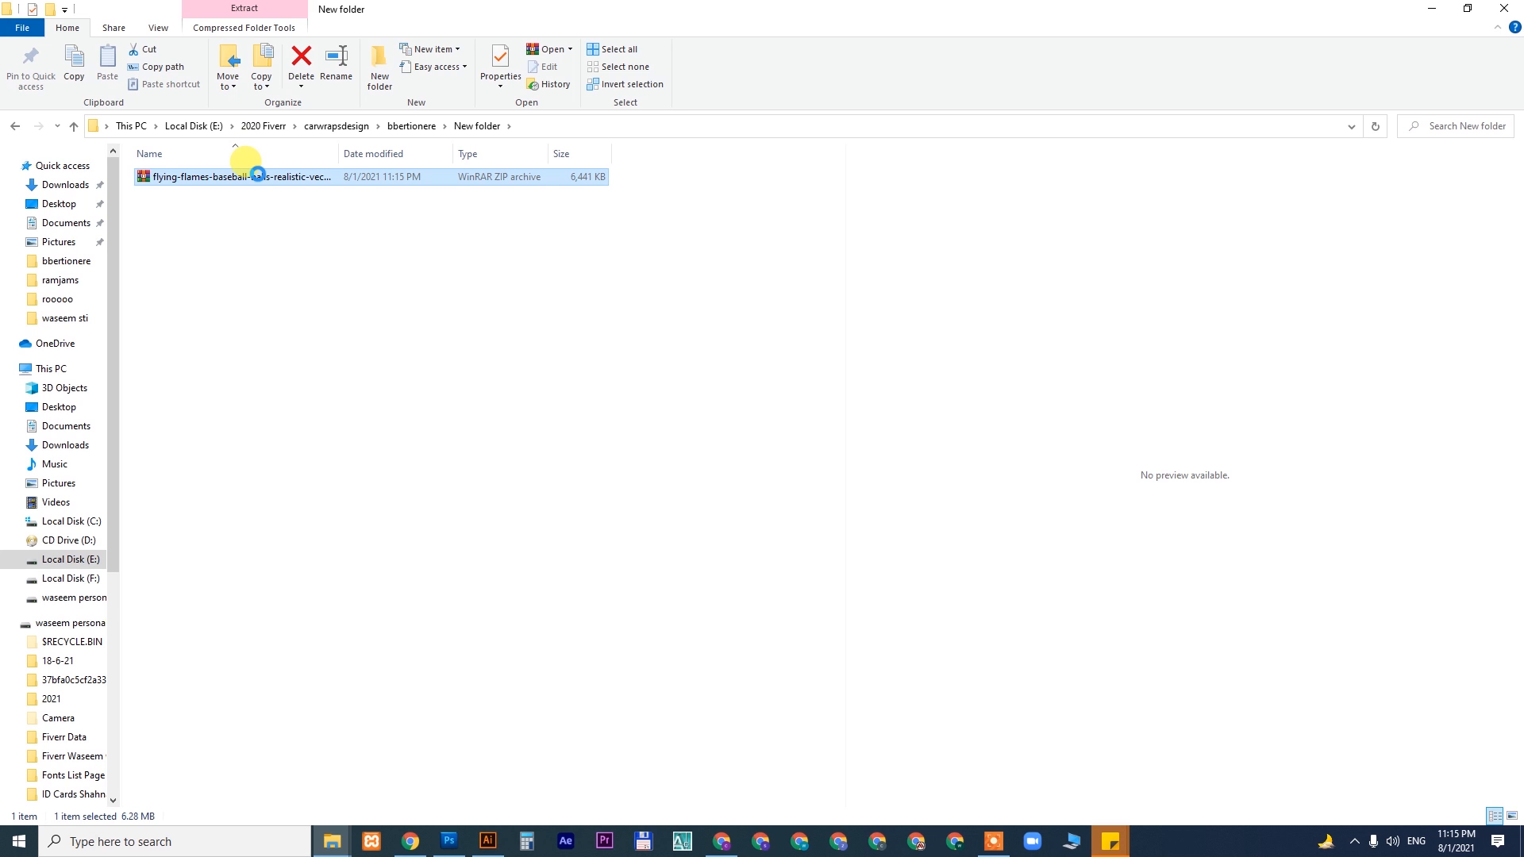
- Extract the zip archive into the same folder and open the extracted EPS artwork in Illustrator
right_click(257, 173)
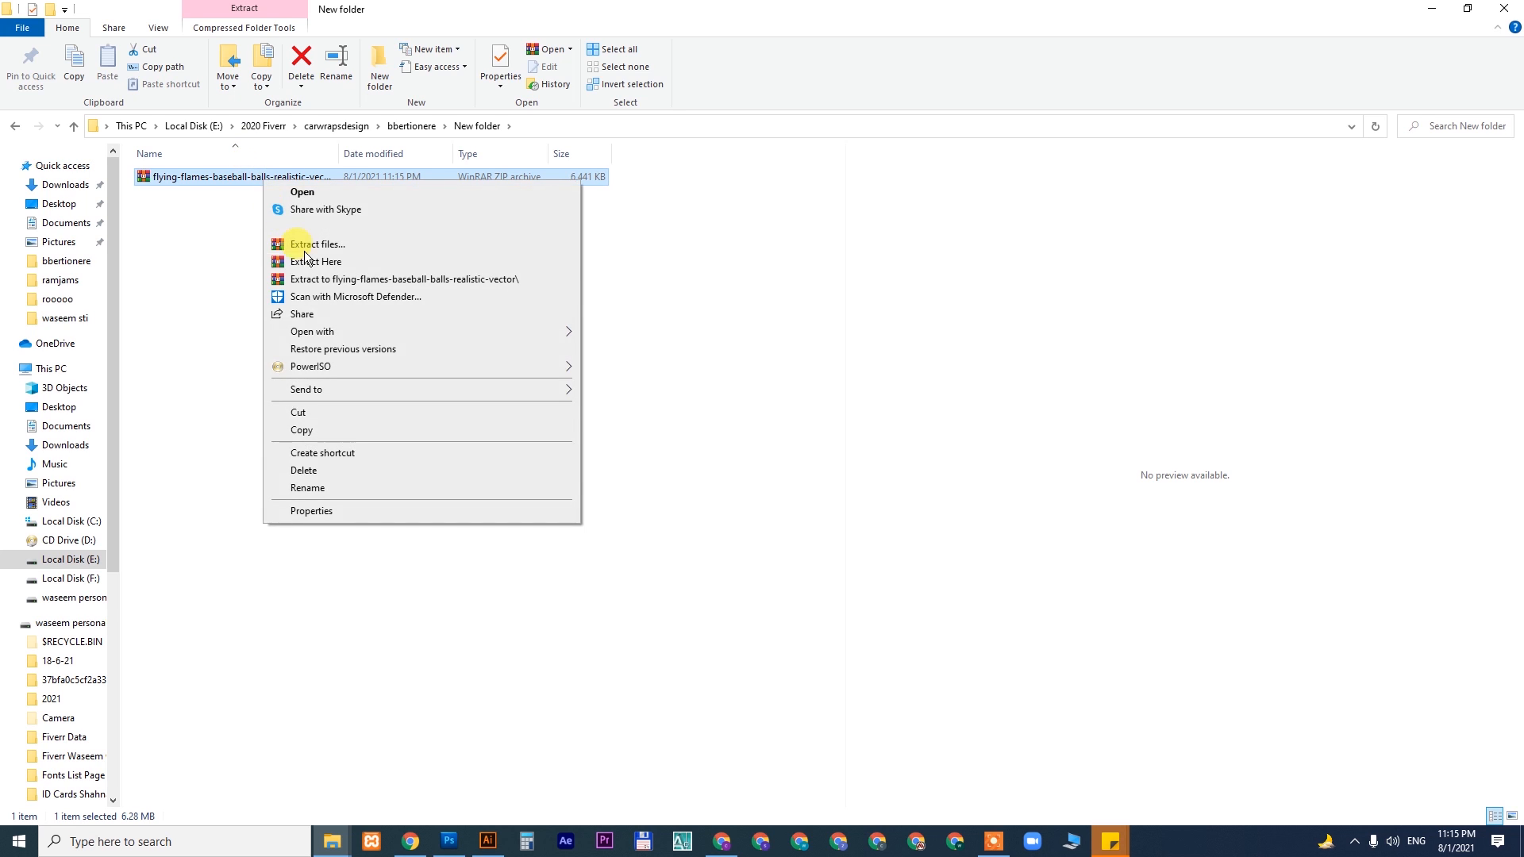
left_click(336, 265)
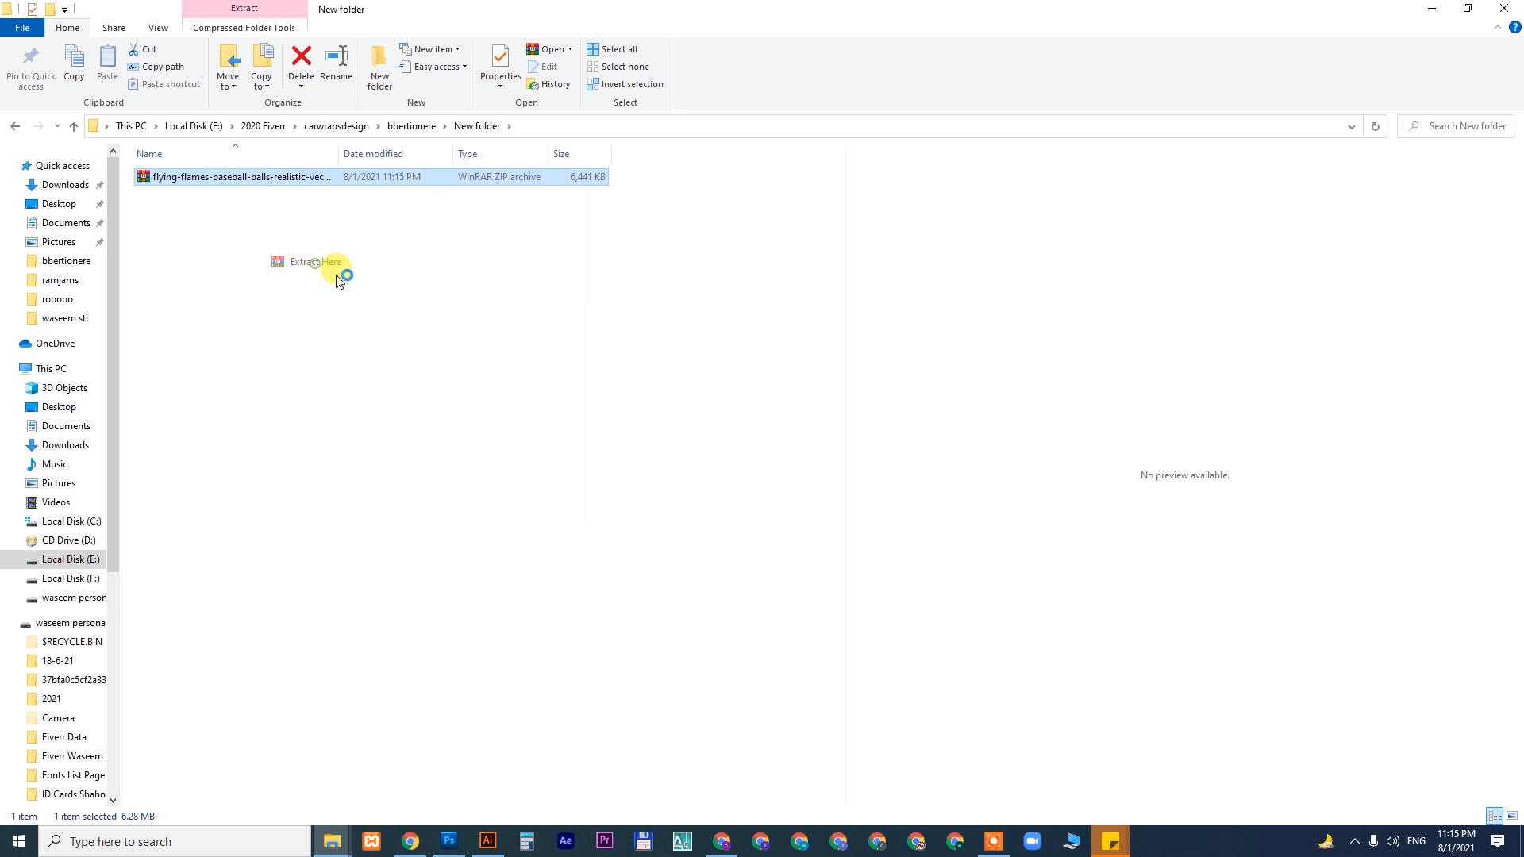
left_click(437, 341)
double_click(163, 176)
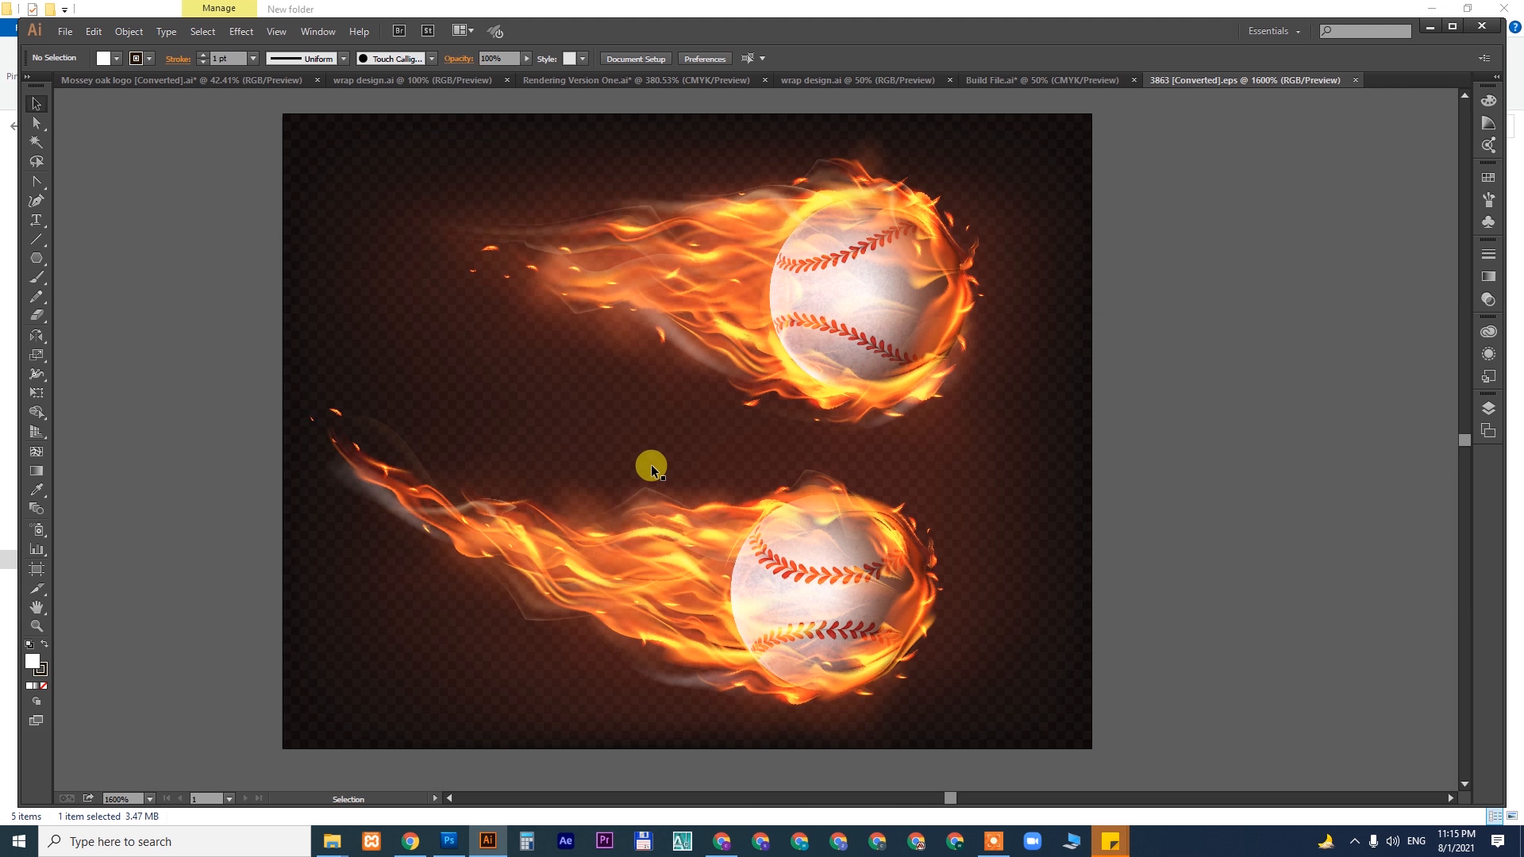
- Release the clipping mask on the flaming baseballs artwork
left_click(1032, 401)
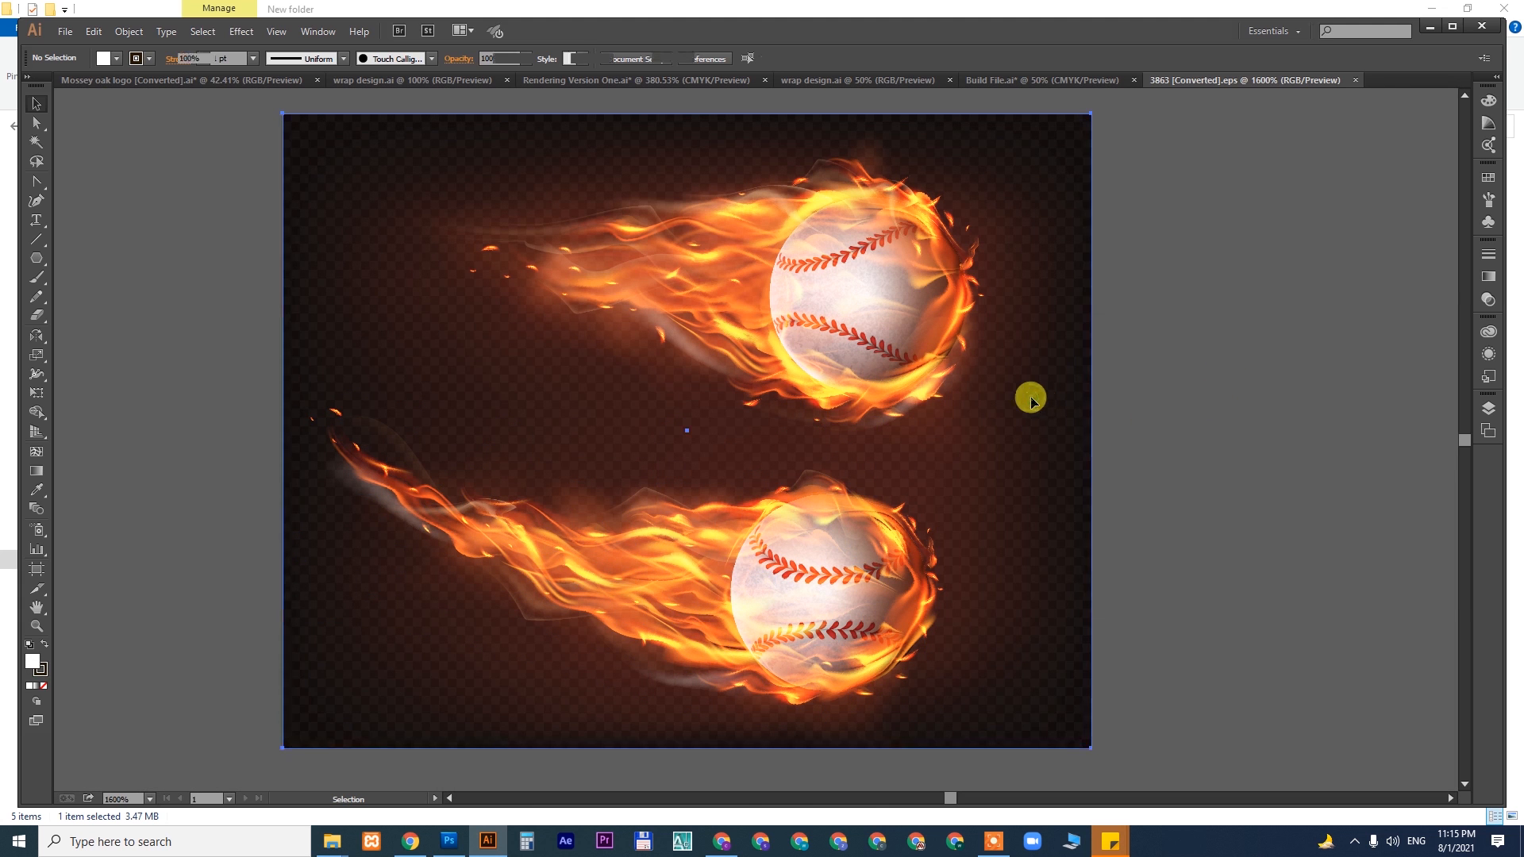
right_click(884, 283)
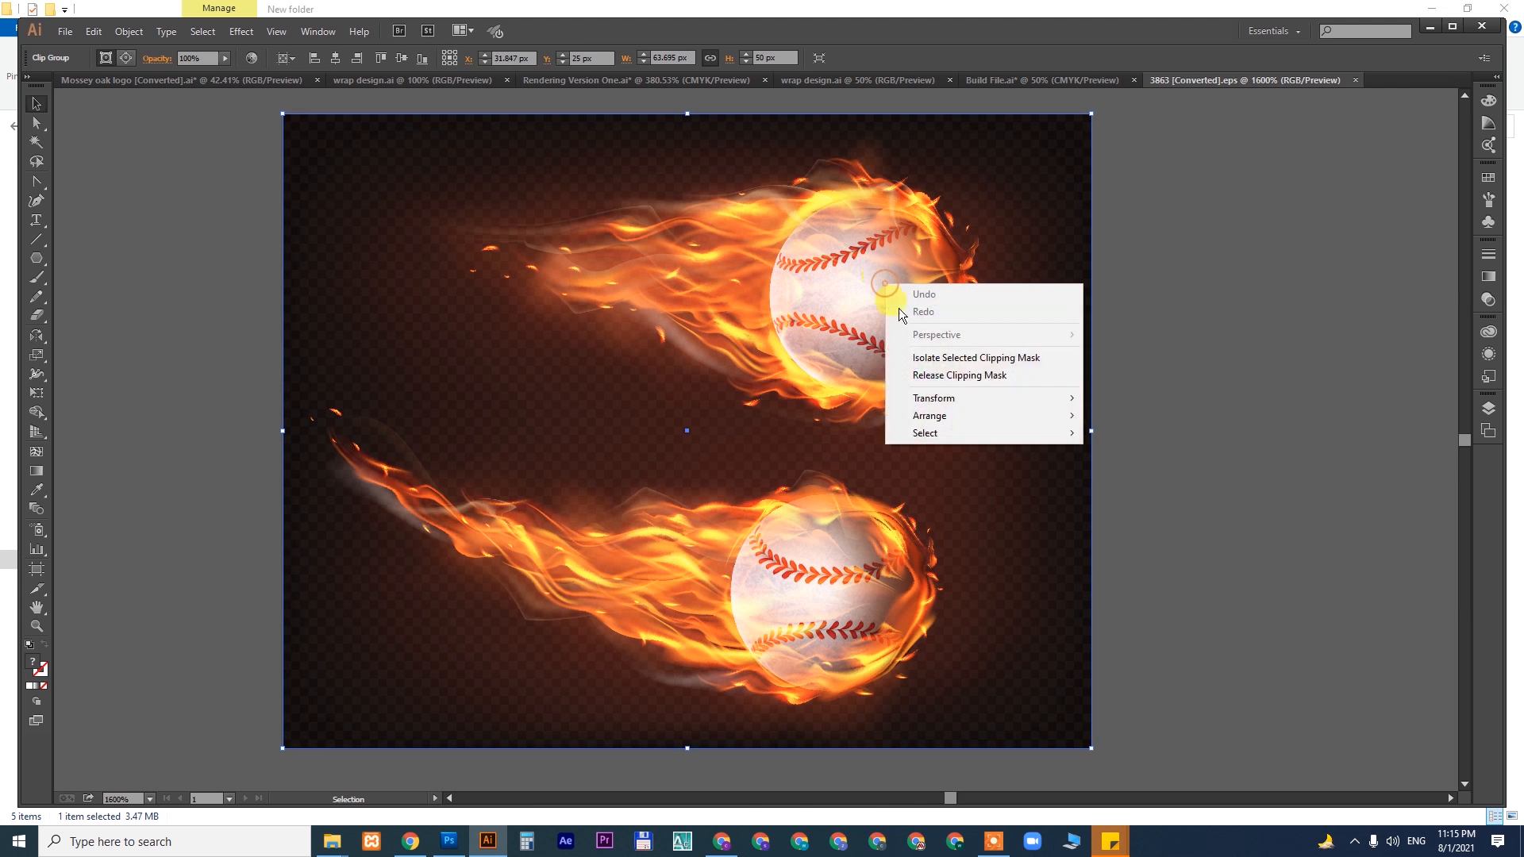
left_click(925, 373)
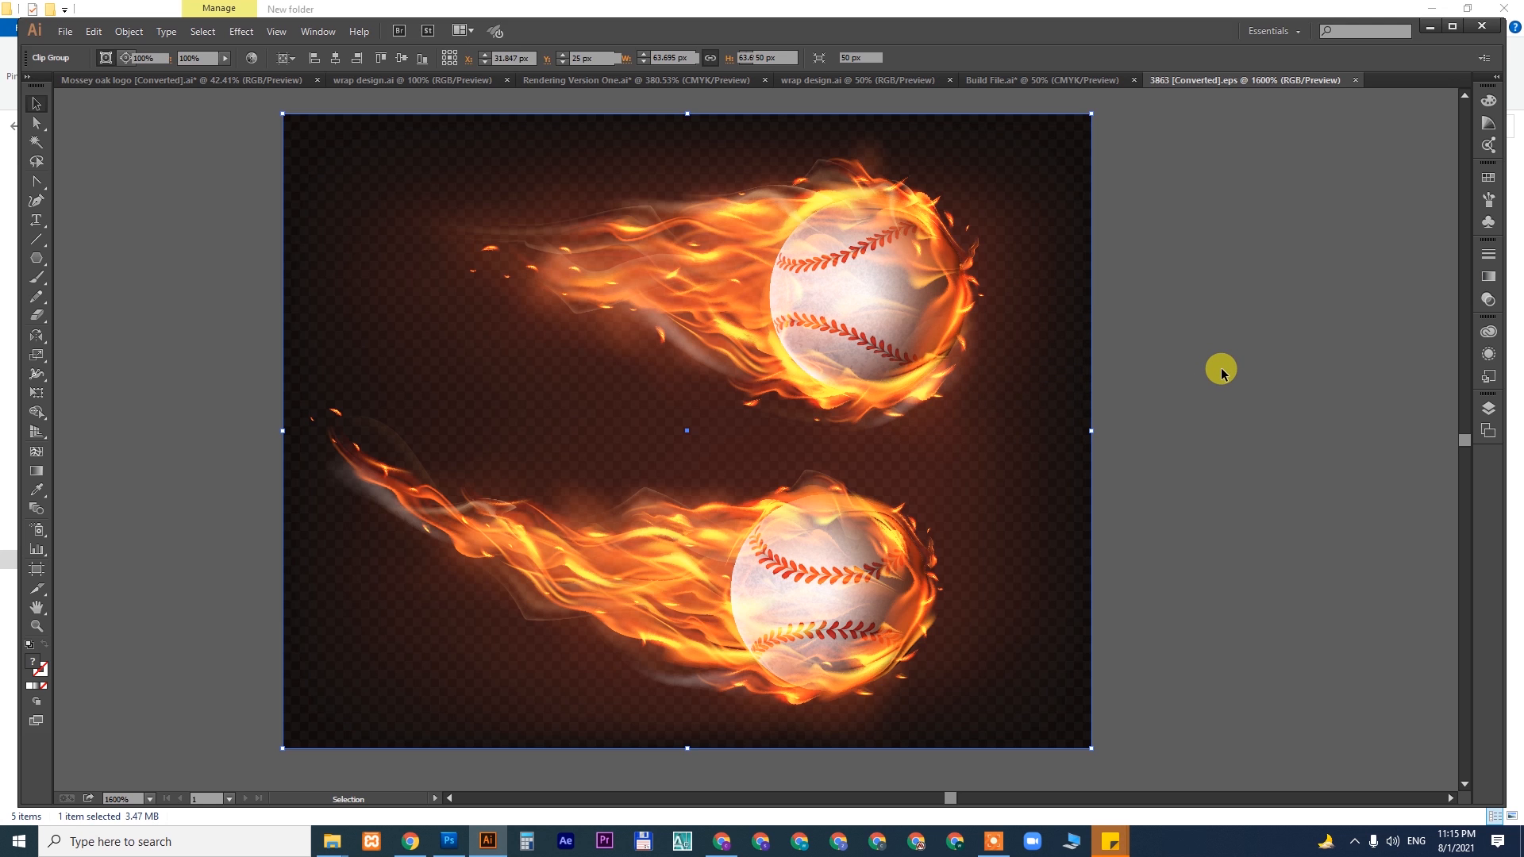
left_click(1220, 373)
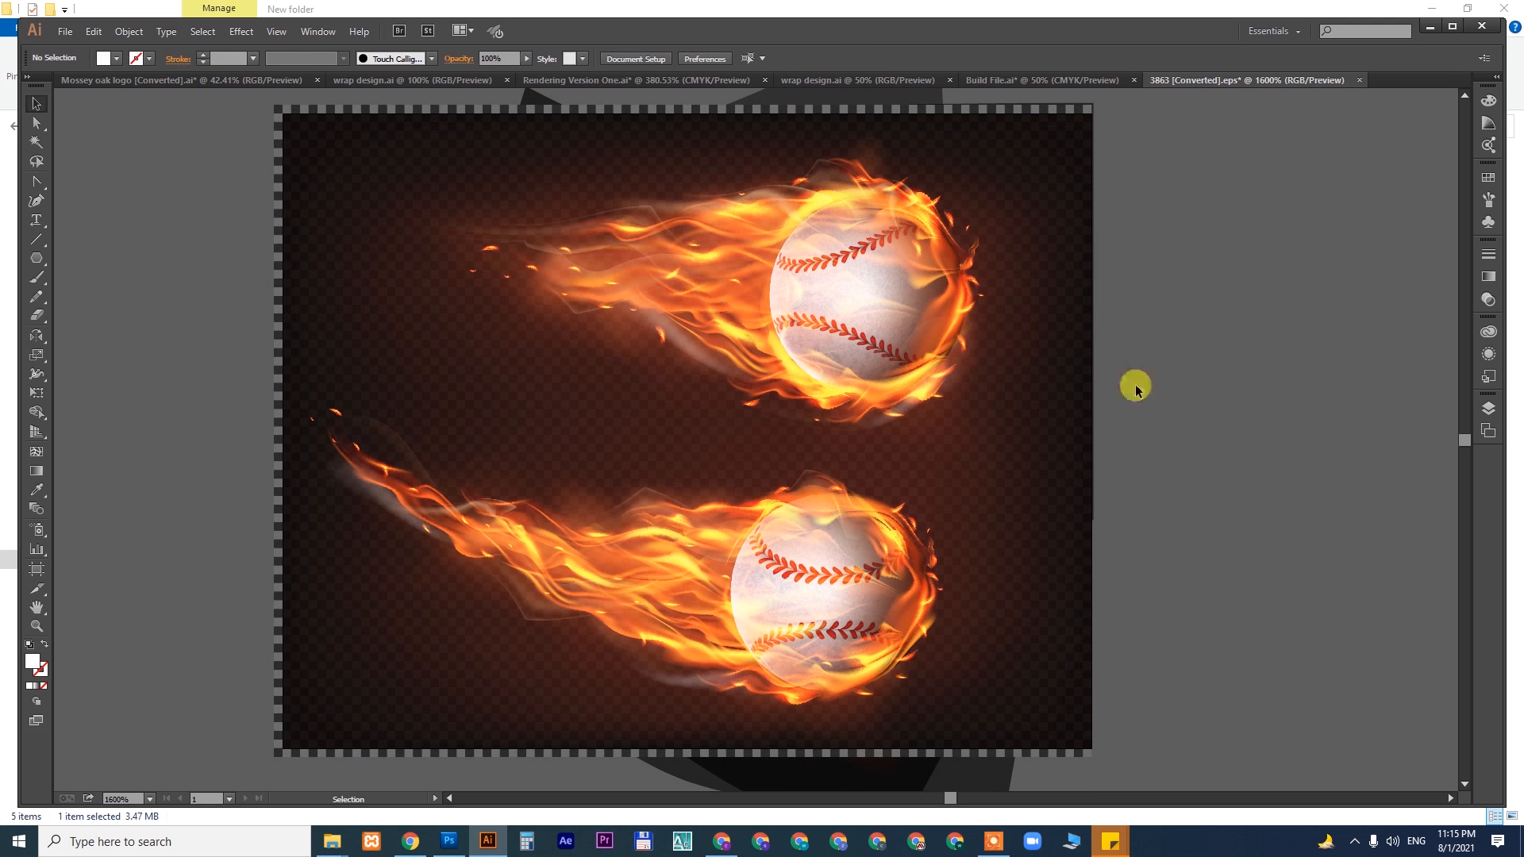
- Ungroup the upper flaming baseball so its flames separate from the background glow meshes
left_click(1084, 319)
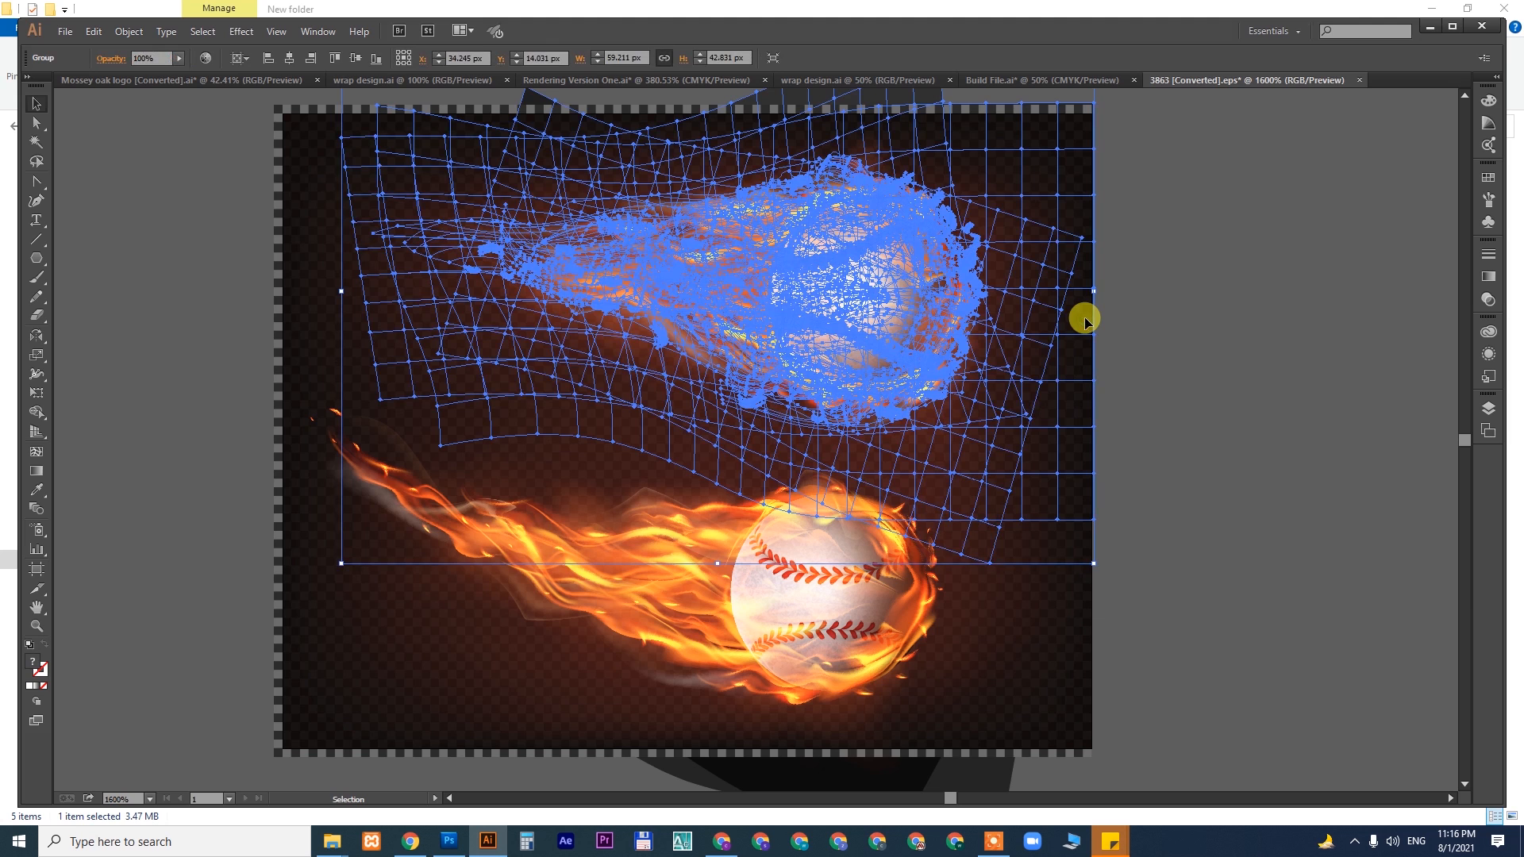
right_click(1068, 384)
left_click(1149, 474)
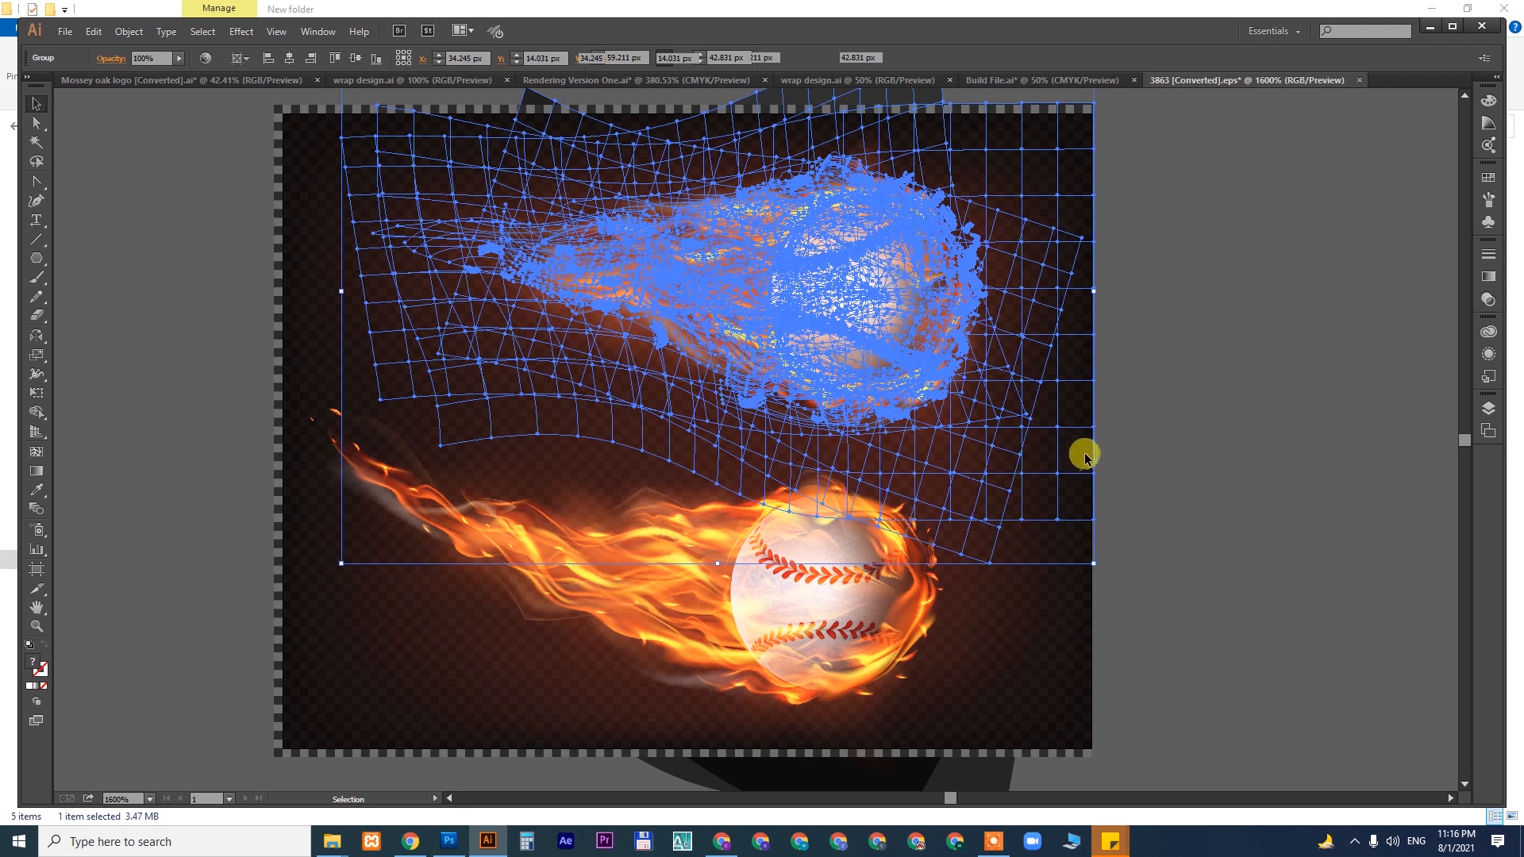
left_click(1180, 446)
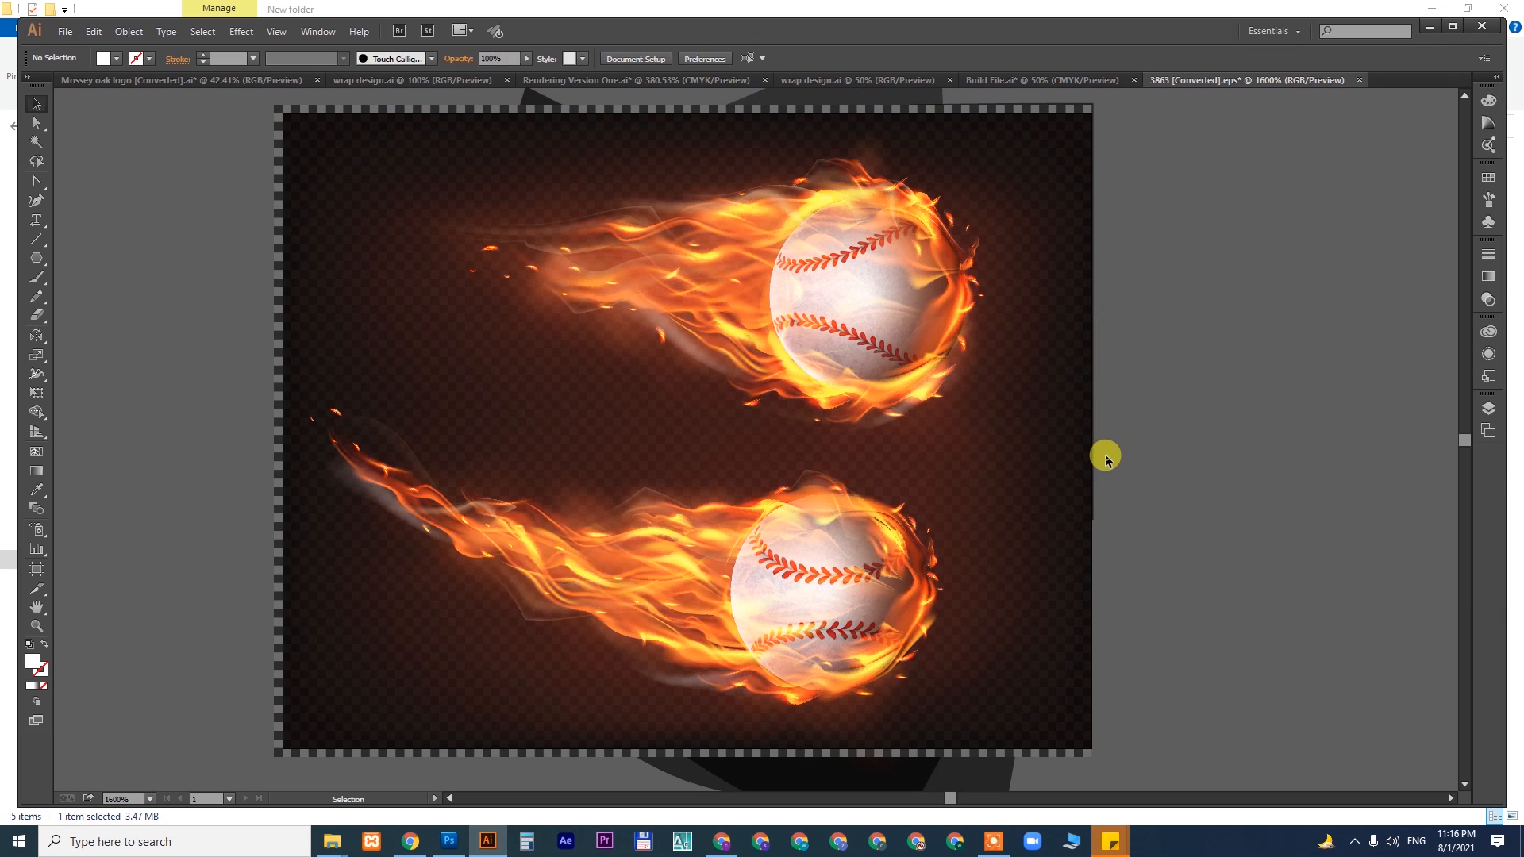
left_click(1088, 457)
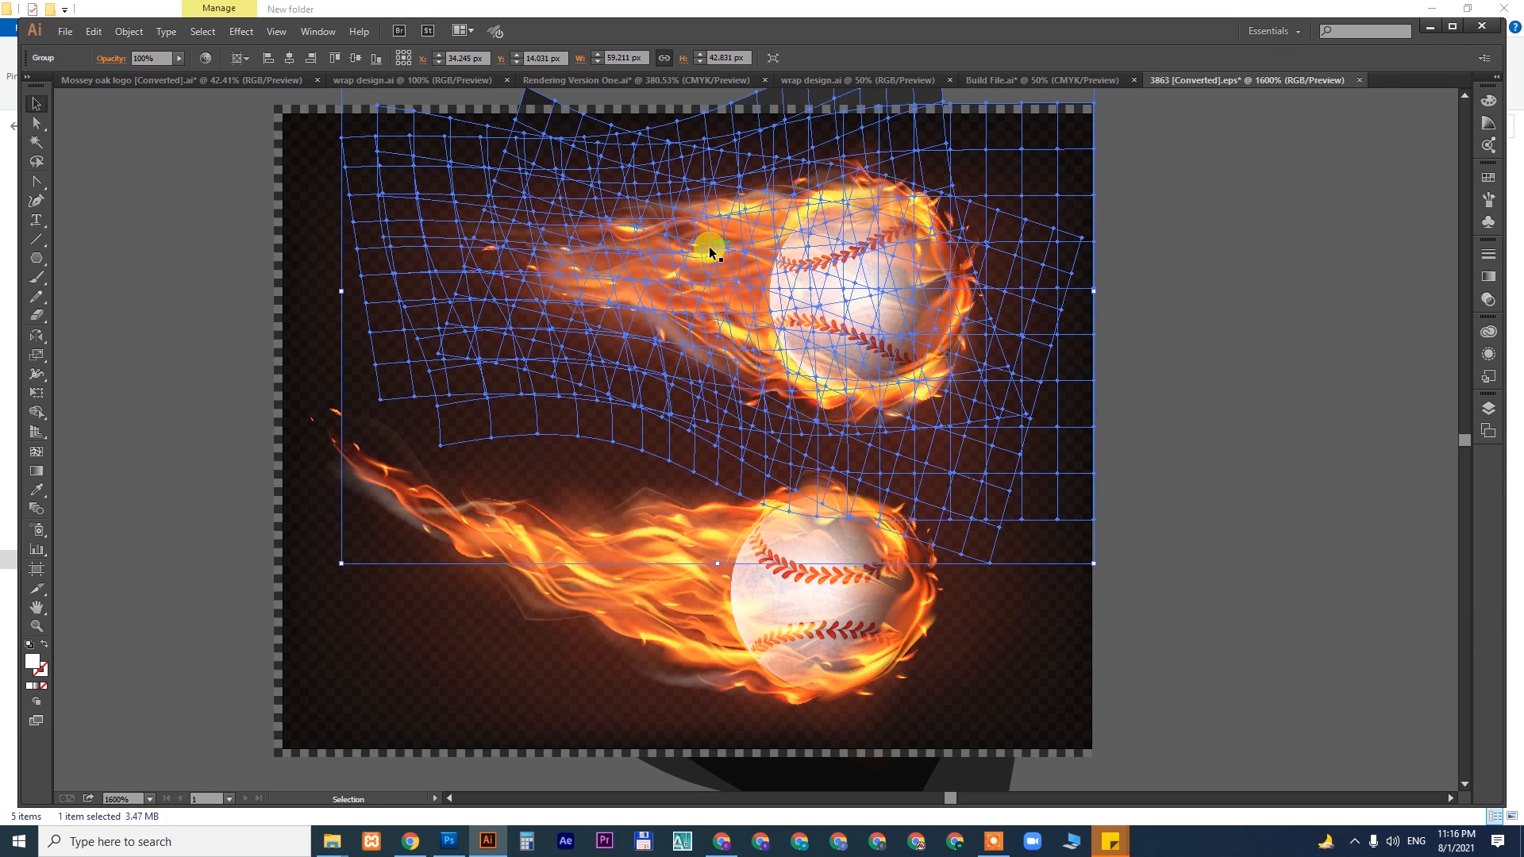
- Move the upper ball's flame group off the dark background onto empty canvas beside the artboard, at about X 108 px, Y 14 px
left_click_drag(710, 253, 1278, 459)
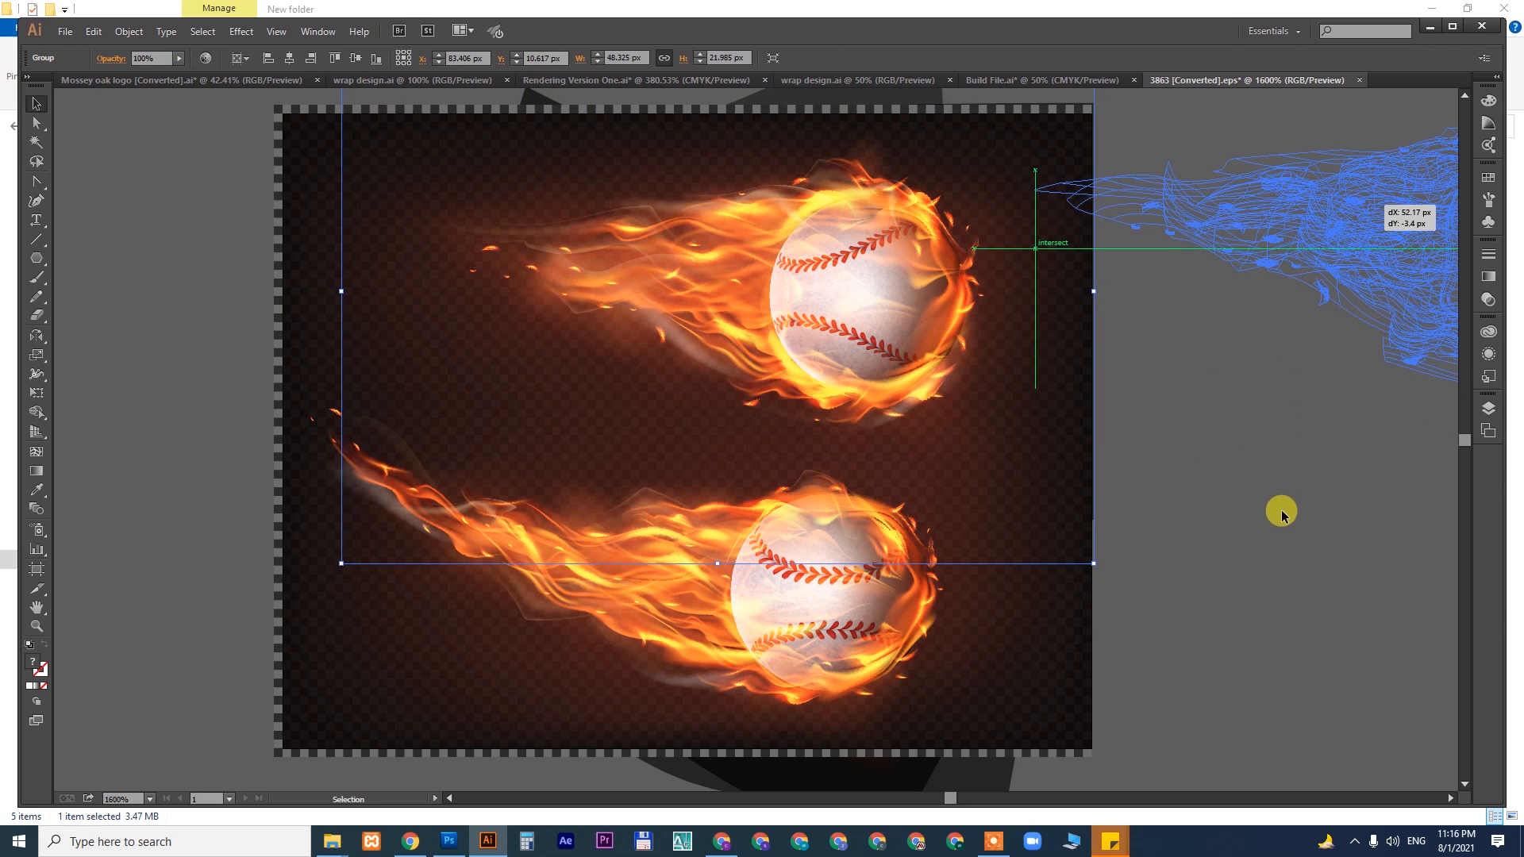
left_click_drag(1281, 514, 1282, 514)
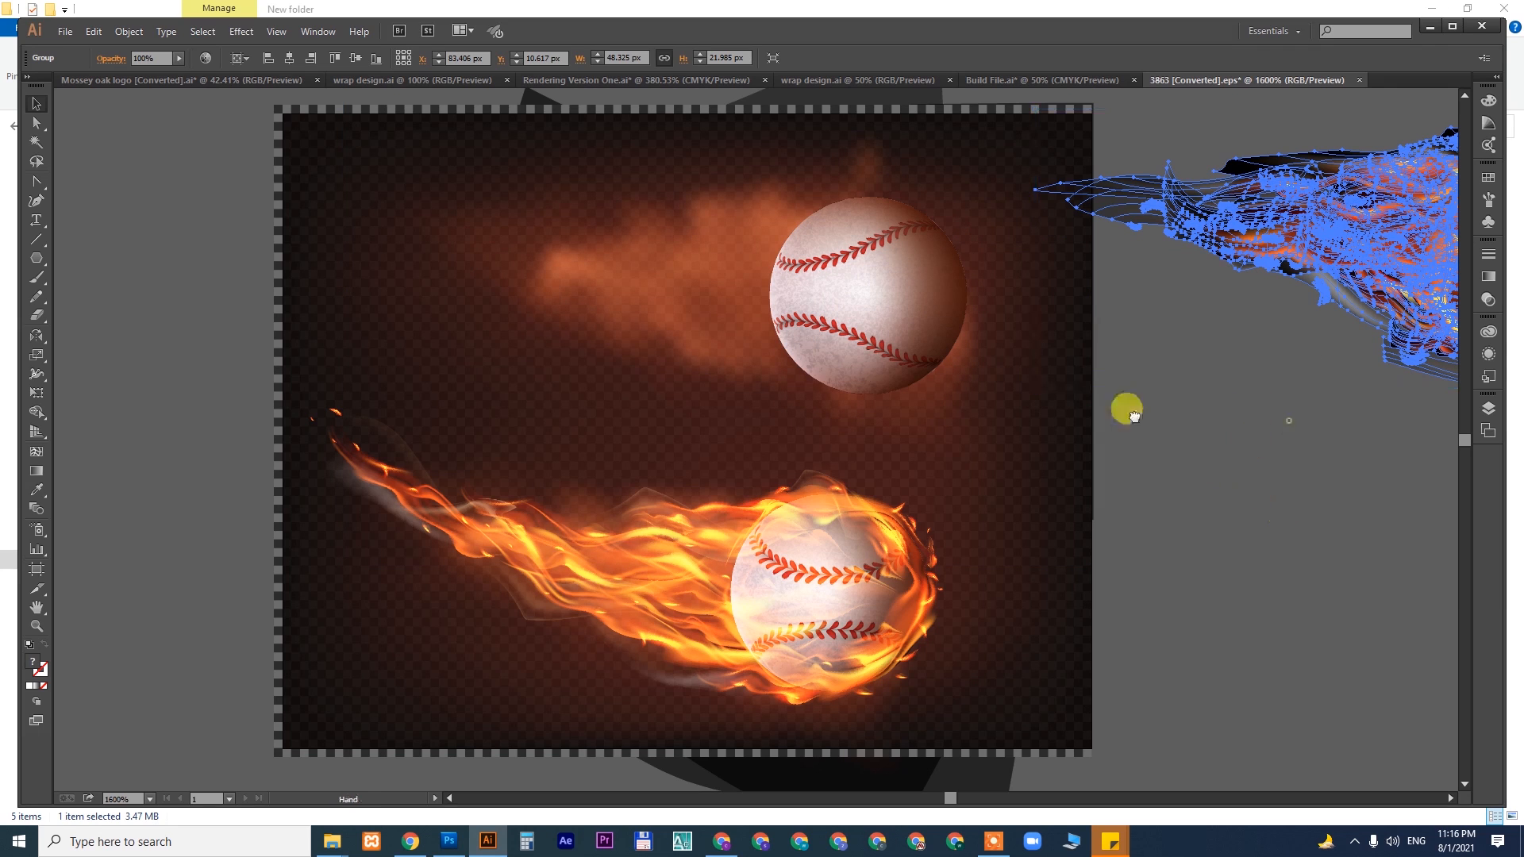
left_click_drag(1295, 412, 583, 461)
left_click(930, 484)
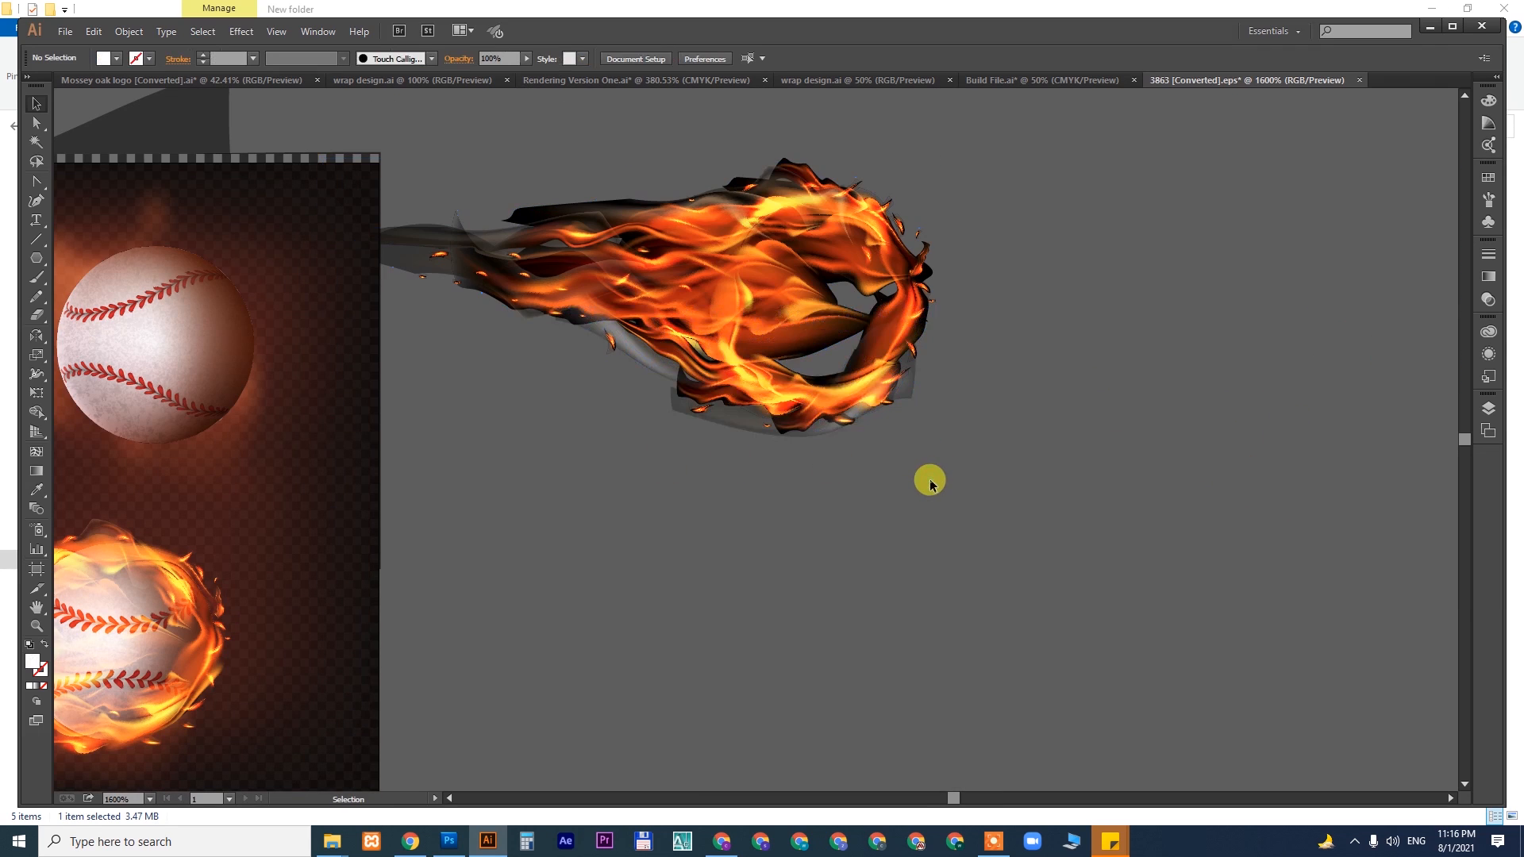
left_click(786, 338)
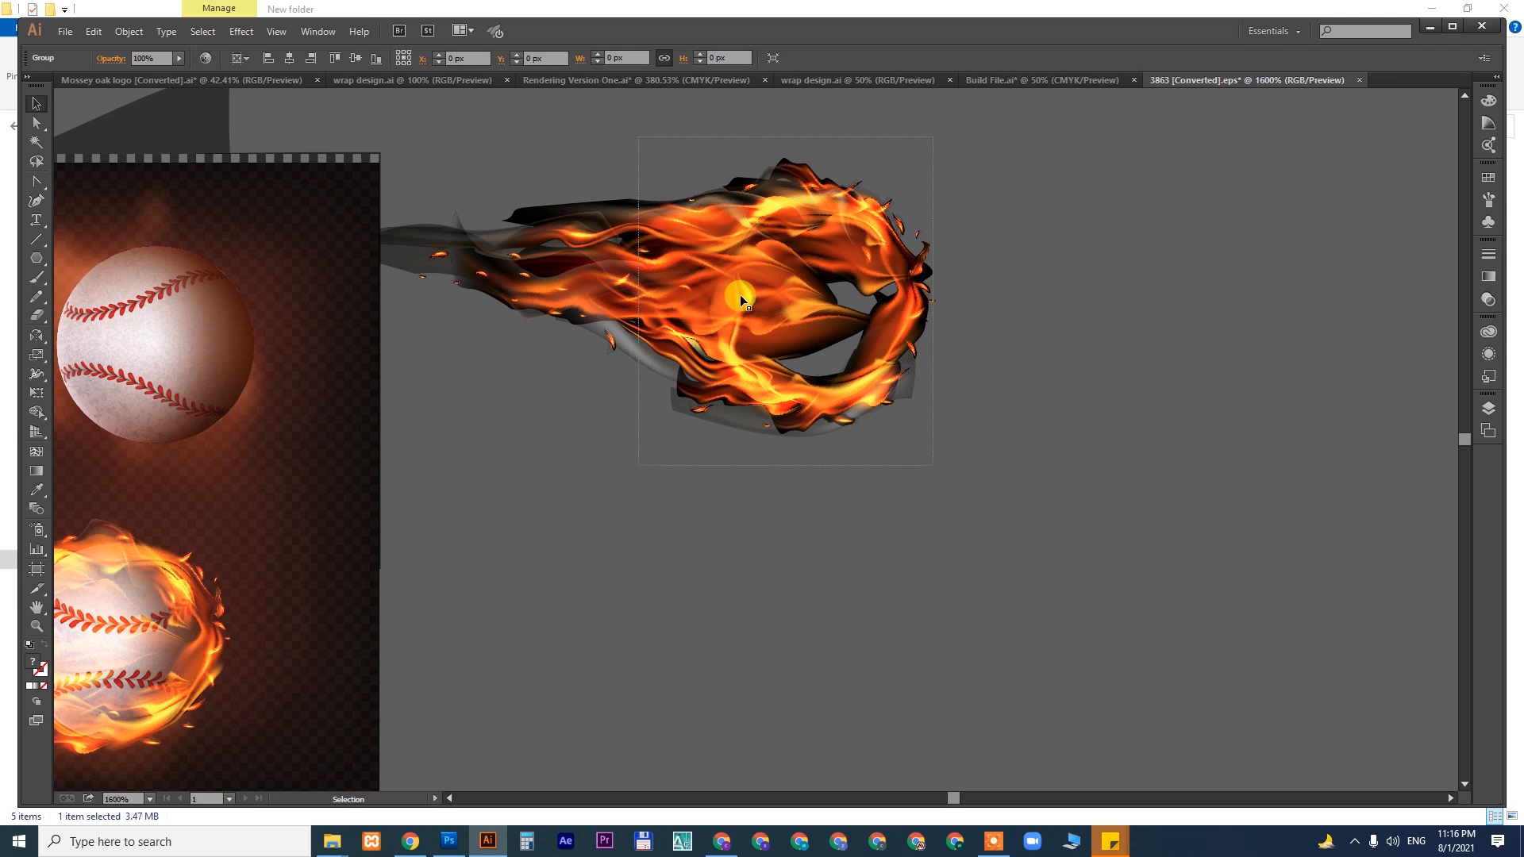
left_click_drag(740, 294, 1044, 341)
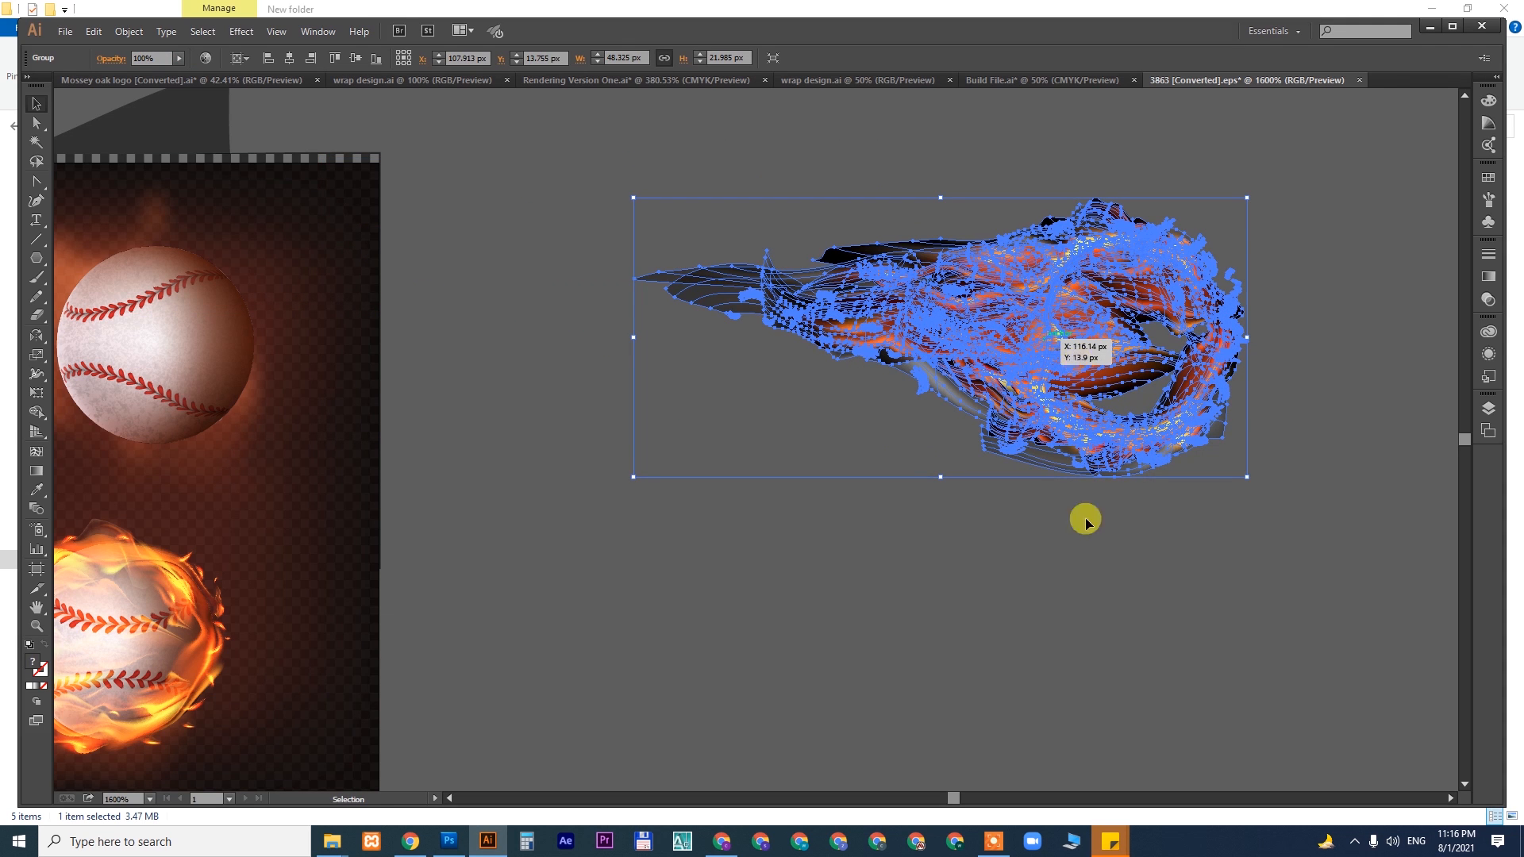
- Ungroup the moved flame artwork twice so its flame strands and sparks can be selected individually
left_click(1218, 466)
right_click(1198, 418)
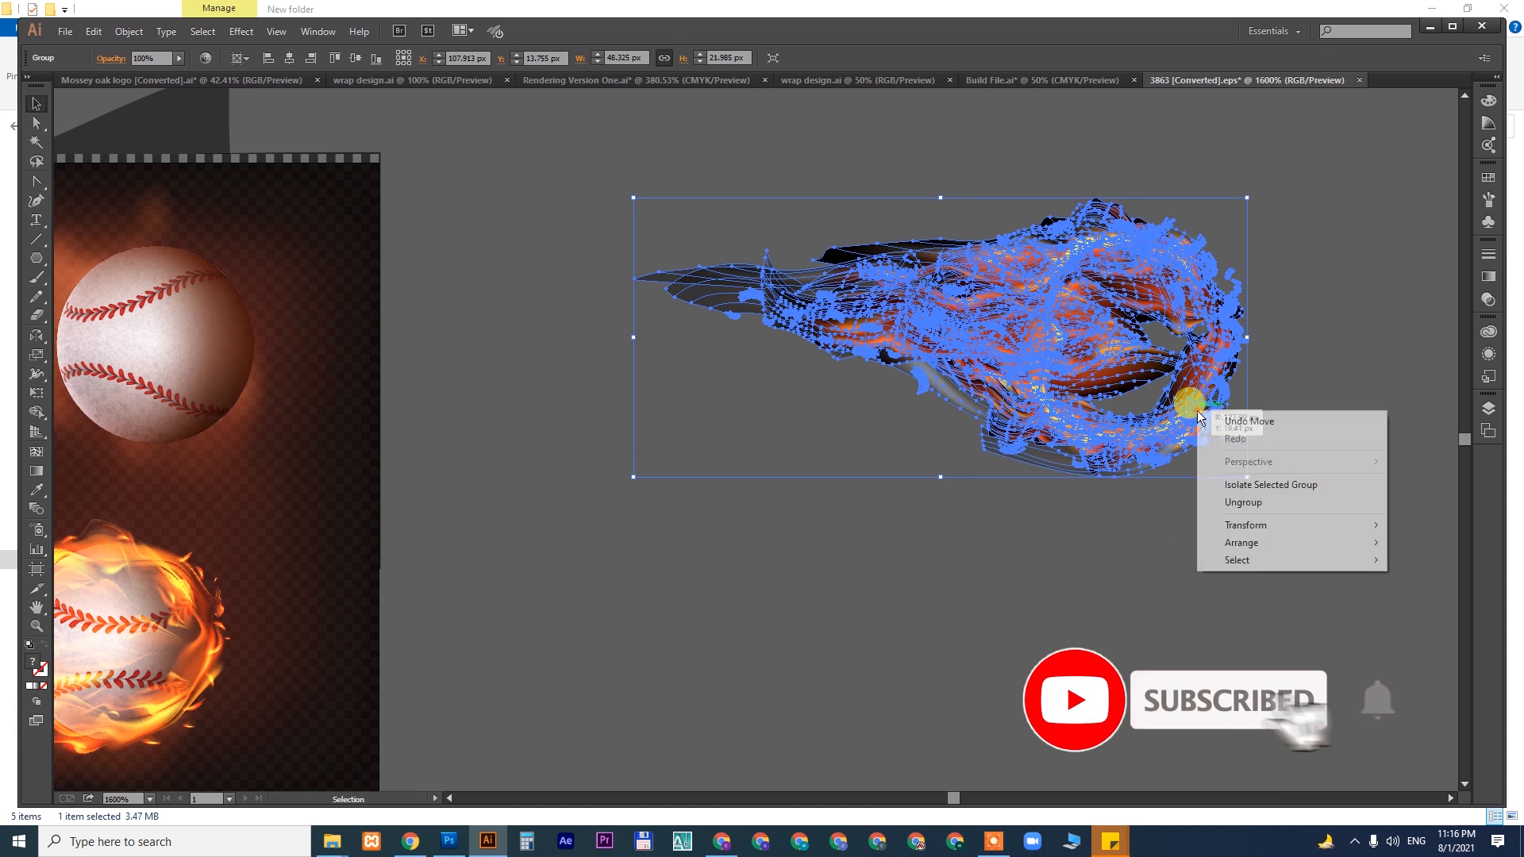
left_click(1242, 503)
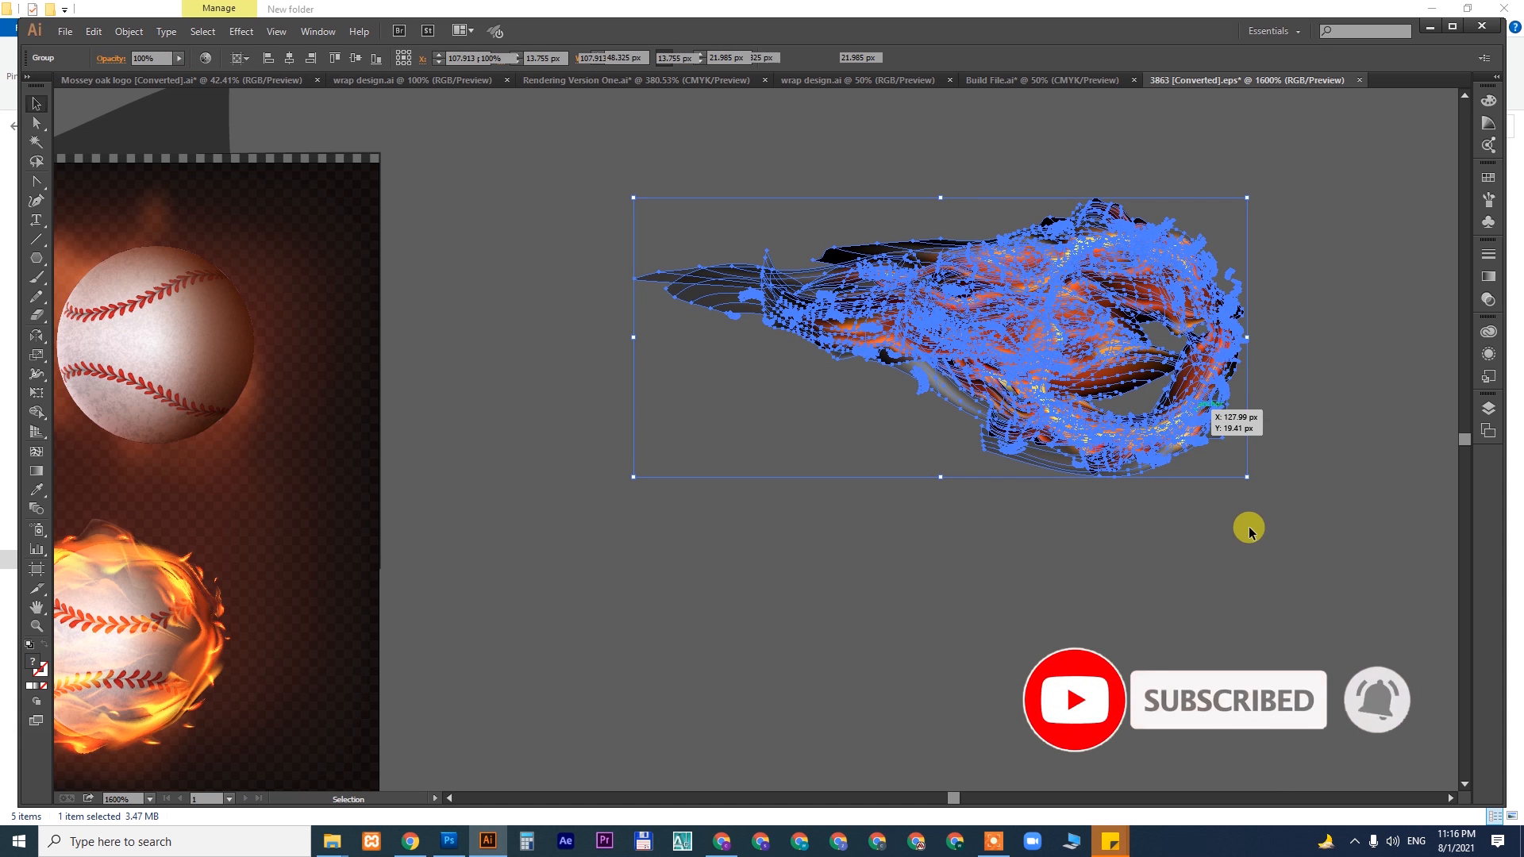
left_click(1248, 530)
left_click(1161, 417)
right_click(1168, 421)
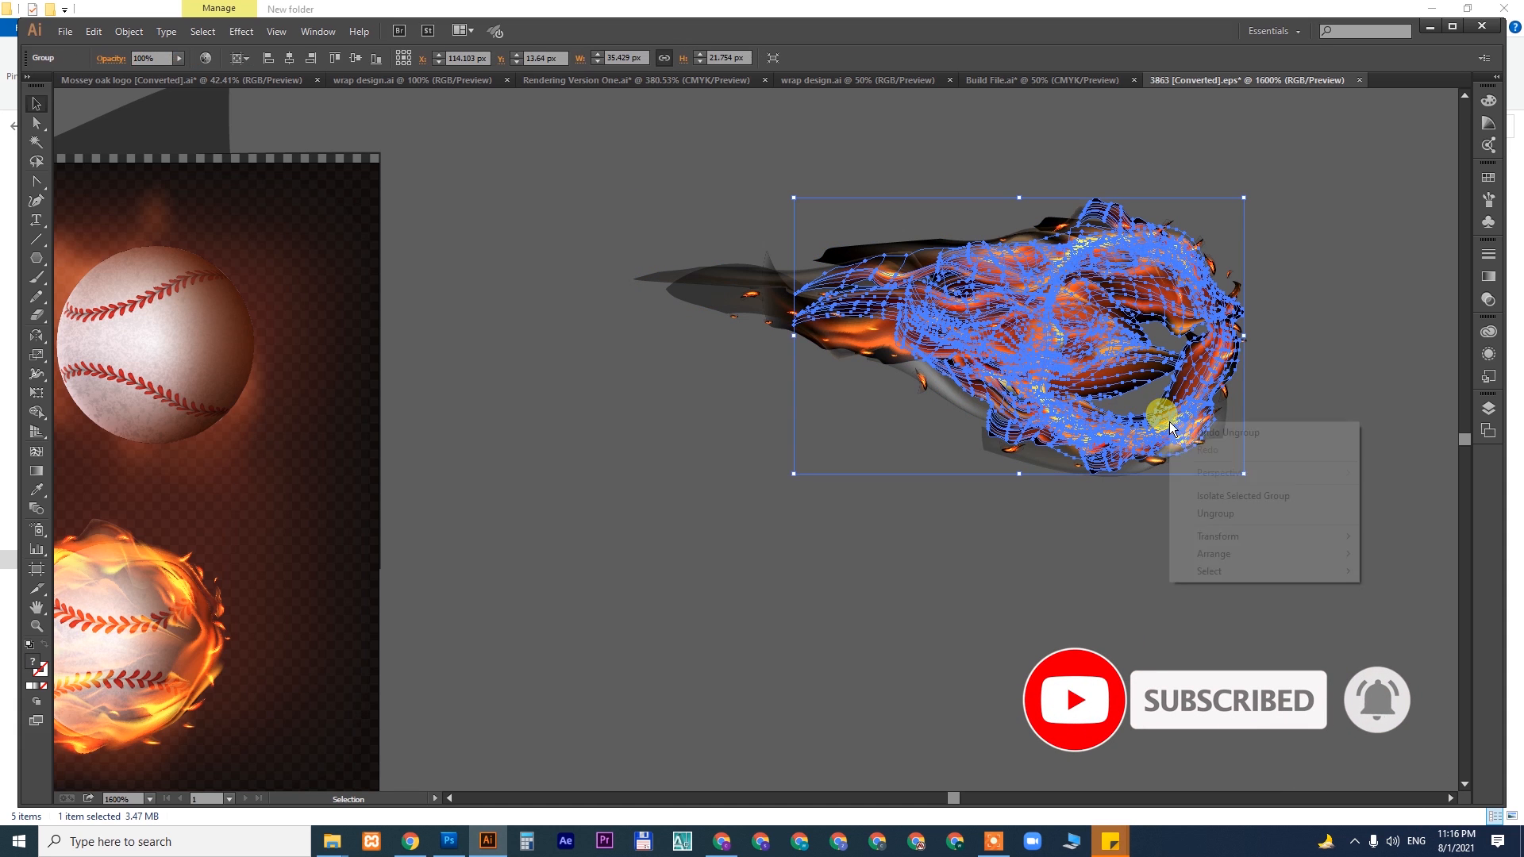
left_click(1212, 514)
left_click(1241, 530)
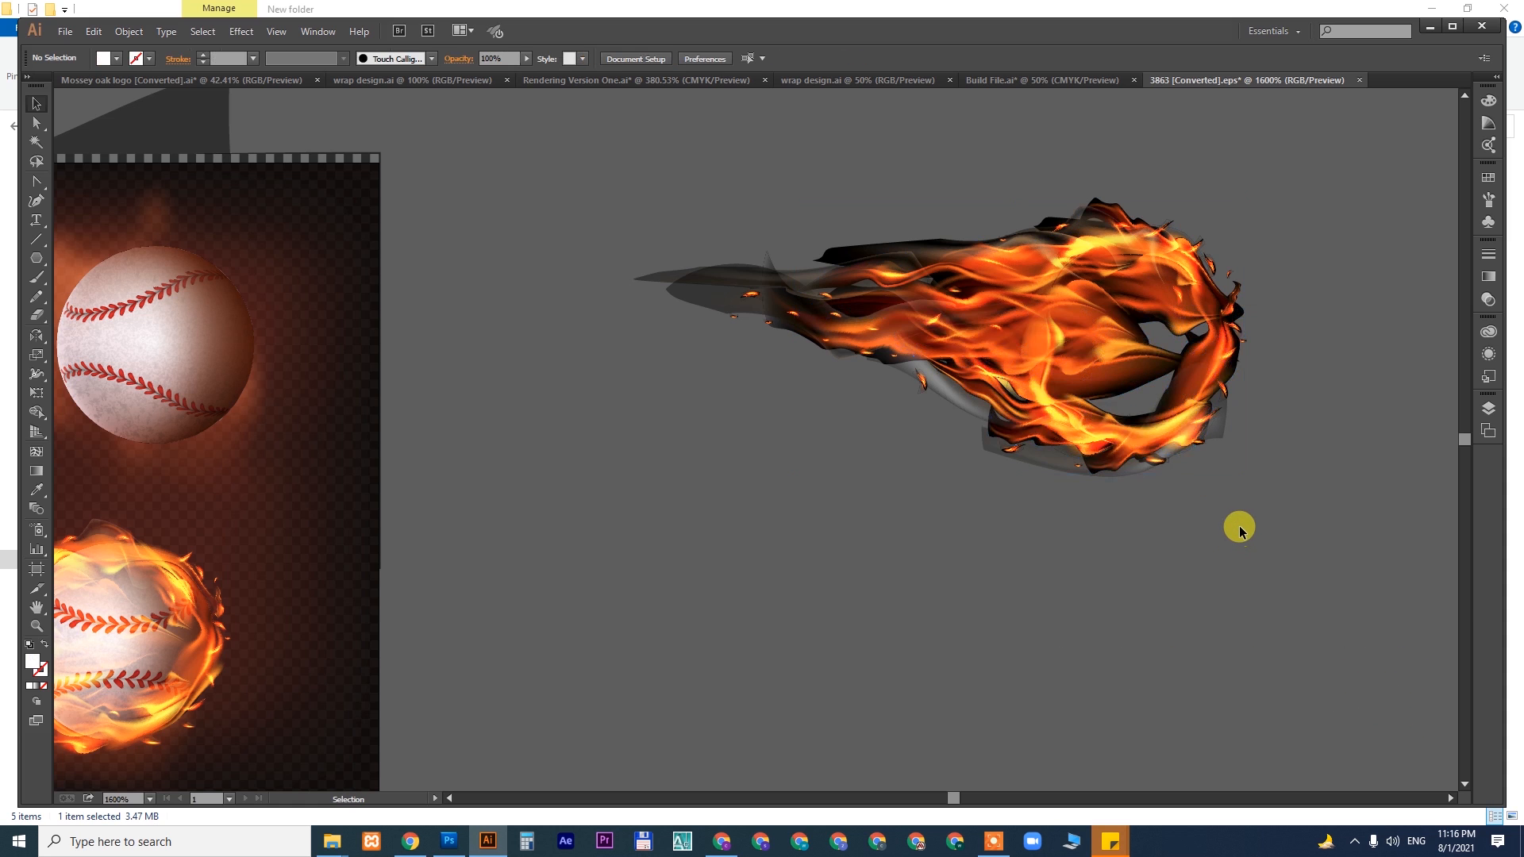
- Move the group of small sparks off the flames onto the empty canvas below
left_click(1186, 431)
left_click_drag(1196, 424, 1016, 645)
left_click(1262, 547)
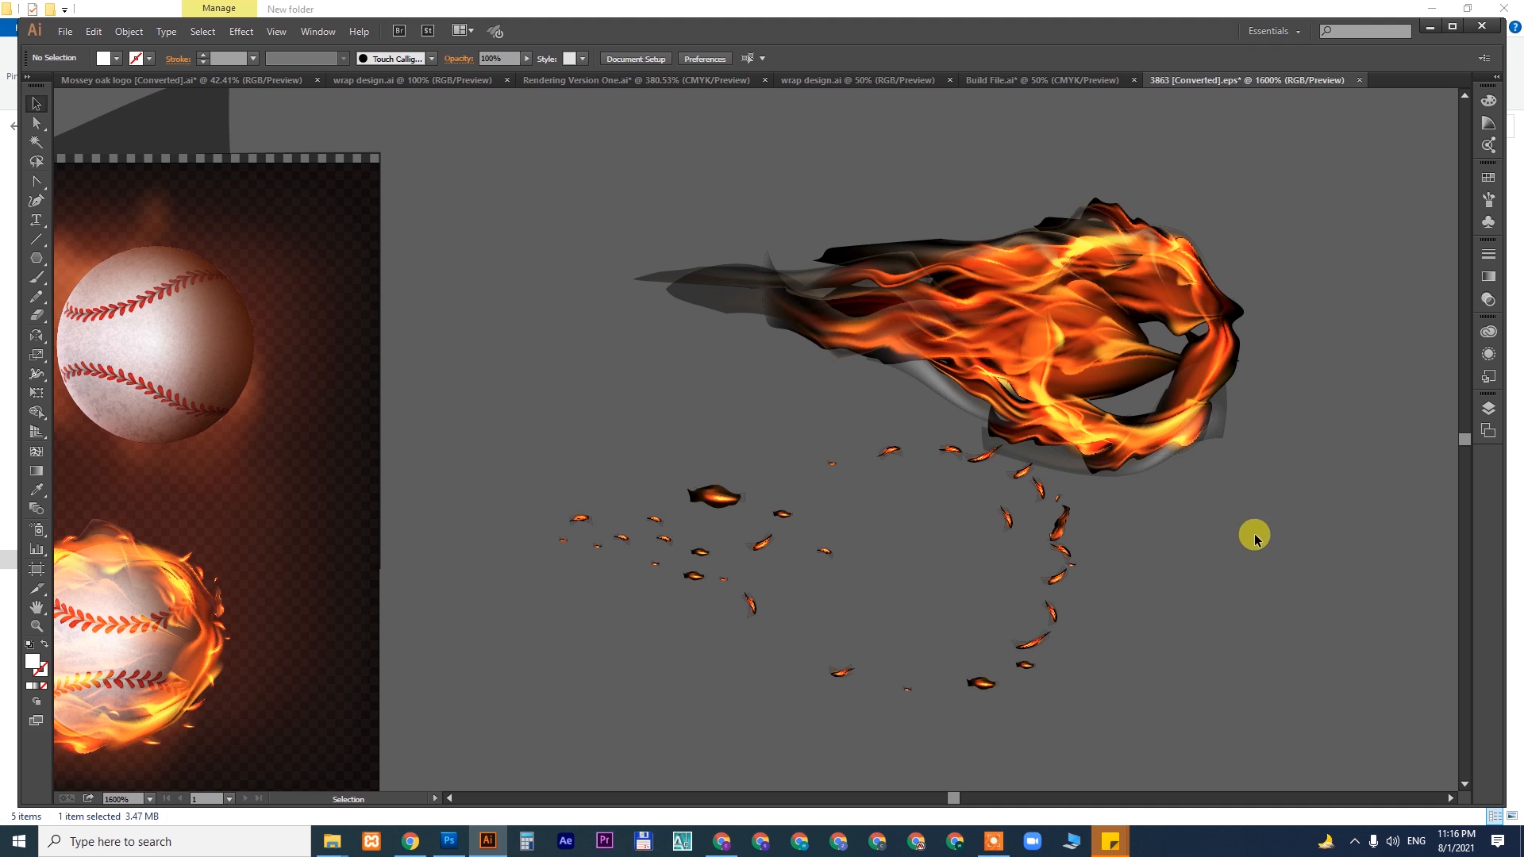
- Move the front and lower strands of the flame ring, with their glow pieces, away from the main flame body
left_click(1186, 423)
left_click_drag(1183, 422, 1287, 538)
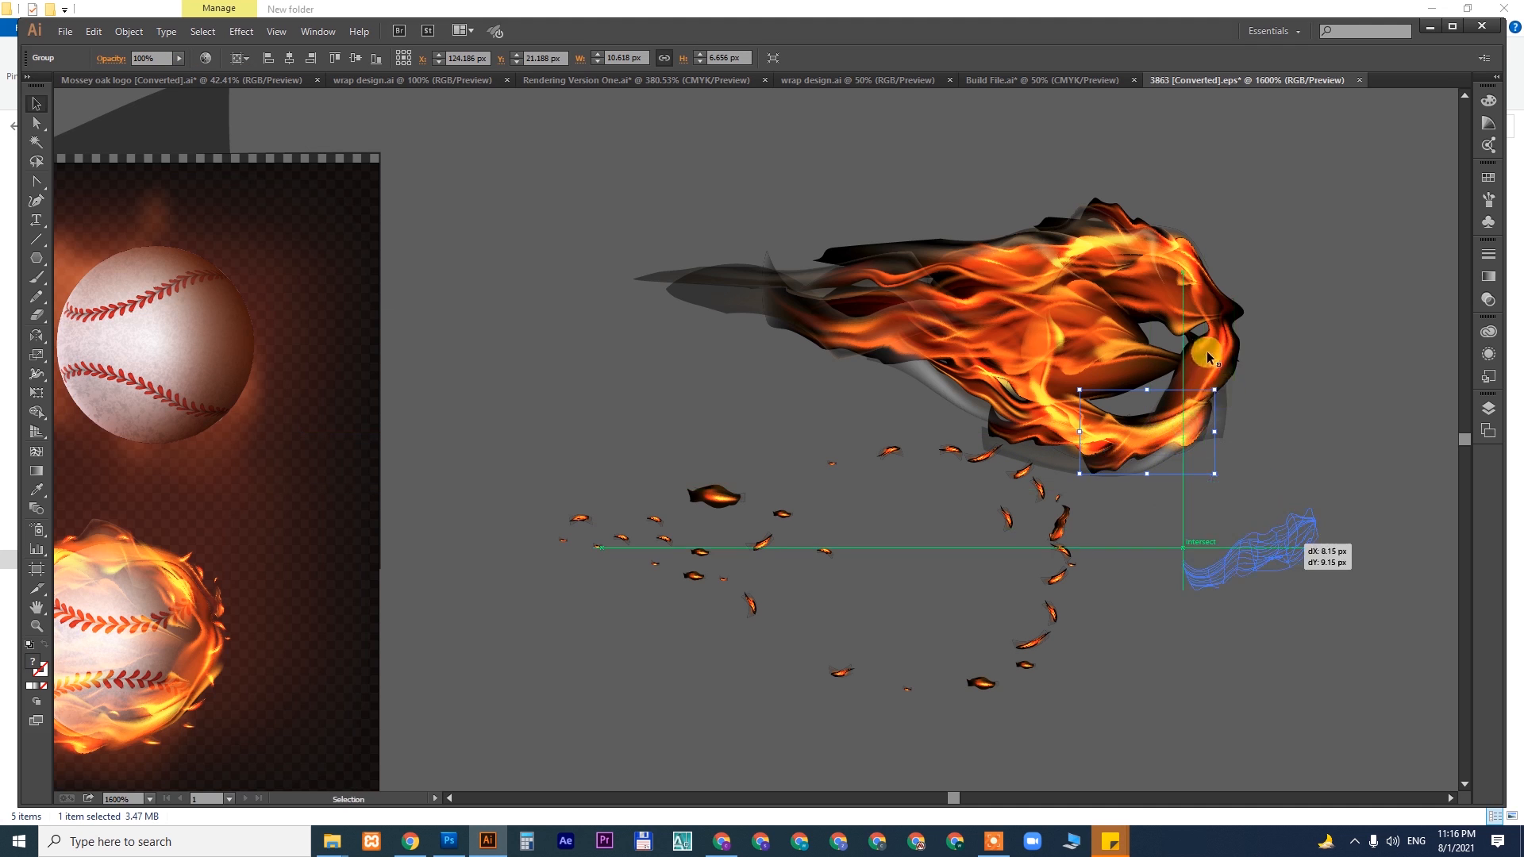
left_click_drag(1209, 352, 1357, 199)
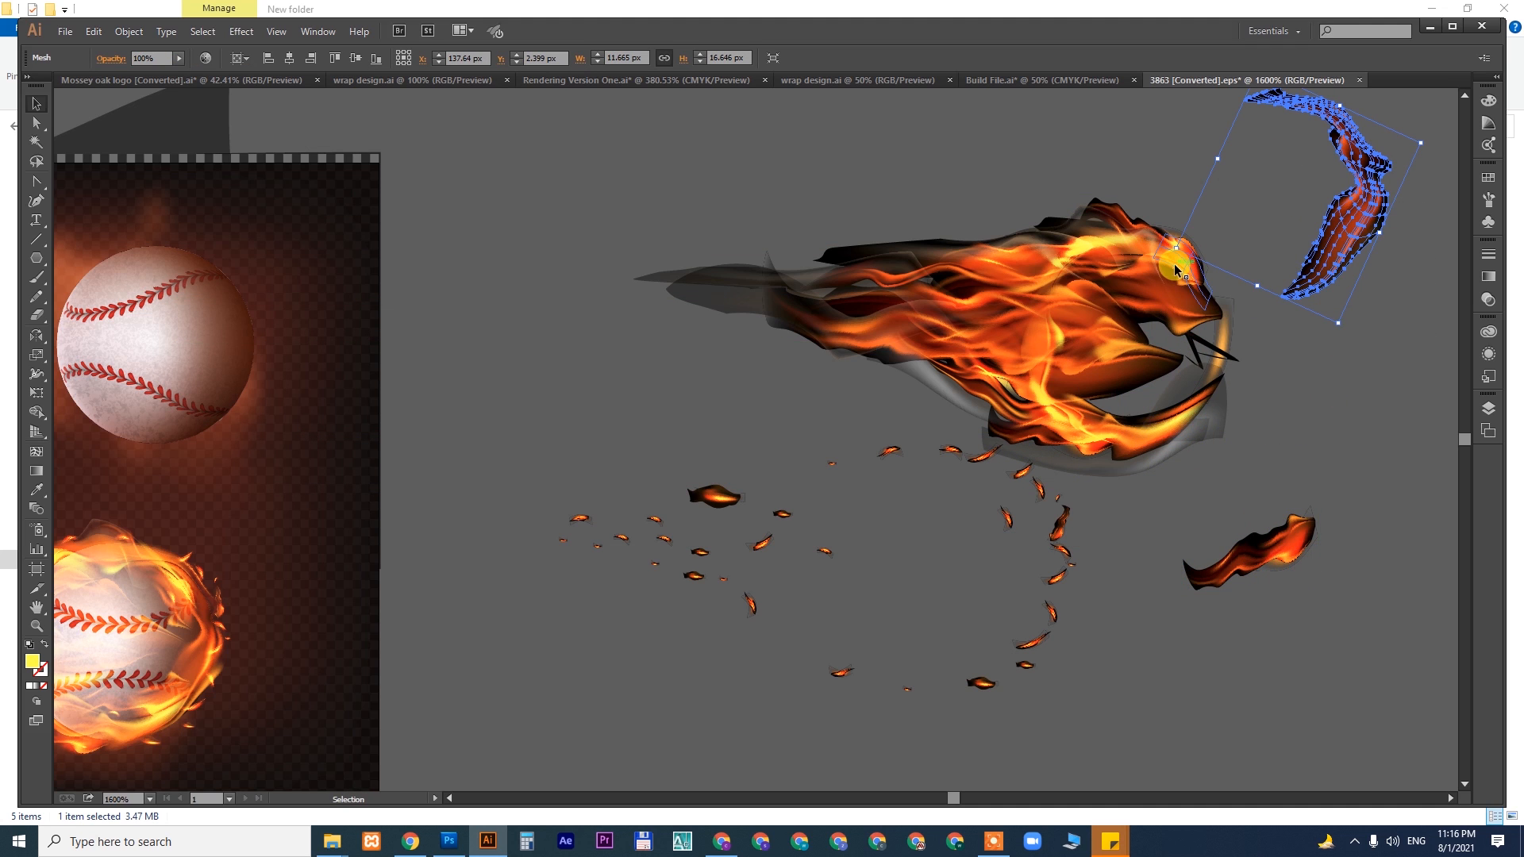
left_click_drag(1221, 342, 1388, 371)
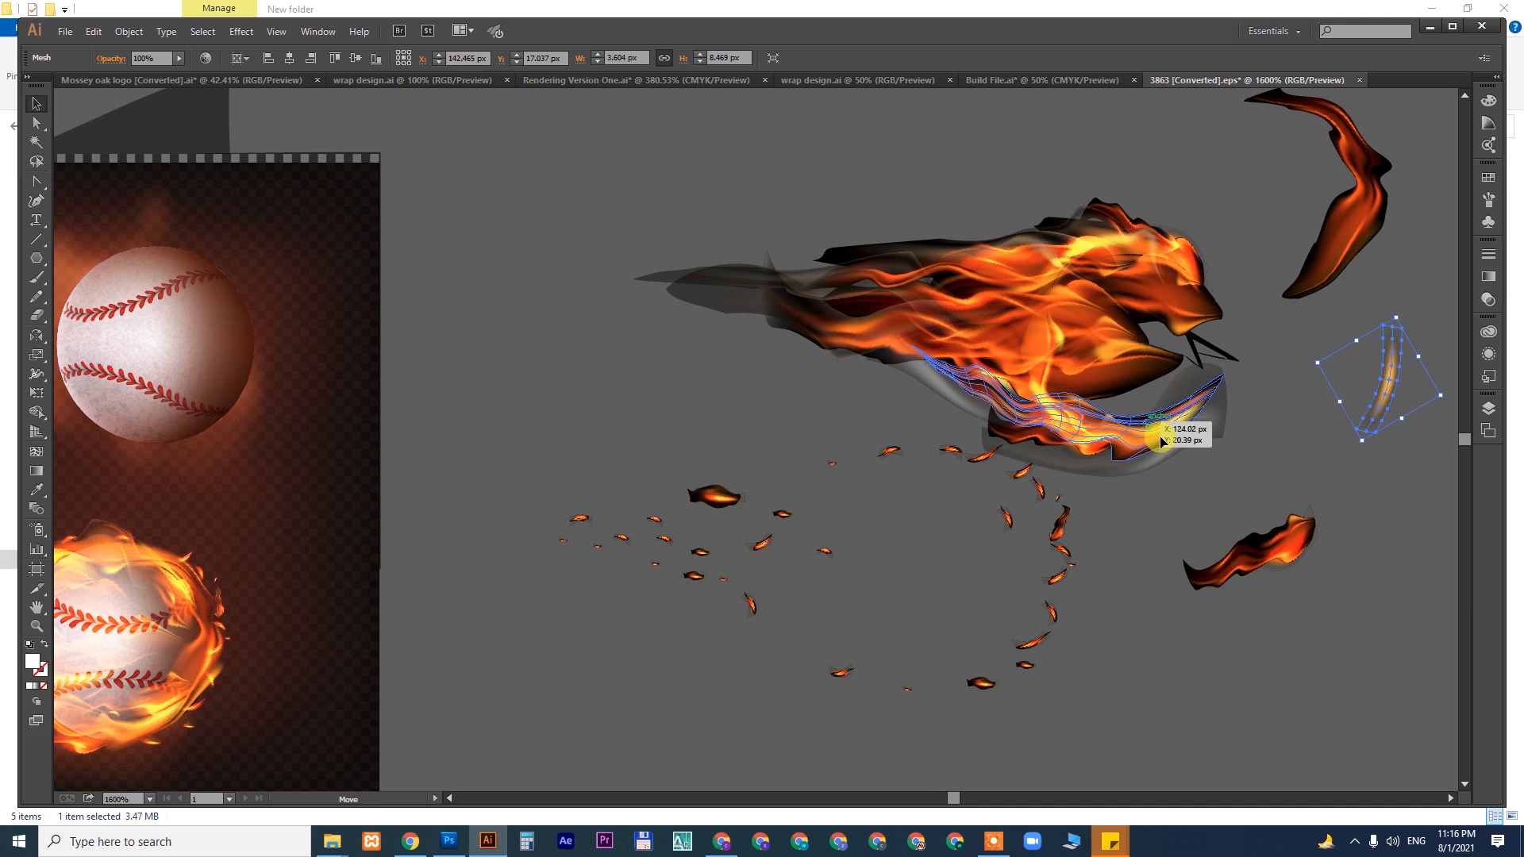
left_click_drag(1161, 441, 1222, 619)
- Break up the rest of the flame ring by pulling its remaining upper and lower strands off the flame's round head
left_click_drag(1173, 248, 1288, 125)
left_click_drag(1190, 313, 1113, 308)
left_click(1302, 332)
left_click_drag(1130, 433, 1266, 691)
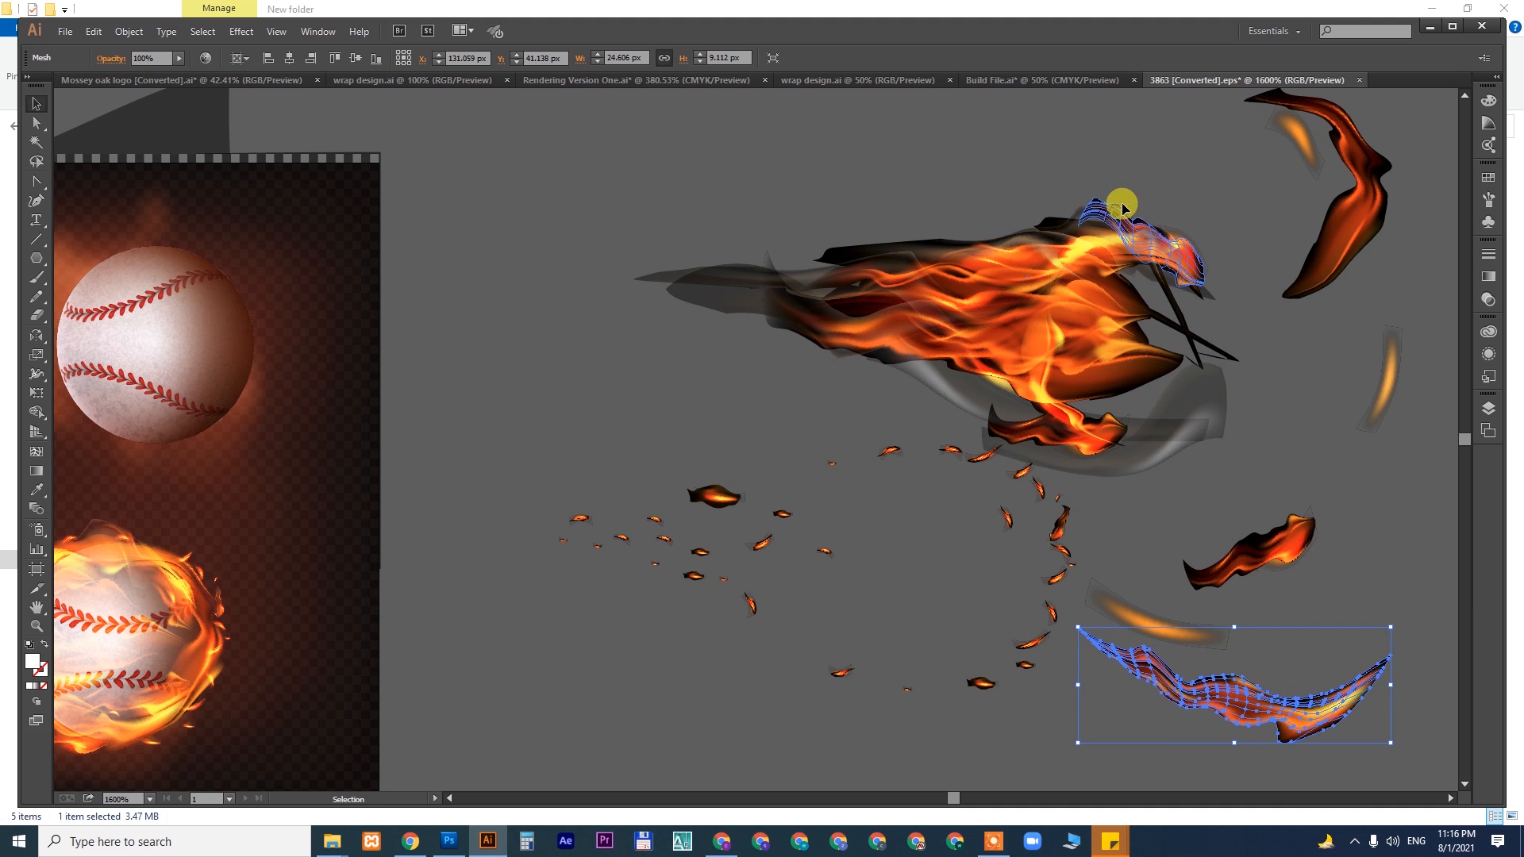
left_click_drag(1122, 209, 1274, 109)
left_click_drag(1179, 254, 1127, 278)
left_click_drag(1059, 432, 964, 382)
left_click(1295, 395)
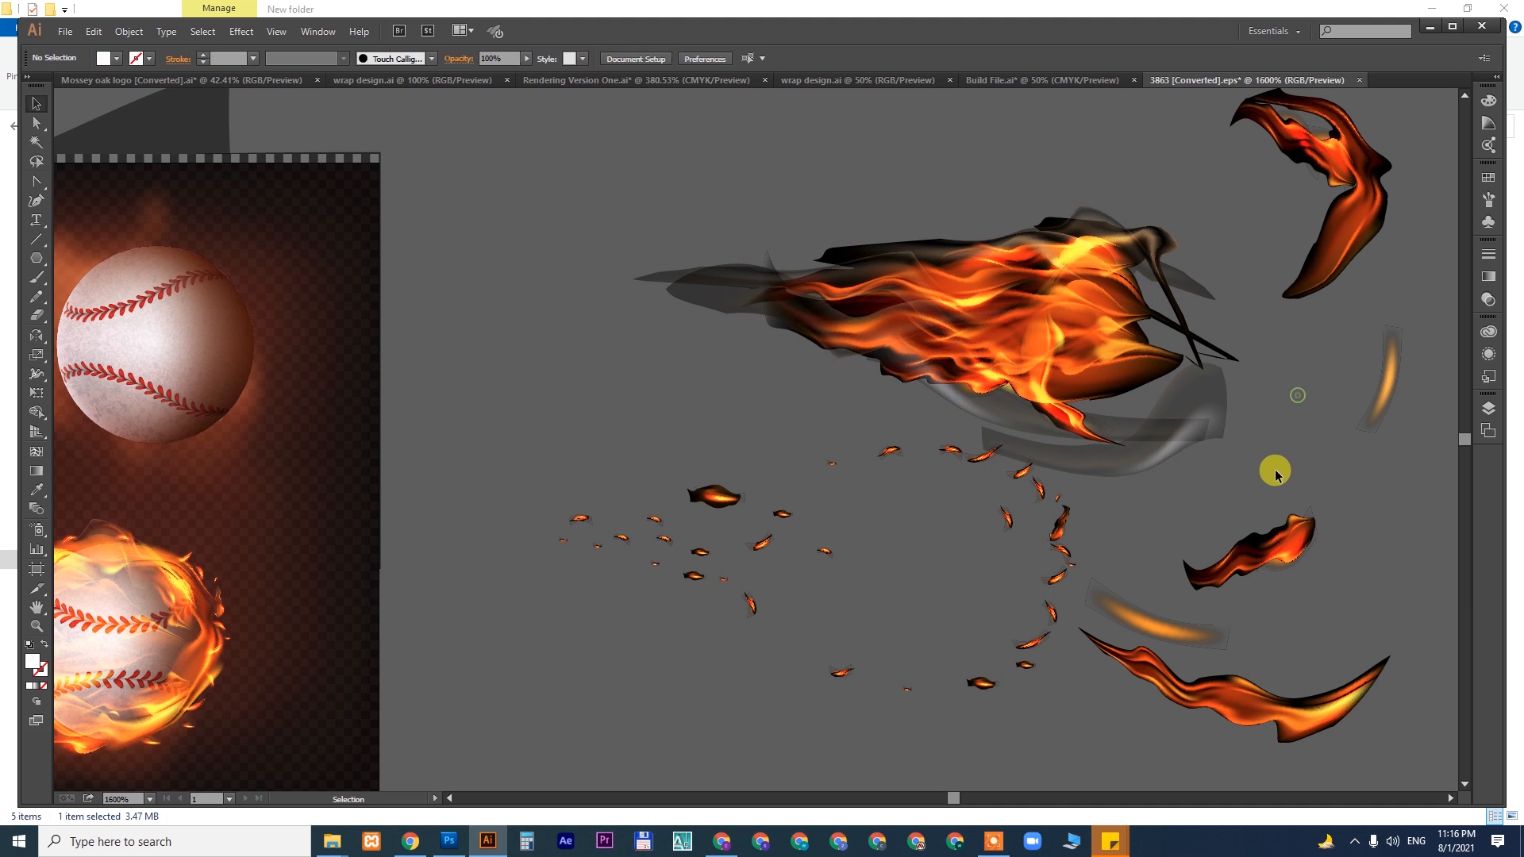
- Move the long dark strand crossing the flame head down onto the empty canvas
left_click(1215, 345)
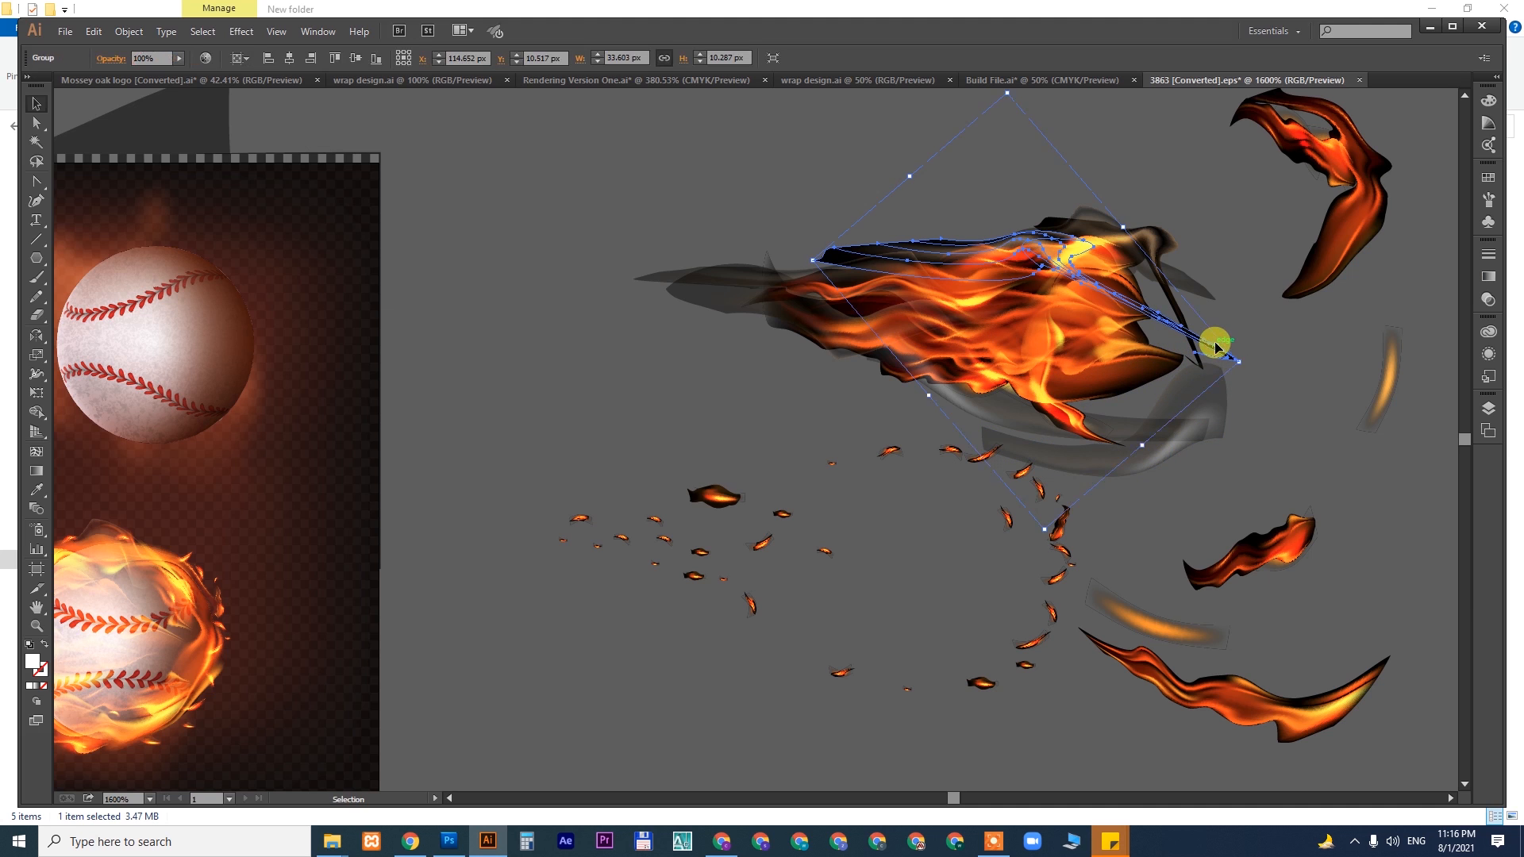
mouse_move(1215, 345)
left_mouse_down()
mouse_move(984, 544)
mouse_move(867, 619)
mouse_move(831, 670)
left_mouse_up()
left_click(606, 383)
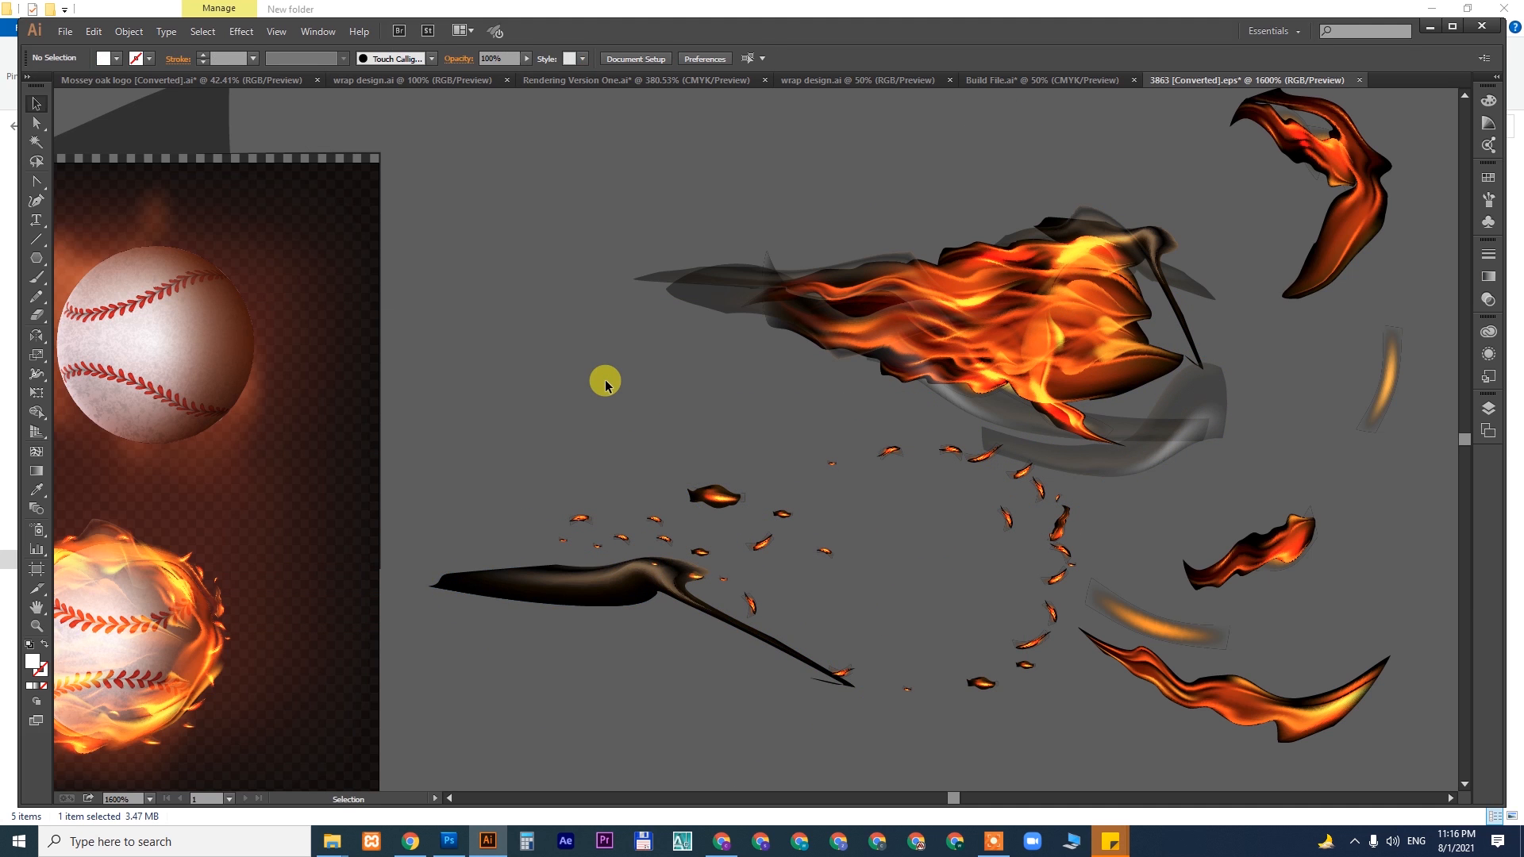
- Delete the remaining dark strand, the grey smoke and the stray flame and glow pieces around the flame's head, keeping the main body
left_click(1183, 319)
key("Delete")
left_click_drag(1180, 284, 1187, 429)
key("Delete")
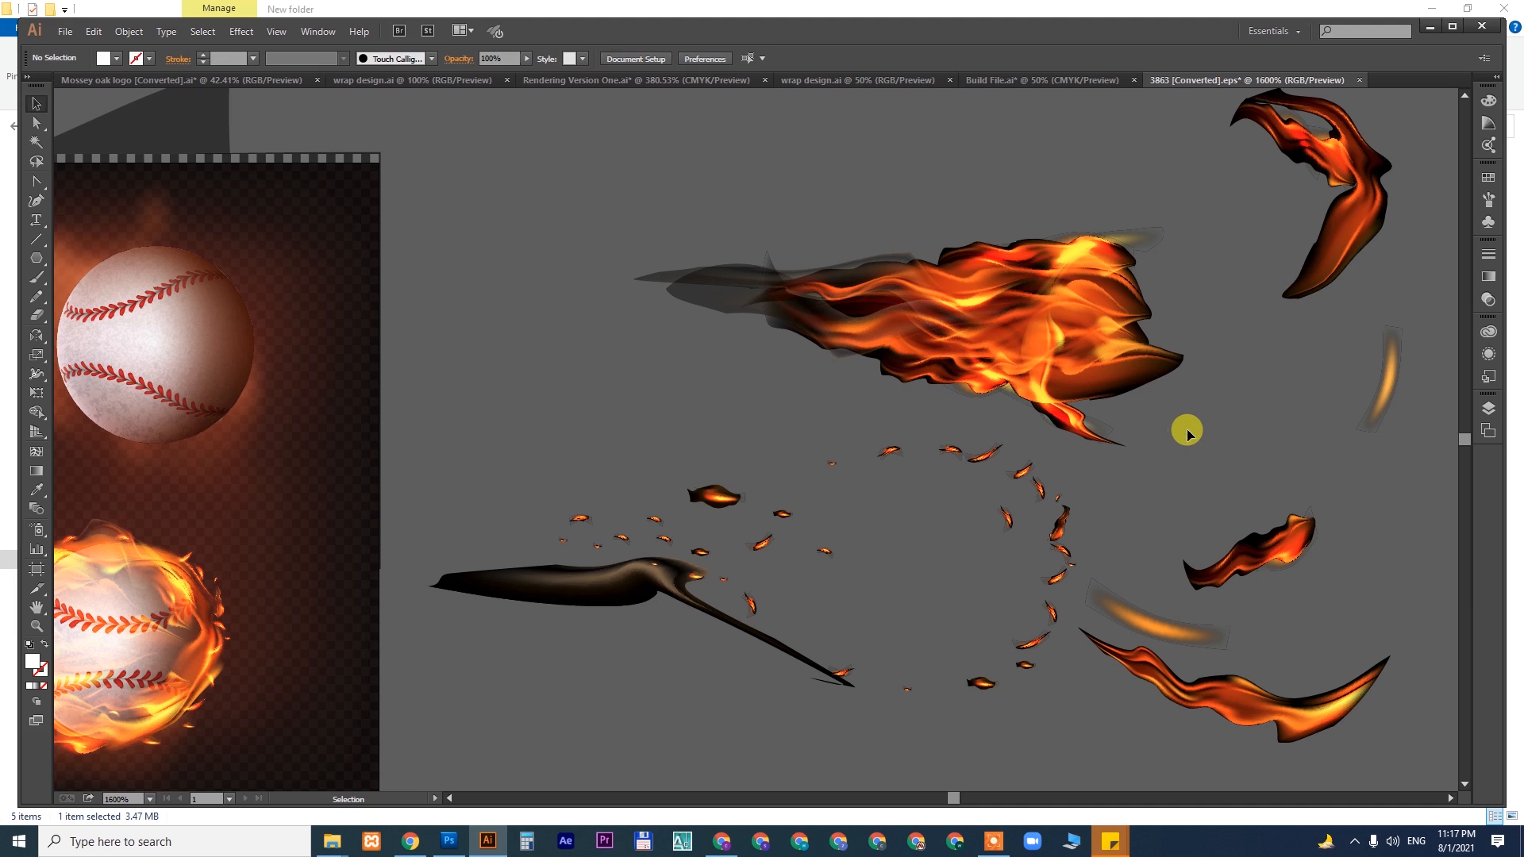
left_click_drag(1094, 438, 1122, 467)
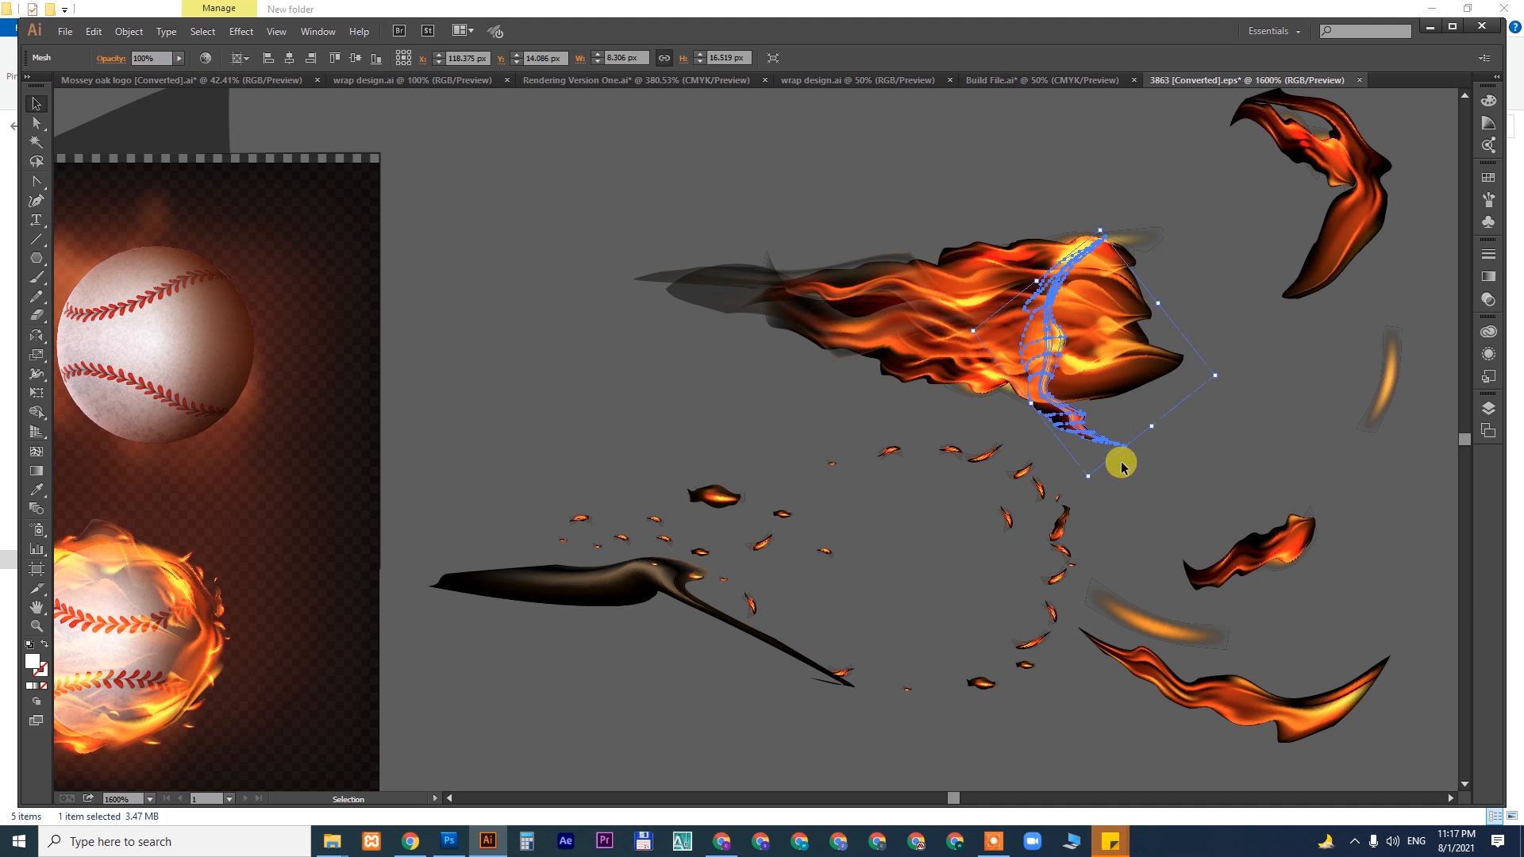
left_click(1124, 466)
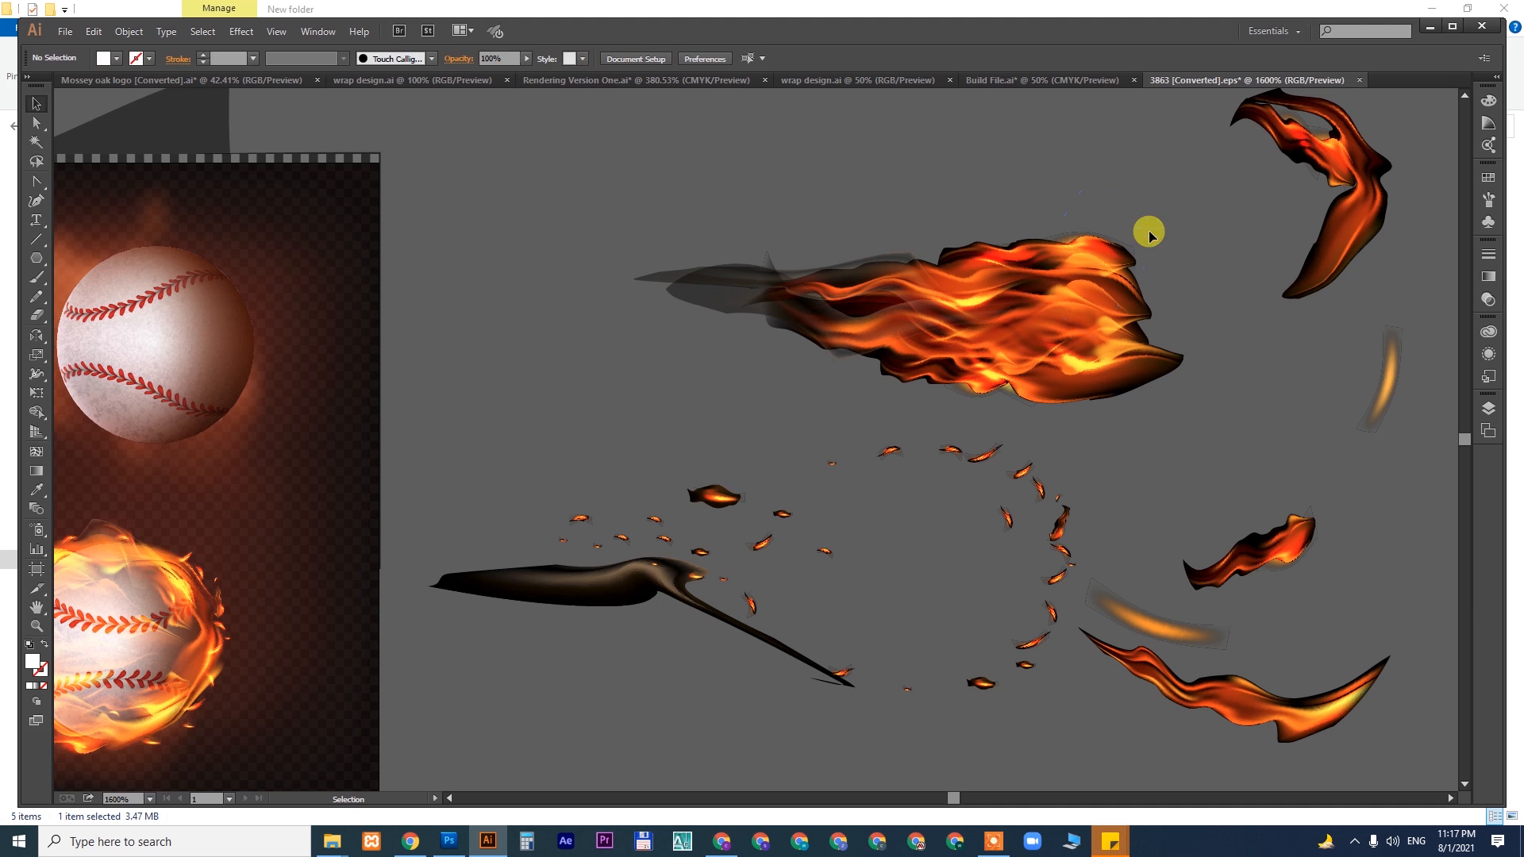
left_click_drag(1220, 402, 1220, 400)
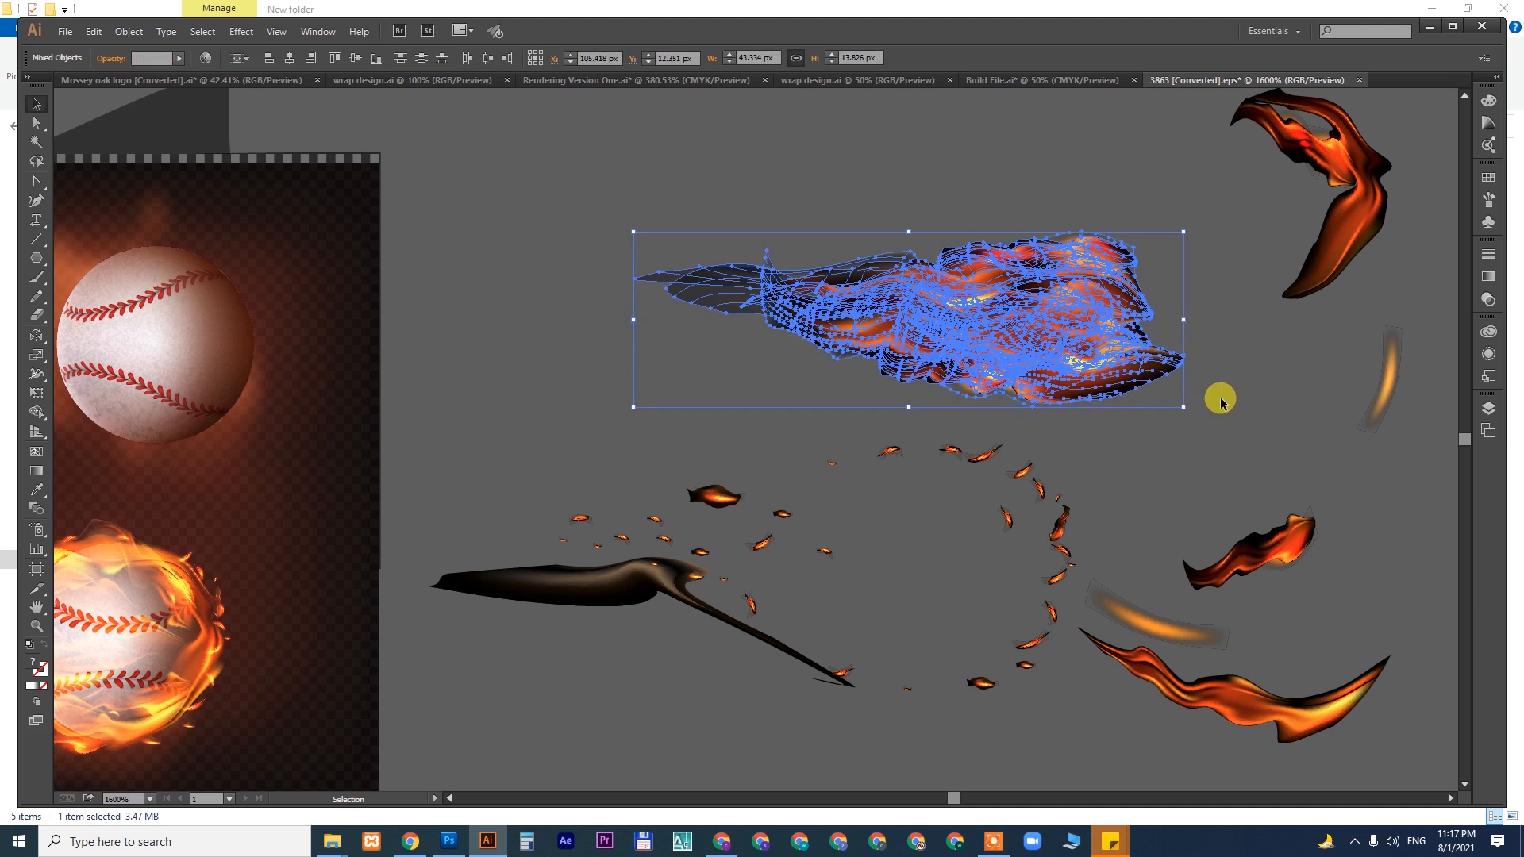
- Scale the spark group down and place it over the main flame body
left_click(1054, 534)
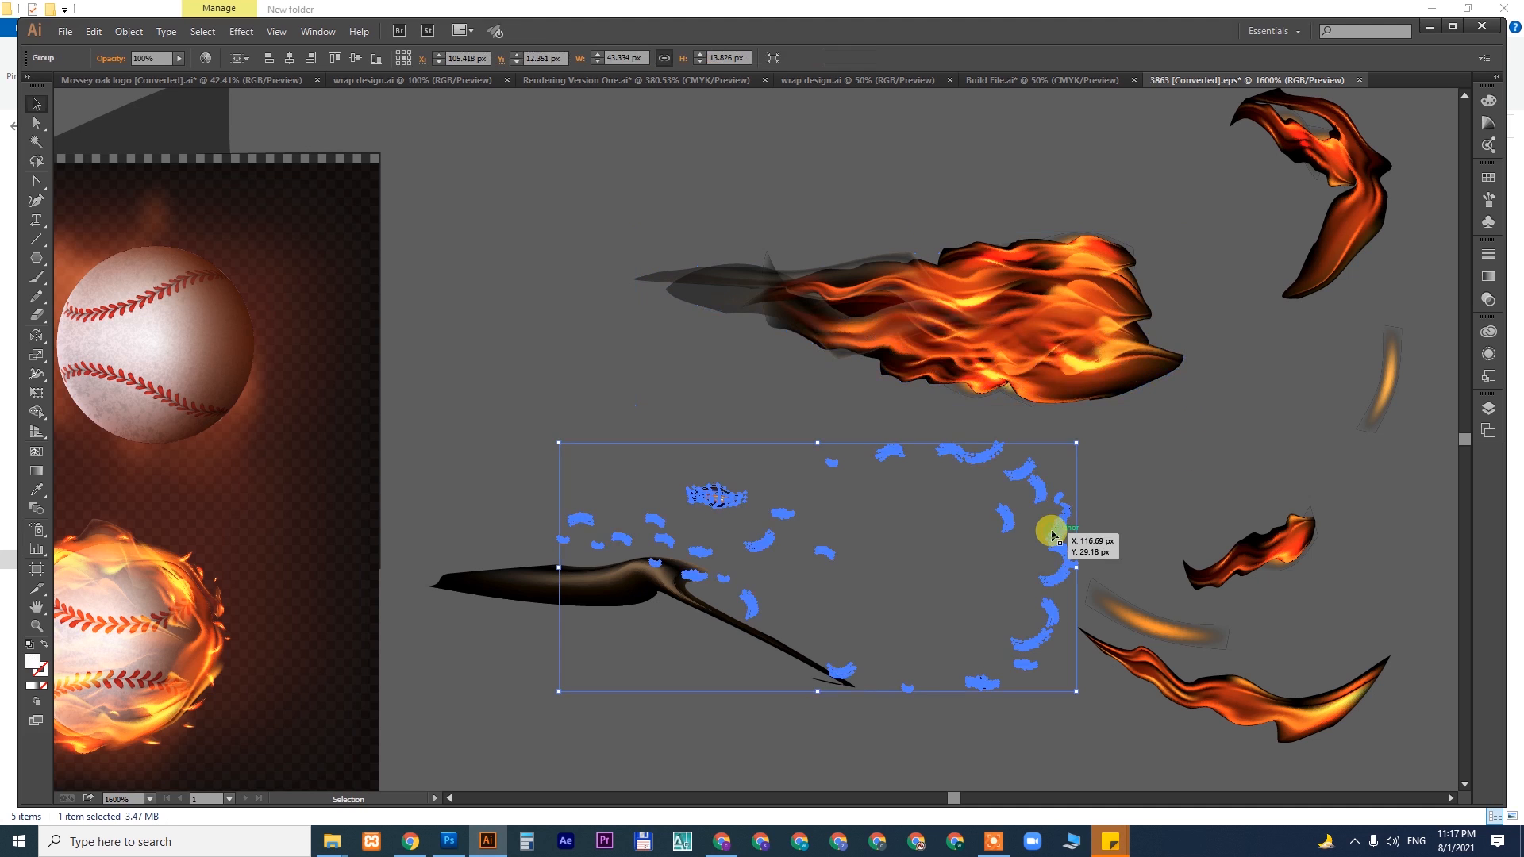
left_click_drag(1075, 690, 1112, 299)
left_click(1247, 392)
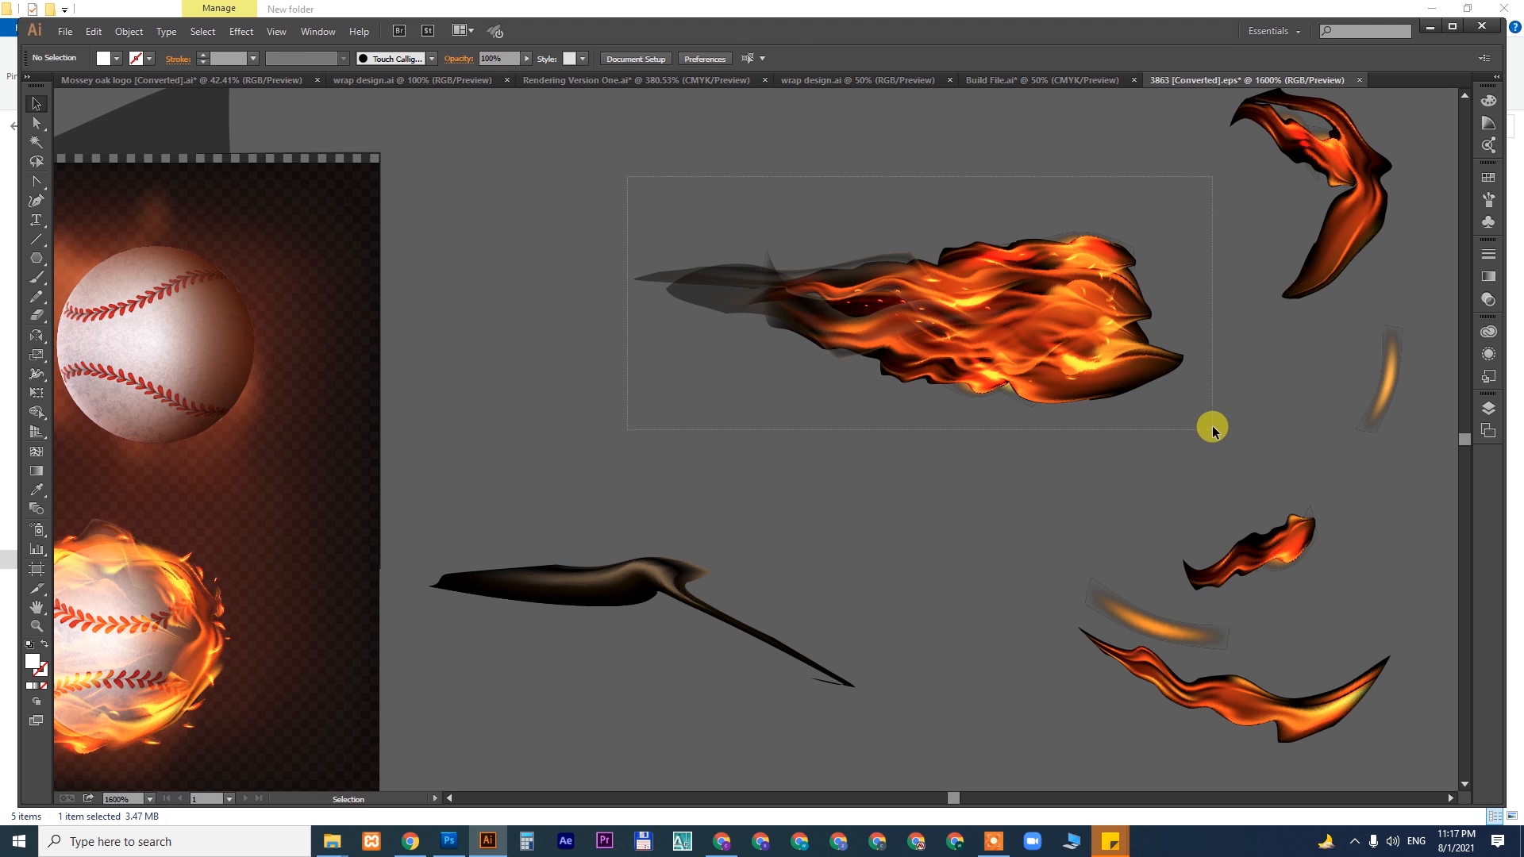
- Group the cleaned-up flames with their sparks and cut them to the clipboard
left_click_drag(1213, 430, 1213, 430)
key("ctrl+g")
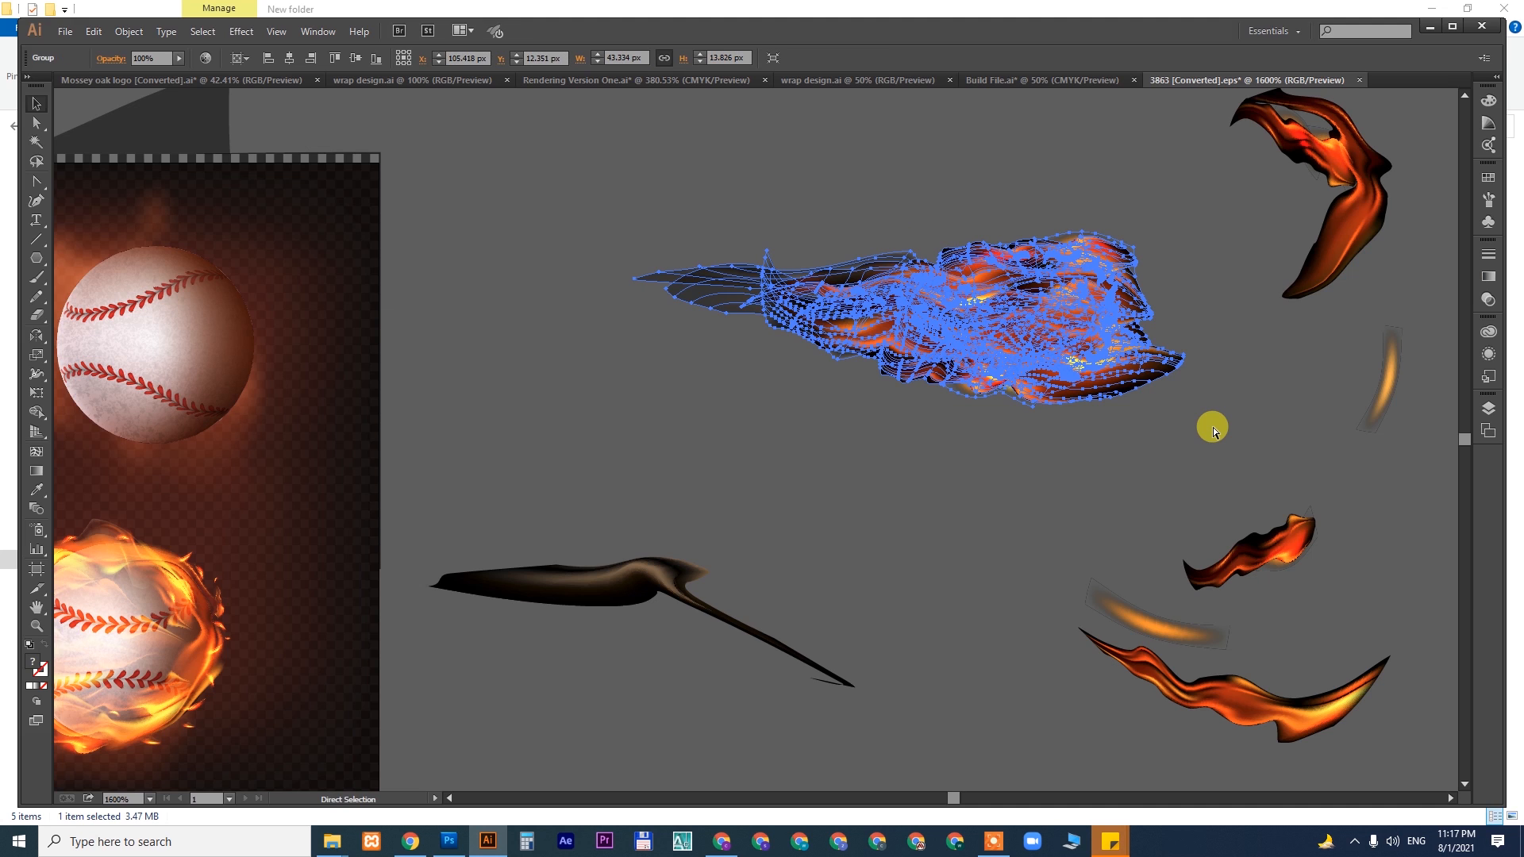
key("ctrl+x")
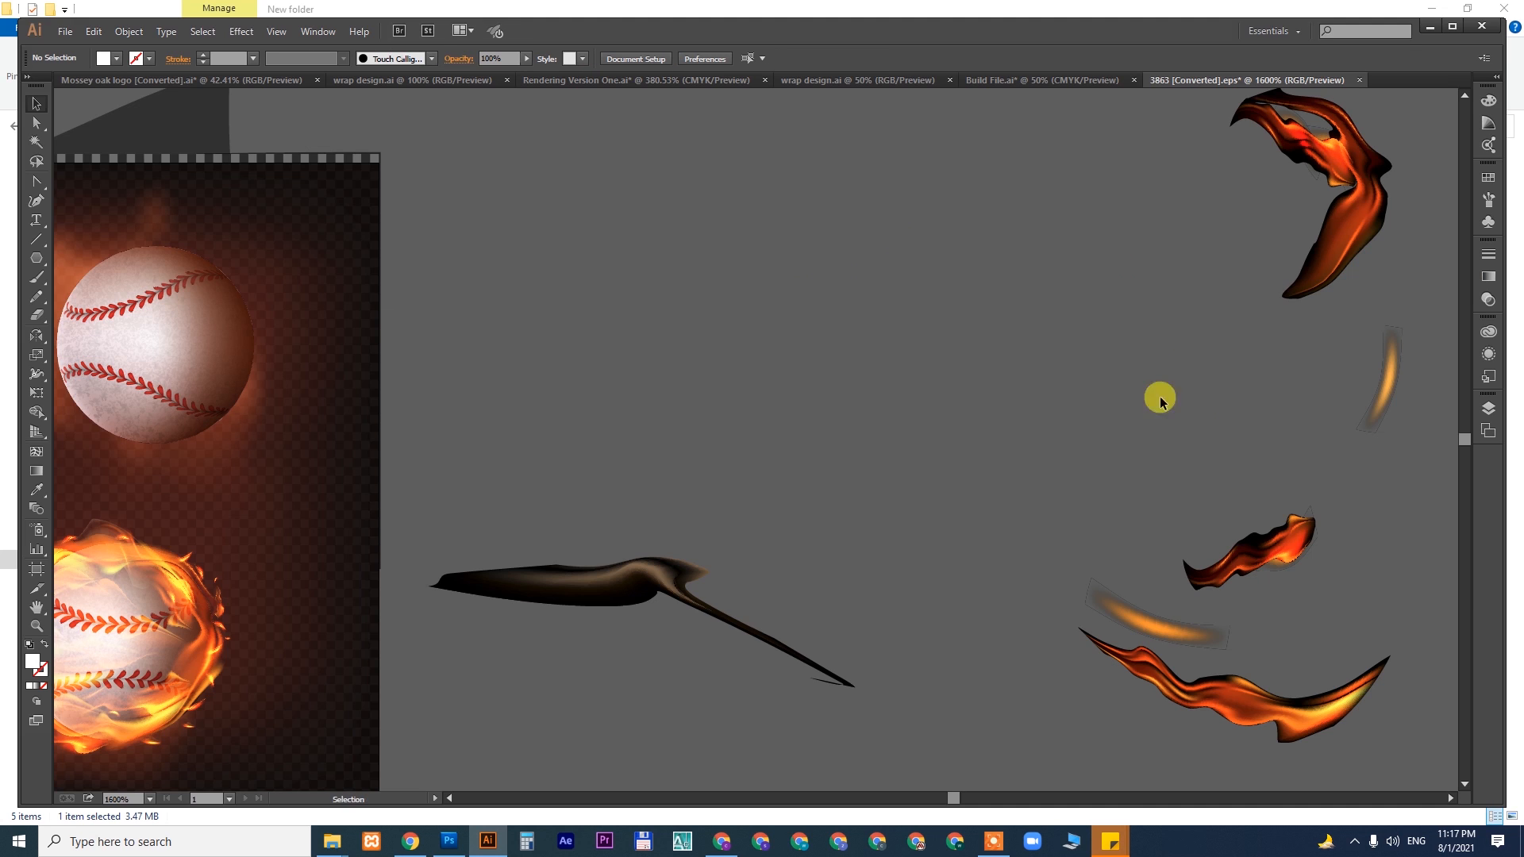
- Paste the flames into the wrap design document and enlarge them to about 14 in wide over the truck
left_click(1016, 80)
left_click(848, 79)
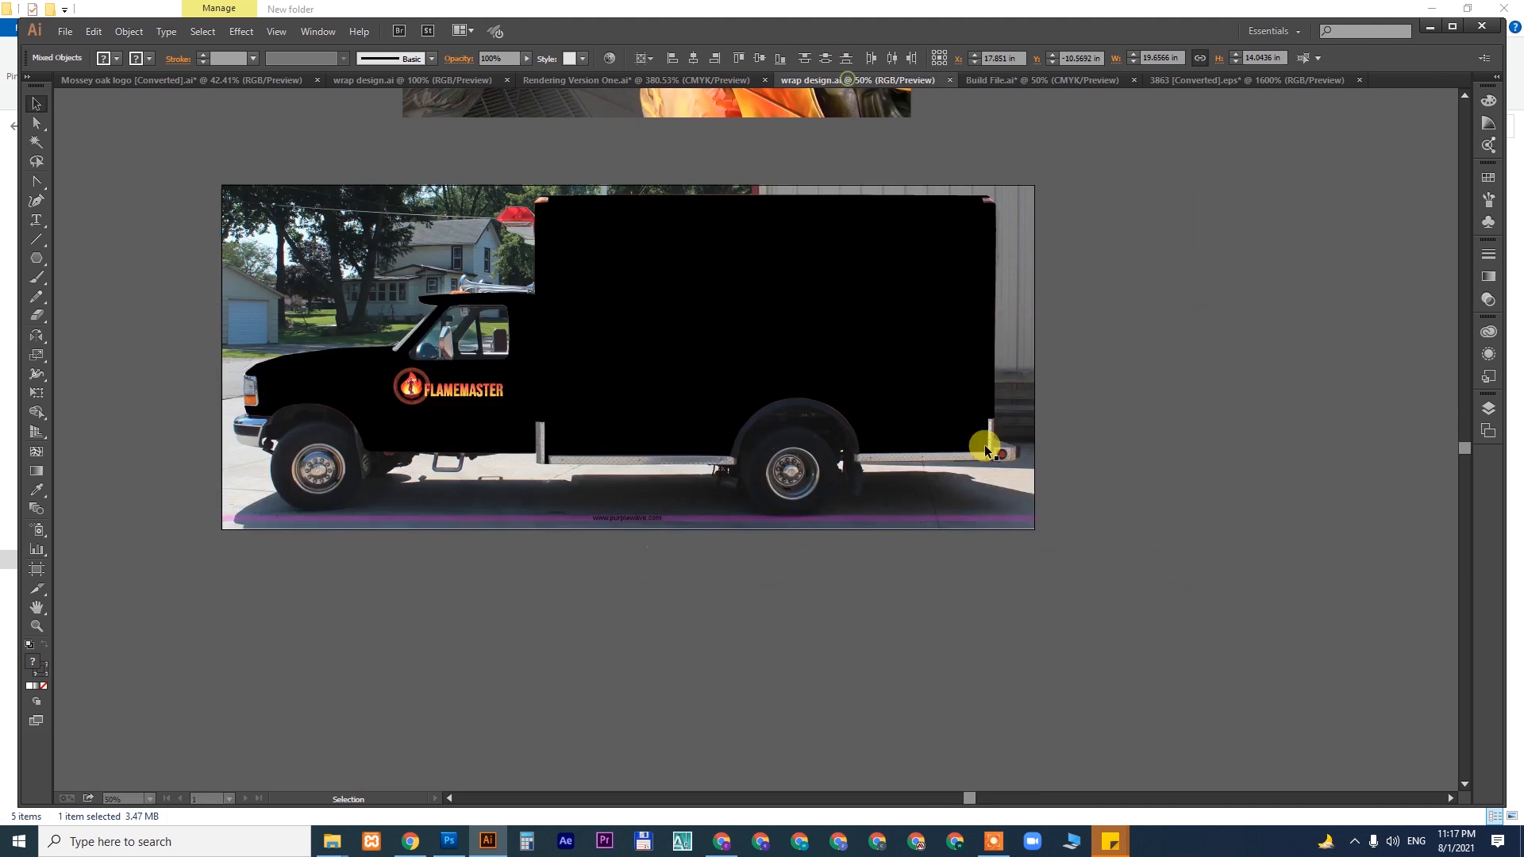
key("ctrl+v")
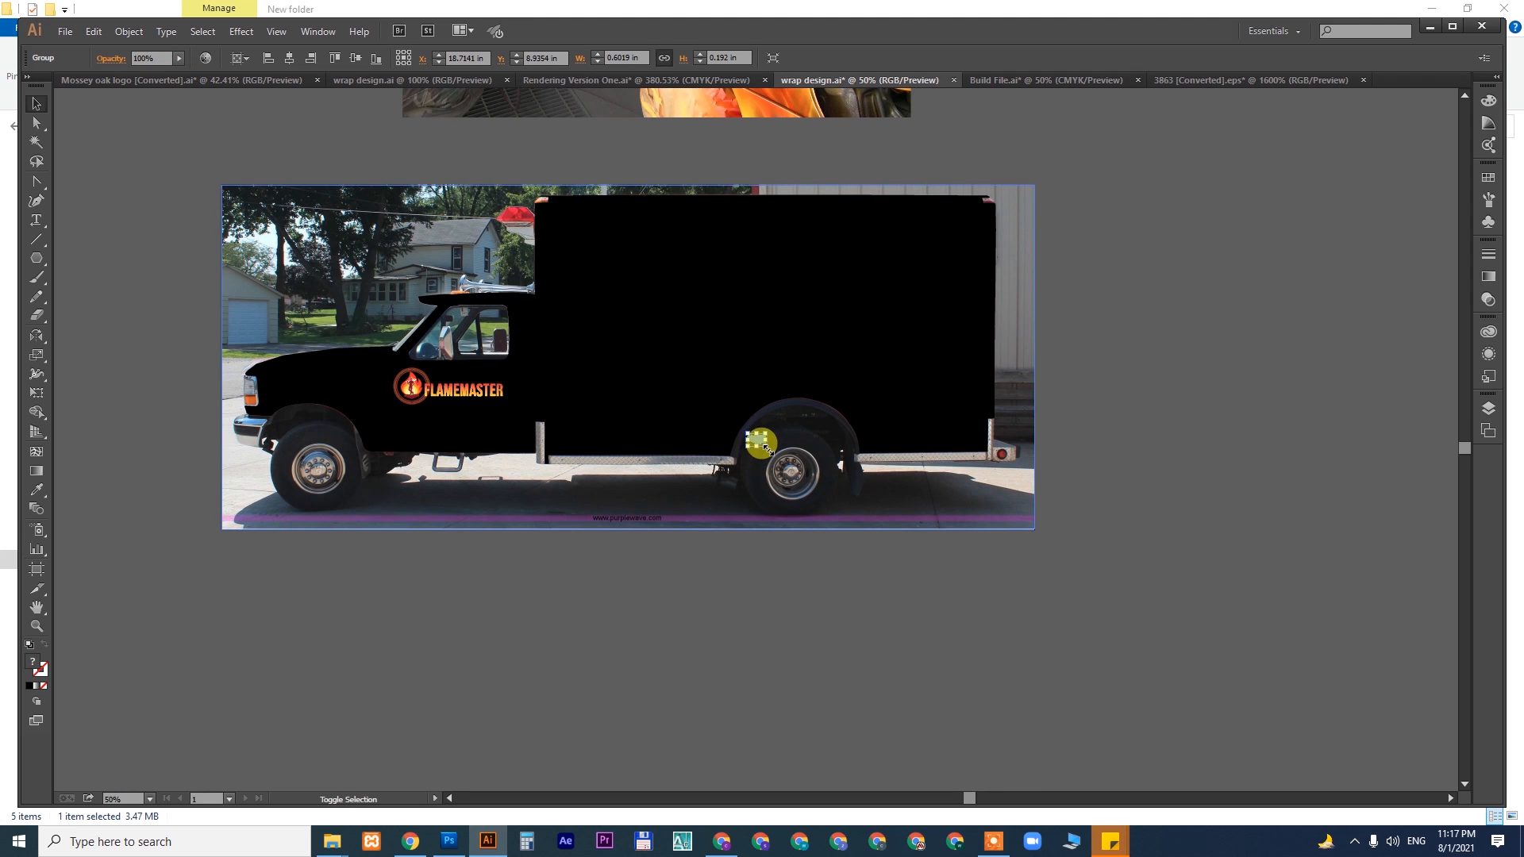
left_click_drag(767, 450, 1097, 584)
left_click(1137, 512)
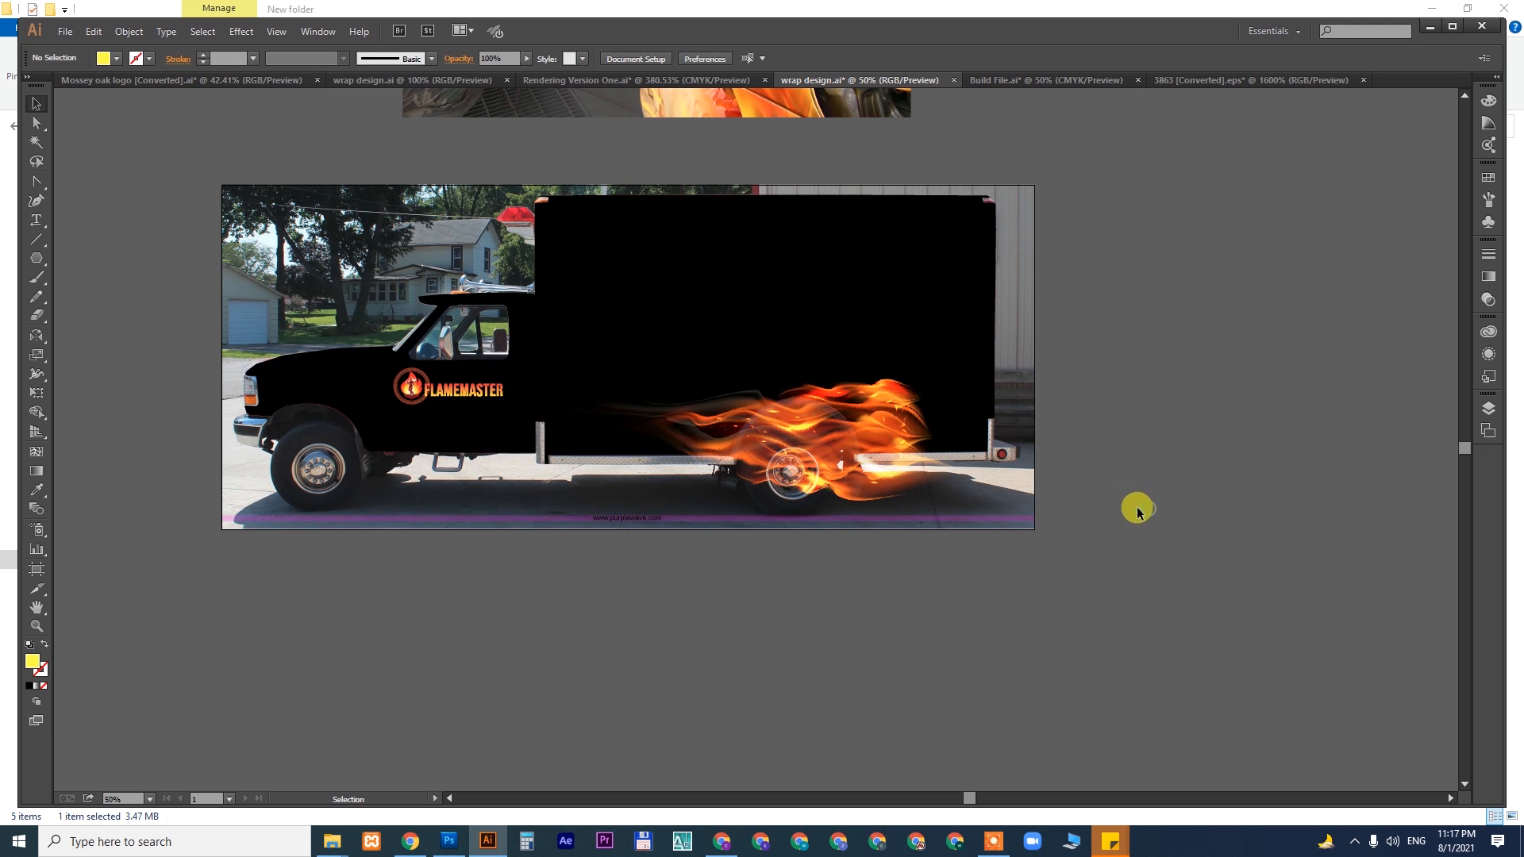
- Reflect the flame group across the vertical axis so the flames trail toward the truck's rear
left_click(797, 411)
right_click(828, 419)
mouse_move(963, 531)
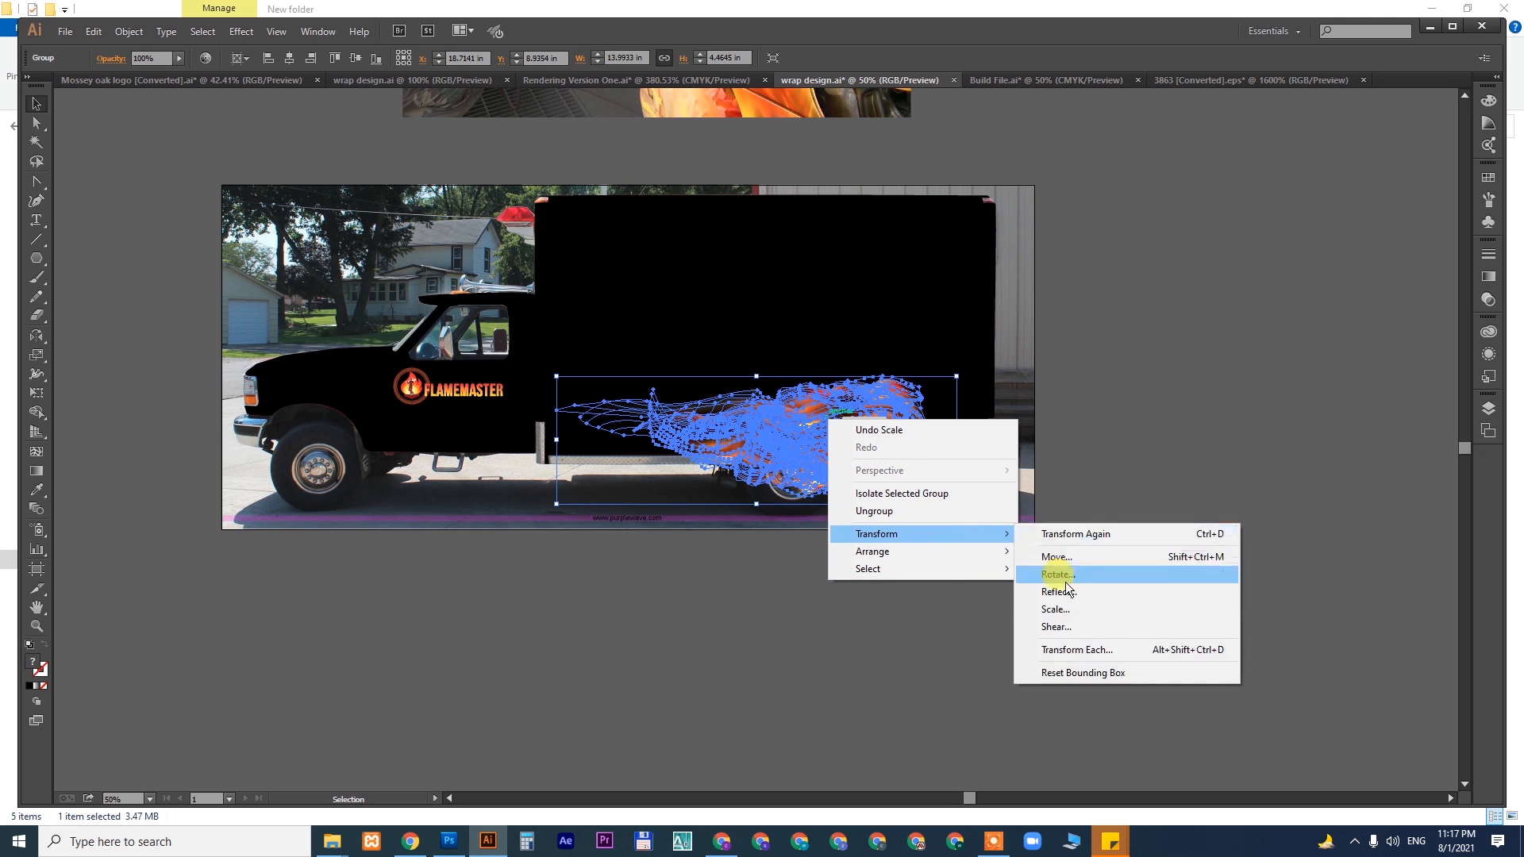
left_click(1063, 591)
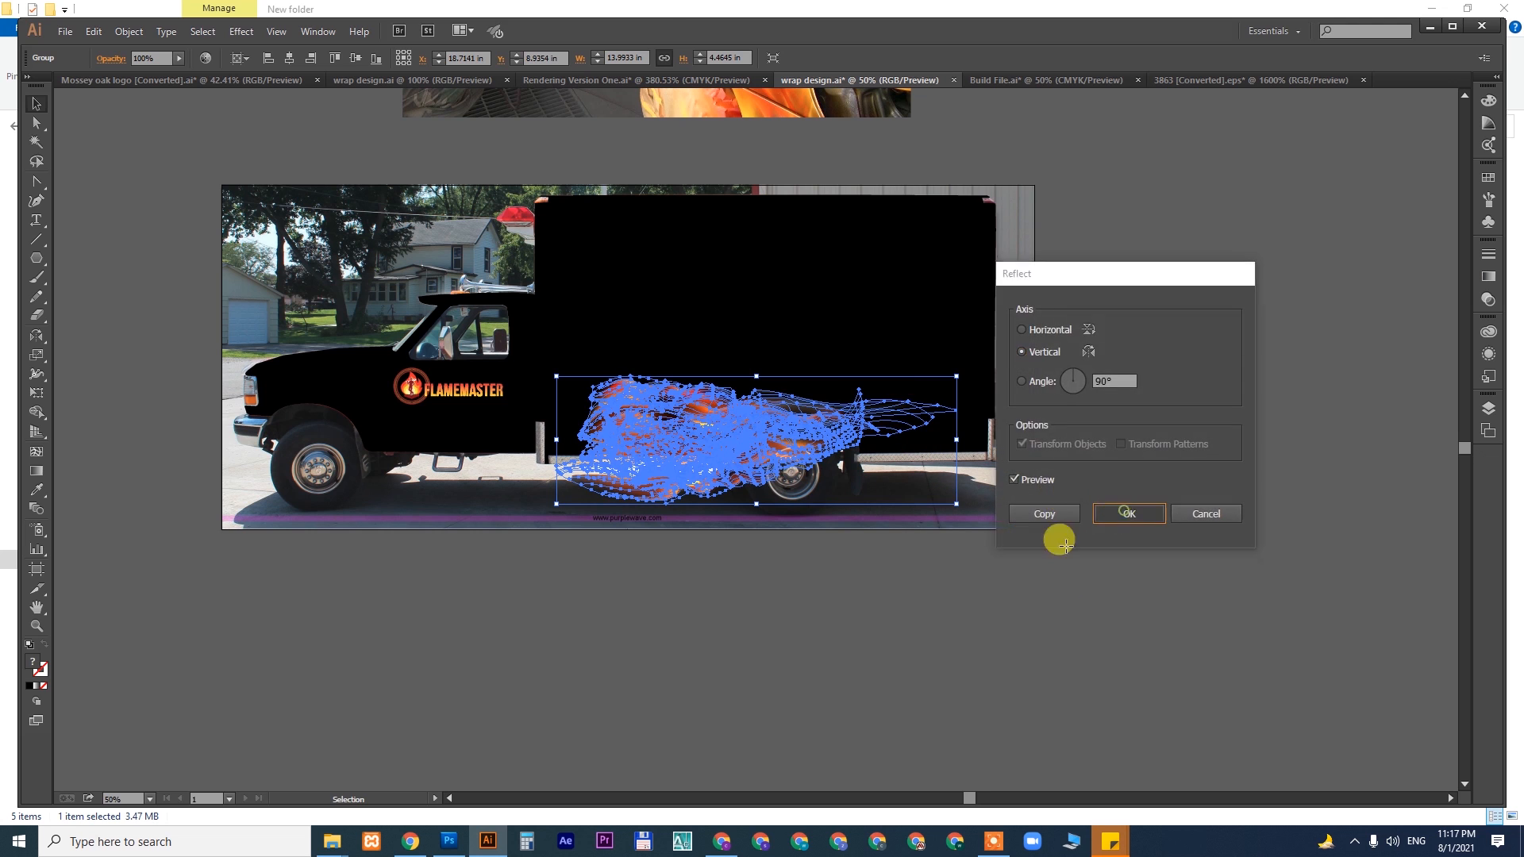
key("Return")
- Move the flames forward over the truck's front wheel and cab
left_click_drag(724, 432, 427, 429)
left_click(622, 615)
key("space")
left_click_drag(512, 579, 723, 591)
key("ctrl+space")
left_click_drag(364, 296, 895, 559)
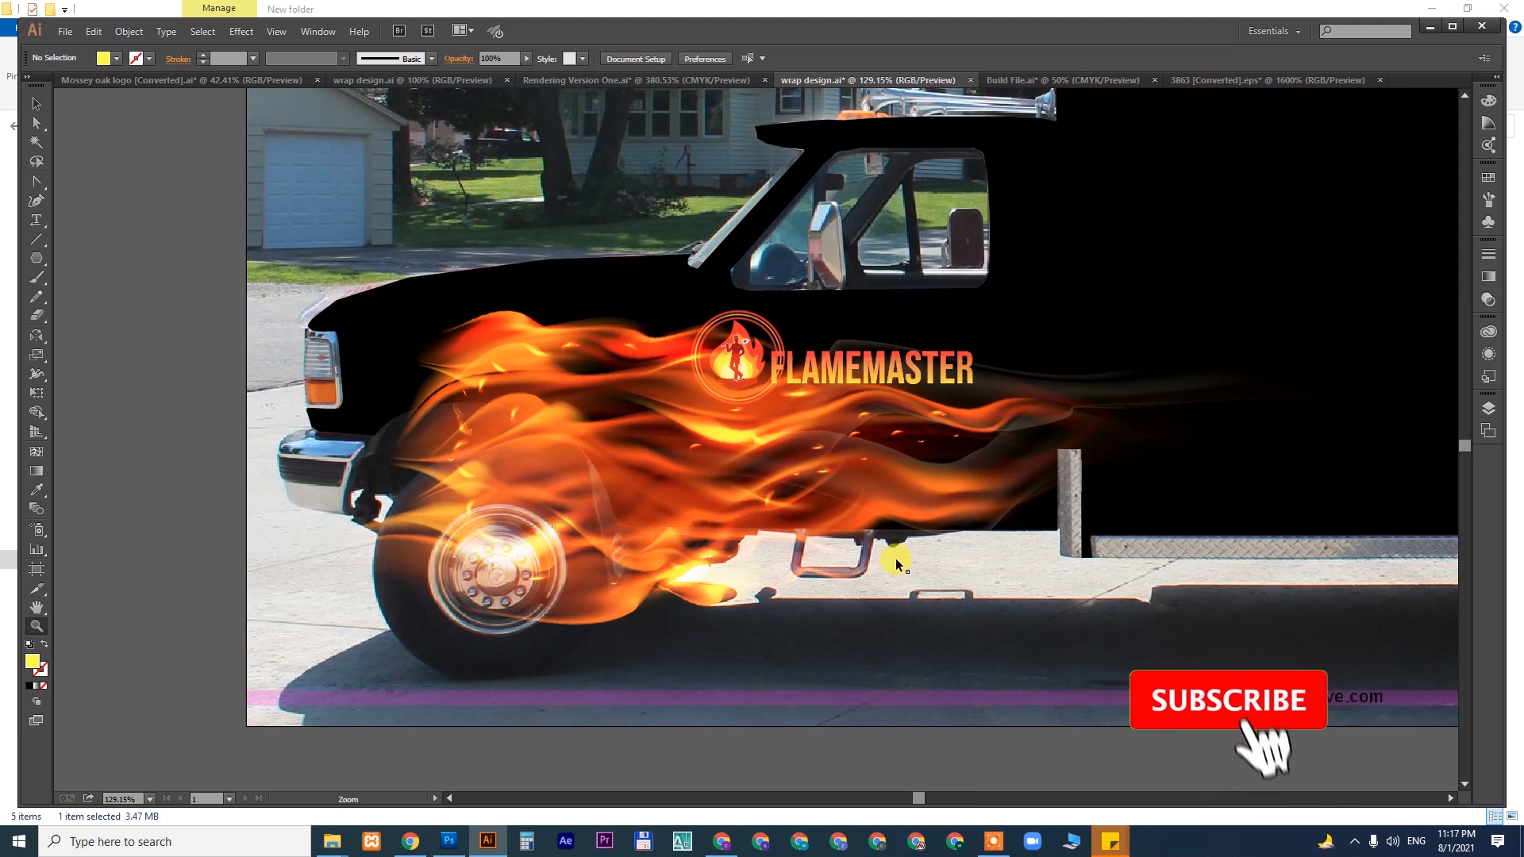
- Bring the black truck body shape to the front of the flames
left_click(814, 472)
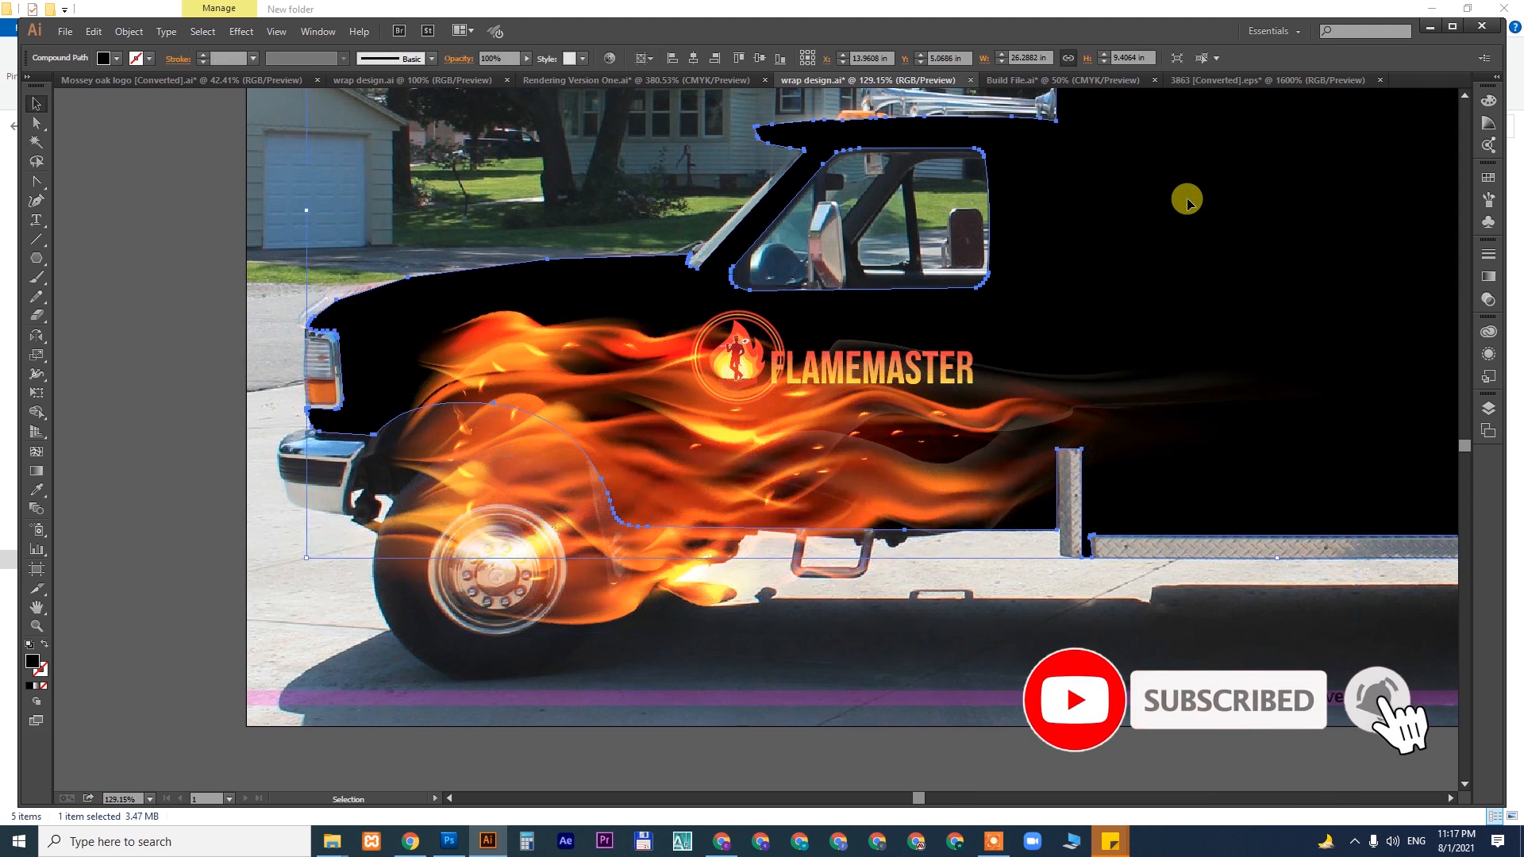
left_click(1187, 200)
key("ctrl+shift+bracketright")
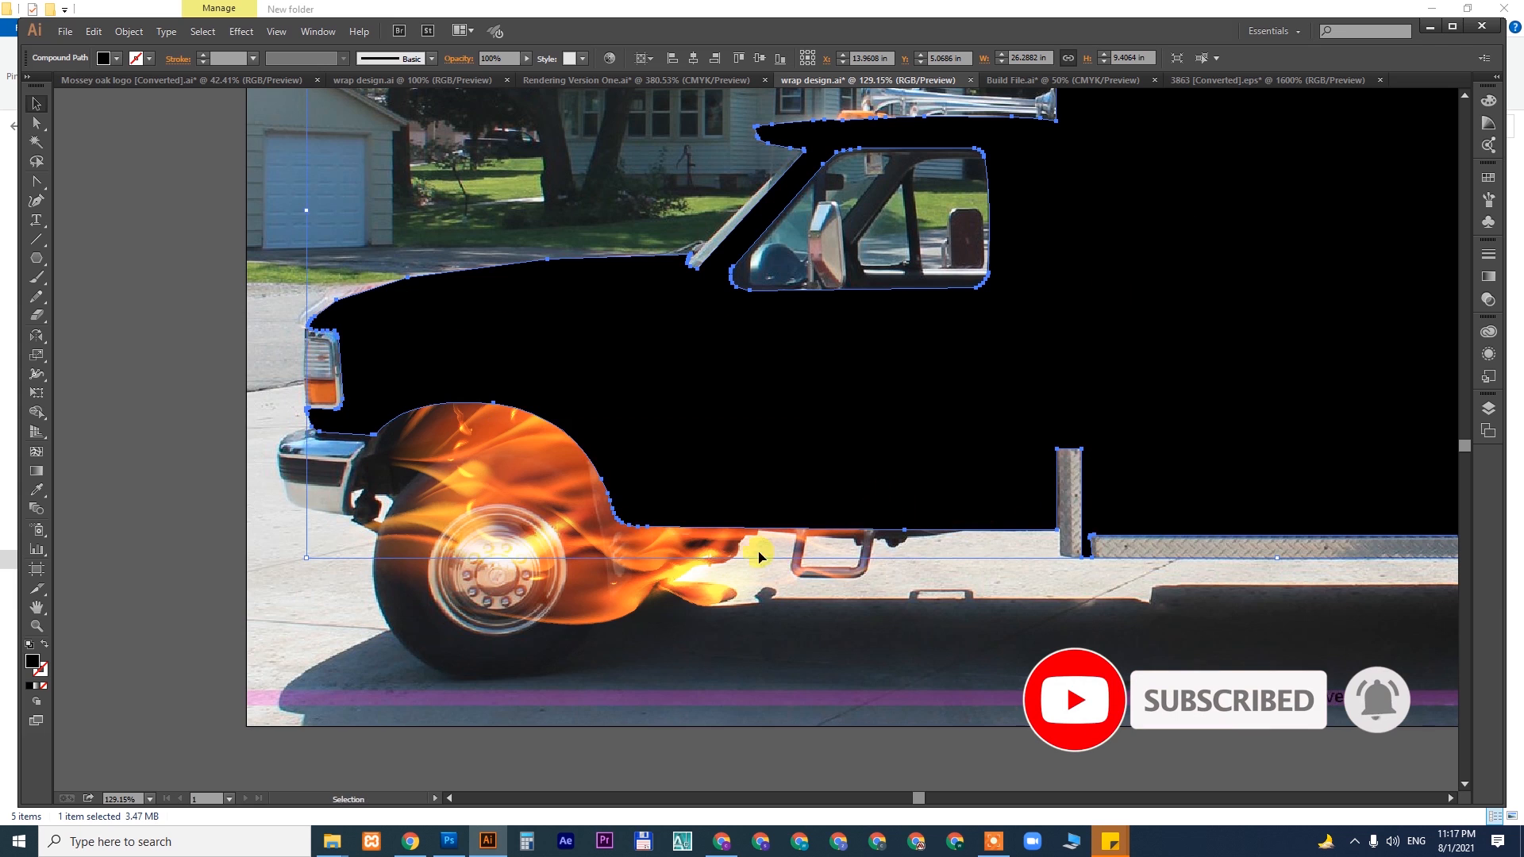
- Make a clipping mask from the truck body shape and the flame group
left_click(641, 588, "shift")
right_click(642, 591)
left_click(712, 680)
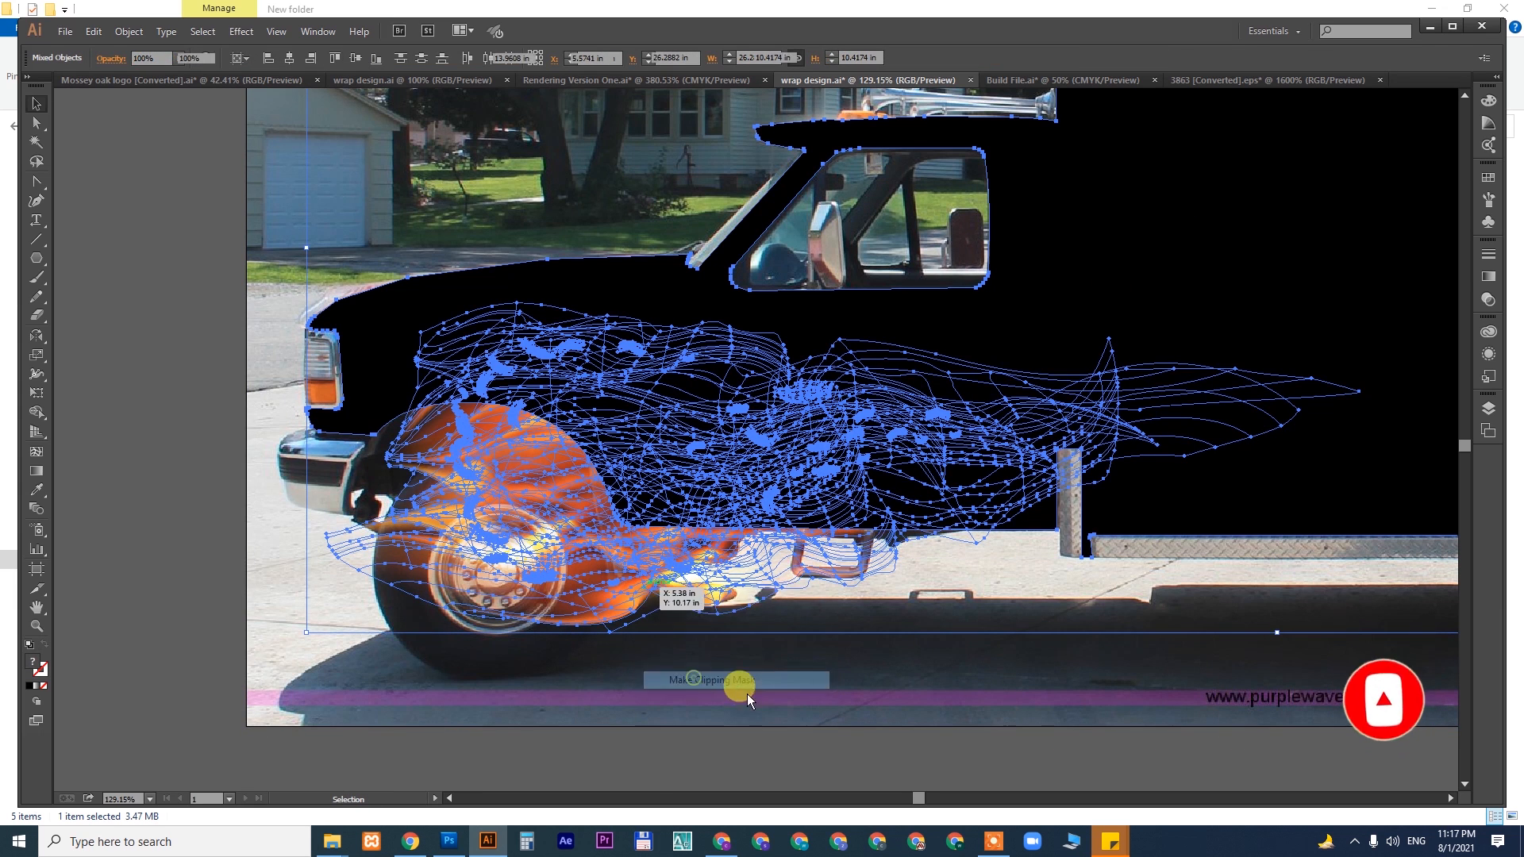
key("a")
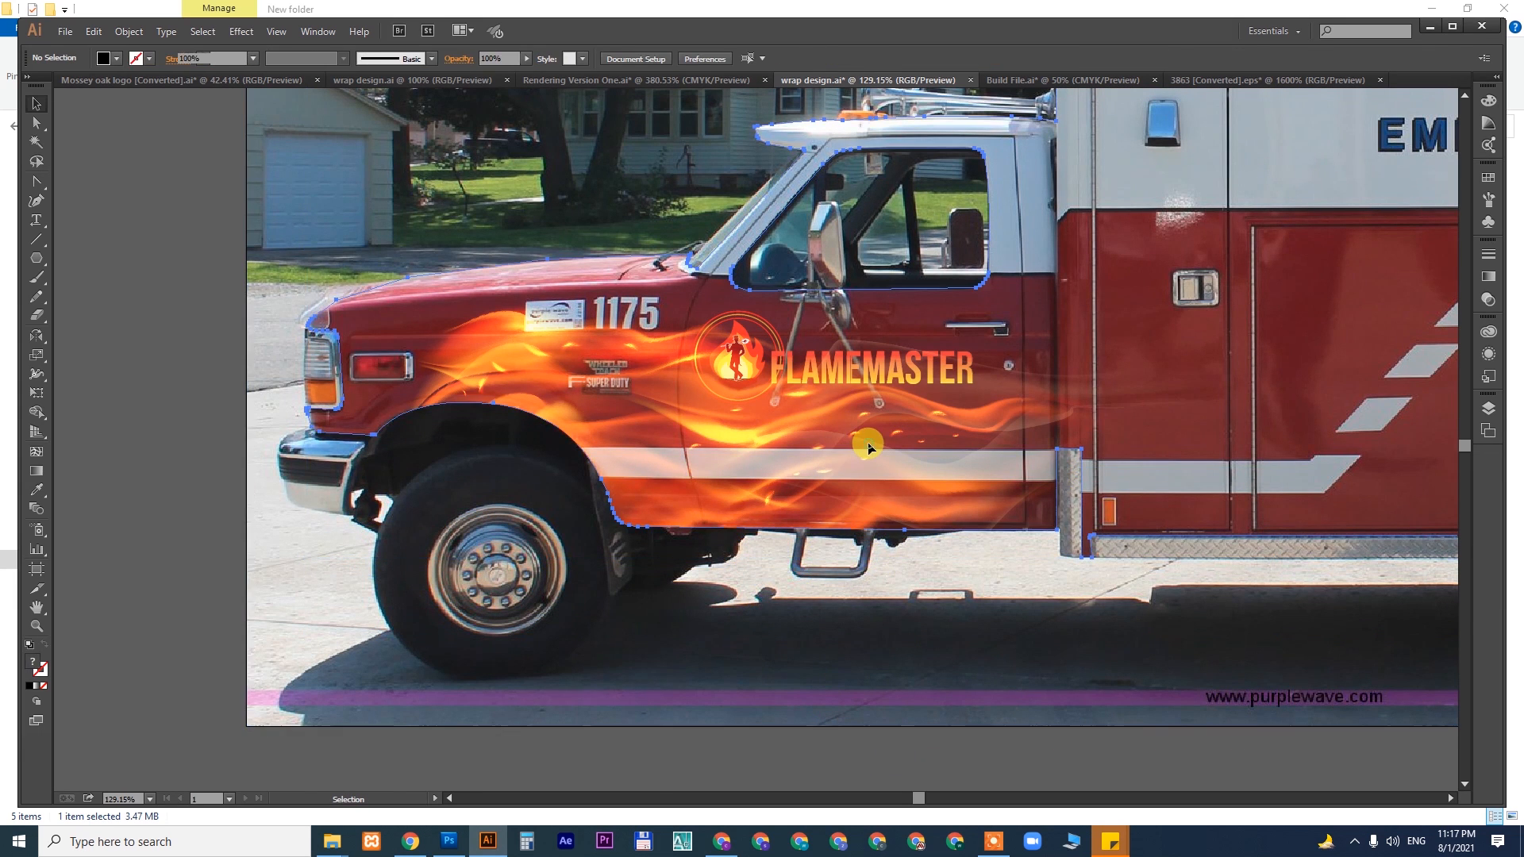
- Isolate the clip group on the truck and select the flame group inside it
key("ctrl+minus")
key("ctrl+minus")
key("ctrl+minus")
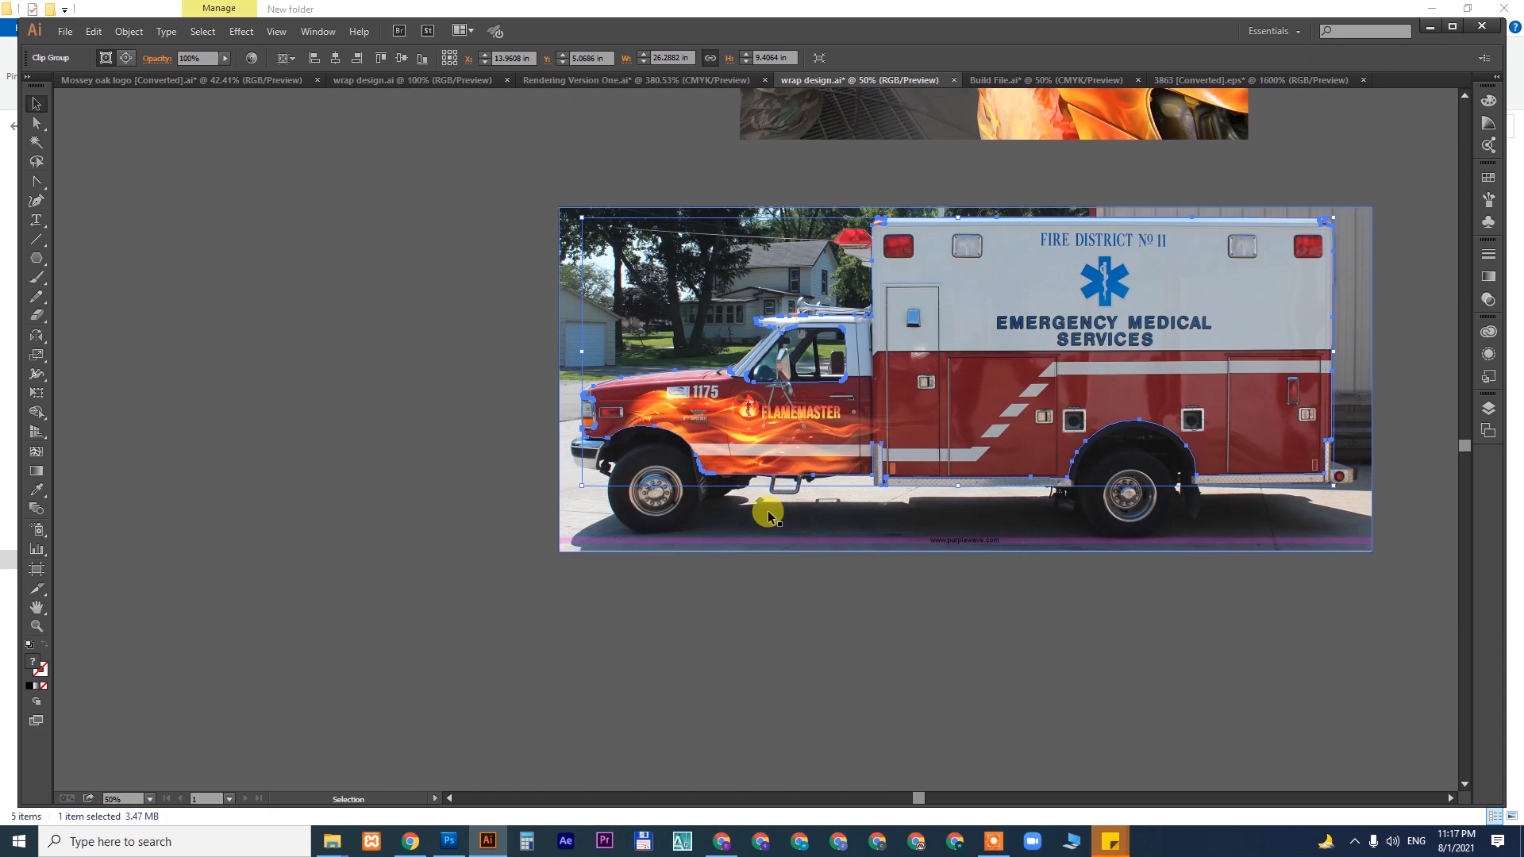
key("v")
double_click(763, 444)
double_click(763, 443)
left_click(760, 435)
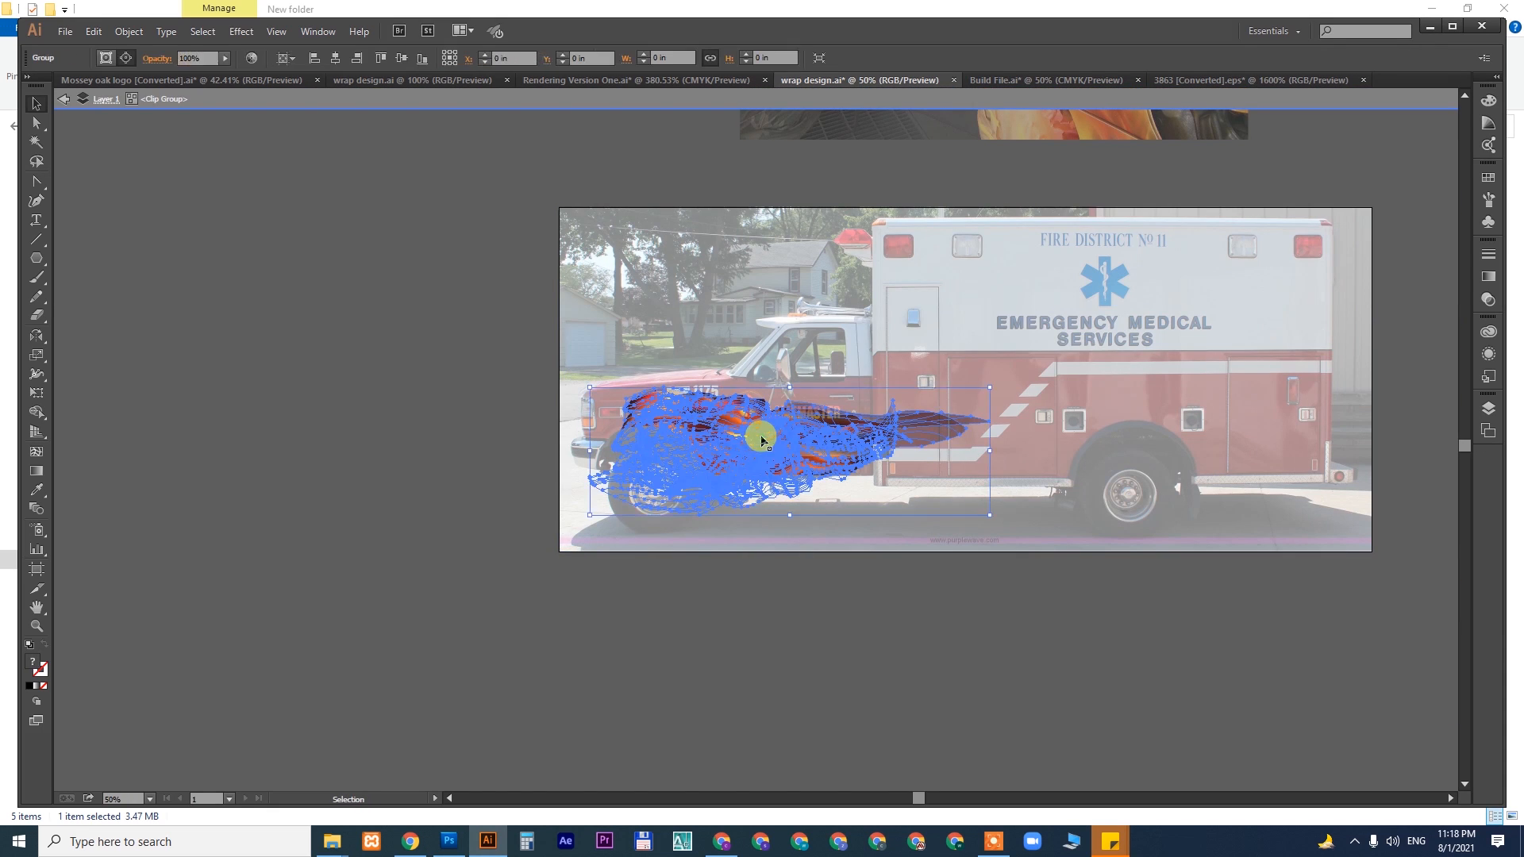
- Draw a rectangle about 29.5 by 12.6 in over the whole truck inside the clip group and fill it black
key("n")
key("m")
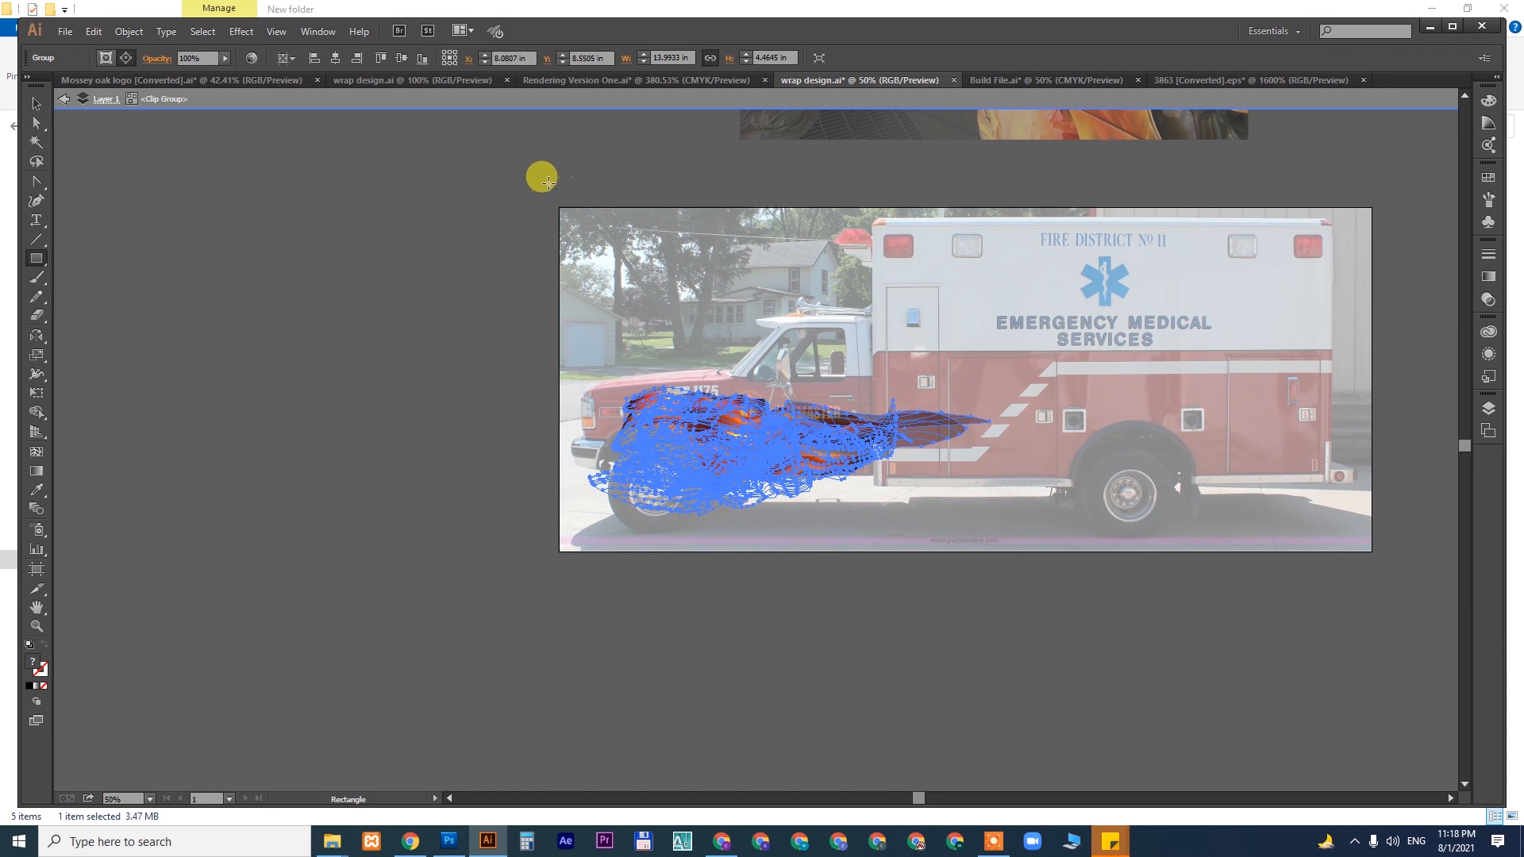
mouse_move(548, 183)
left_mouse_down()
mouse_move(1364, 561)
mouse_move(1389, 543)
left_mouse_up()
key("v")
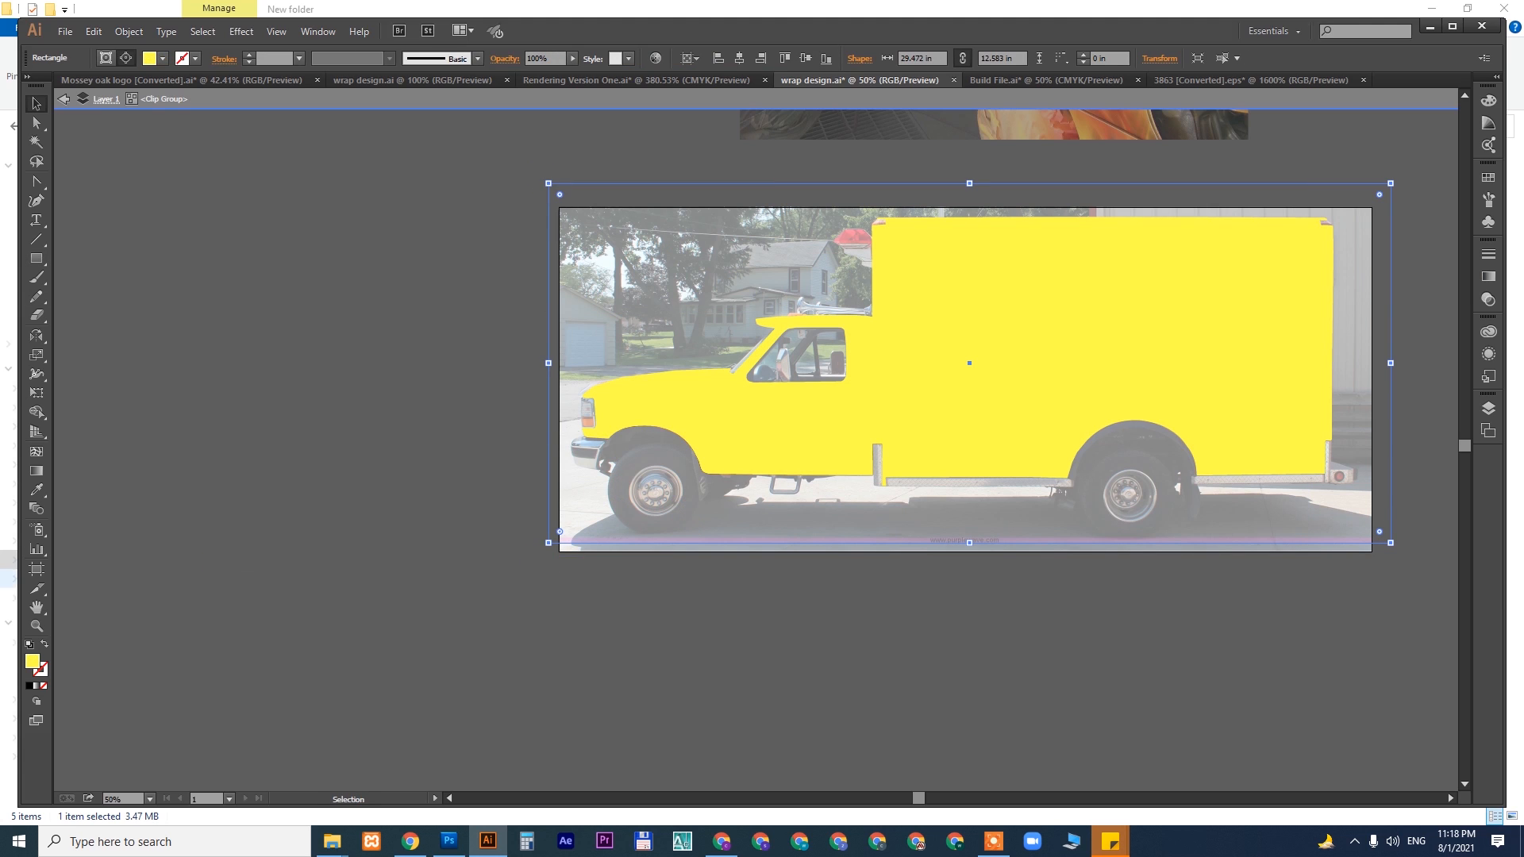
left_click(29, 685)
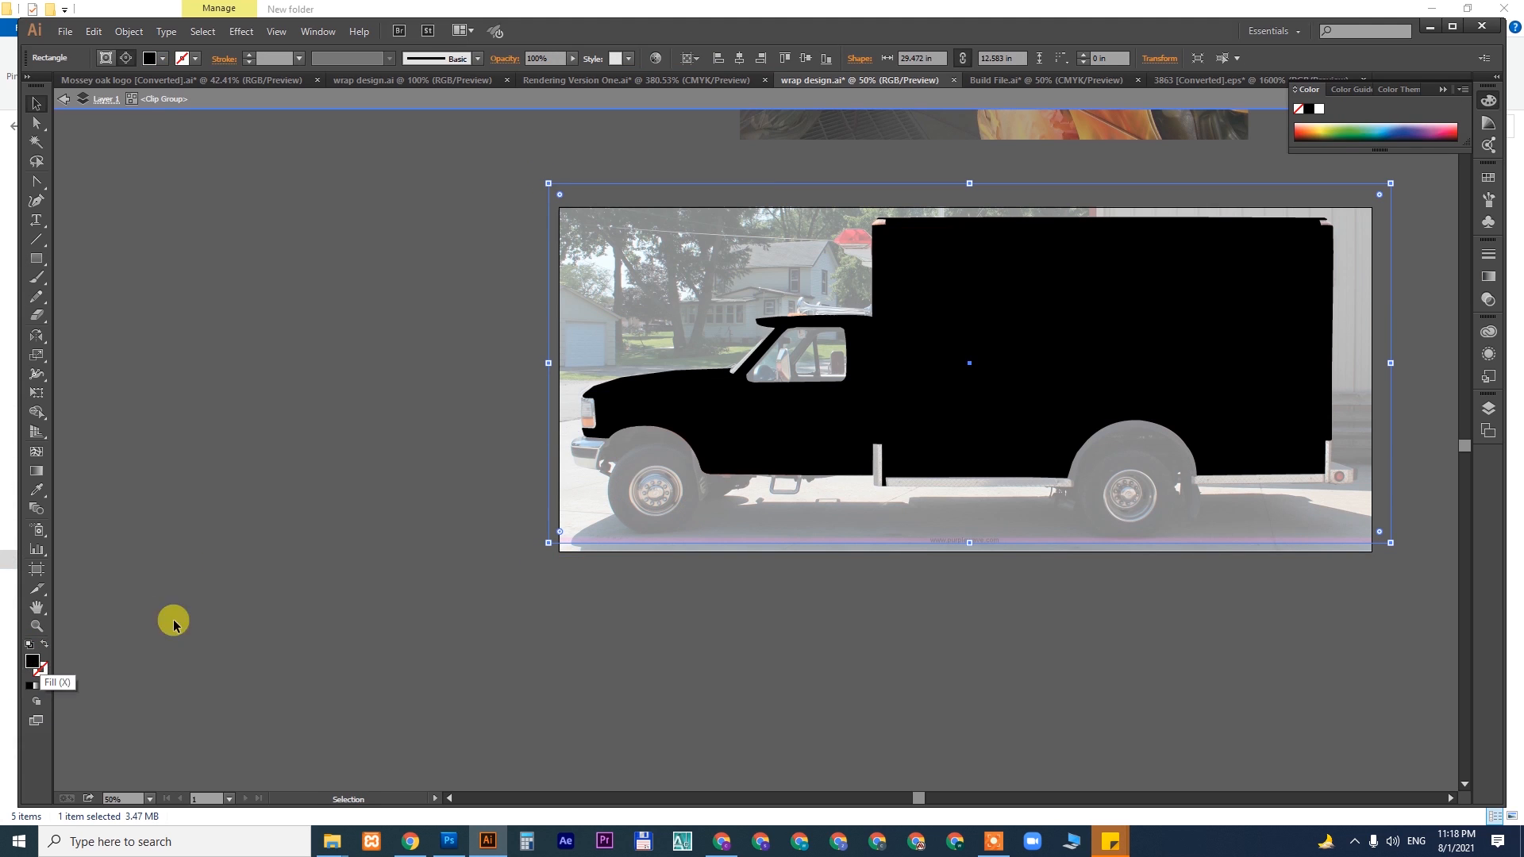
- Send the black rectangle behind the flame group inside the clip group
key("a")
key("v")
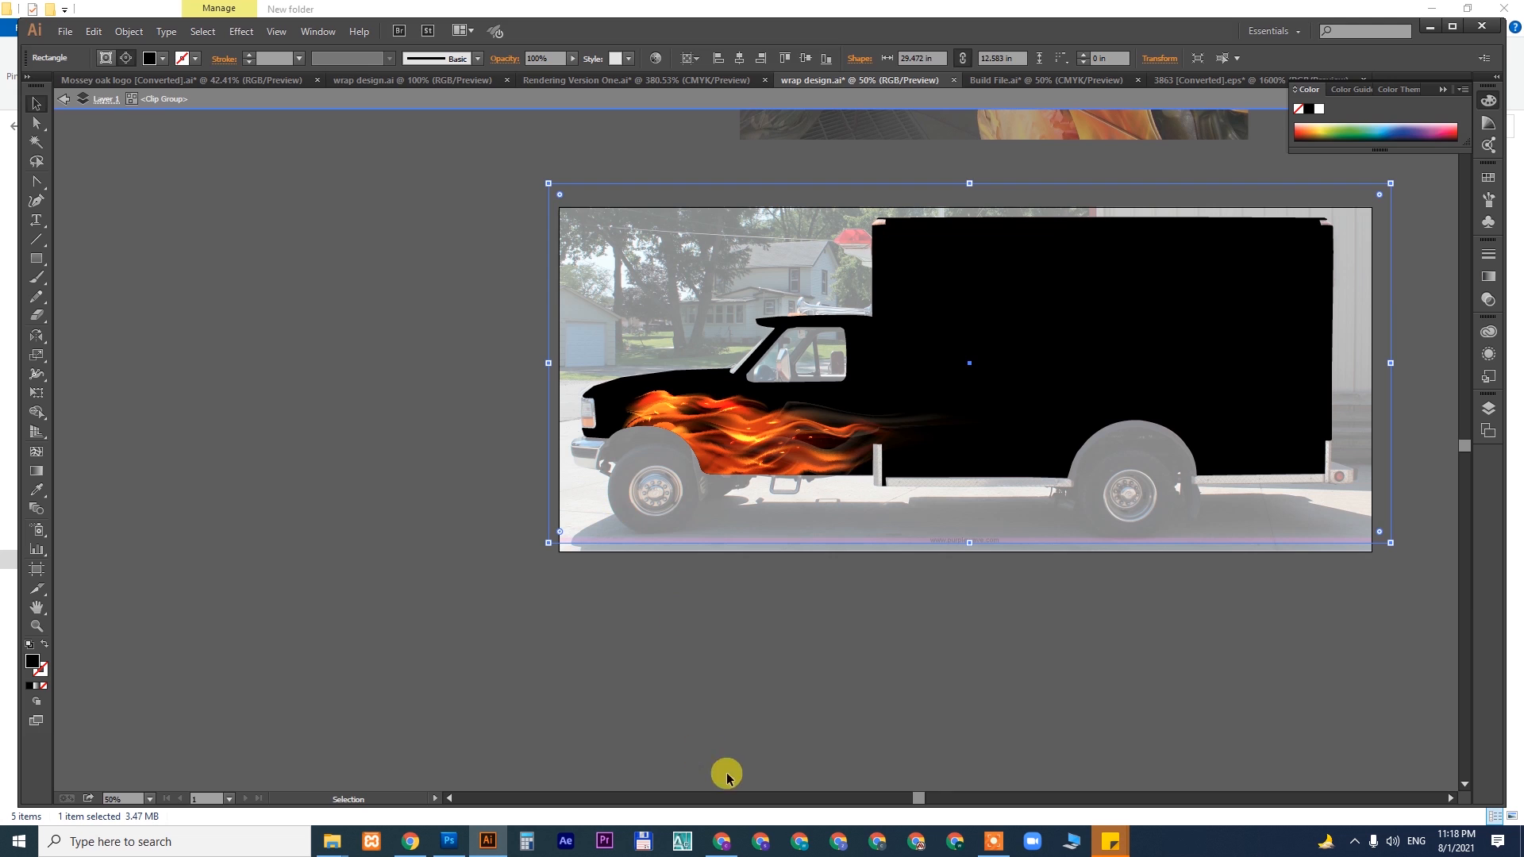
left_click(835, 679)
- In outline view, scale the clipped flame group to about 11.7 by 3.7 in and move it forward over the truck's front end
key("ctrl+space")
left_click_drag(510, 324, 1100, 615)
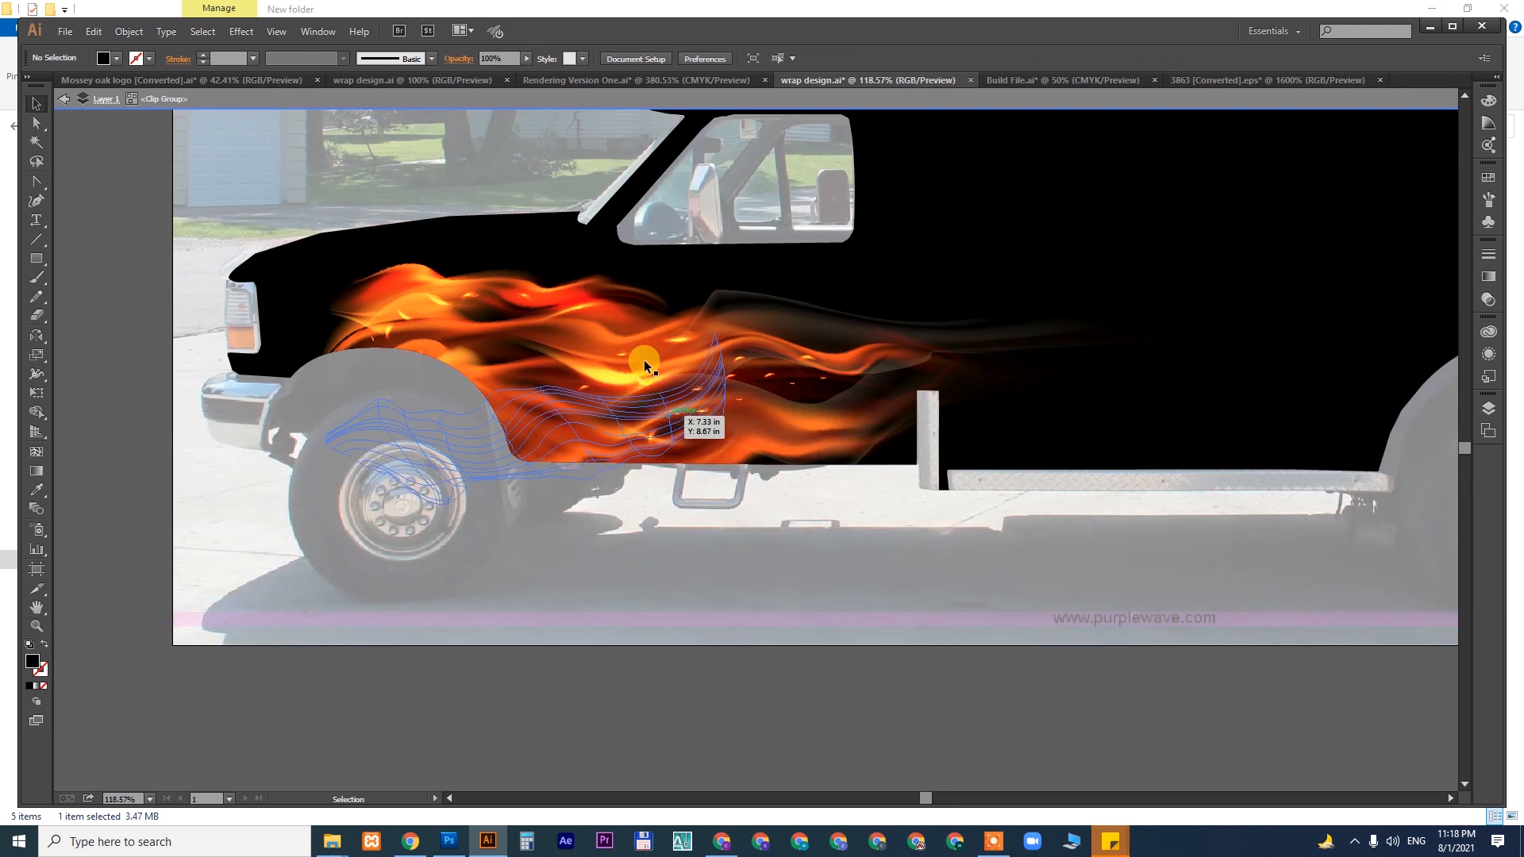
left_click_drag(644, 365, 727, 411)
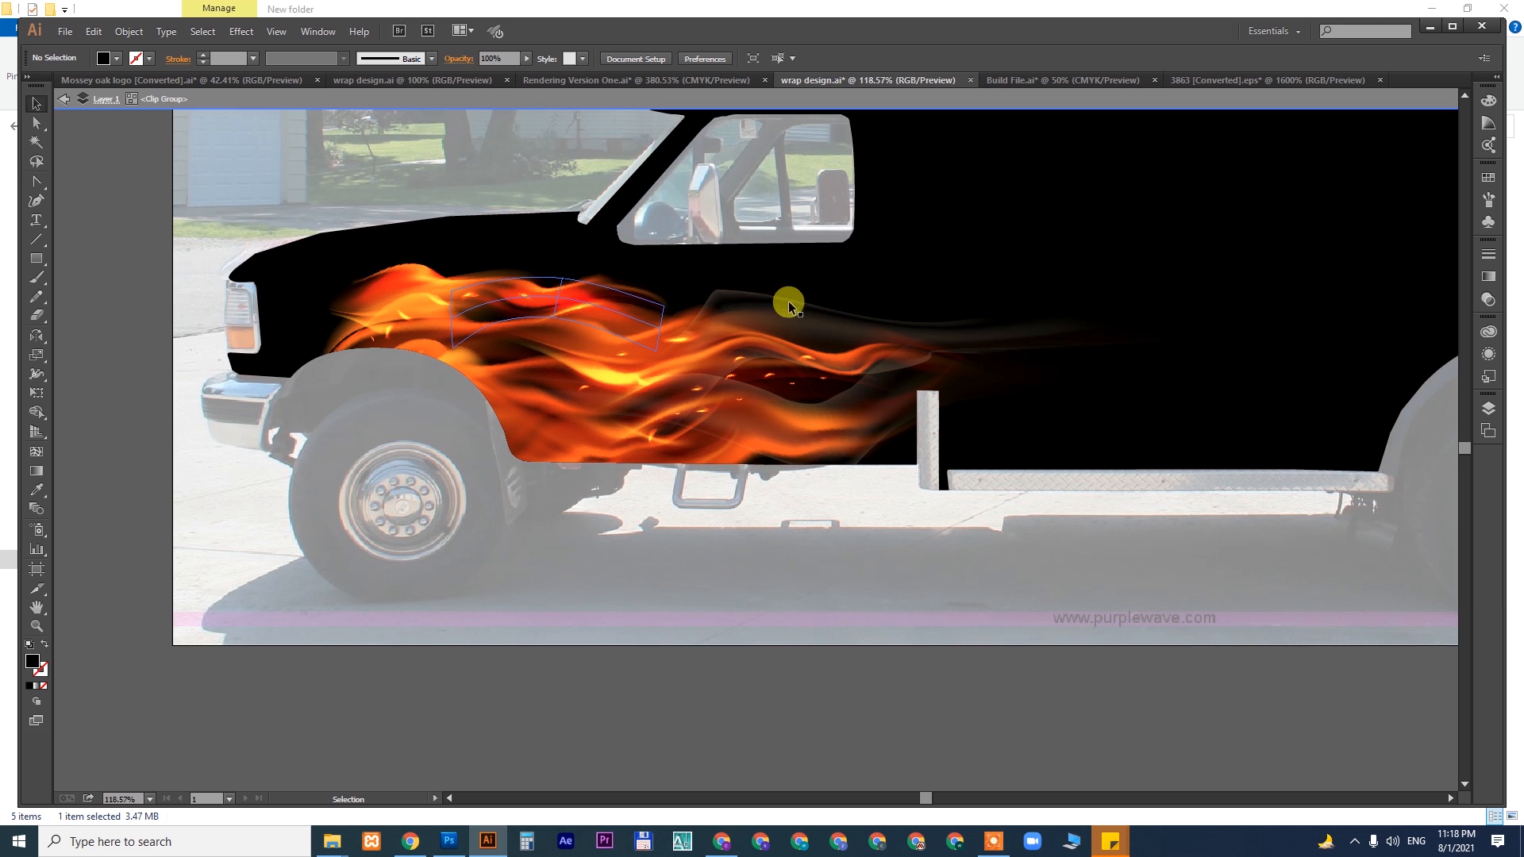
double_click(773, 432)
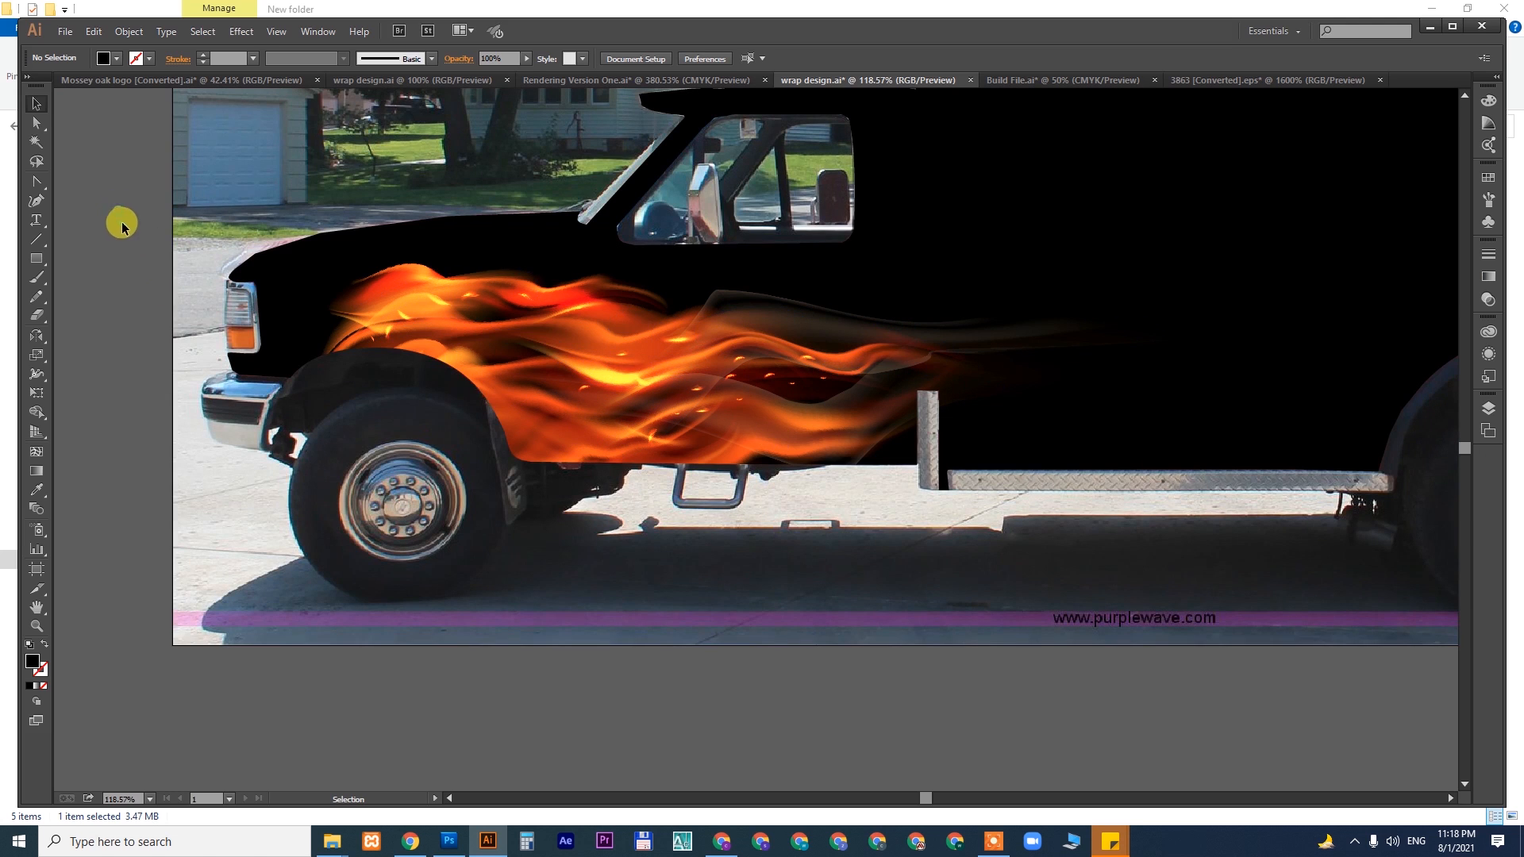
double_click(569, 331)
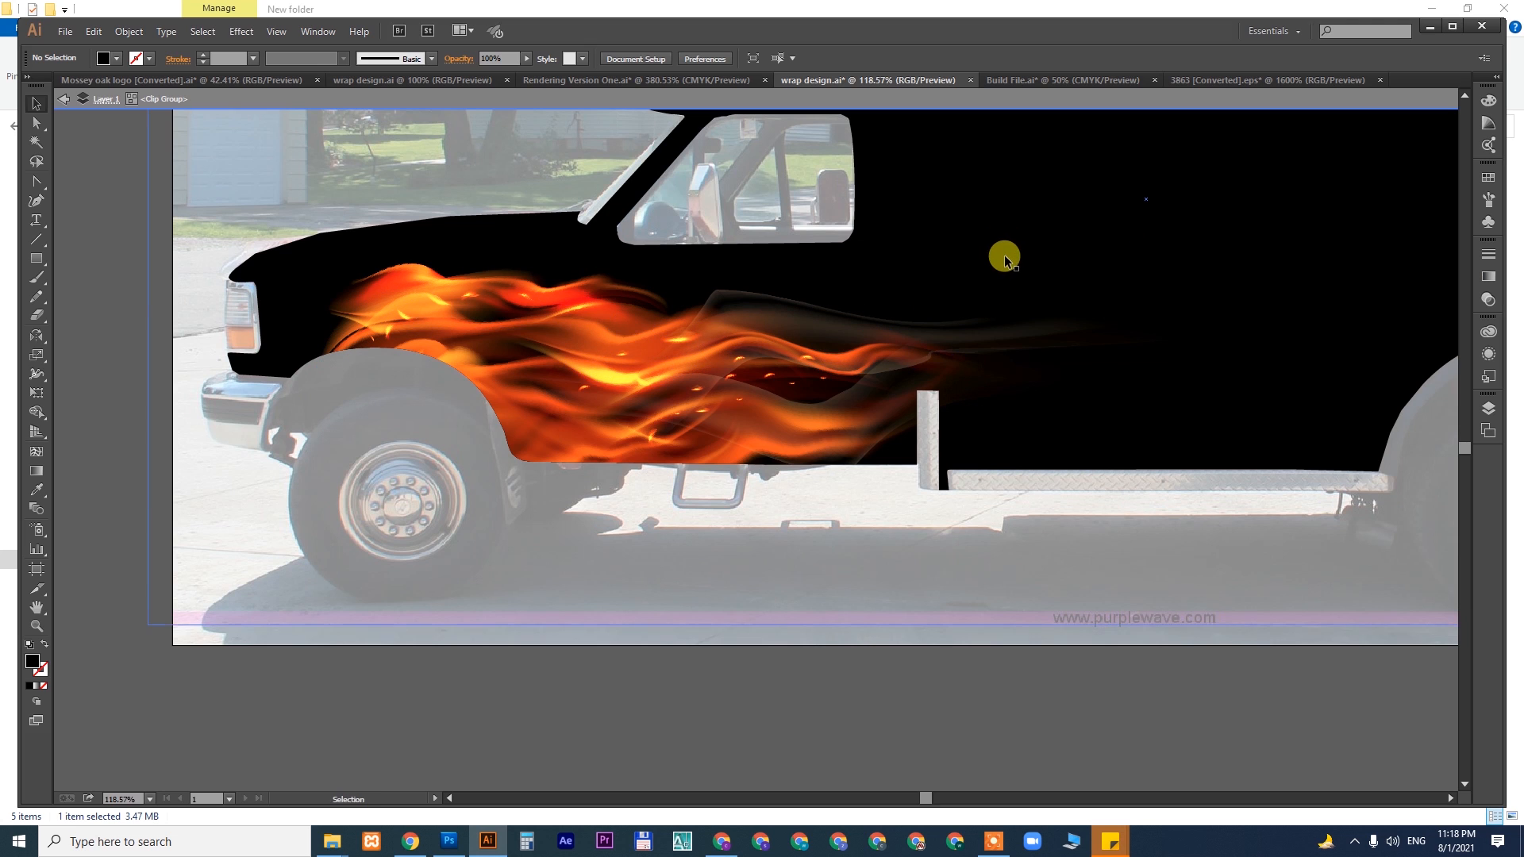
left_click_drag(730, 355, 678, 342)
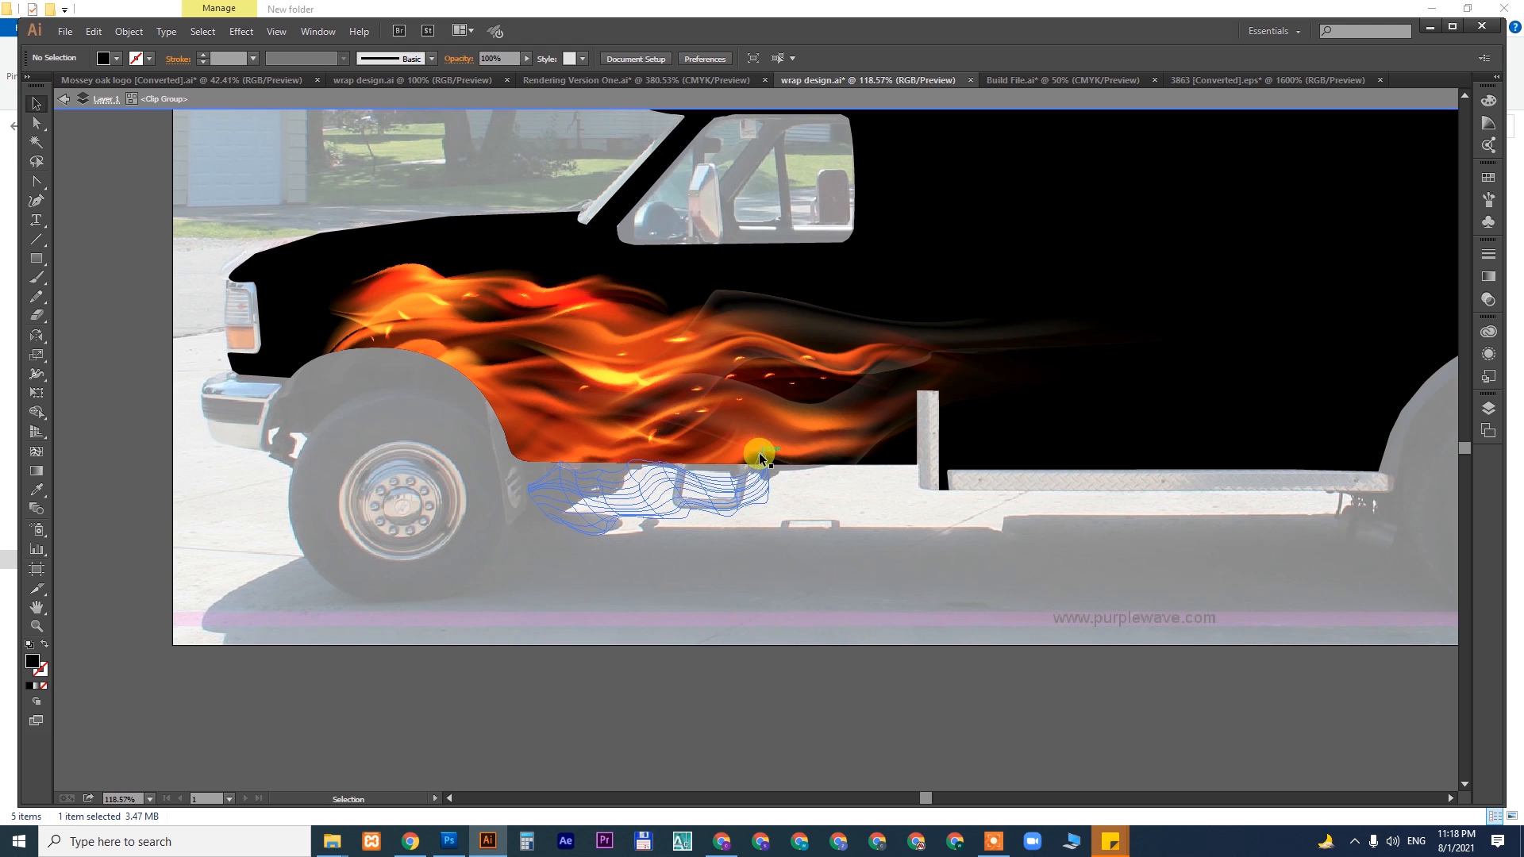
key("ctrl+y")
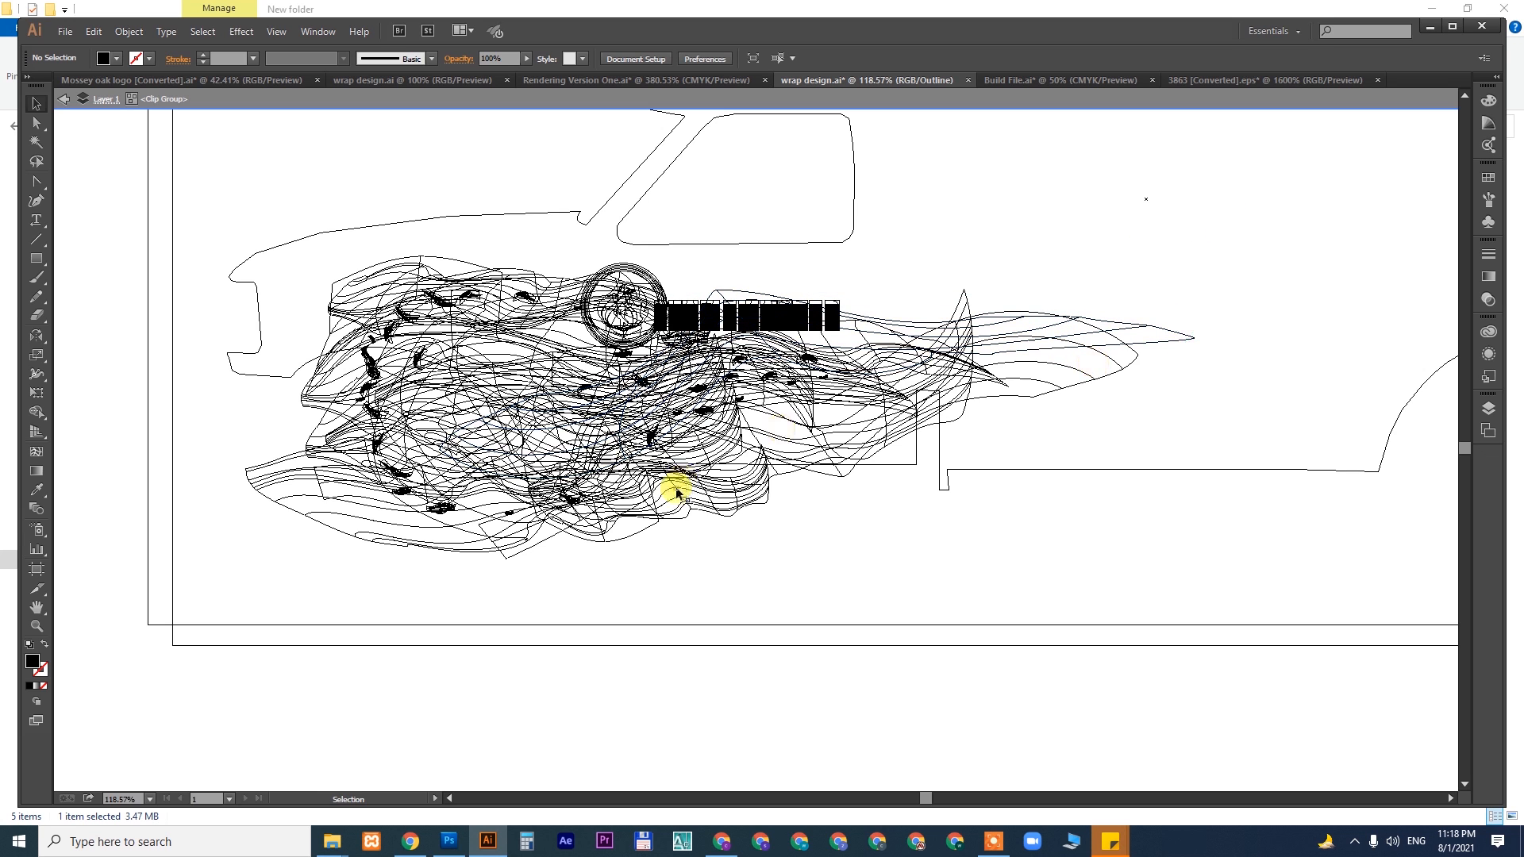
left_click(391, 534)
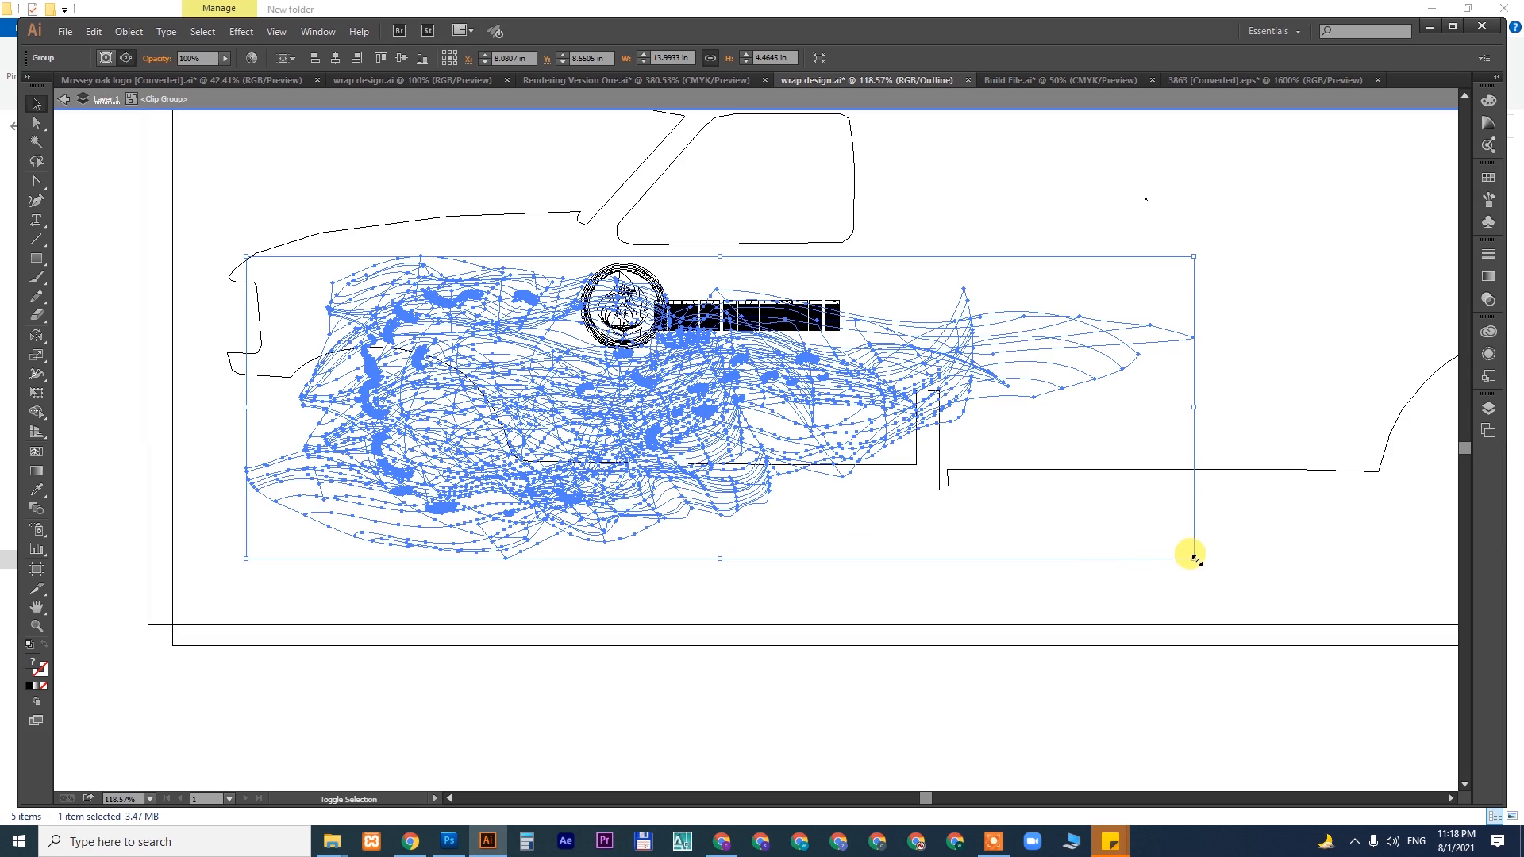
left_click_drag(1196, 560, 1042, 510)
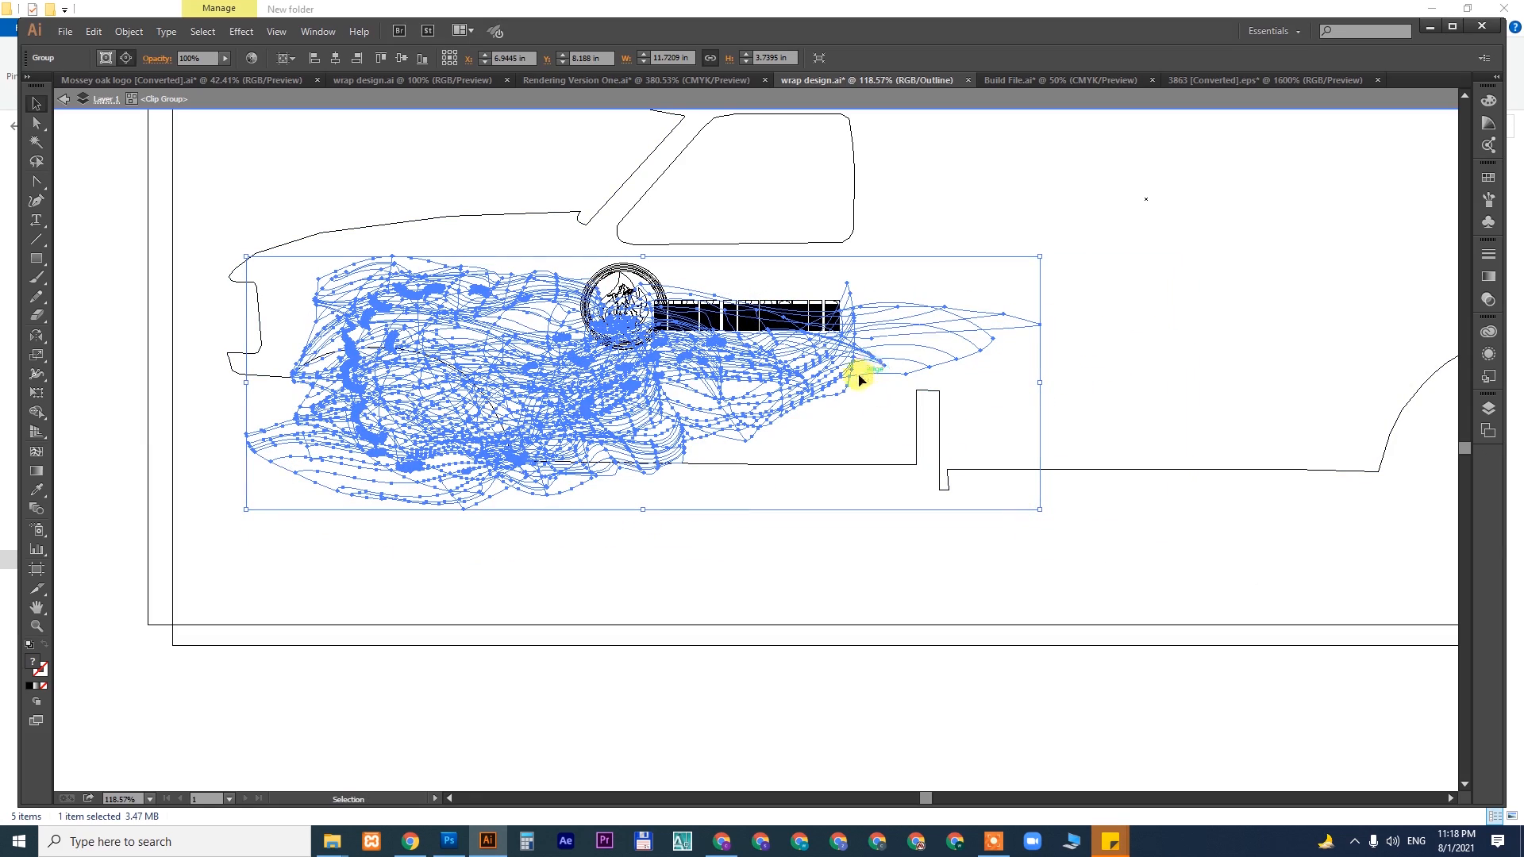
left_click_drag(849, 380, 765, 388)
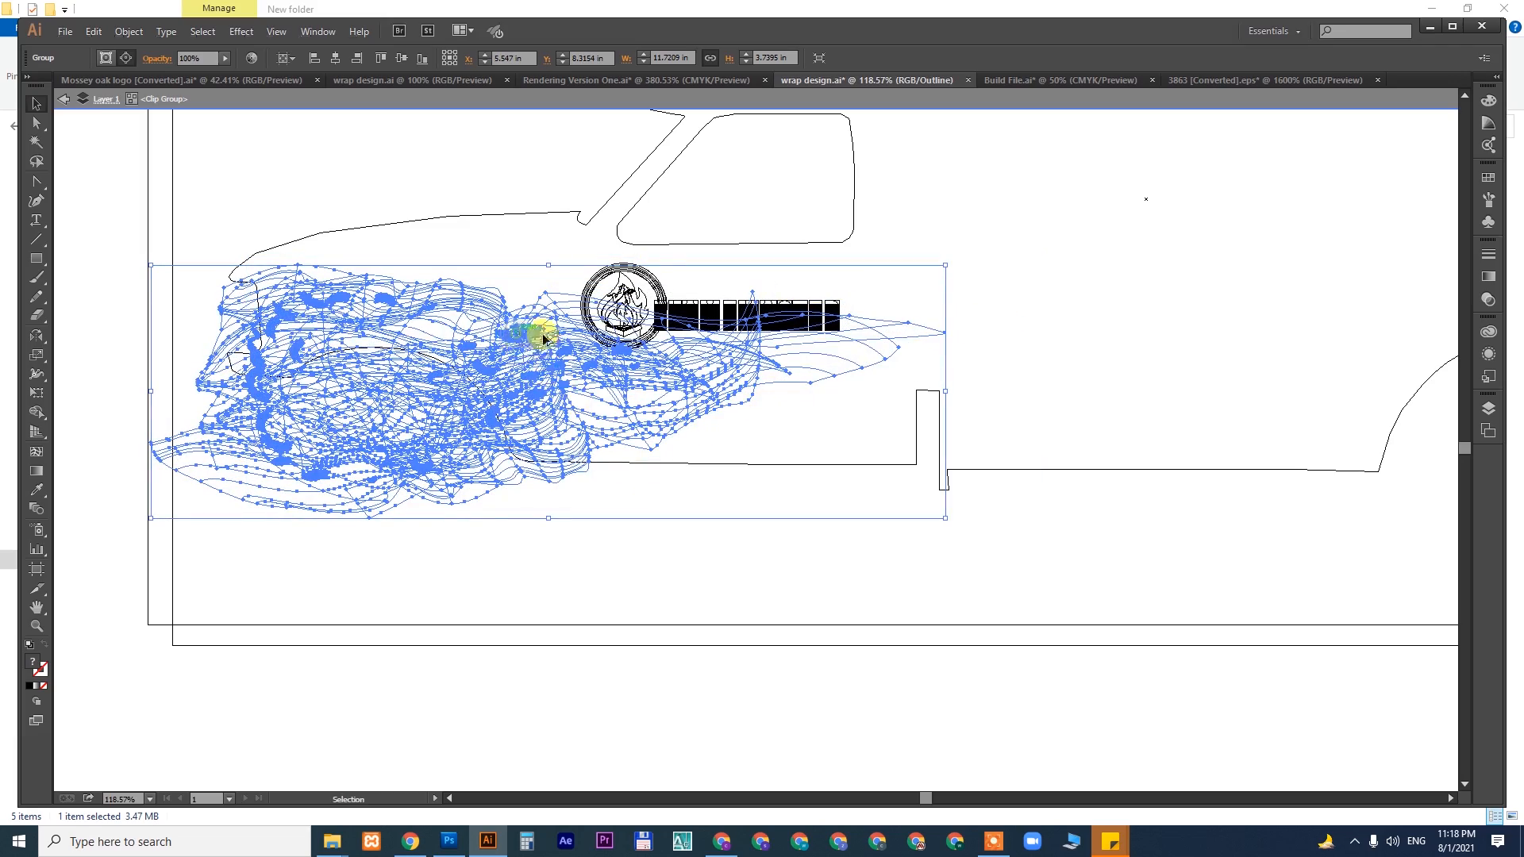
- Duplicate the flame group lower and further back below the cab door, leave isolation mode and return to preview
left_click_drag(543, 338, 806, 425)
left_click_drag(799, 426, 798, 422)
left_click(1179, 691)
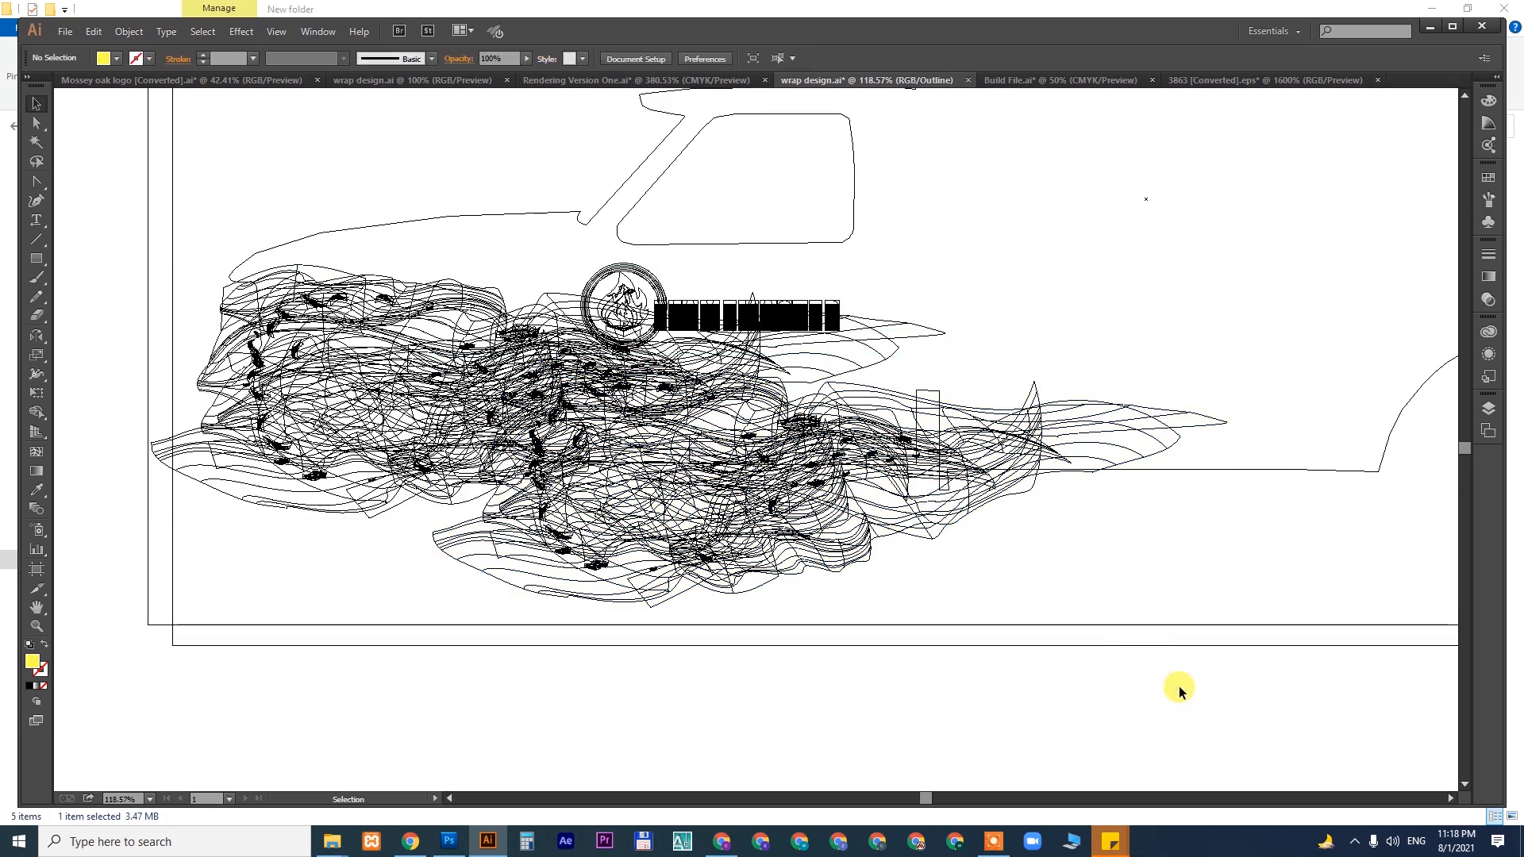
key("ctrl+y")
left_click(1194, 673)
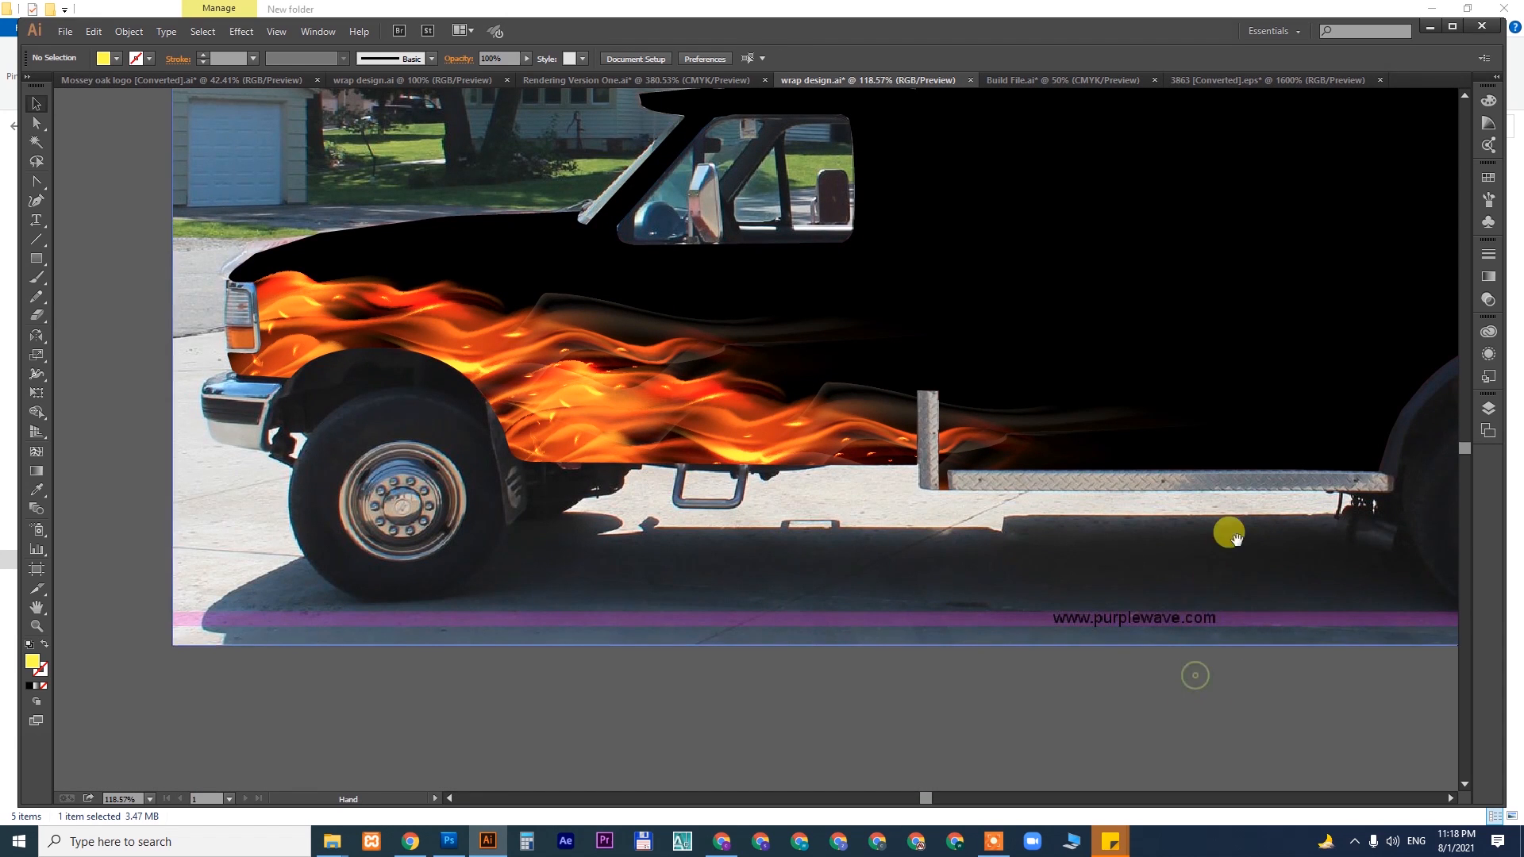
- Isolate the clip group and scale both flame groups together to about 21.2 by 6.7 in along the truck's lower side
left_click_drag(1241, 538, 963, 625)
key("ctrl+minus")
key("ctrl+minus")
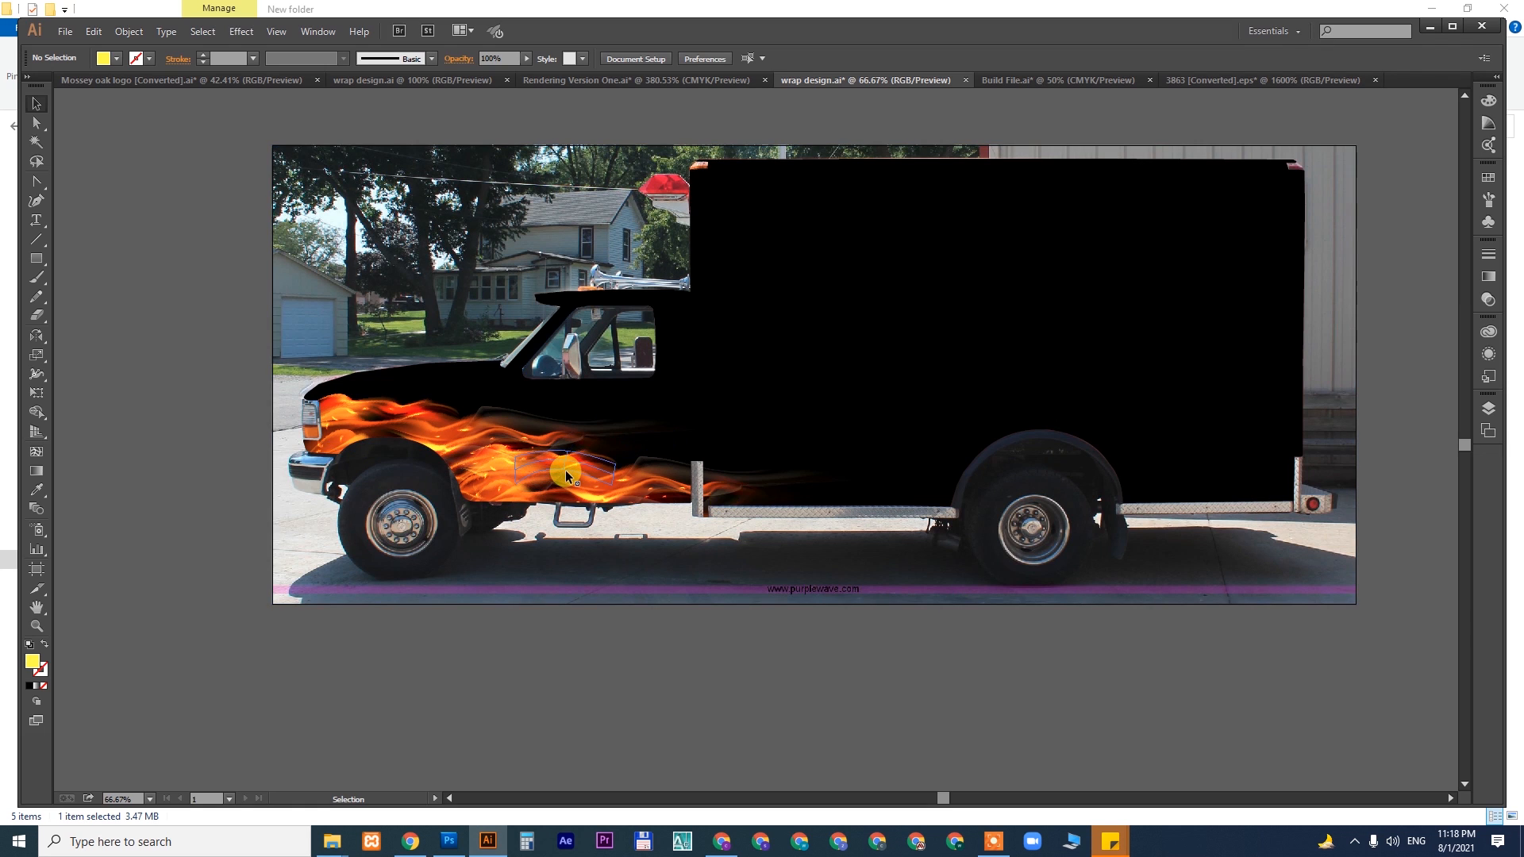
double_click(566, 471)
left_click(570, 472)
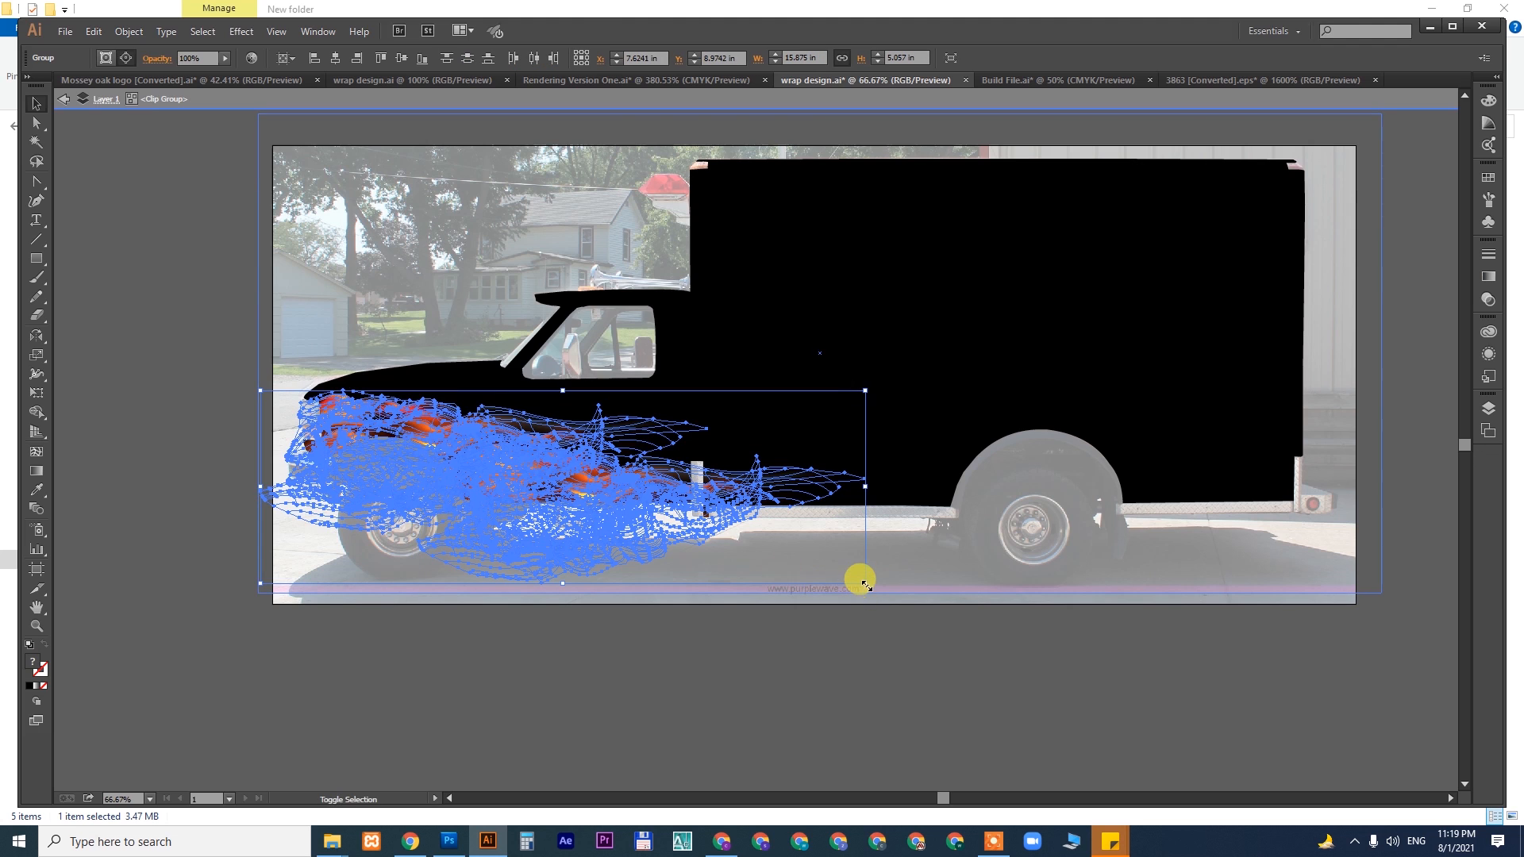
left_click_drag(865, 584, 701, 544)
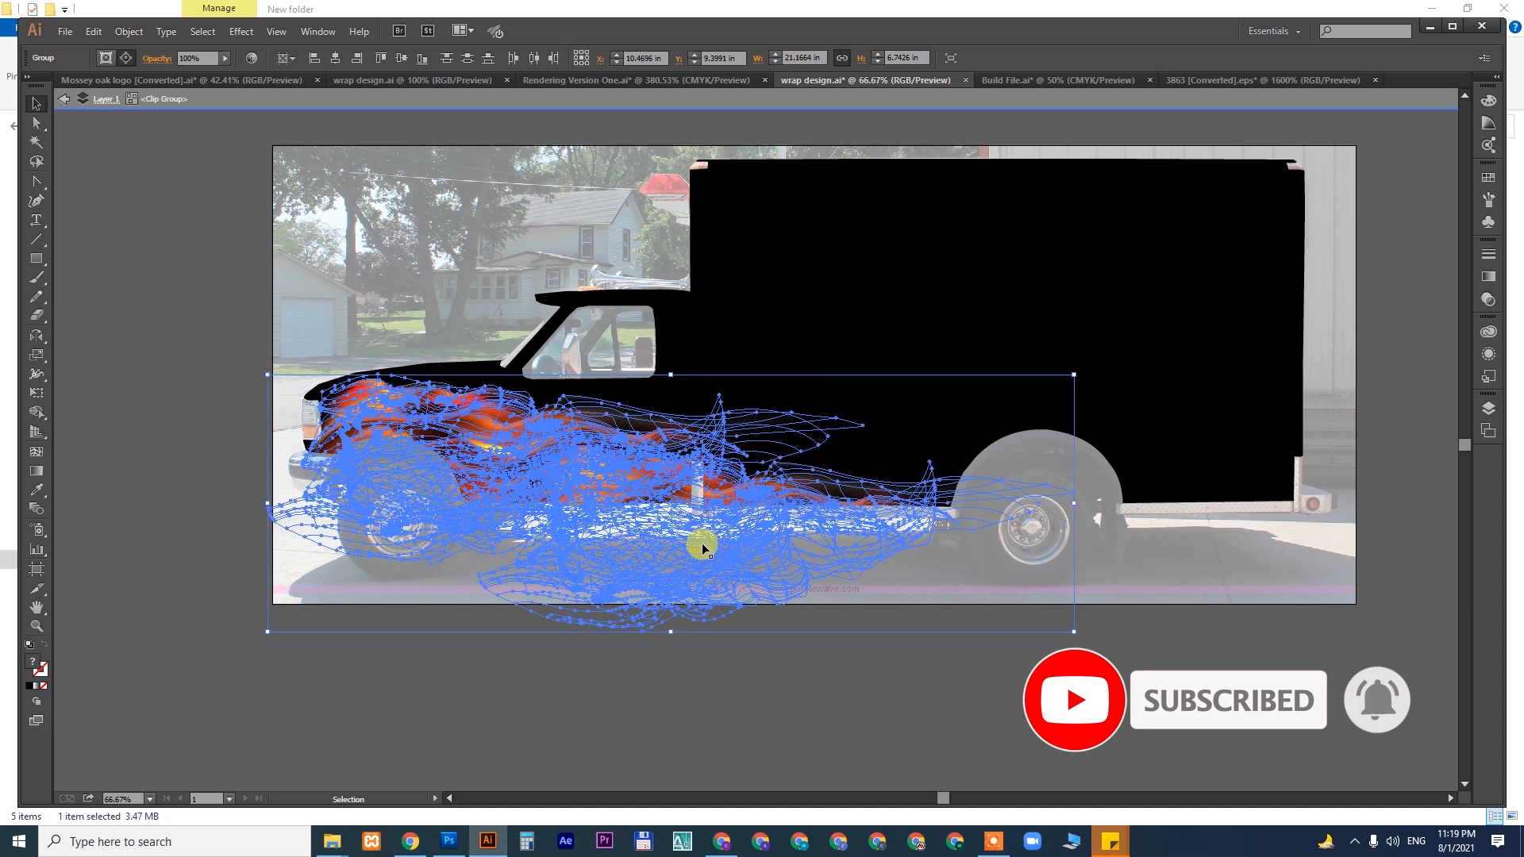
left_click(1162, 643)
- Duplicate one flame group, about 15.6 by 5 in, to the rear wheel area
left_click(798, 488)
left_click_drag(772, 491, 1134, 462)
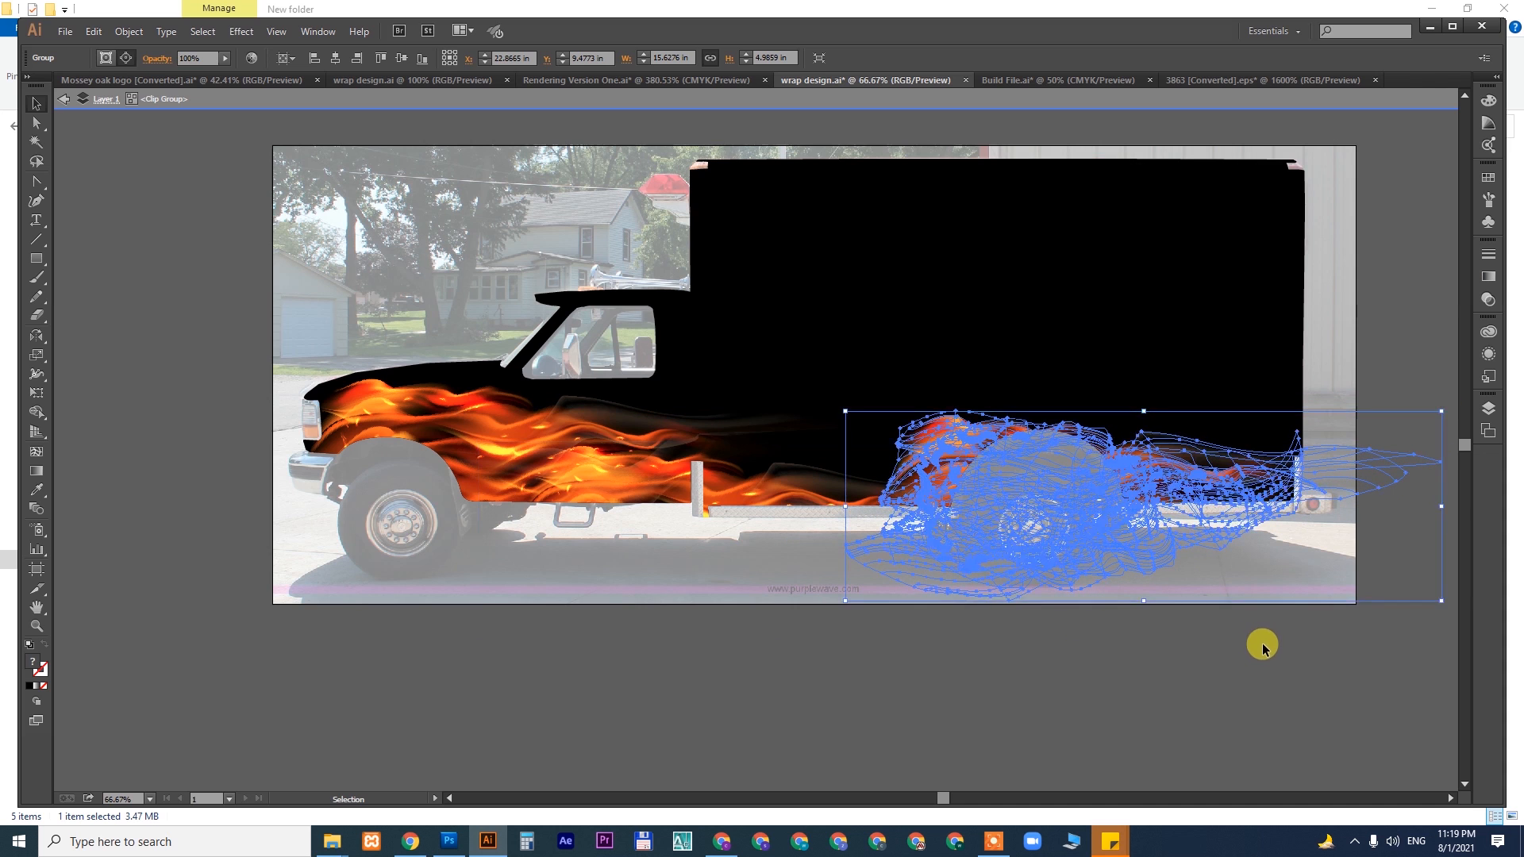
left_click(1262, 645)
- Add another flame copy along the middle of the truck's lower side and one more overlapping the cab flames
left_click_drag(781, 435, 550, 429)
left_click(1214, 670)
left_click_drag(1086, 684, 1086, 684)
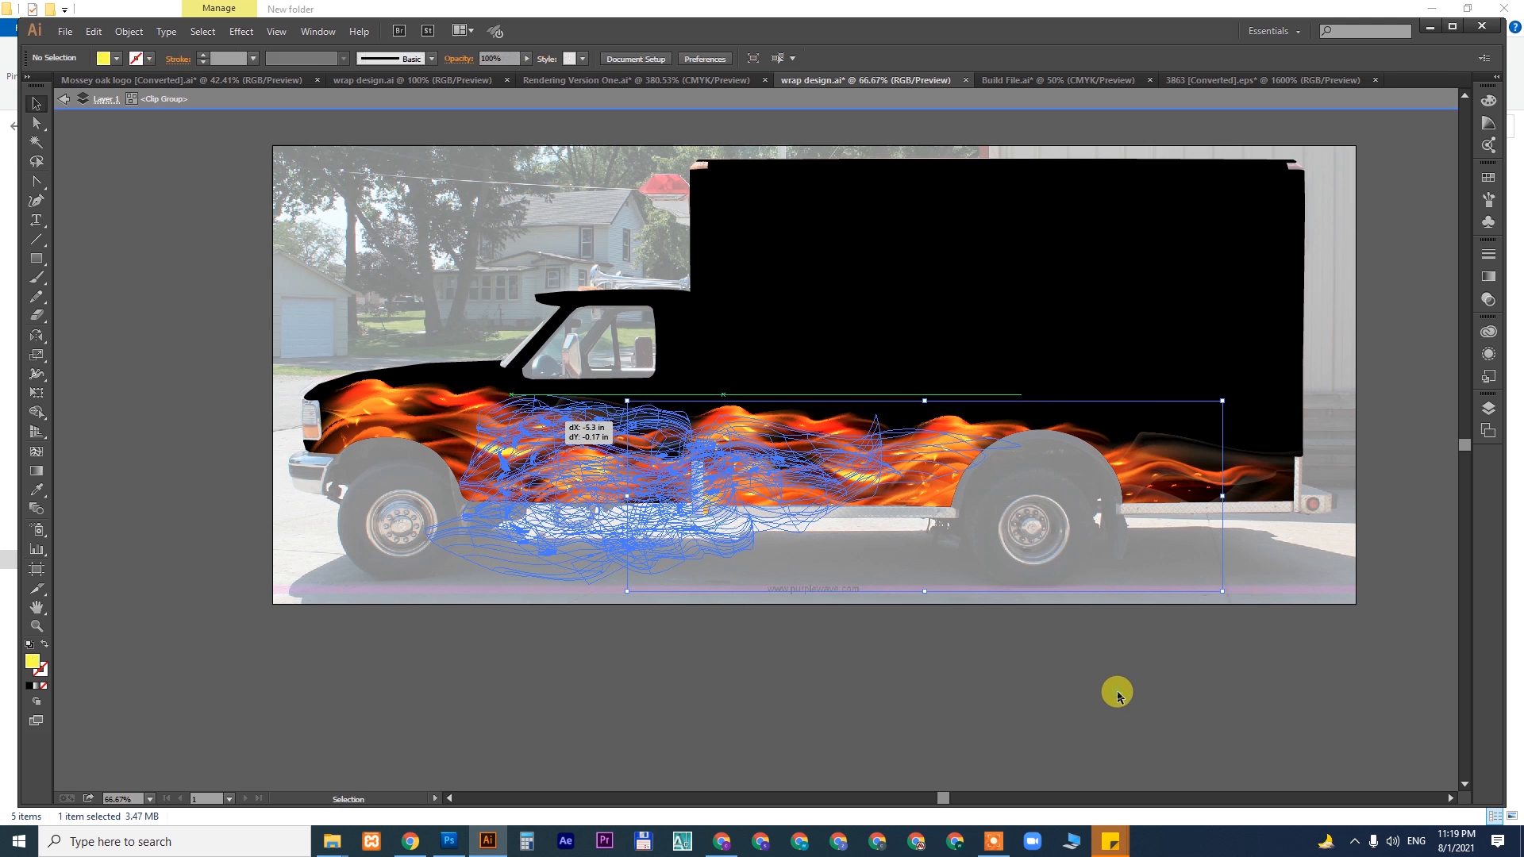
left_click(1117, 696)
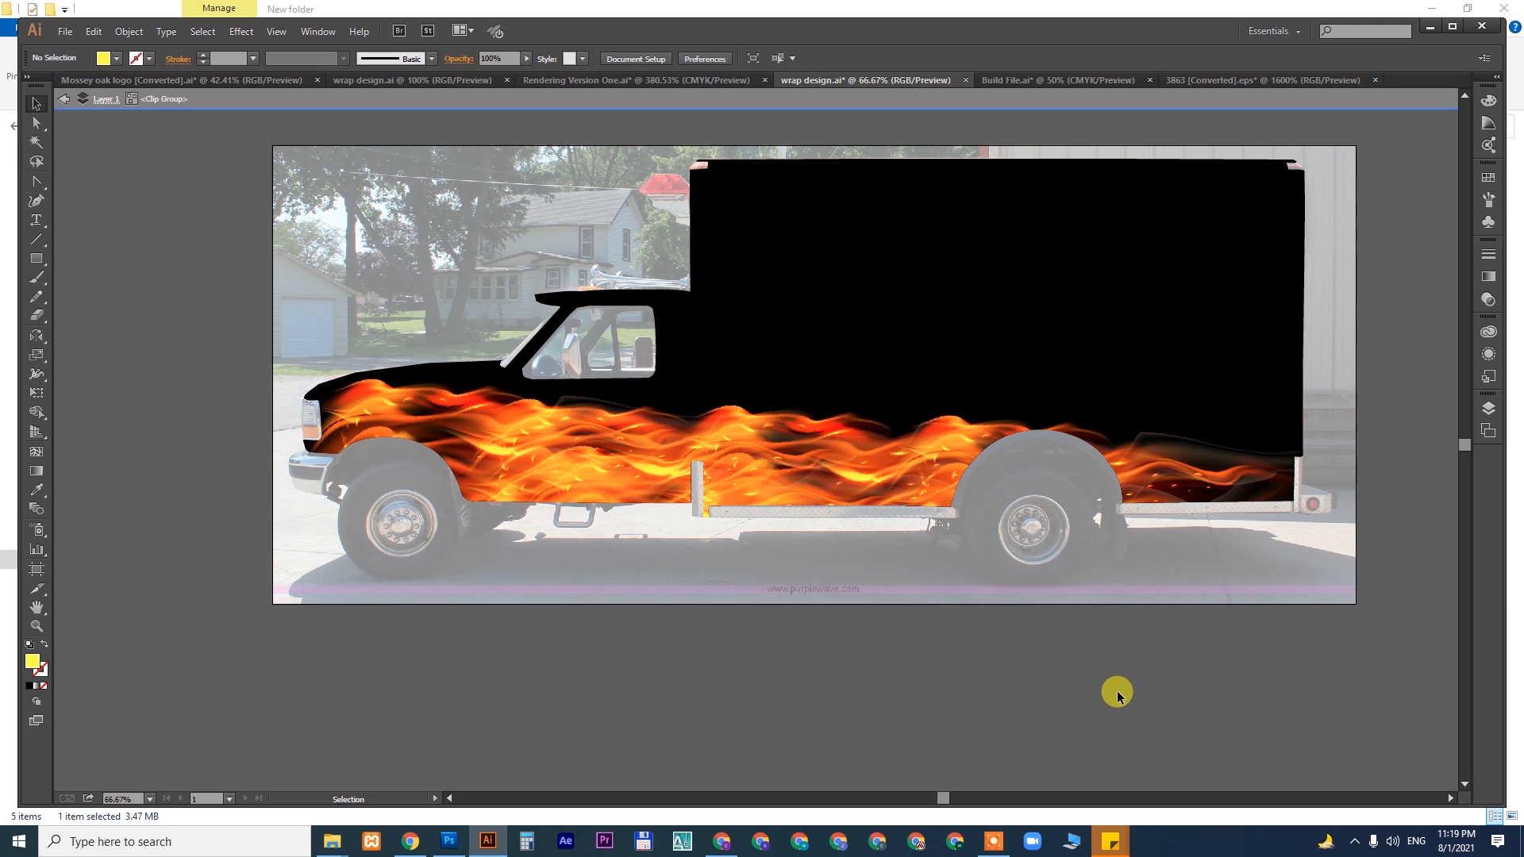
- Remove the extra flame copy overlapping the cab flames and leave isolation mode
left_click(575, 417)
left_click(966, 657)
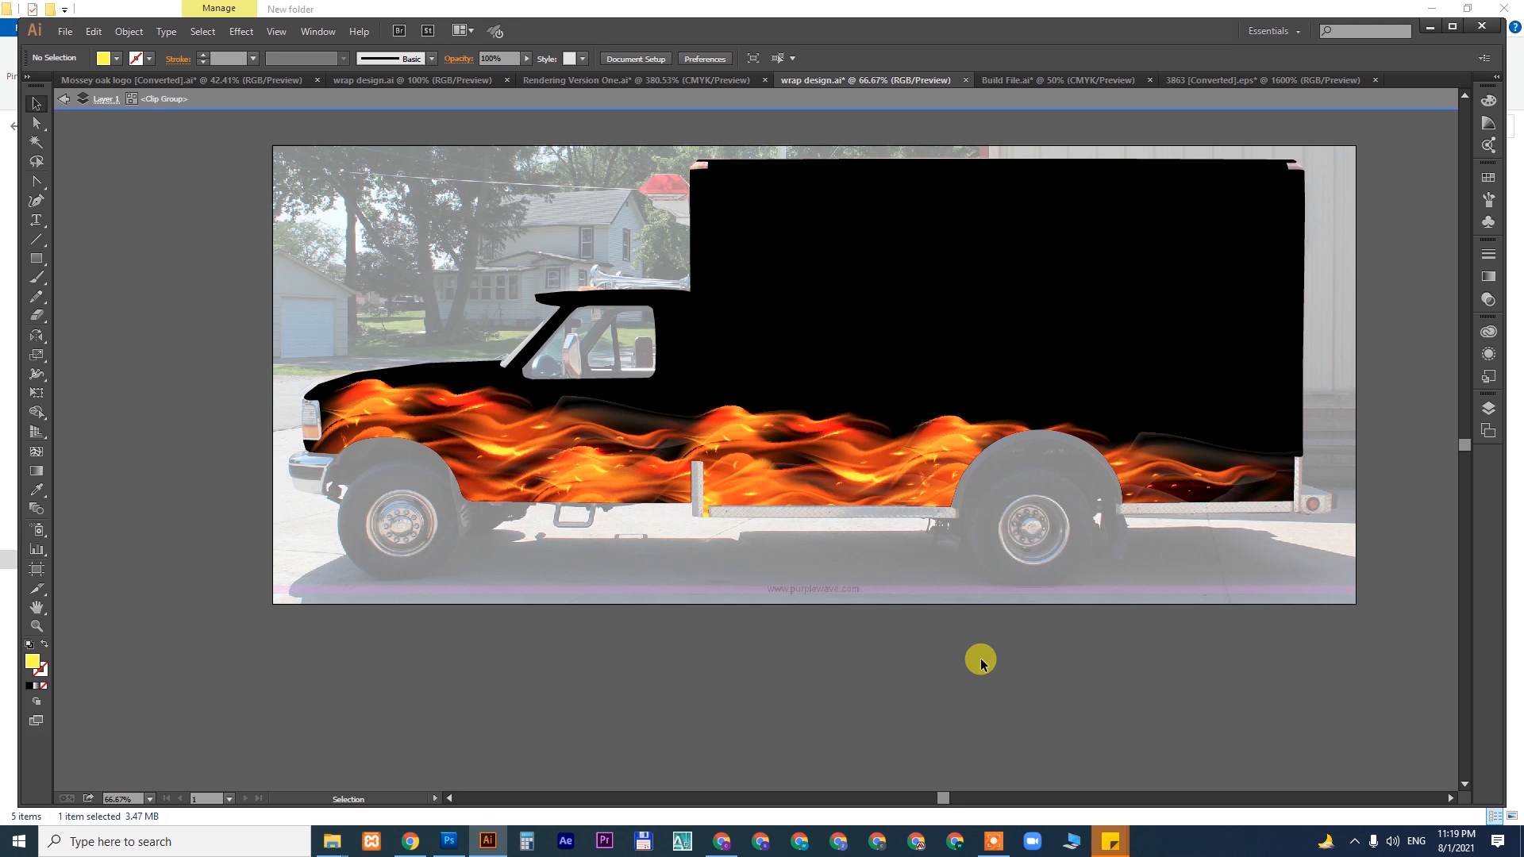
double_click(981, 662)
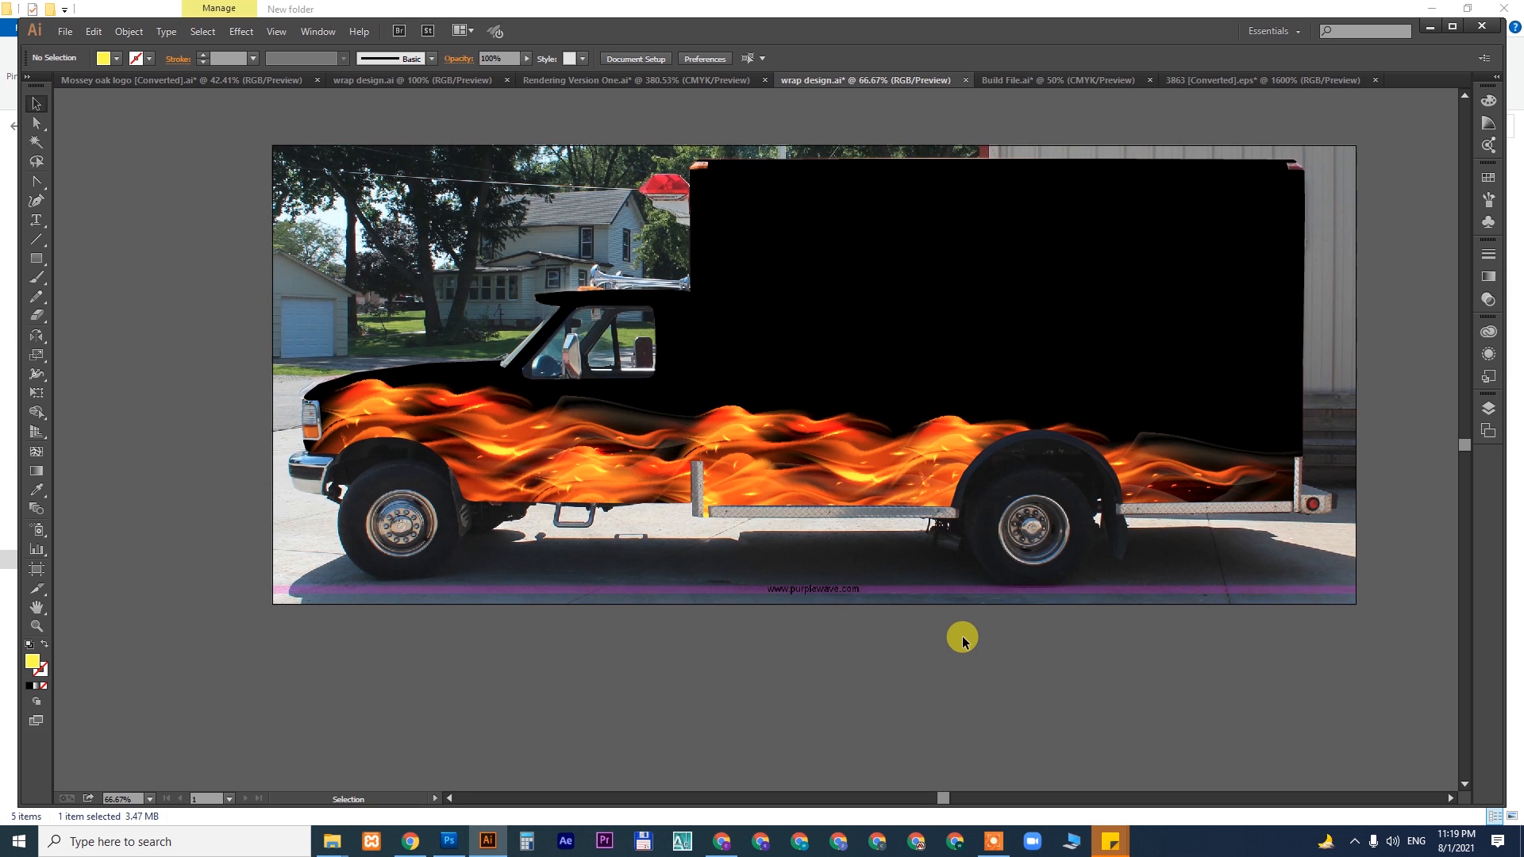
- In the clip group, move the middle flames down and forward and the rear flames down and backward, then leave isolation mode
double_click(825, 443)
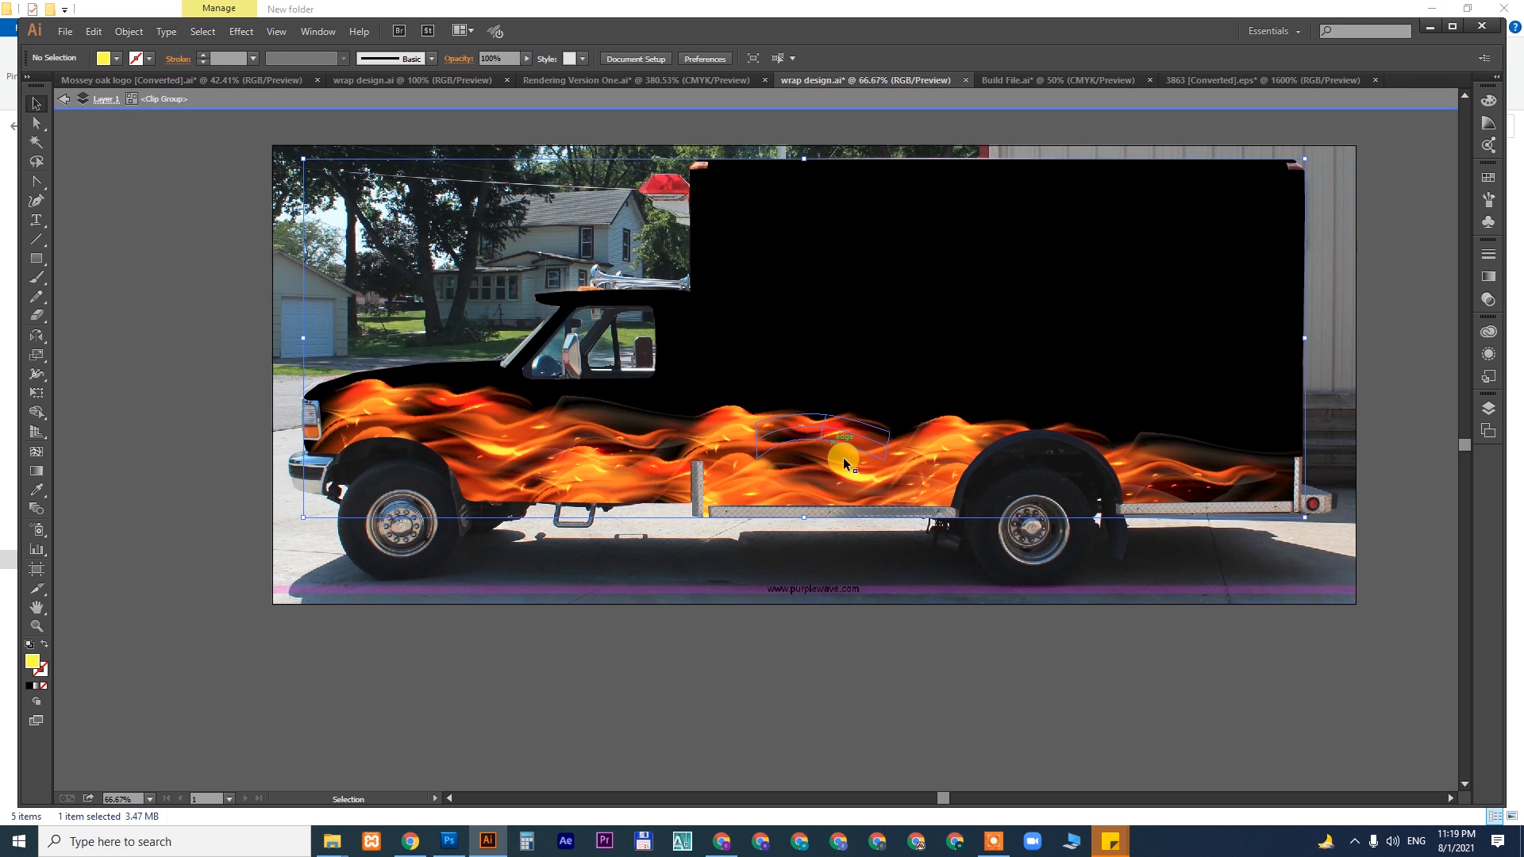
left_click(842, 458)
left_click_drag(837, 470, 800, 489)
left_click_drag(1244, 480, 1235, 525)
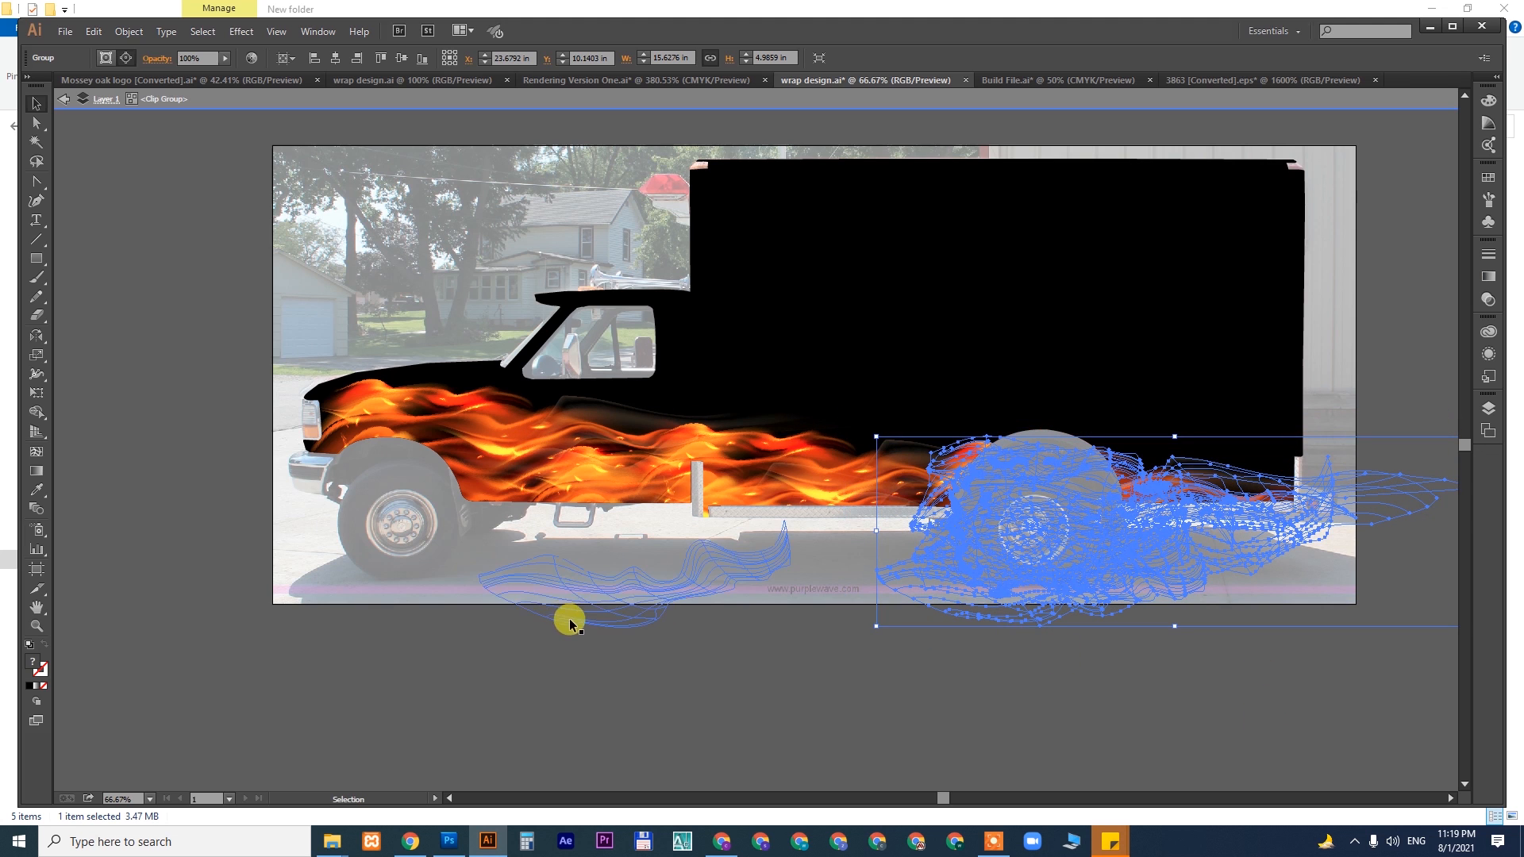
left_click(368, 400)
left_click(710, 663)
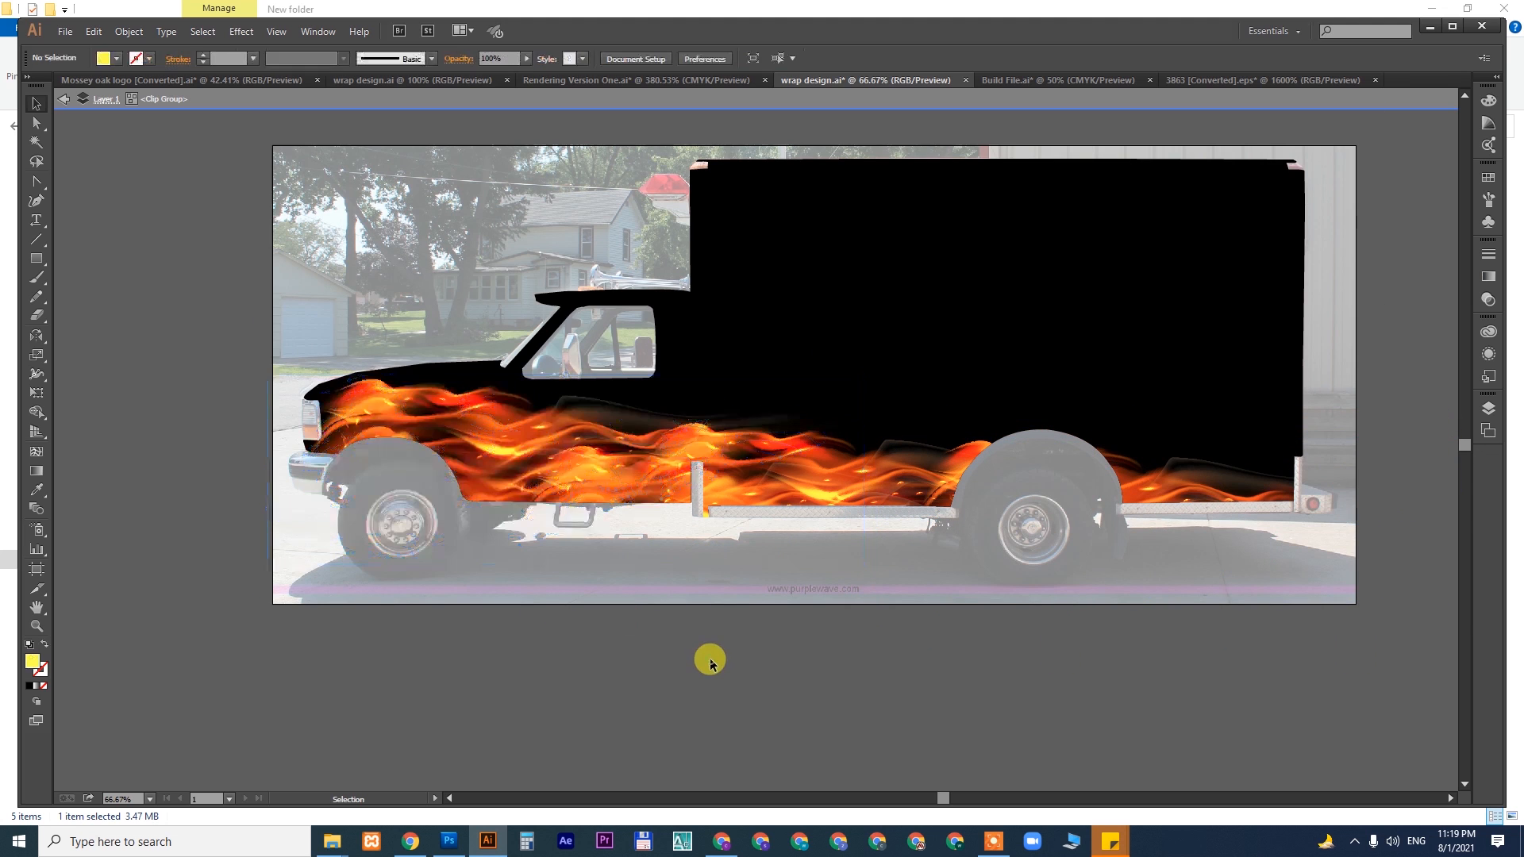
double_click(710, 663)
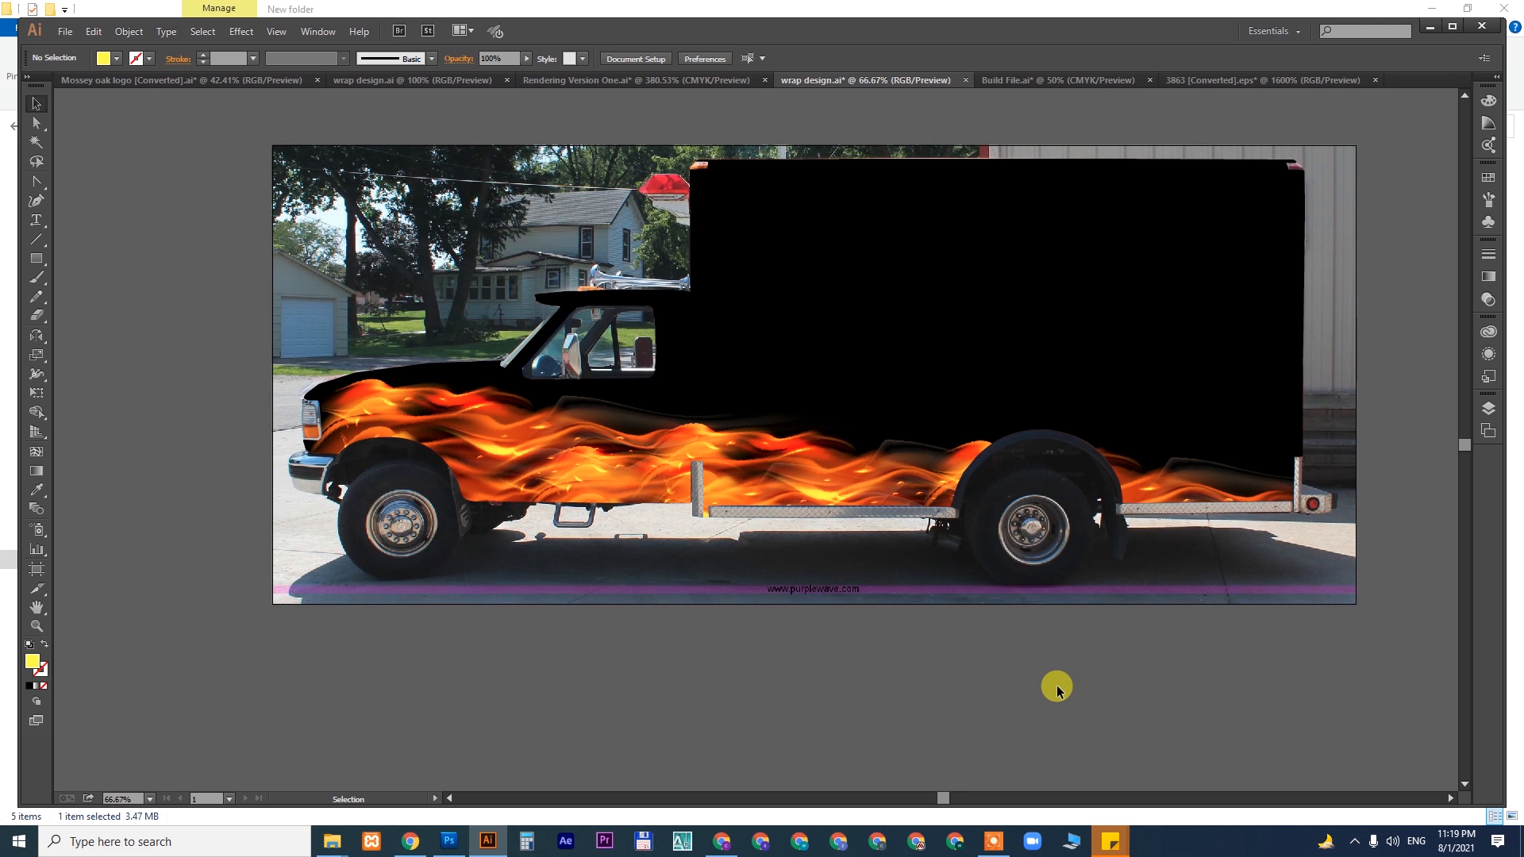
- Review the logo build file and the Rendering Version One truck layouts, and return to the wrap design document
key("ctrl+minus")
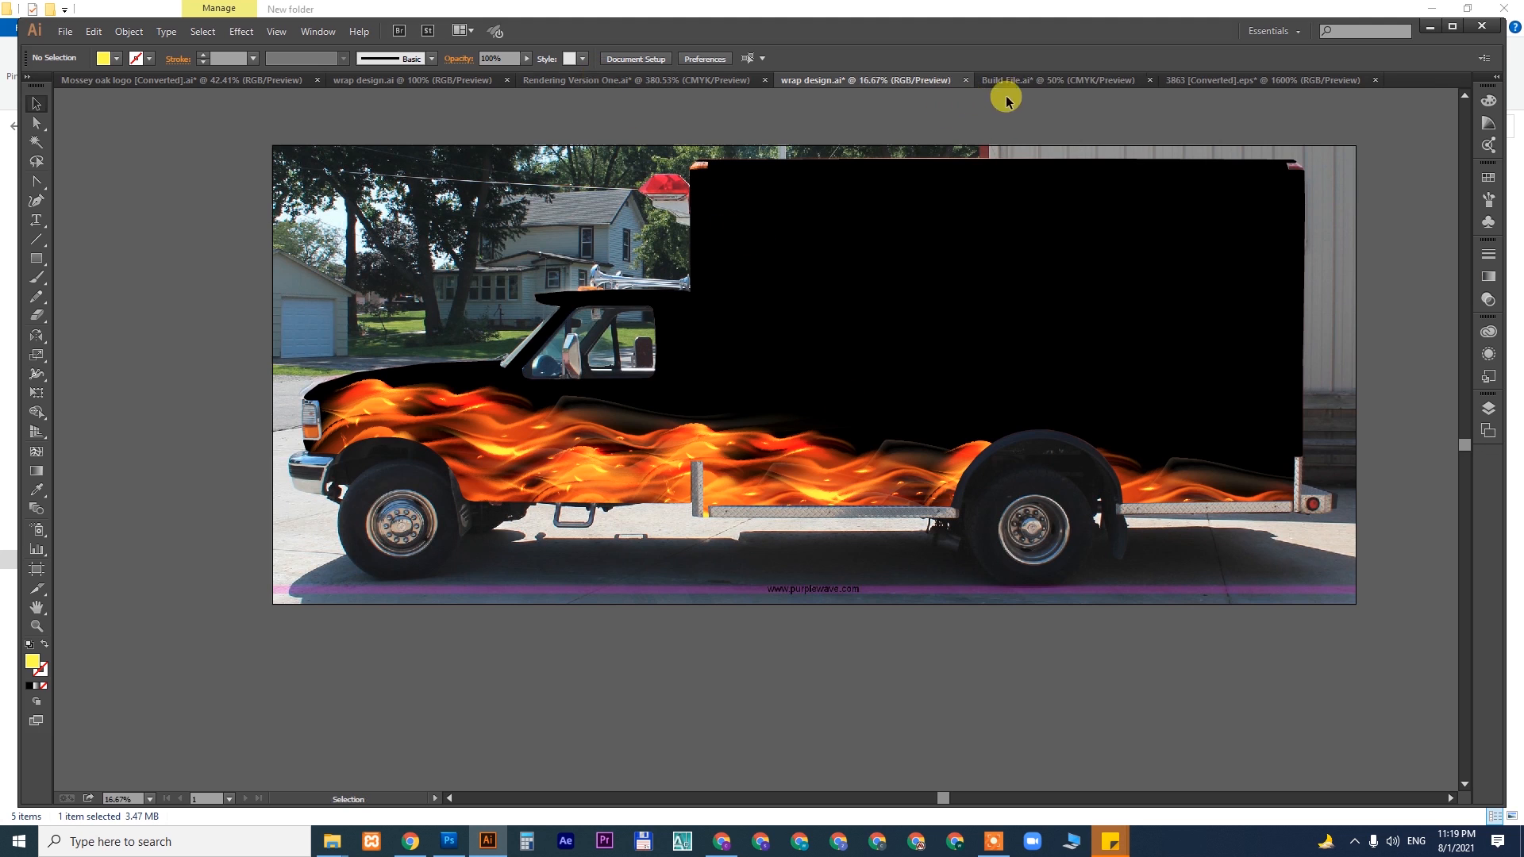
key("ctrl+minus")
key("ctrl+minus")
key("ctrl+minus")
left_click(1037, 78)
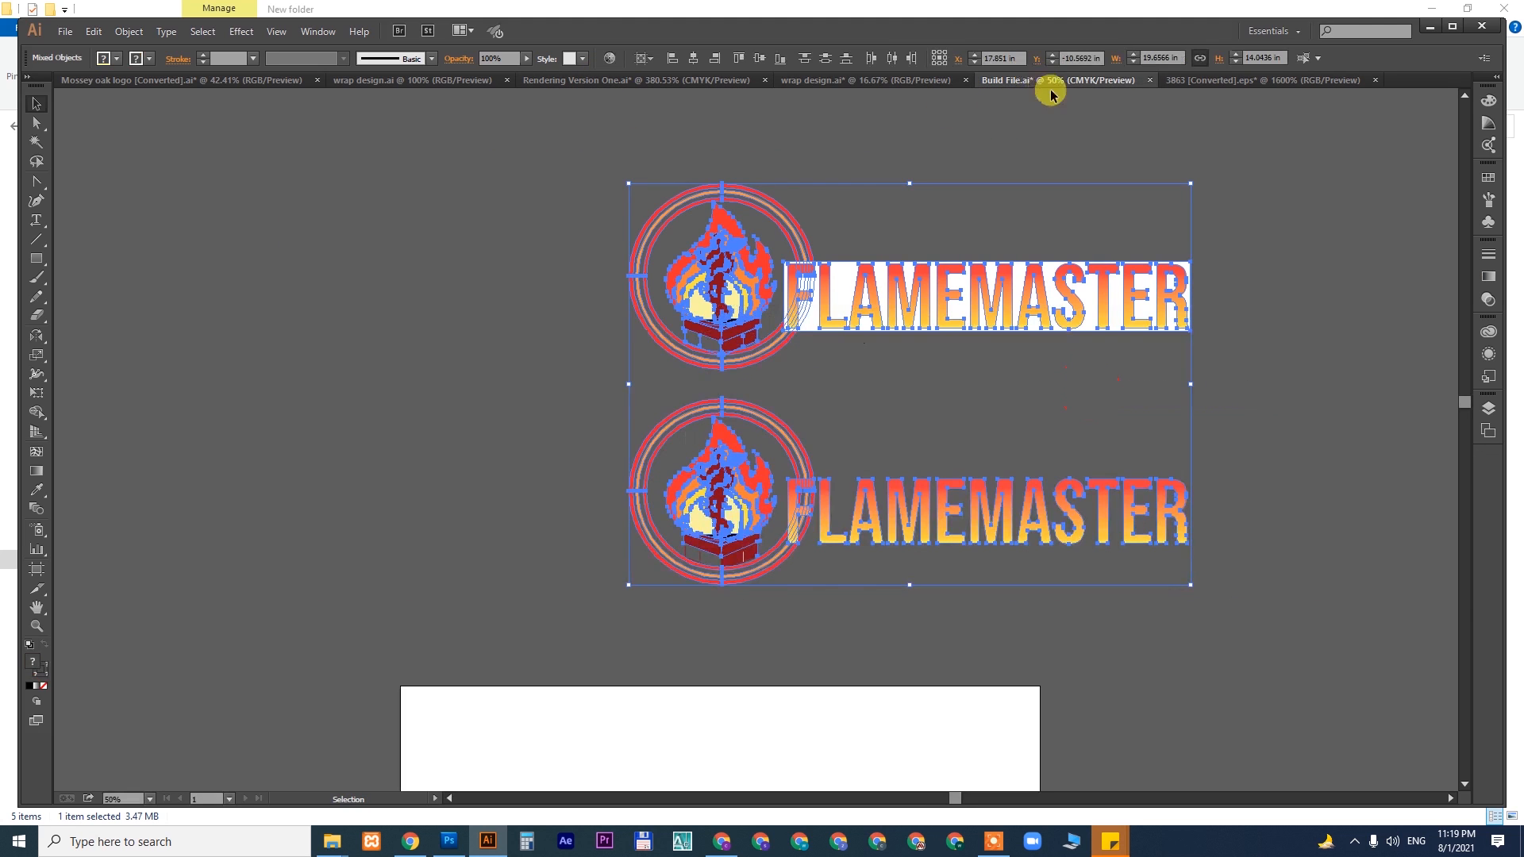
left_click(1232, 83)
left_click(715, 78)
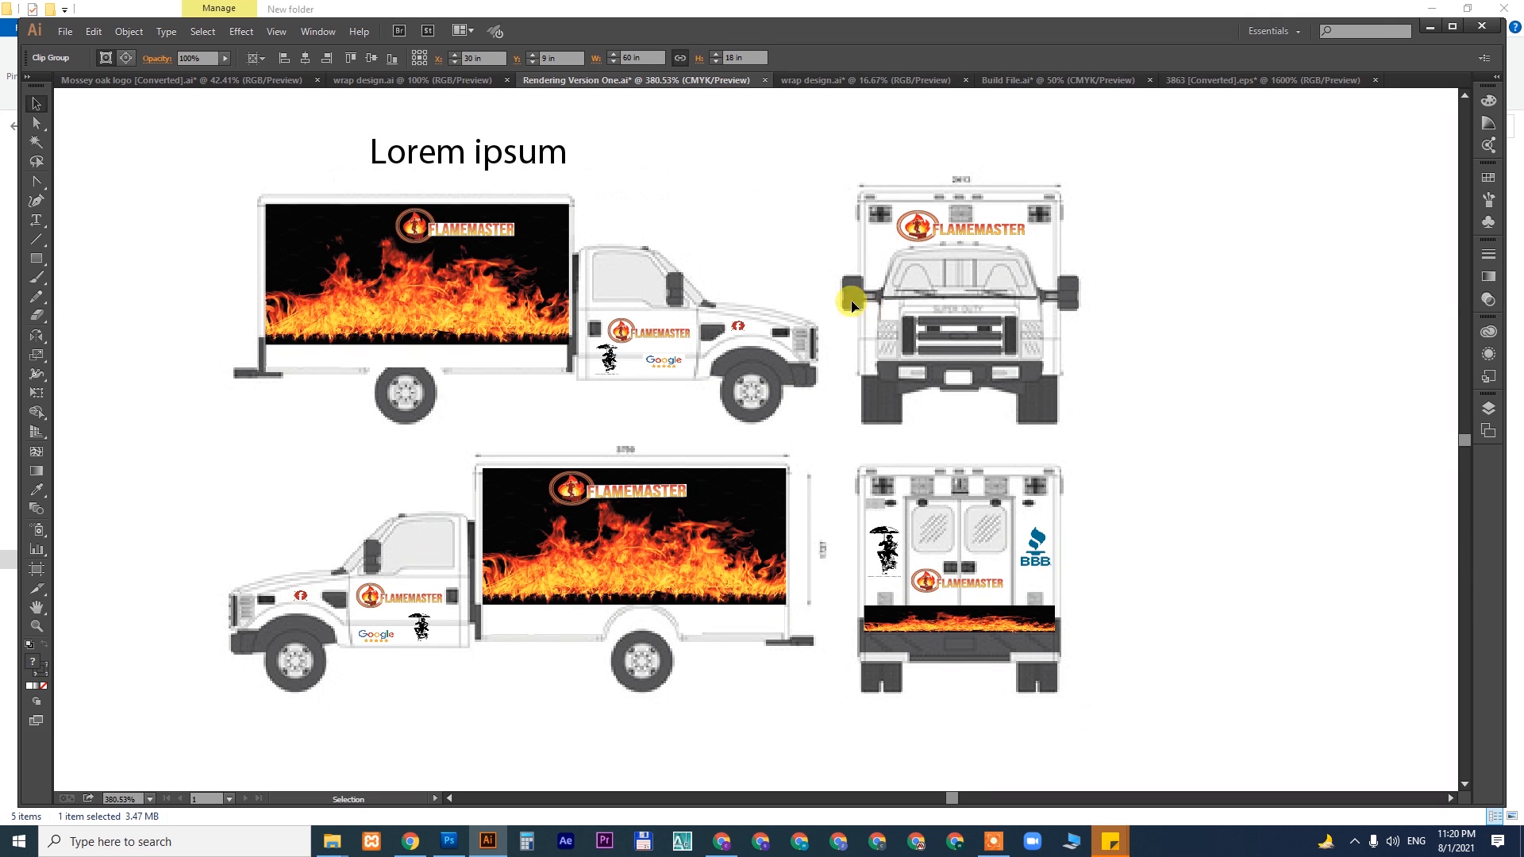
left_click(827, 80)
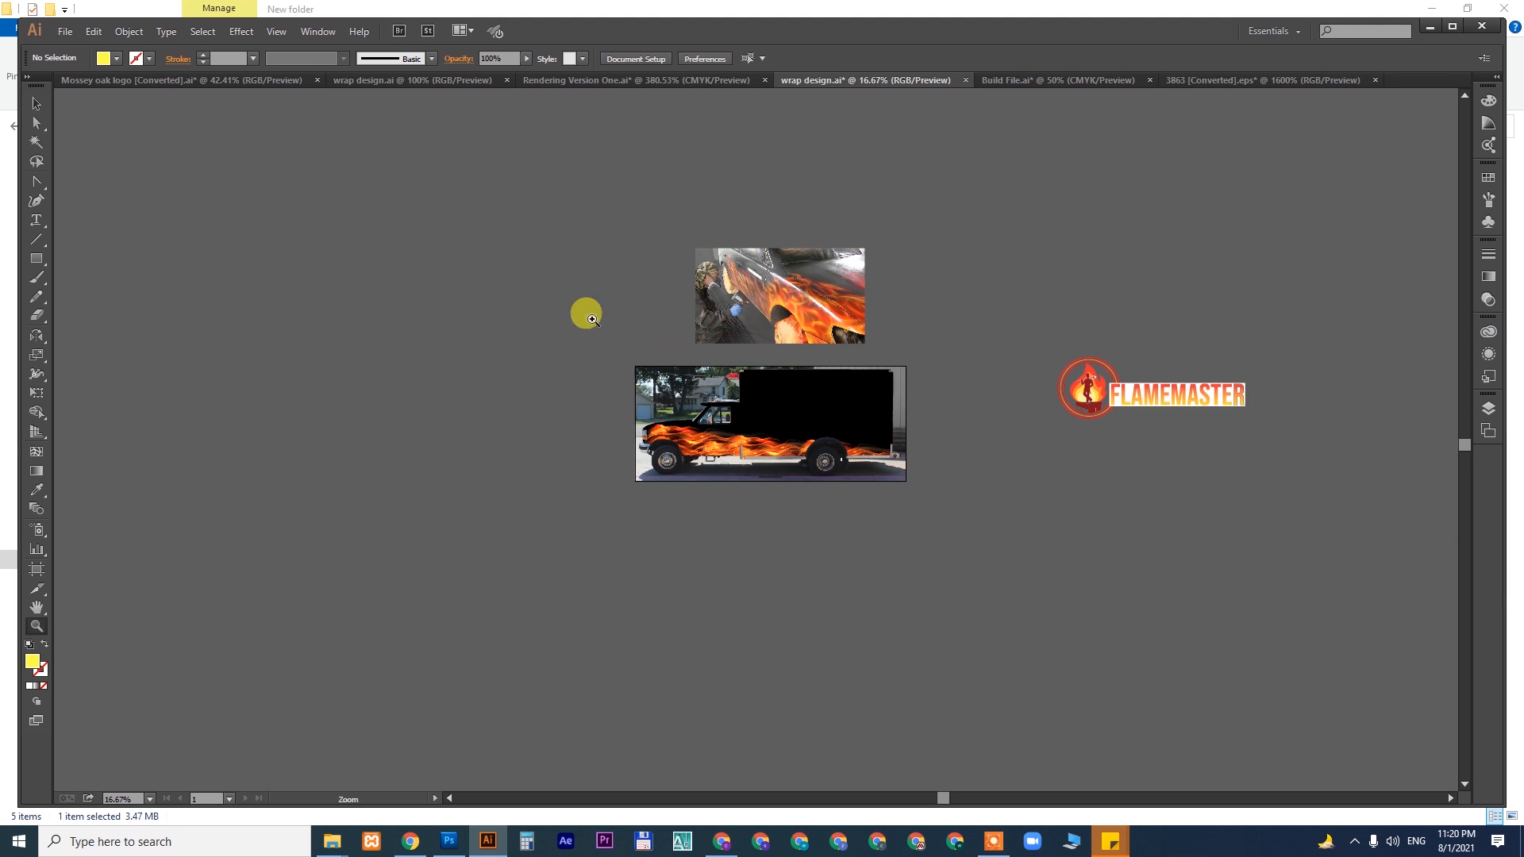
- Select the small FLAMEMASTER logo over the cab door in outline view, bring it in front of the flames and return to preview
left_click_drag(541, 253, 1145, 558)
key("ctrl+y")
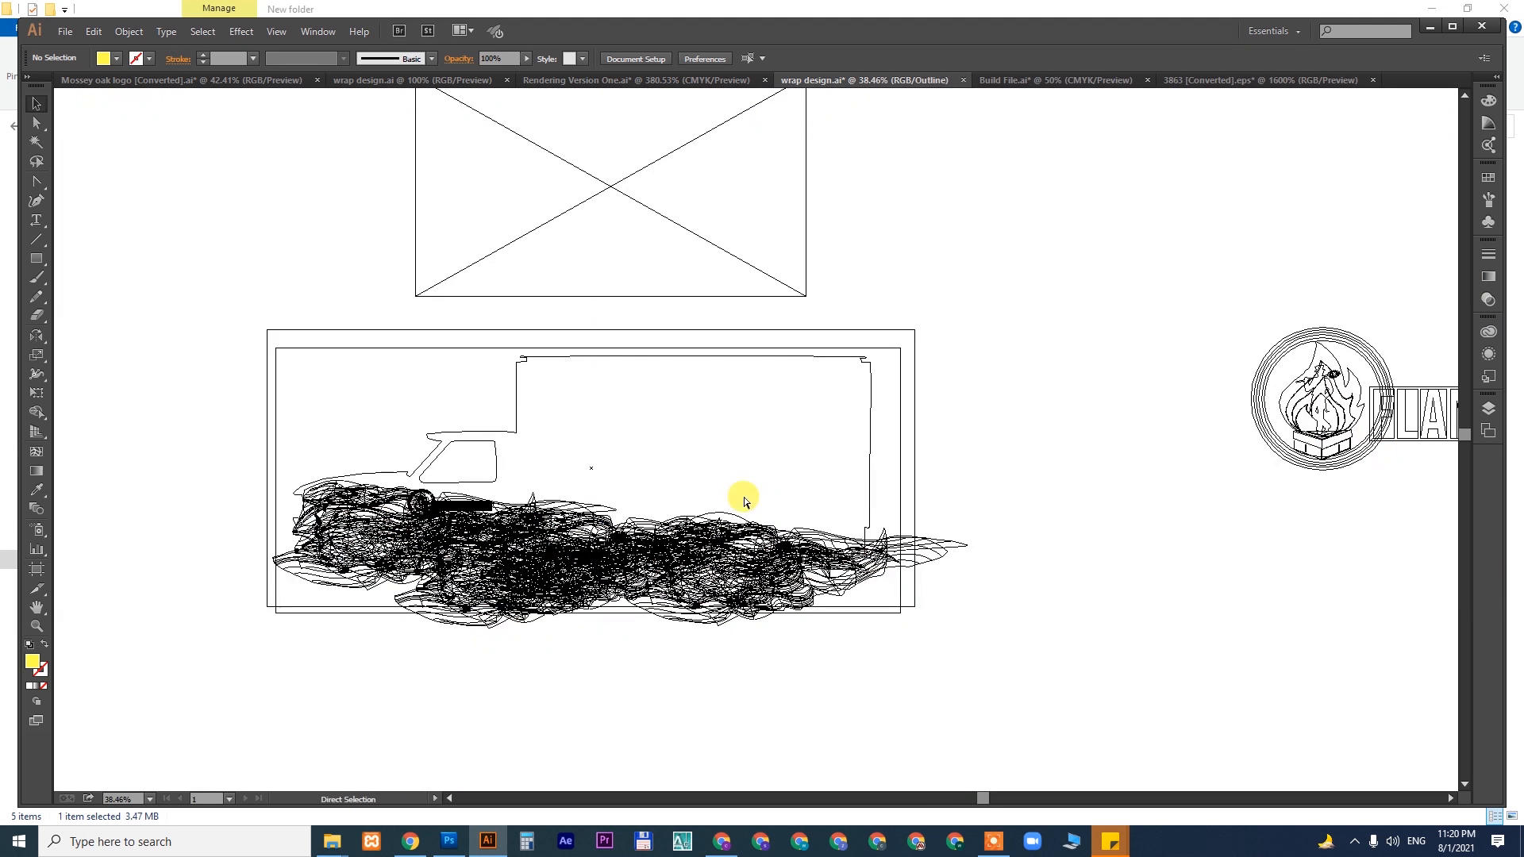
left_click(423, 496)
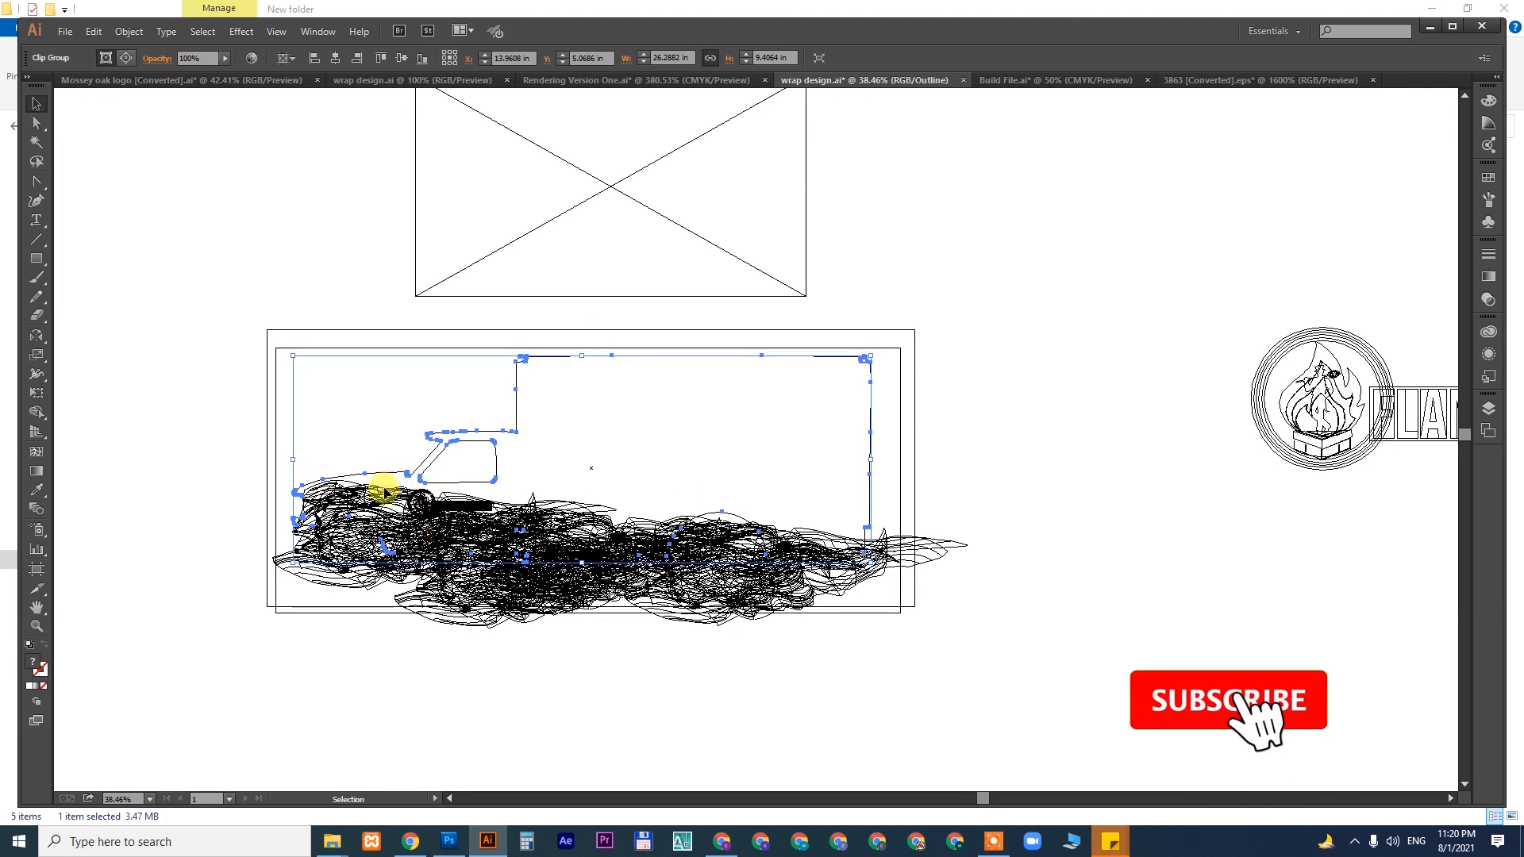
key("ctrl+space")
left_click_drag(370, 464, 532, 550)
left_click(586, 316)
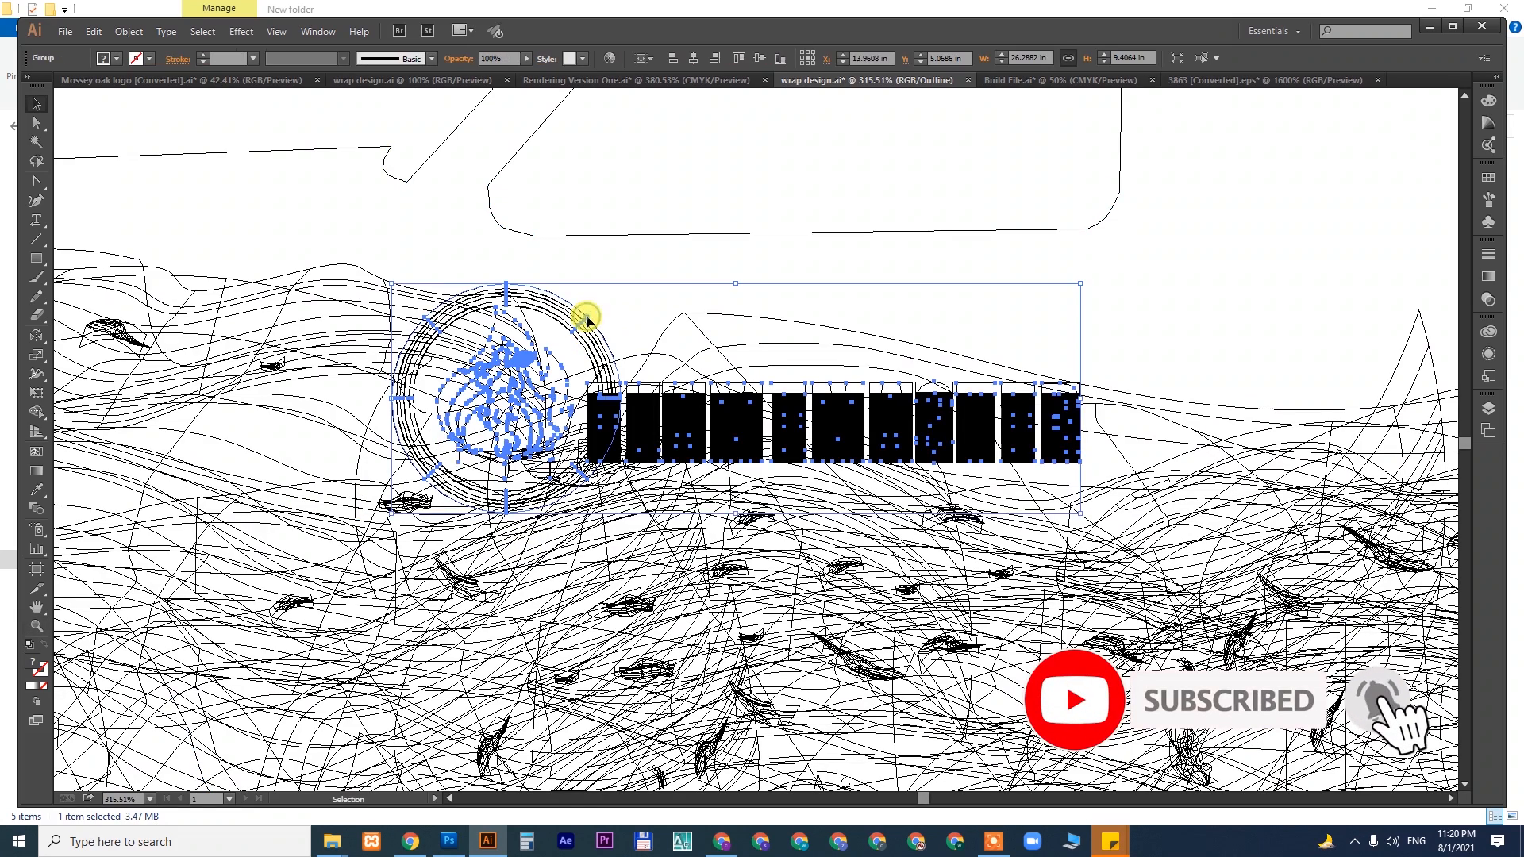
key("ctrl+minus")
key("ctrl+minus")
key("ctrl+minus")
key("ctrl+minus")
key("ctrl+minus")
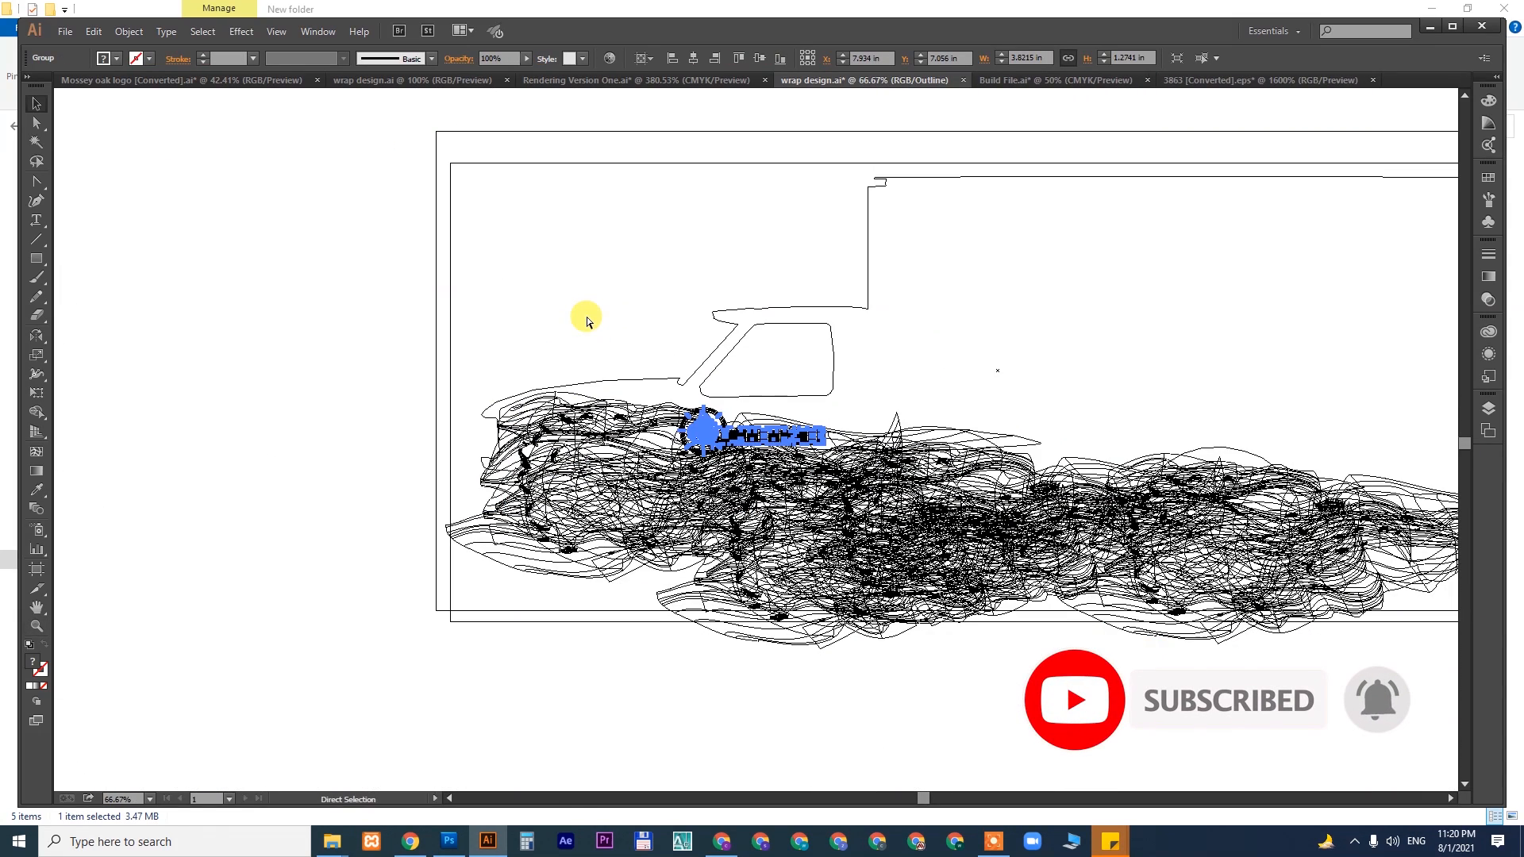
key("ctrl+y")
key("ctrl+y")
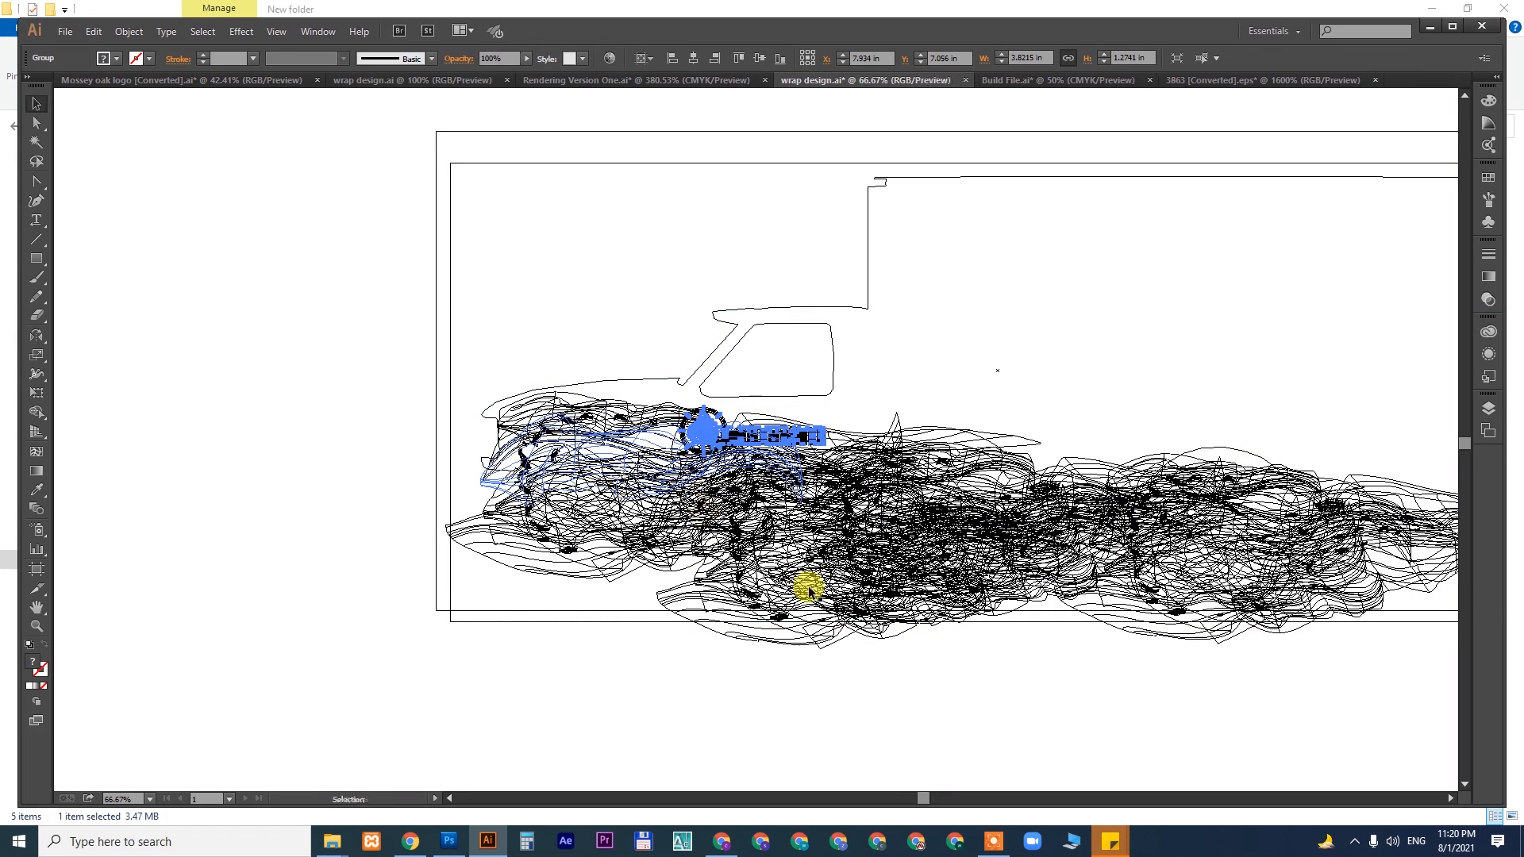
key("ctrl+y")
- Move the FLAMEMASTER logo onto the upper part of the truck's box and enlarge it to about 12.3 by 4.1 in
left_click_drag(1098, 537, 837, 526)
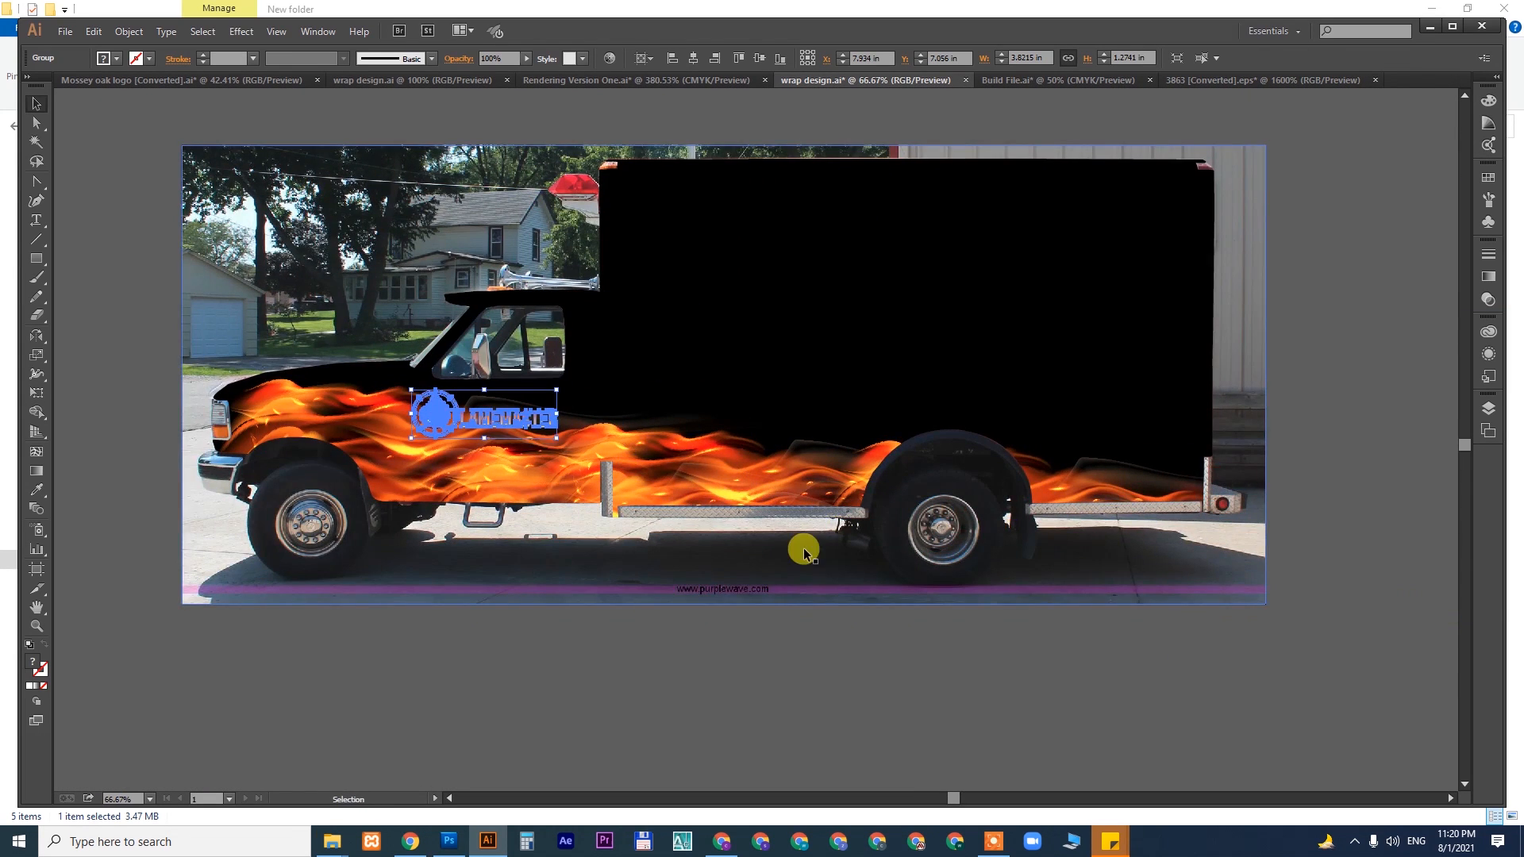
left_click_drag(515, 416, 1148, 359)
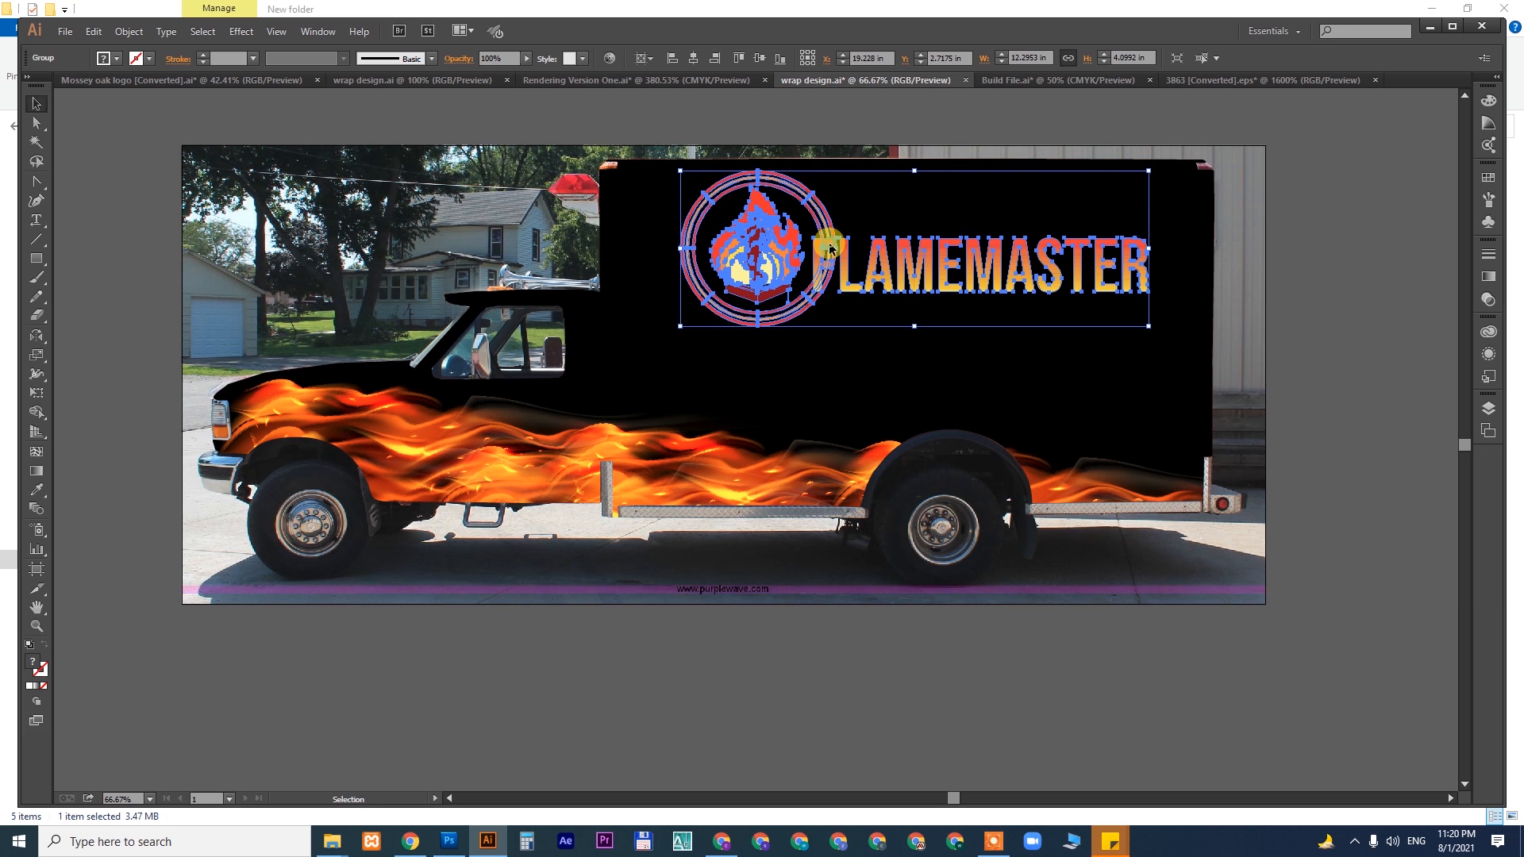
- Lower the FLAMEMASTER logo slightly on the truck's box and shrink it to about 10.9 by 3.6 in
left_click_drag(830, 250, 830, 267)
left_click_drag(1147, 348, 1122, 335)
left_click(1227, 667)
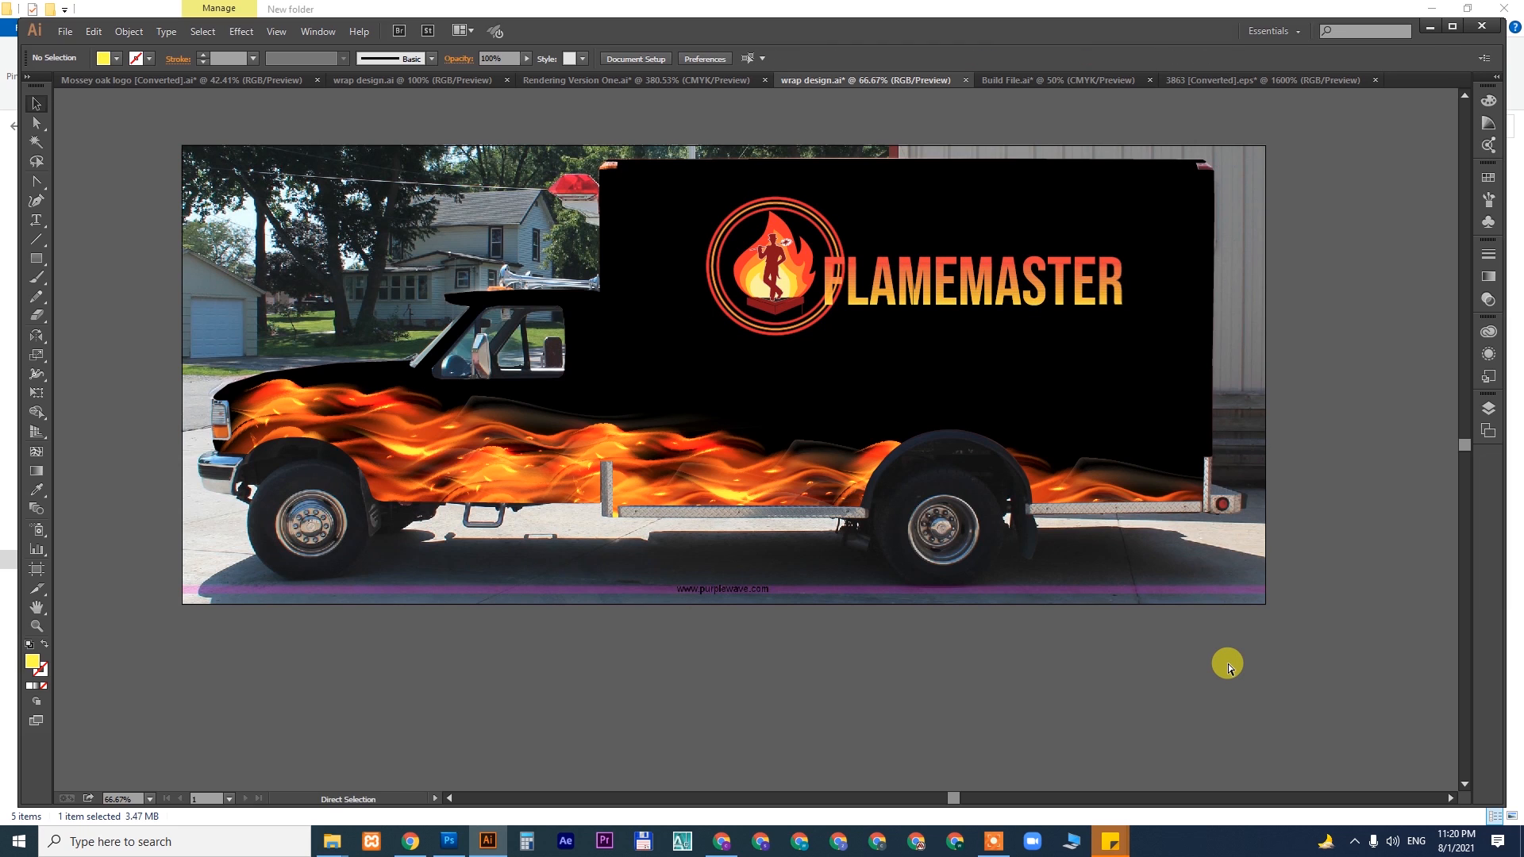
- Close the 3863 flame artwork file and the logo build file without saving their changes
key("ctrl+minus")
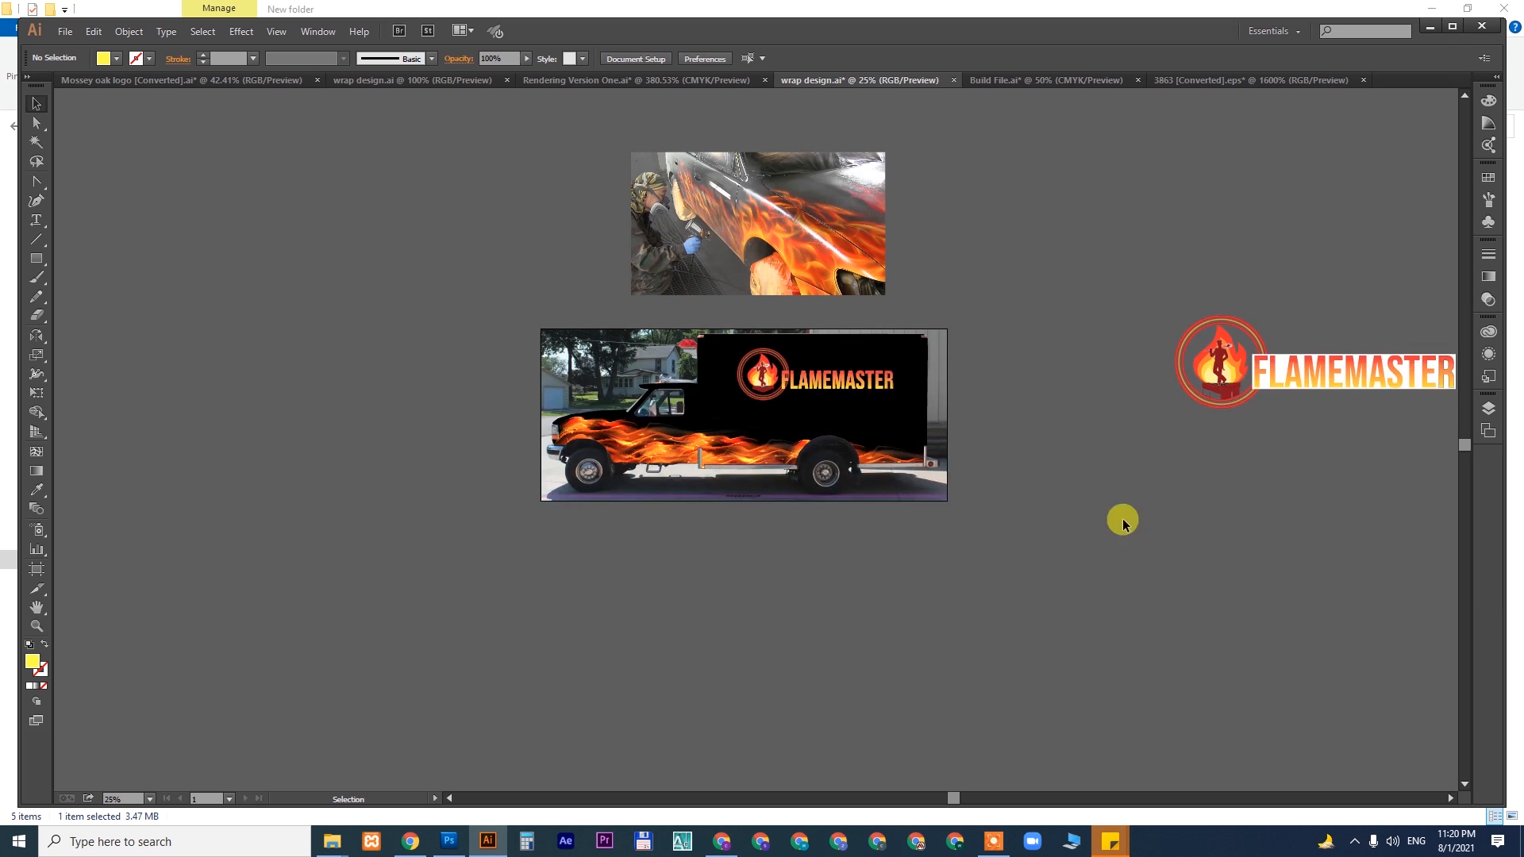
left_click(1016, 79)
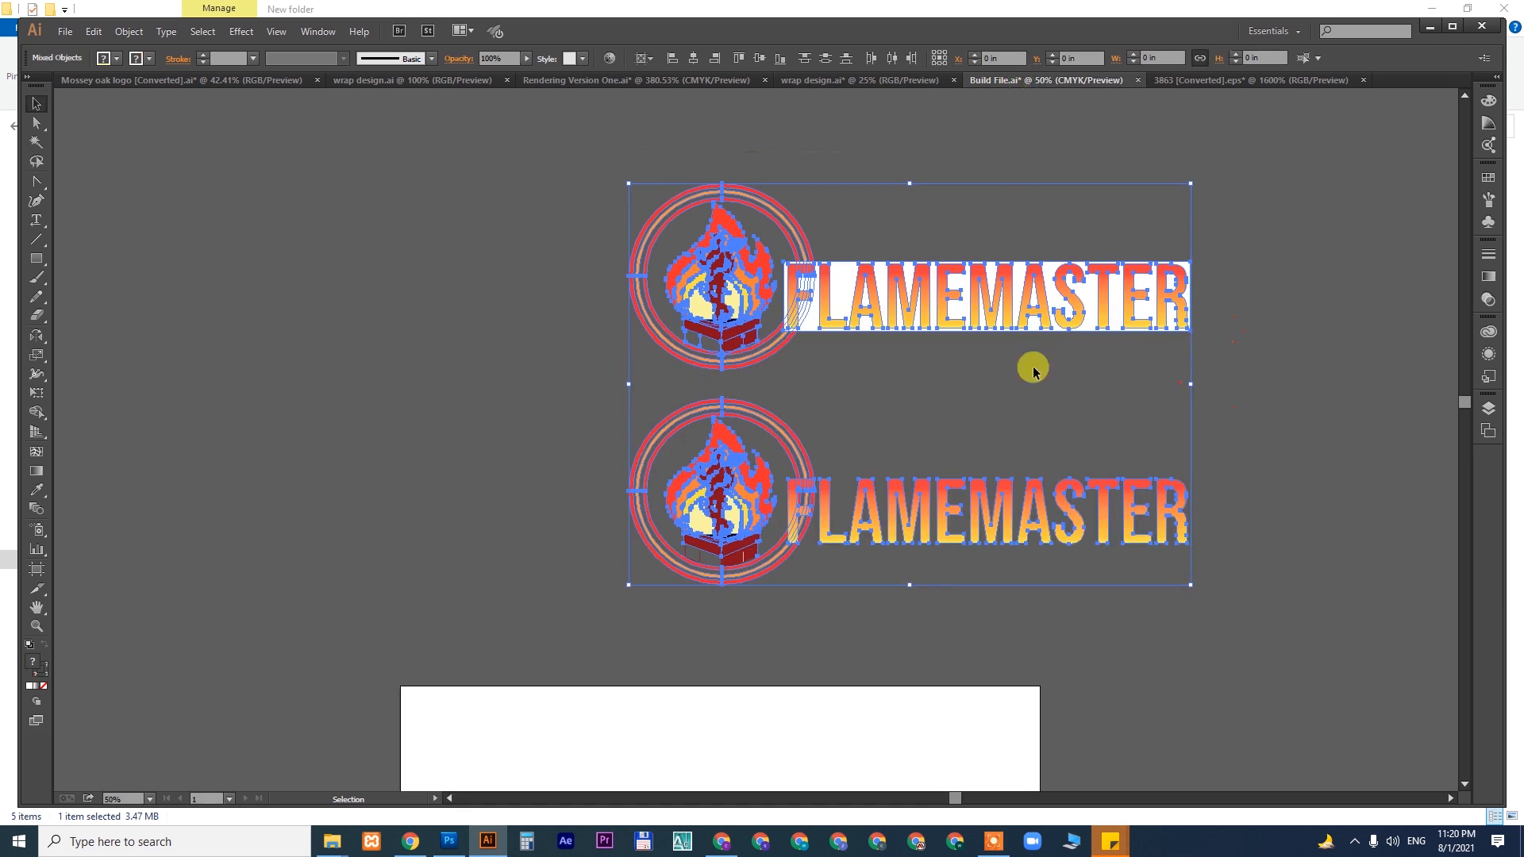
left_click(1212, 80)
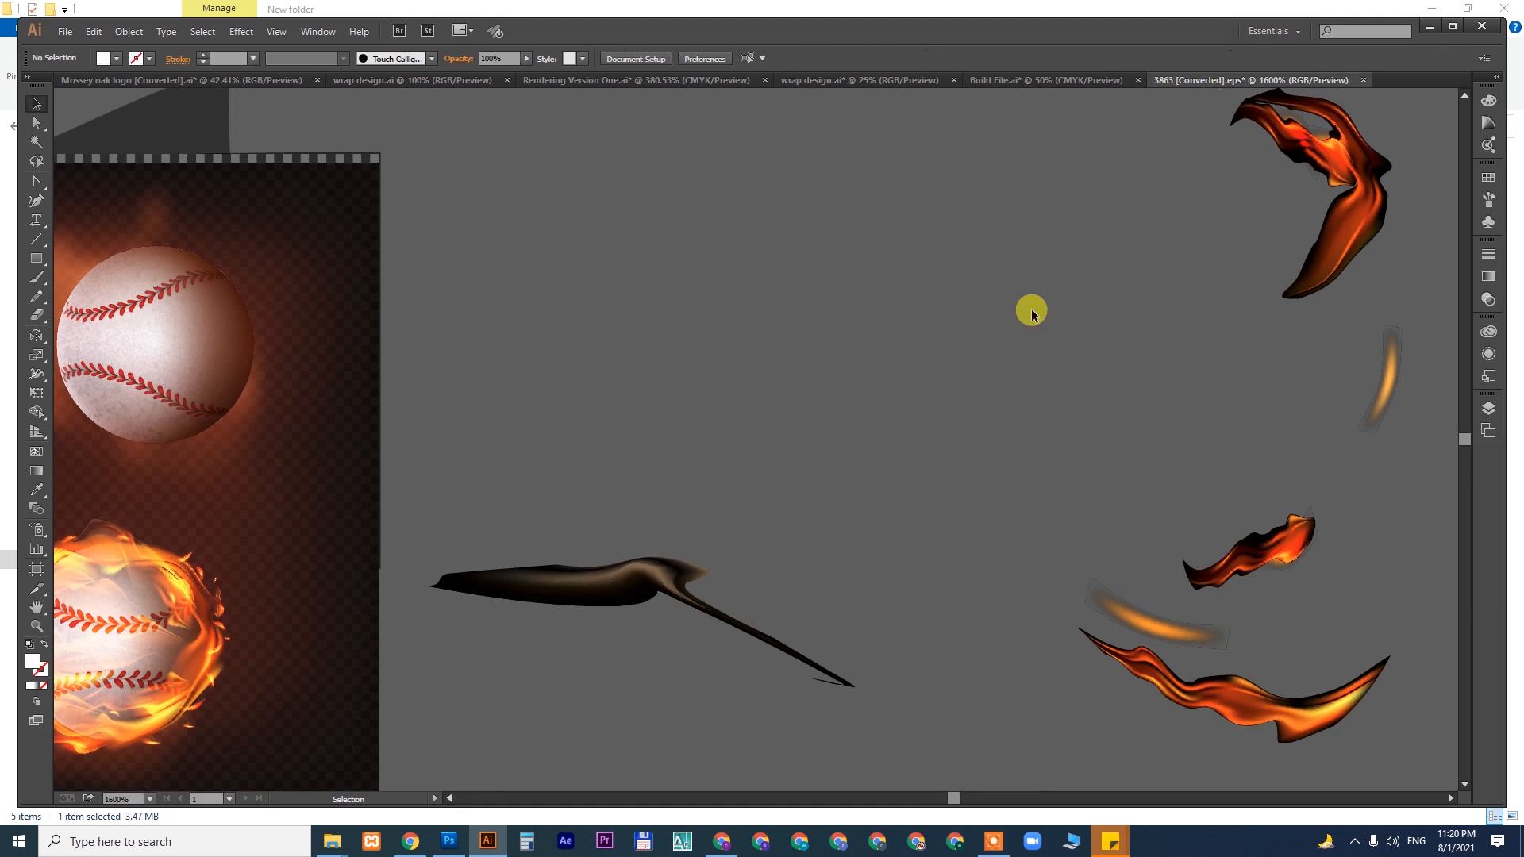
key("ctrl+w")
left_click(833, 439)
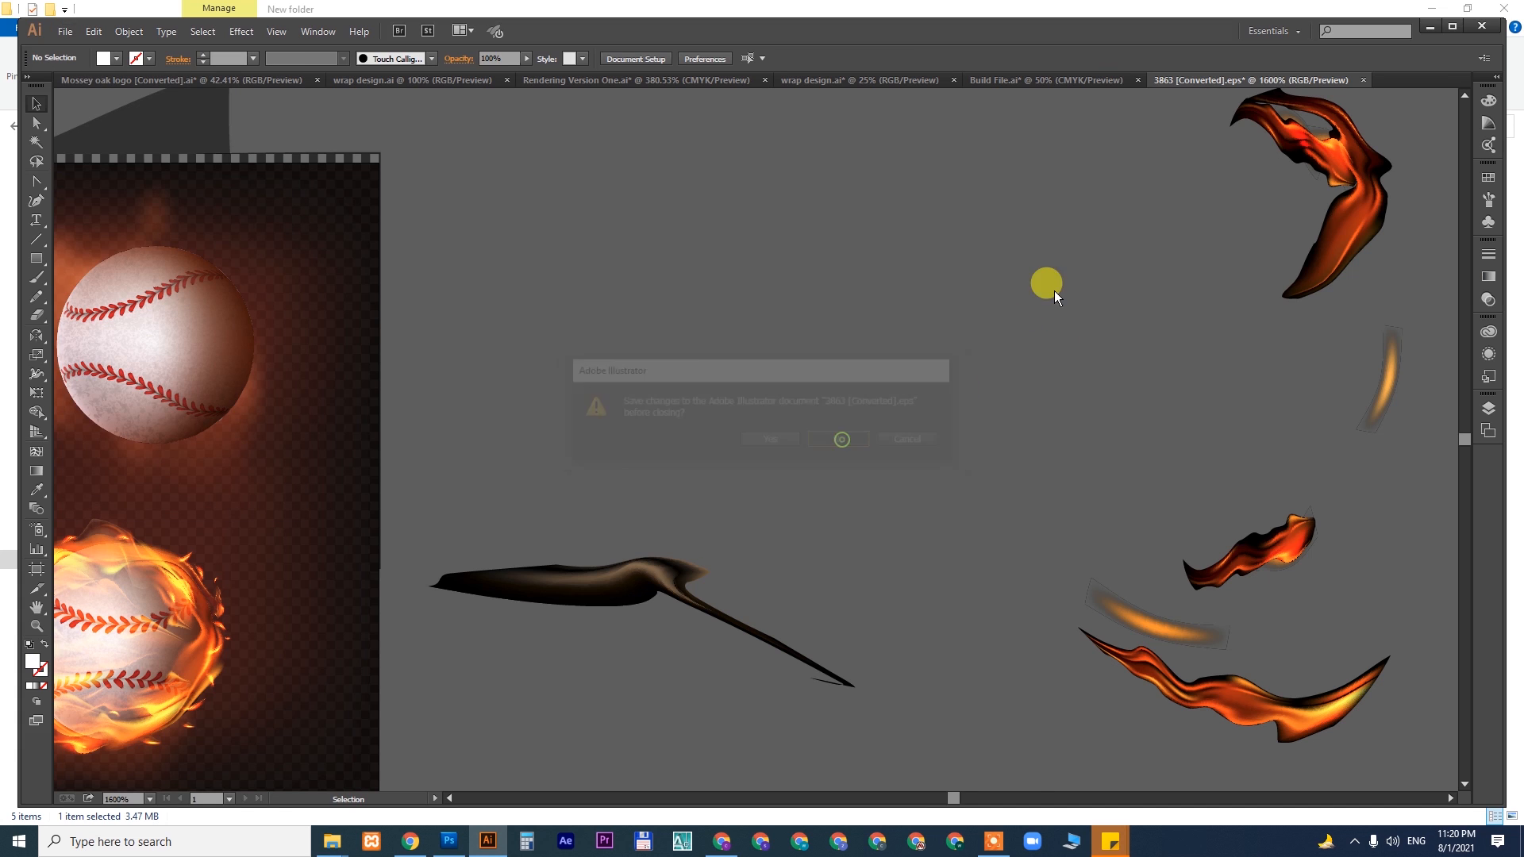
left_click(1137, 80)
left_click(847, 442)
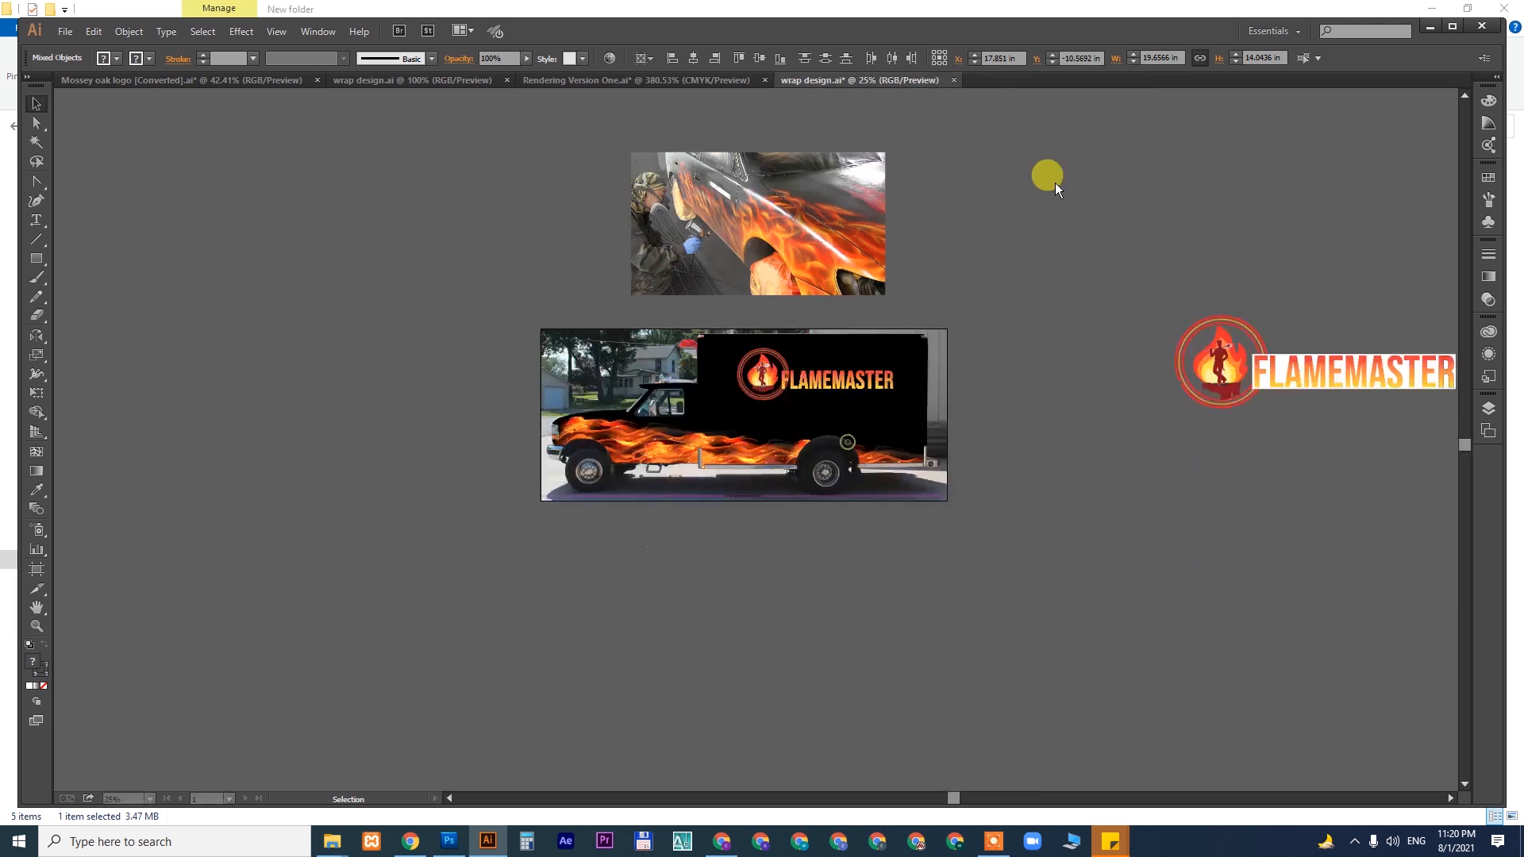
- In the Rendering Version One document, release the rear-view BBB logo's clipping mask and move the logo into the empty space beside the truck
left_click(679, 80)
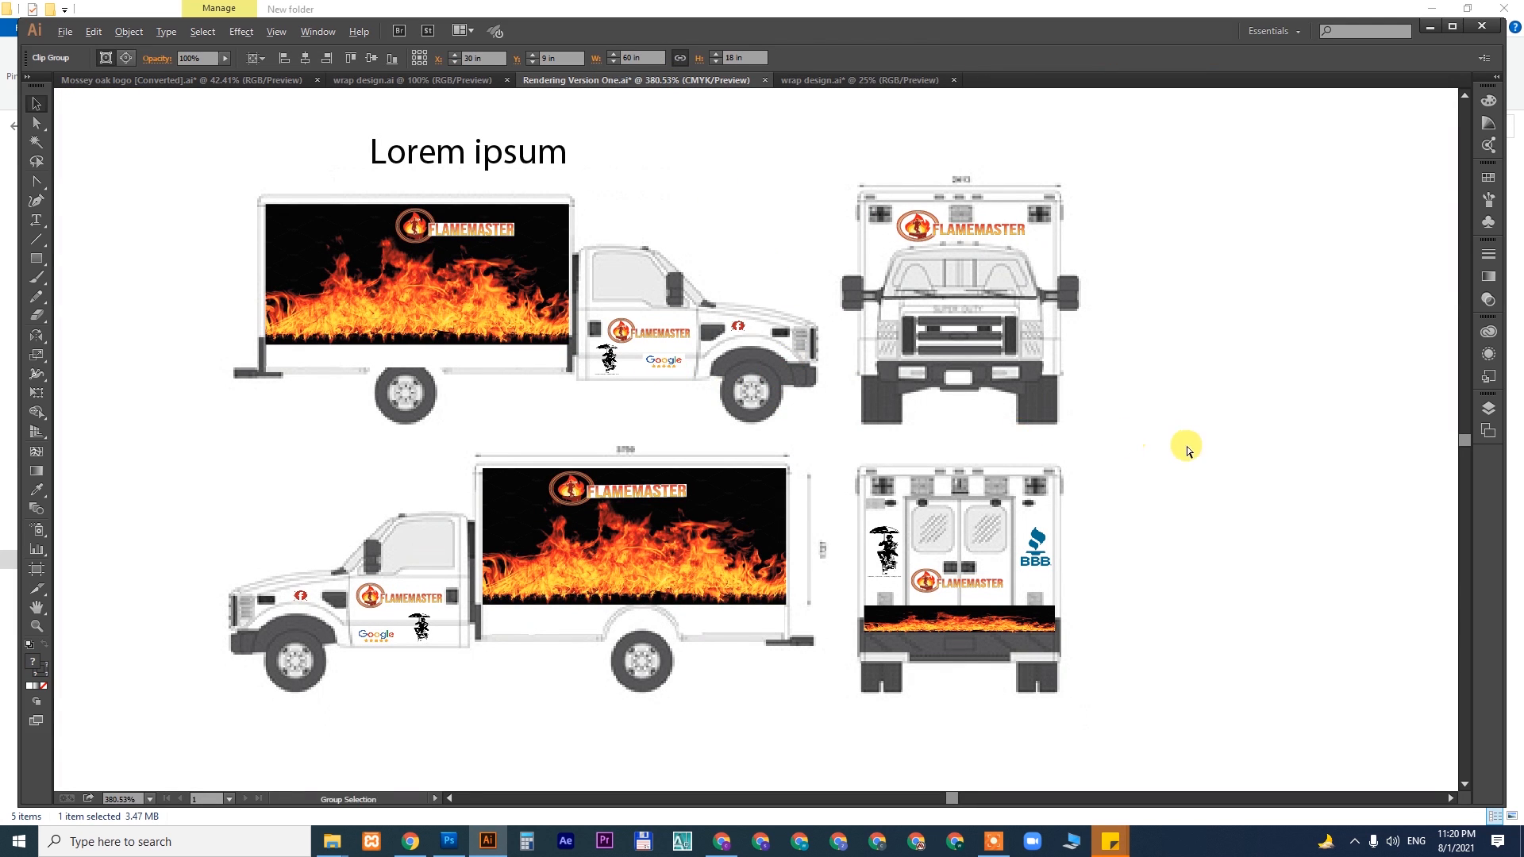
scroll(1207, 429, "down", 5)
right_click(1044, 349)
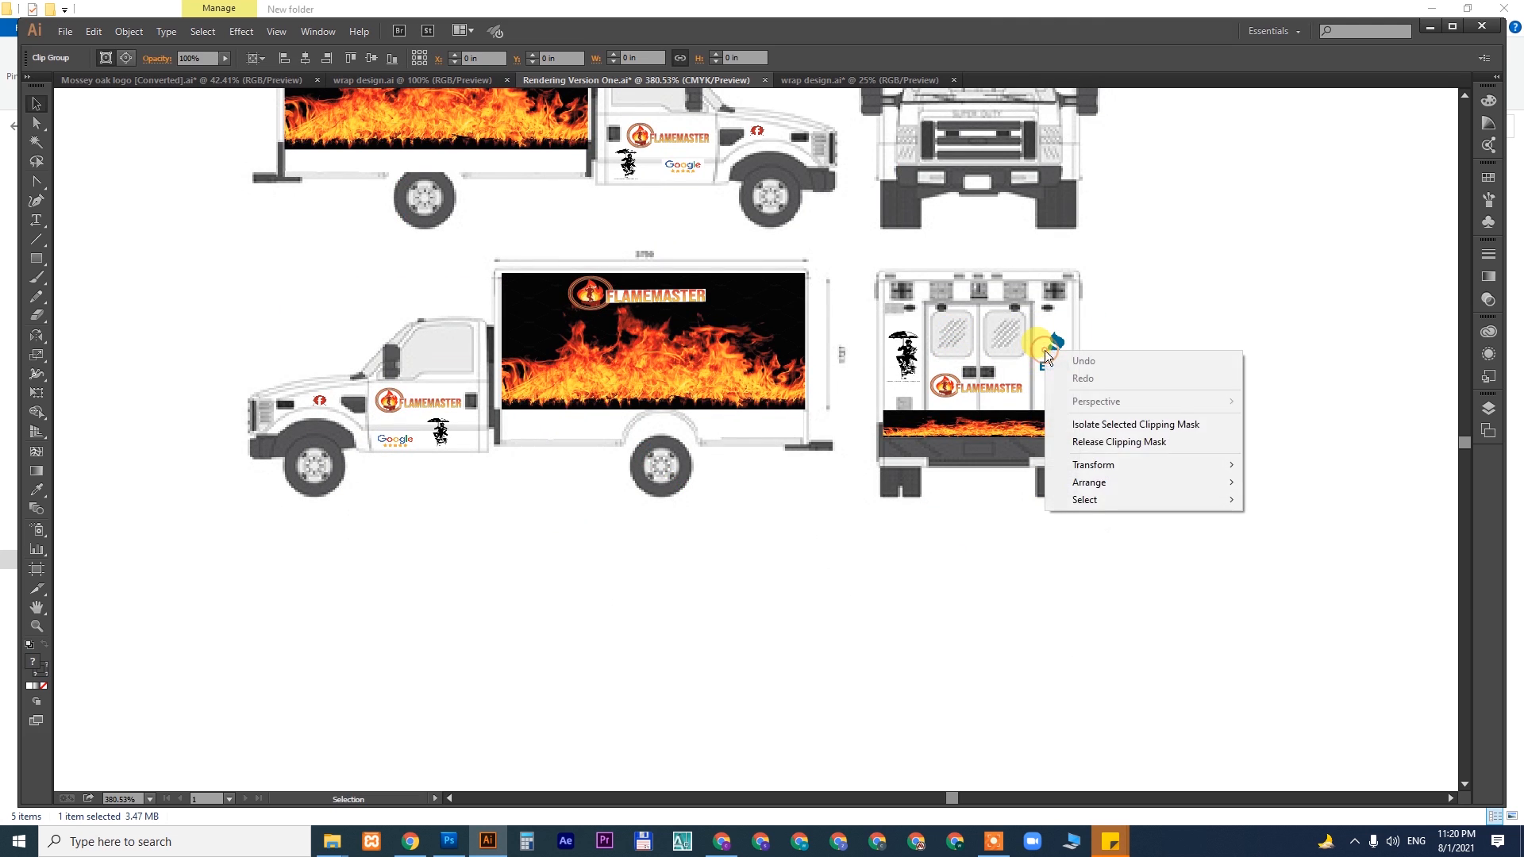
left_click(1091, 442)
left_click(1217, 432)
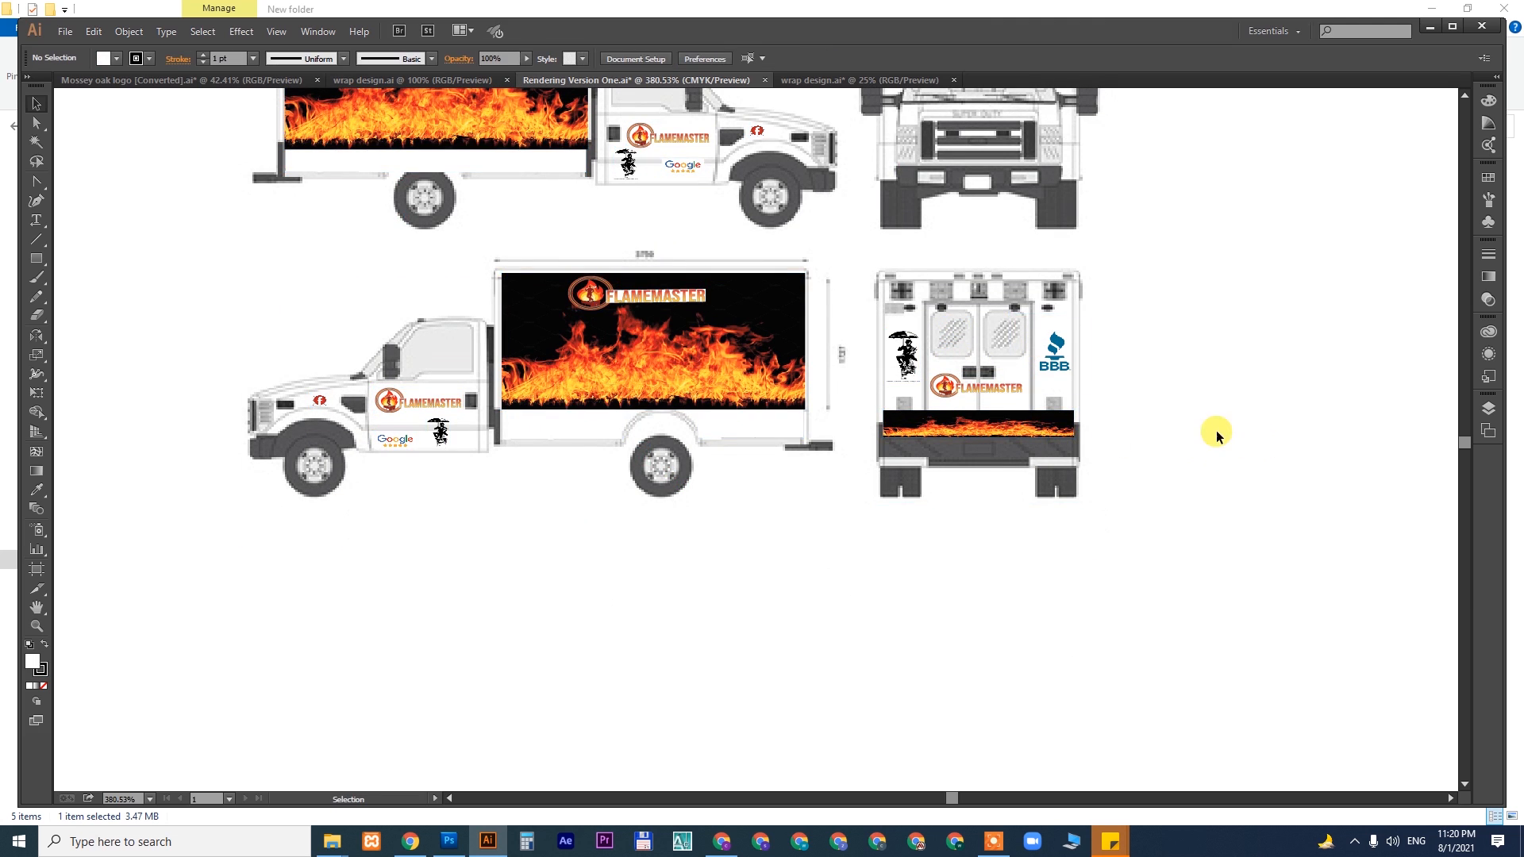
left_click_drag(961, 321, 1000, 416)
left_click(1095, 444)
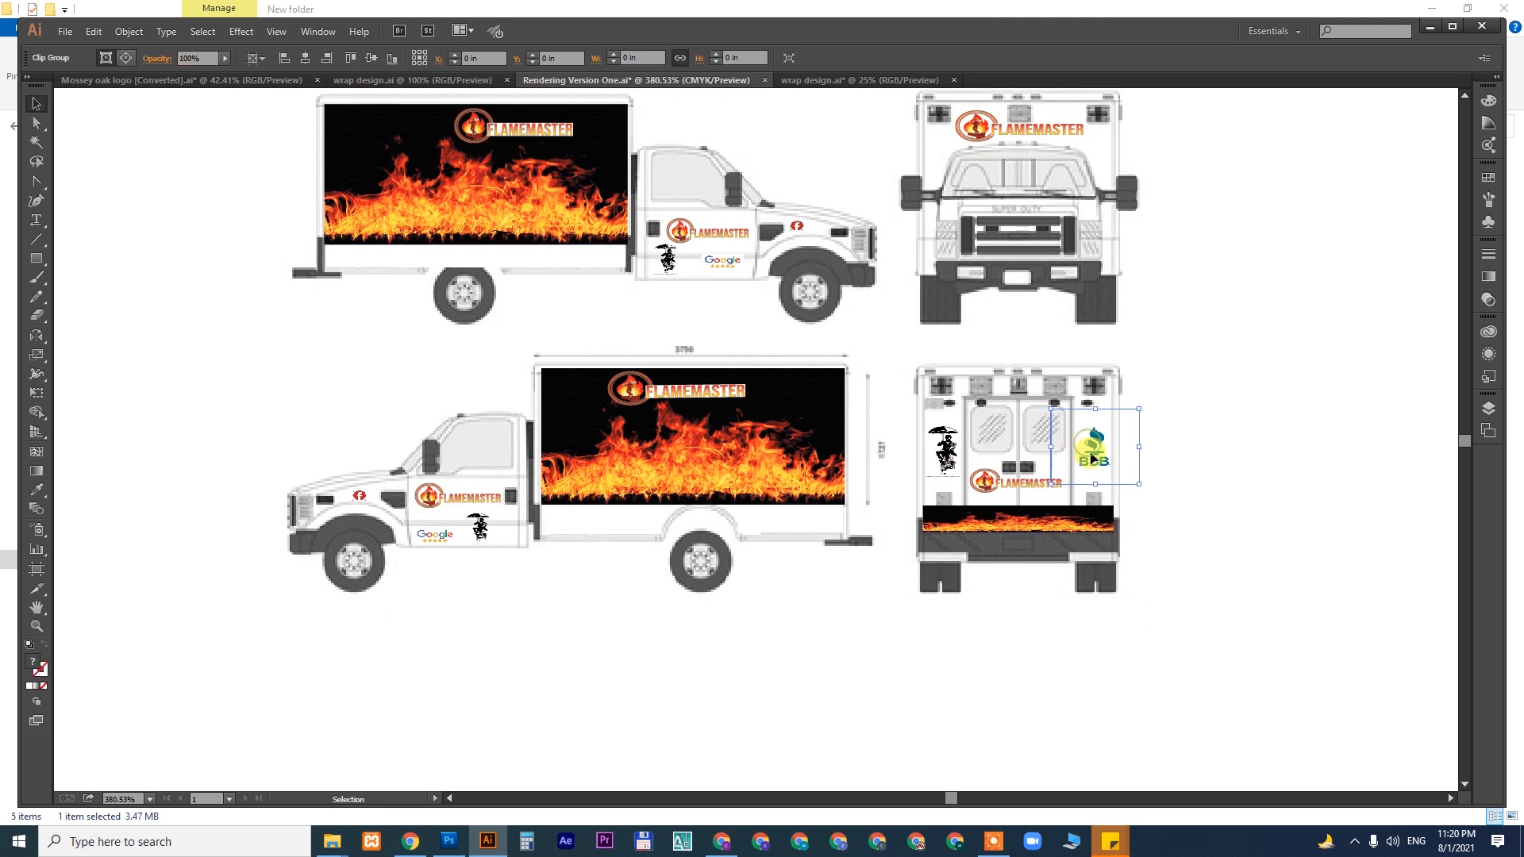
left_click_drag(1096, 444, 1235, 429)
- Try to release the remaining clipping mask on the BBB logo beside the rear view
right_click(1238, 438)
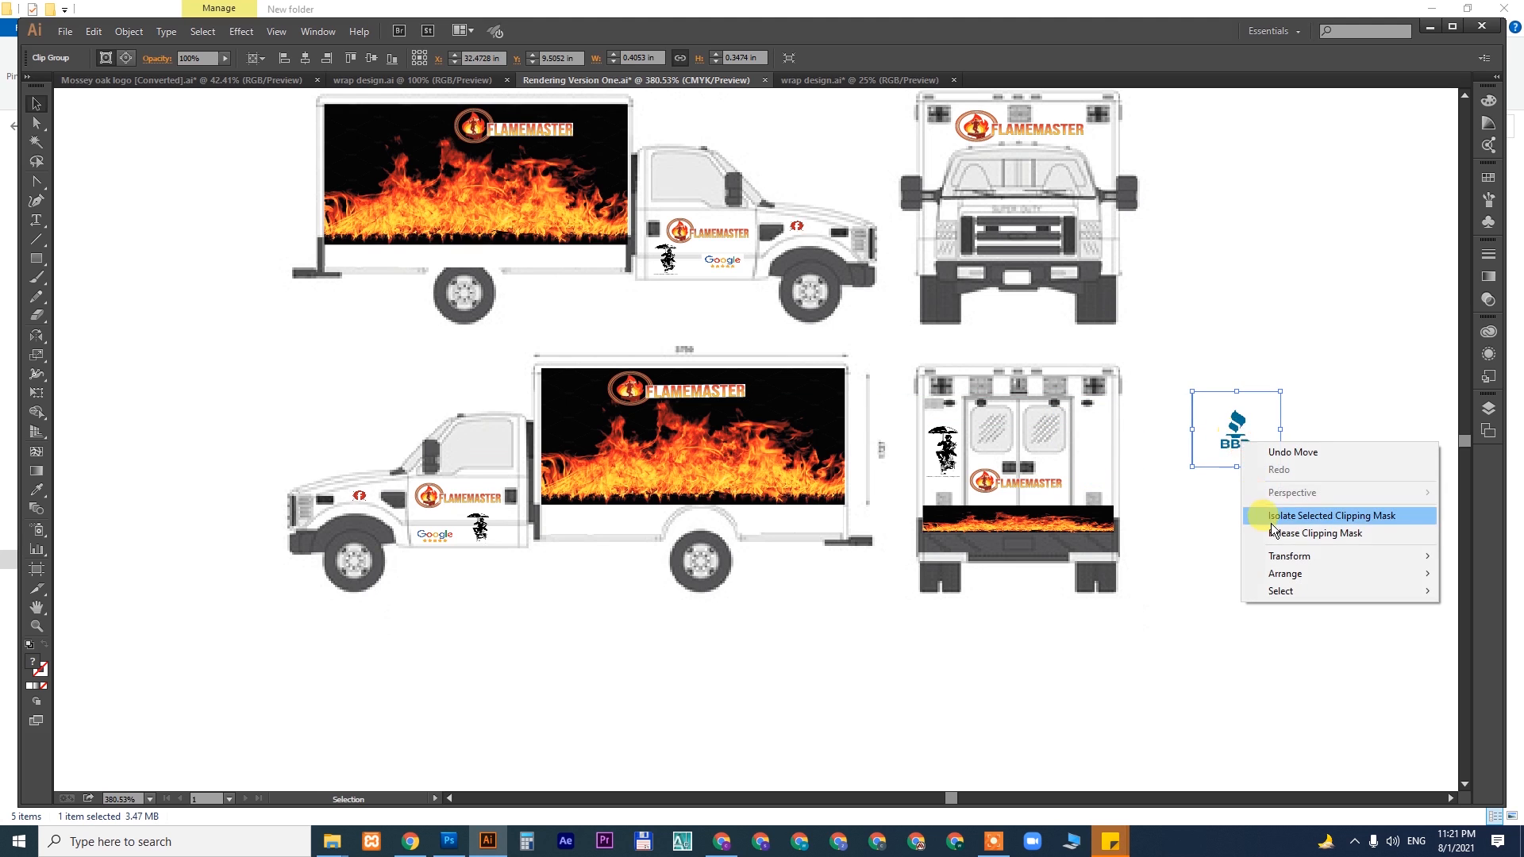
left_click(1286, 538)
key("ctrl+z")
- Gather the Google star-rating badge from the cab door and the black umbrella figure from the rear view beneath the BBB logo
left_click(1243, 447)
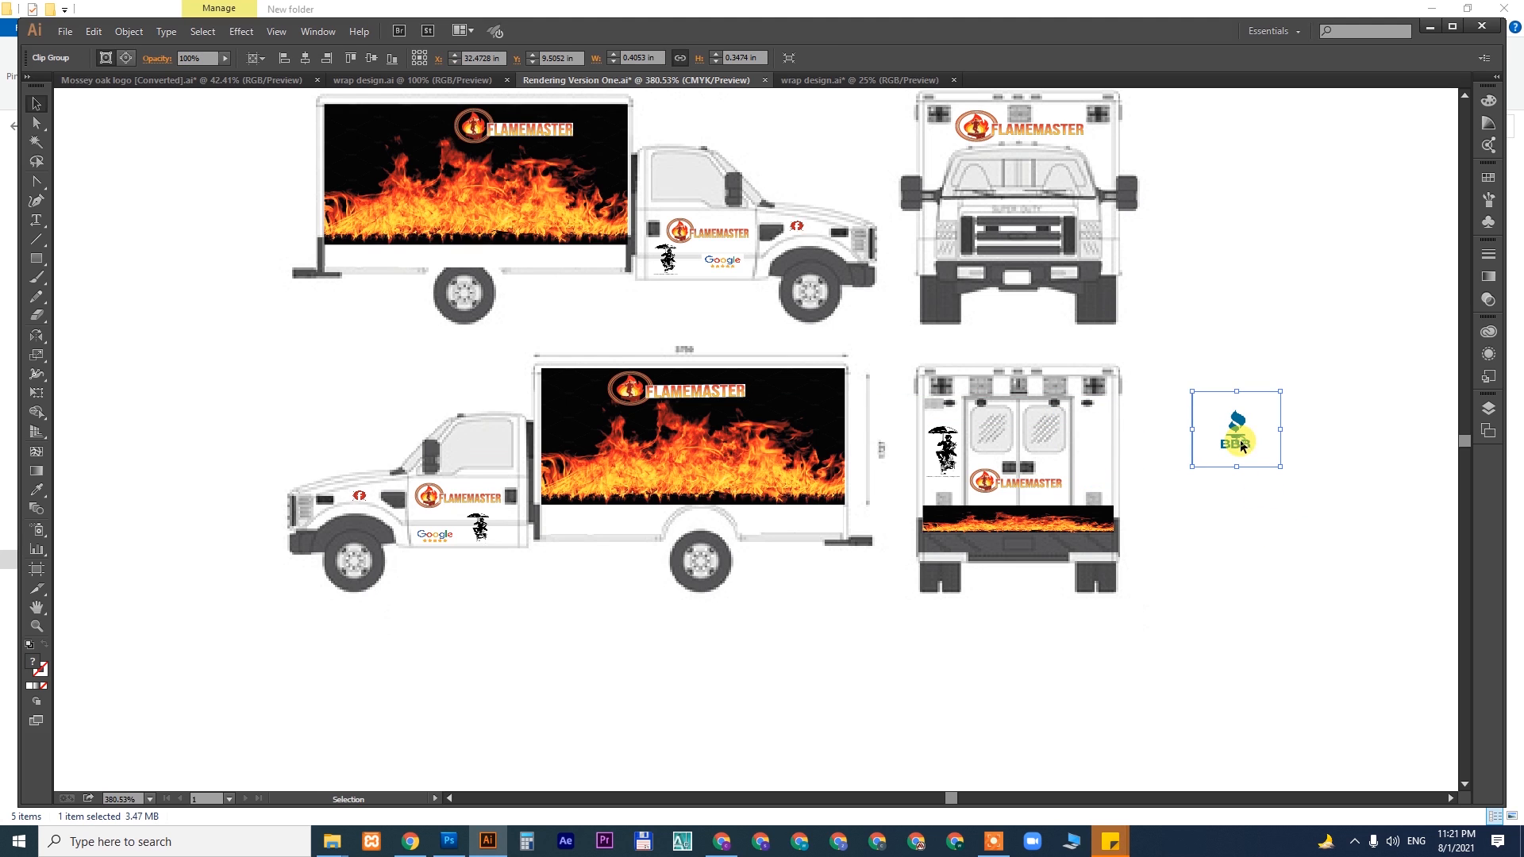
left_click(947, 449, "shift")
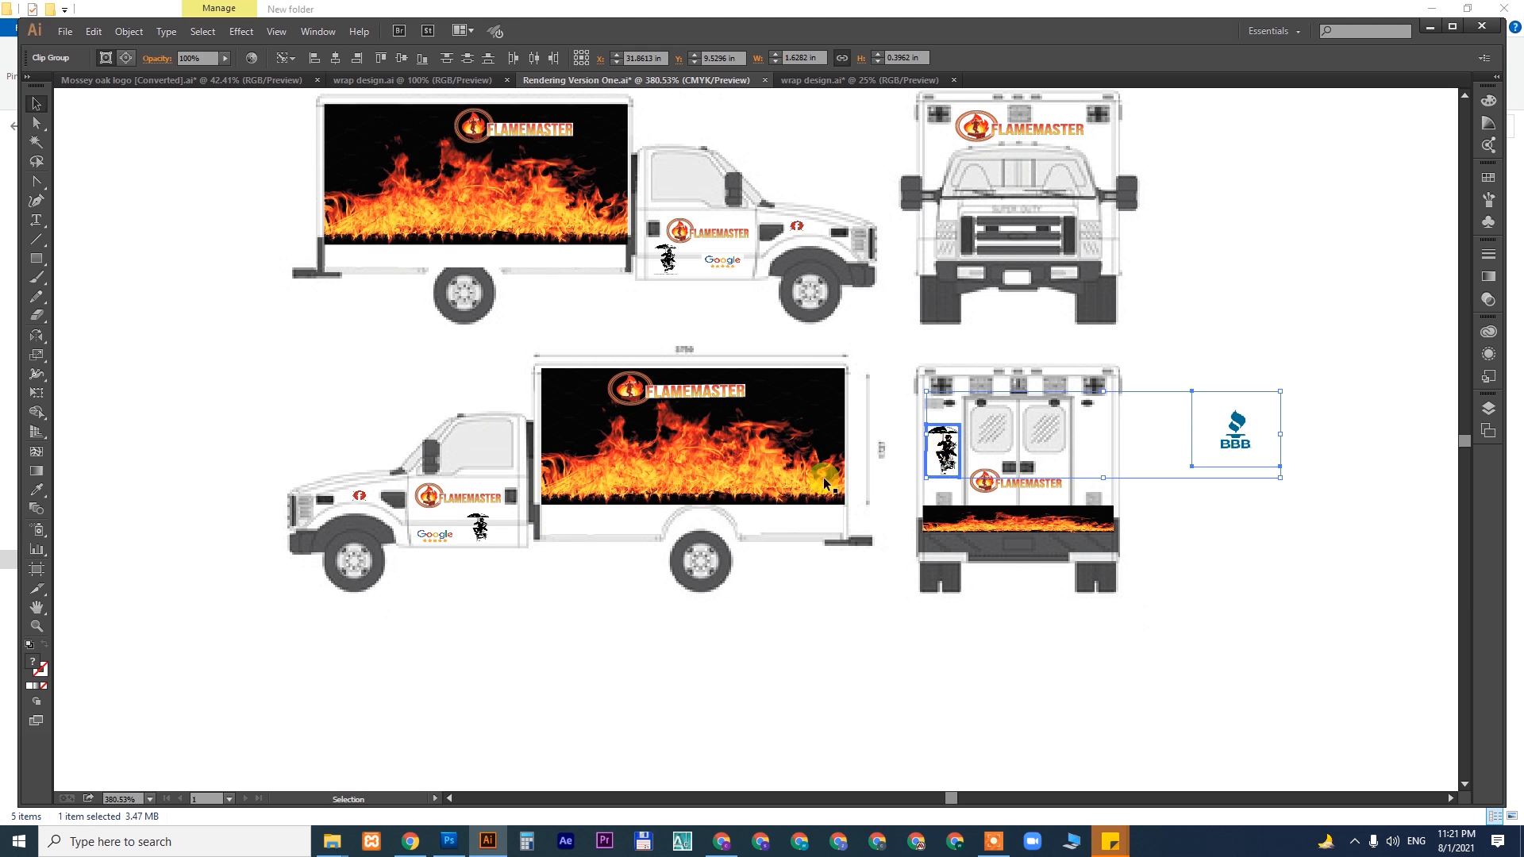
left_click_drag(436, 534, 441, 542)
left_click_drag(557, 591, 1240, 535)
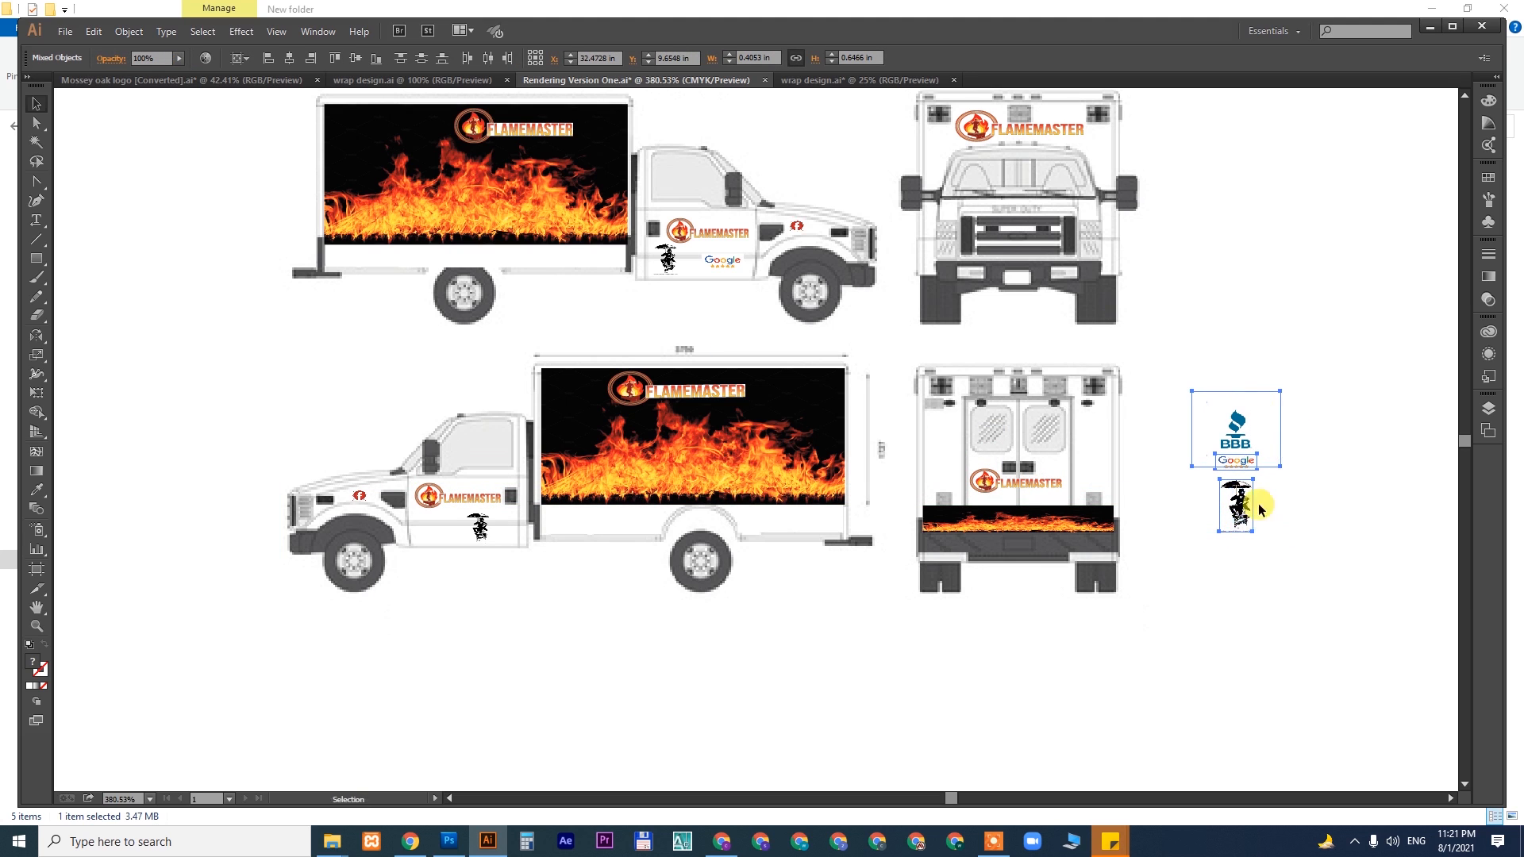
- Copy the BBB, Google and umbrella figure logos into the wrap design document and place them beside the truck photo, about 3.1 by 4.9 in overall
left_click(800, 80)
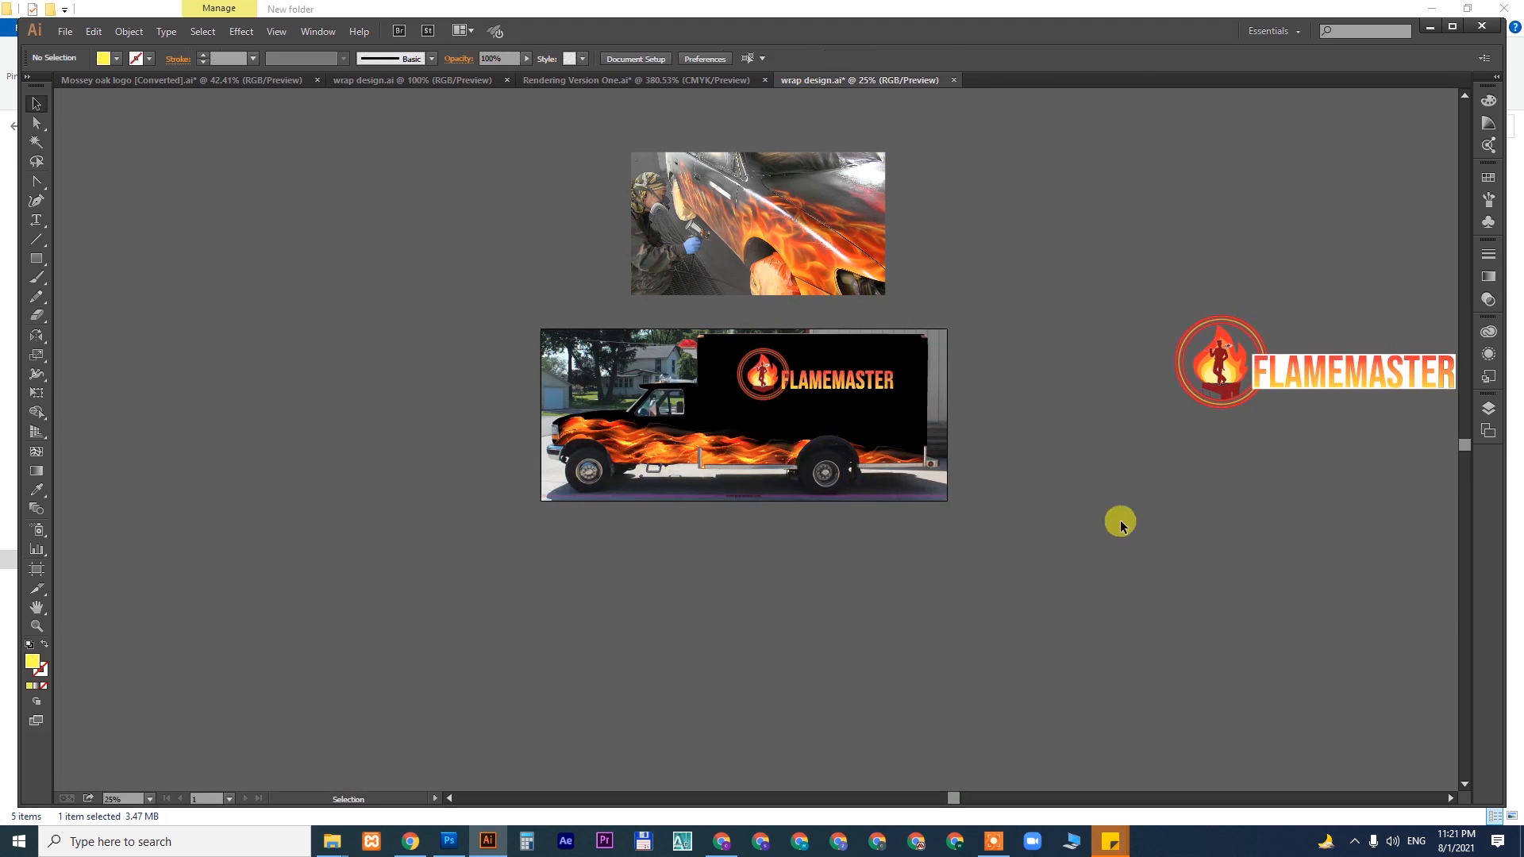
key("ctrl+v")
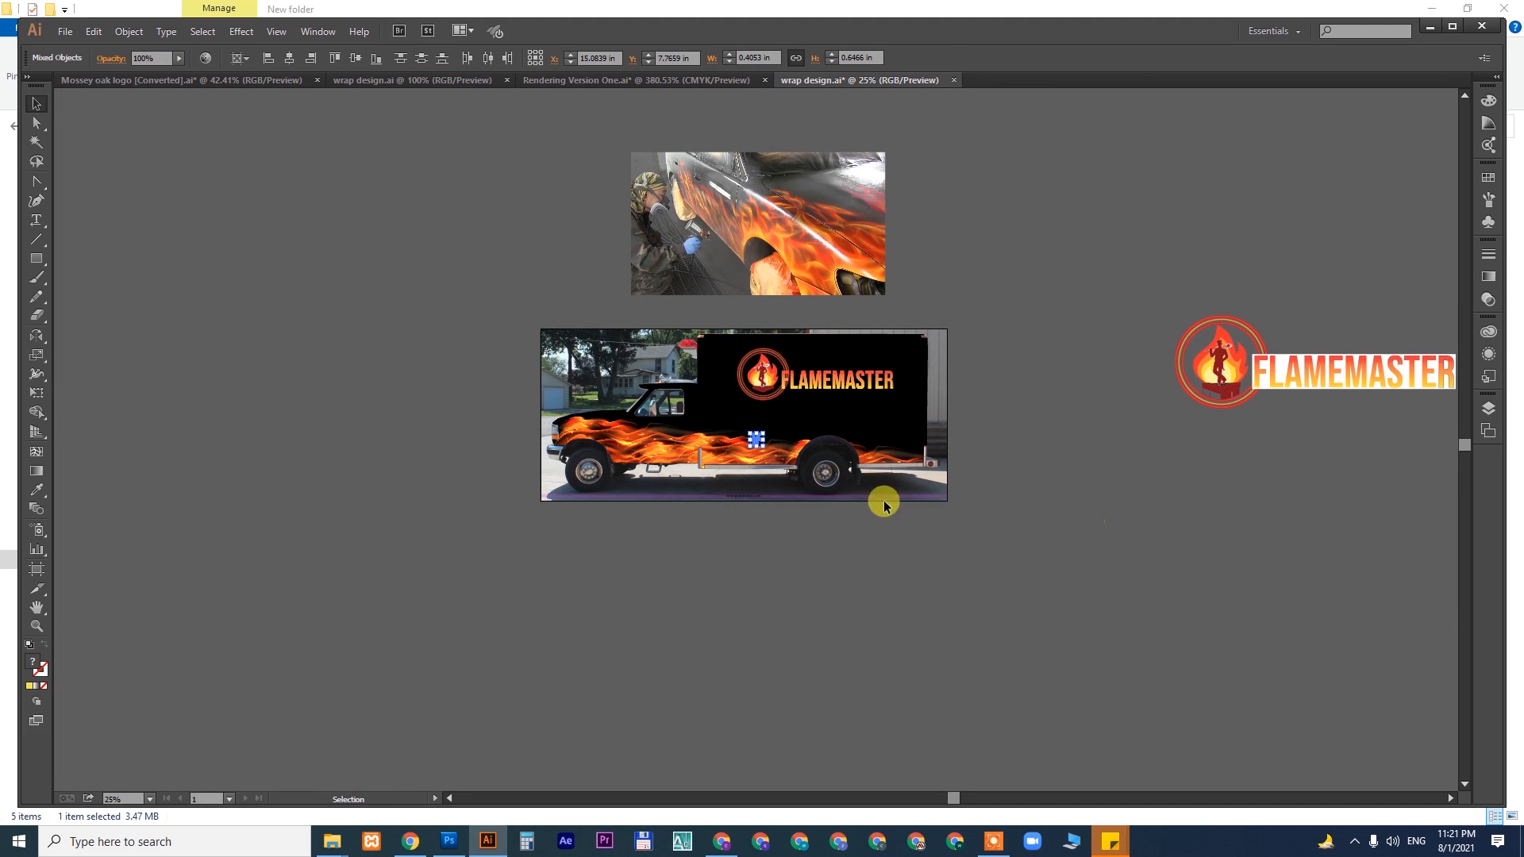
left_click_drag(765, 432, 847, 321)
key("z")
left_click_drag(651, 323, 1072, 522)
scroll(809, 456, "down", 1)
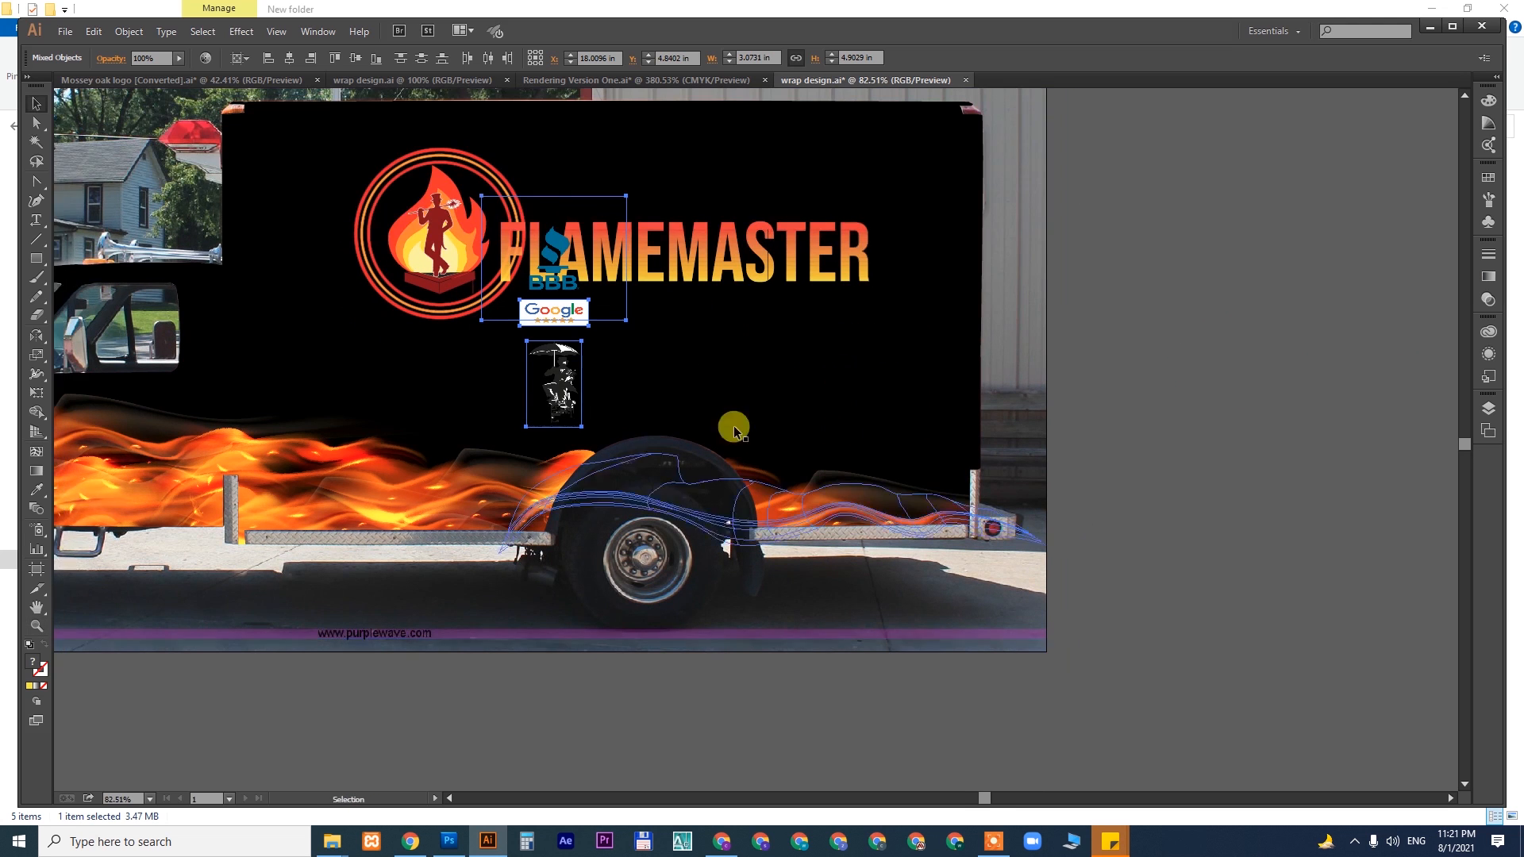
key("v")
left_click_drag(554, 378, 1173, 352)
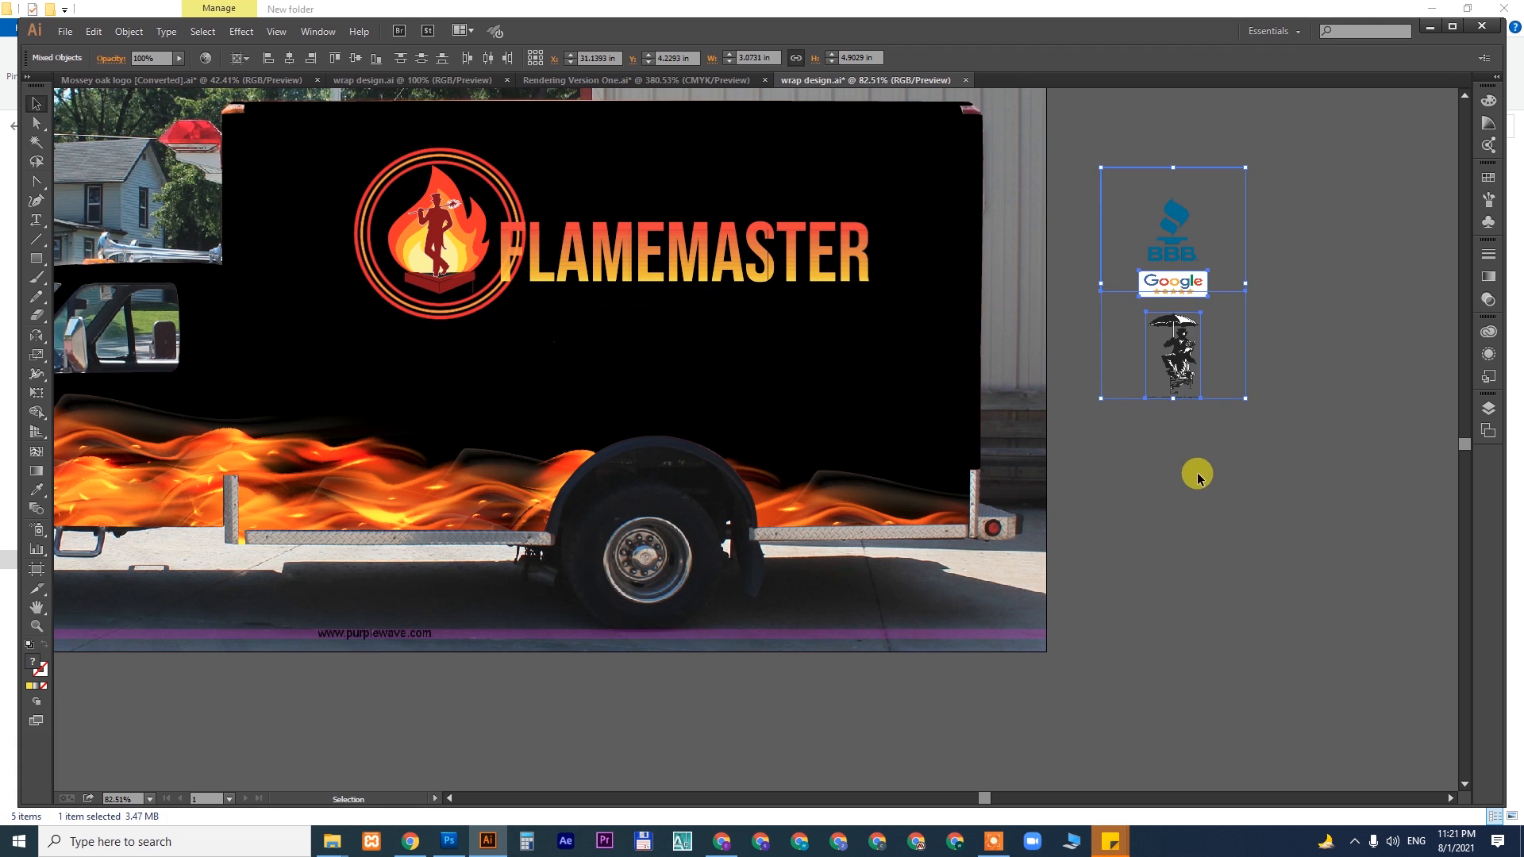
left_click(1198, 469)
- Move the FLAMEMASTER logo forward and slightly down on the truck's box to free space at the rear
key("space")
left_click_drag(941, 296, 931, 384)
left_click(784, 325)
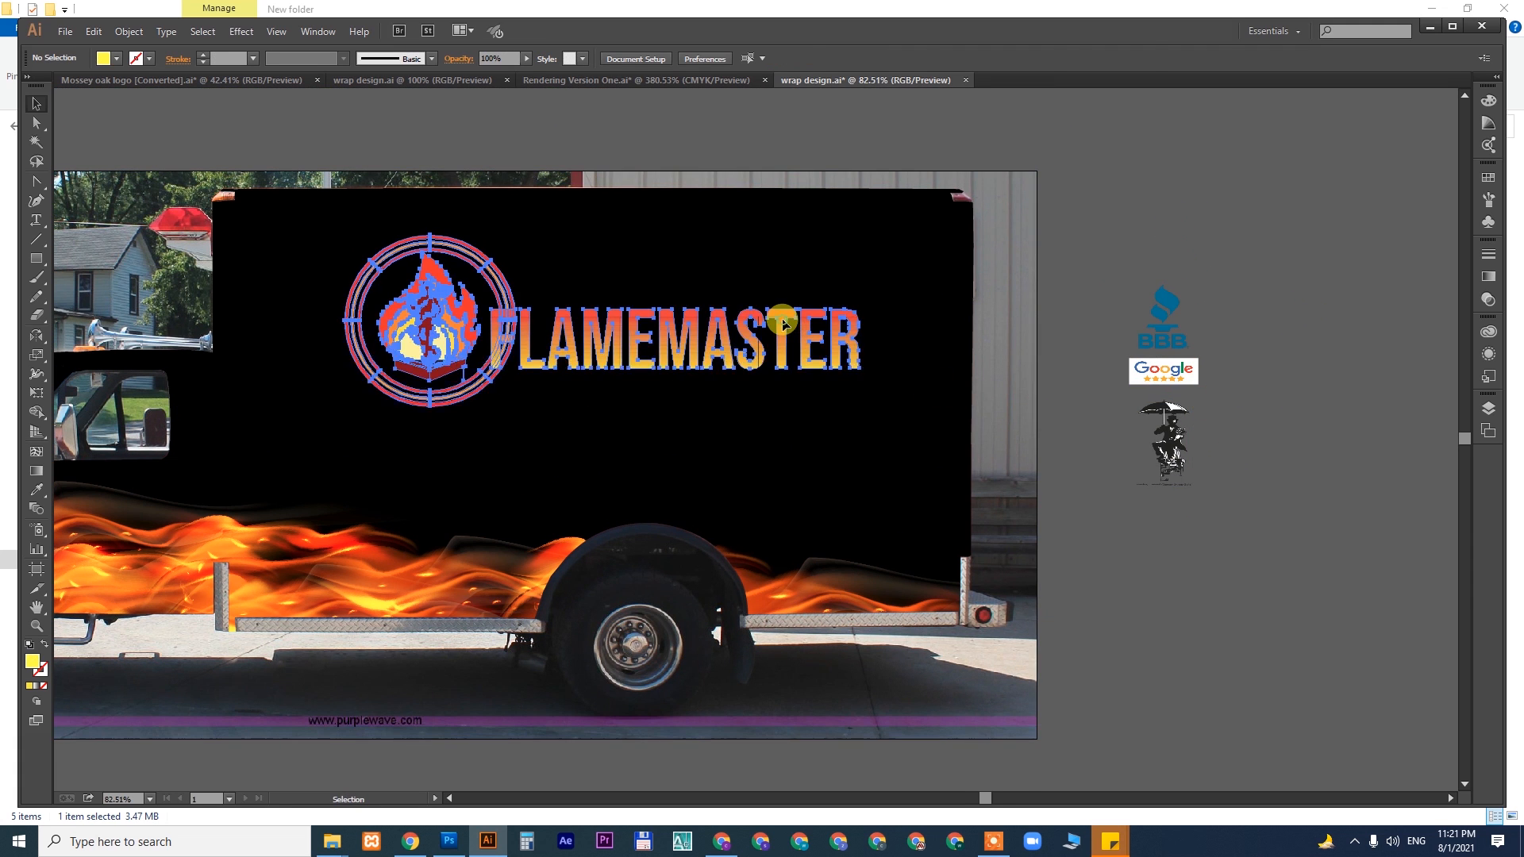
left_click_drag(782, 321, 711, 354)
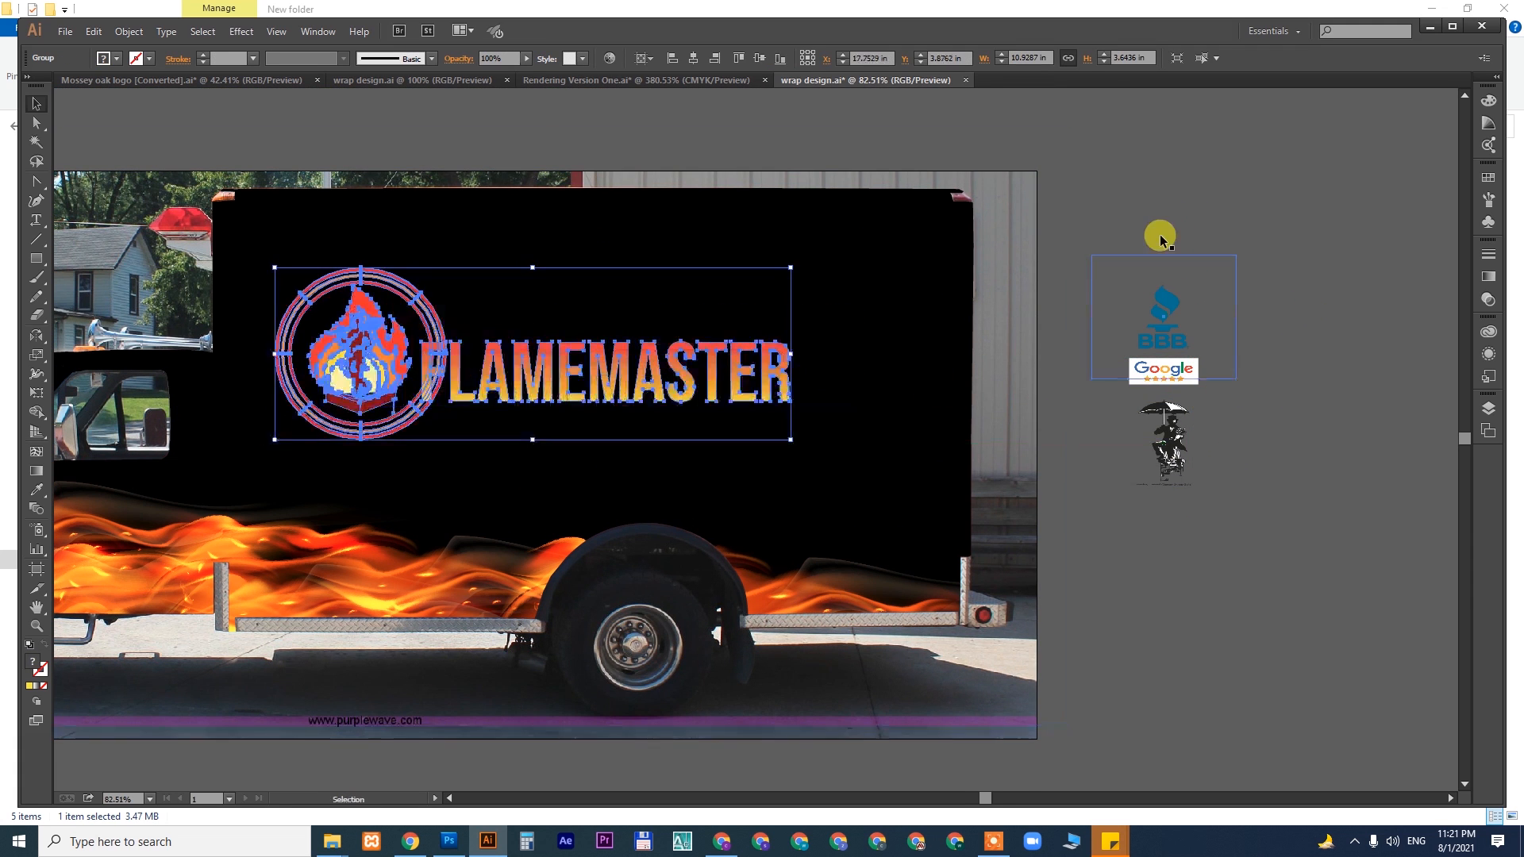
left_click(1170, 212)
- Draw a yellow panel with rounded corners, about 1.9 by 6.8 in, near the rear end of the truck's box
key("m")
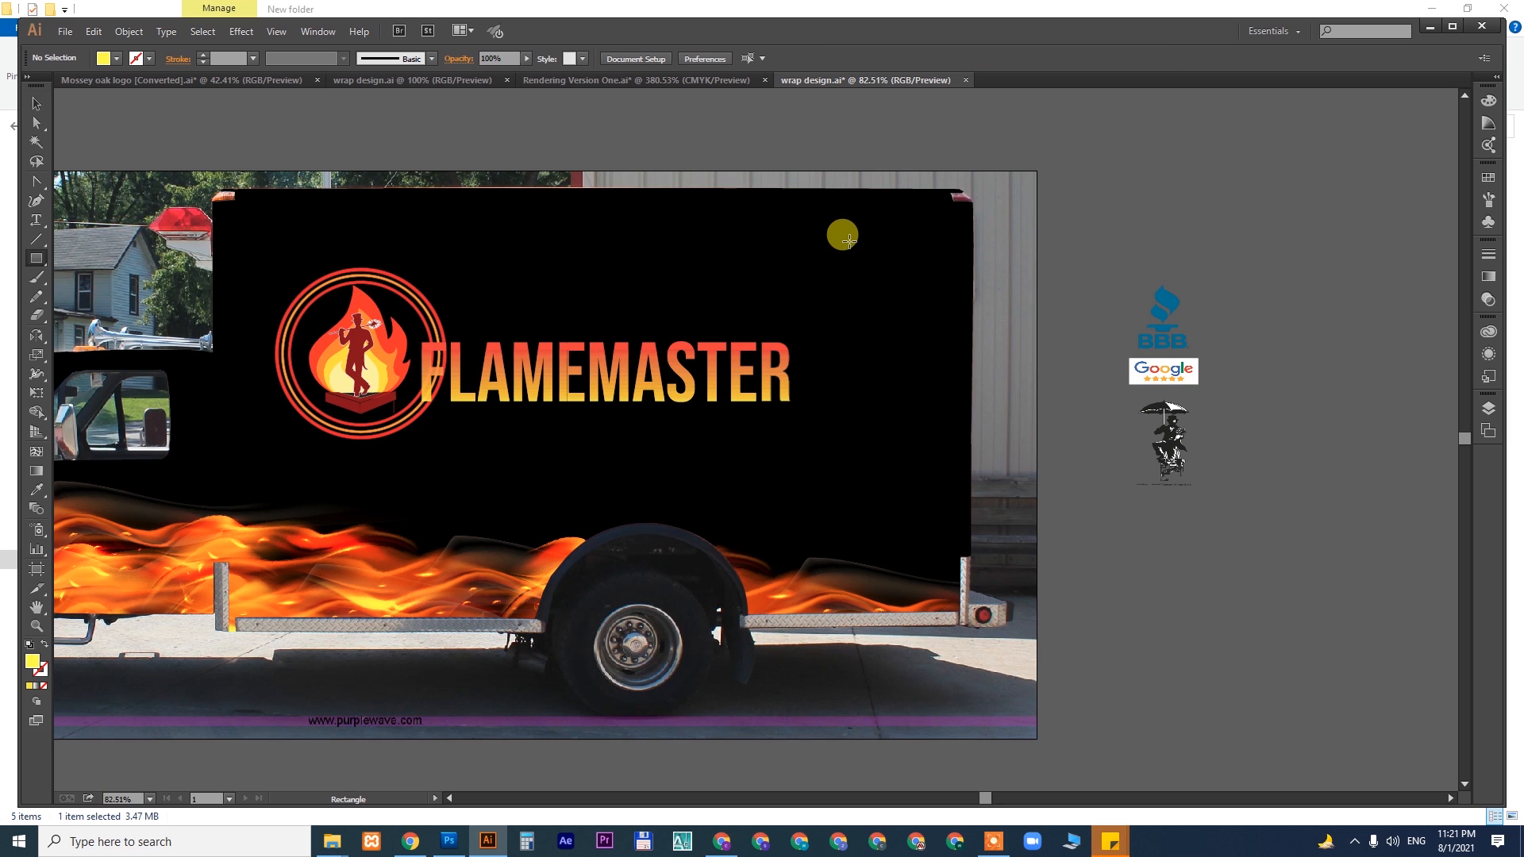
left_click_drag(848, 240, 937, 515)
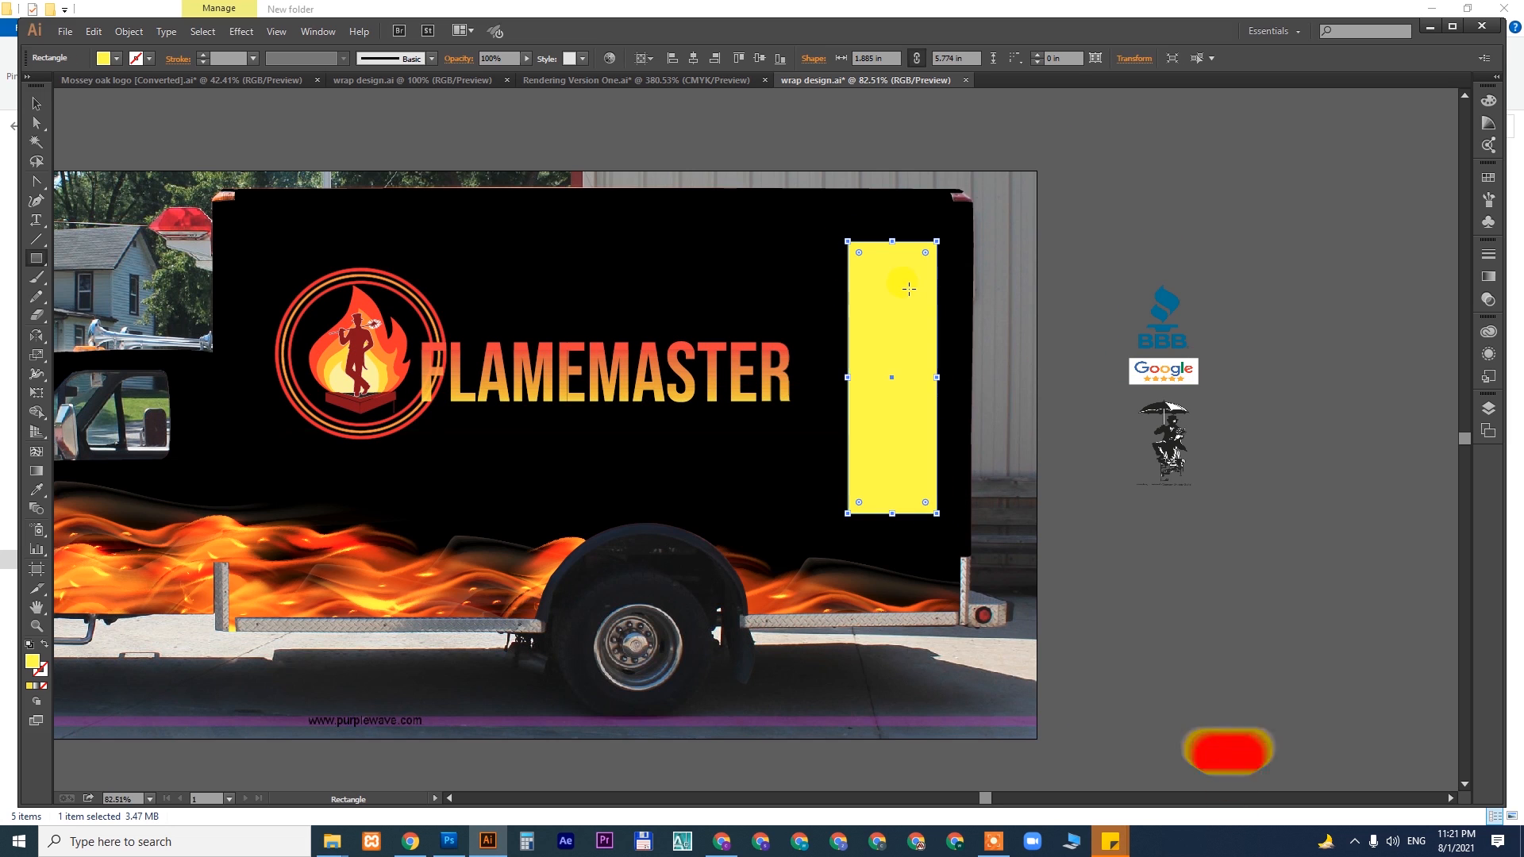
key("v")
left_click_drag(859, 252, 862, 260)
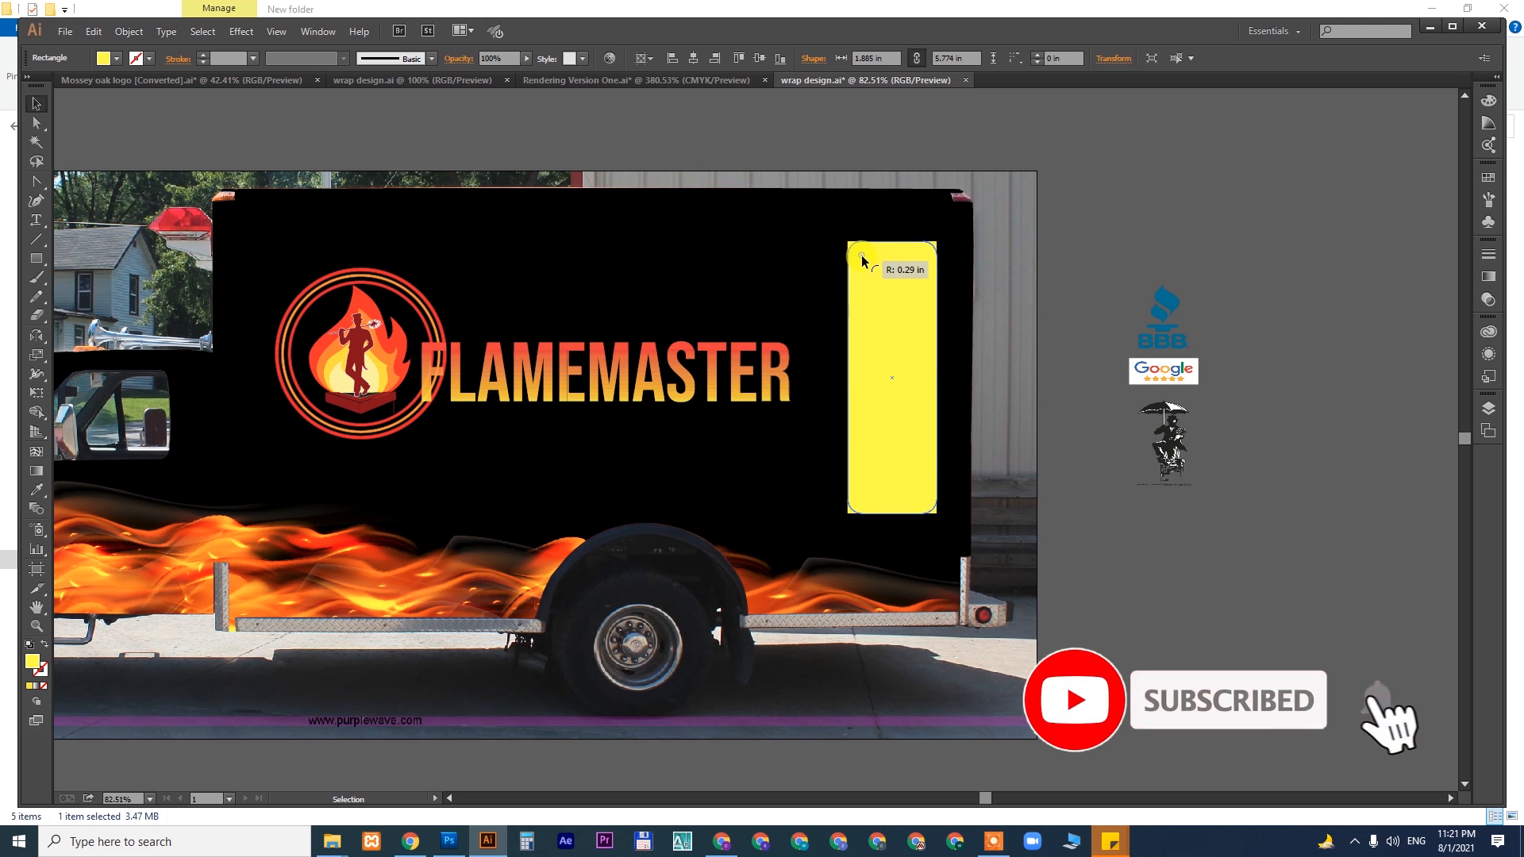
left_click_drag(892, 513, 899, 541)
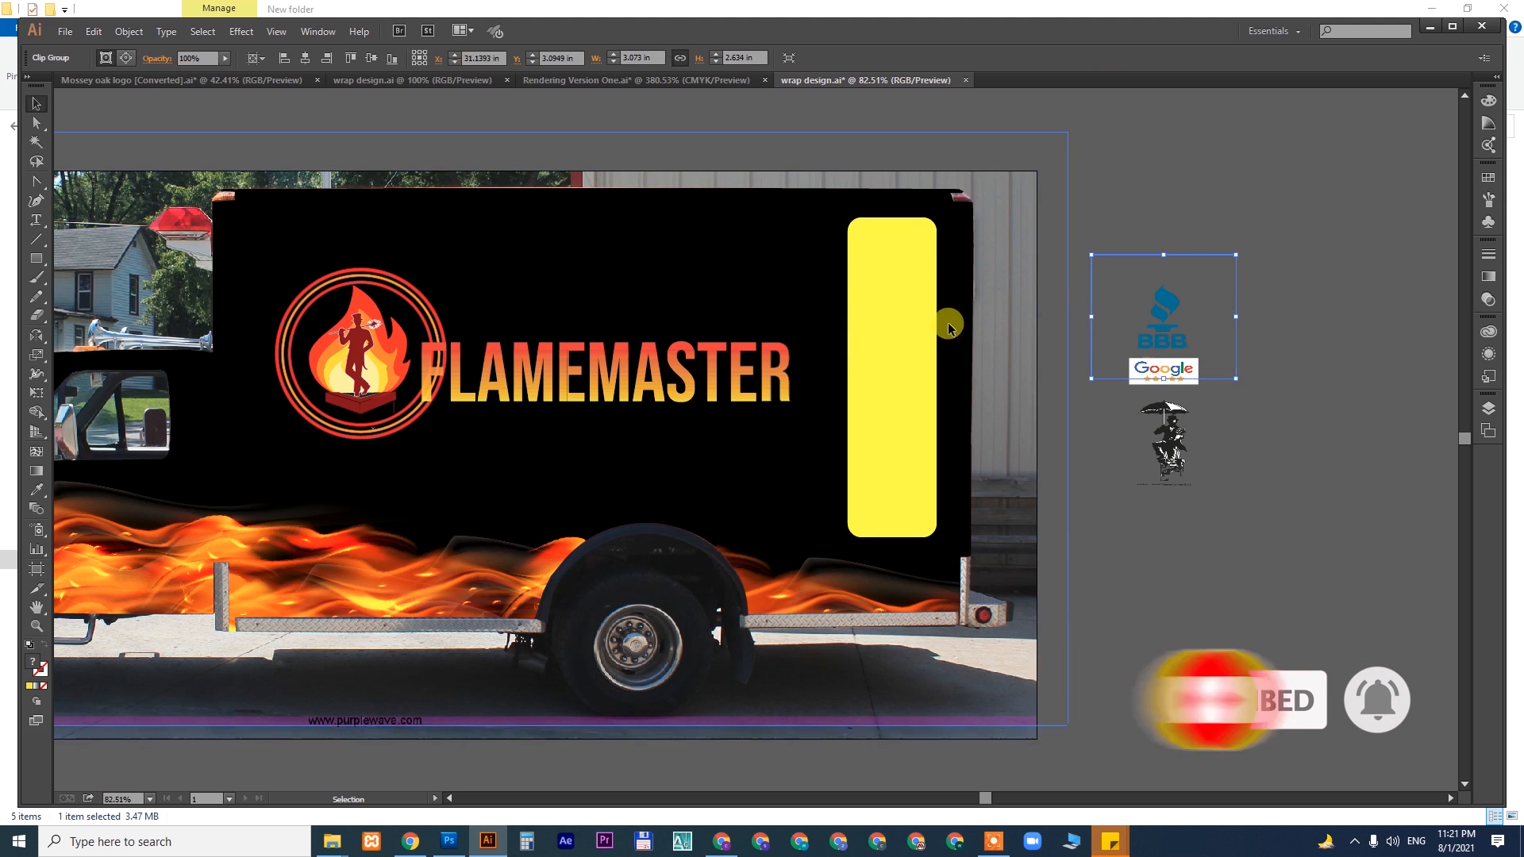
- Sample a color beside the Google badge for the panel's fill, and move the BBB logo up, clear of the badge
key("i")
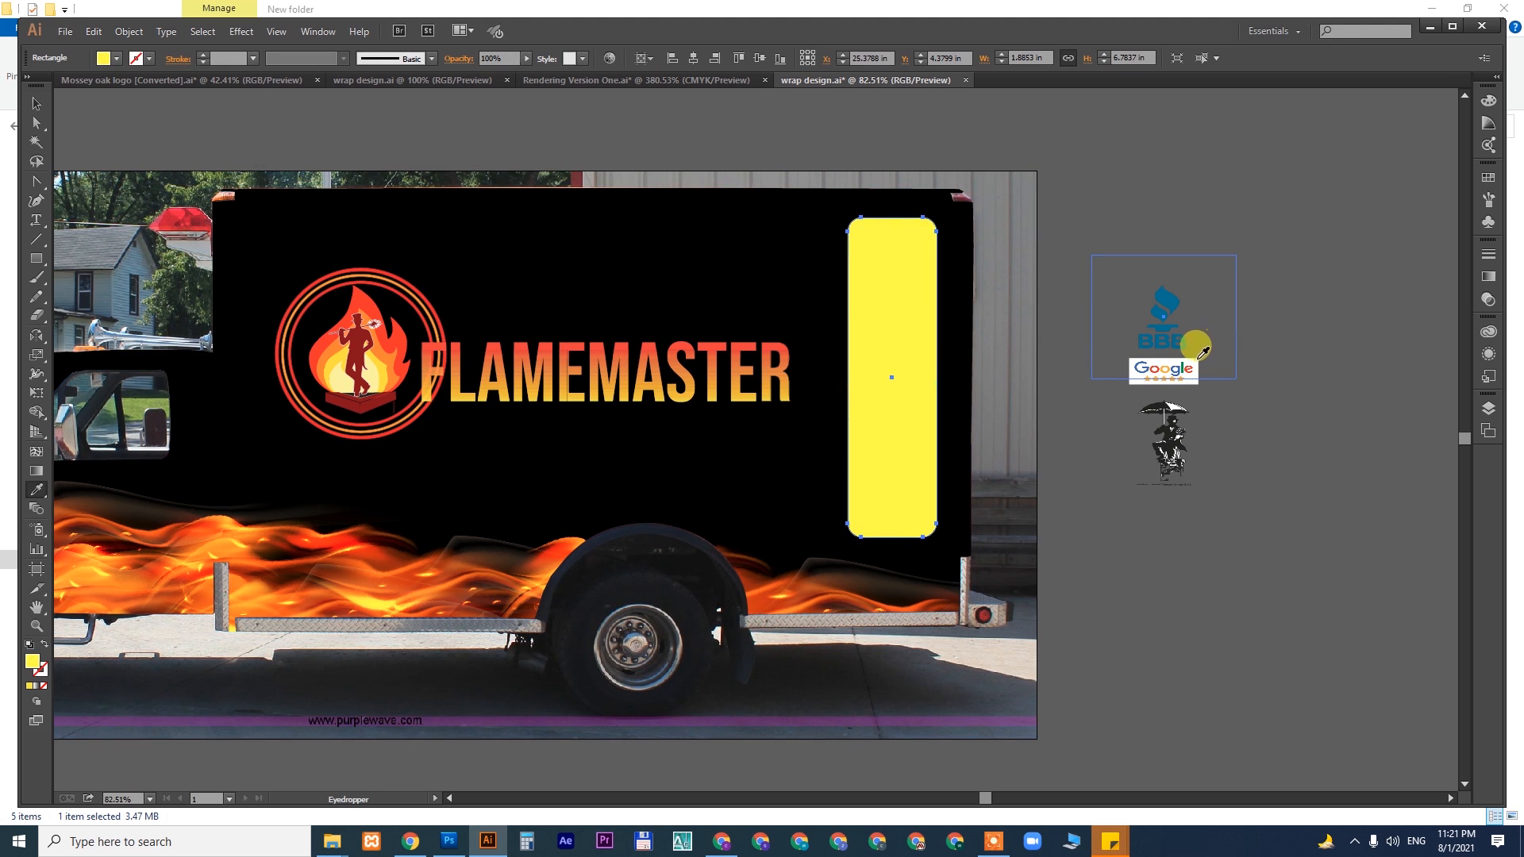
left_click(1200, 354)
key("v")
left_click_drag(1157, 331, 1174, 186)
left_click(1154, 396)
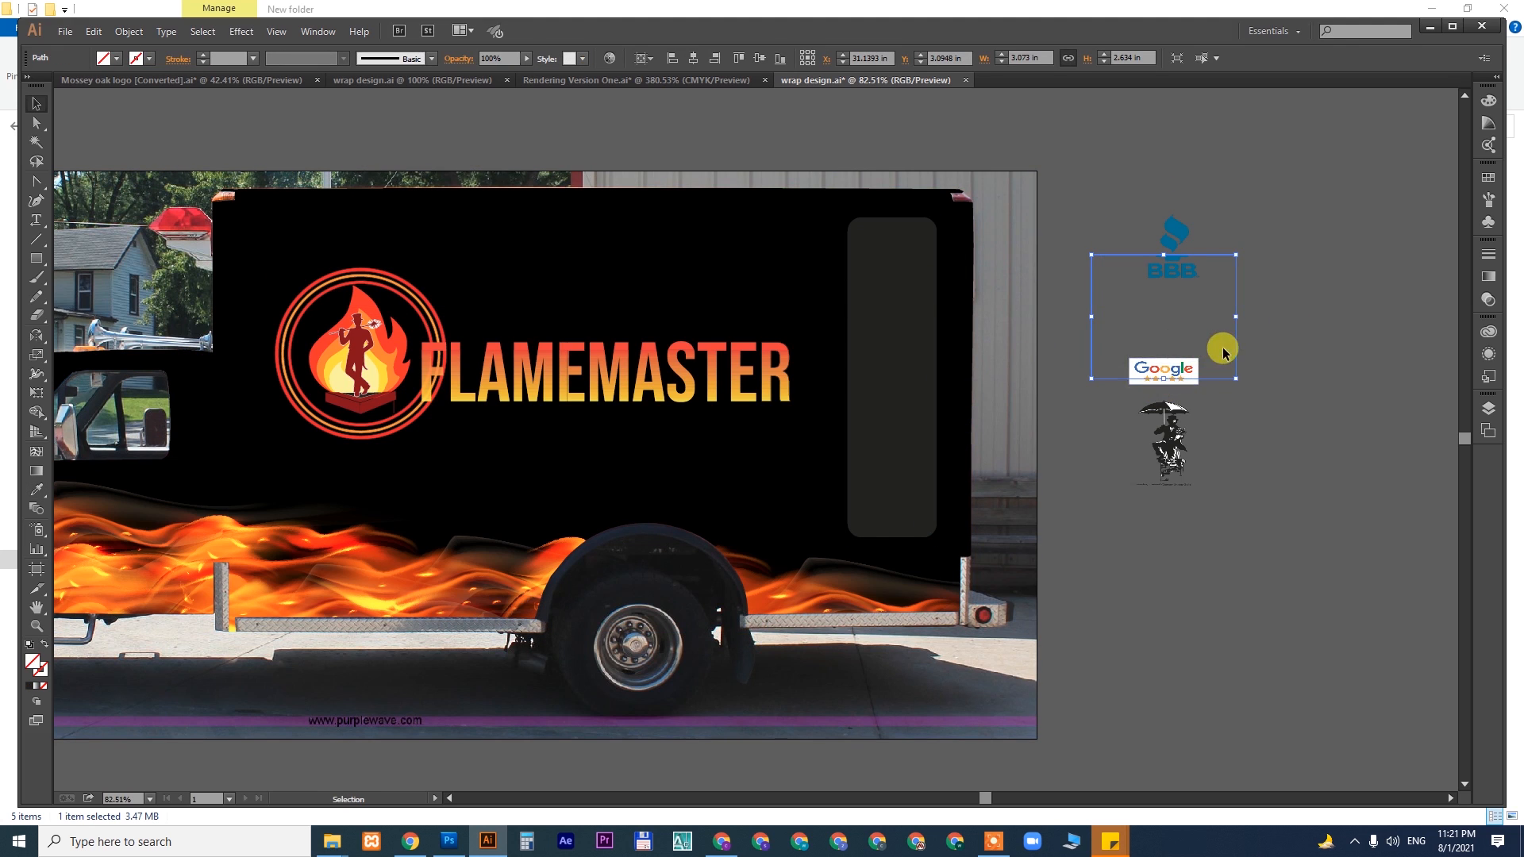
left_click(1233, 373)
- Fill the rounded panel with the white sampled from the Google badge
left_click(930, 316)
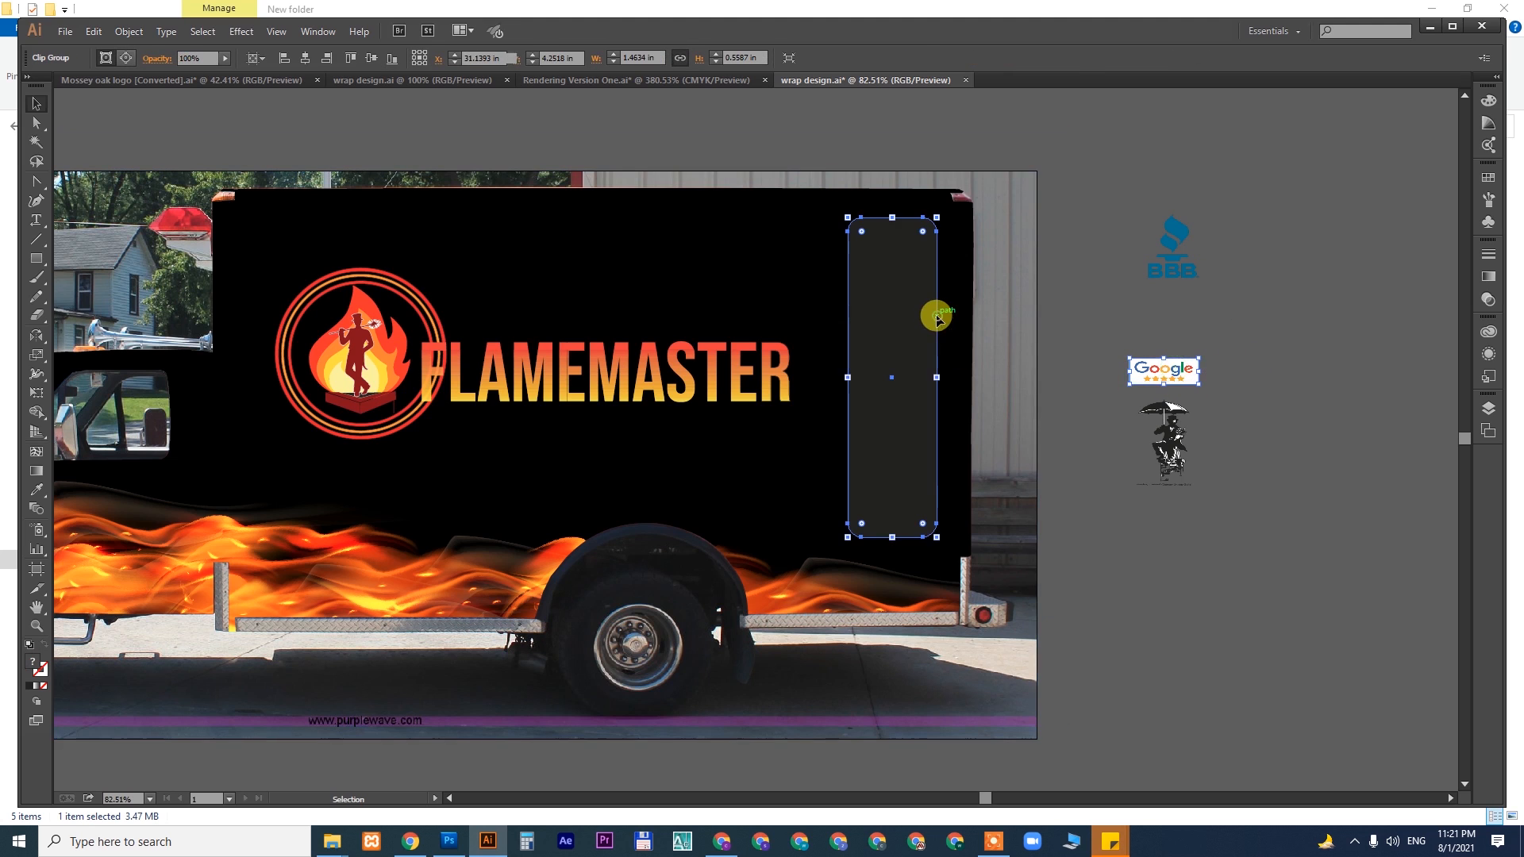
key("i")
left_click(1203, 368)
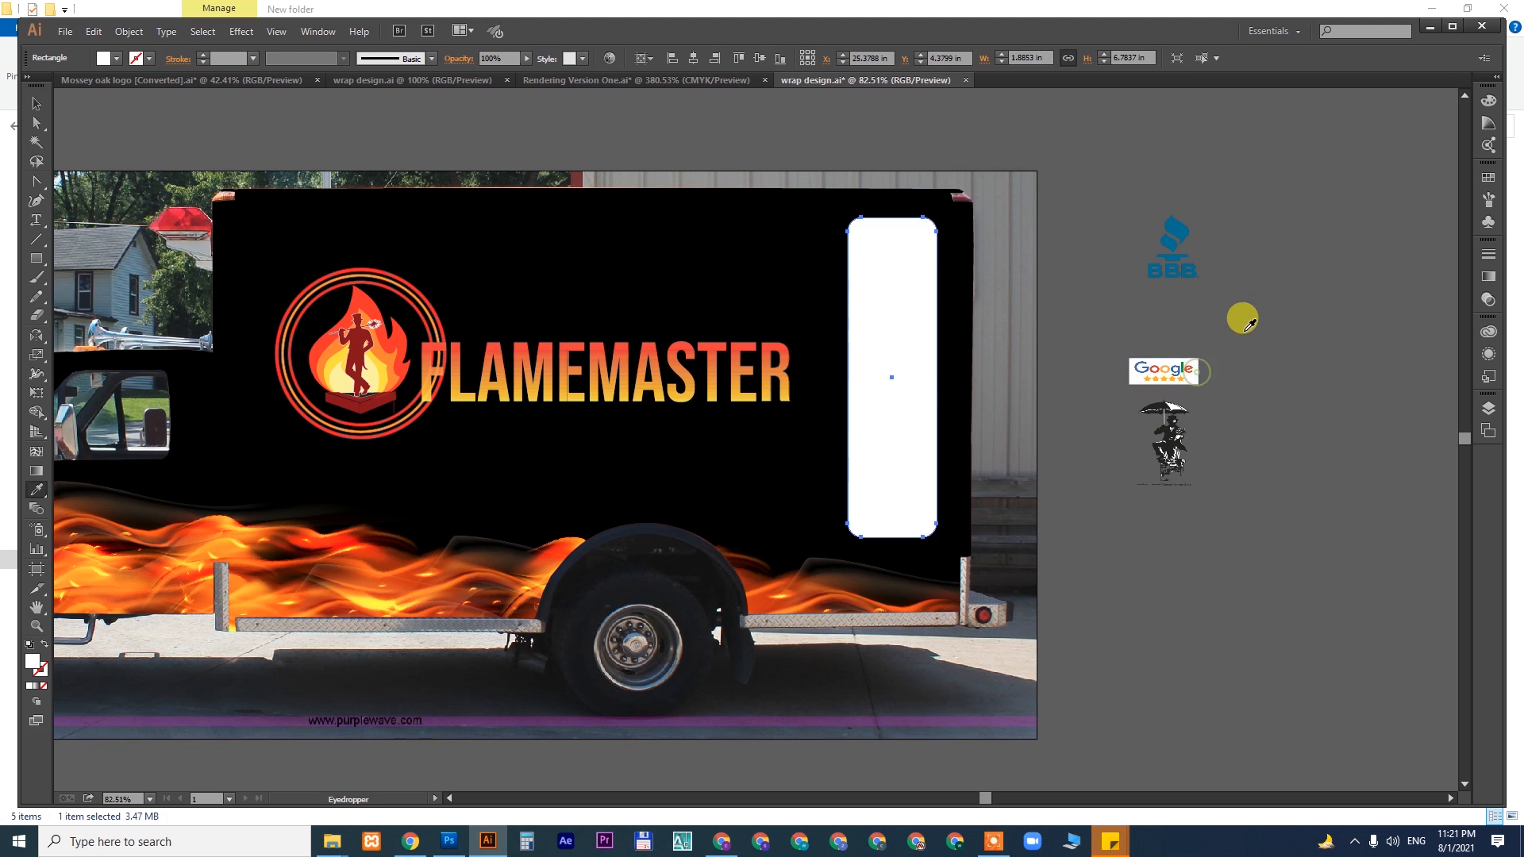
key("v")
left_click(1252, 313)
- Release the BBB logo's clipping mask and pull the leftover empty frame away from the logo
left_click(1168, 244)
right_click(1180, 270)
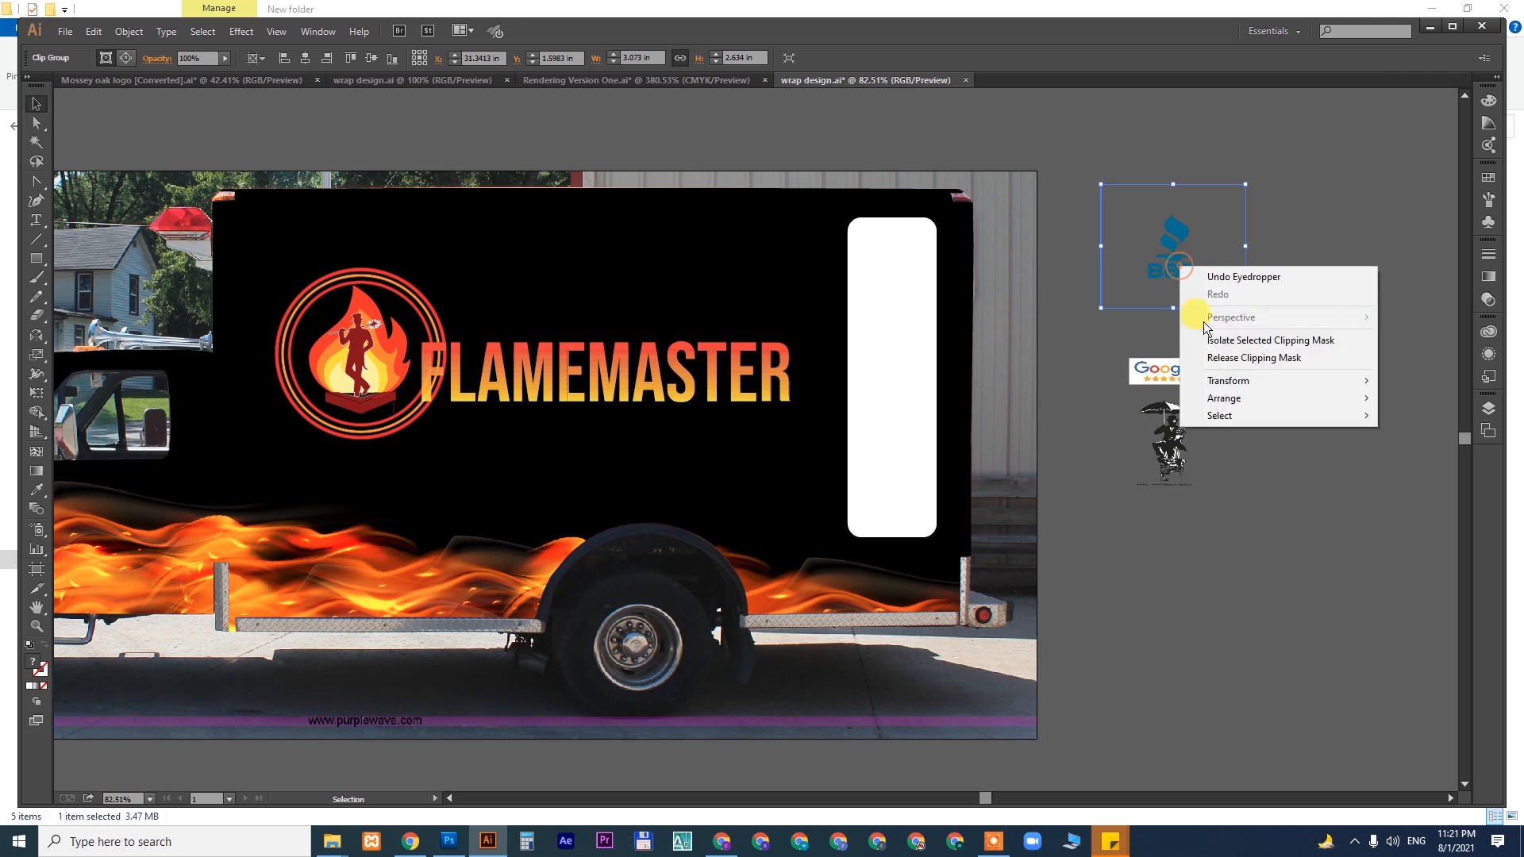
left_click(1265, 353)
left_click(1309, 319)
left_click_drag(1206, 312, 1405, 286)
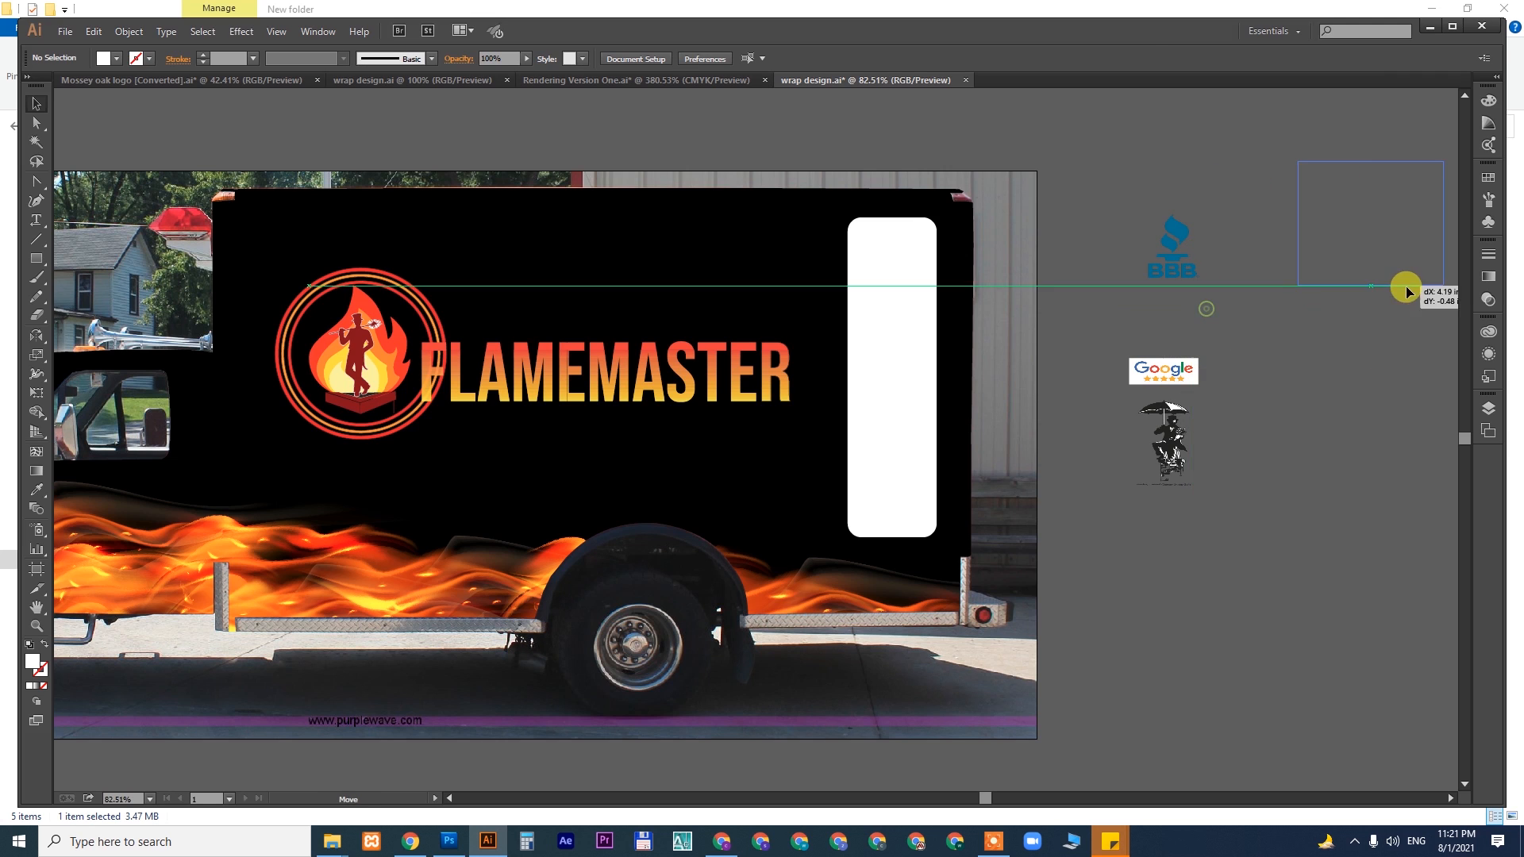
- Move the BBB logo image onto the upper part of the white panel and enlarge it to about 3.7 by 3.2 in
right_click(1188, 272)
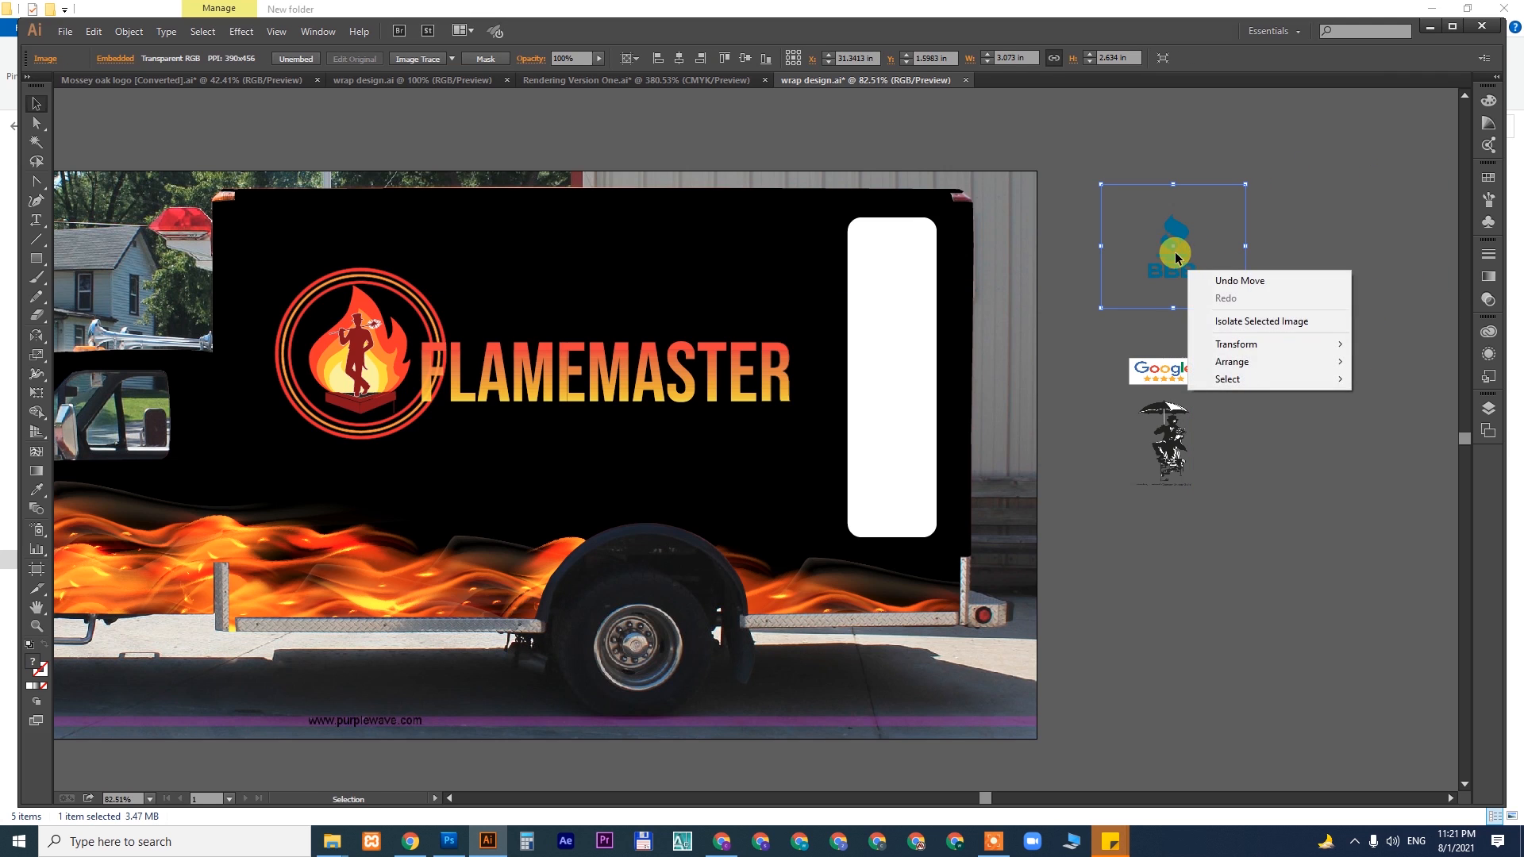
left_click(1176, 253)
left_click_drag(1176, 253, 899, 306)
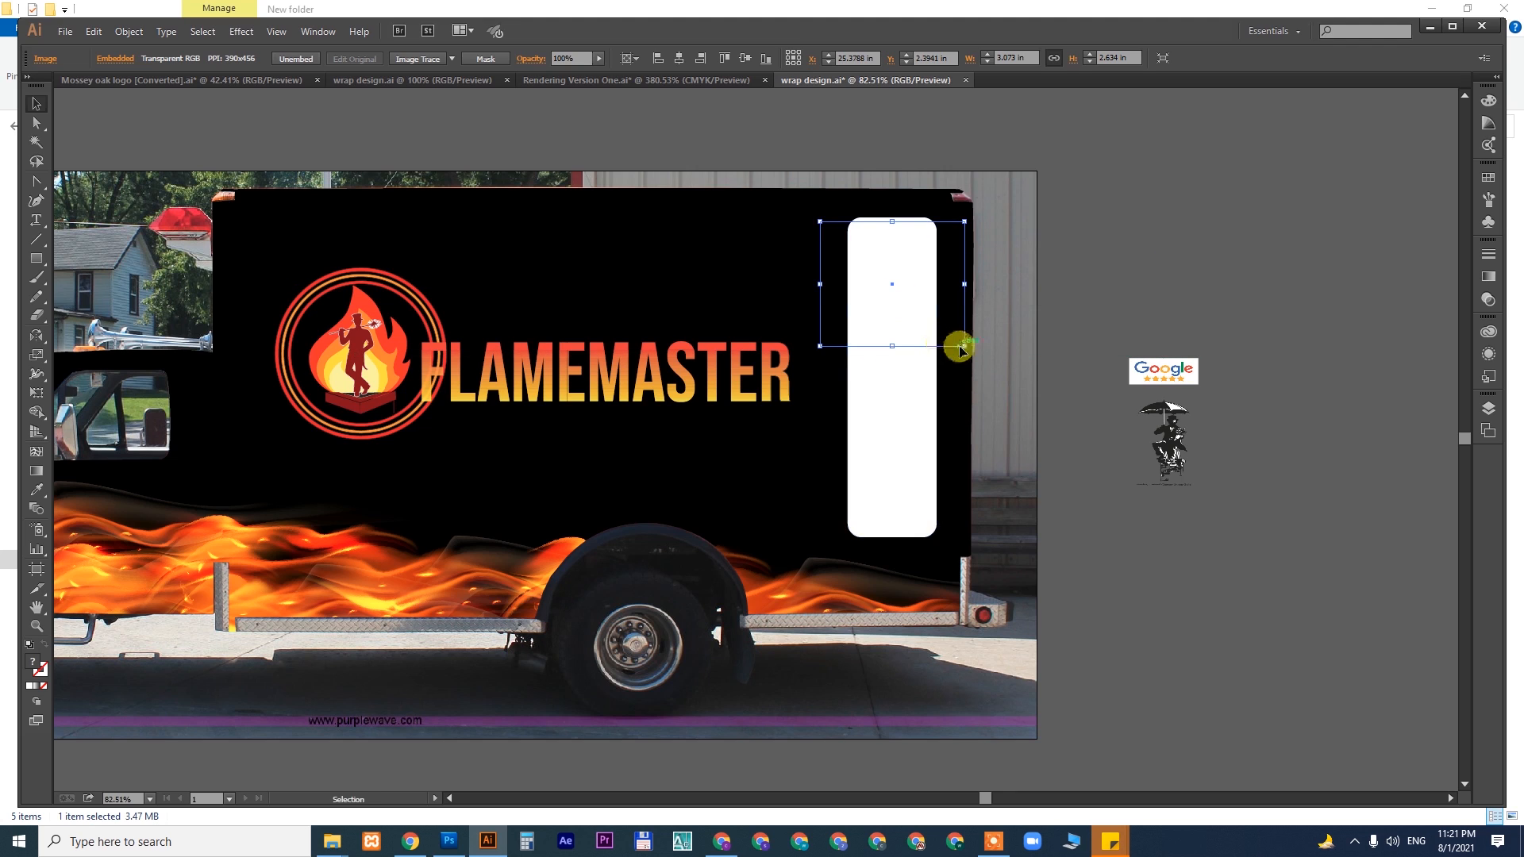
left_click_drag(964, 346, 981, 359)
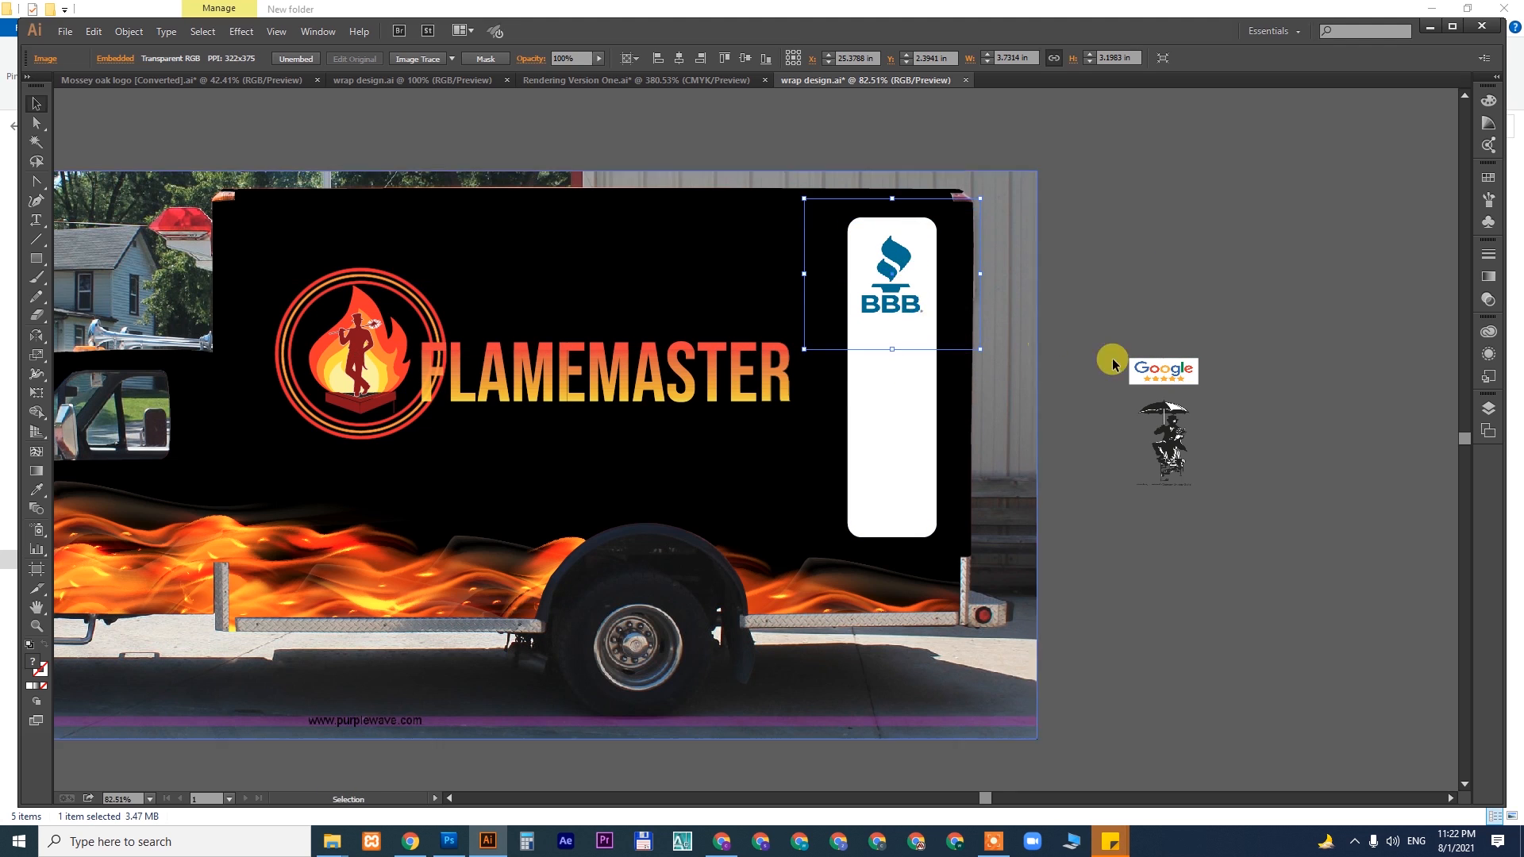
- Place the Google star-rating badge on the white panel below the BBB logo and enlarge it to about 1.6 by 0.76 in
left_click(1168, 380)
left_click_drag(1175, 384, 1106, 452)
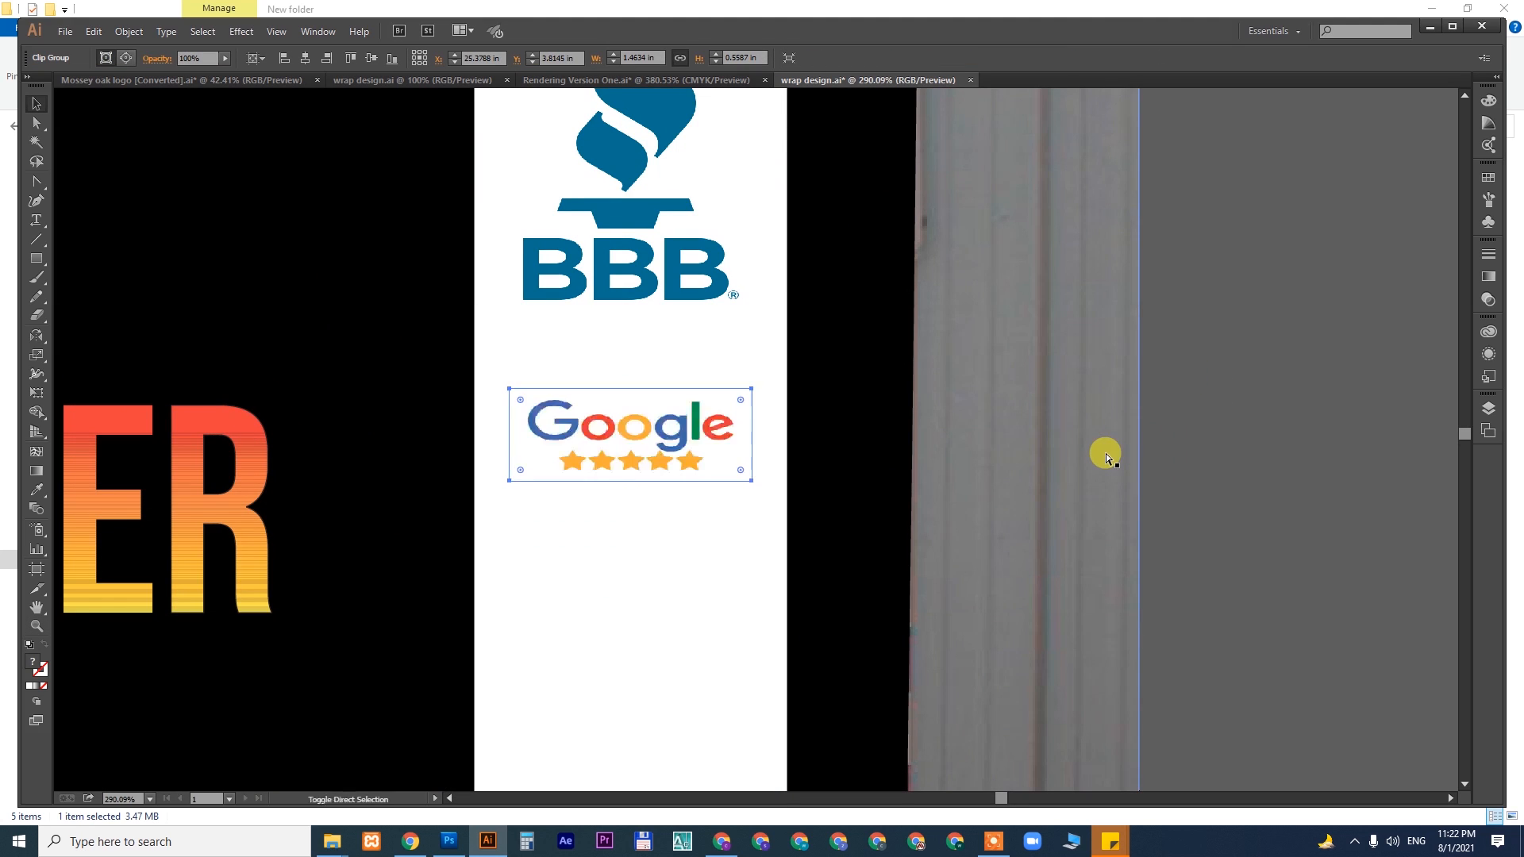
left_click_drag(631, 480, 629, 501)
left_click_drag(753, 502, 768, 509)
left_click_drag(712, 440, 712, 442)
left_click(1095, 503)
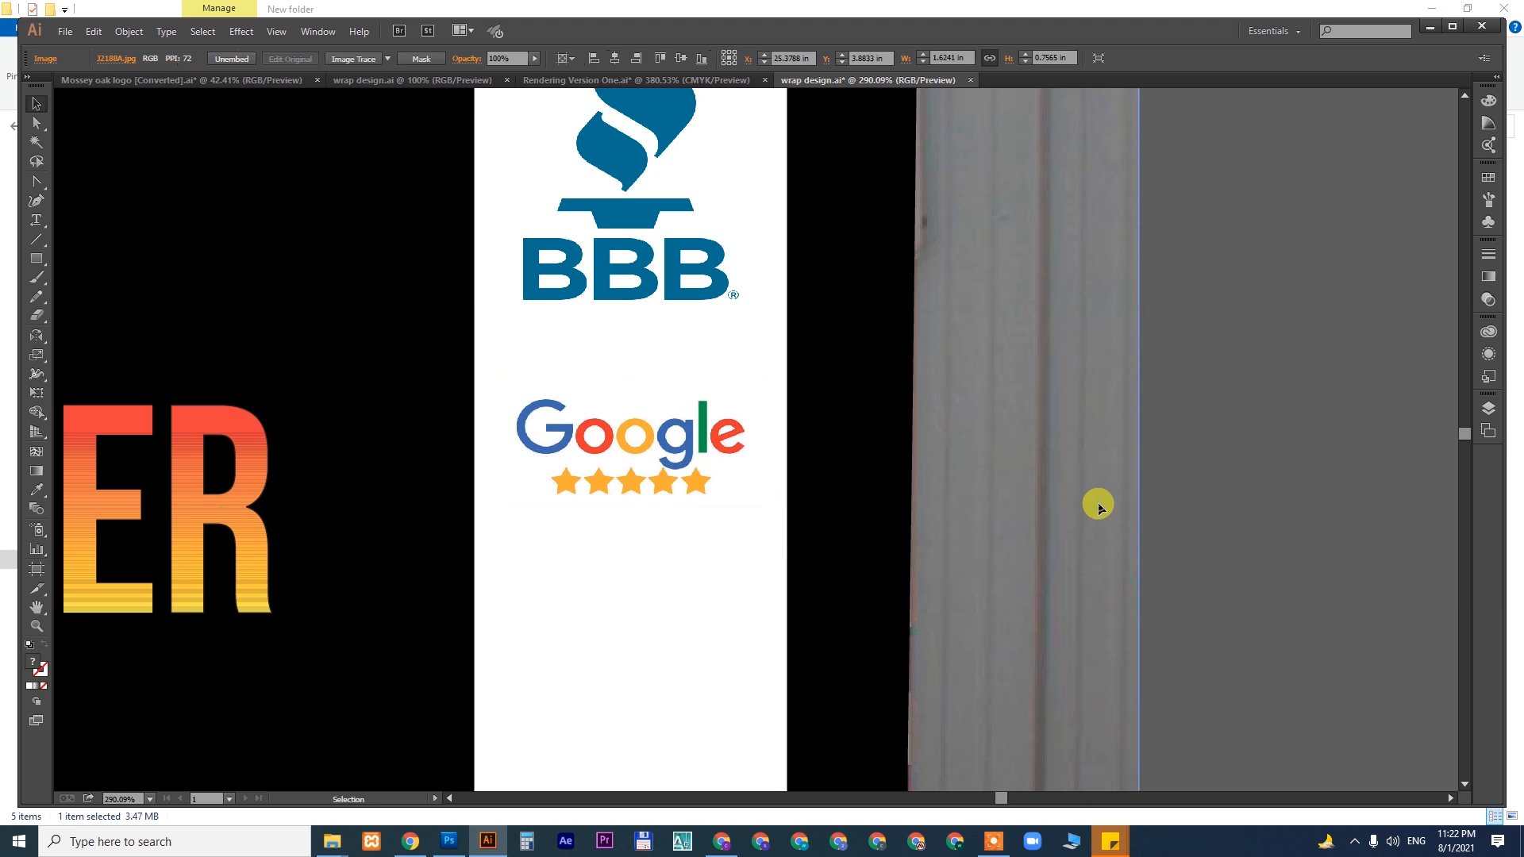
- Place the chimney sweep badge on the white panel below the Google badge and enlarge it to about 1.5 by 2.6 in
key("ctrl+0")
scroll(1080, 512, "right", 10)
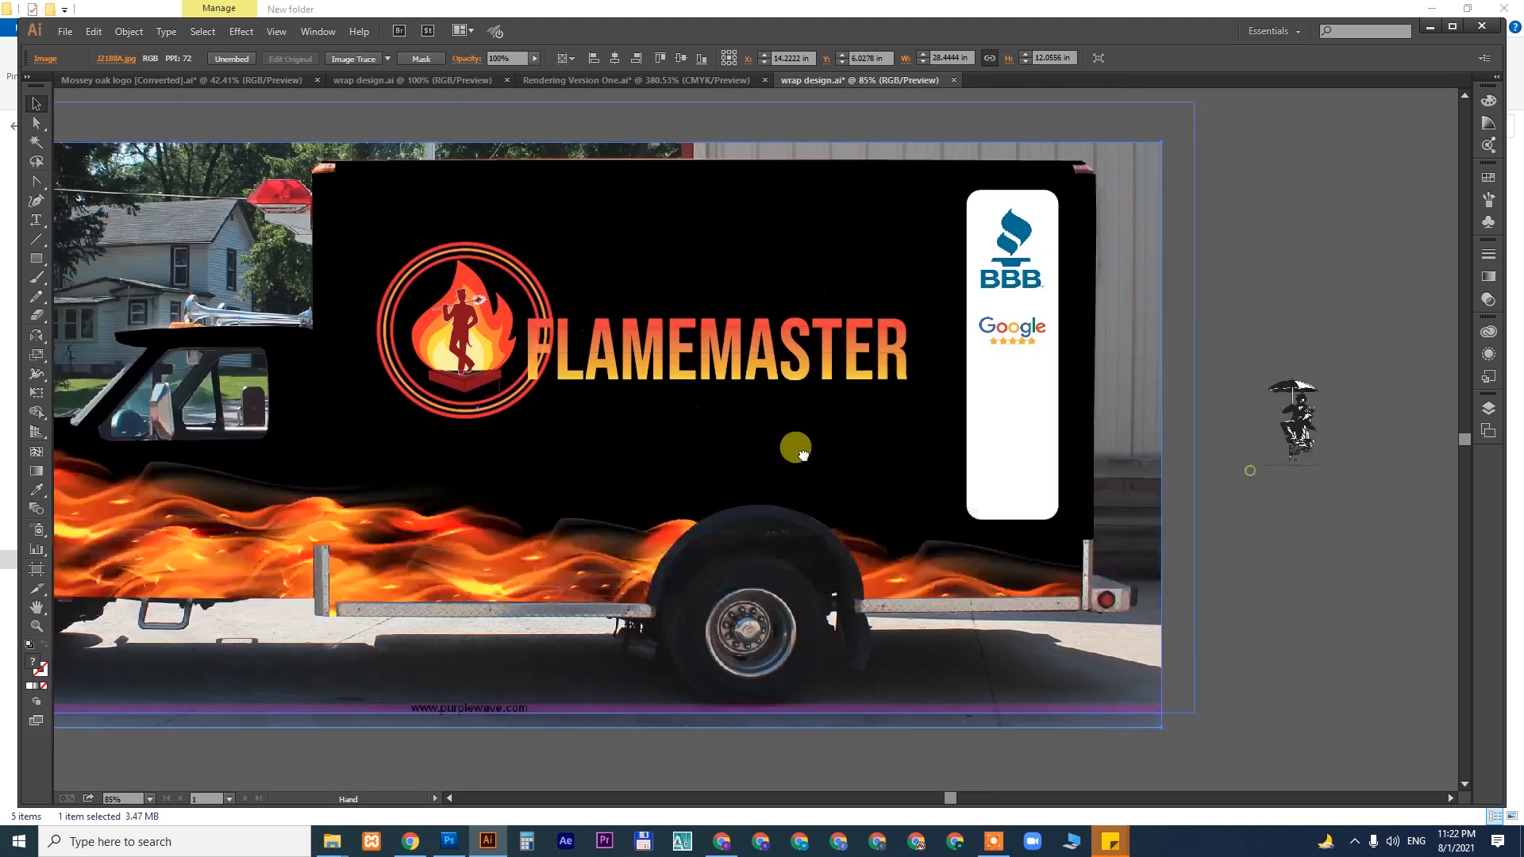
left_click_drag(1139, 413, 859, 416)
left_click_drag(728, 274, 1031, 534)
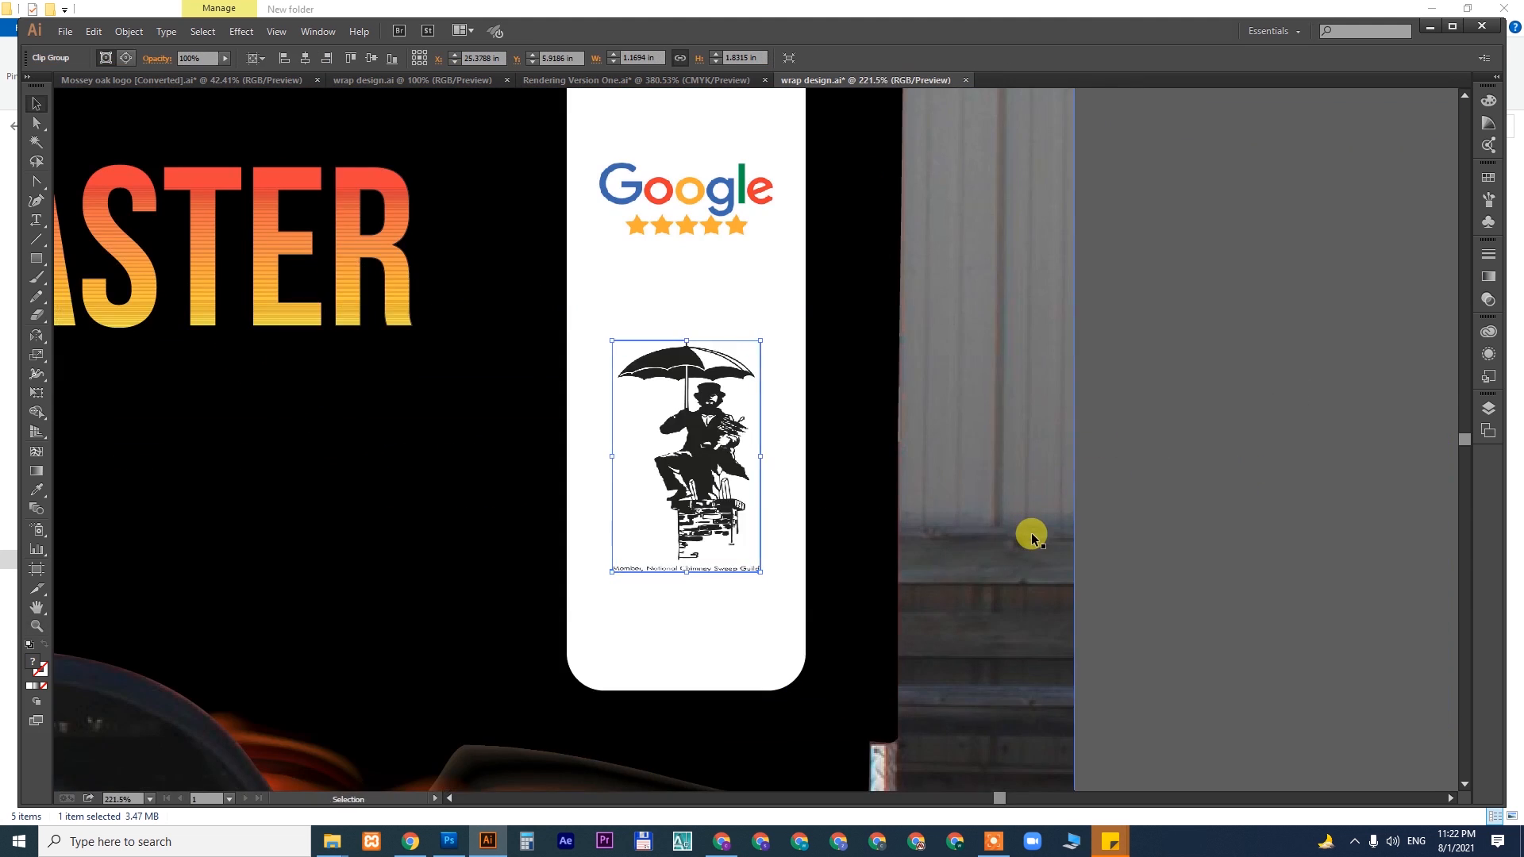
left_click_drag(762, 340, 780, 311)
left_click_drag(687, 310, 687, 295)
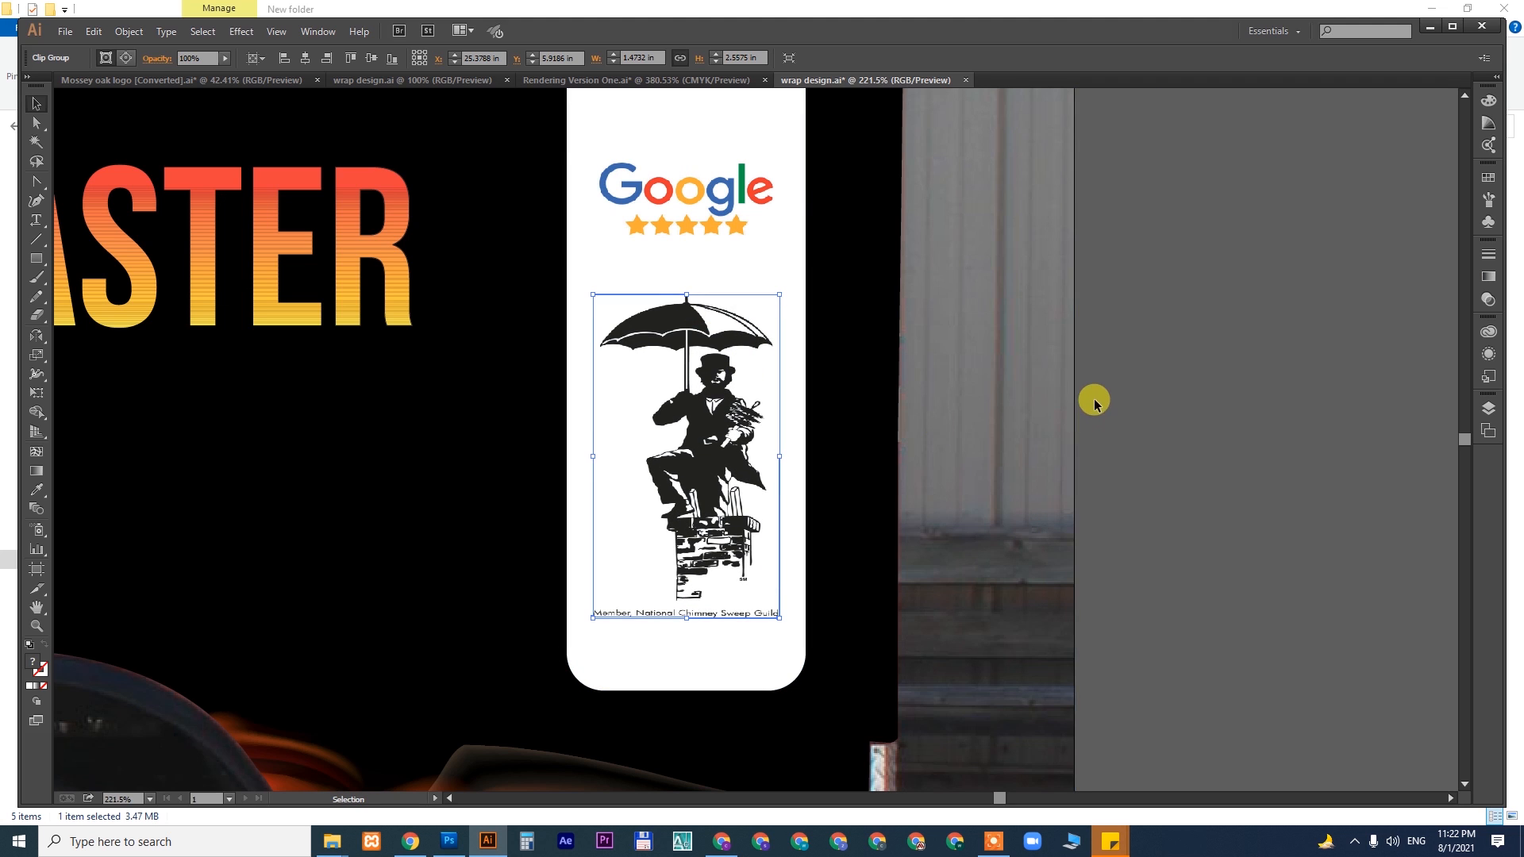
left_click(1093, 403)
key("ctrl+0")
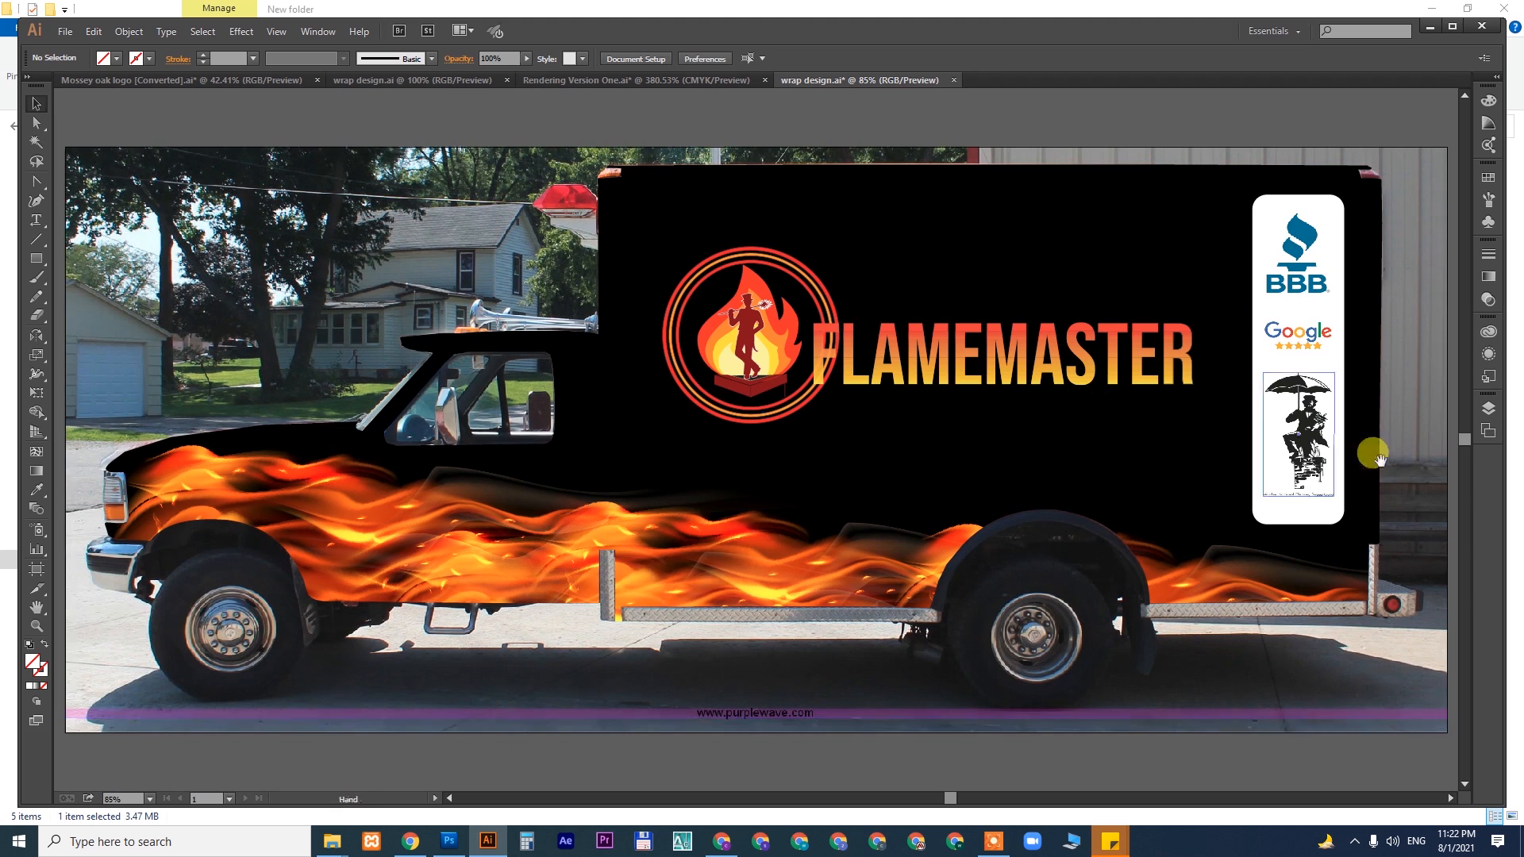
- Try 50% opacity on the white badge panel and undo the change
left_click_drag(1350, 446, 1131, 192)
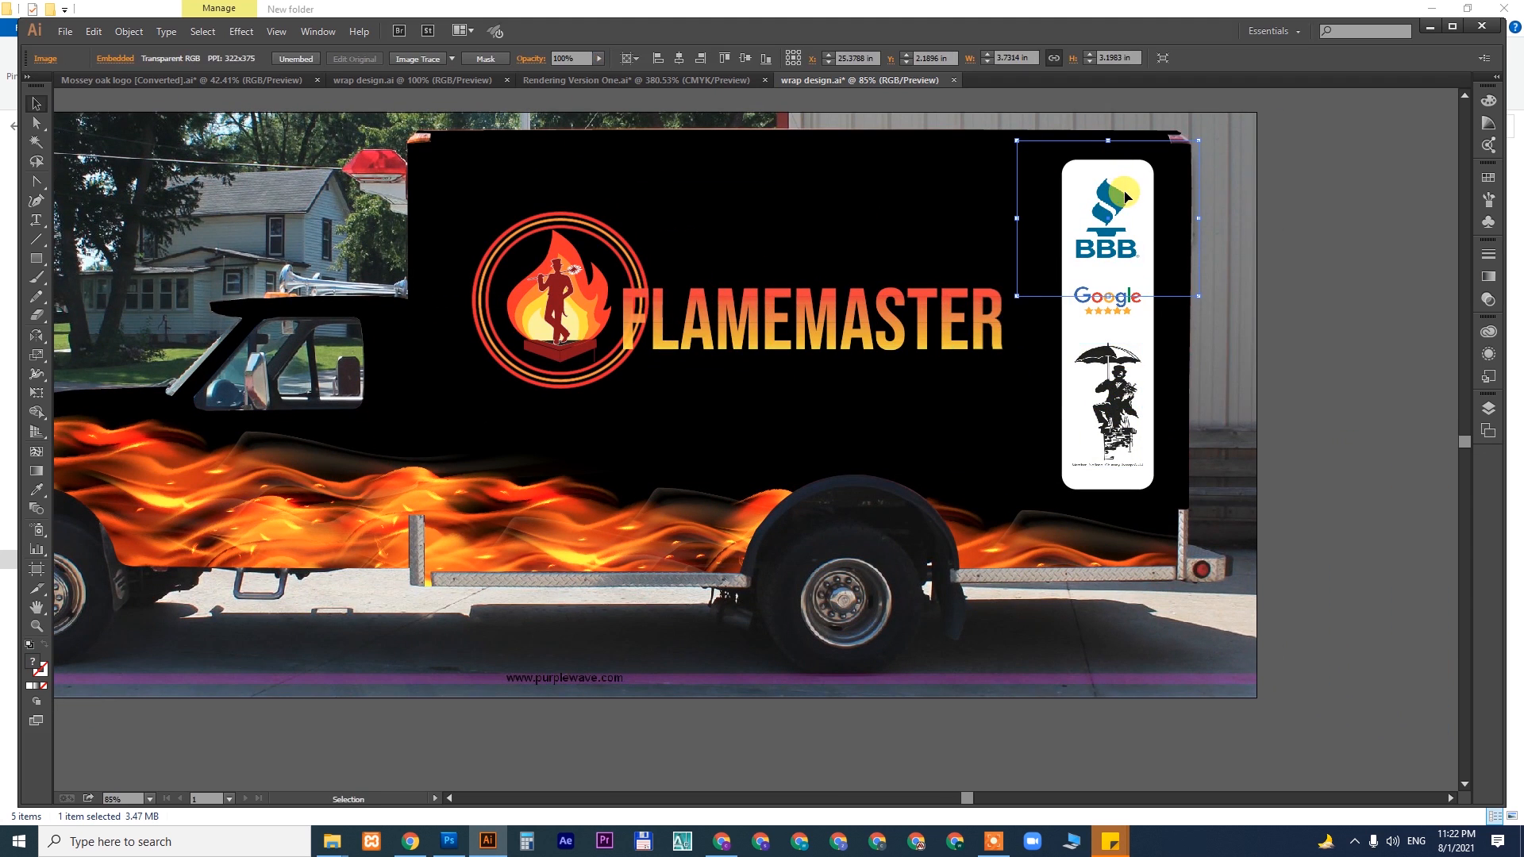
left_click(1066, 341)
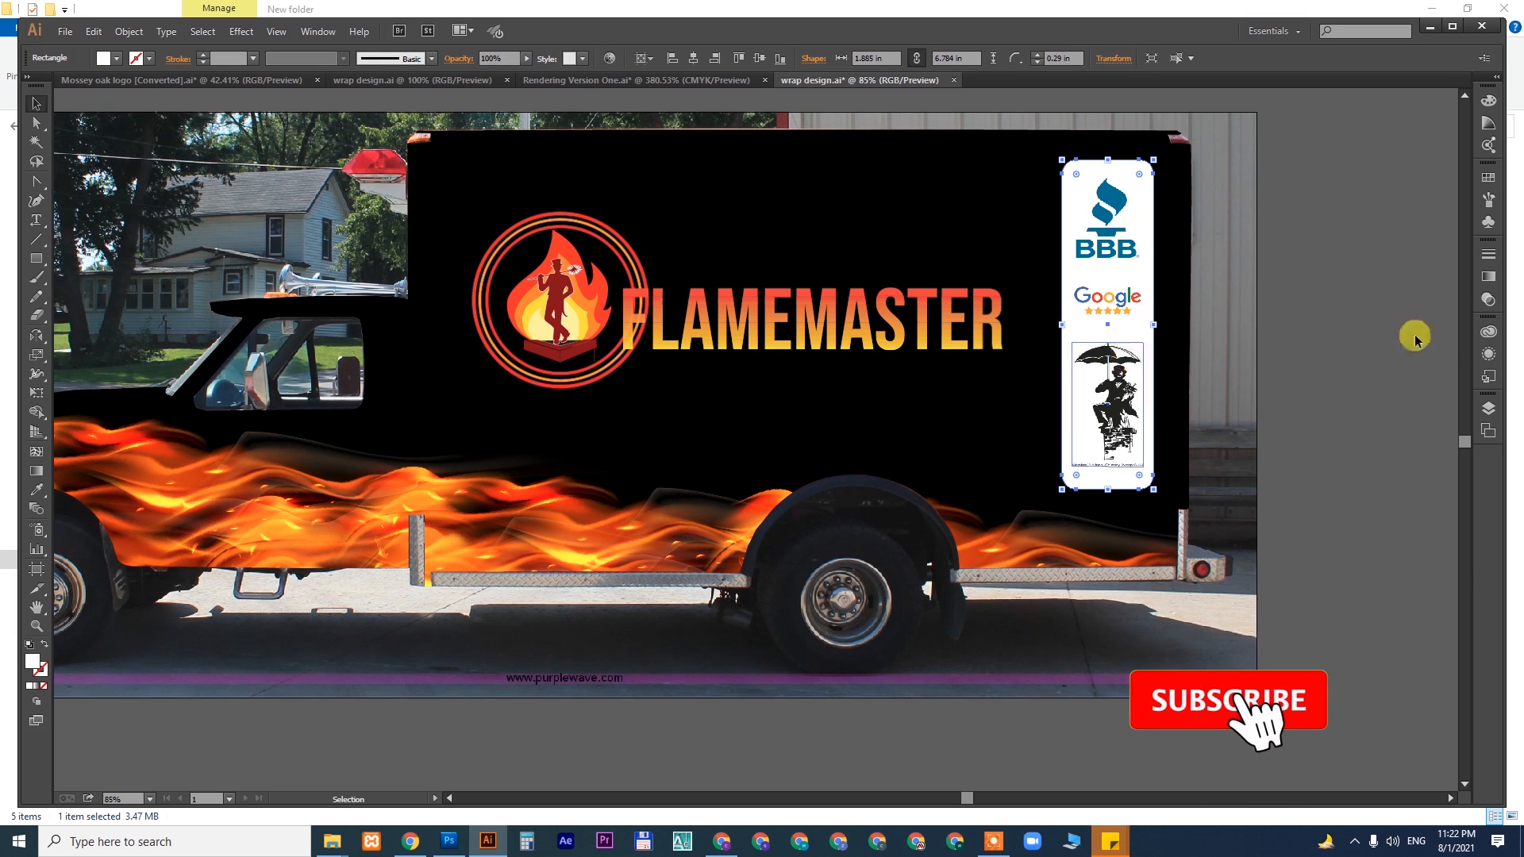
left_click(1488, 300)
left_click_drag(1442, 262, 1334, 249)
type("50")
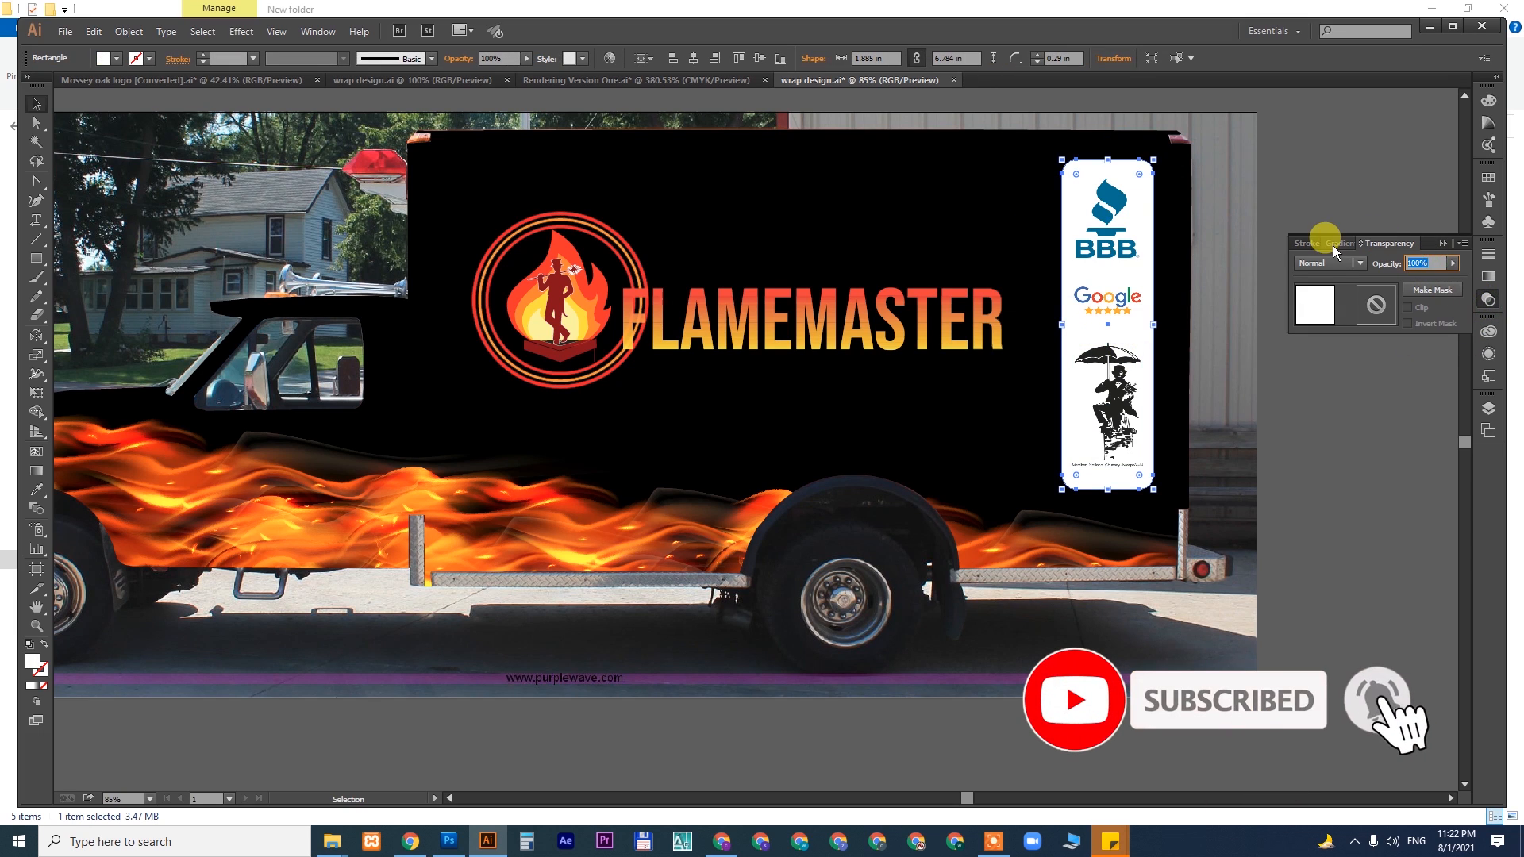
key("Return")
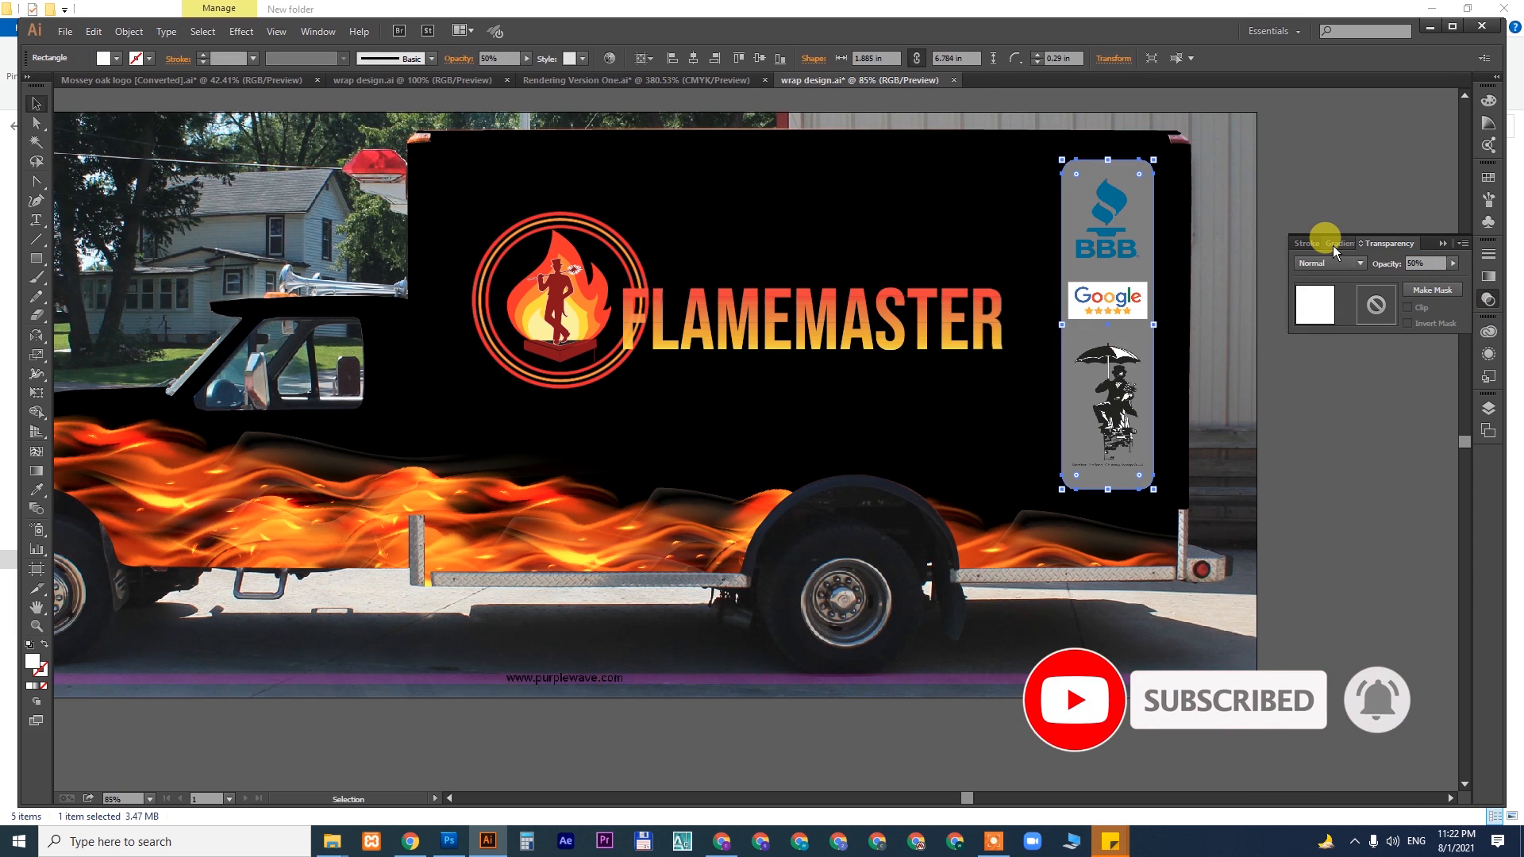
key("ctrl+z")
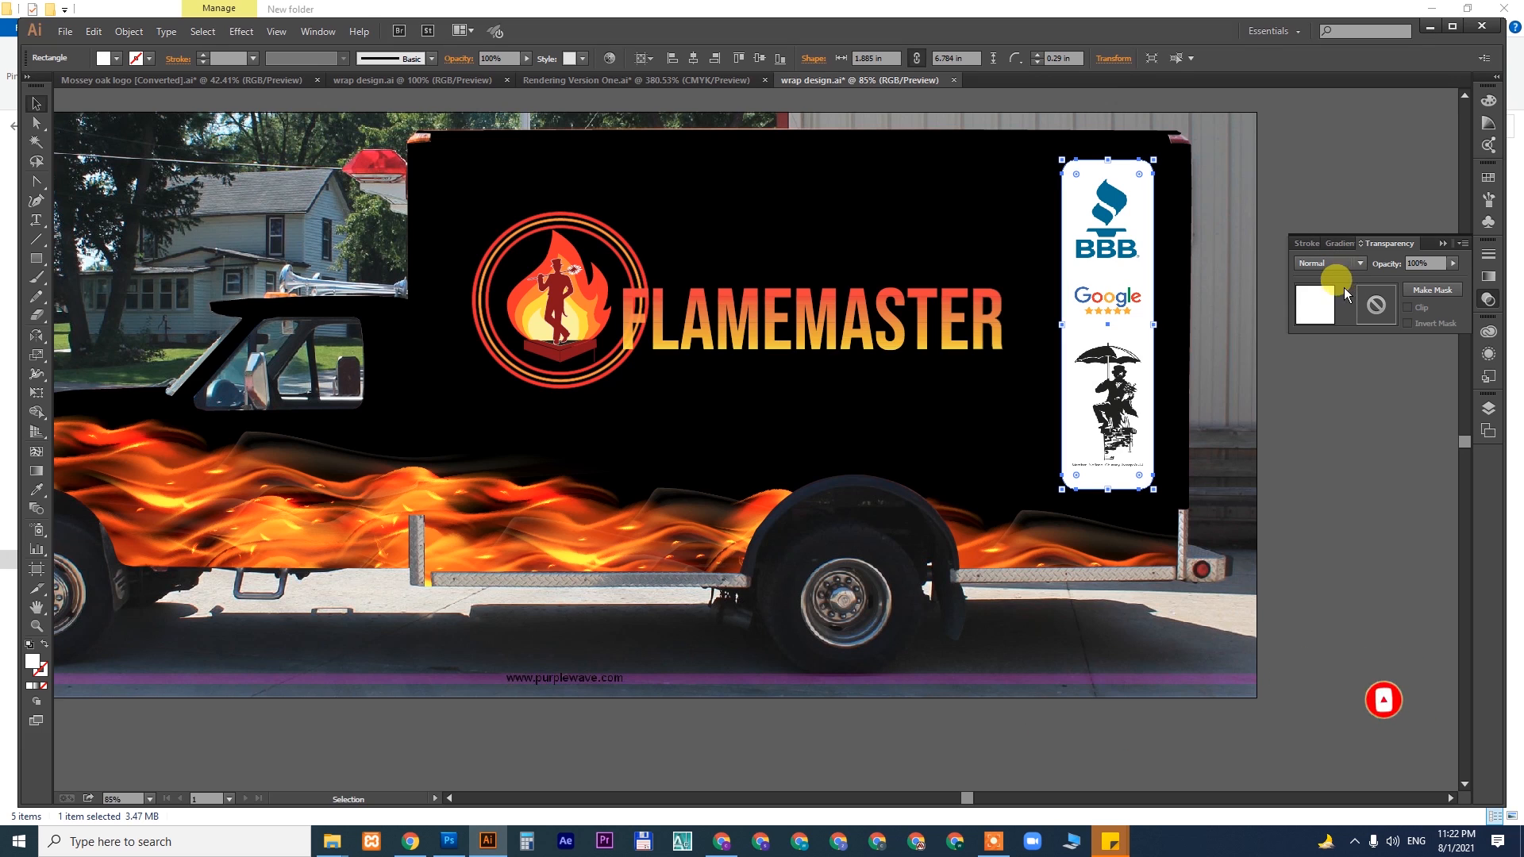
left_click(1355, 379)
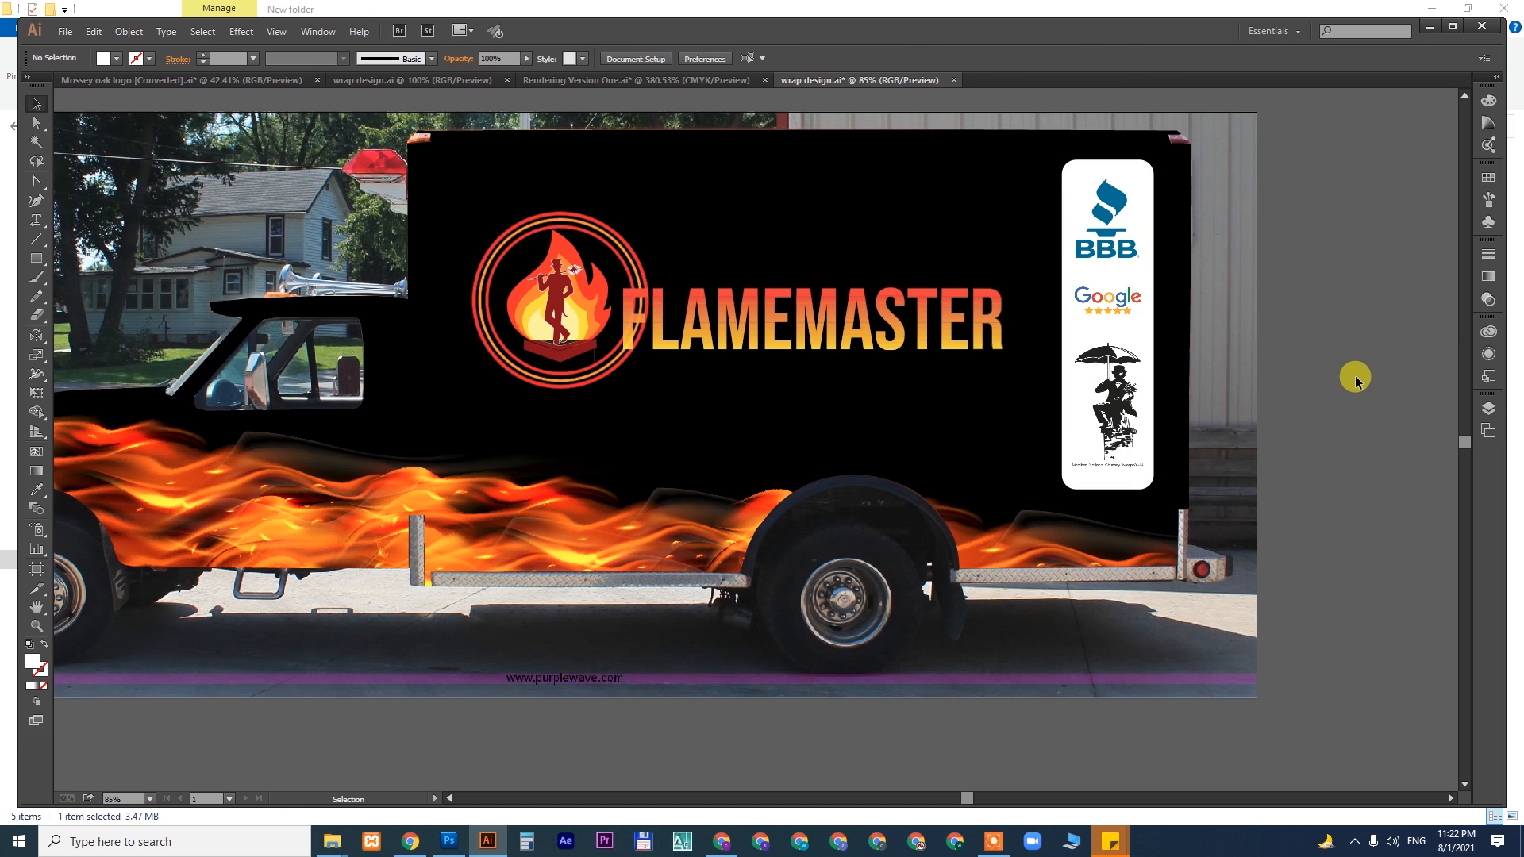
- Copy a flame group inside the truck's clipping mask to the upper rear of the box and rotate it slightly clockwise
left_click(665, 511)
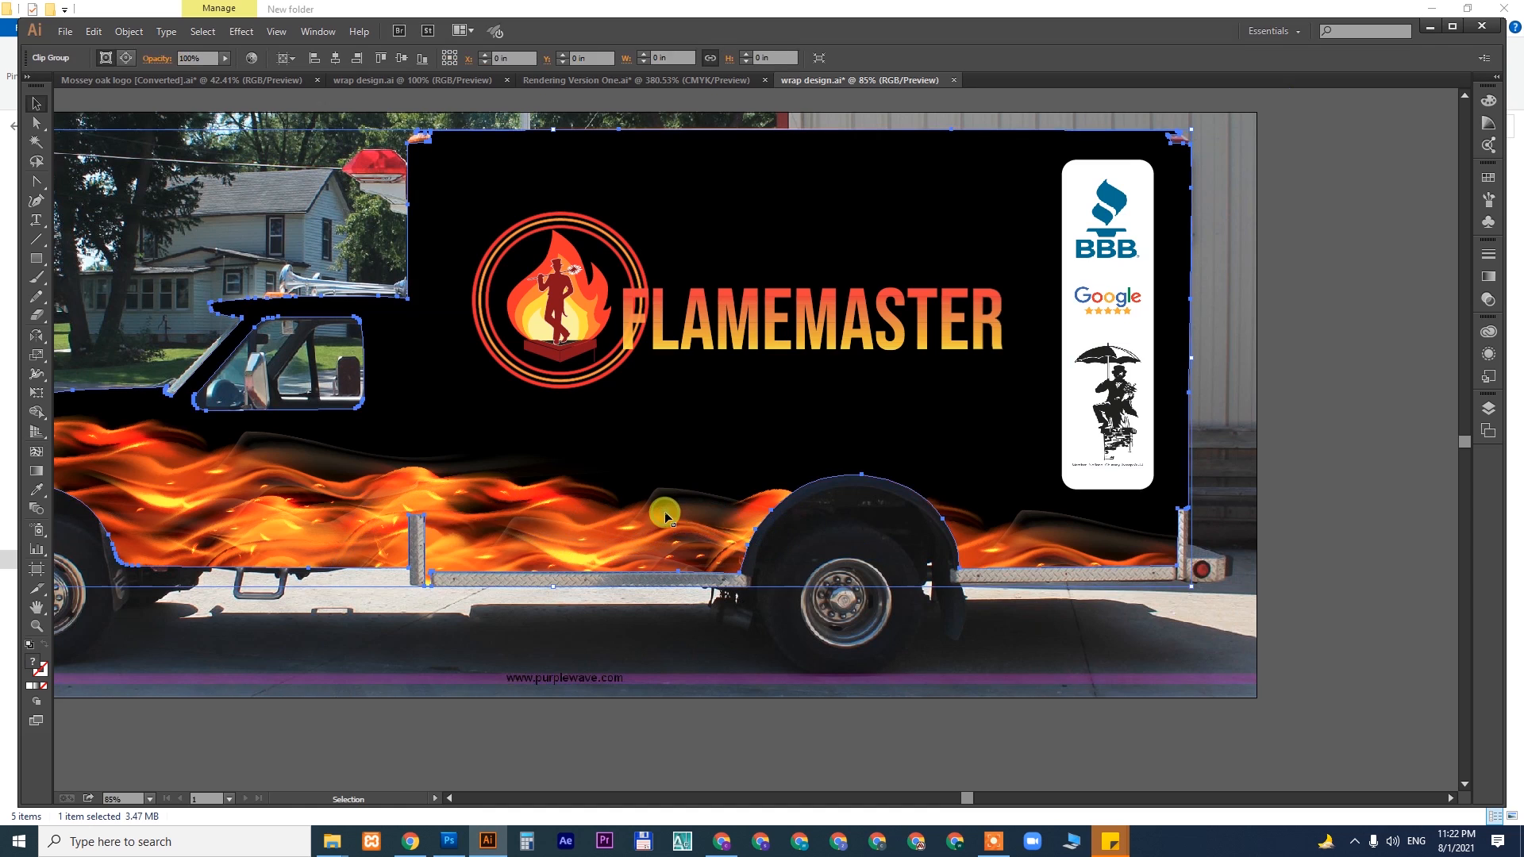
double_click(666, 512)
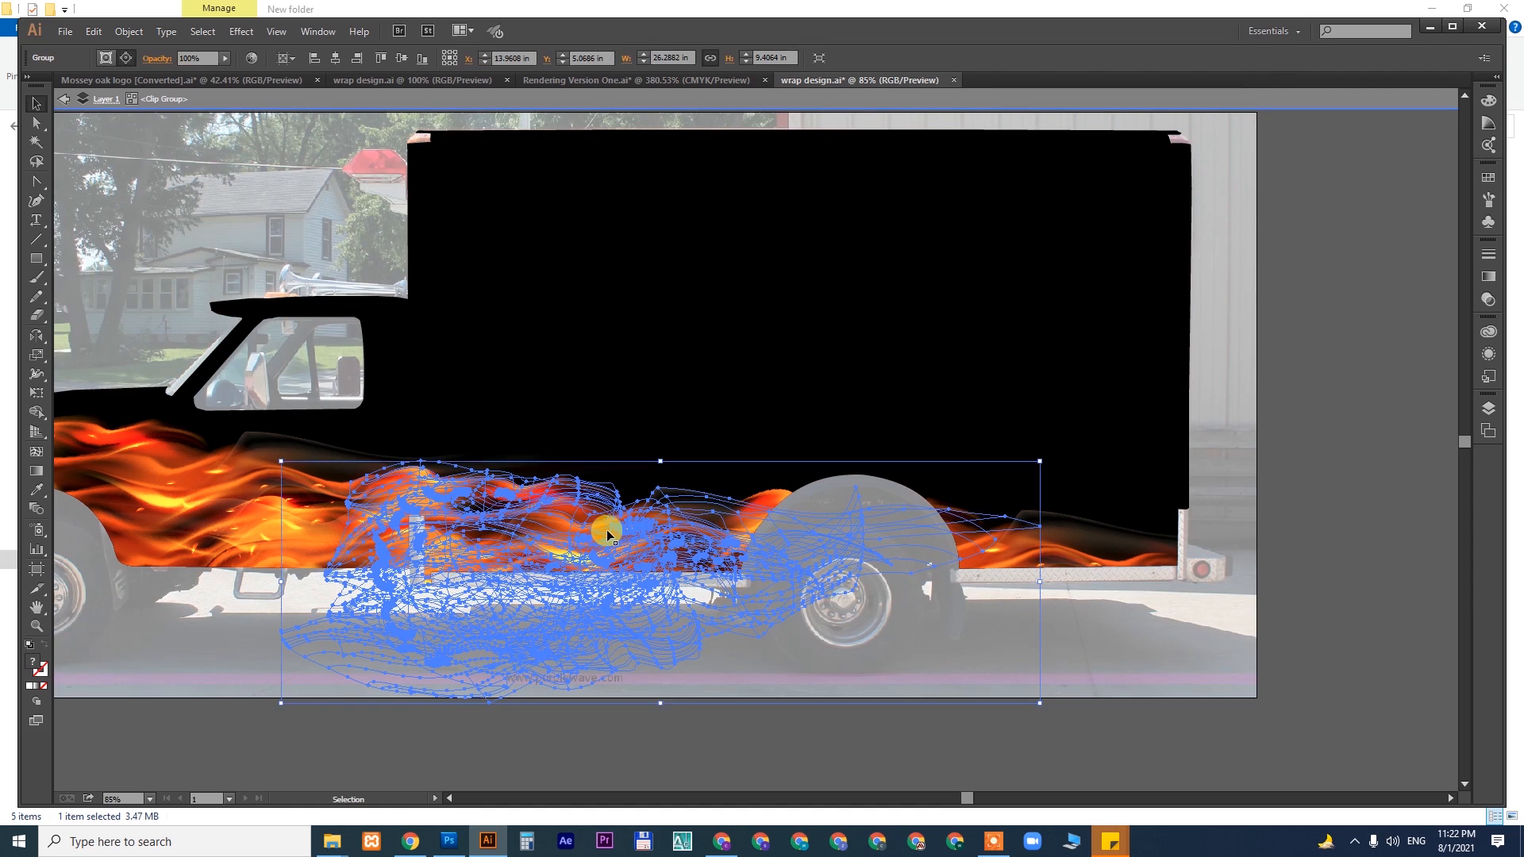
left_click_drag(606, 530, 1103, 309)
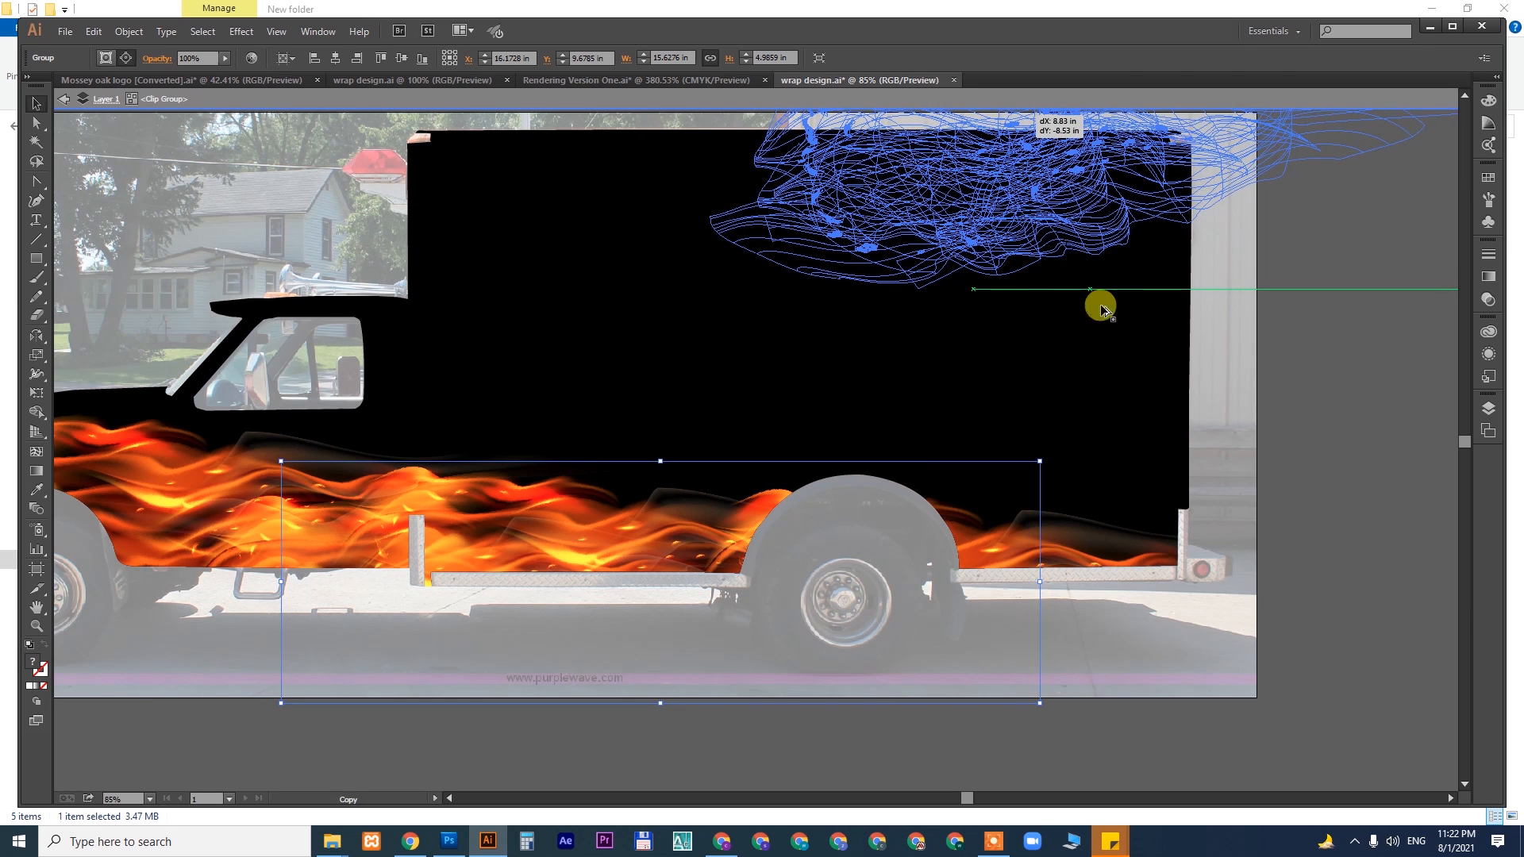
left_click_drag(1060, 203, 1041, 409)
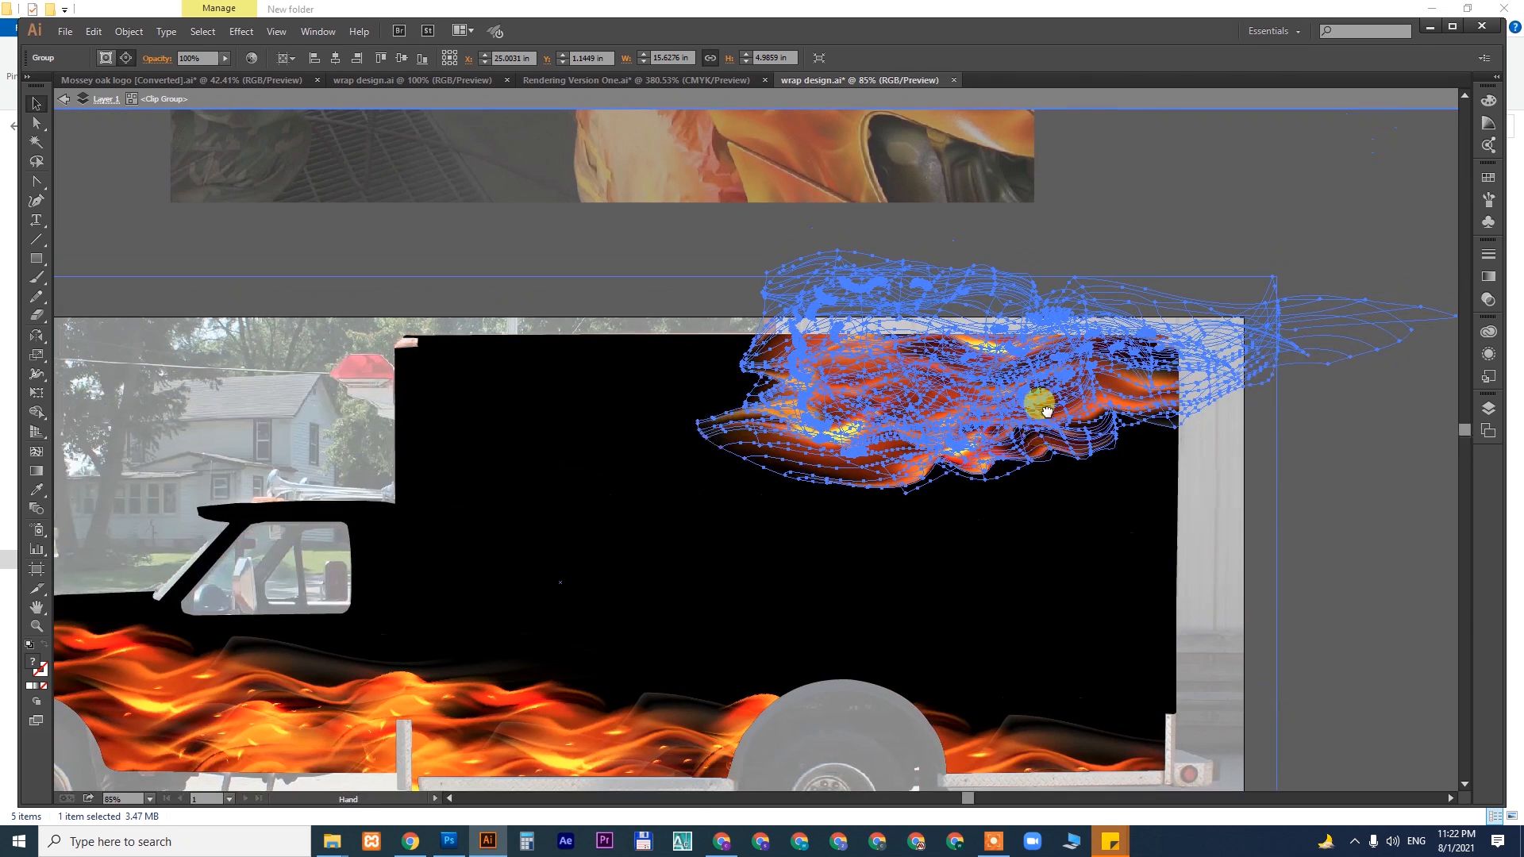
left_click_drag(868, 407, 693, 401)
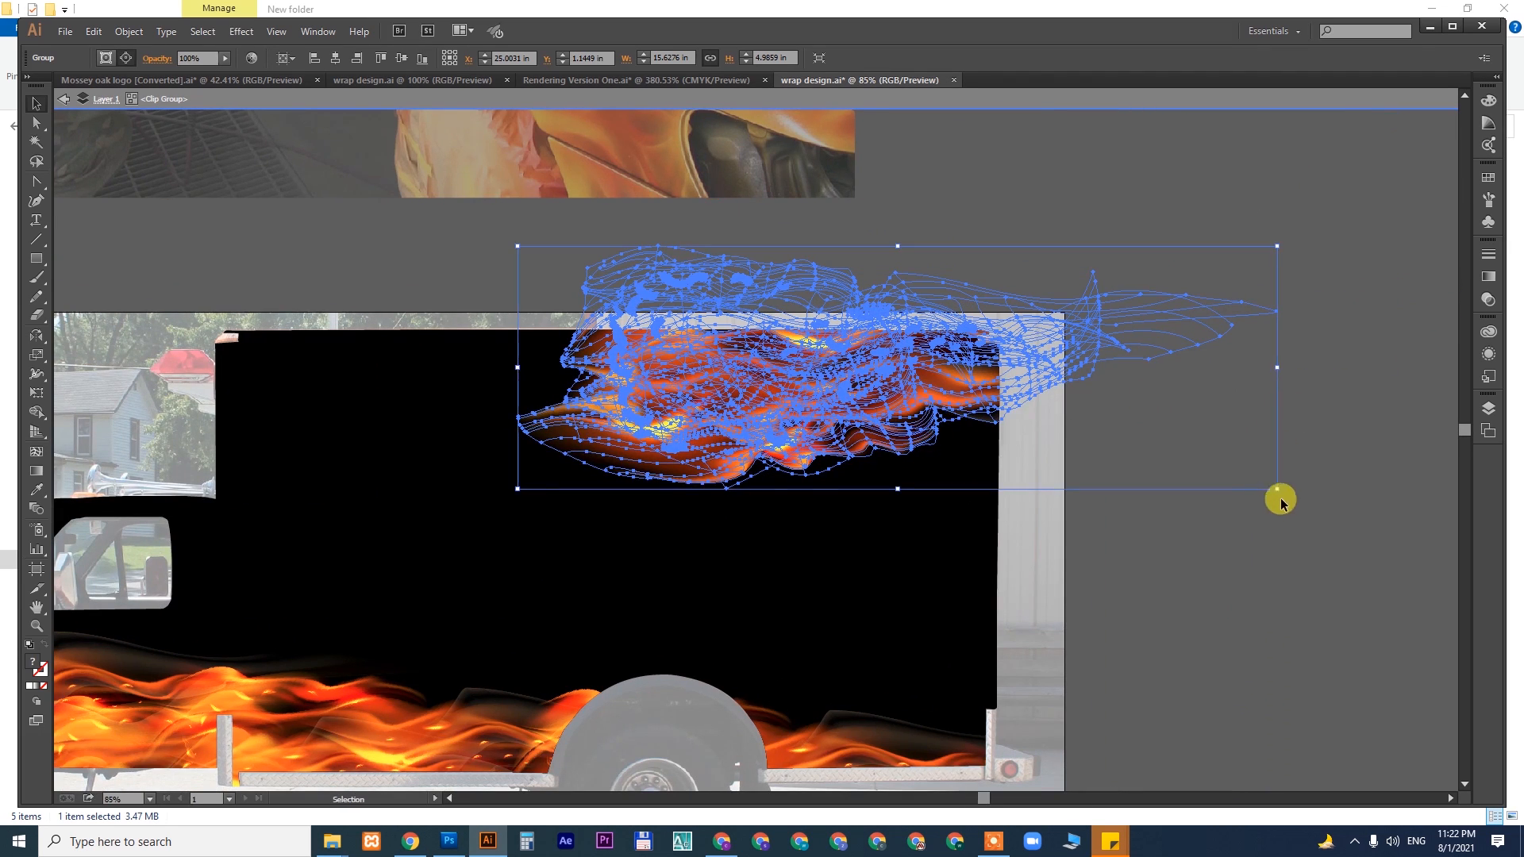
left_click_drag(1278, 490, 1222, 555)
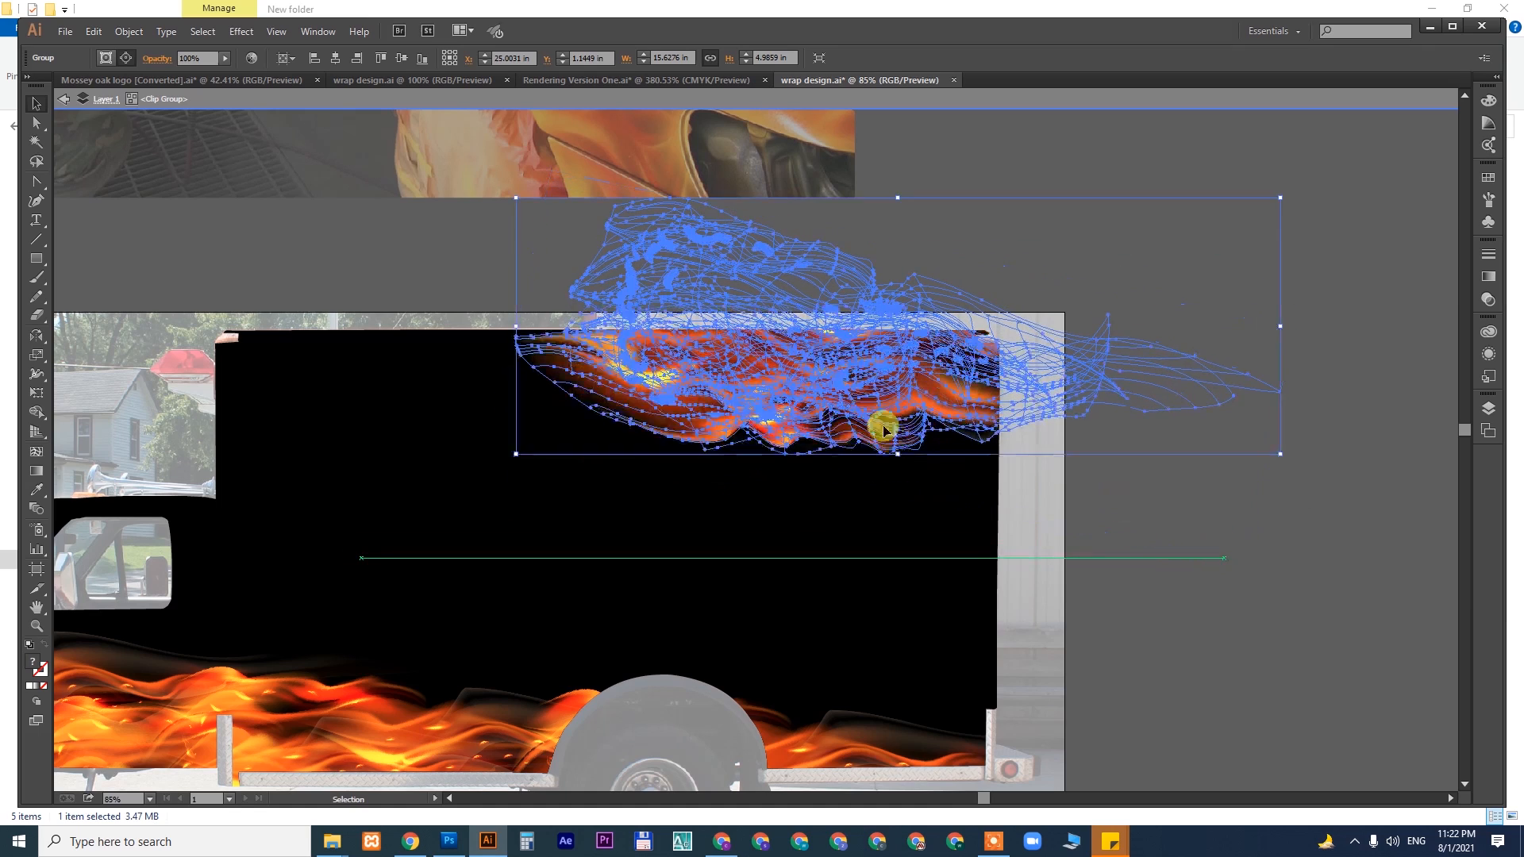
- Extend the flames along the top of the box with a second copy toward the cab, and nudge the rear flames backward and down
left_click_drag(850, 384, 413, 361)
left_click(1282, 549)
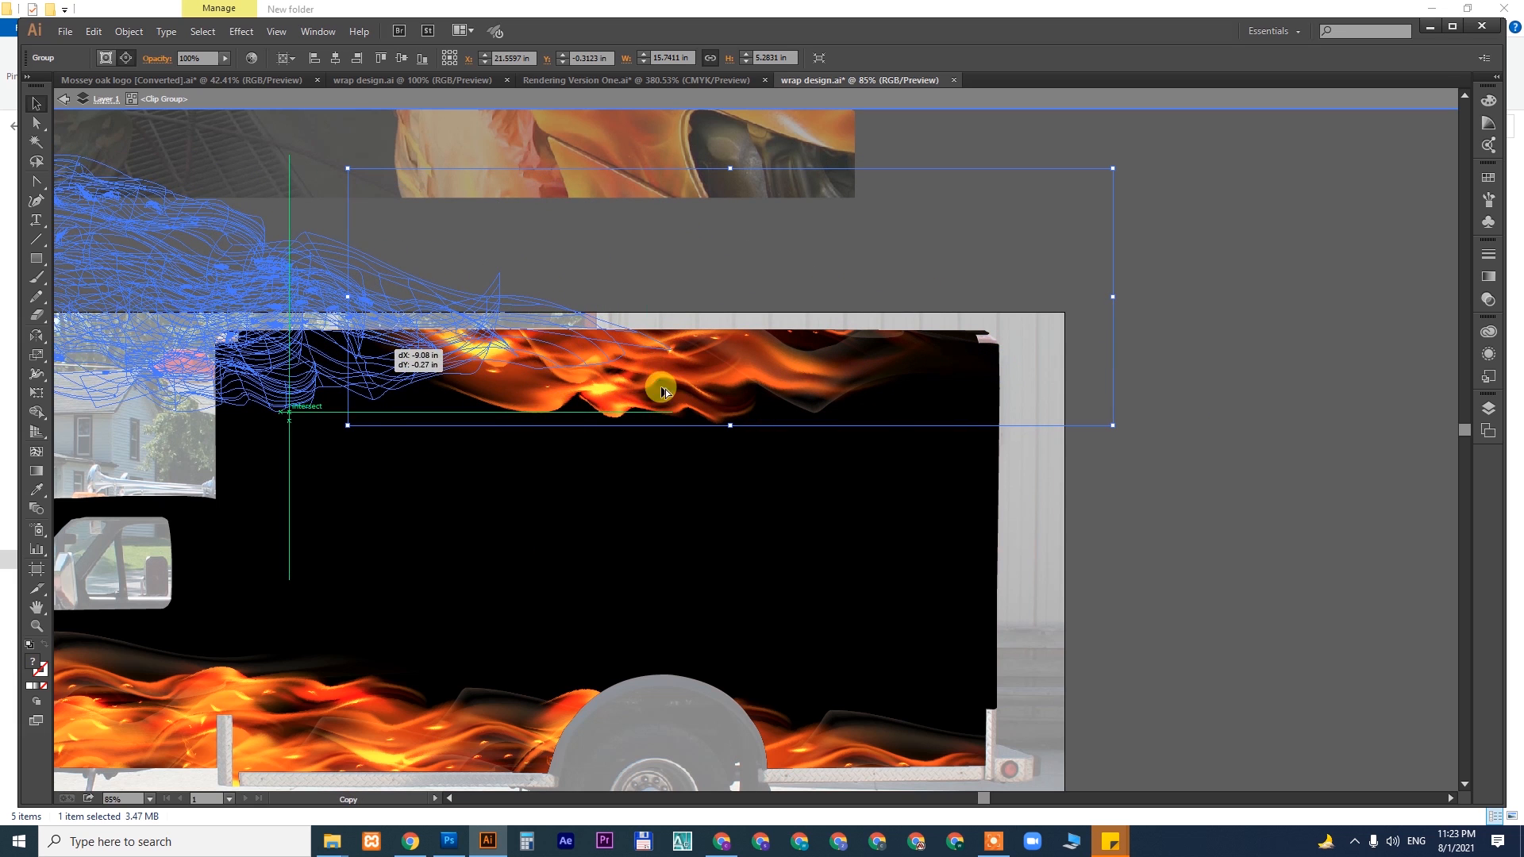
left_click(1223, 433)
left_click_drag(806, 365, 833, 394)
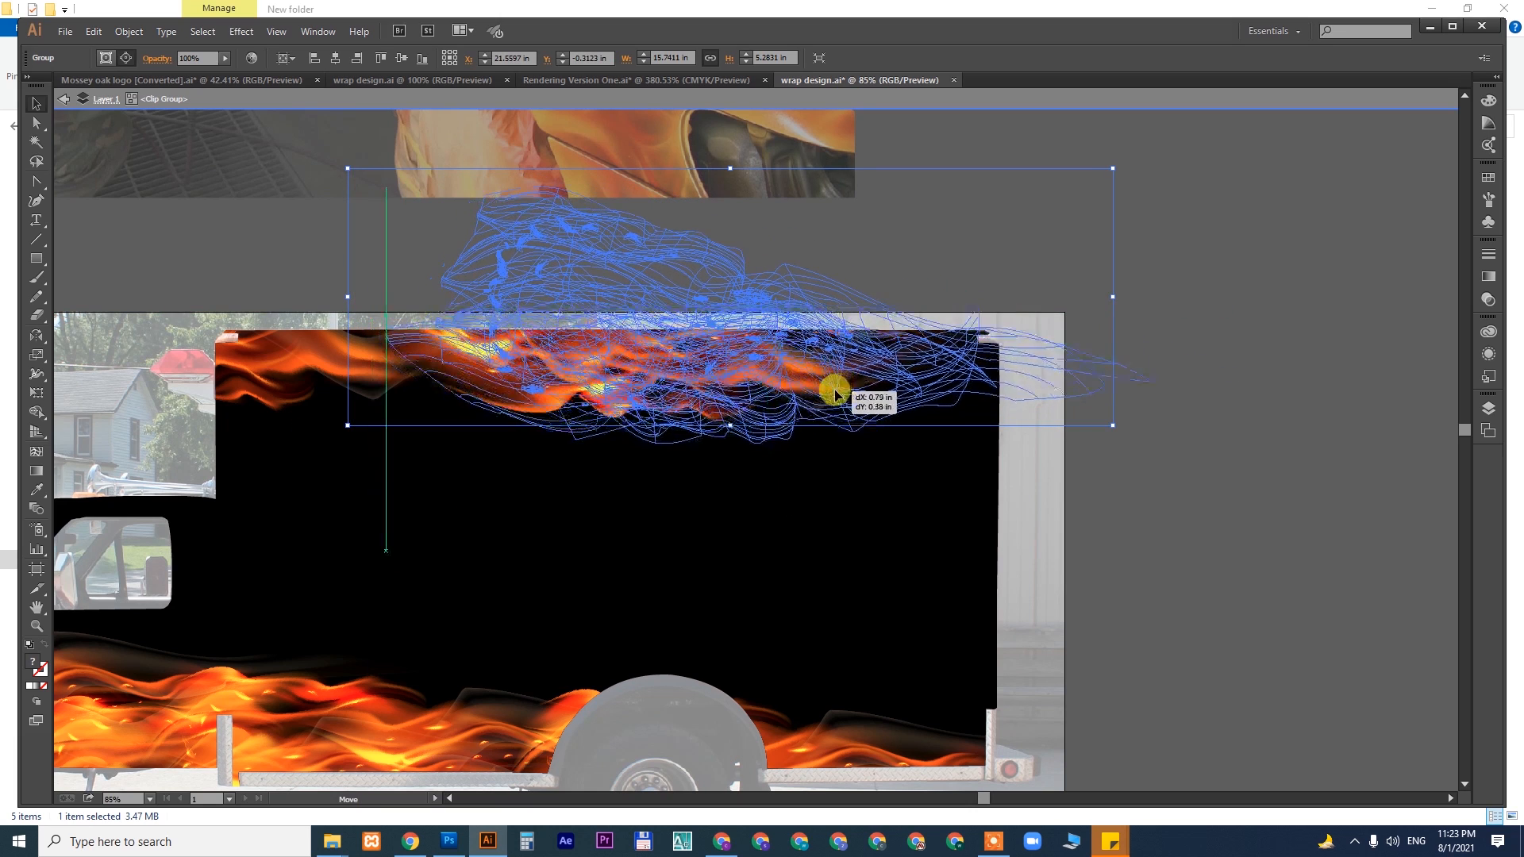
left_click(1146, 497)
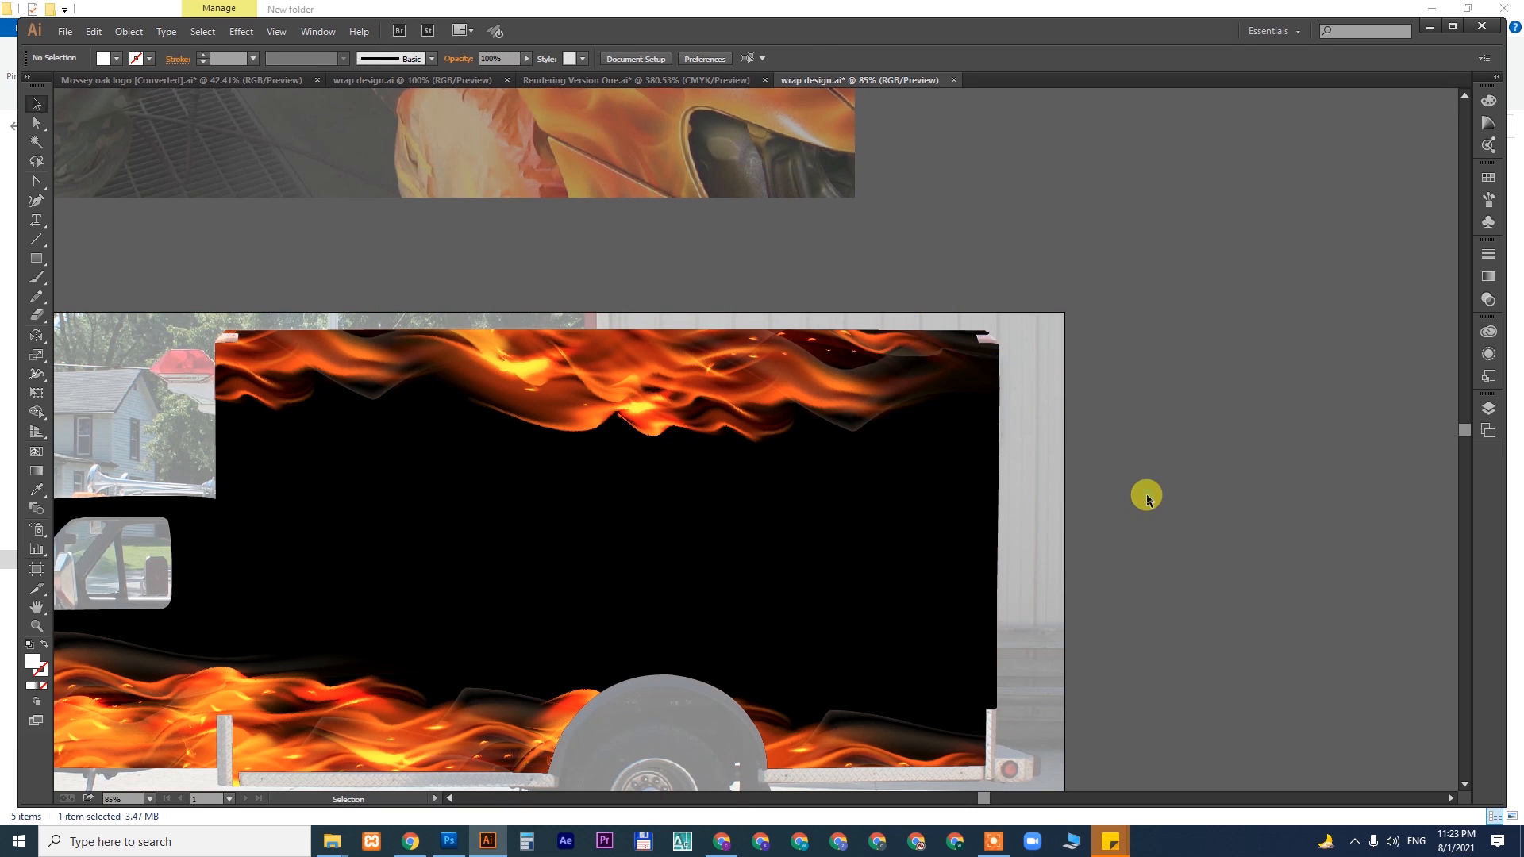
- Group the chimney sweep, Google and BBB badges with their white panel
left_click_drag(869, 373, 883, 363)
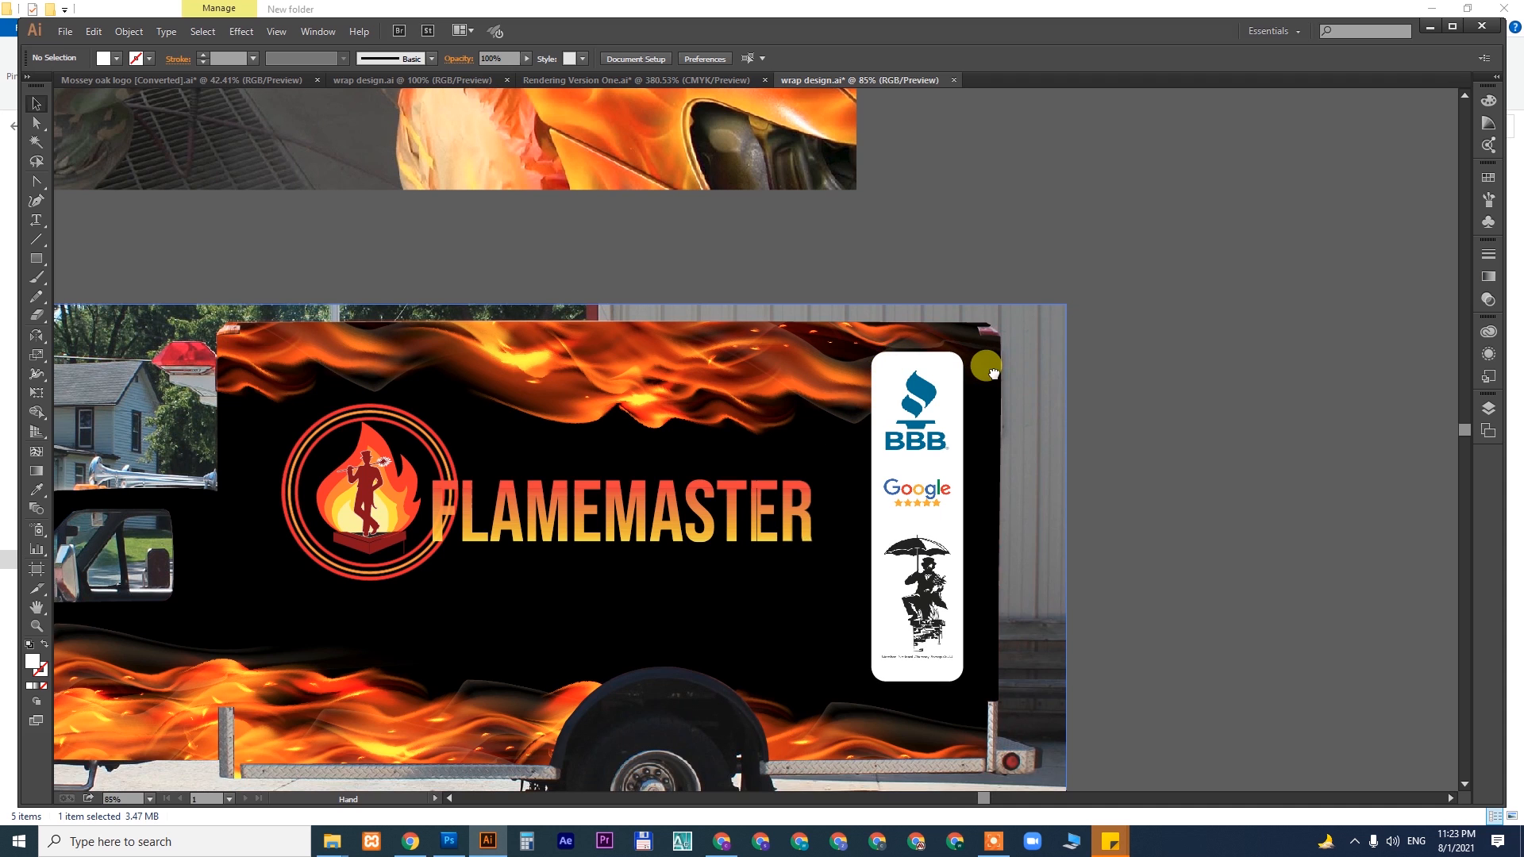
left_click_drag(822, 537, 984, 436)
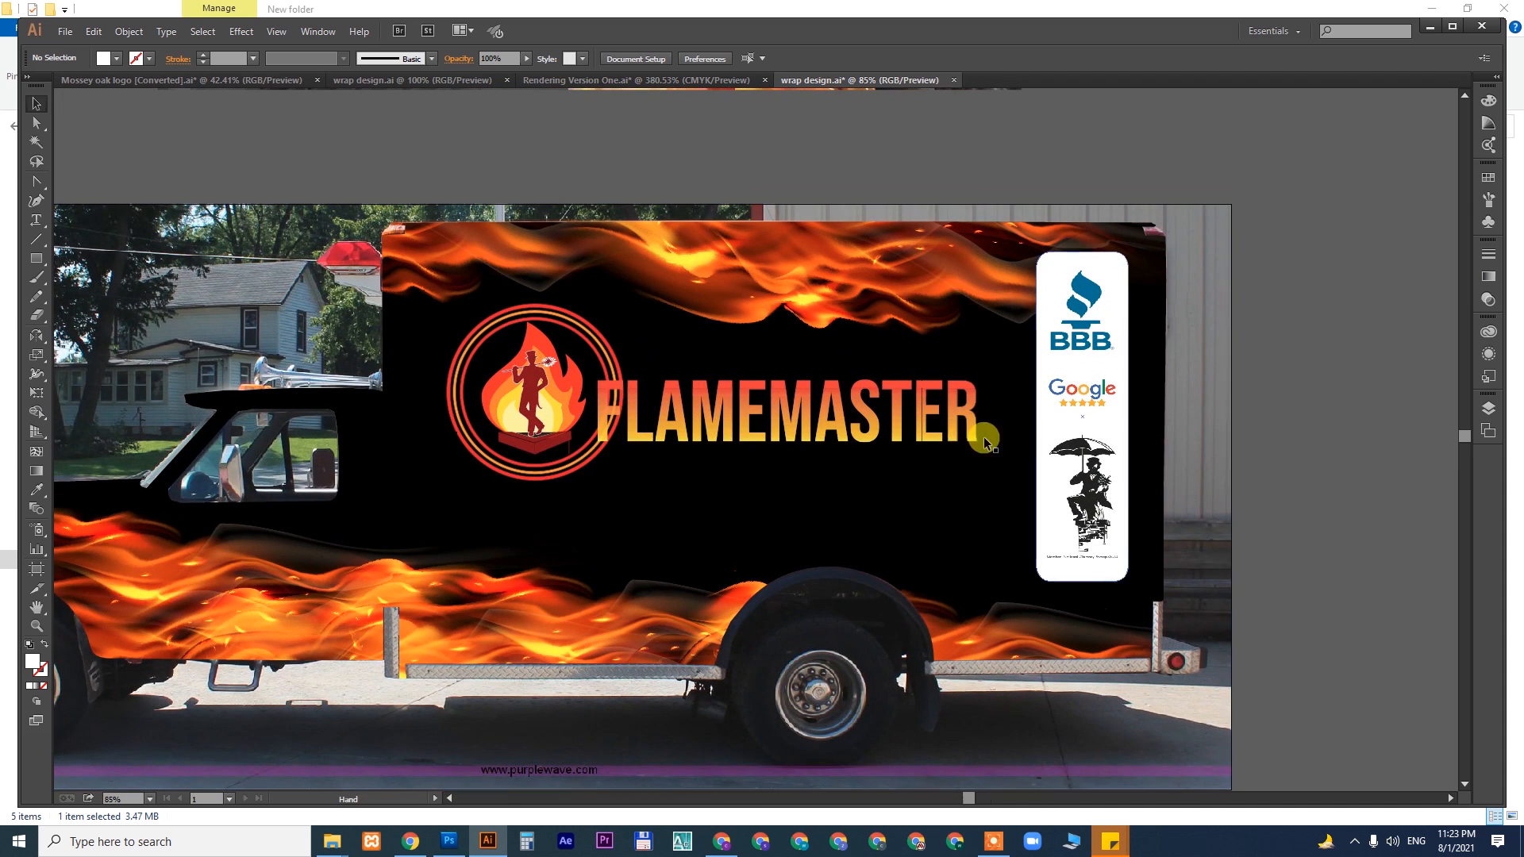
left_click(1106, 472)
left_click(1098, 399, "shift")
left_click(1091, 341, "shift")
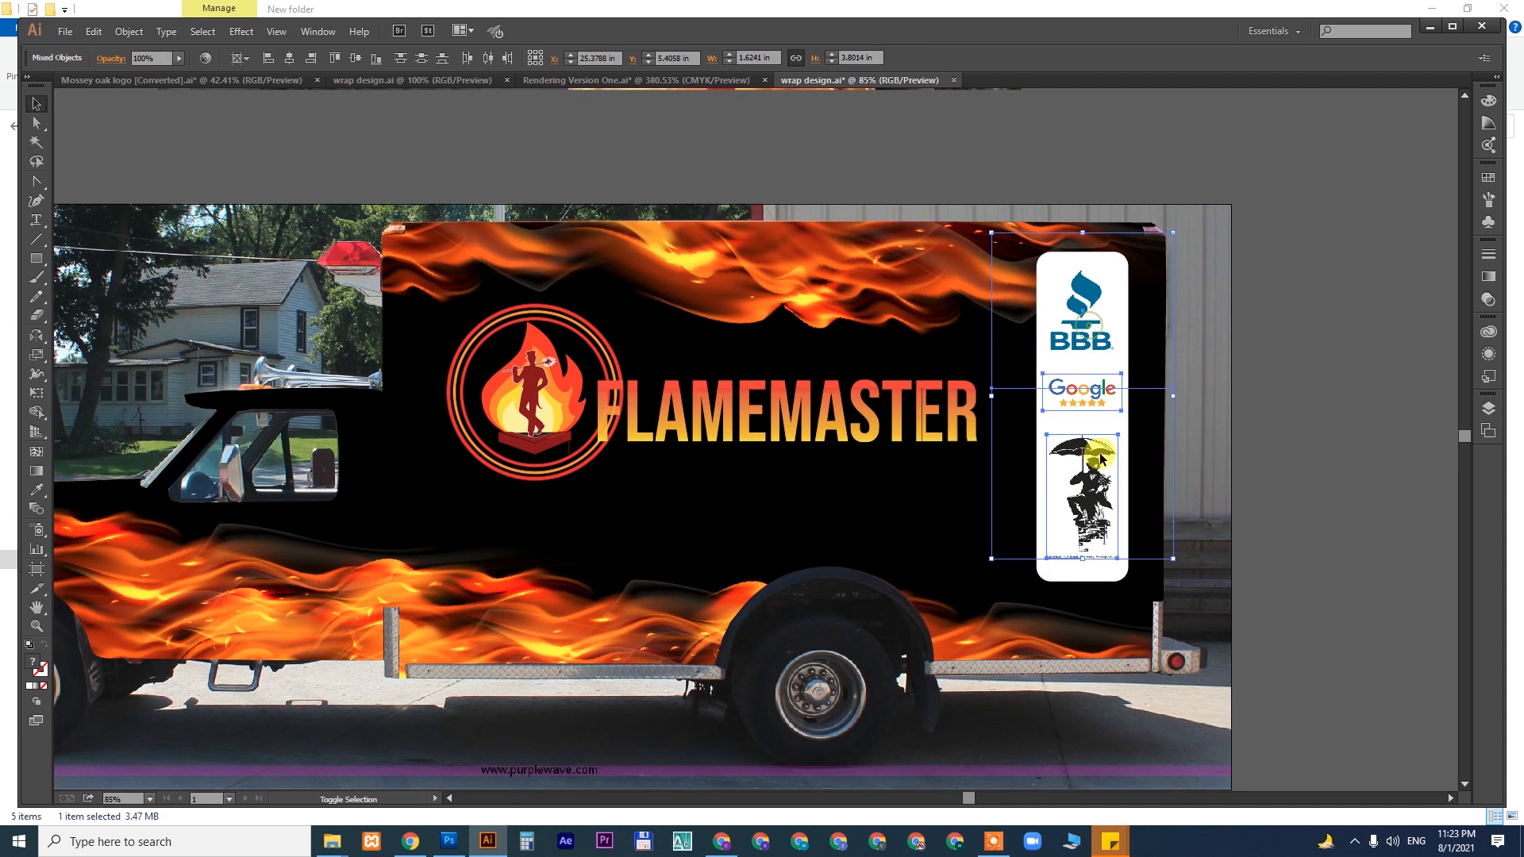
left_click(1093, 585, "shift")
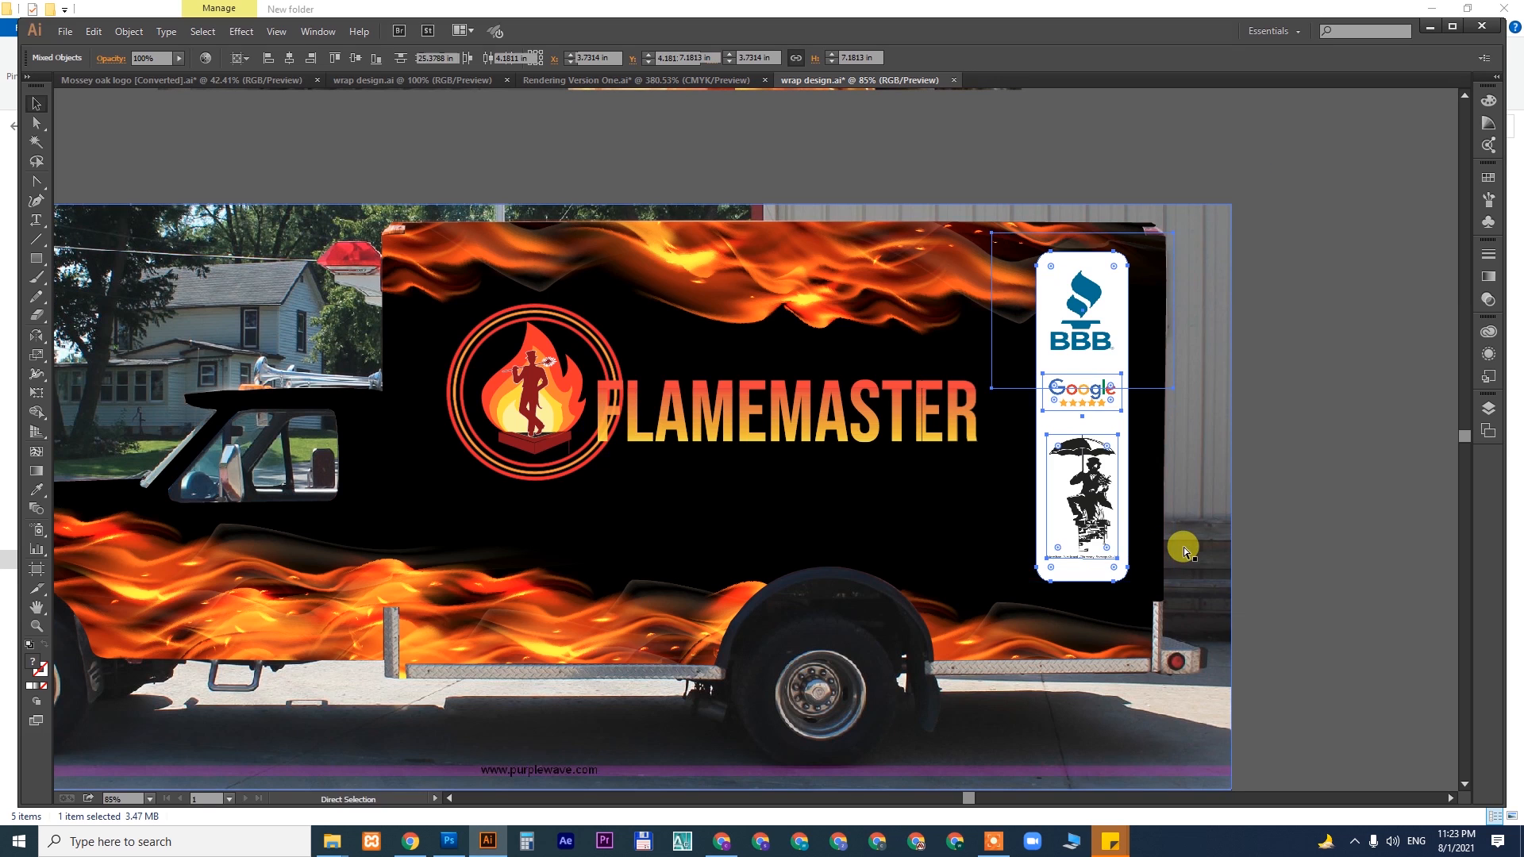
key("ctrl+g")
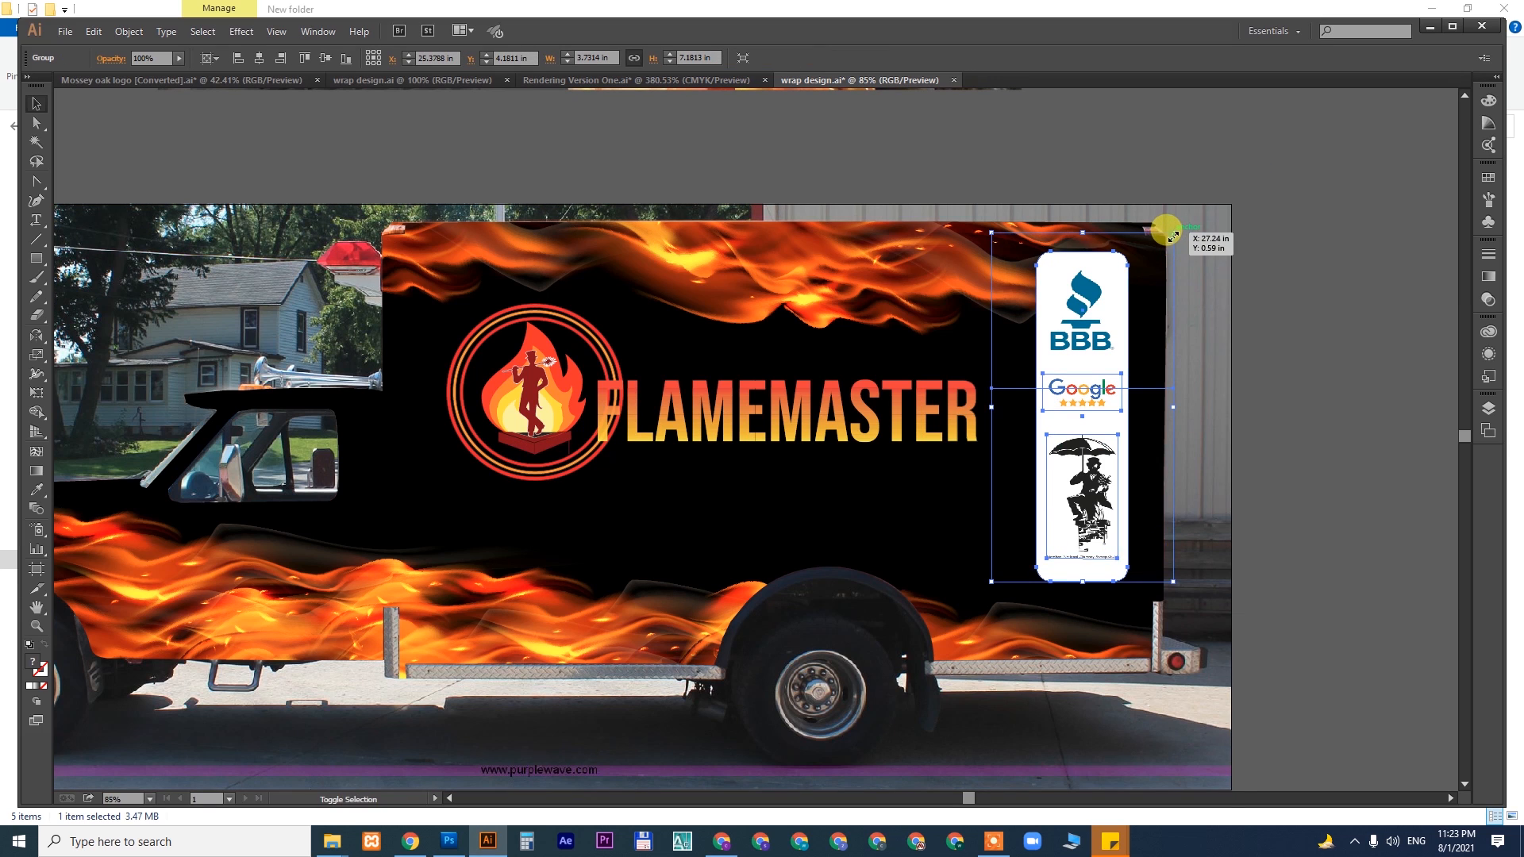
- Shrink the badge group to about 2.87 by 5.52 in lower on the box, and move the FLAMEMASTER logo down
left_click_drag(1172, 235, 1157, 265)
left_click_drag(1090, 340, 1095, 380)
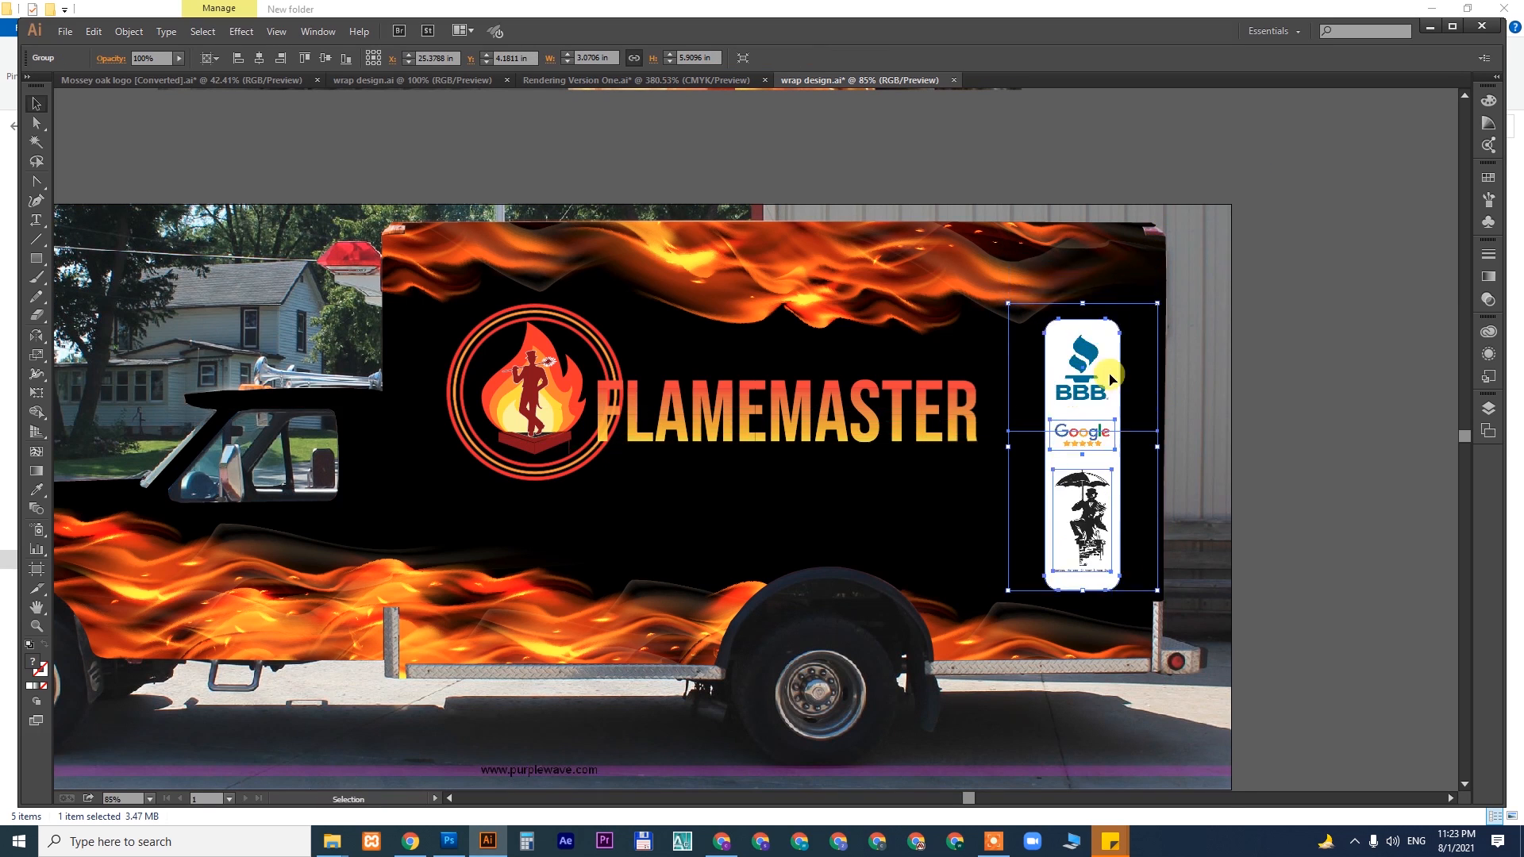
left_click_drag(1156, 302, 1151, 325)
left_click(1322, 370)
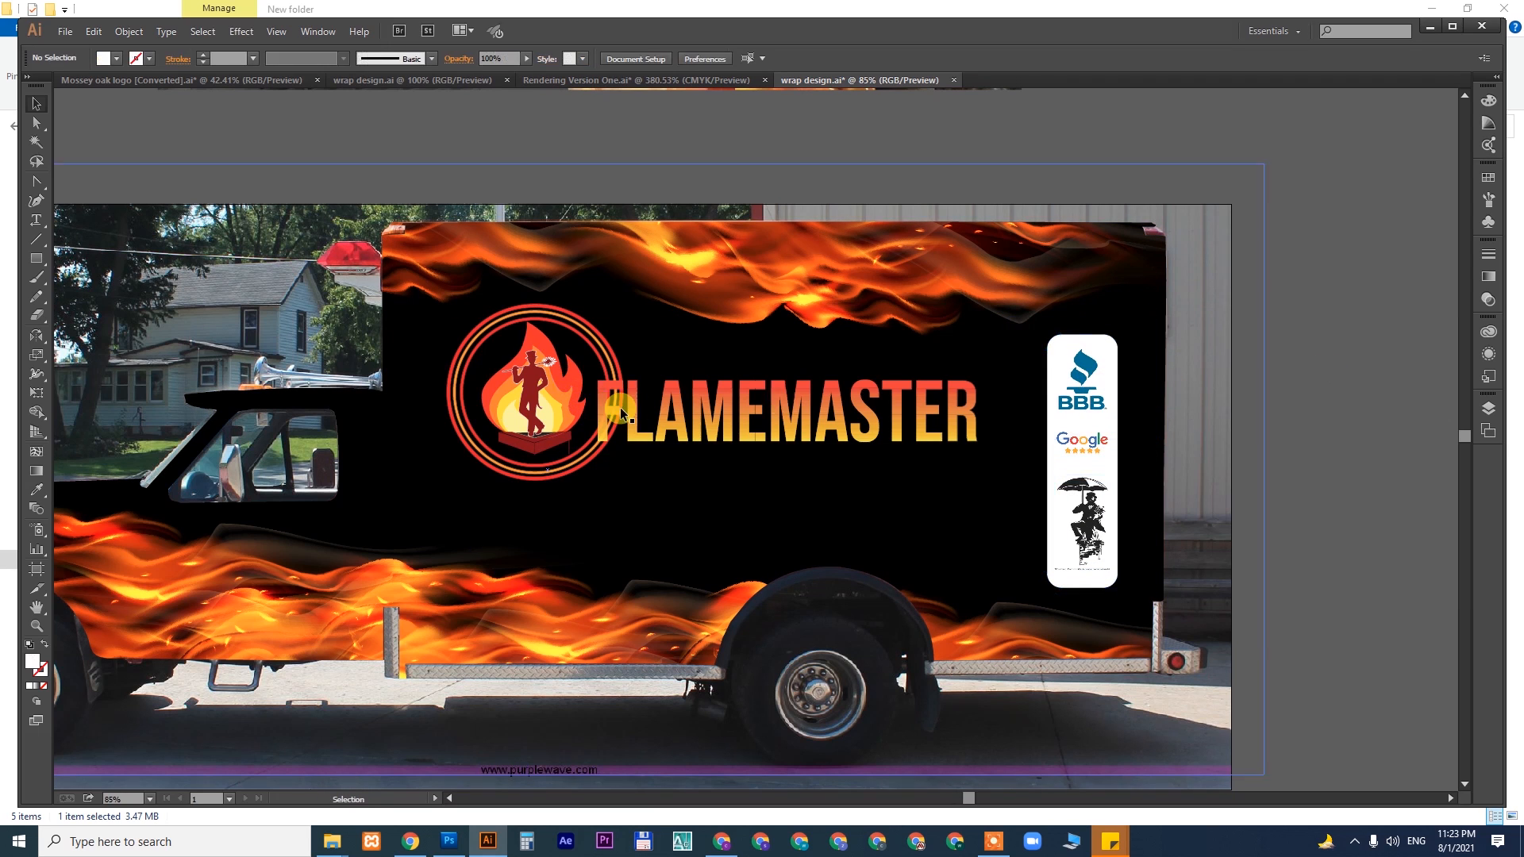
left_click_drag(619, 411, 601, 445)
- Move both upper flame groups inside the clipping mask upward so they form a narrower band along the box's top edge
left_click(954, 253)
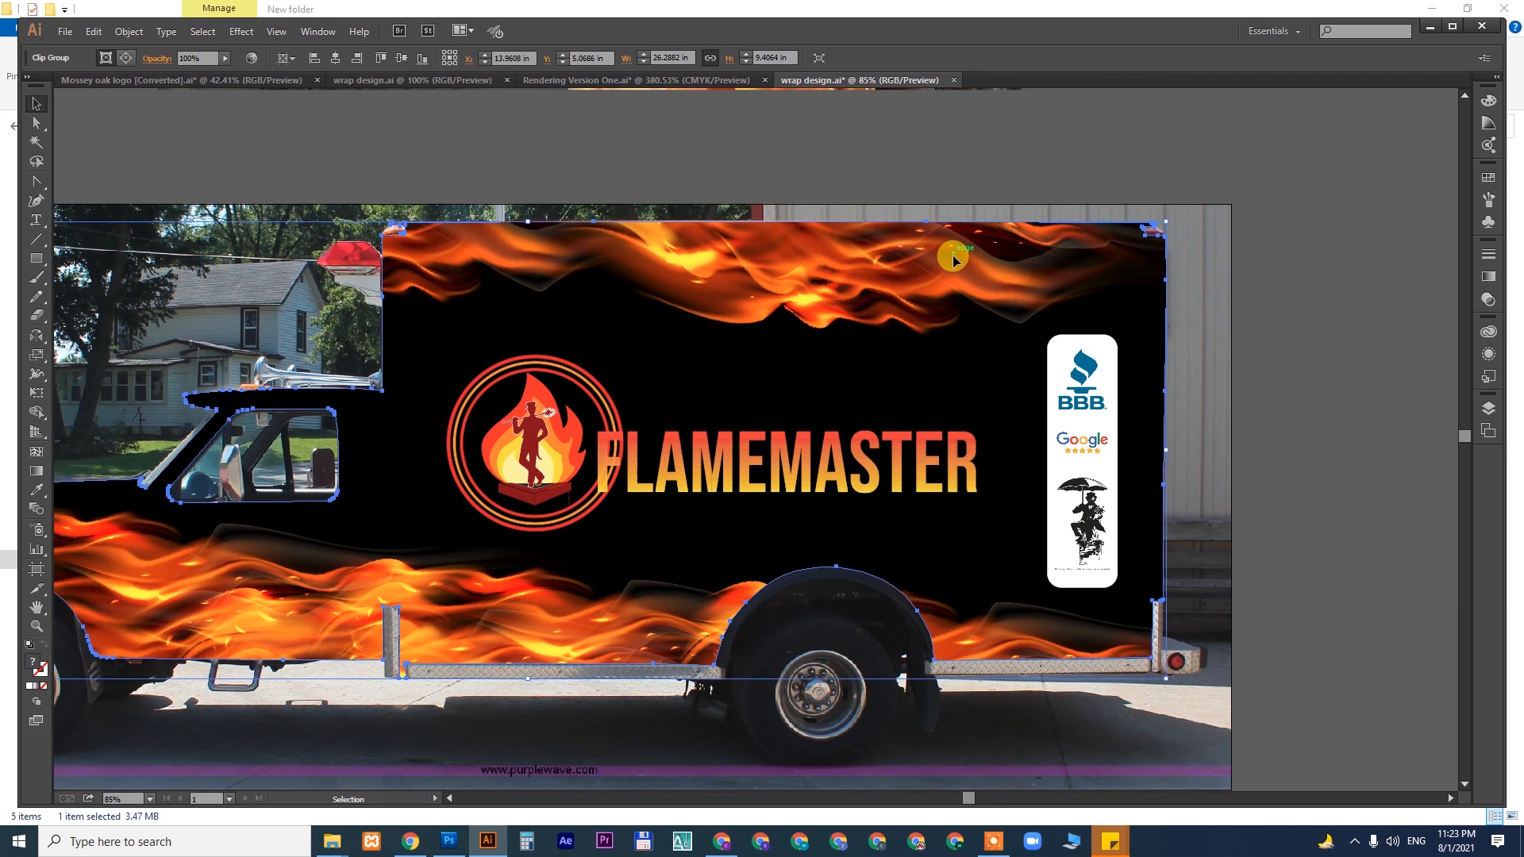
double_click(952, 259)
left_click(949, 264)
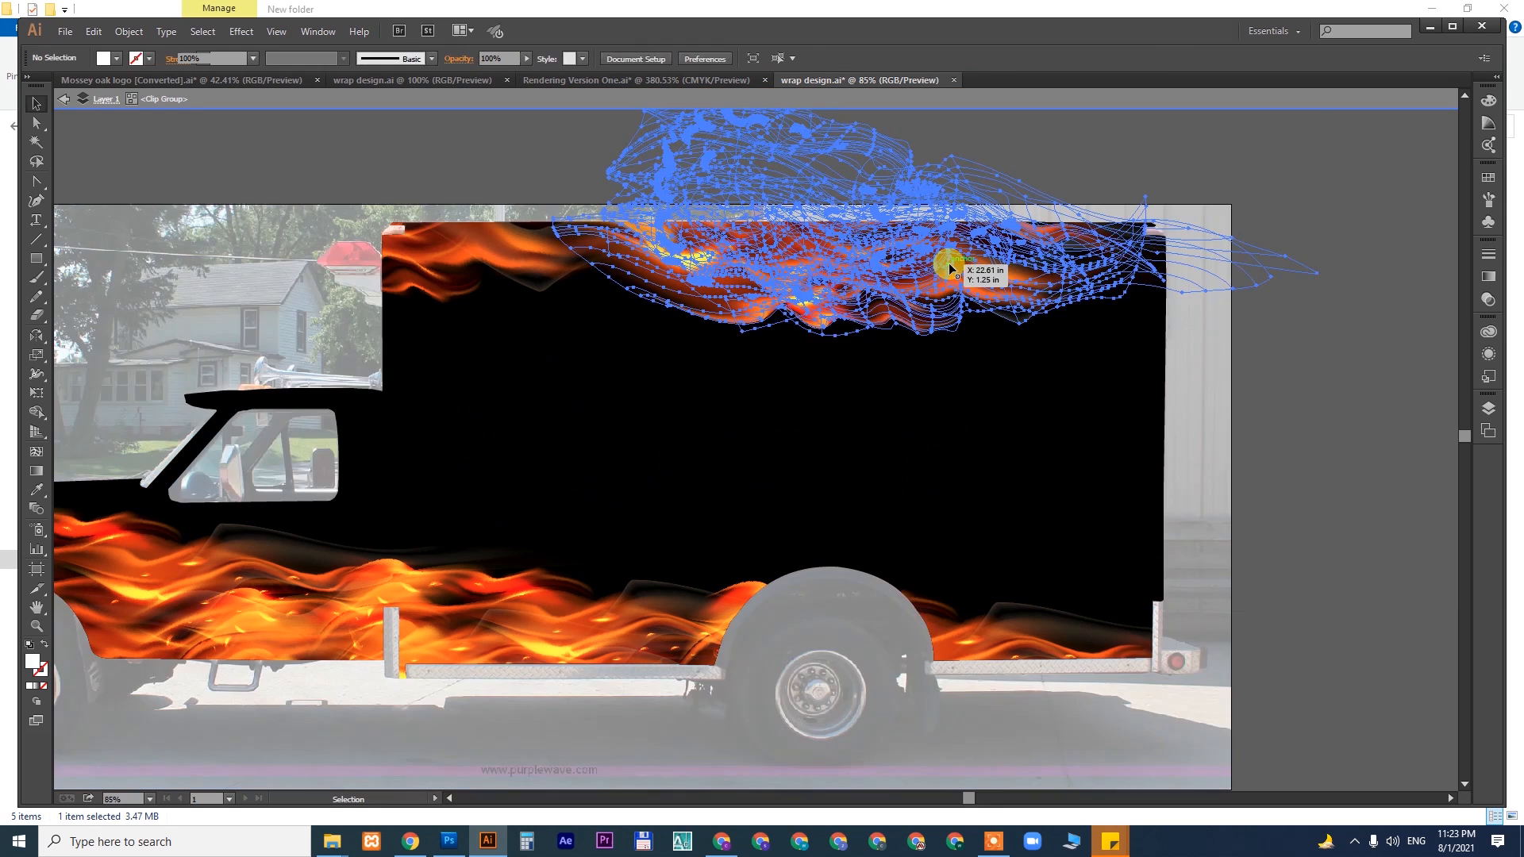
left_click(492, 244, "shift")
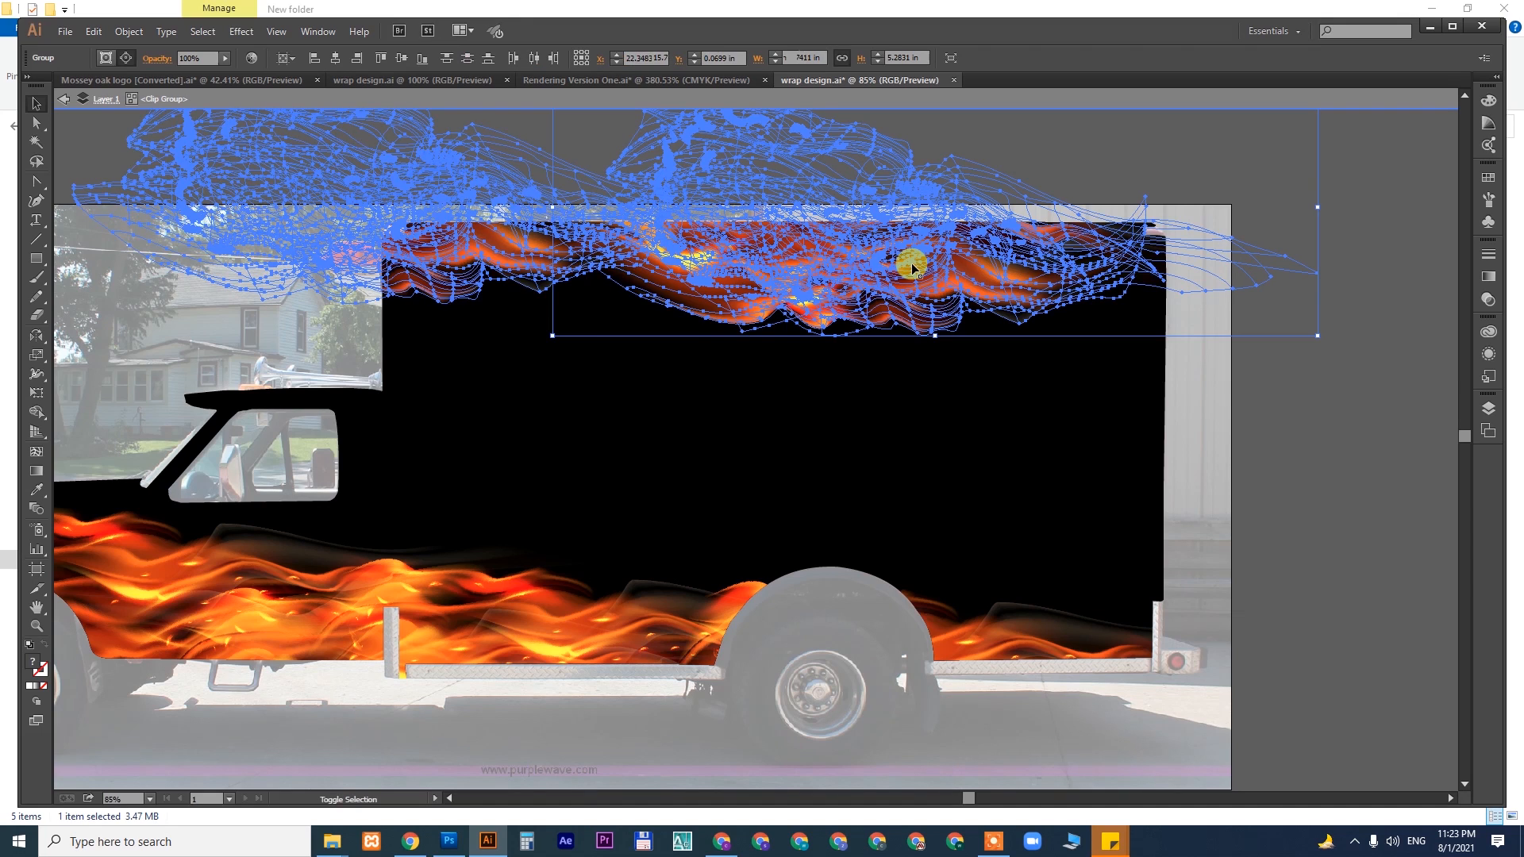
left_click_drag(911, 265, 959, 287)
left_click(1309, 348)
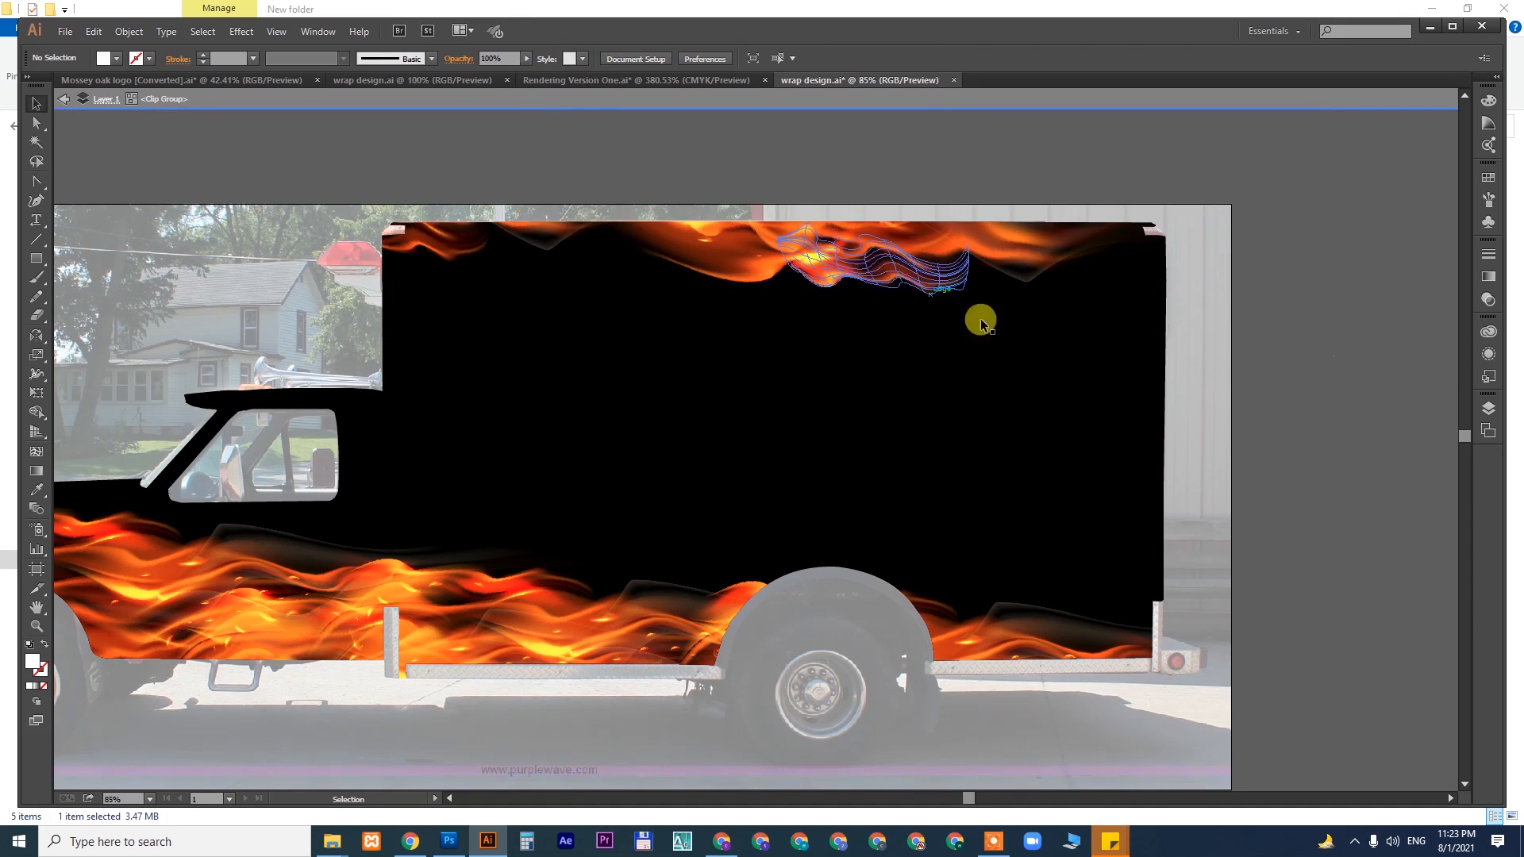
double_click(1355, 361)
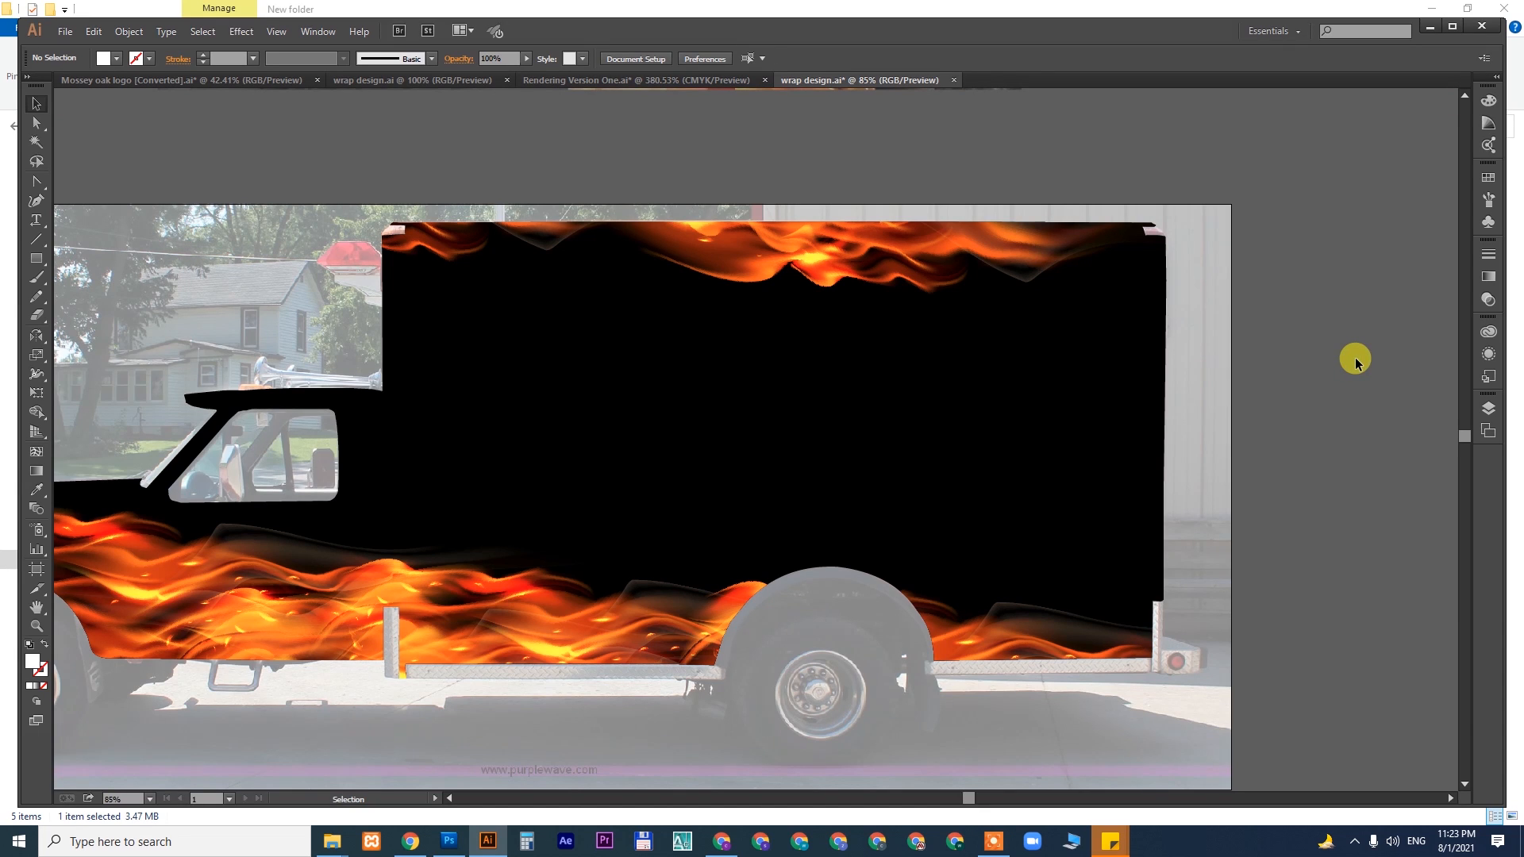
- Move the FLAMEMASTER logo and the badge group slightly up to sit between the upper and lower flames
left_click(699, 439)
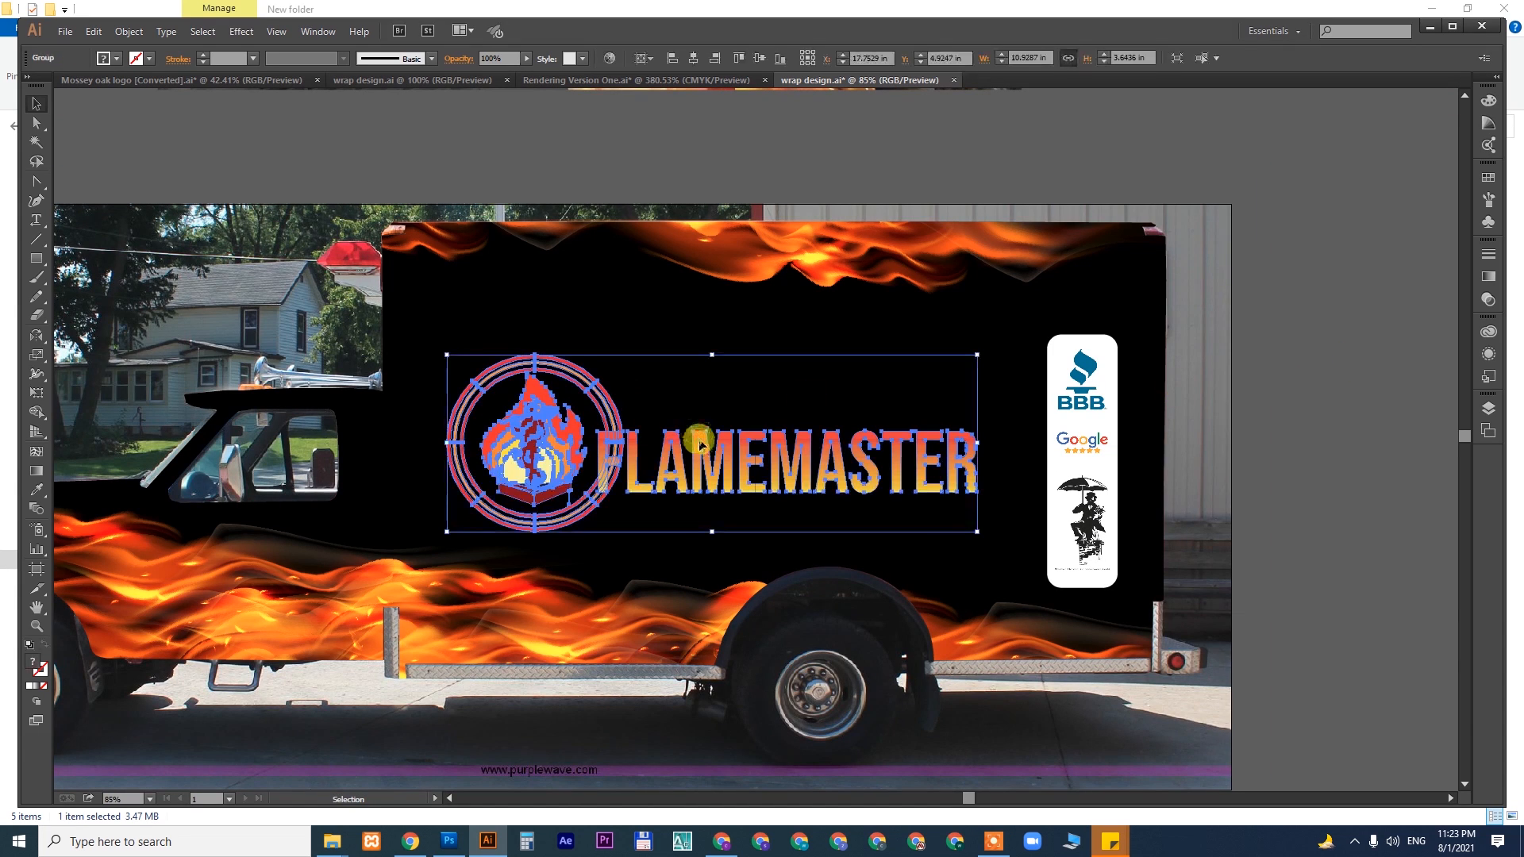
left_click(1059, 438)
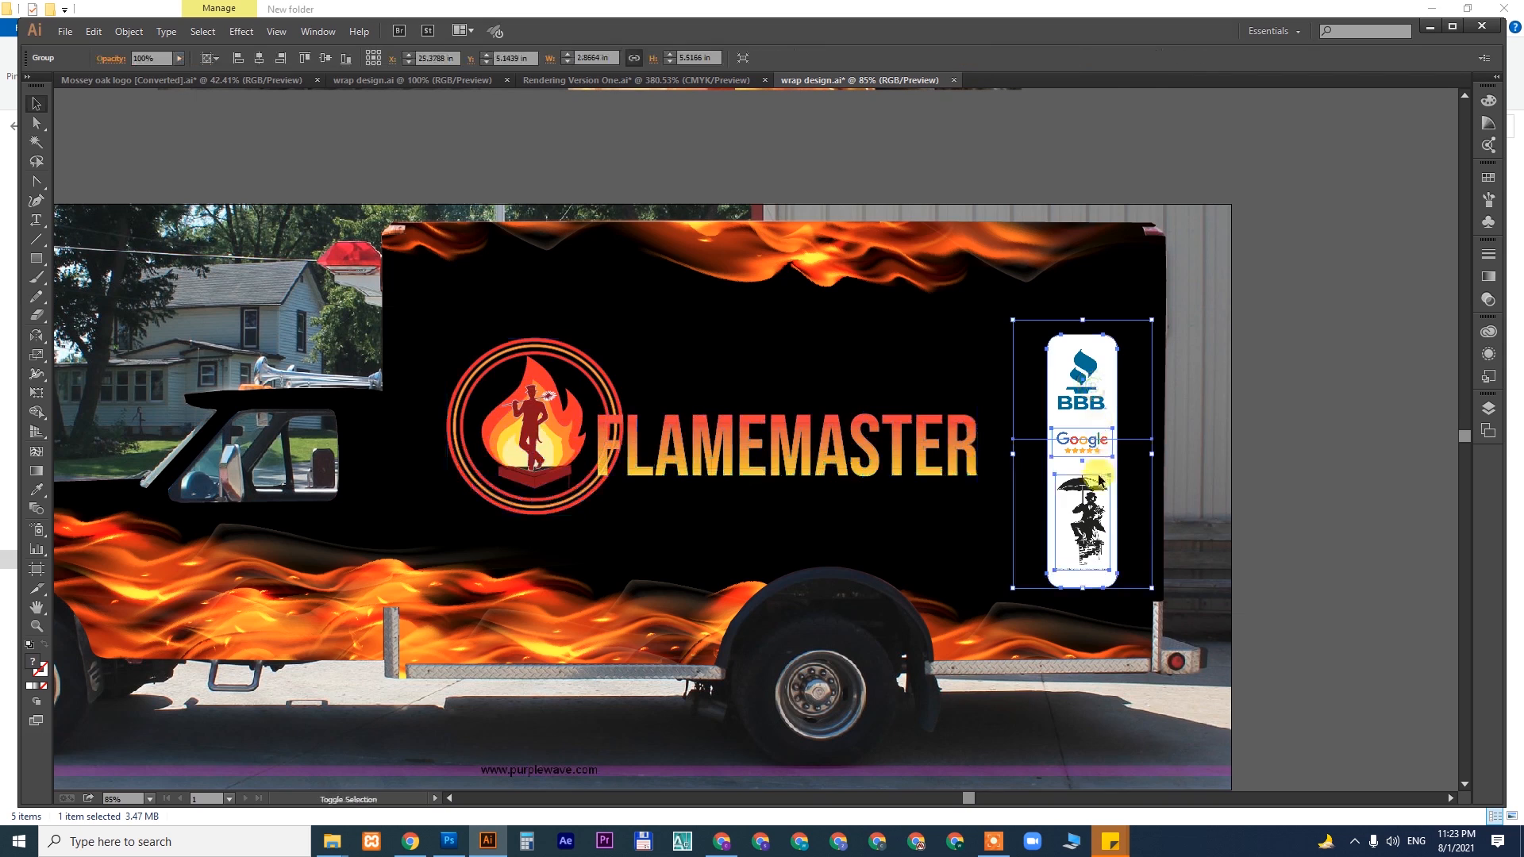
left_click_drag(1071, 443, 1073, 427)
left_click(1296, 500)
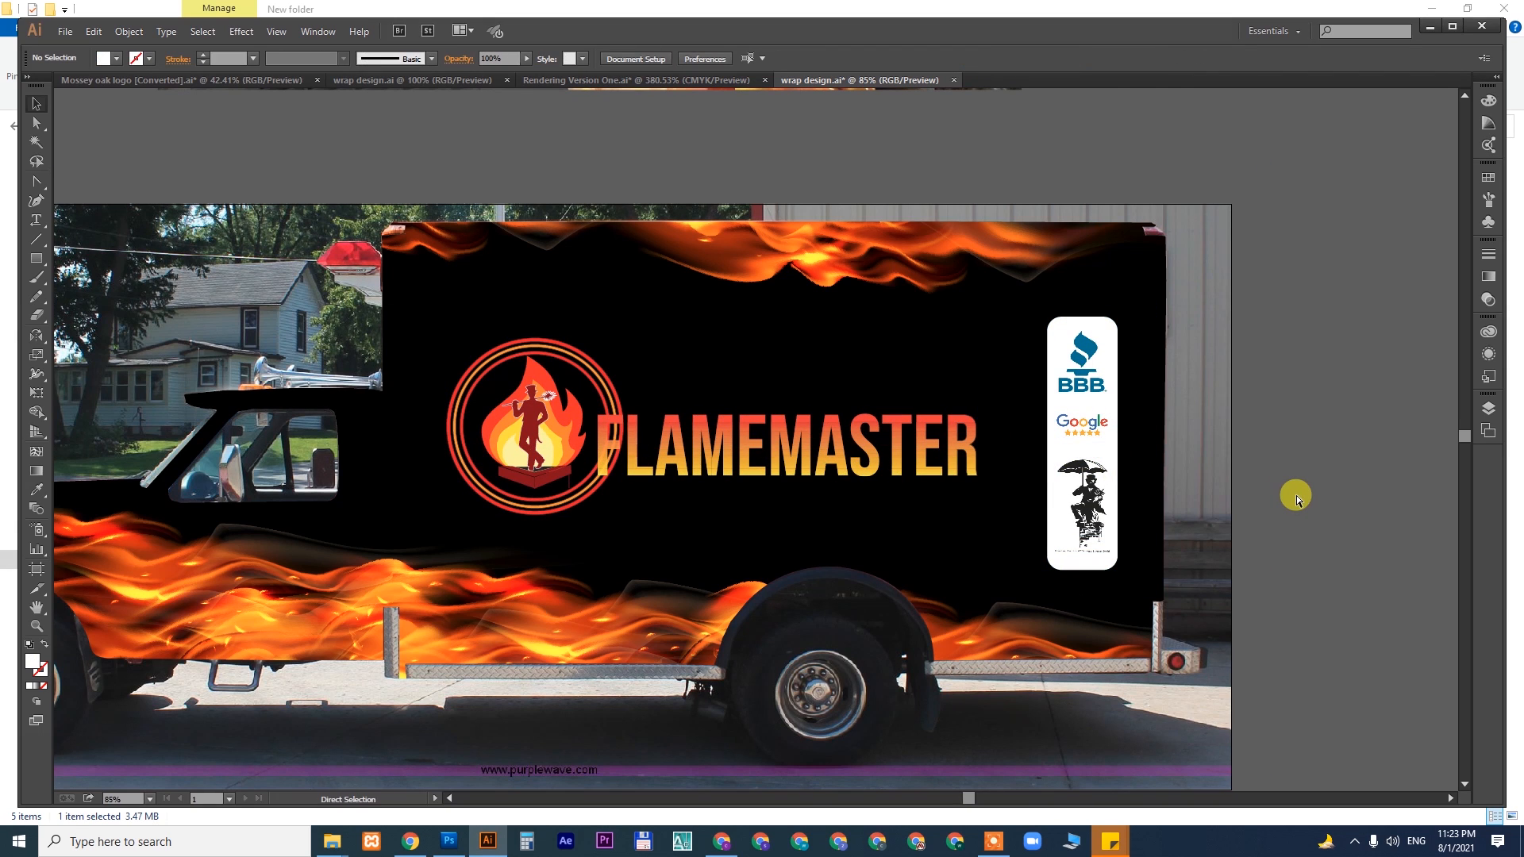
key("ctrl+minus")
key("ctrl+minus")
key("ctrl+minus")
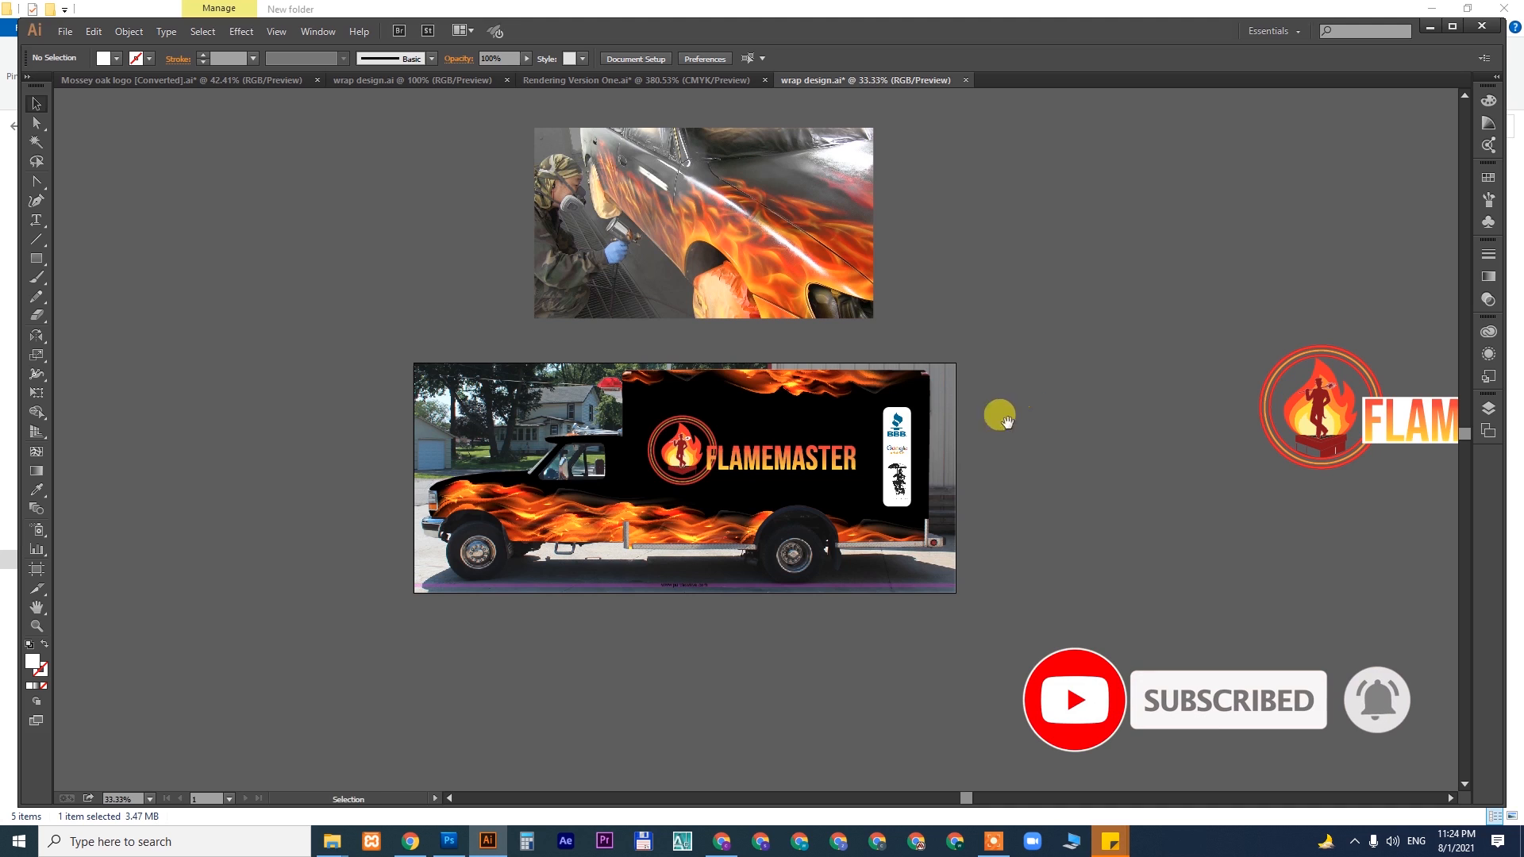
- Export the truck wrap artboard as the JPEG wrap design.jpg, using artboards, RGB colour, medium quality 5 and 300 ppi resolution
left_click_drag(1024, 480, 1072, 474)
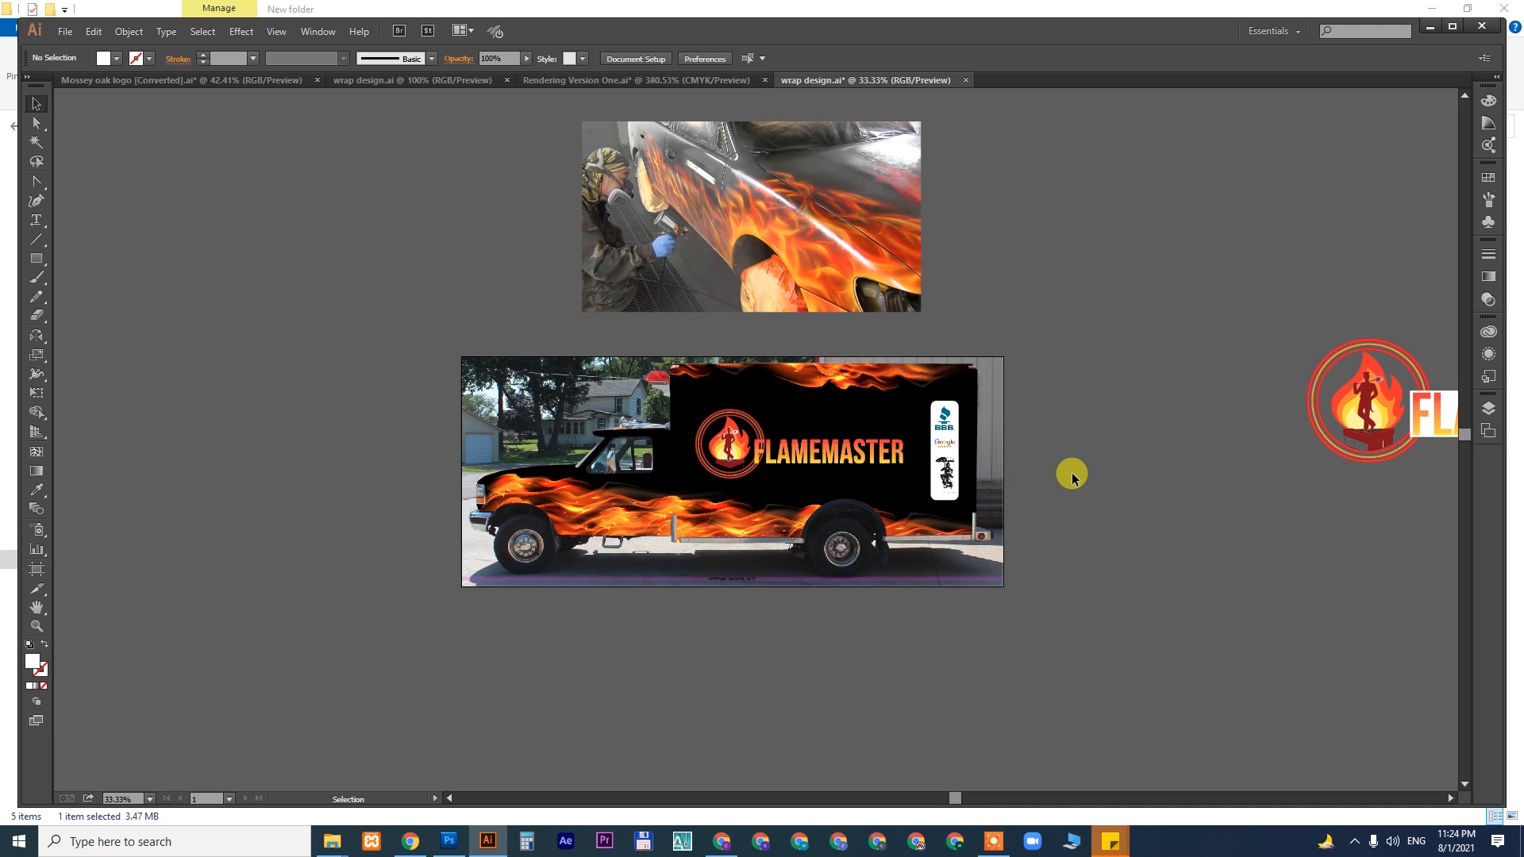
key("shift+o")
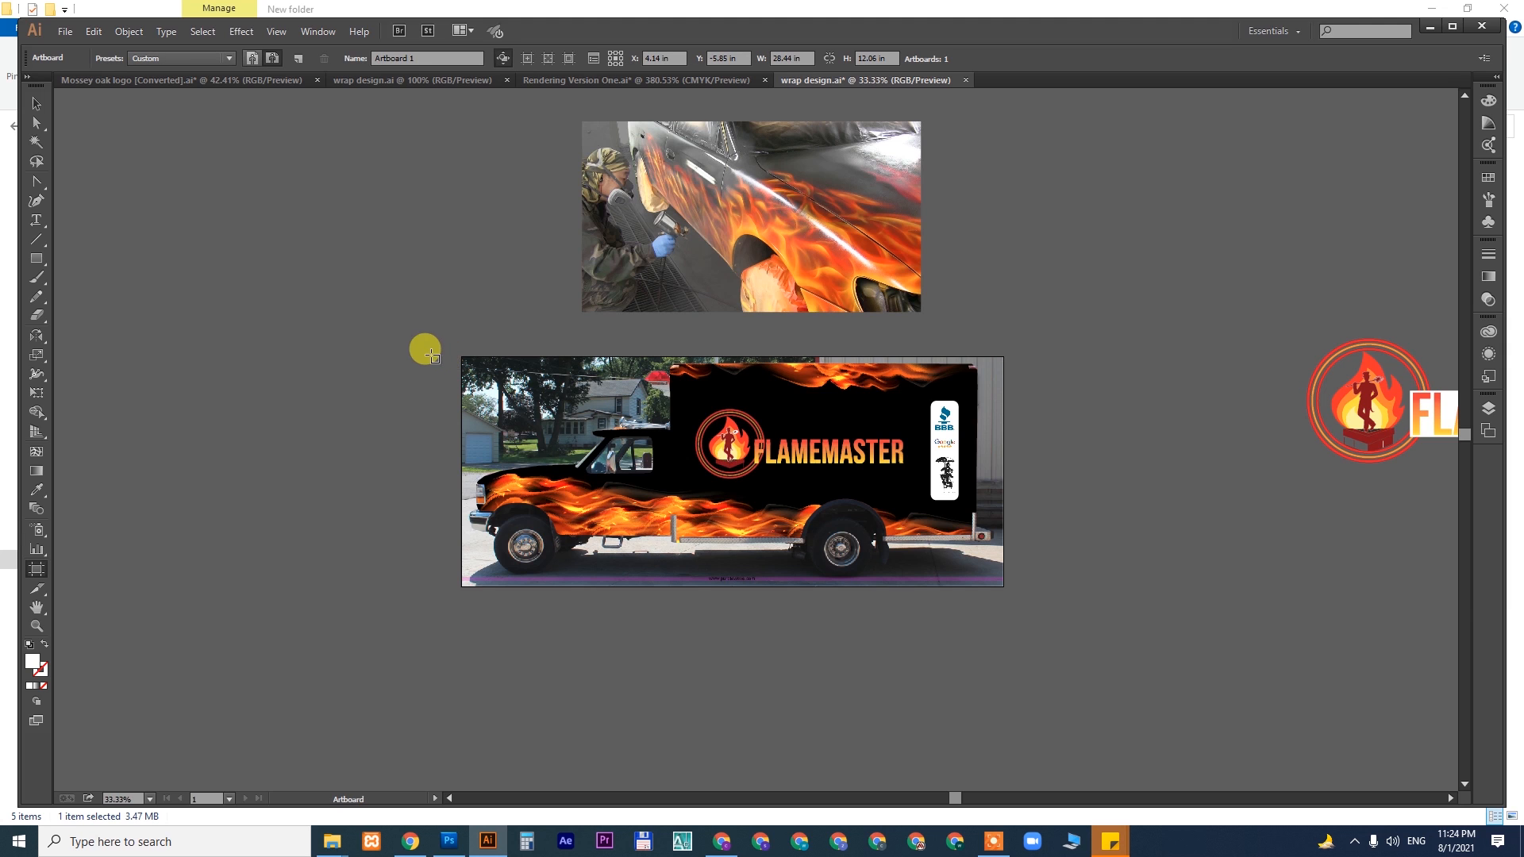
left_click(508, 388)
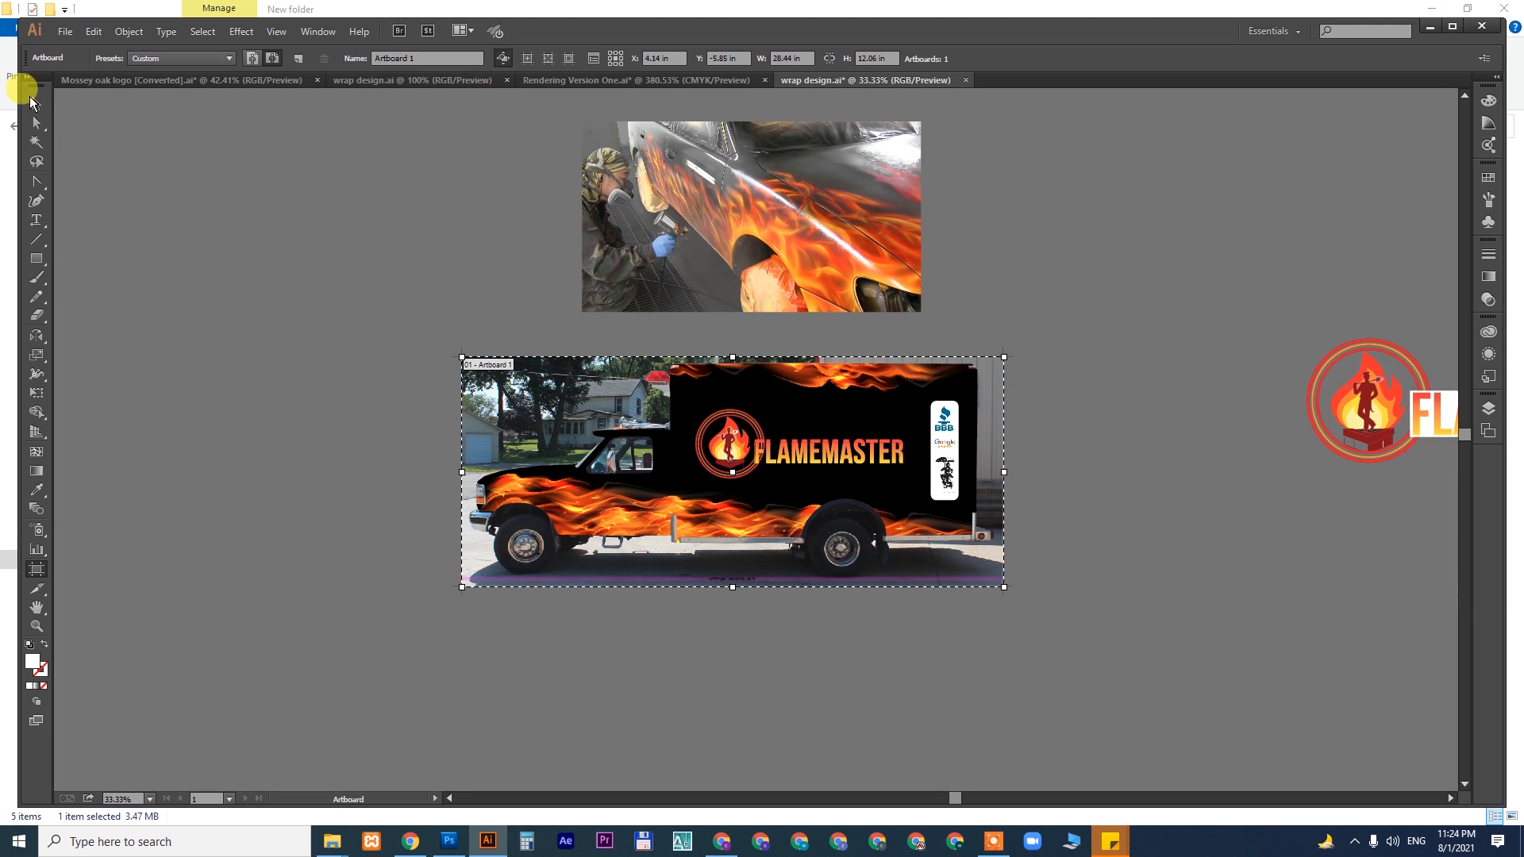
left_click(65, 31)
left_click(119, 349)
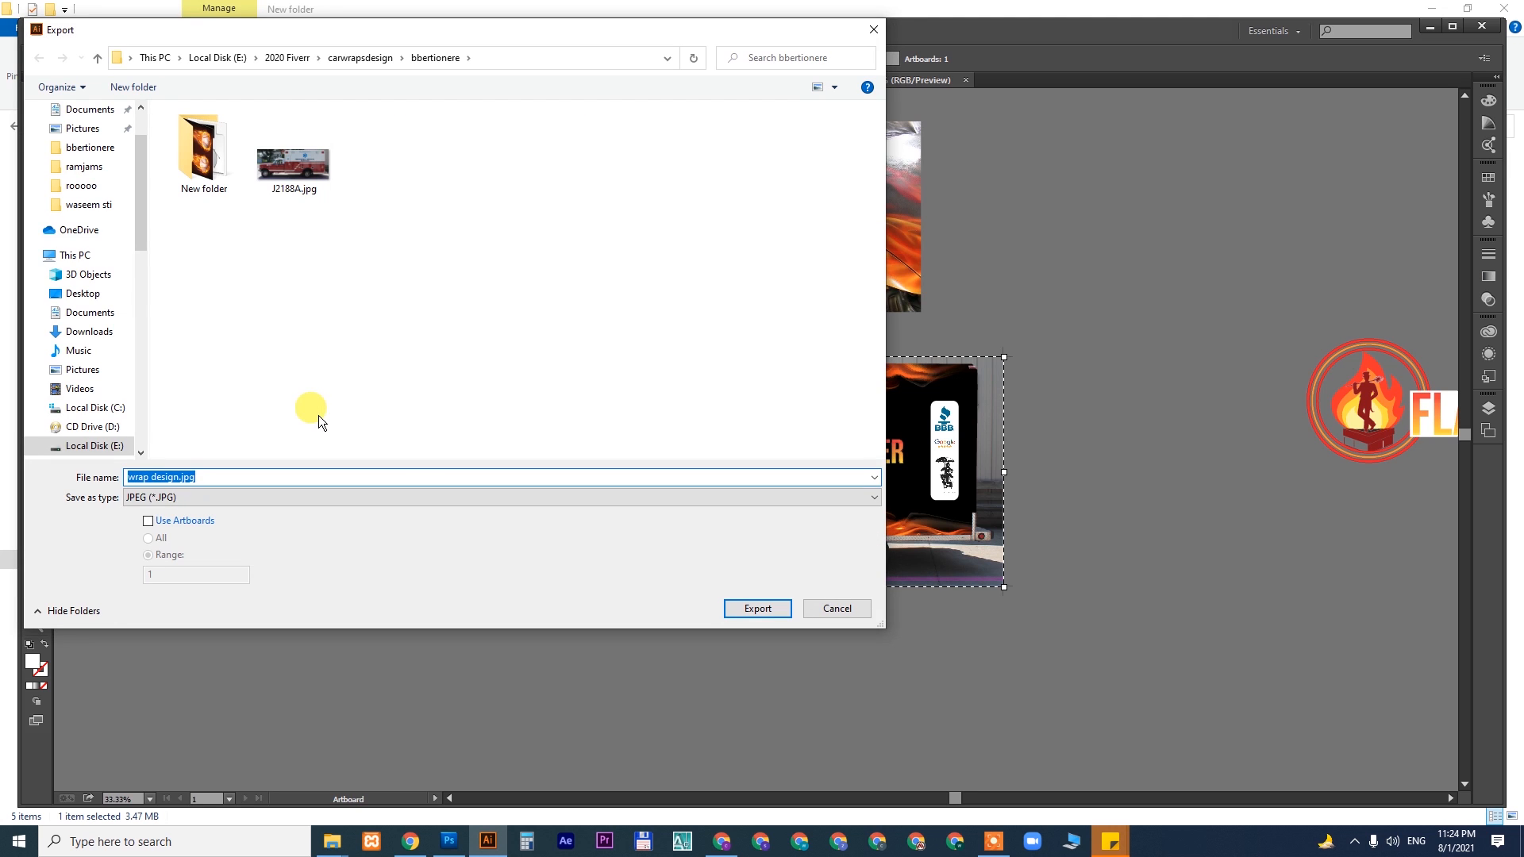
left_click(180, 524)
left_click(755, 608)
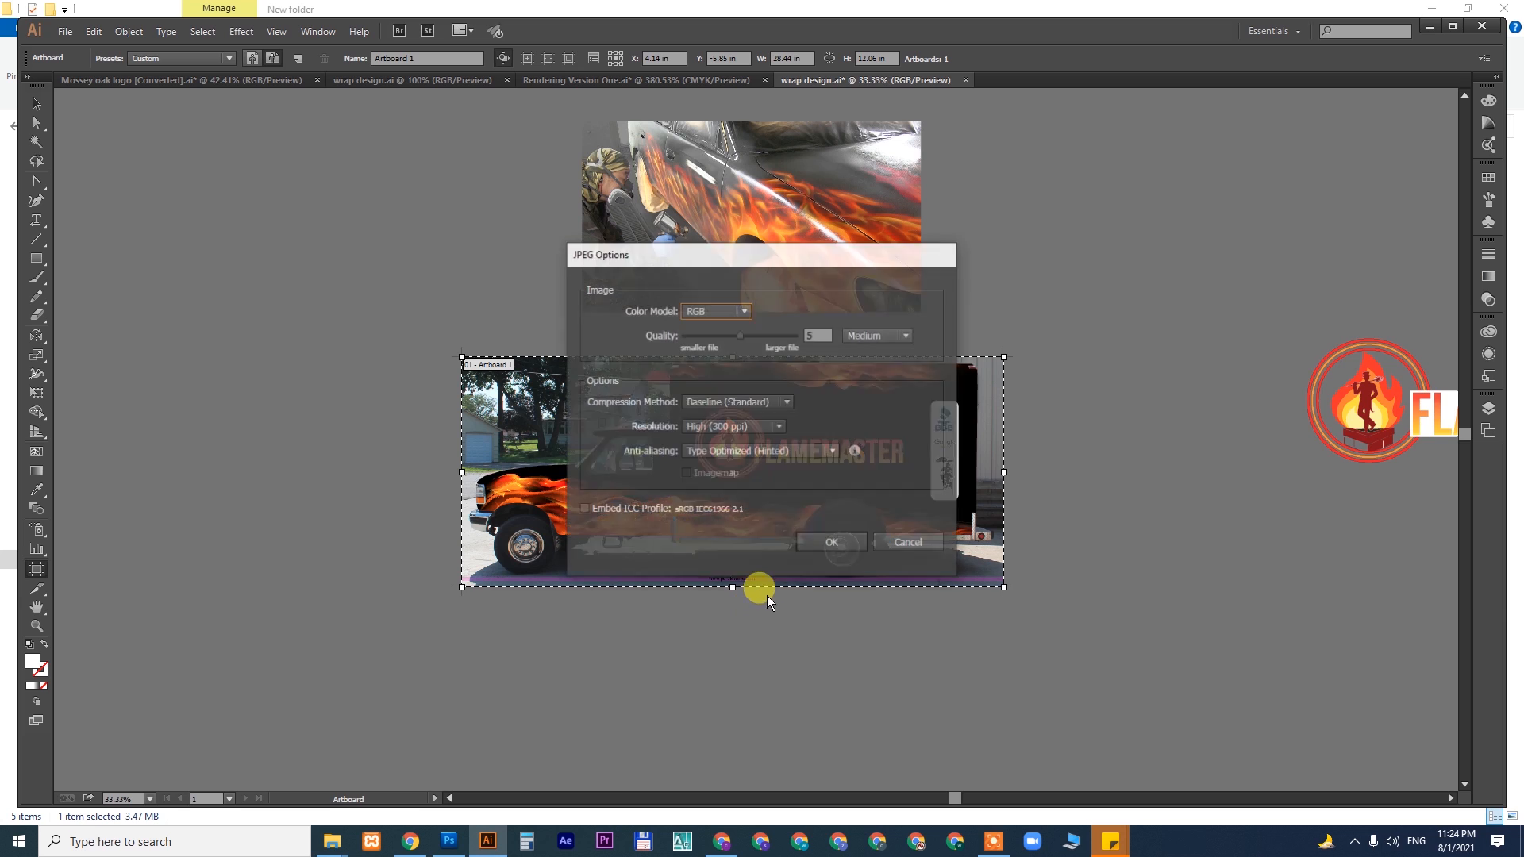
left_click(843, 549)
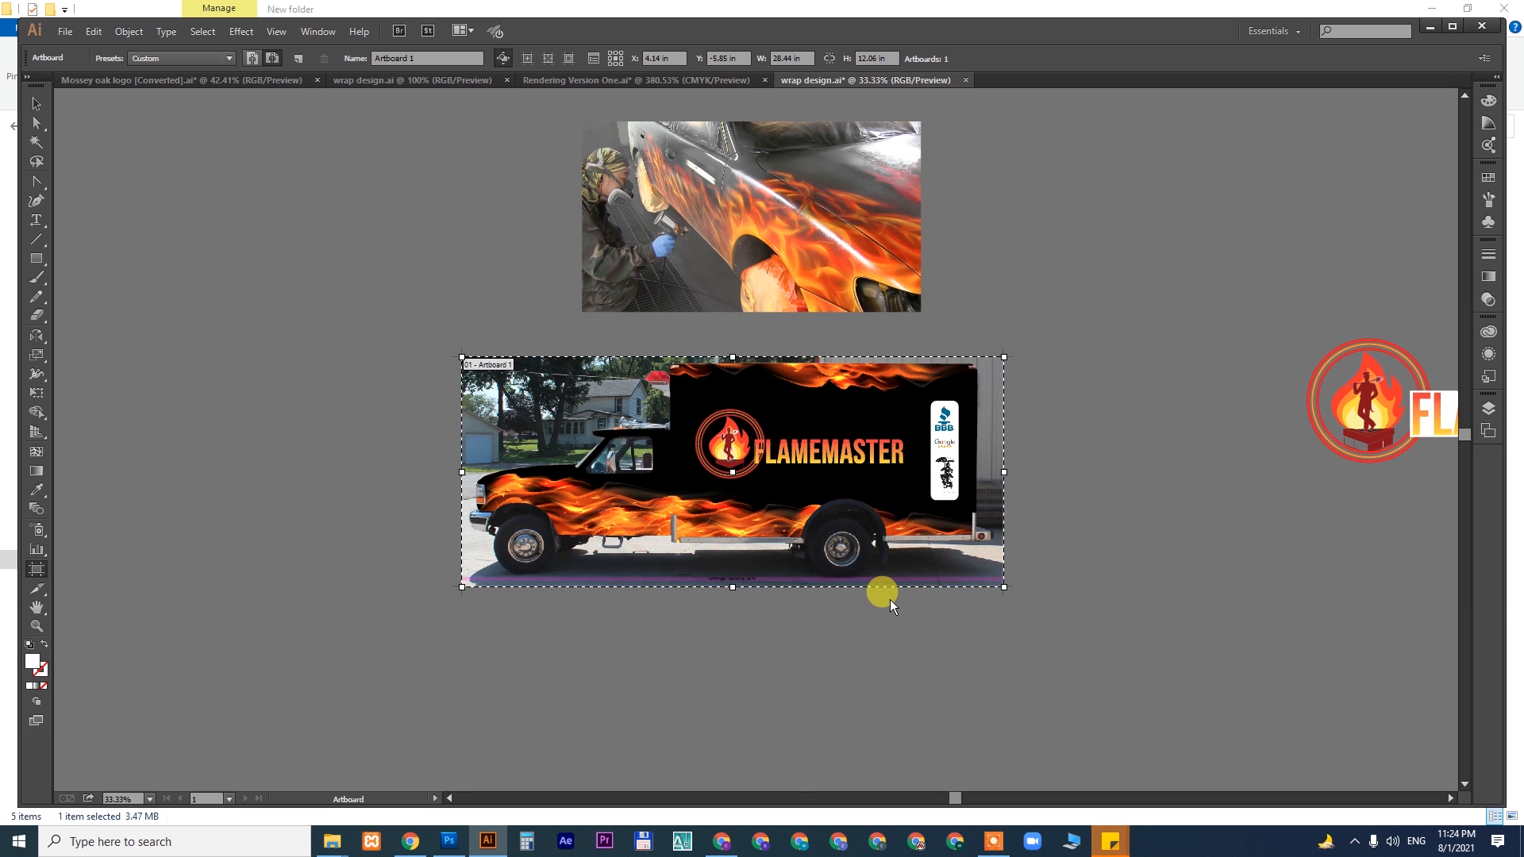
- Switch to the Fiverr order in Chrome, start delivering the completed work and insert the "Here is your delivery" quick response
left_click(721, 840)
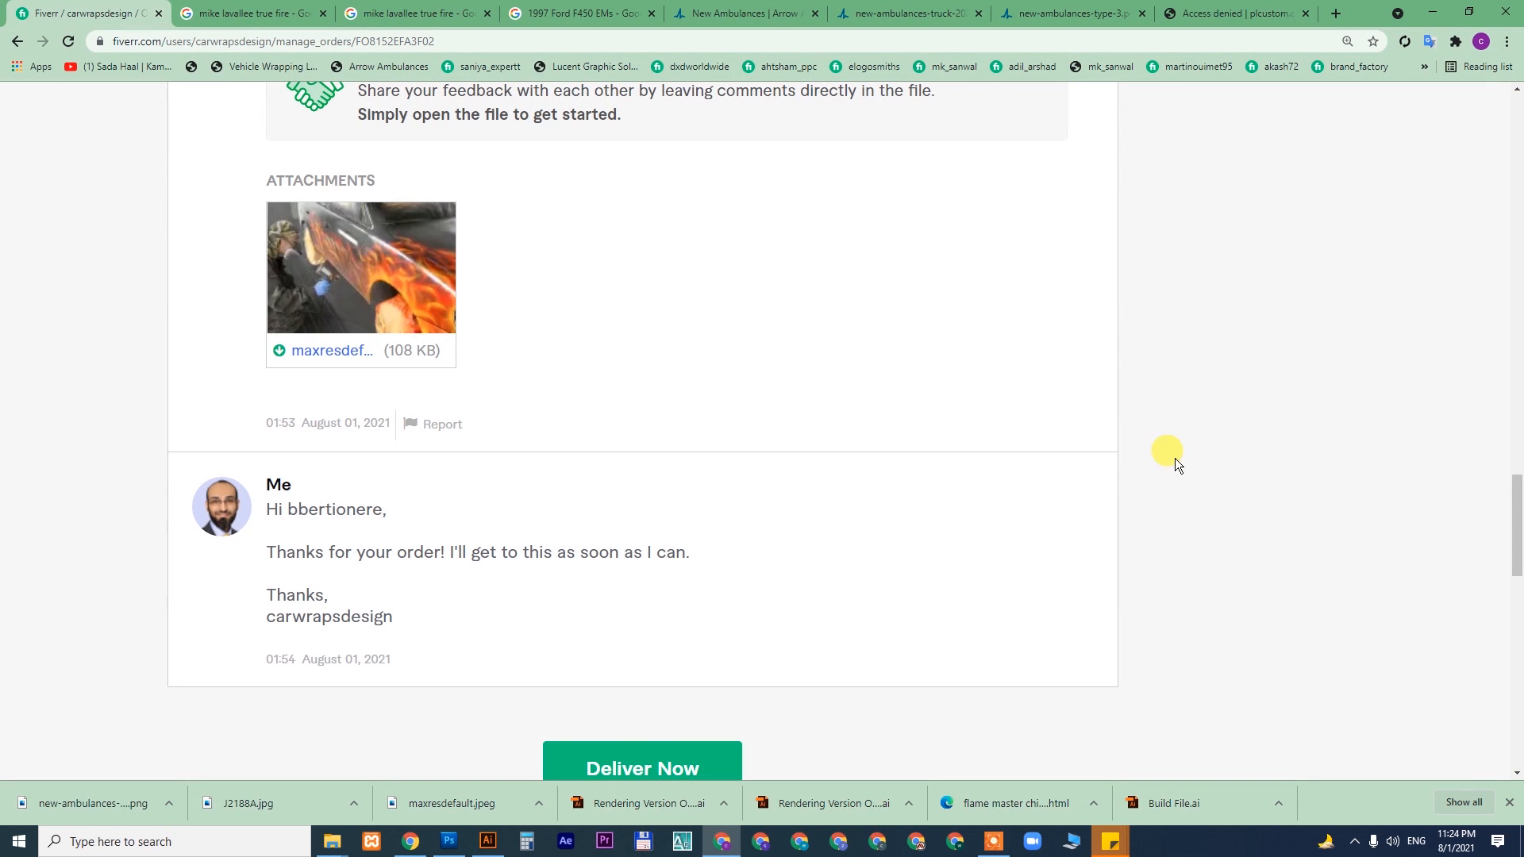
left_click_drag(1518, 540, 1492, 155)
left_click(1019, 185)
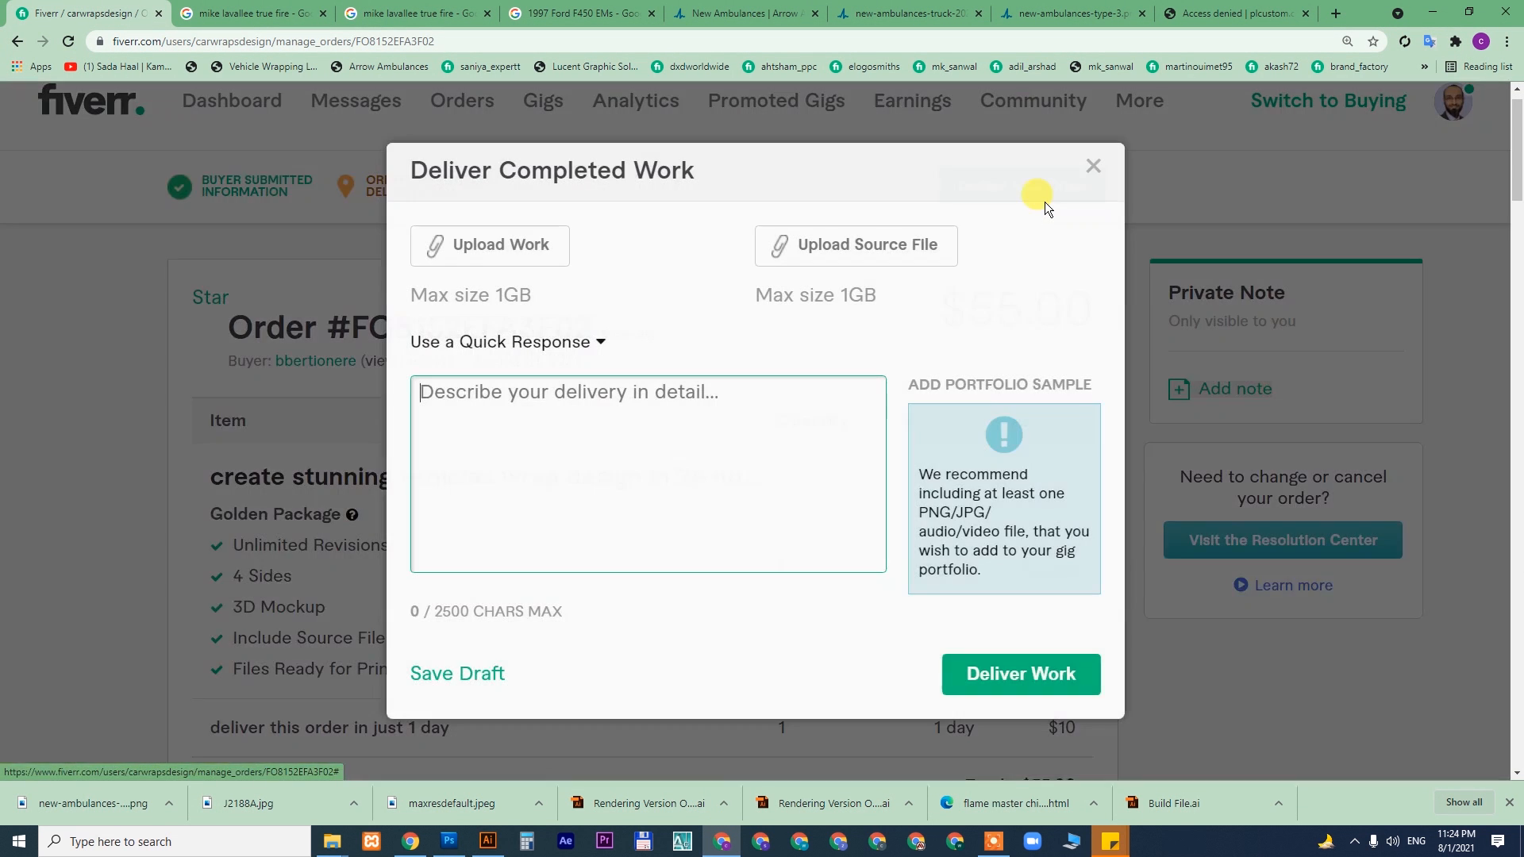
left_click(506, 341)
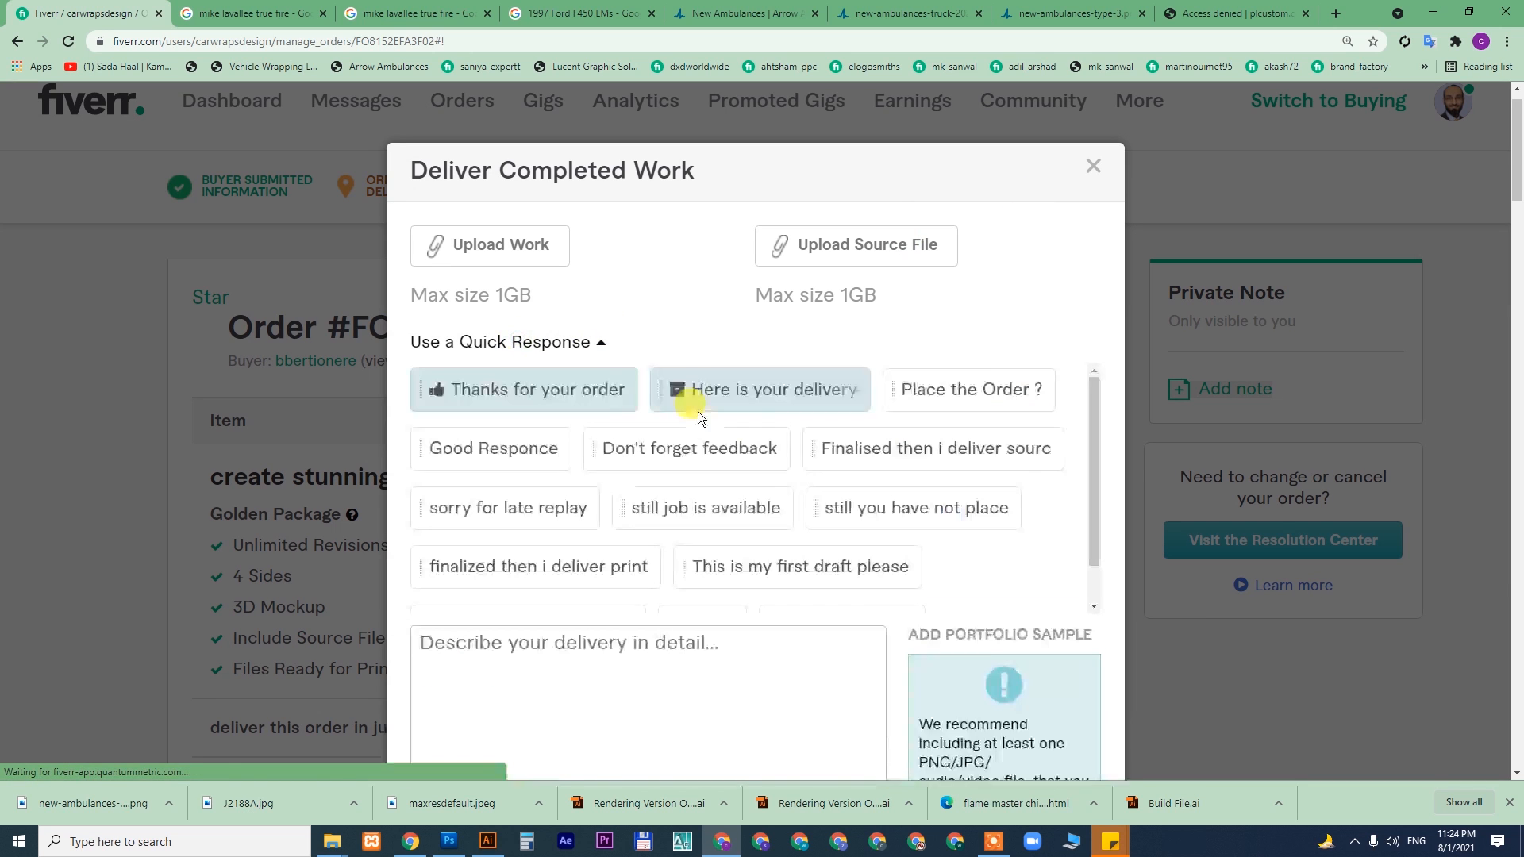
left_click(758, 400)
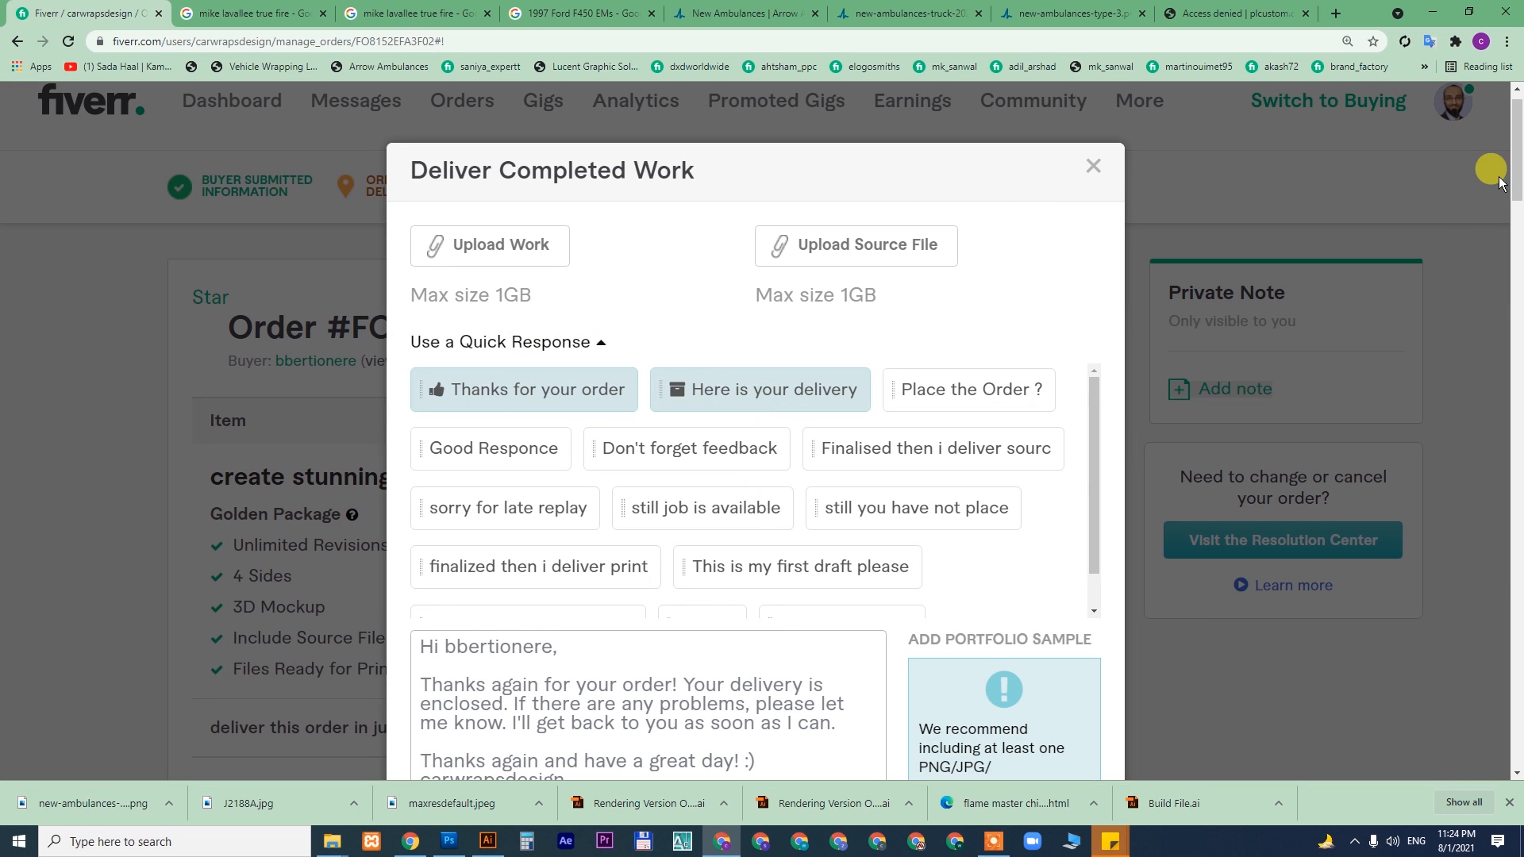
- Replace the message text after "enclosed." with "i m sending first draft please finalised then i deliver another side and pirnting source file"
scroll(1507, 167, "down", 4)
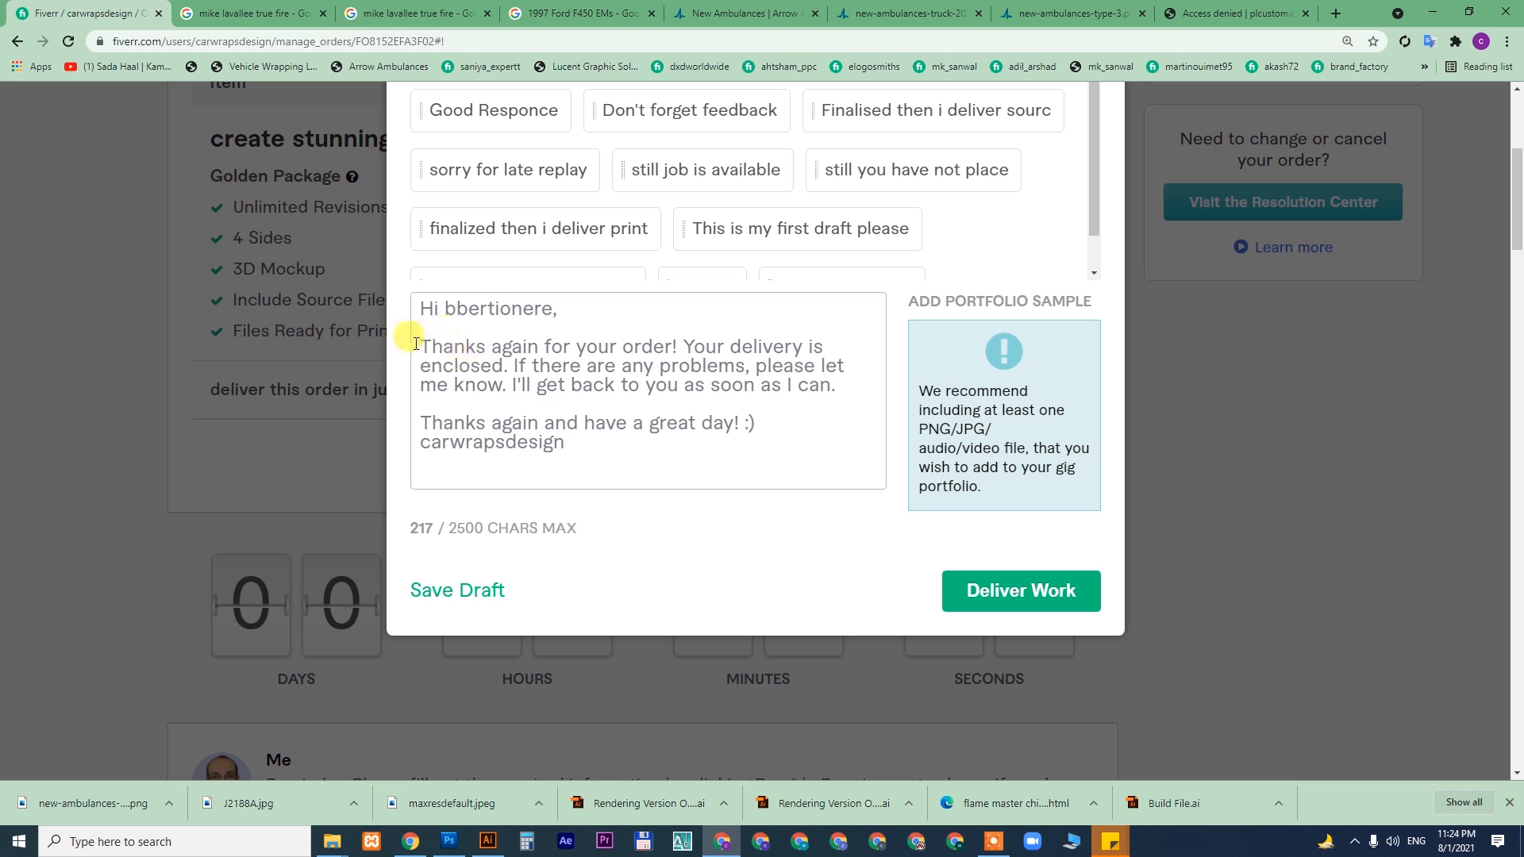
left_click_drag(415, 343, 765, 478)
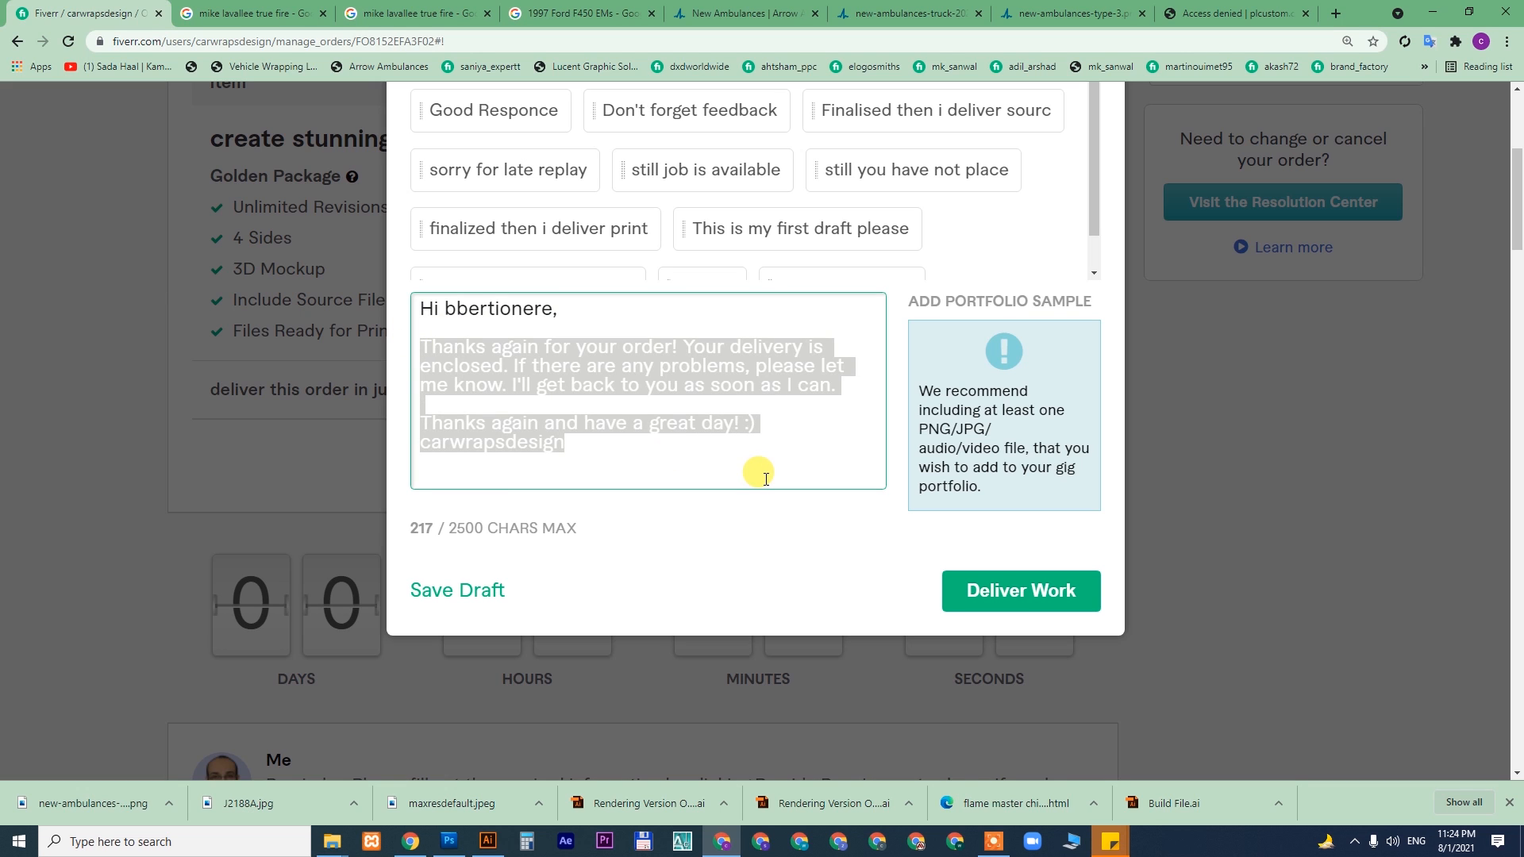
left_click(765, 479)
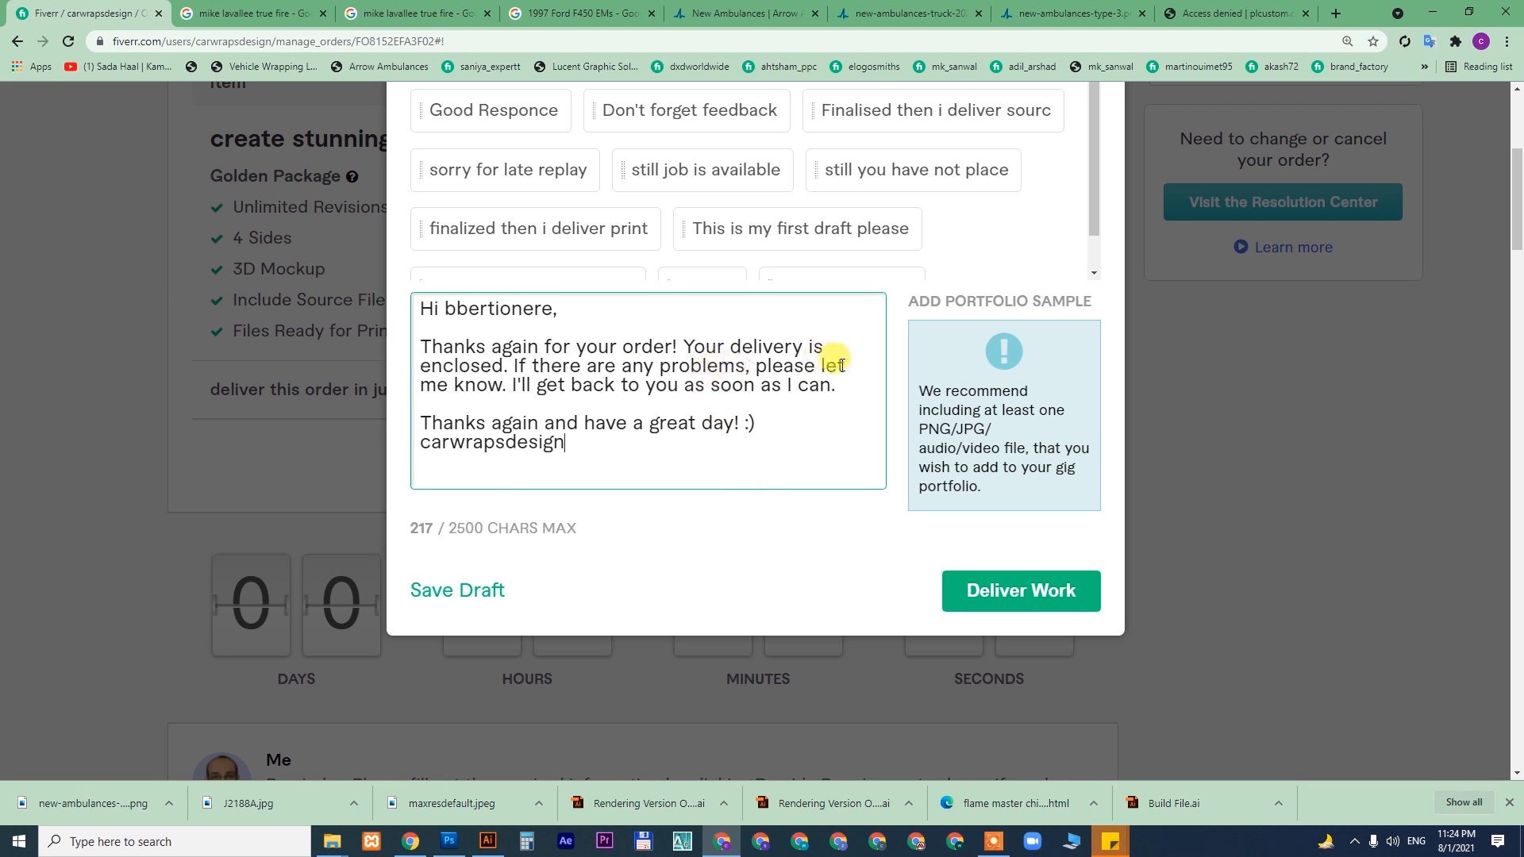
left_click_drag(514, 365, 823, 466)
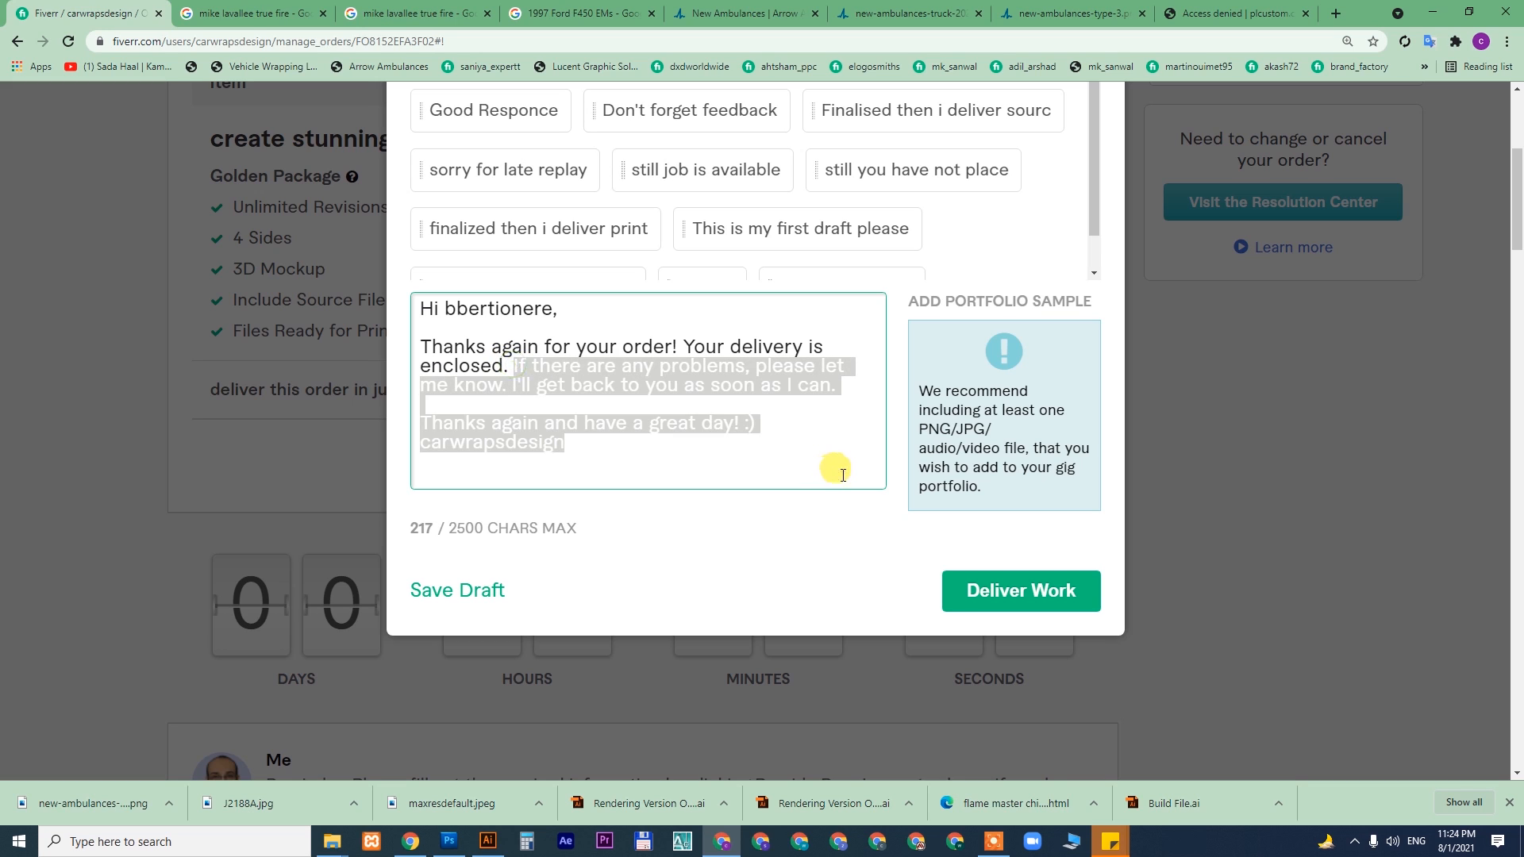
key("BackSpace")
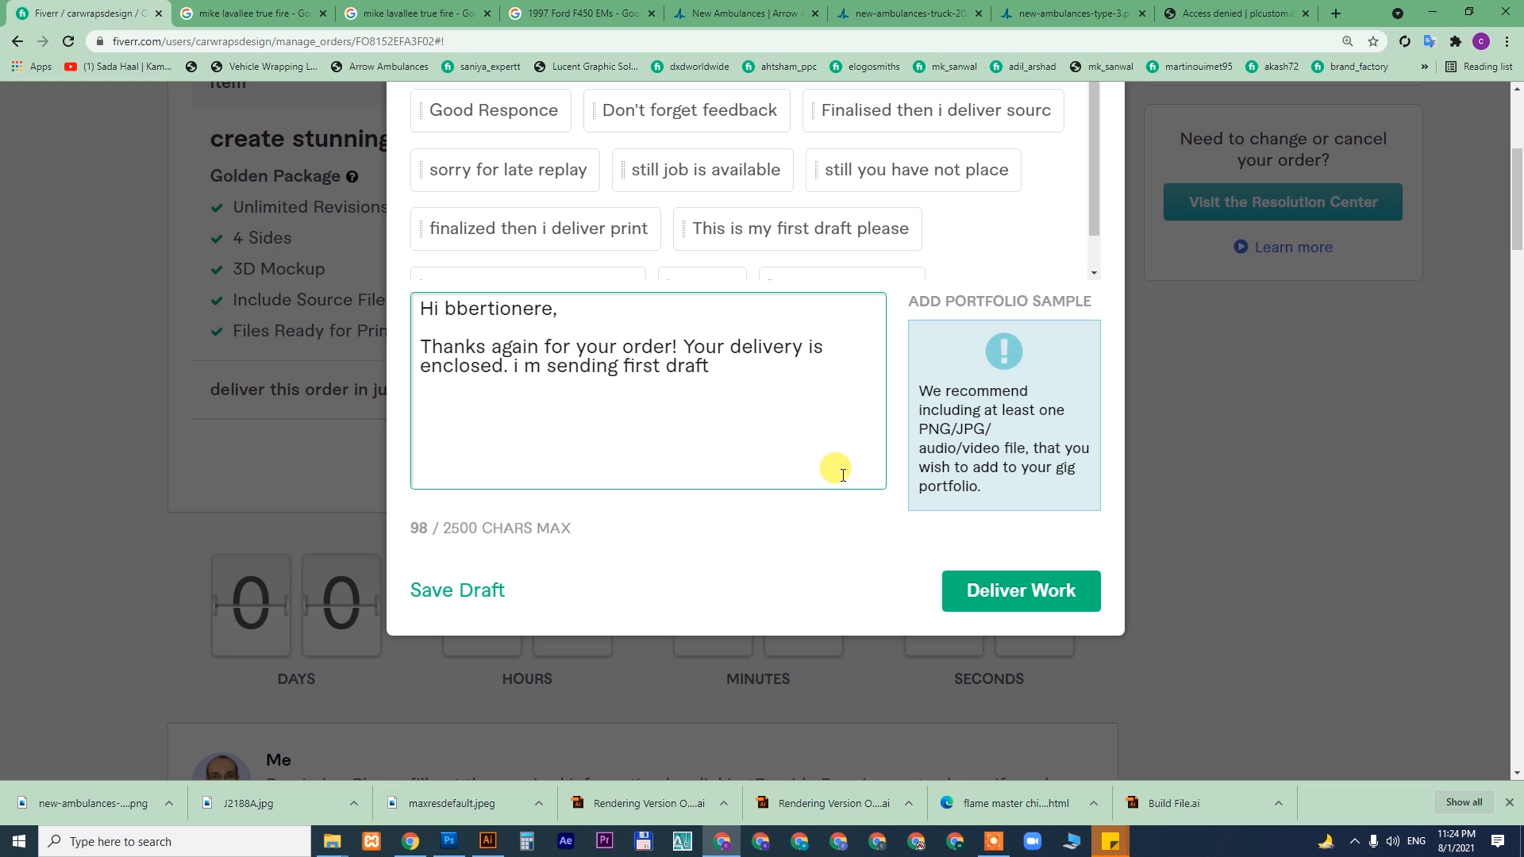
type("please finalise")
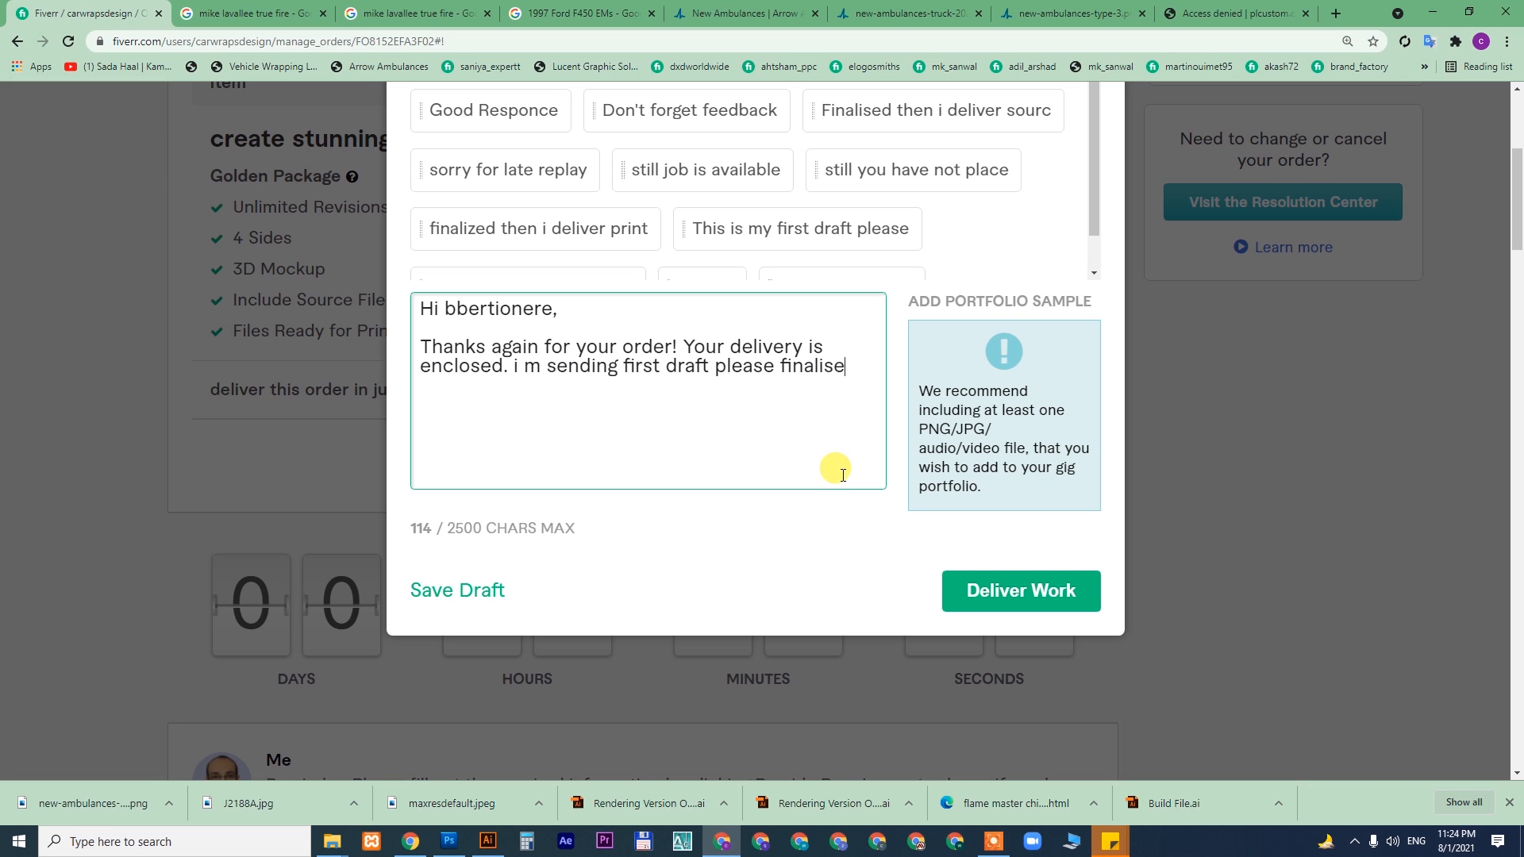
type("d then i d")
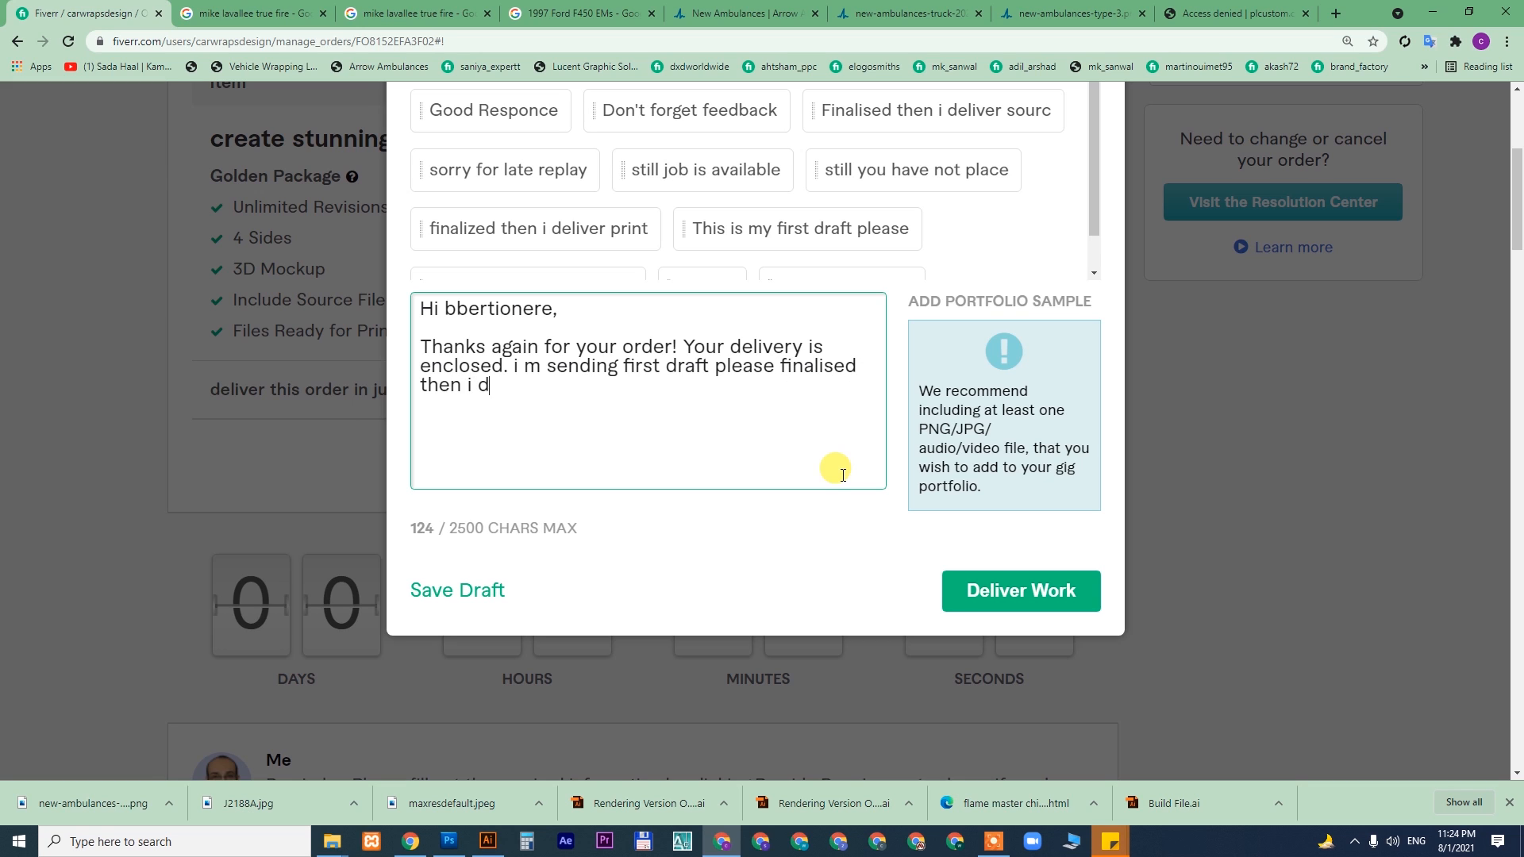
type("eliver another side and pirnting source file")
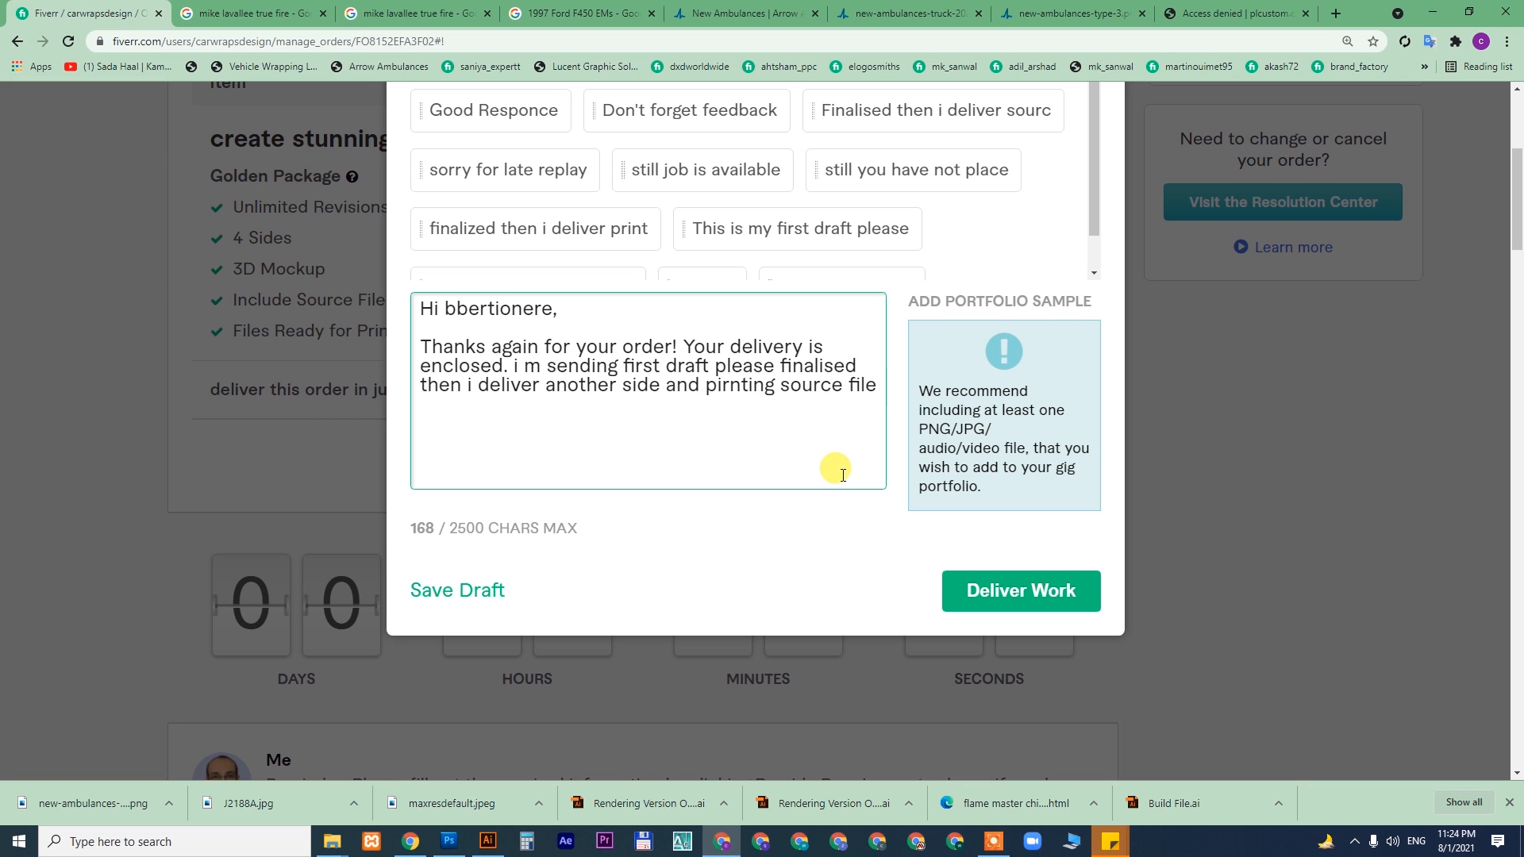
- Attach wrap design-01.jpg from the order's project folder as both the delivered work and the source file
scroll(1505, 200, "up", 5)
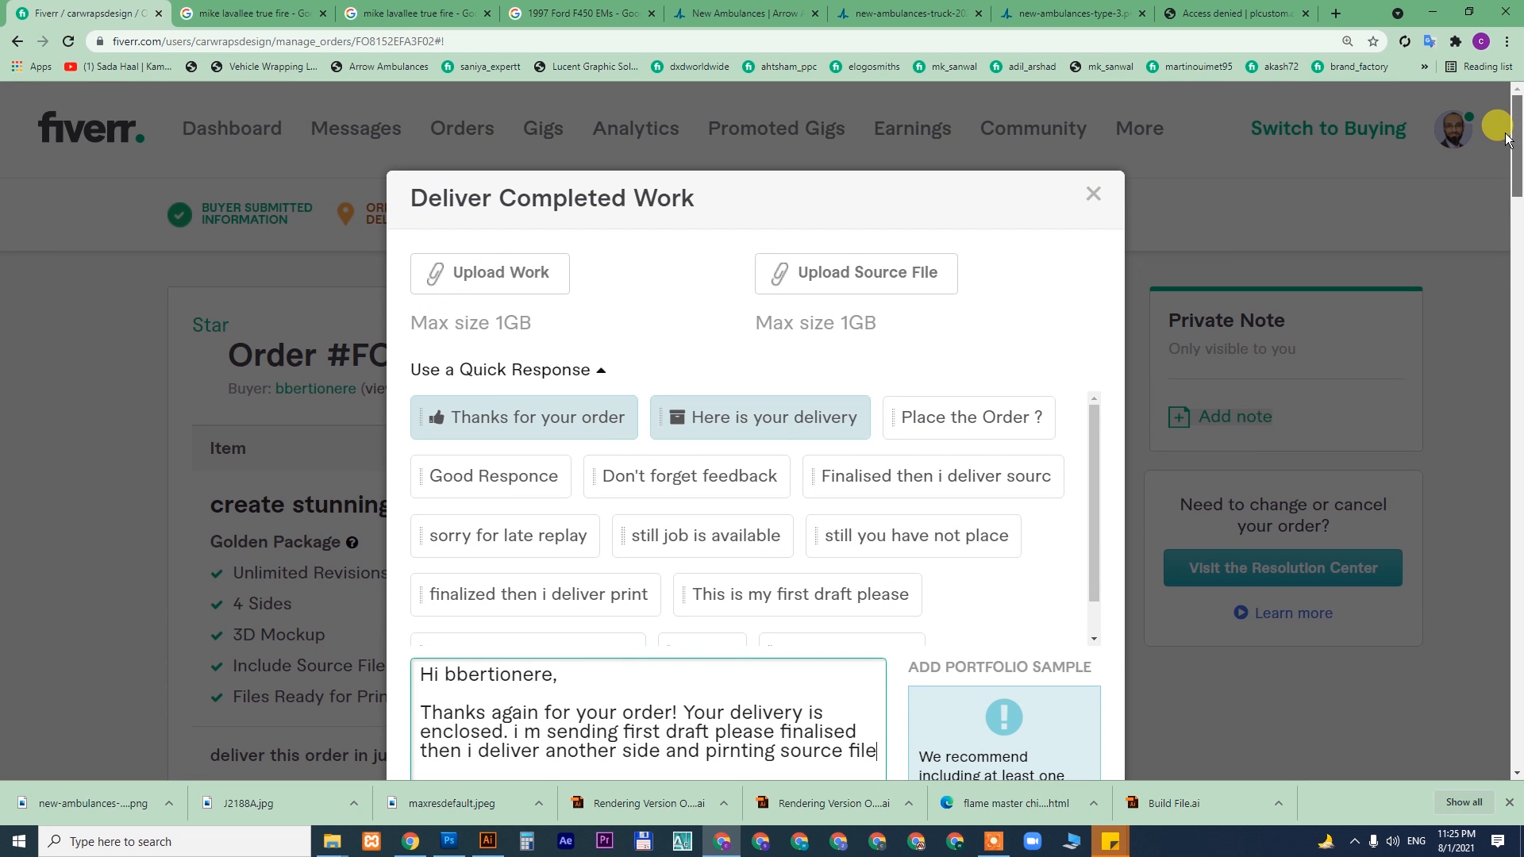
left_click(508, 272)
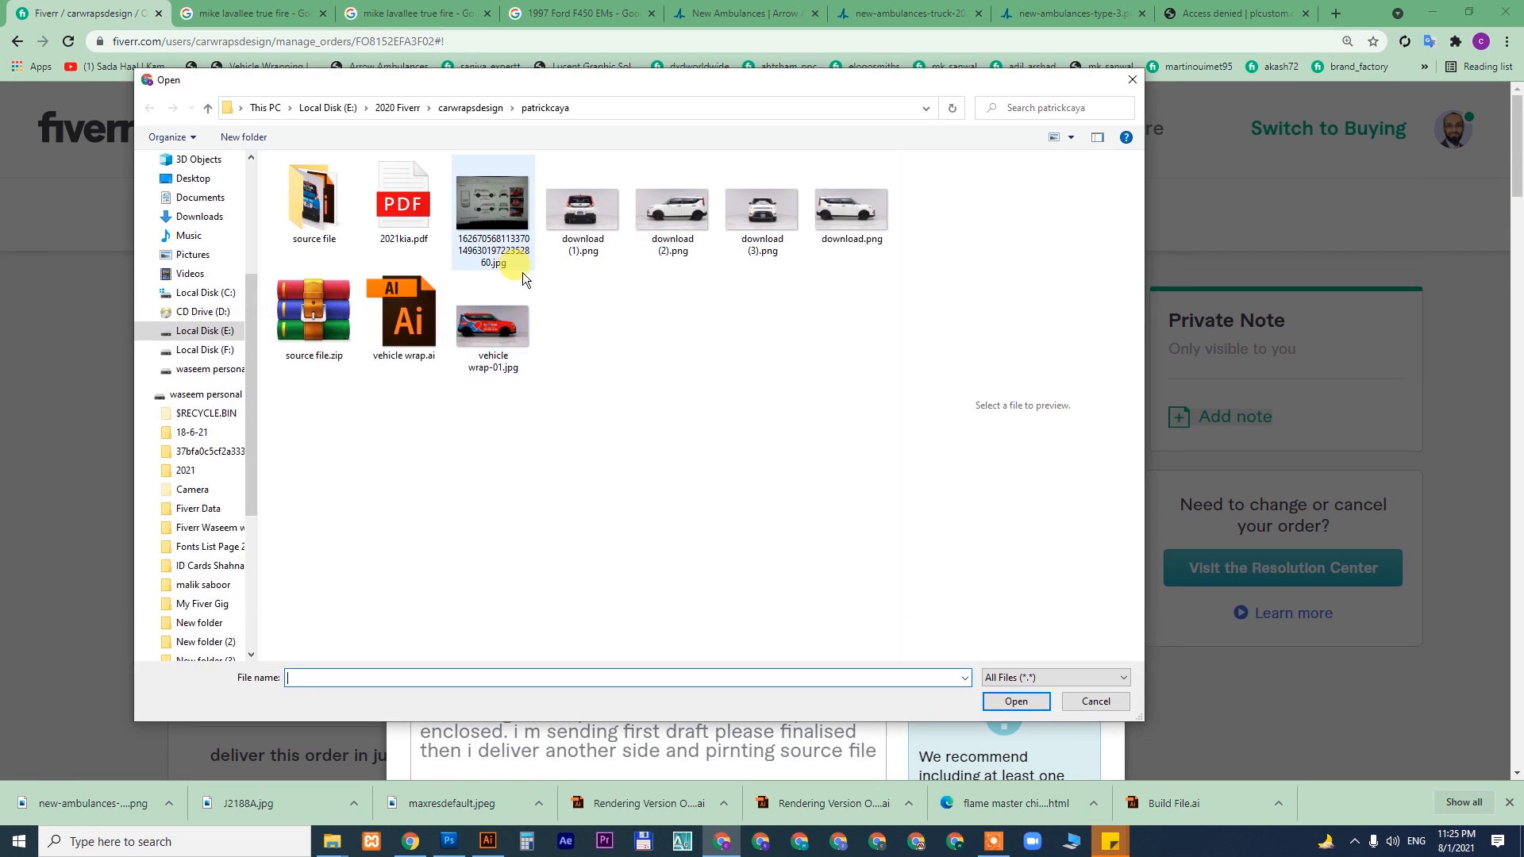
left_click(573, 341)
key("BackSpace")
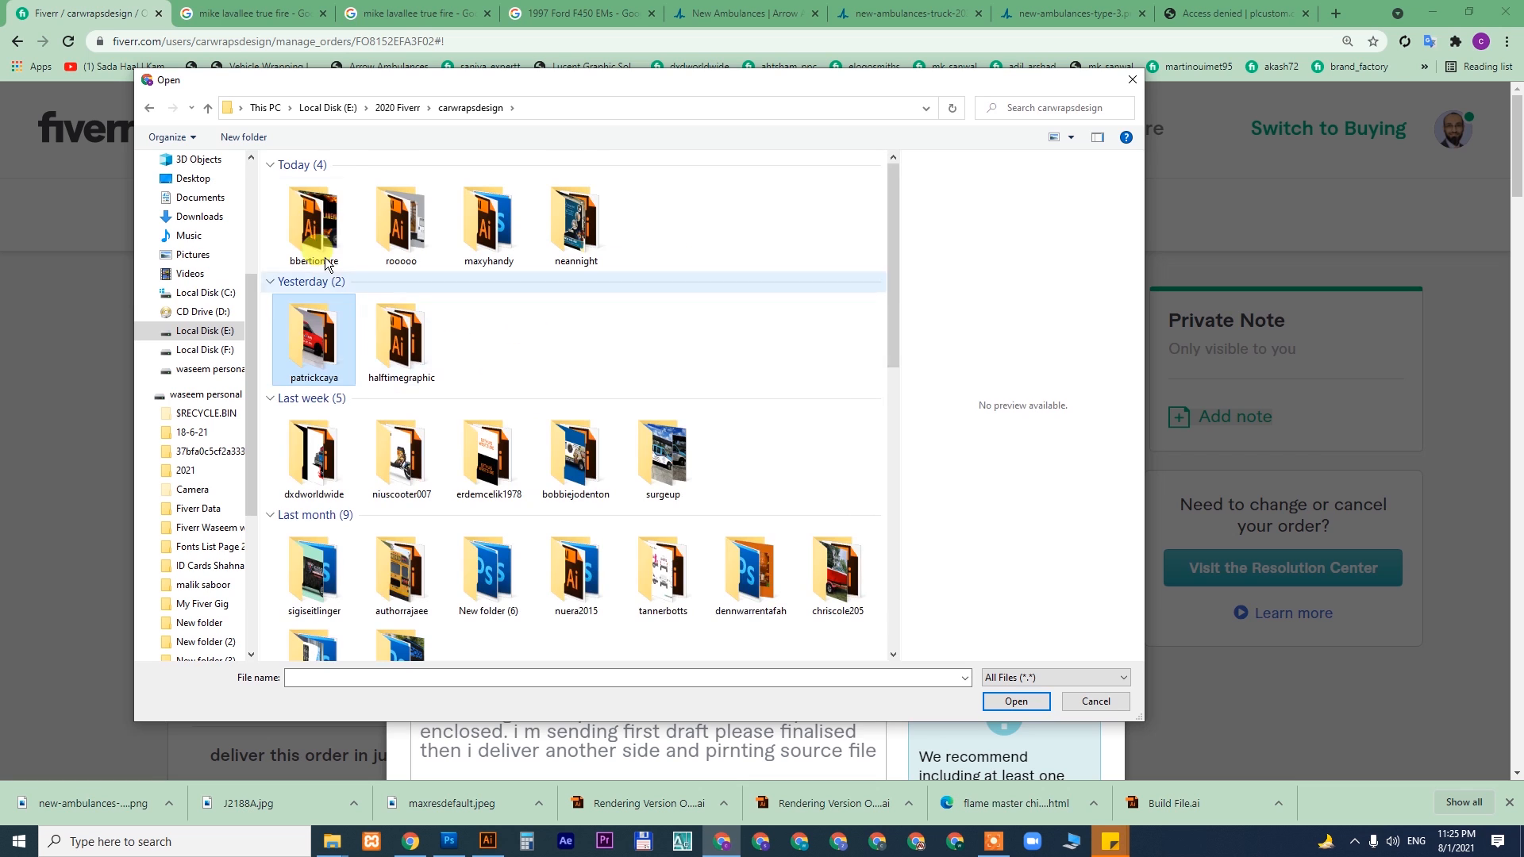
double_click(311, 226)
left_click(403, 341)
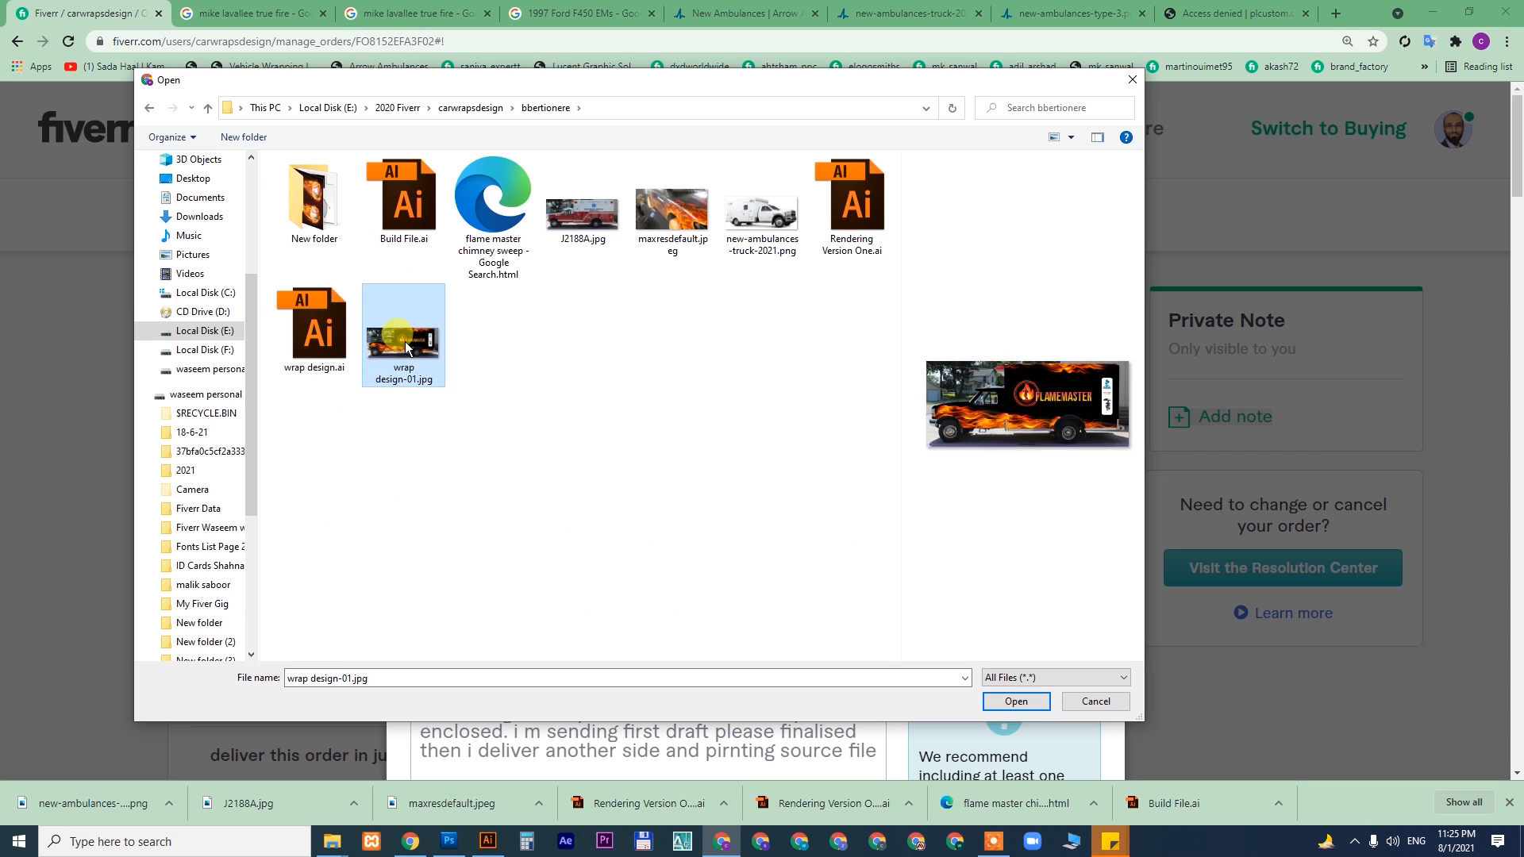
double_click(404, 341)
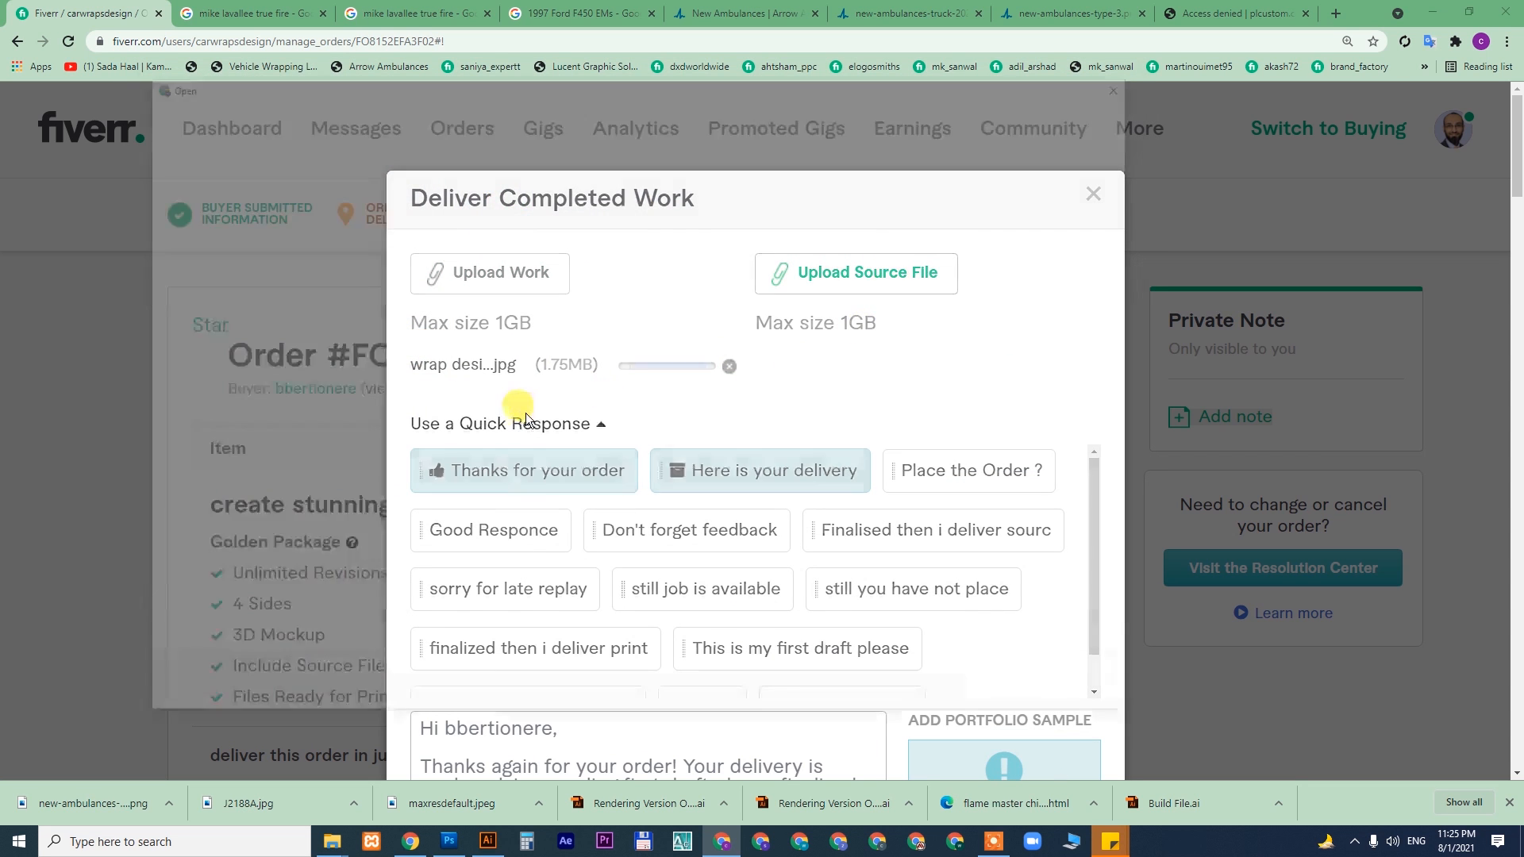
left_click(403, 341)
double_click(403, 341)
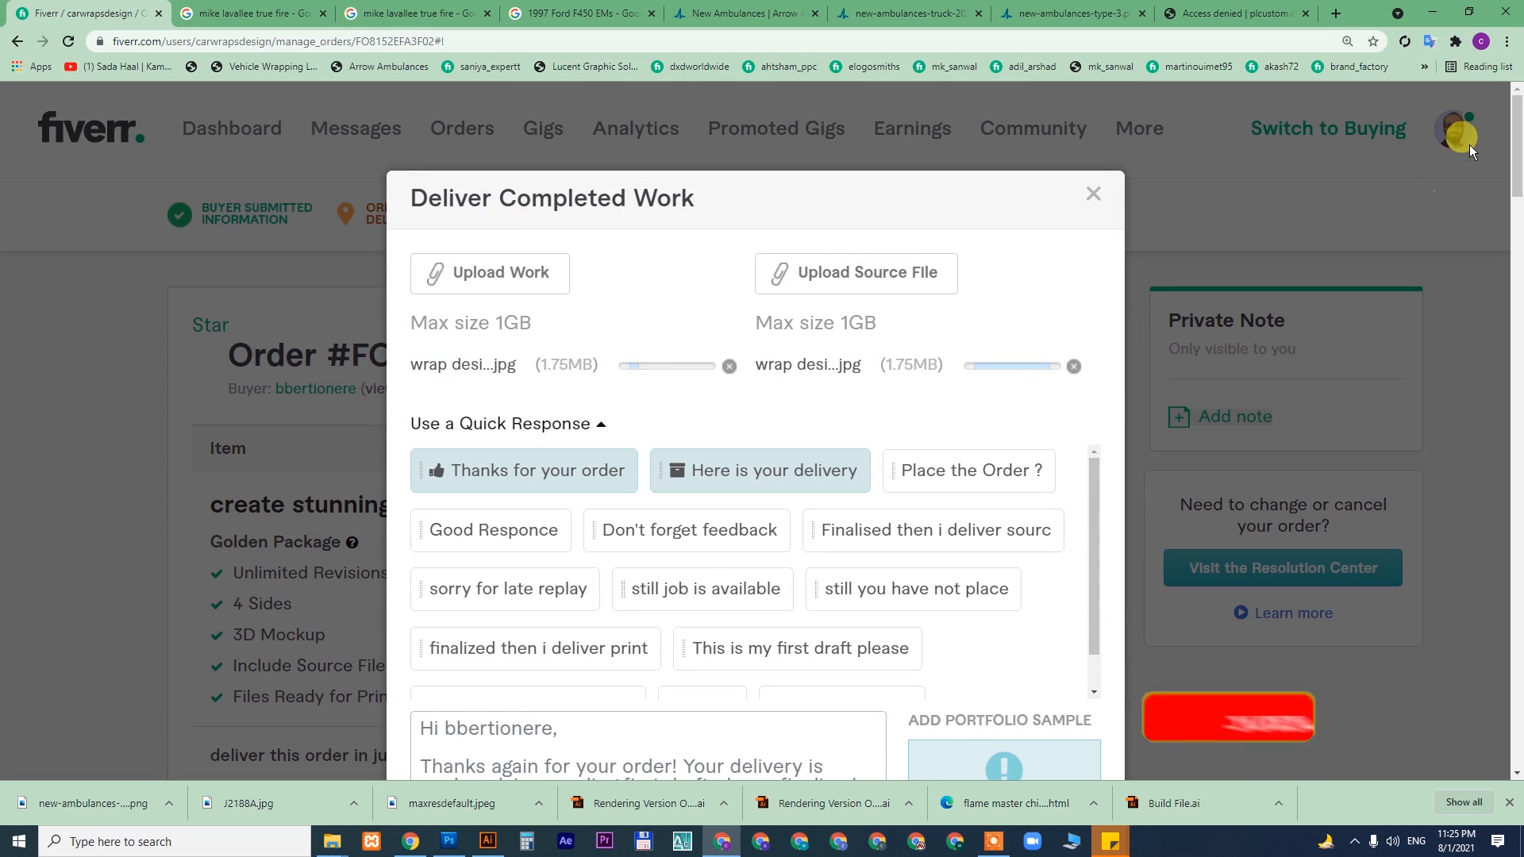
scroll(1515, 176, "down", 4)
scroll(1516, 177, "up", 3)
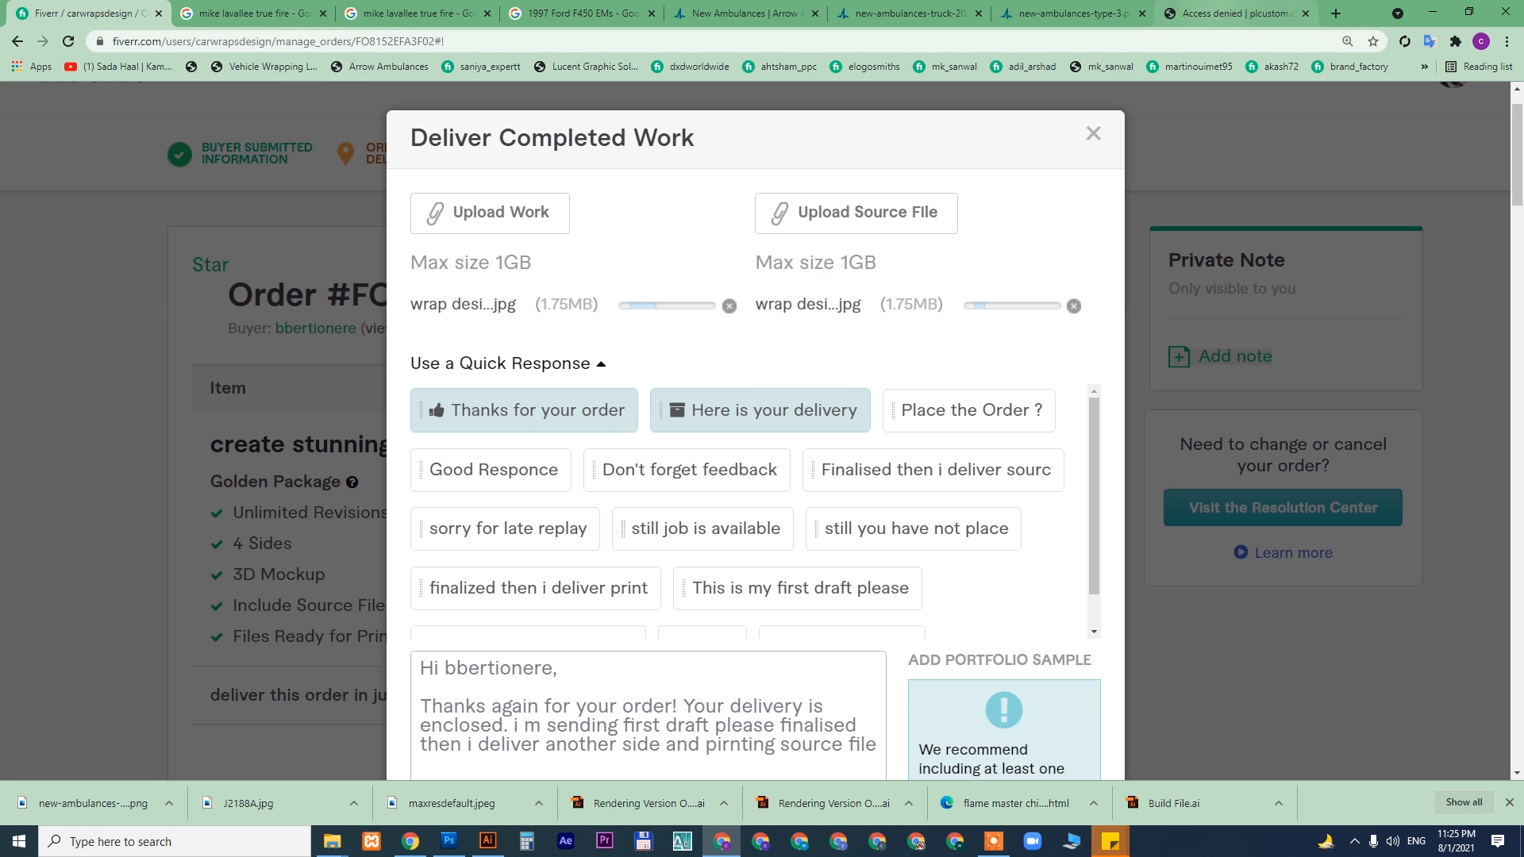
left_click(1195, 16)
left_click(238, 13)
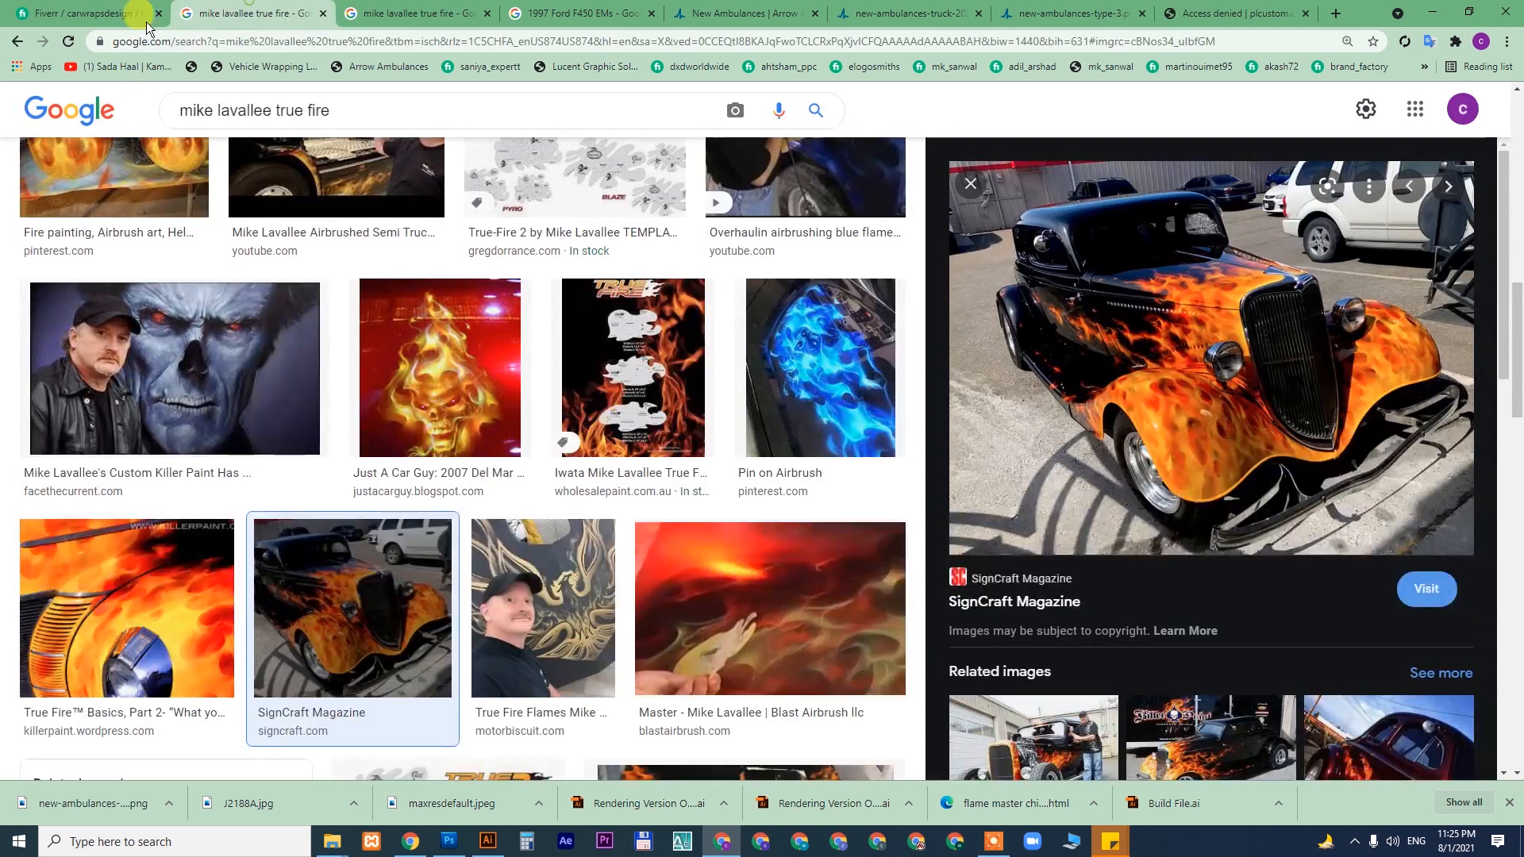
left_click(79, 9)
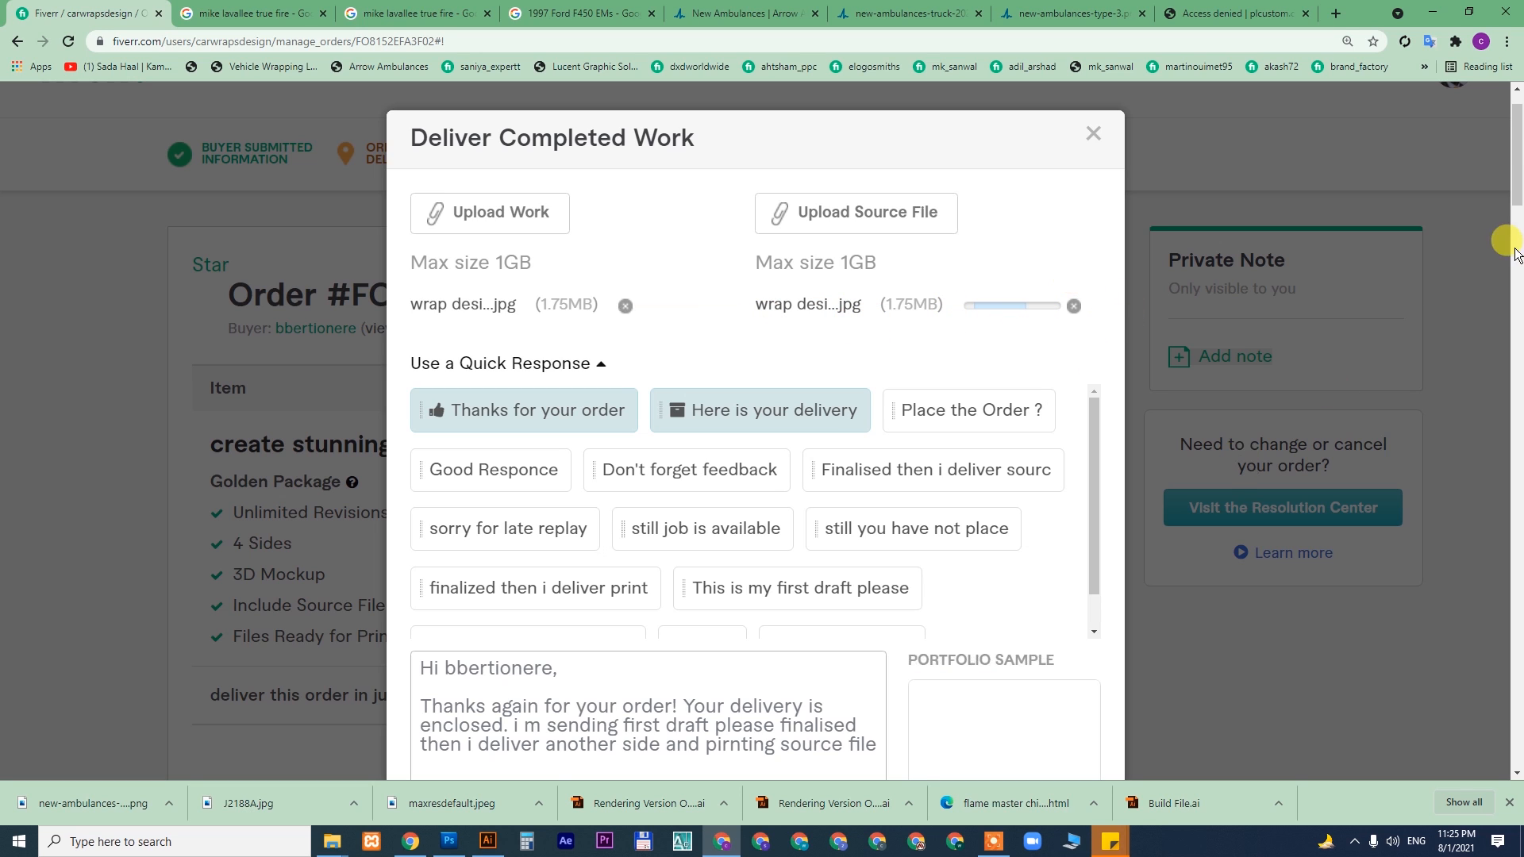
- Check the uploads and the portfolio sample, and submit the completed work to the buyer
scroll(1516, 167, "down", 4)
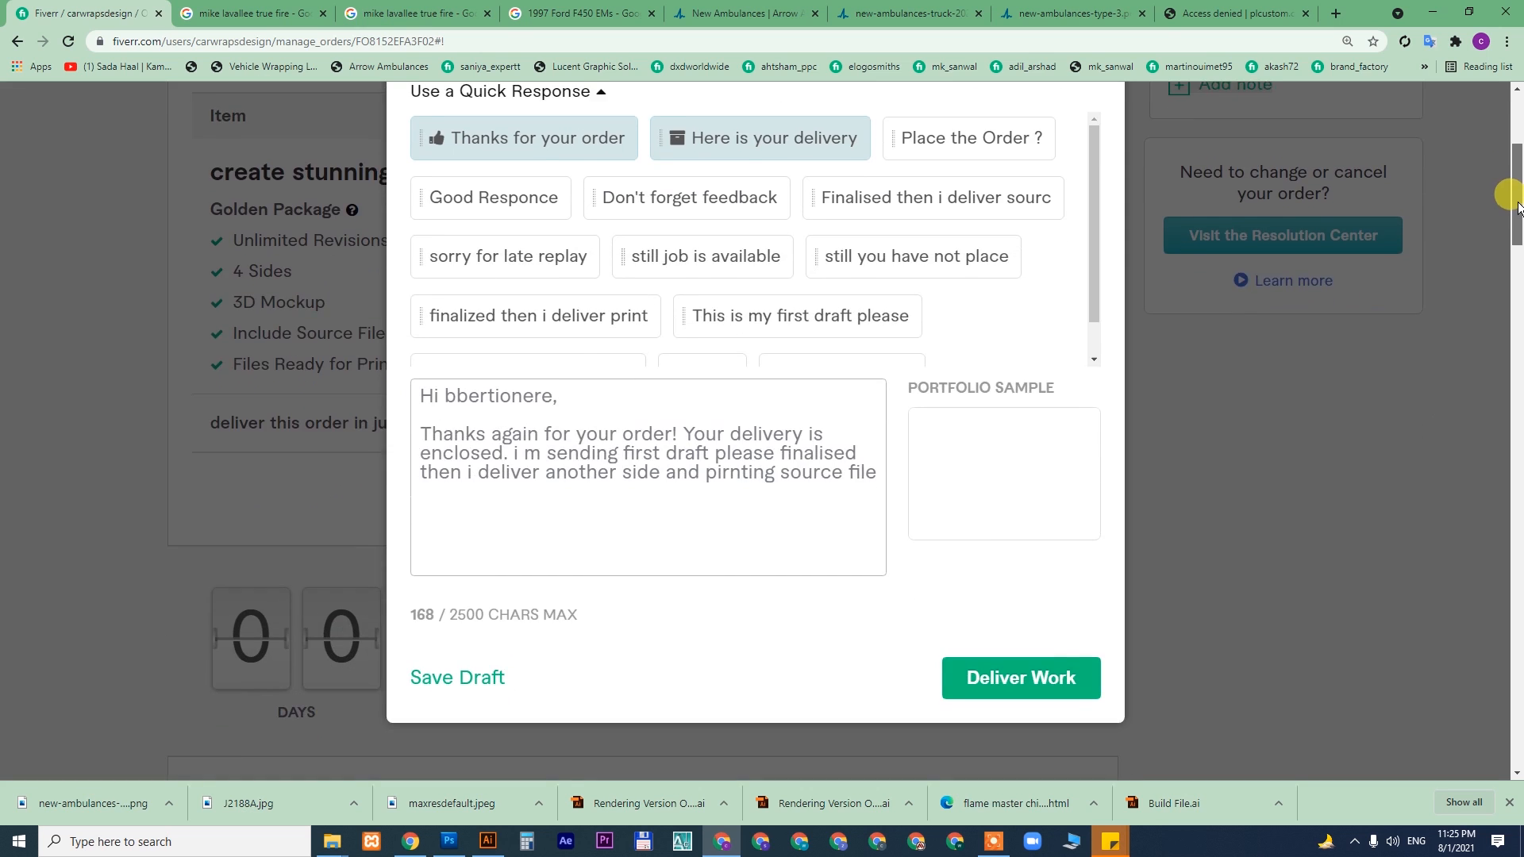
scroll(1511, 187, "up", 2)
left_click_drag(1515, 191, 1515, 190)
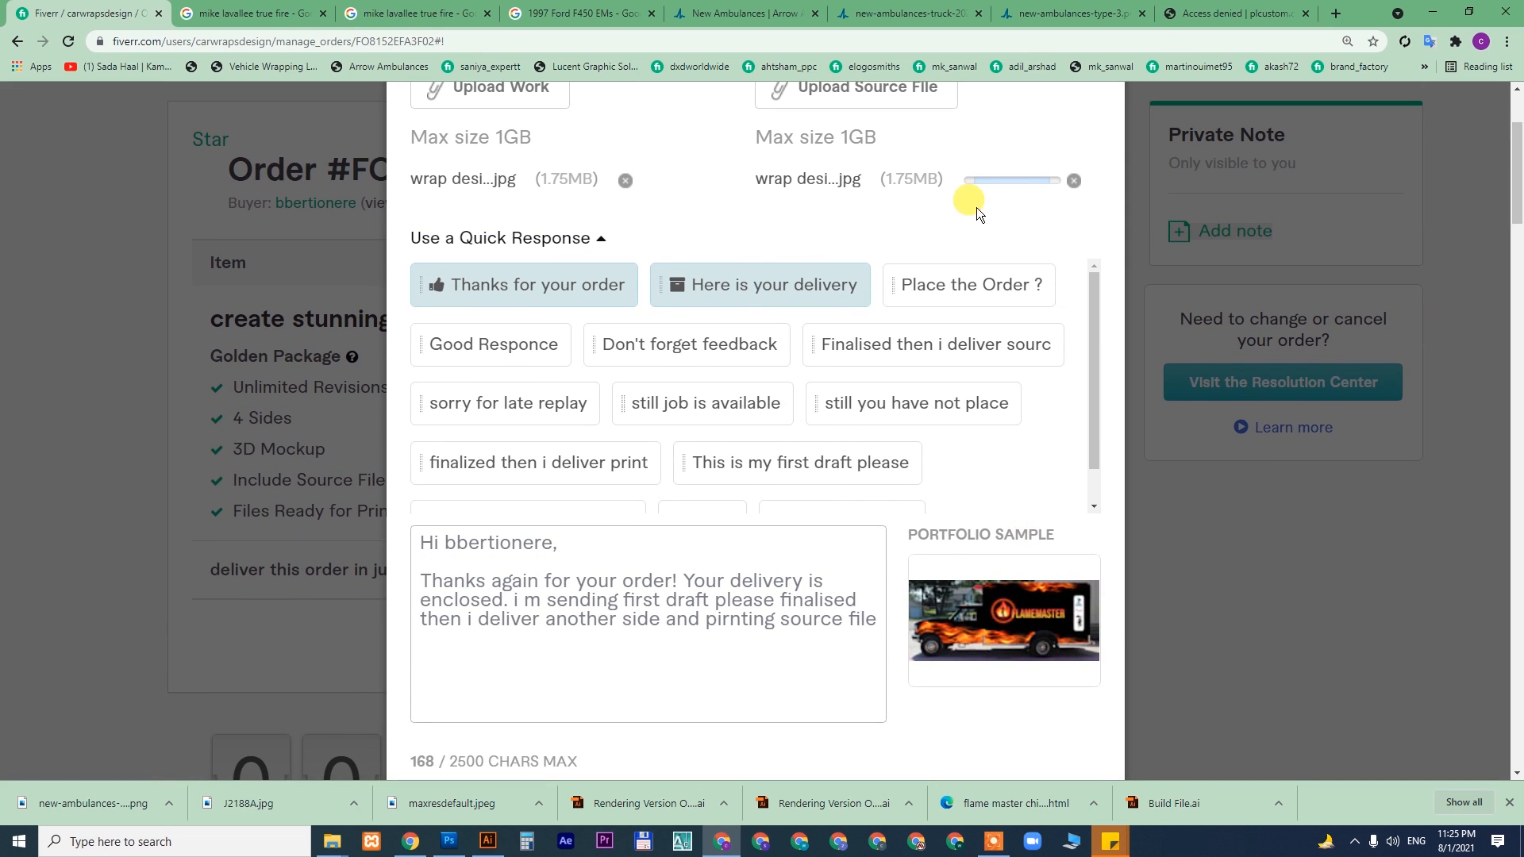
left_click_drag(1516, 198, 1516, 254)
left_click(1016, 459)
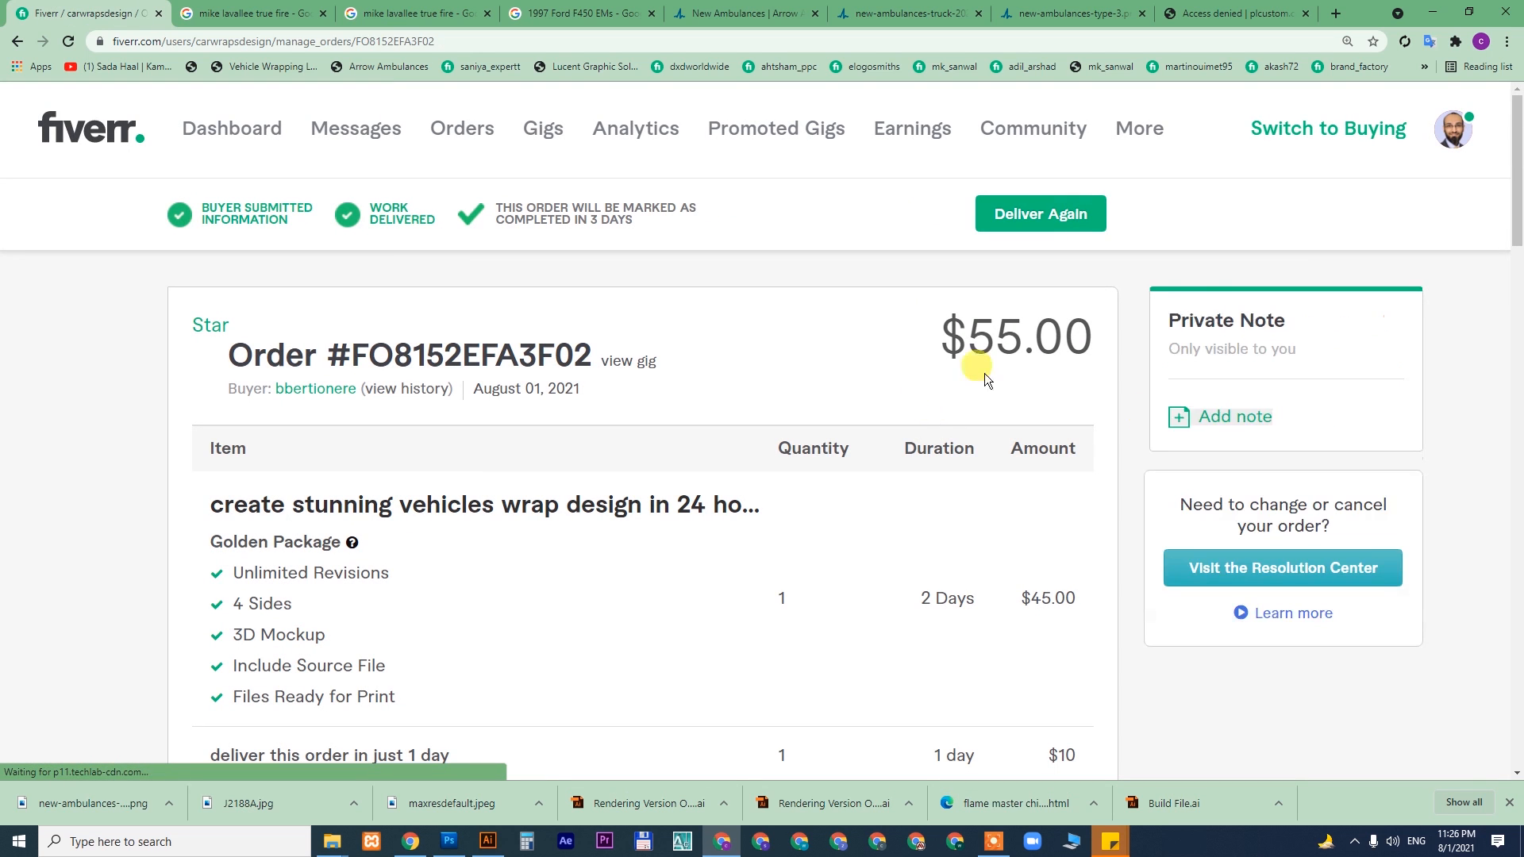
- Reset the page zoom to 100% and review the submitted delivery further down the order page
left_click(1349, 39)
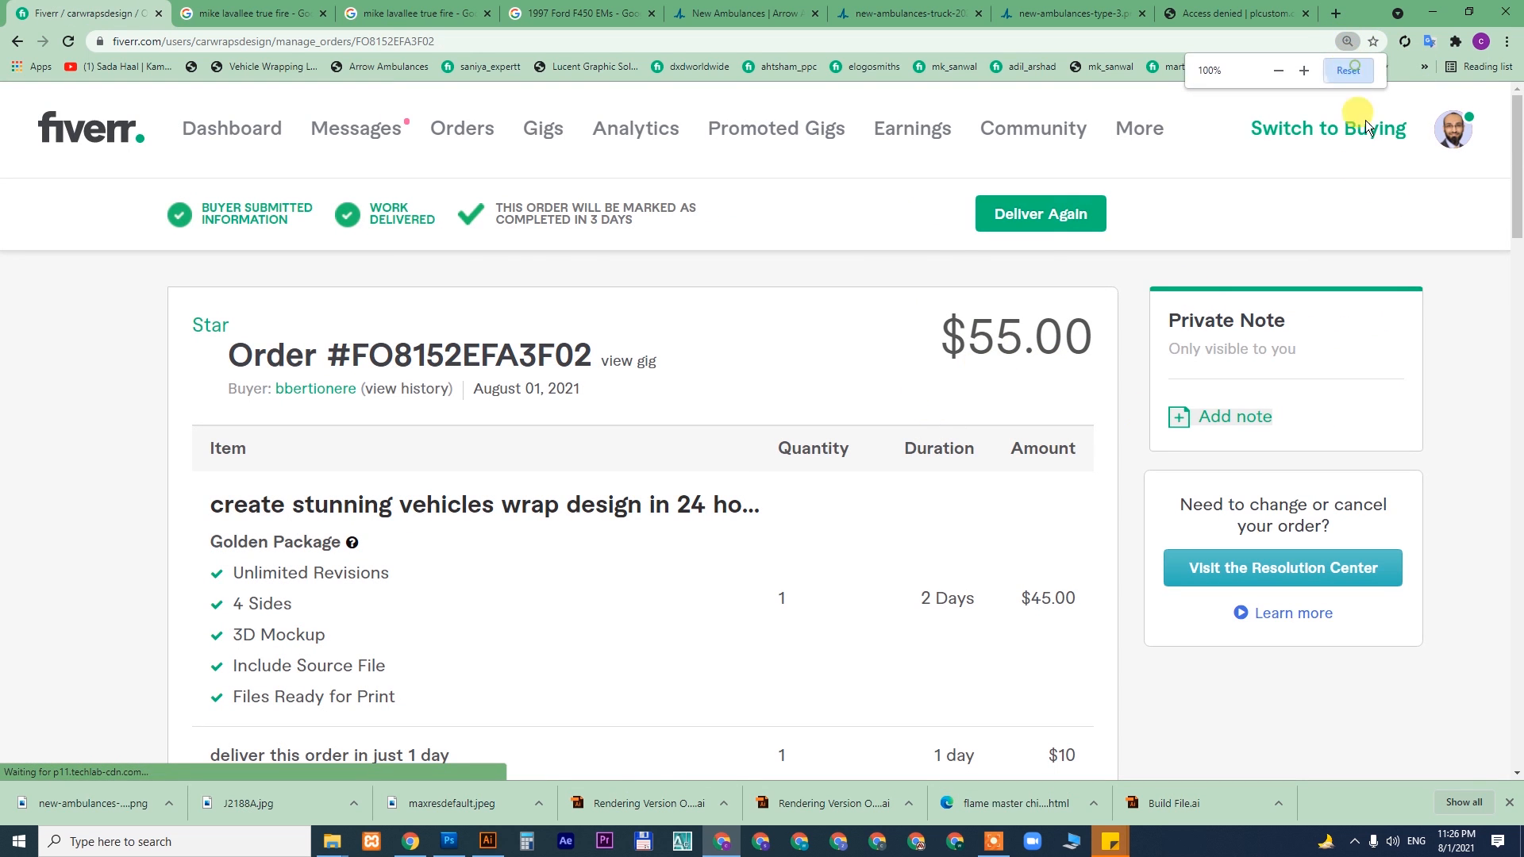
left_click(1348, 70)
left_click_drag(1517, 195, 1520, 511)
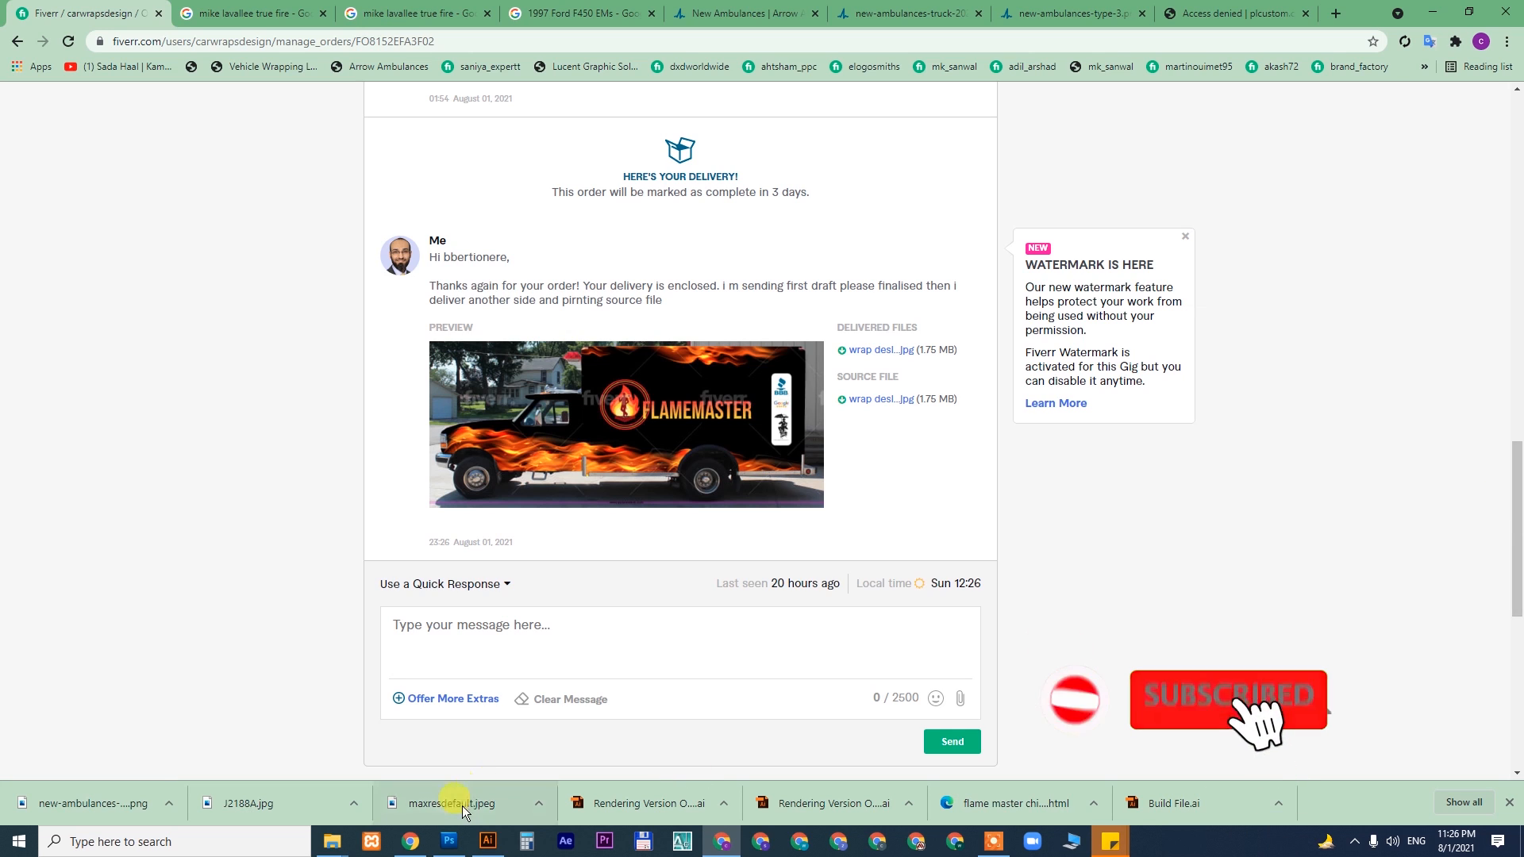
- Switch to the other Chrome window and show the Sargodha Training Institute YouTube channel
left_click(411, 841)
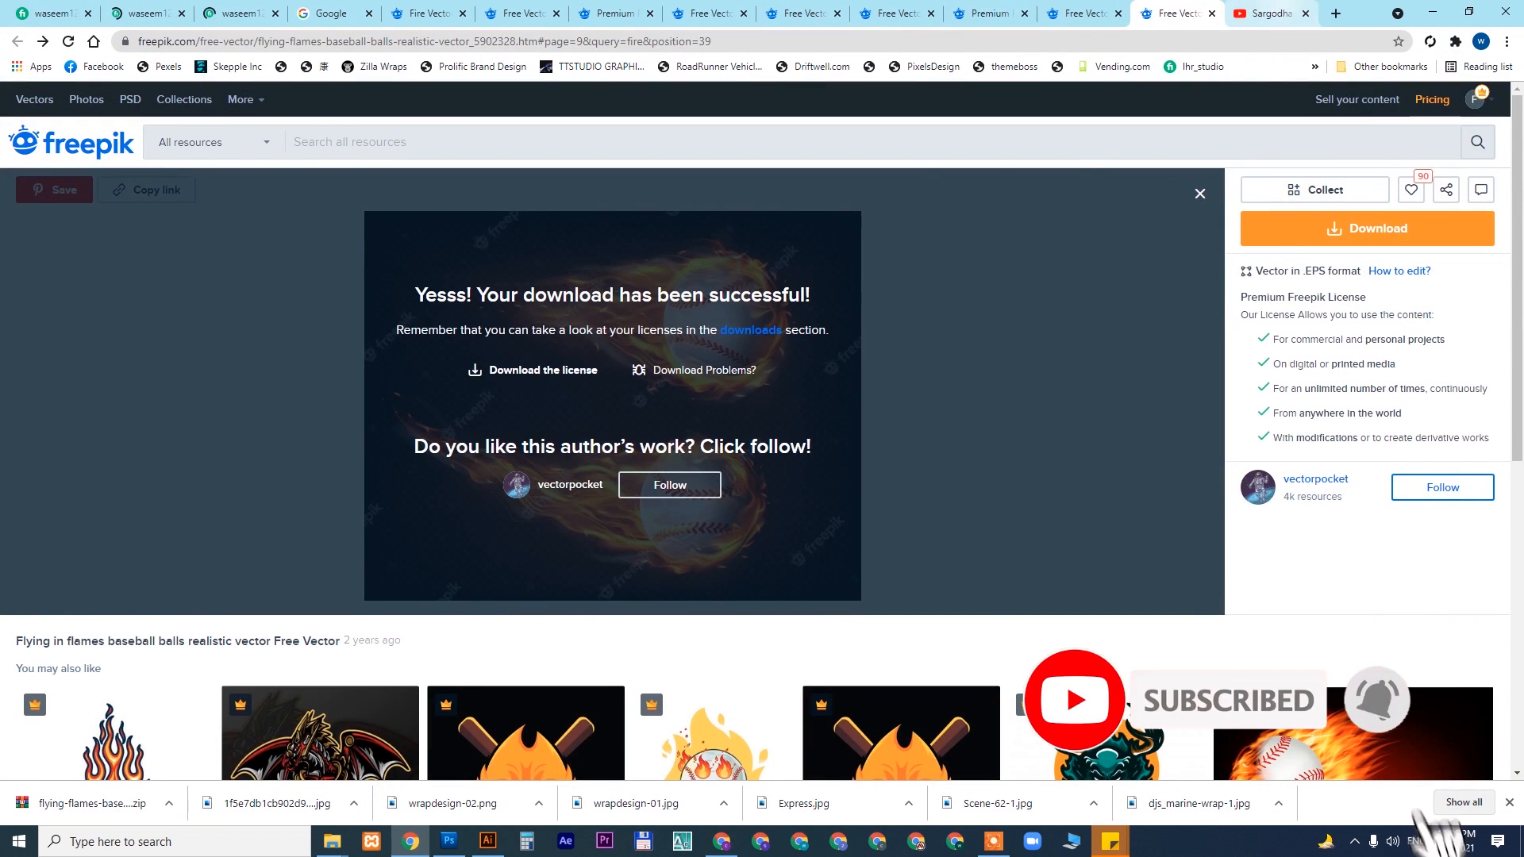
left_click(1268, 14)
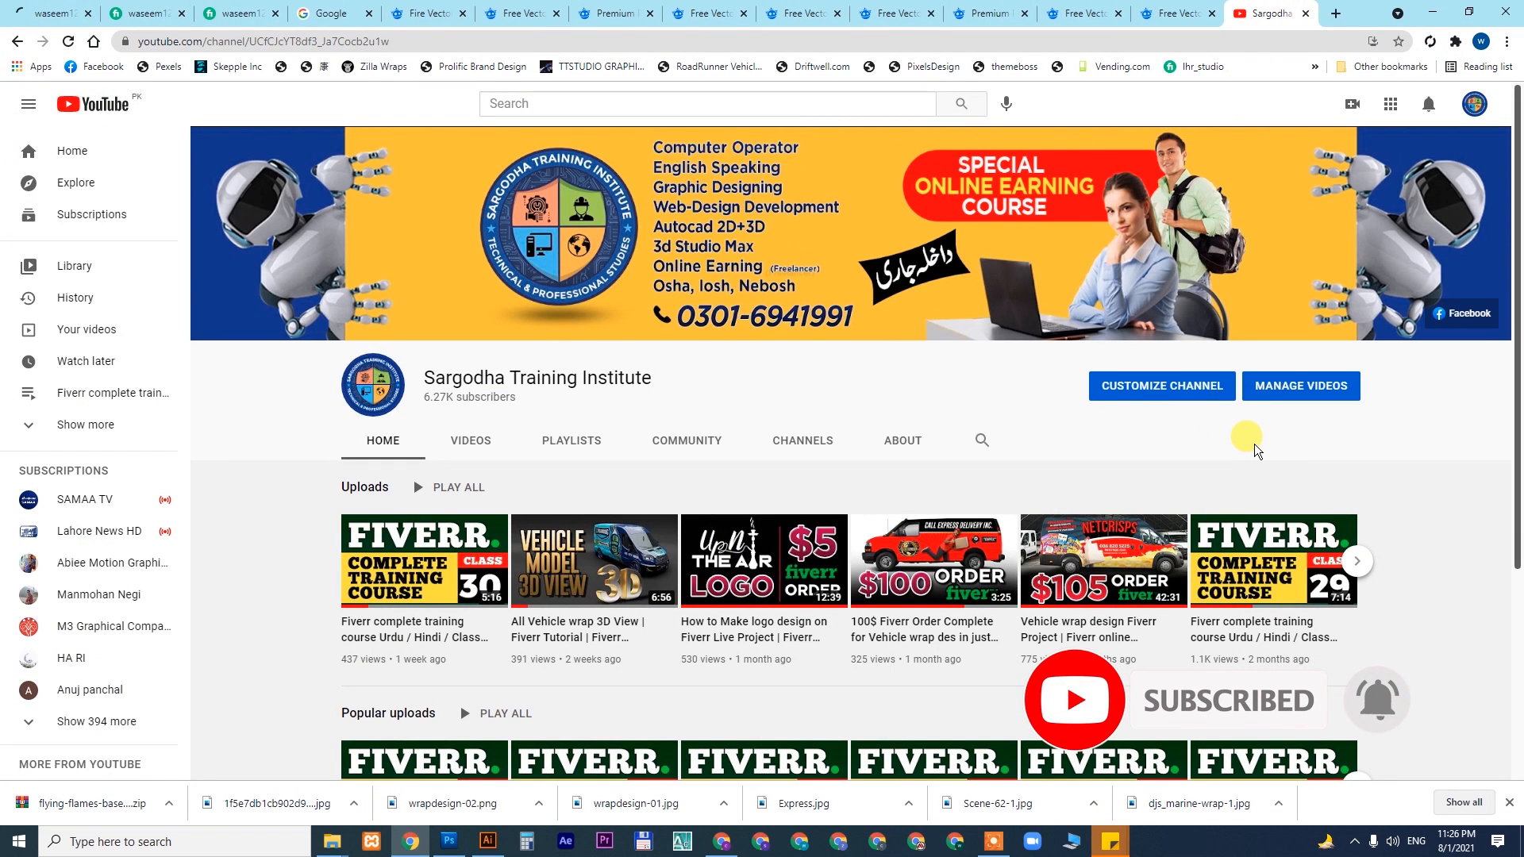